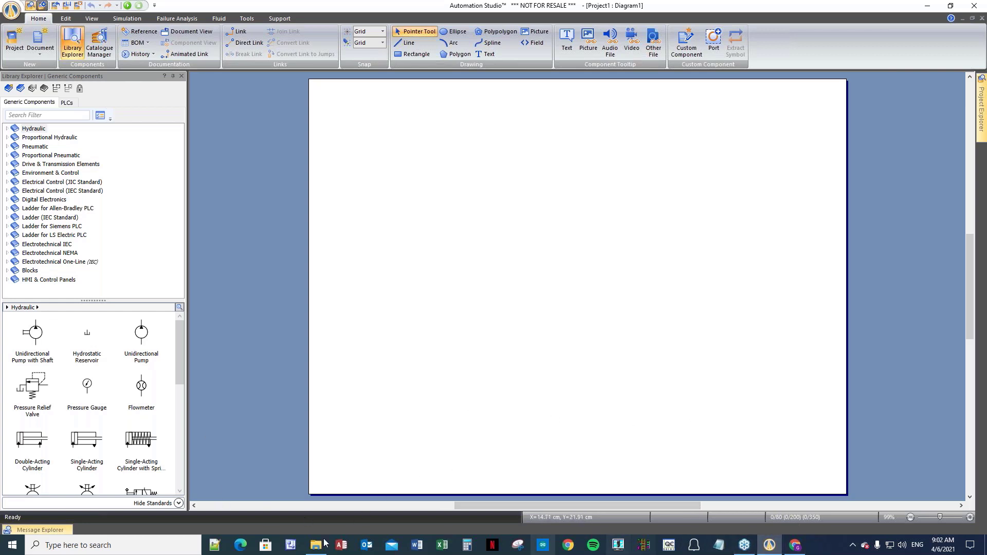
- Switch to the browser and open the Automation Studio forum from the support section of the Famic Technologies website
left_click(801, 549)
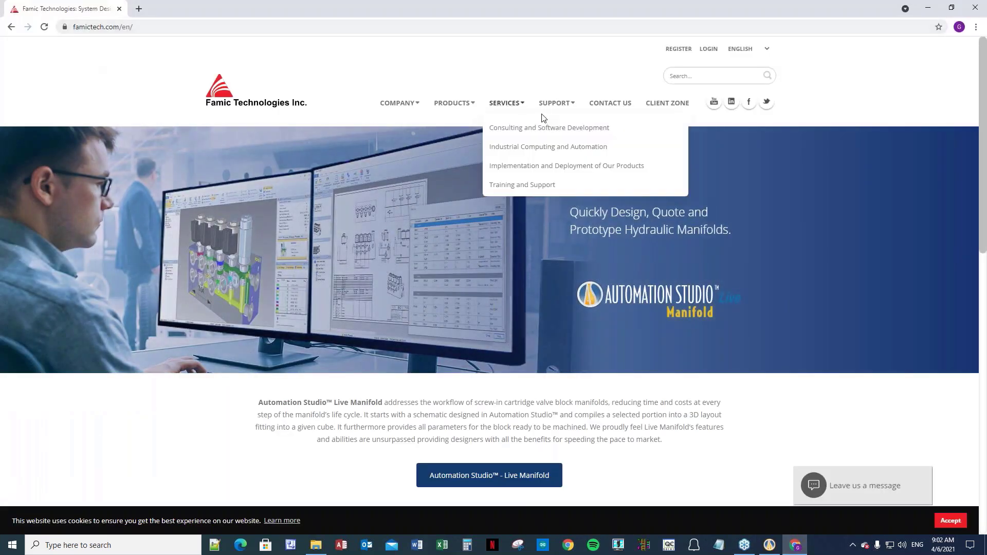
mouse_move(549, 106)
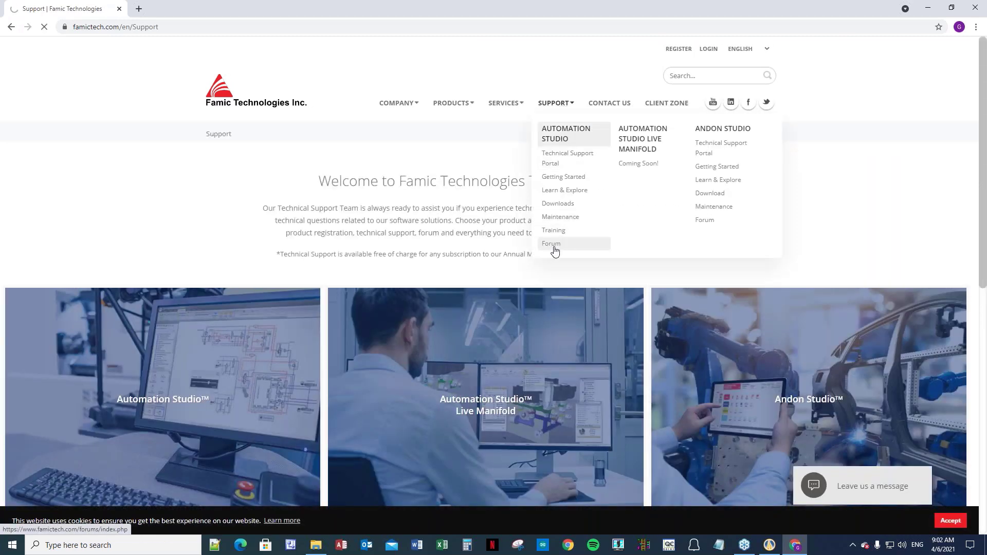
left_click(554, 250)
scroll(578, 255, "down", 4)
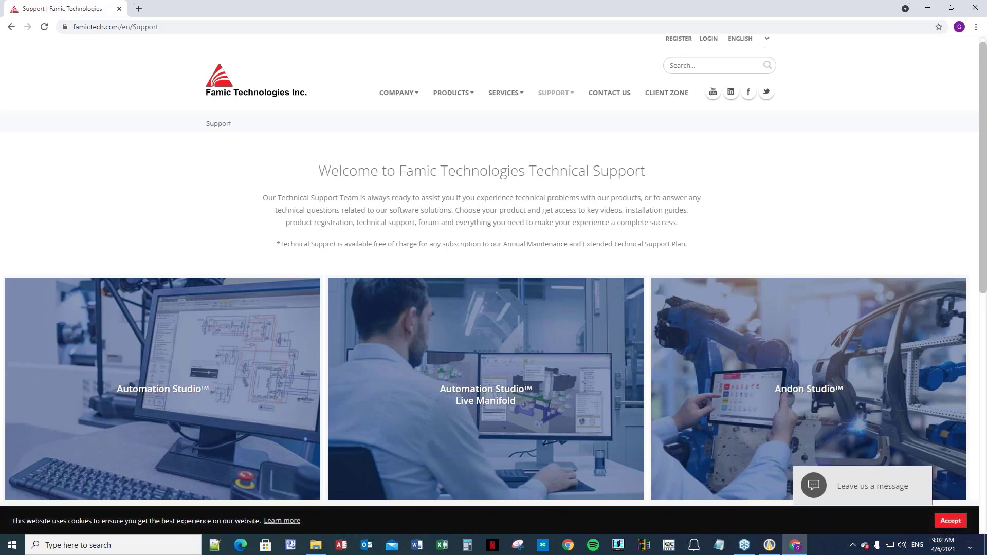
scroll(578, 256, "down", 5)
scroll(577, 255, "up", 7)
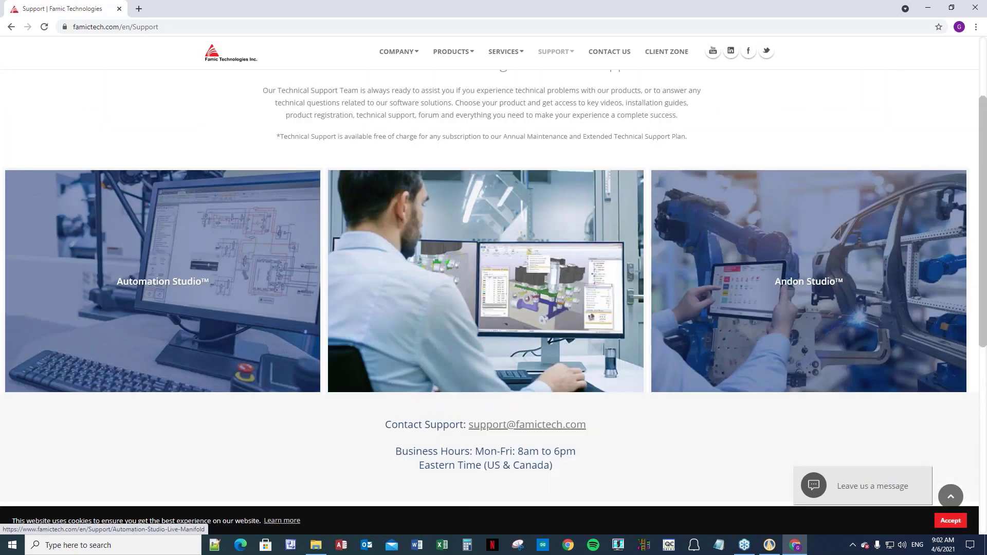
scroll(577, 255, "up", 3)
mouse_move(566, 109)
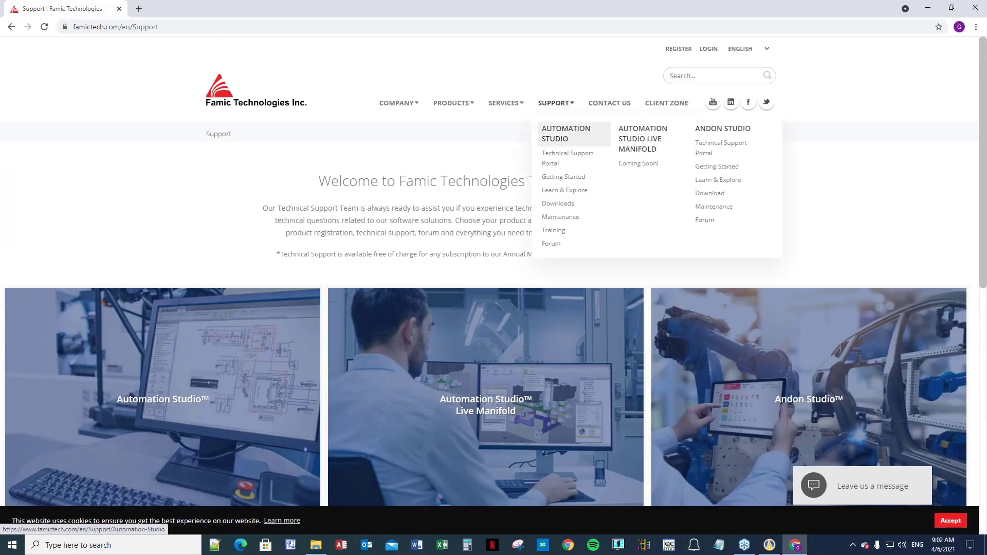
left_click(561, 247)
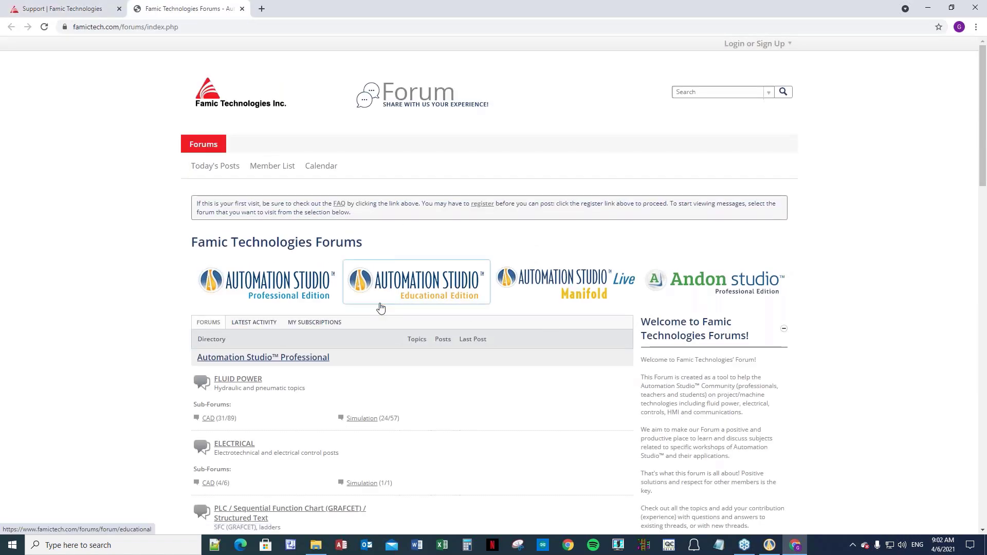
- Open the Automation Studio Educational Edition forum and look through its list of forums and sub-forums
left_click(426, 290)
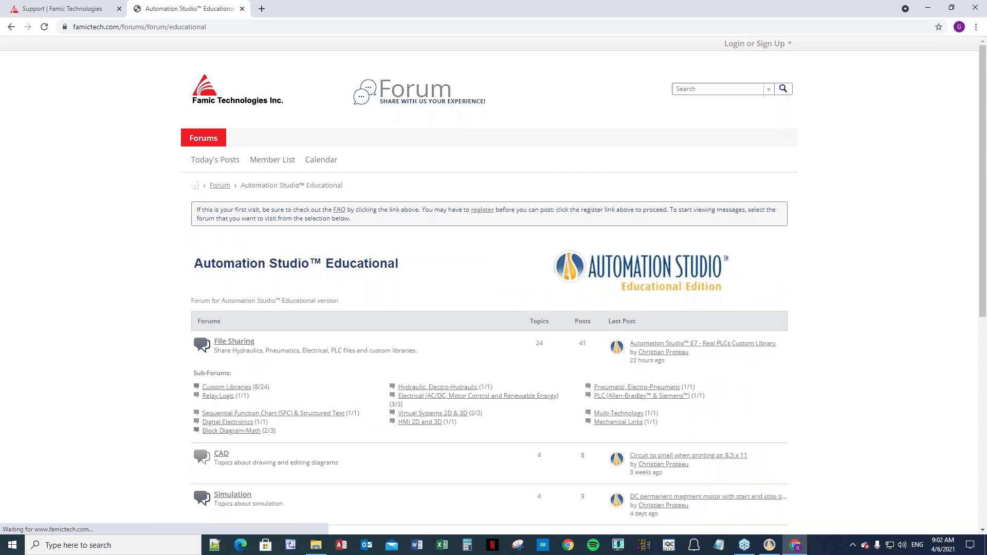
scroll(416, 346, "down", 3)
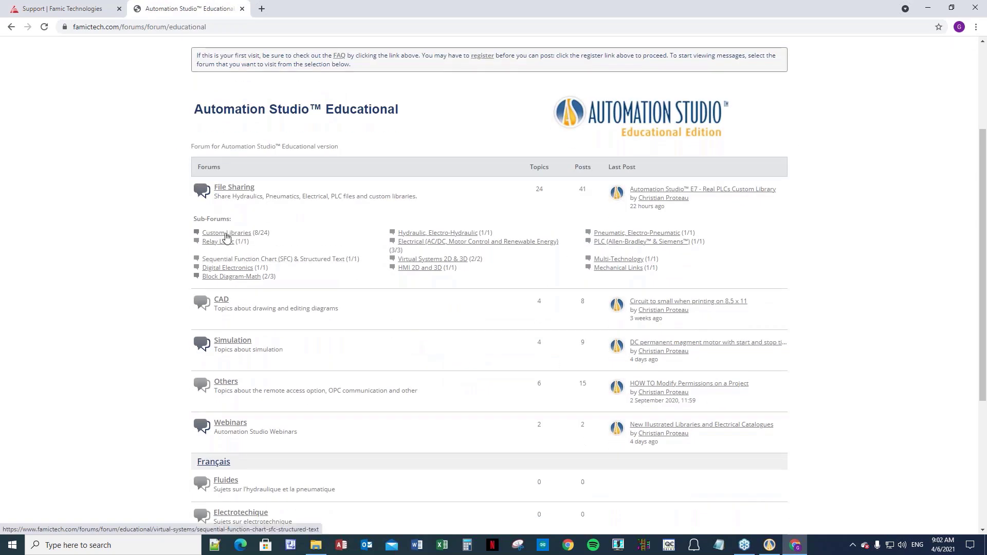
scroll(247, 145, "down", 3)
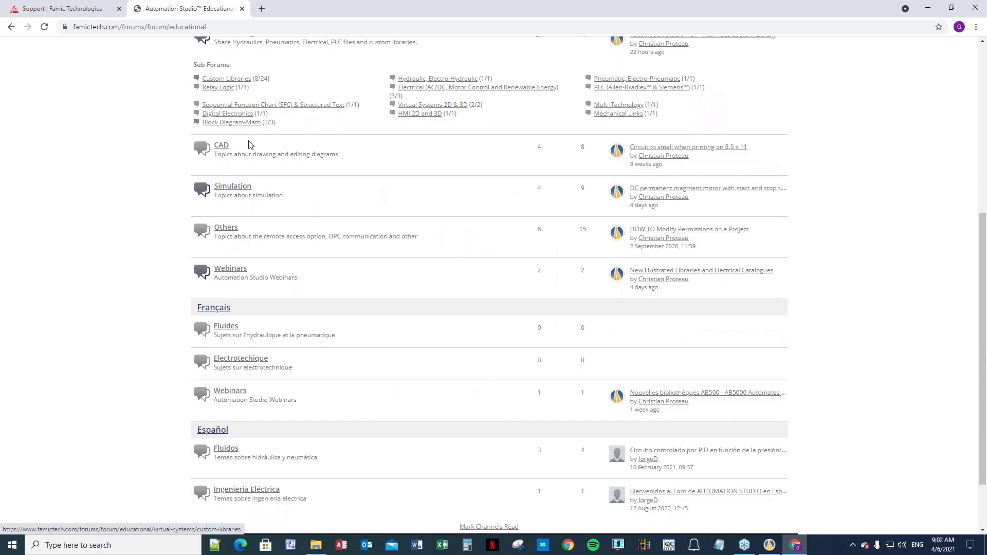
scroll(249, 334, "down", 2)
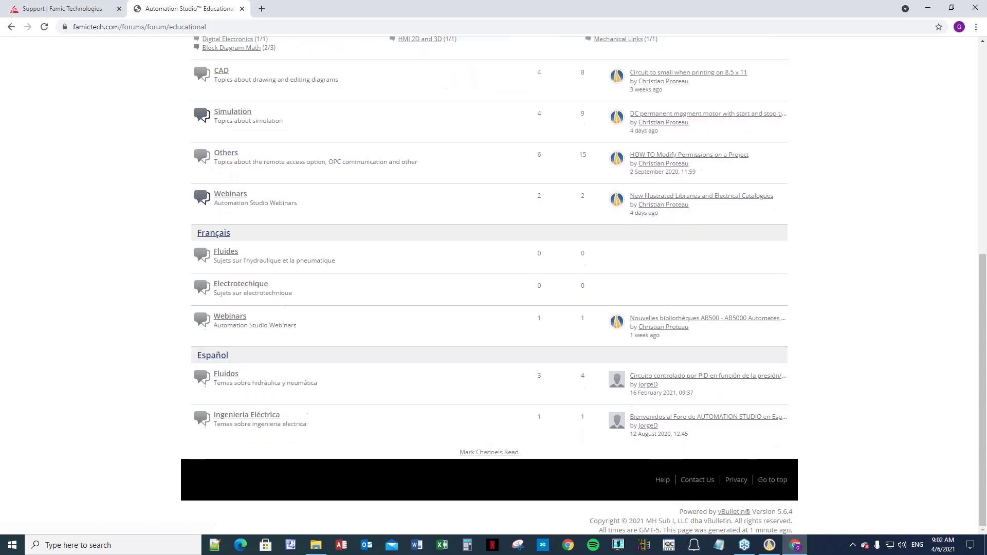
scroll(247, 329, "up", 3)
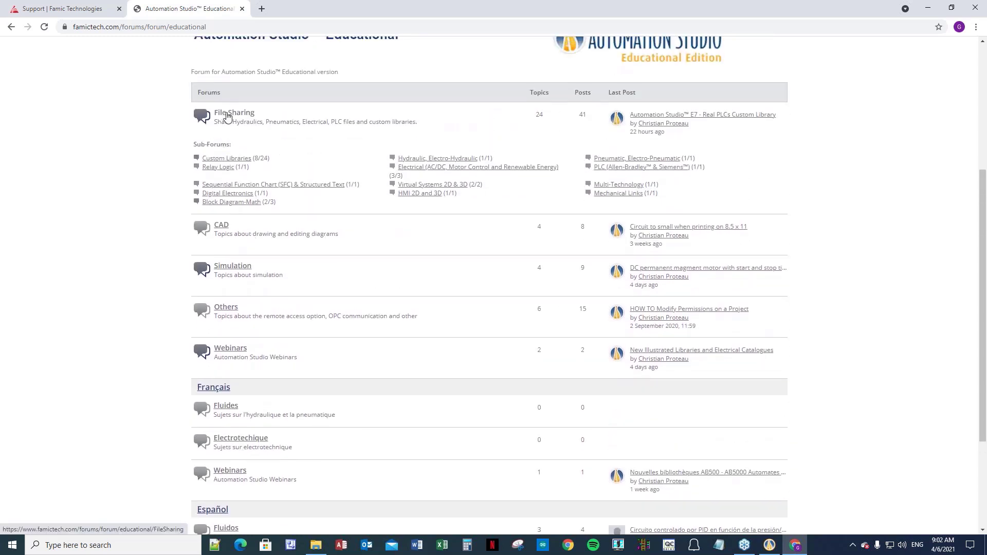
- Open the Virtual Systems 2D & 3D sub-forum under File Sharing, and minimize the browser after viewing its topics
left_click(228, 116)
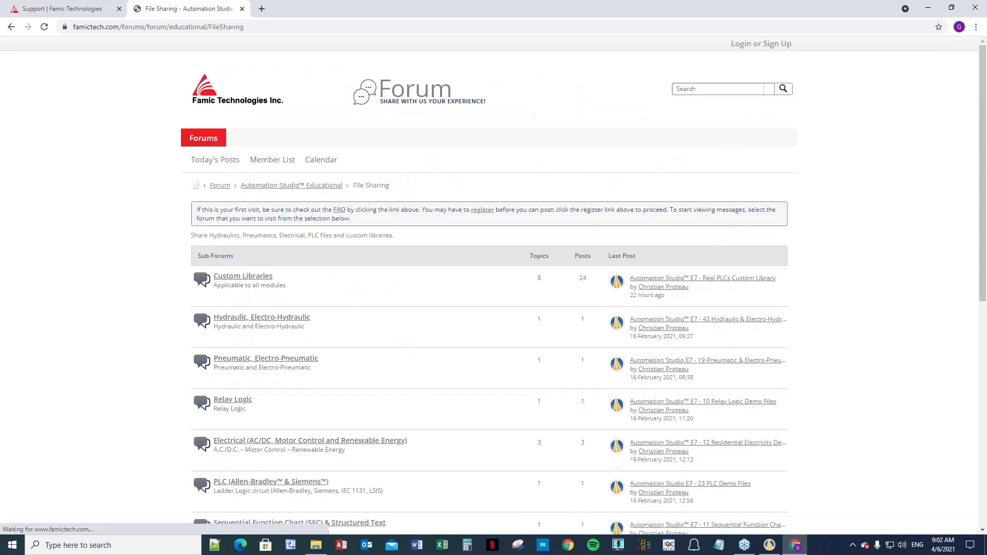
scroll(354, 363, "down", 1)
scroll(354, 362, "down", 6)
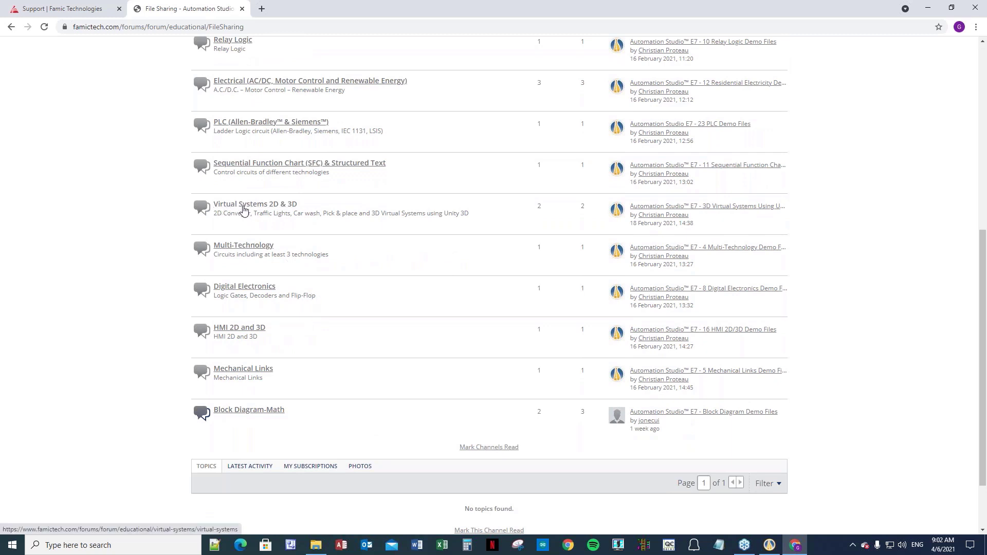
left_click(244, 208)
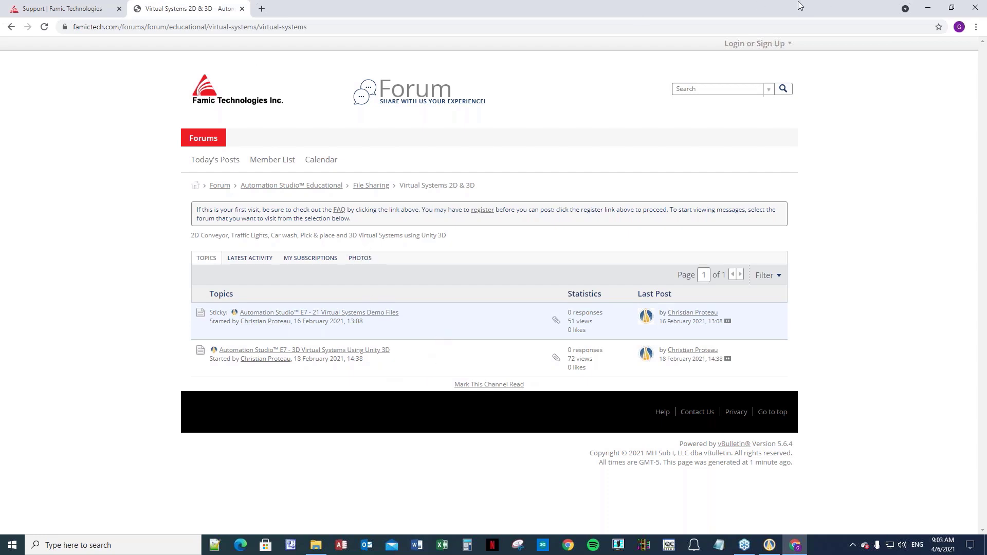
left_click_drag(786, 14, 582, 25)
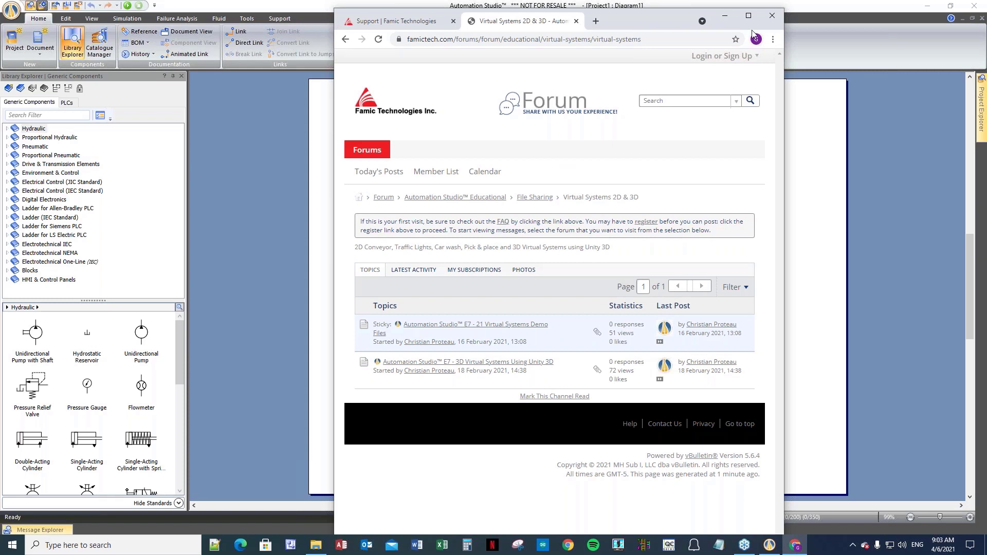
left_click(725, 16)
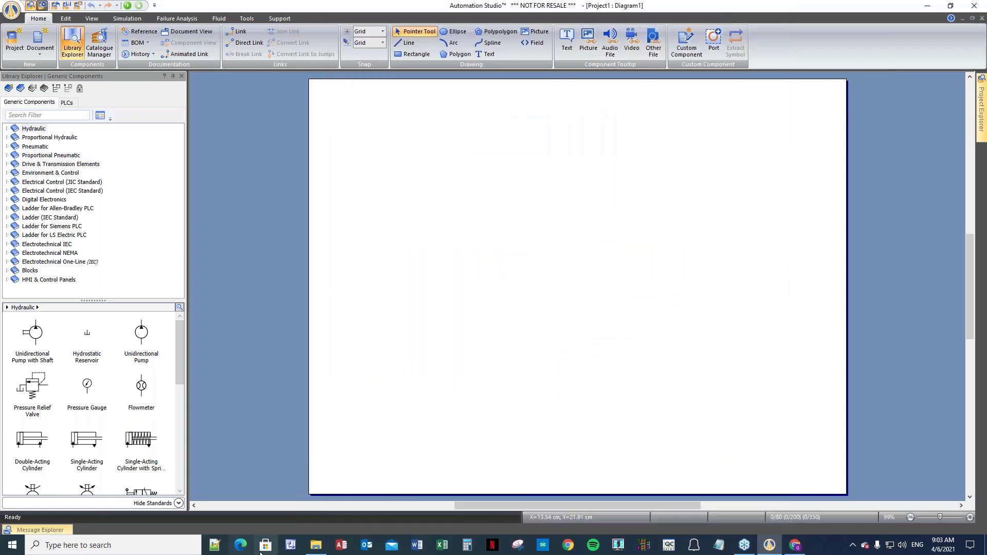
- Copy DrillingFactory-20210405T190407Z-001.zip from Downloads into the Webinar3_3D_Virtual_Systems folder on the Desktop
left_click(316, 545)
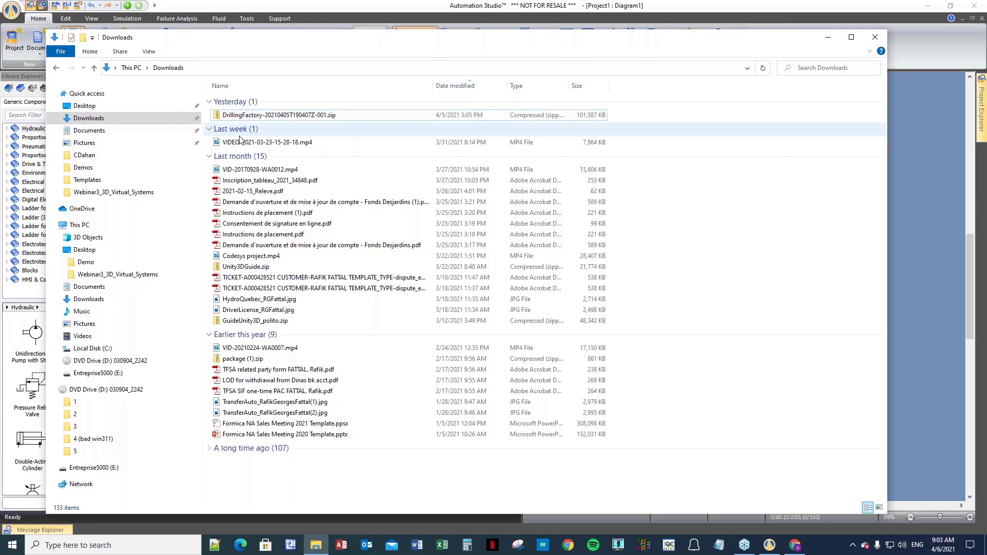
right_click(230, 119)
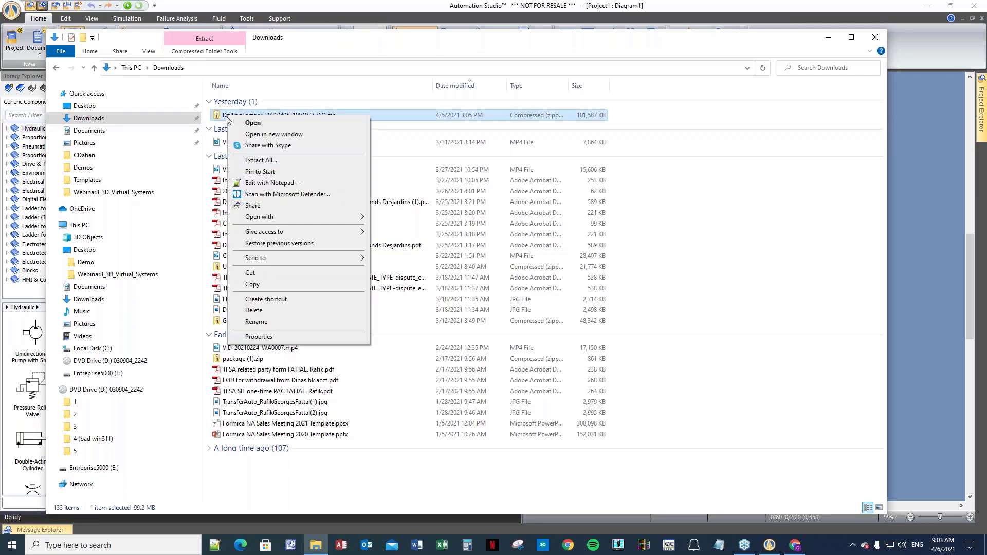
left_click(256, 286)
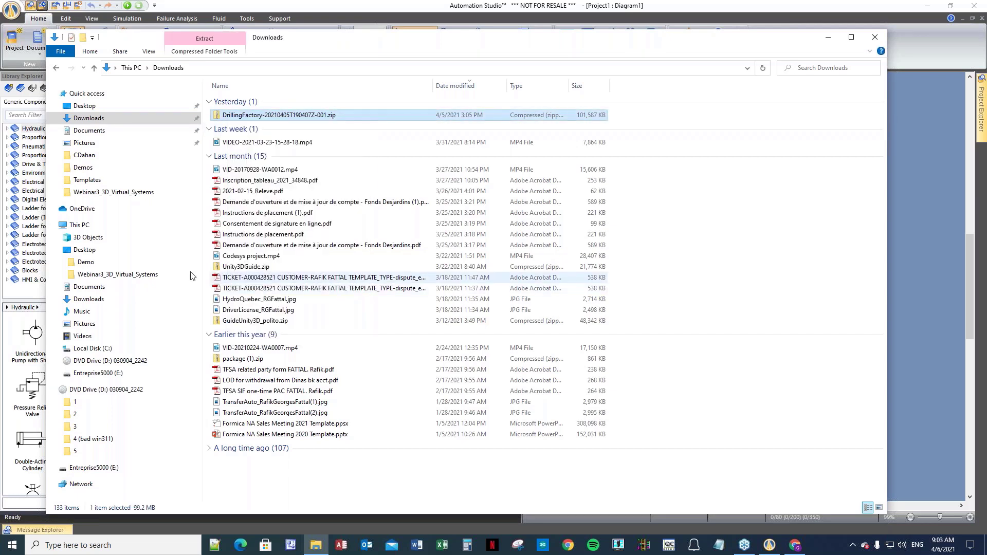
left_click(91, 252)
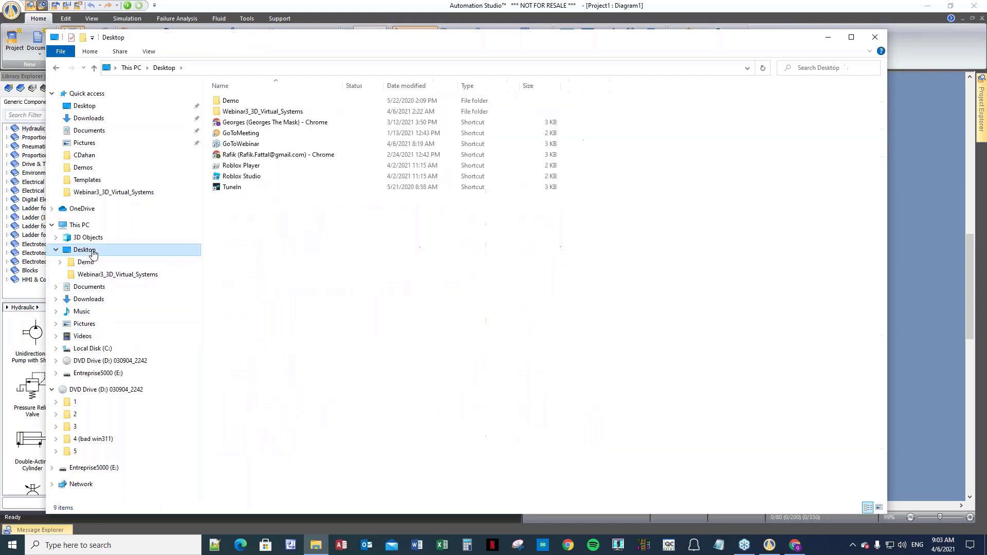
double_click(238, 114)
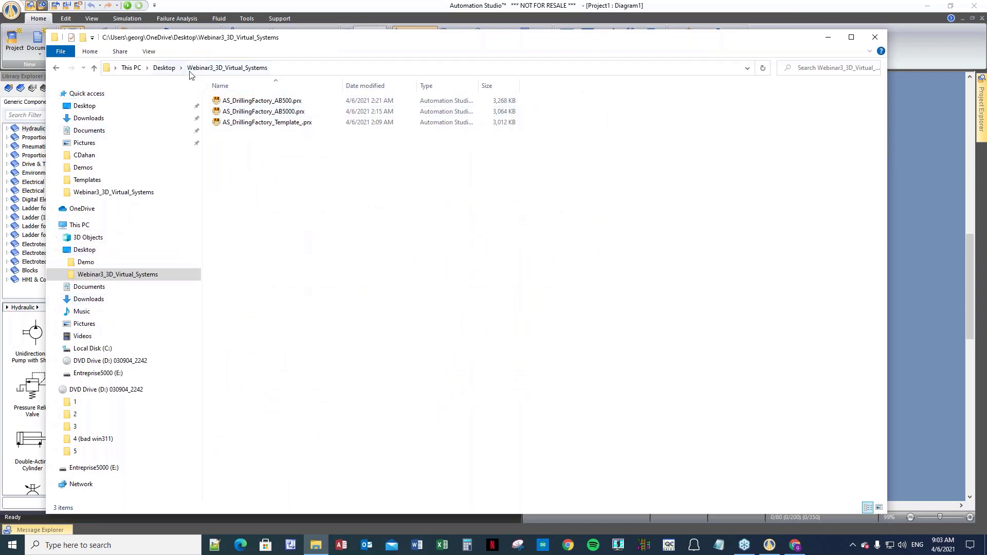
right_click(267, 170)
left_click(297, 241)
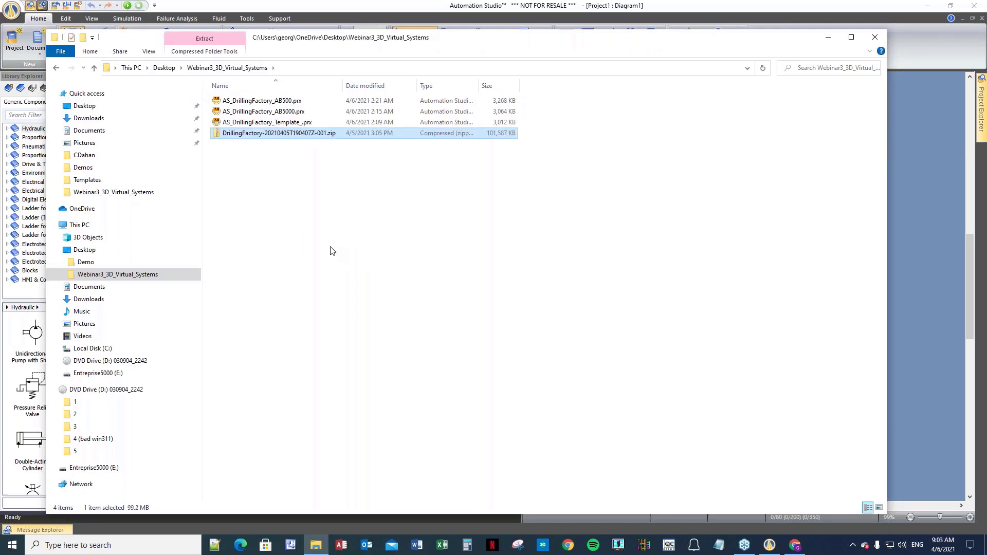
- Extract the copied DrillingFactory zip to the suggested destination folder and open the extracted DrillingFactory folder
right_click(285, 136)
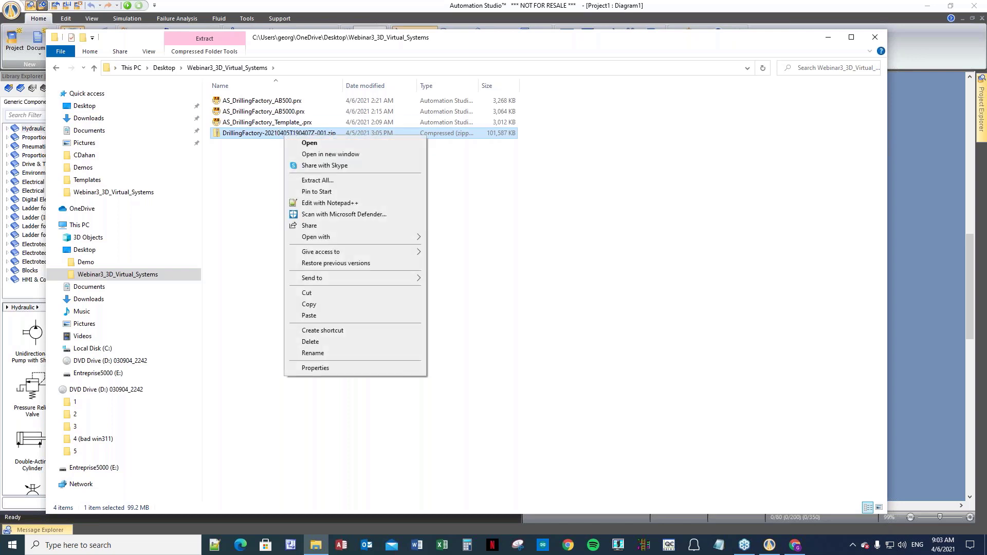
left_click(318, 180)
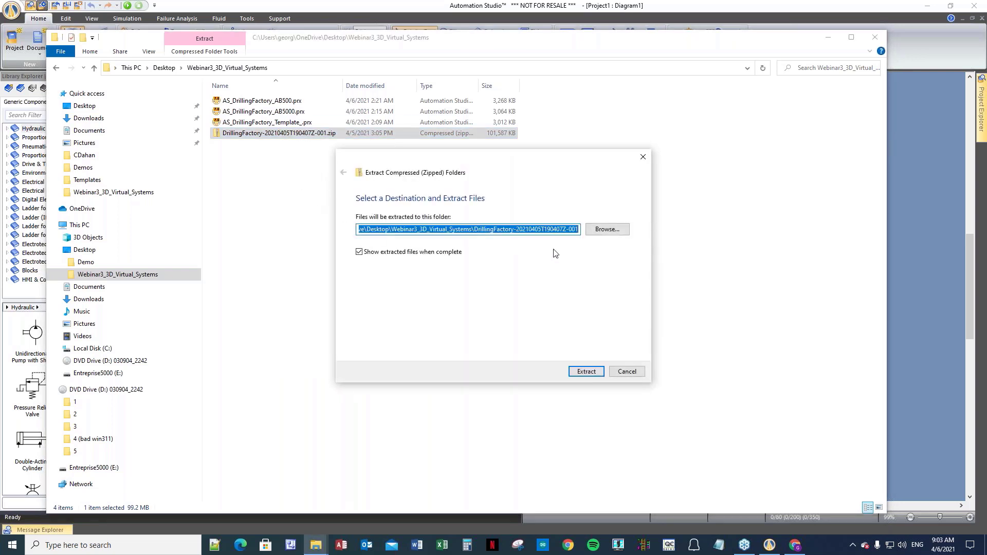
left_click(583, 372)
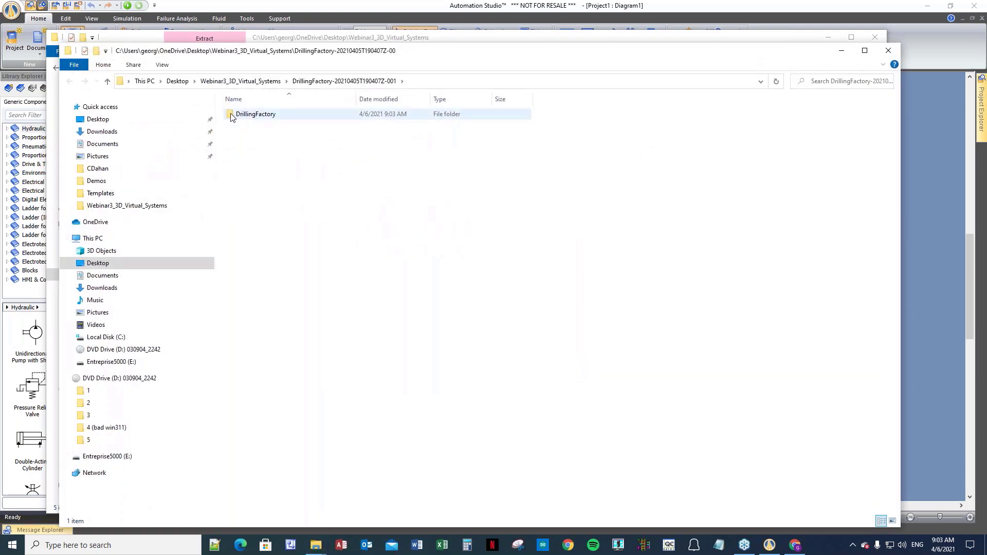
double_click(231, 116)
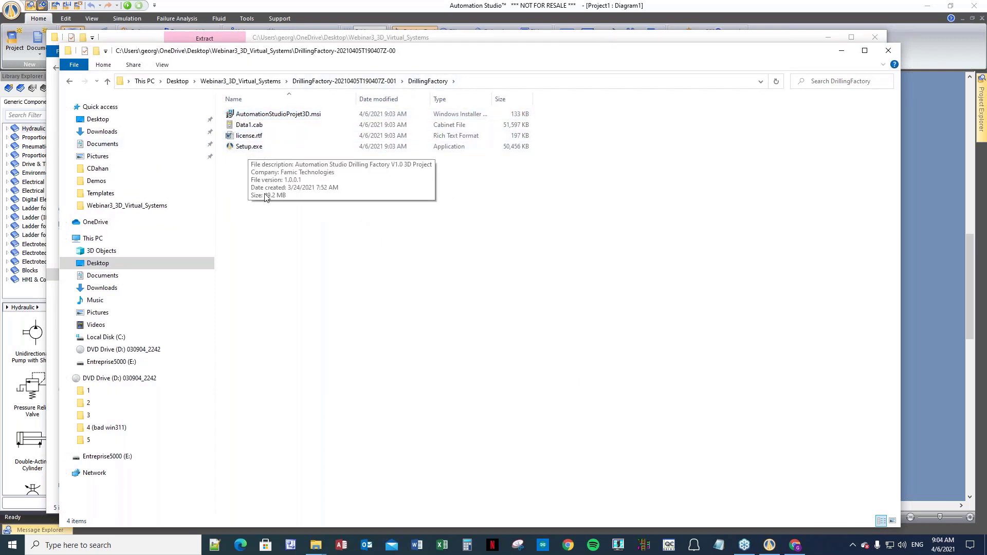
- Launch Setup.exe from the DrillingFactory folder and allow it to run despite the Windows SmartScreen block
left_click(246, 148)
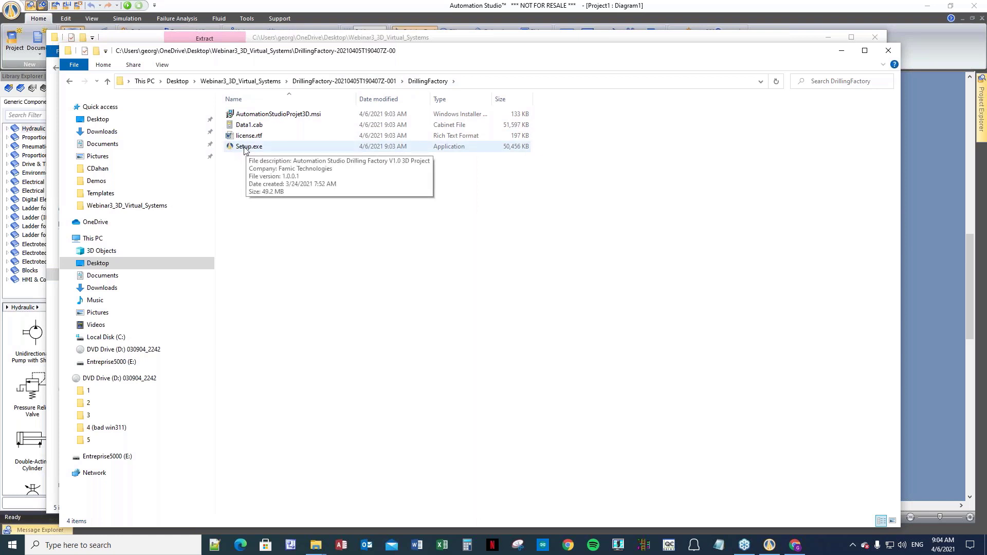
double_click(242, 149)
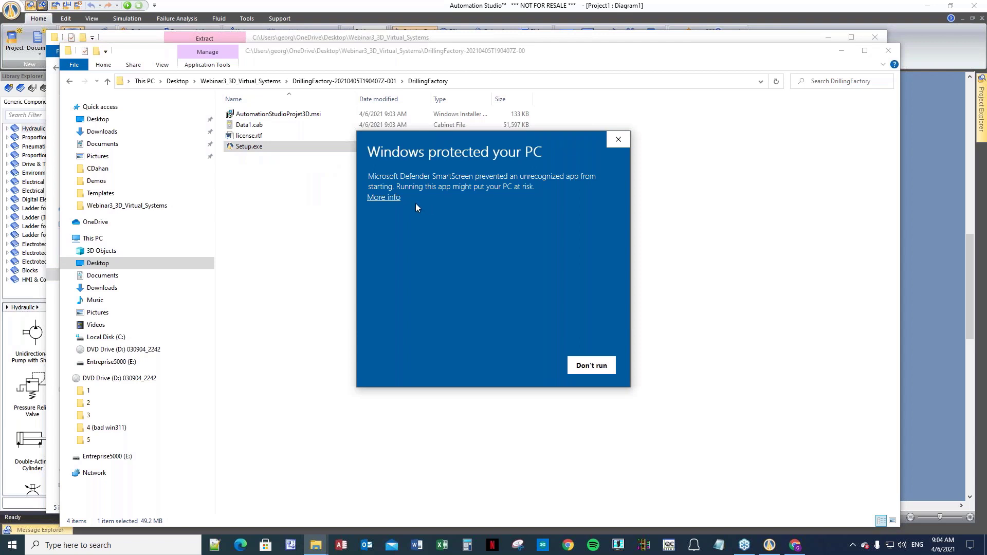
left_click(384, 198)
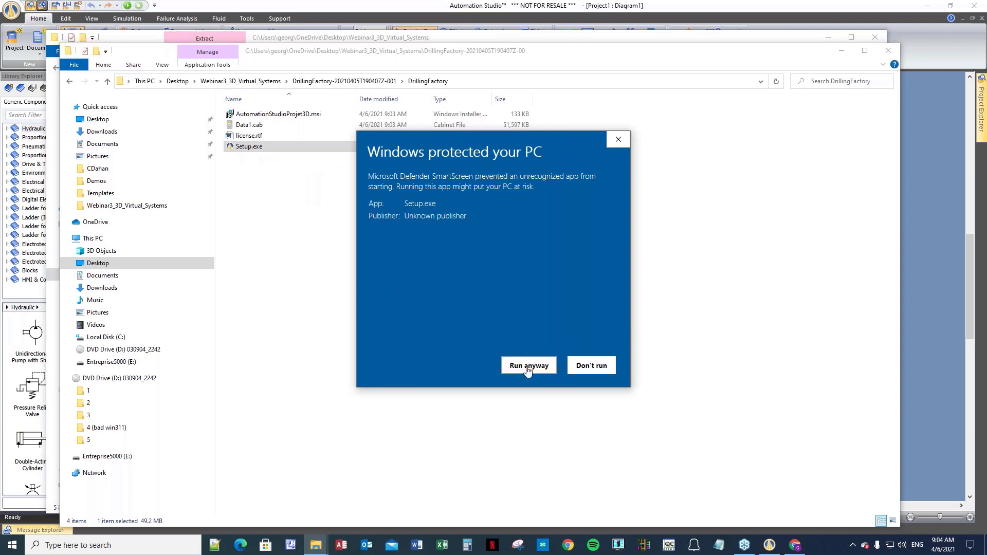
left_click(524, 366)
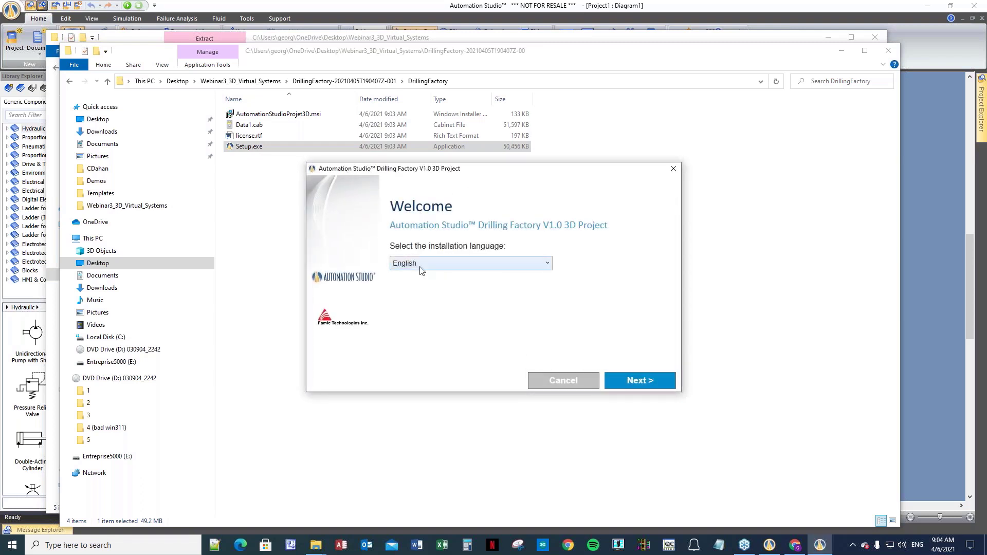
- Install the Drilling Factory V1.0 3D Project in English, accepting the license agreement and the default destination, and close the installer
left_click(642, 386)
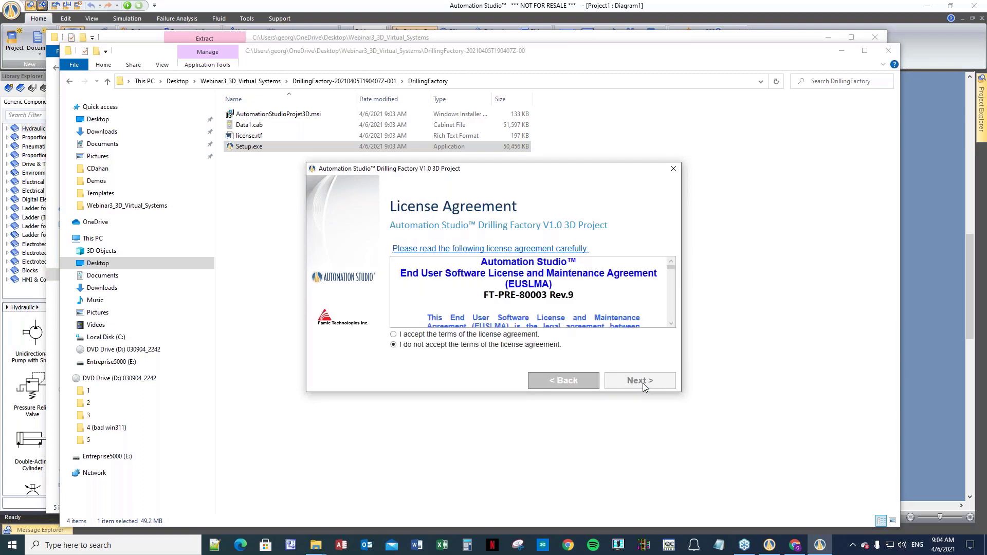
left_click(432, 336)
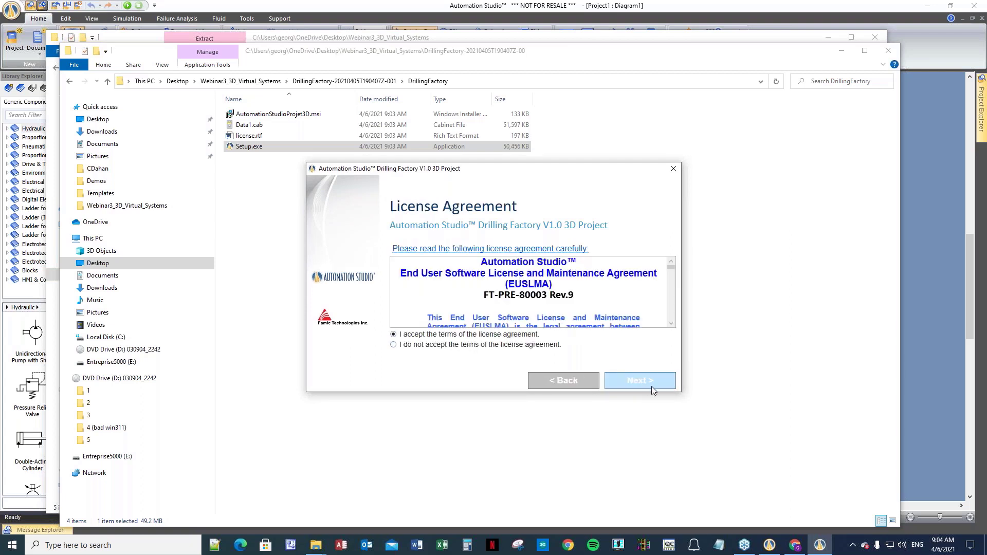
left_click(629, 384)
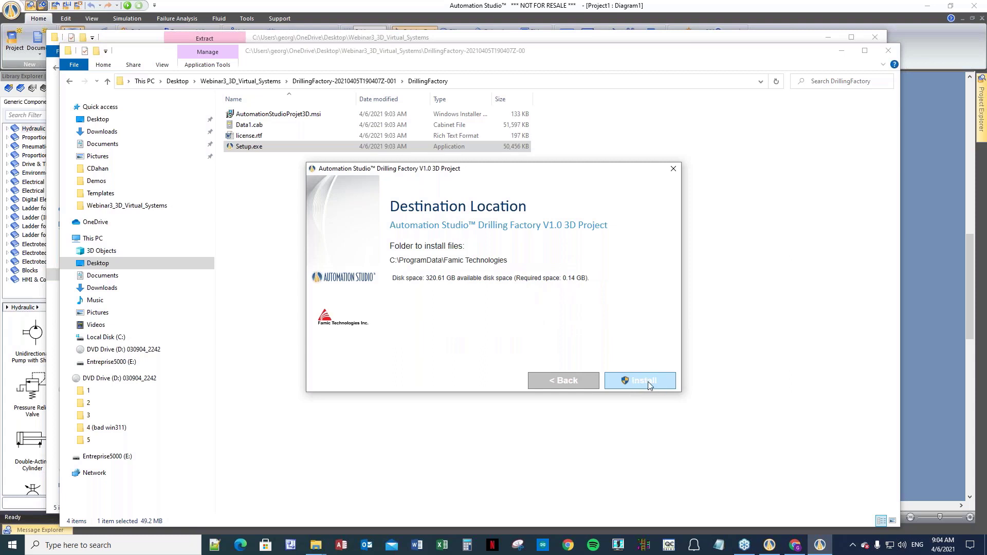
left_click(646, 384)
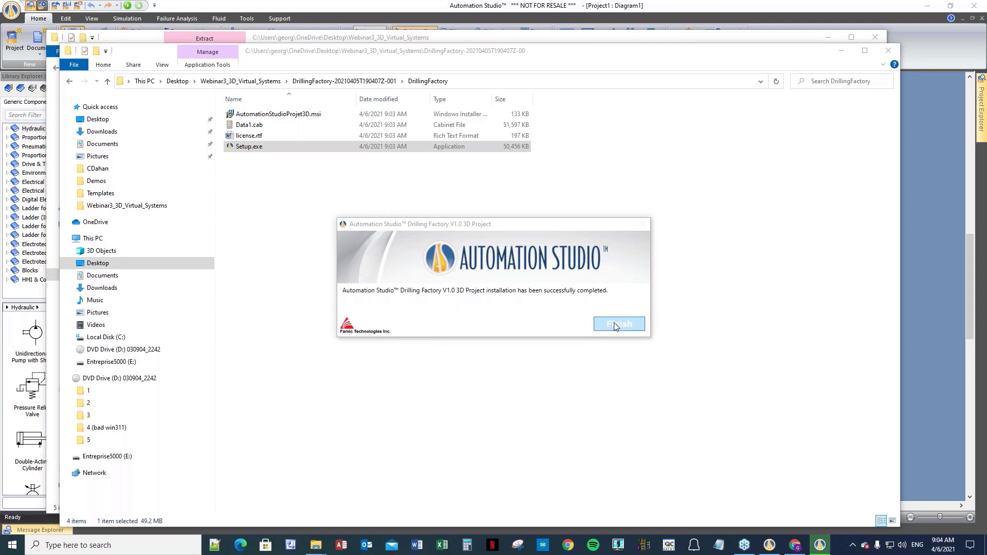
left_click(616, 325)
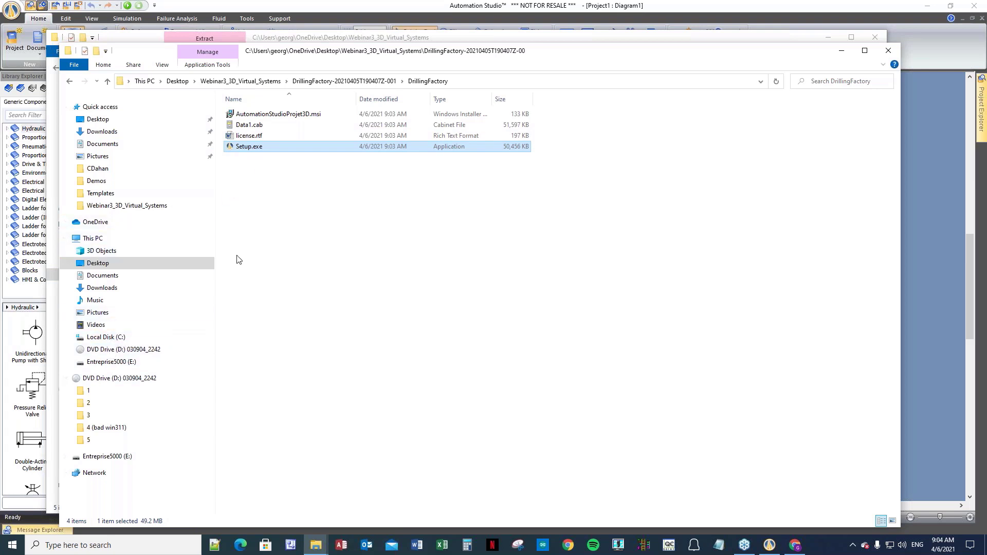
- Browse to the installed DrillingFactory folder under C:\ProgramData\Famic Technologies\3D Systems\Apps
left_click(122, 339)
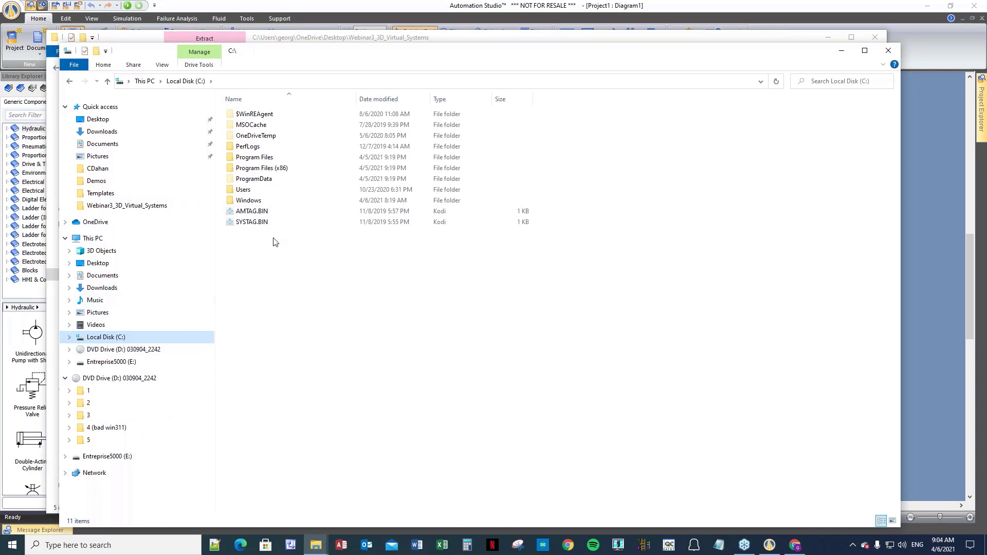
double_click(258, 180)
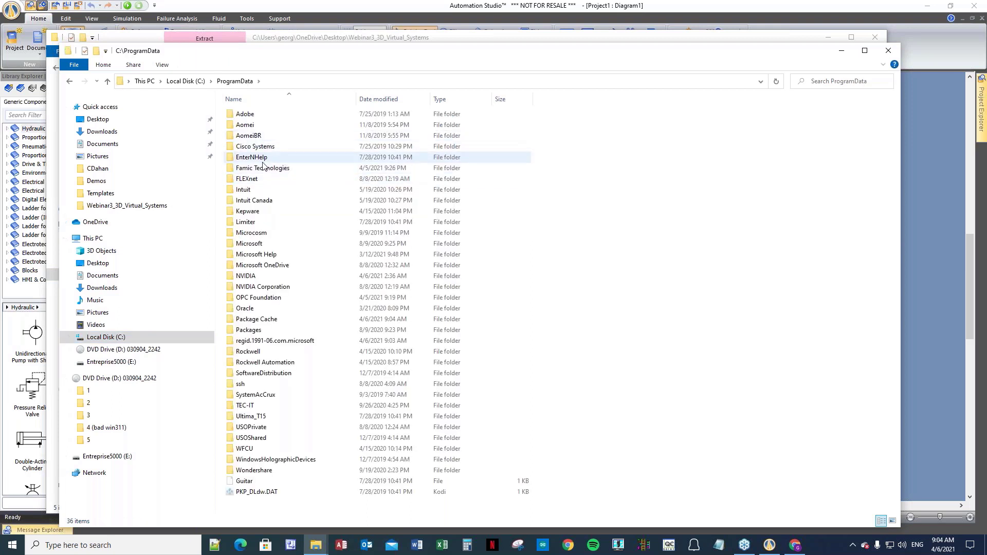
double_click(262, 170)
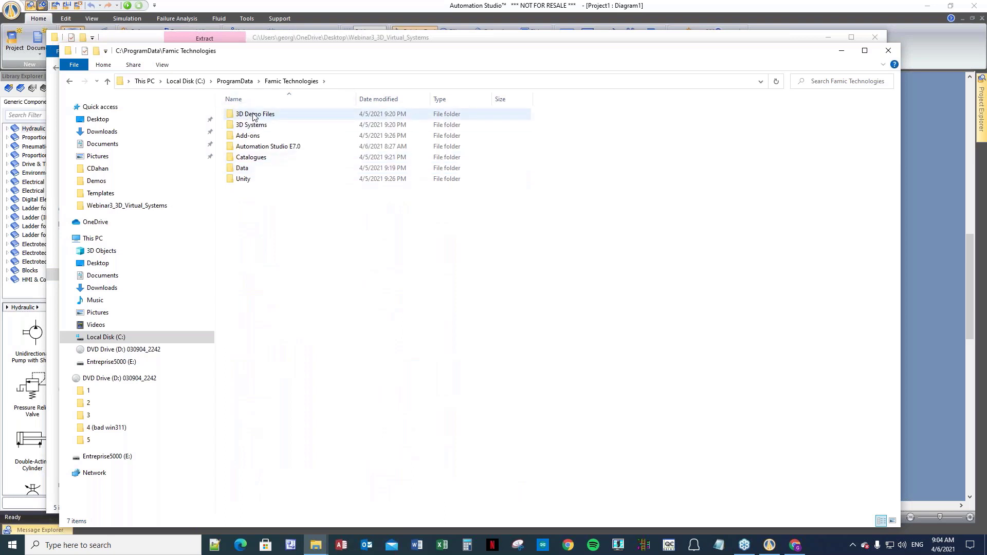
double_click(230, 126)
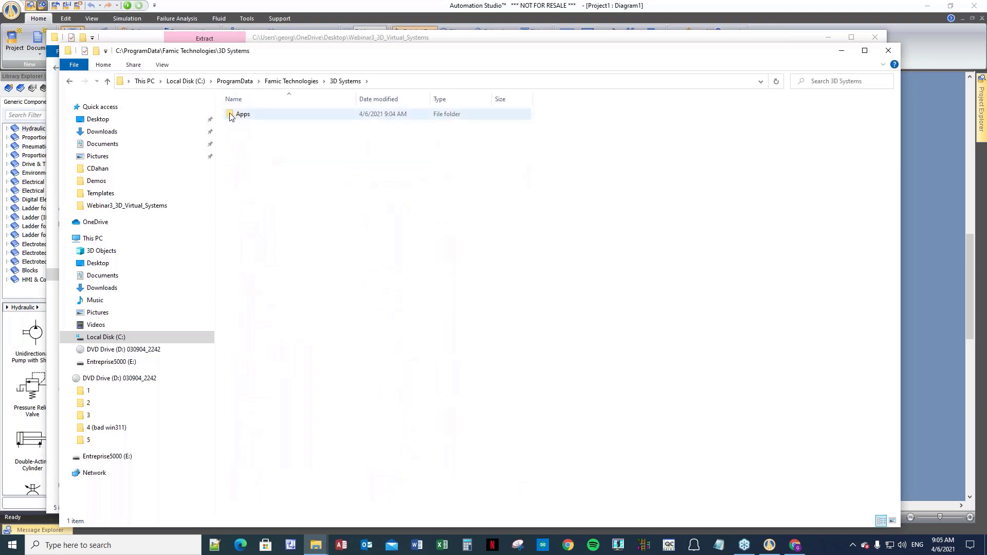
left_click(230, 116)
double_click(229, 115)
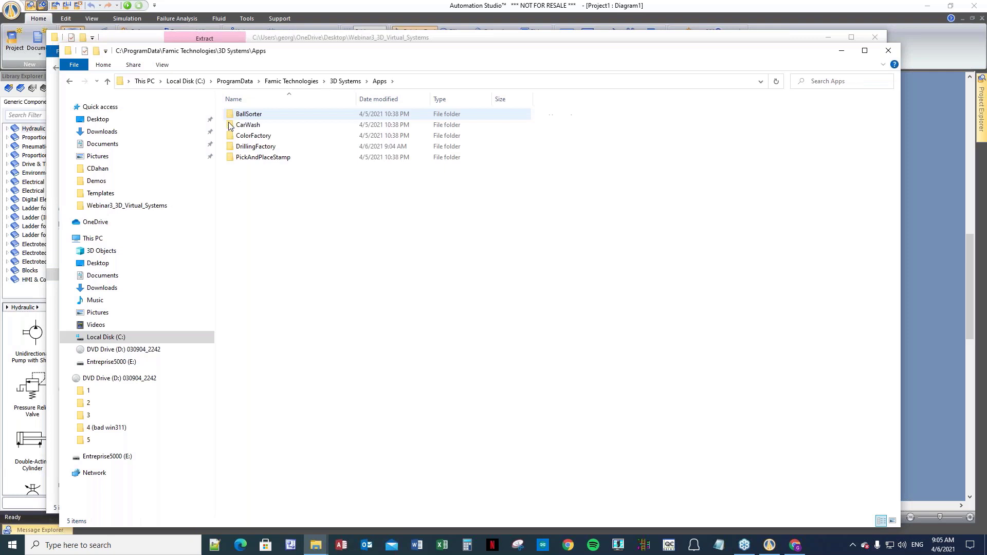
double_click(230, 149)
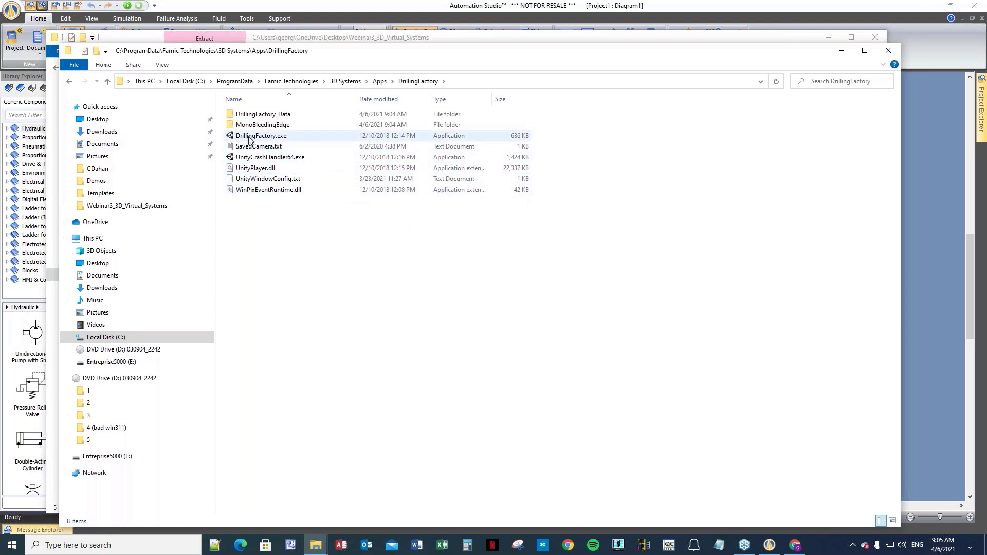
- Run DrillingFactory.exe windowed at 1280 x 720 with Ultra quality to view the 3D scene, and close it
left_click(249, 139)
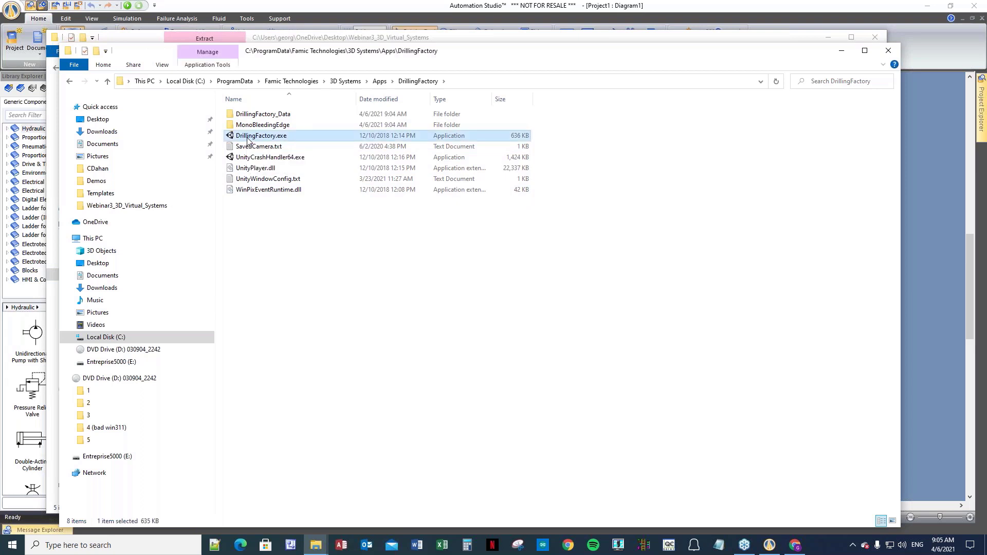
double_click(249, 137)
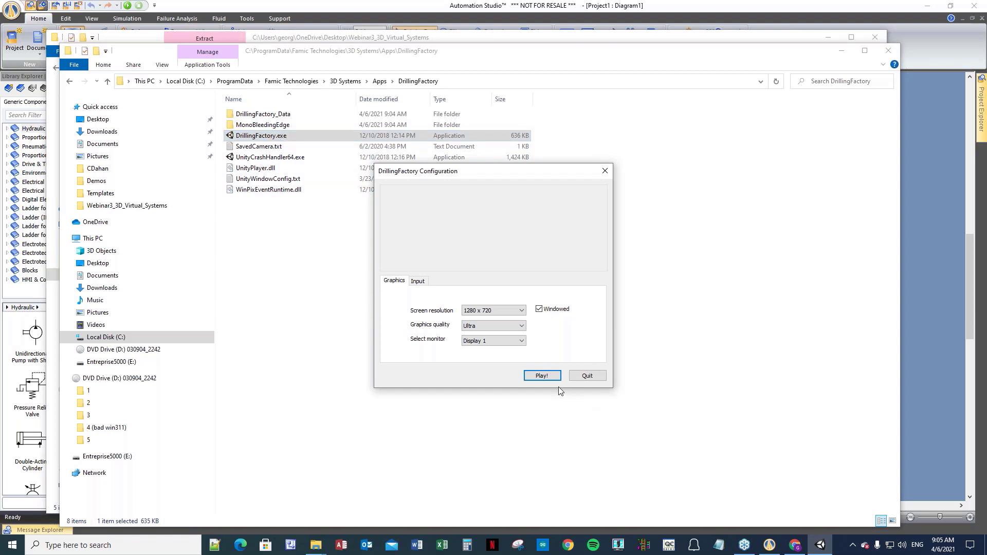
left_click(545, 379)
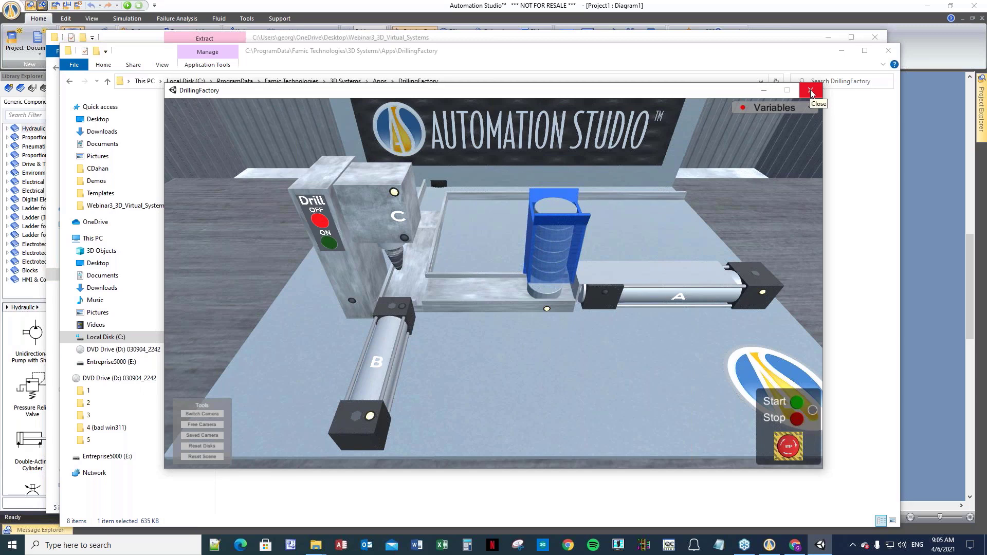
left_click(812, 92)
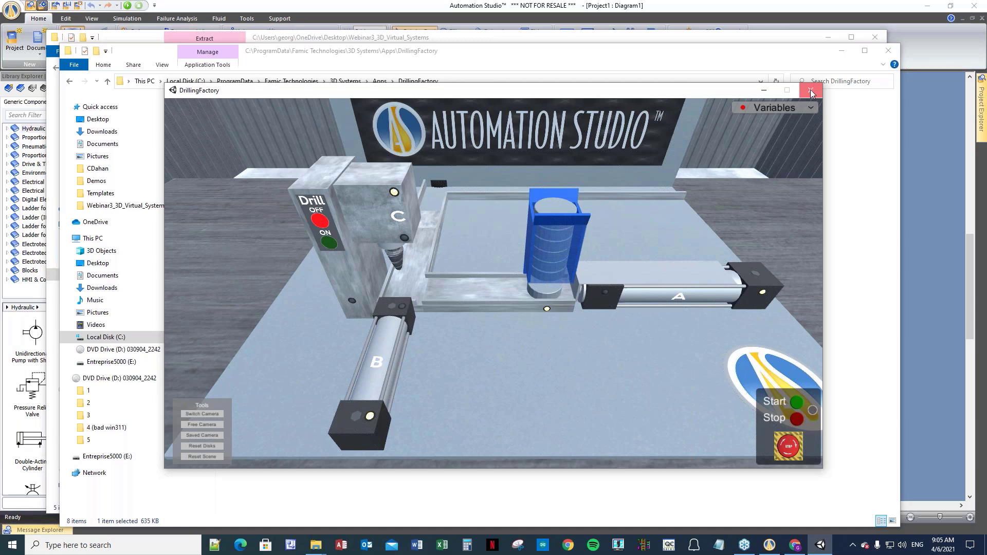
left_click(812, 92)
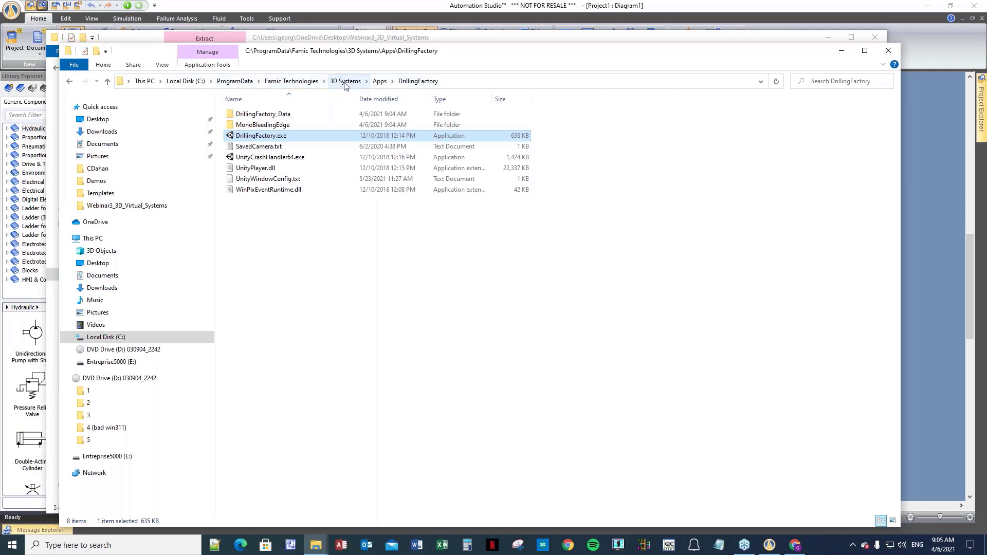
- Examine the project files in the Demos and Templates subfolders of Famic Technologies\3D Demo Files
left_click(300, 82)
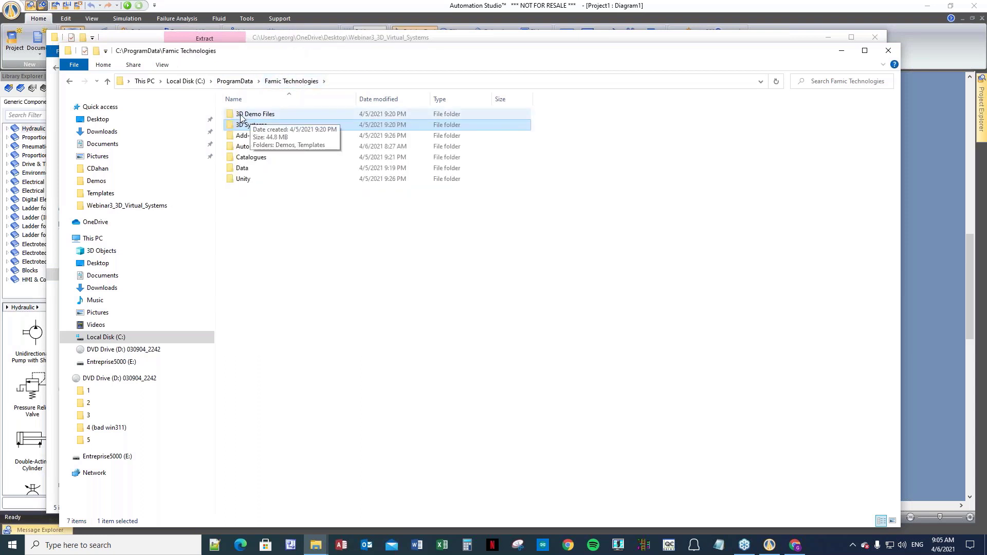
double_click(256, 115)
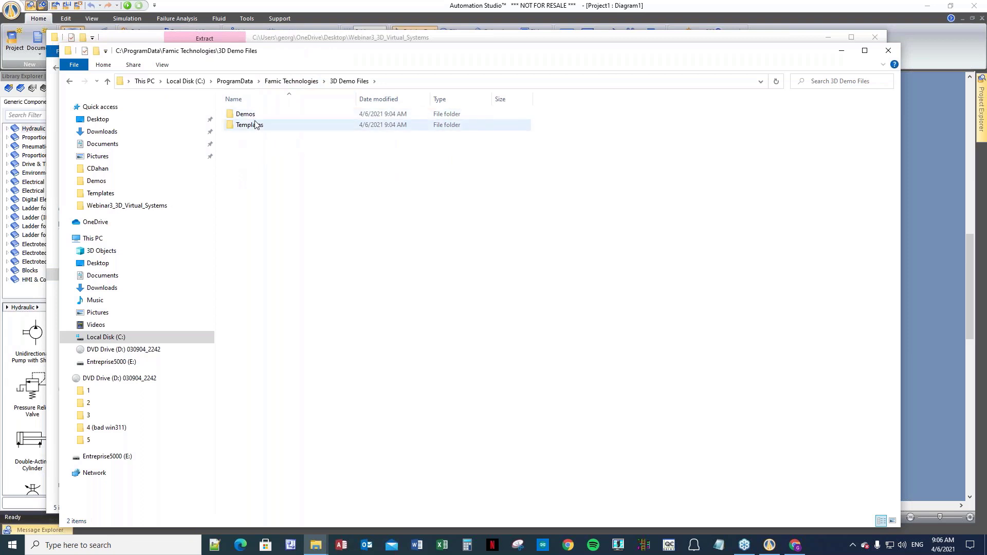
double_click(231, 116)
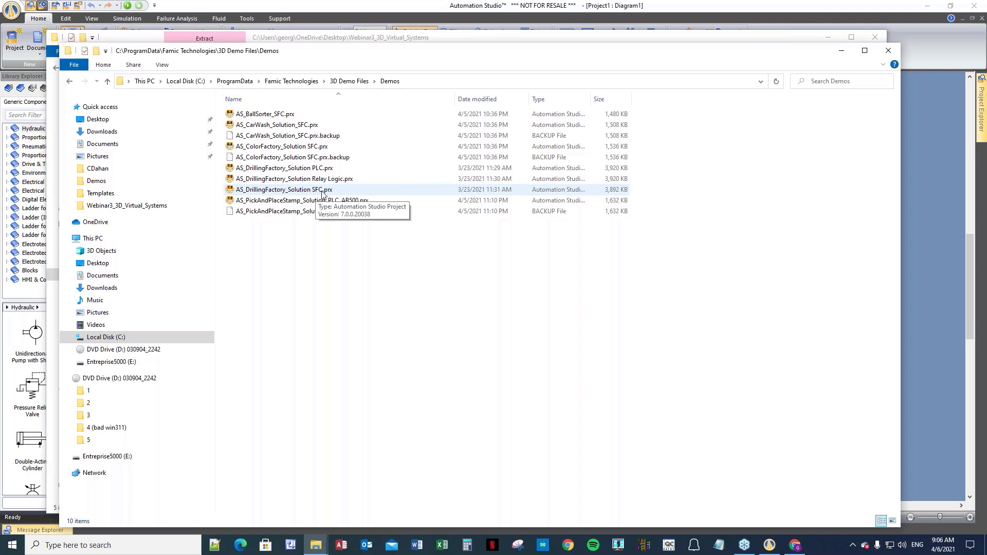
left_click(282, 82)
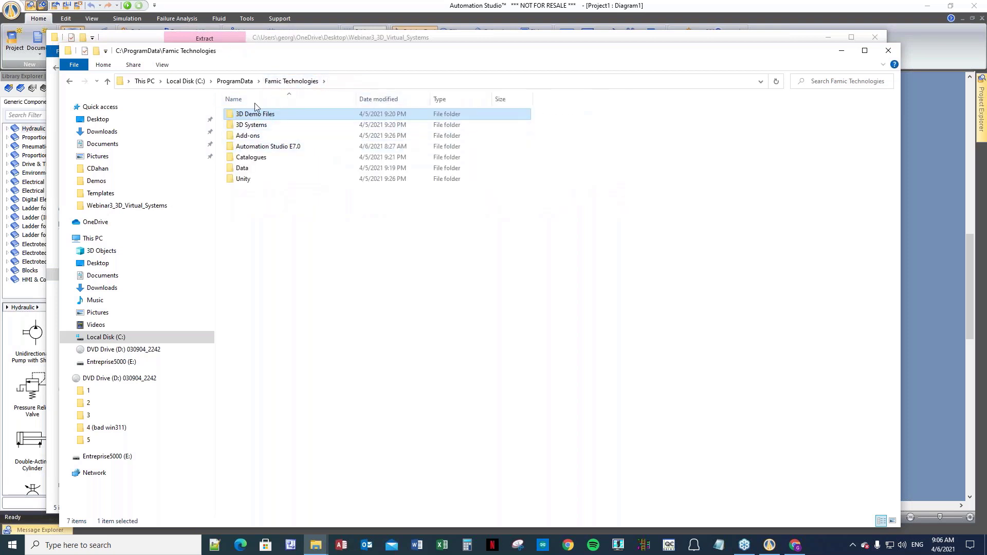
double_click(233, 115)
double_click(230, 126)
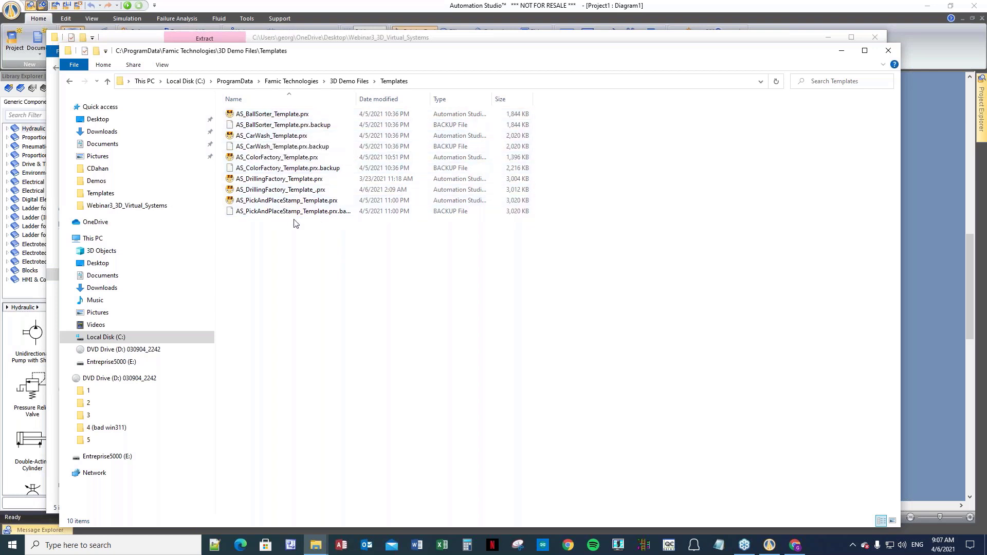
- Close both File Explorer windows, the Templates folder and the Webinar3_3D_Virtual_Systems folder, to return to Automation Studio
left_click_drag(358, 52, 260, 79)
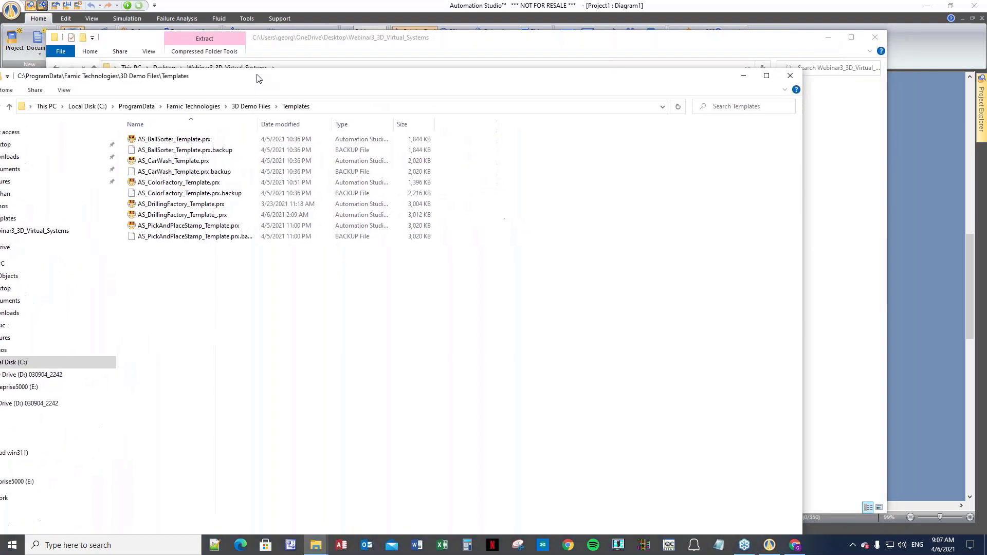
left_click(789, 79)
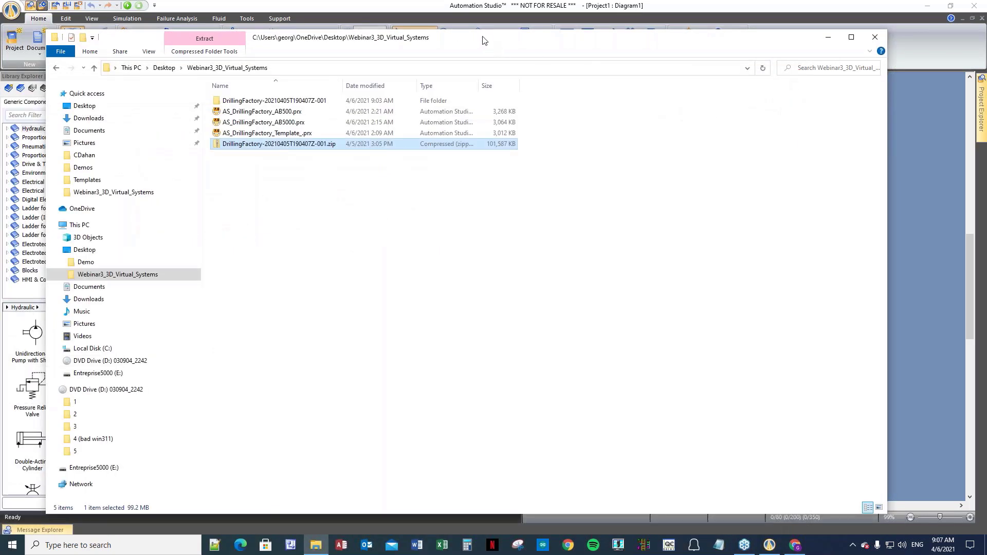
left_click_drag(483, 40, 327, 95)
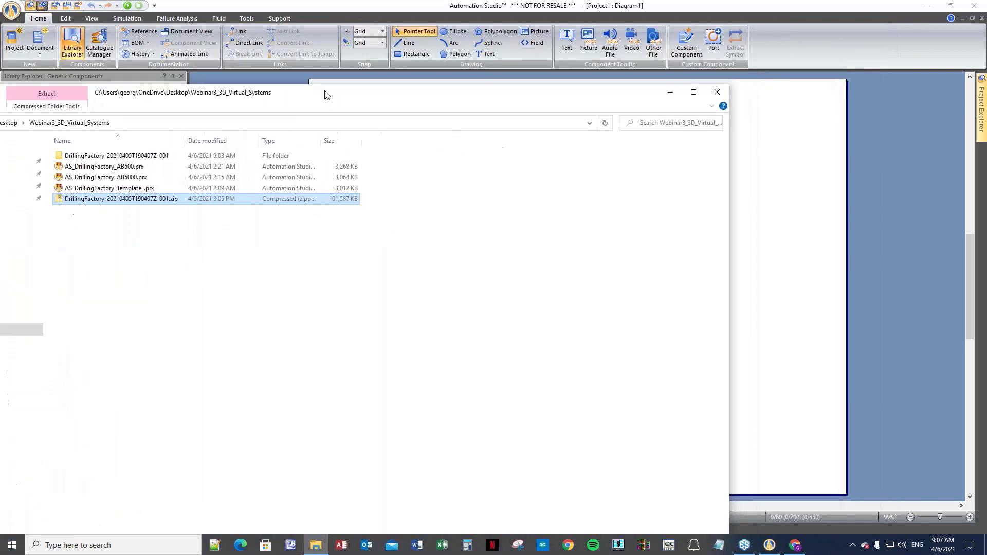
left_click(718, 93)
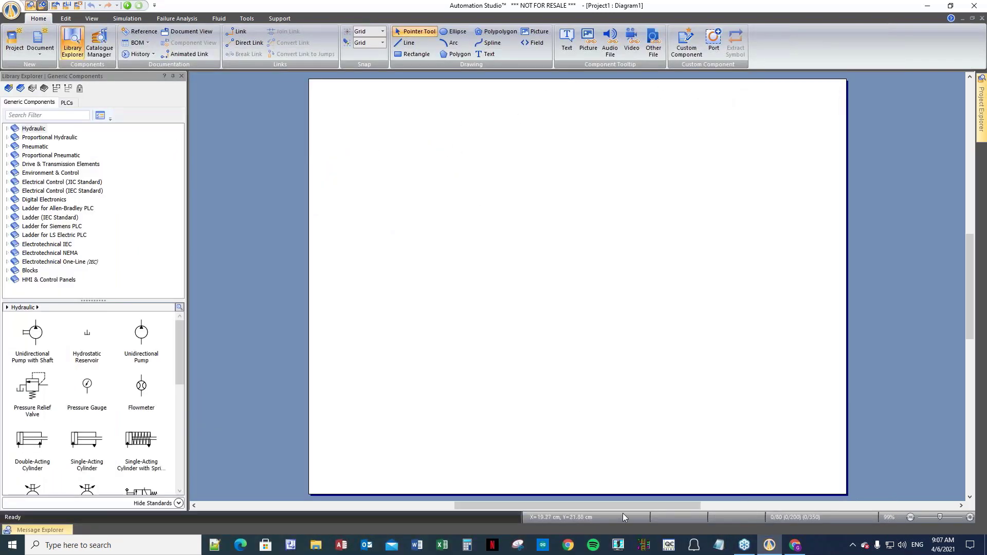
- Start opening an existing project and discard the changes to Project1
left_click_drag(615, 507, 632, 508)
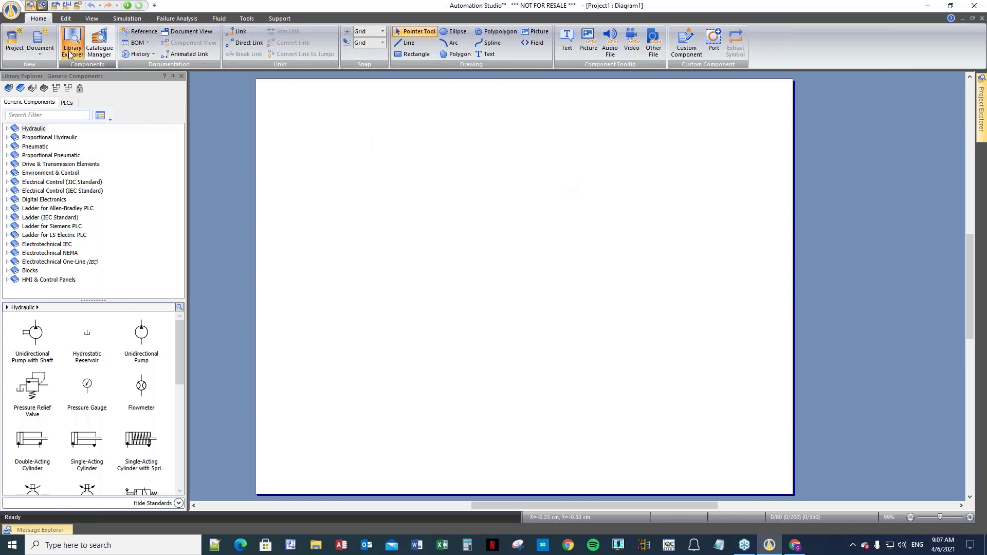
left_click(57, 6)
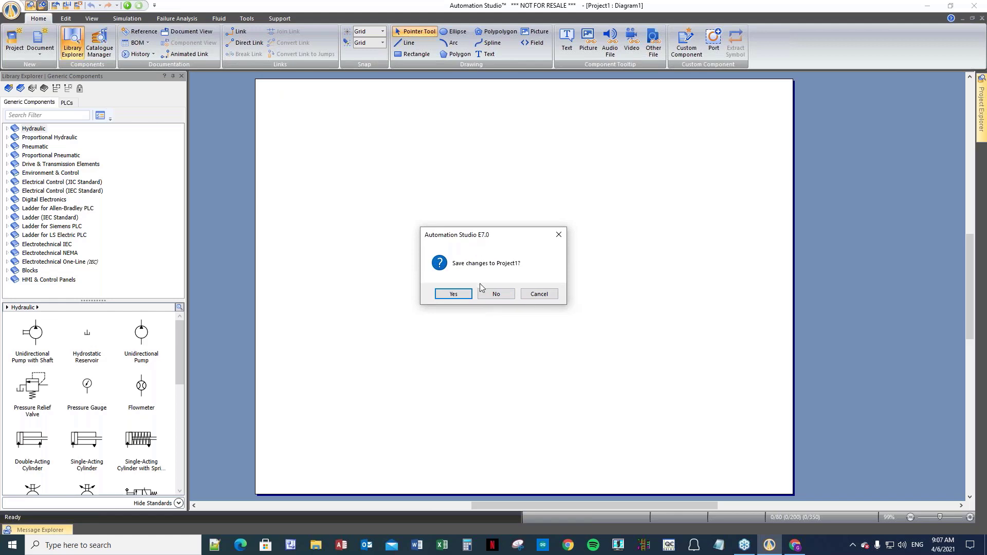
left_click(505, 297)
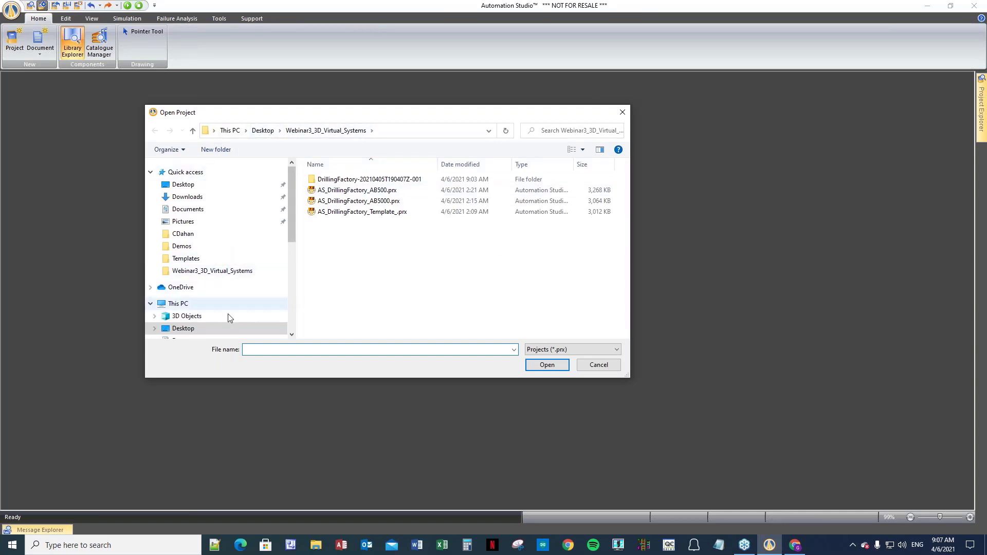
- Open AS_DrillingFactory_Template_.prx from C:\ProgramData\Famic Technologies\3D Demo Files\Templates
left_click_drag(292, 198, 292, 257)
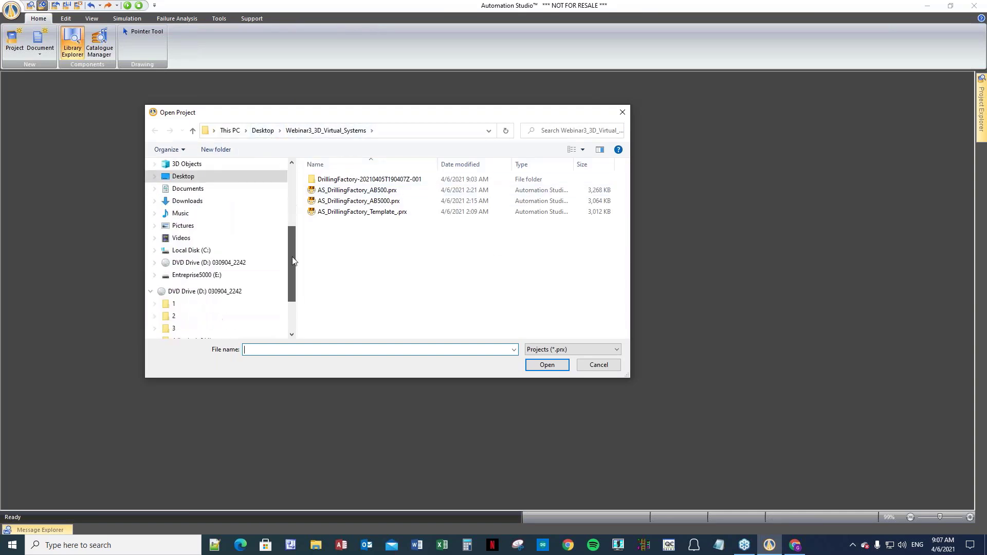
left_click(207, 251)
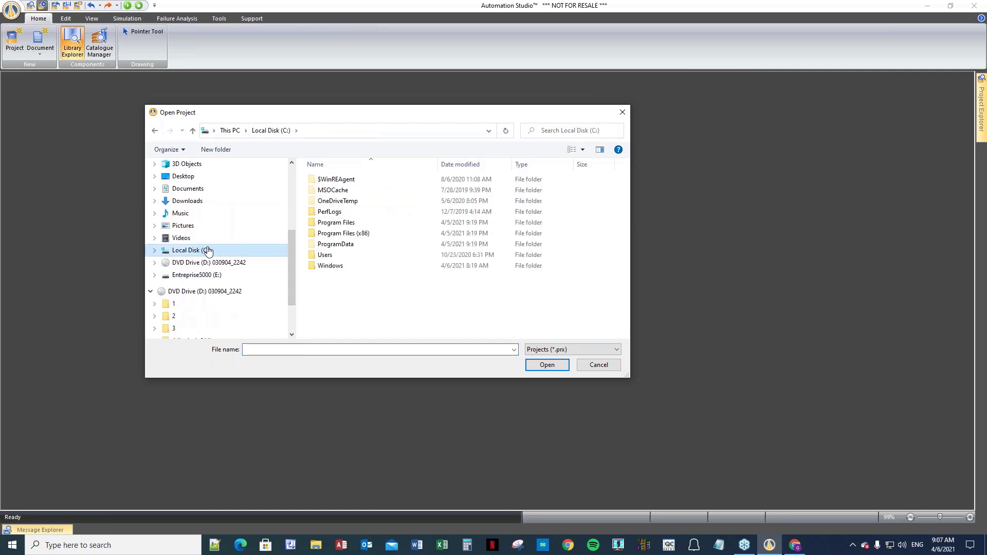
double_click(350, 245)
scroll(379, 245, "down", 3)
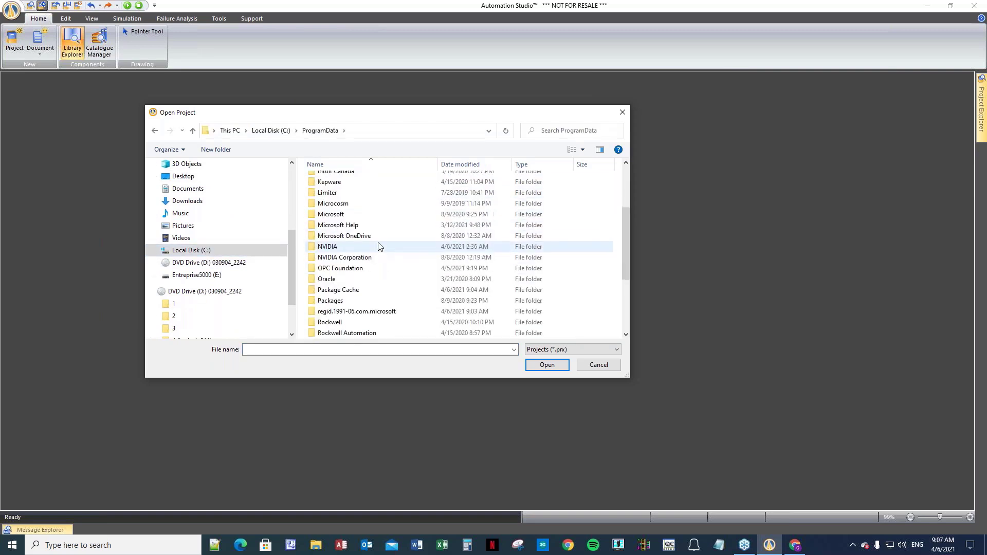
scroll(379, 244, "up", 2)
double_click(343, 199)
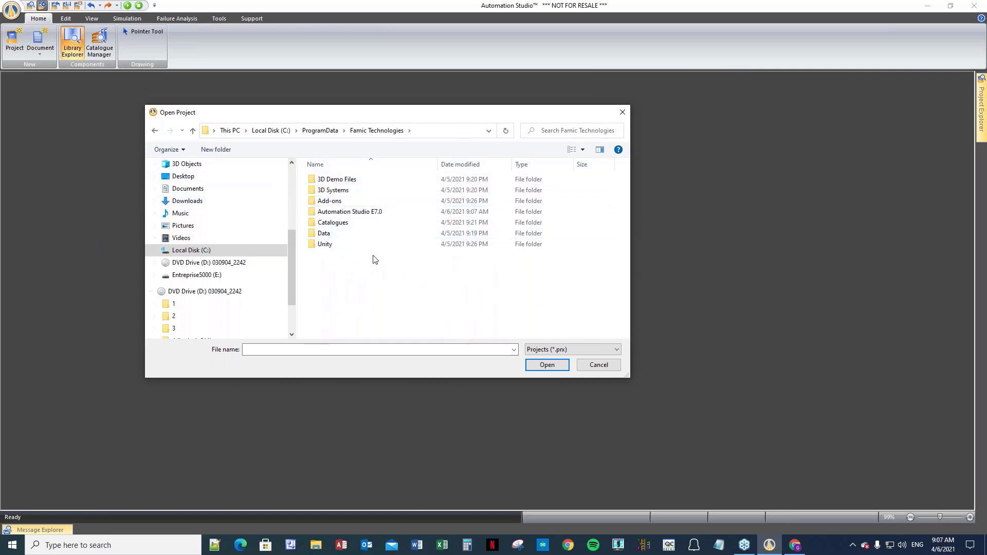
double_click(311, 179)
double_click(312, 194)
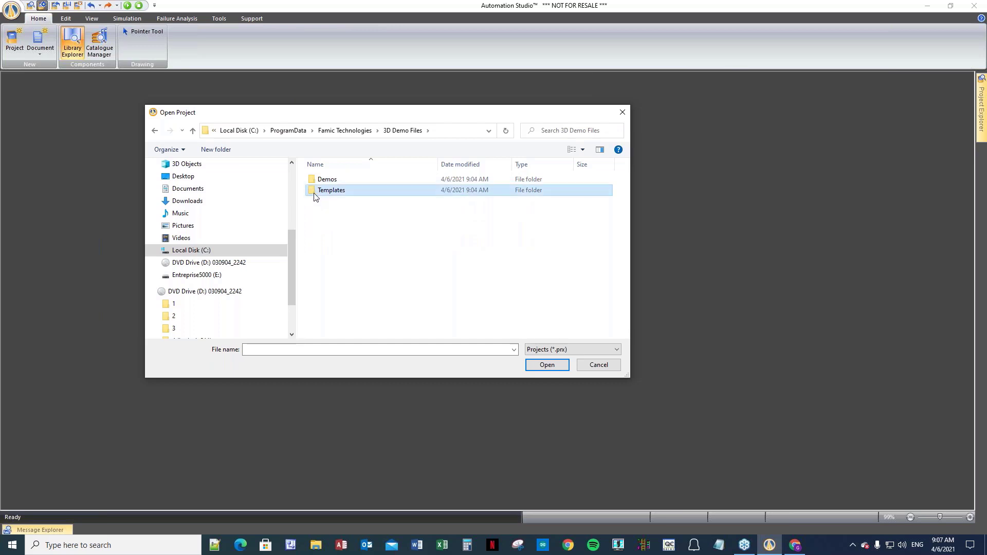
double_click(343, 222)
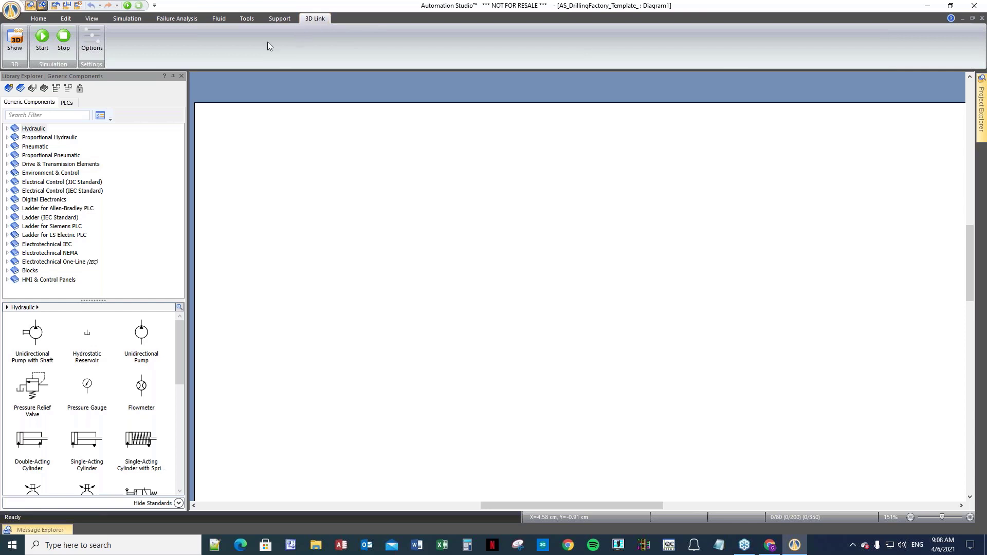
- Show the linked 3D Drilling Factory system and reposition its window below the ribbon
left_click(17, 47)
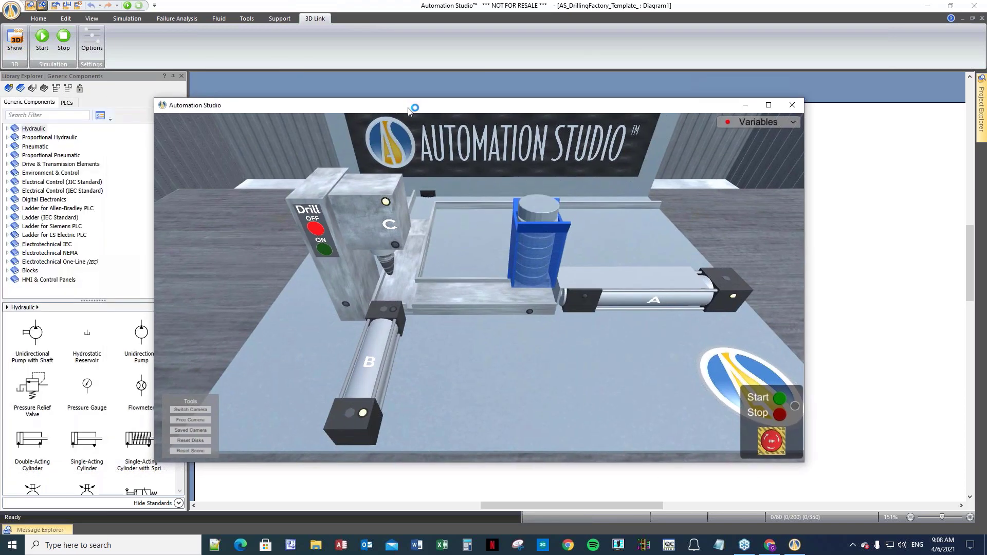
left_click_drag(410, 109, 436, 137)
left_click_drag(317, 116, 317, 125)
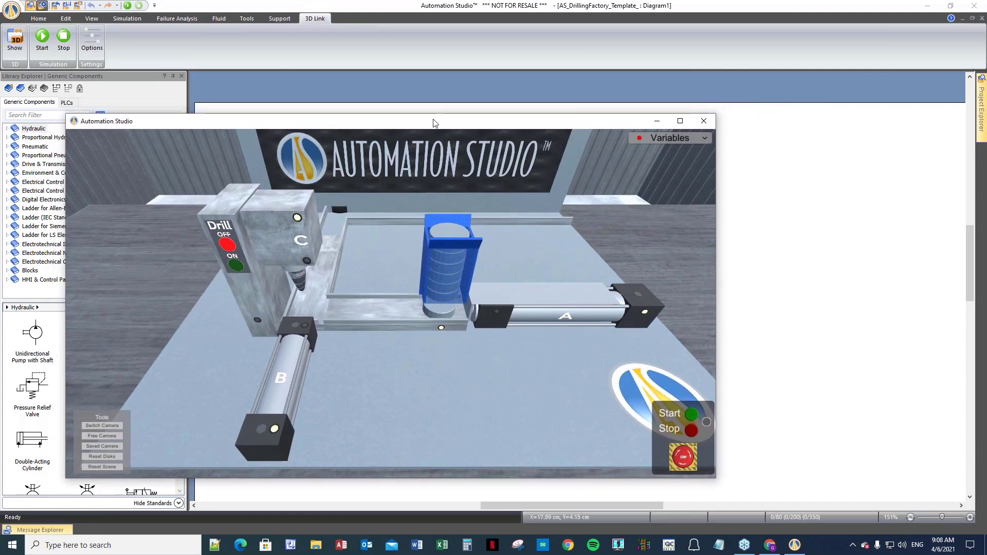
left_click_drag(406, 128, 403, 99)
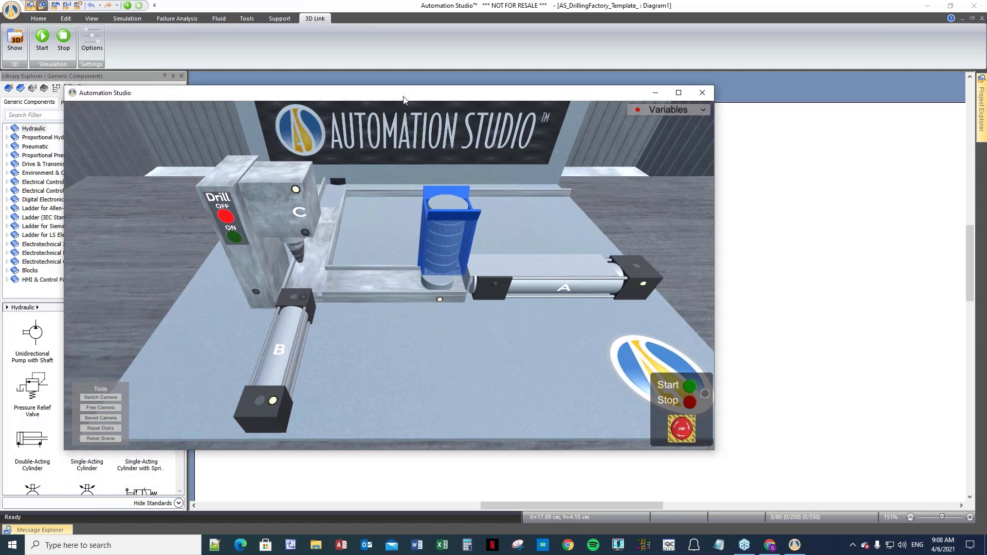
- Drill the first disk by triggering U_Cyl_A_Ext, U_Drill_ON, U_Cyl_C_Ext and U_Cyl_C_Ret in the 3D system's variables list
left_click(704, 111)
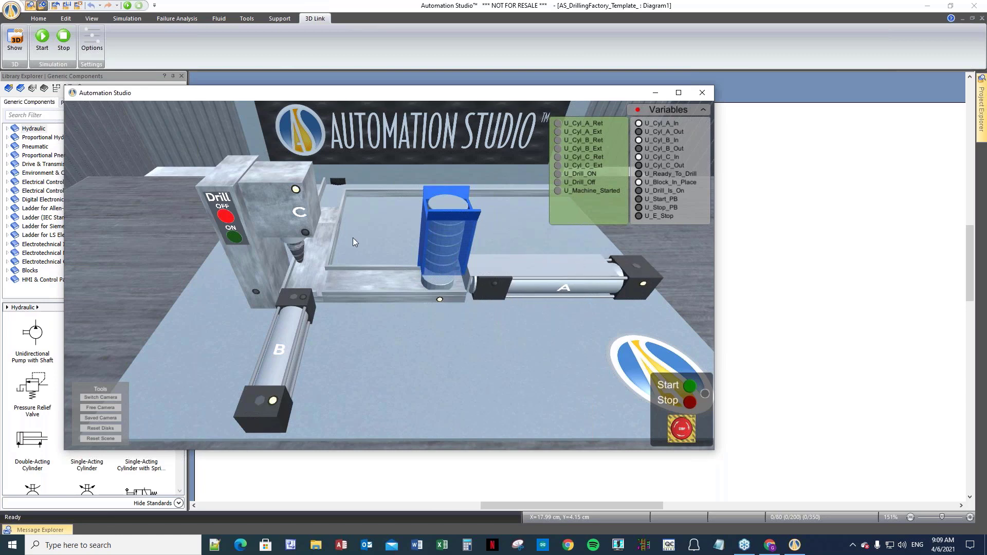
left_click(561, 133)
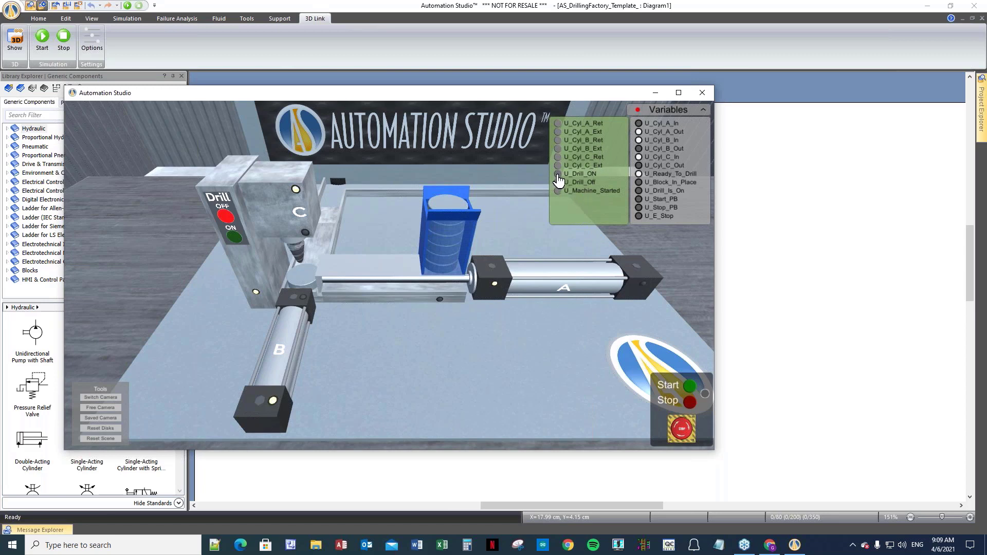
left_click(558, 175)
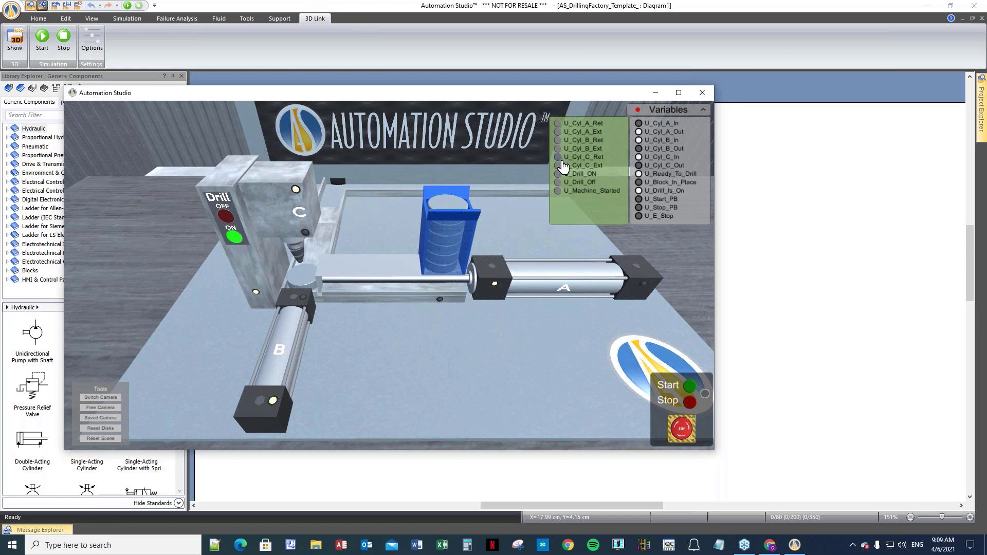
left_click(558, 165)
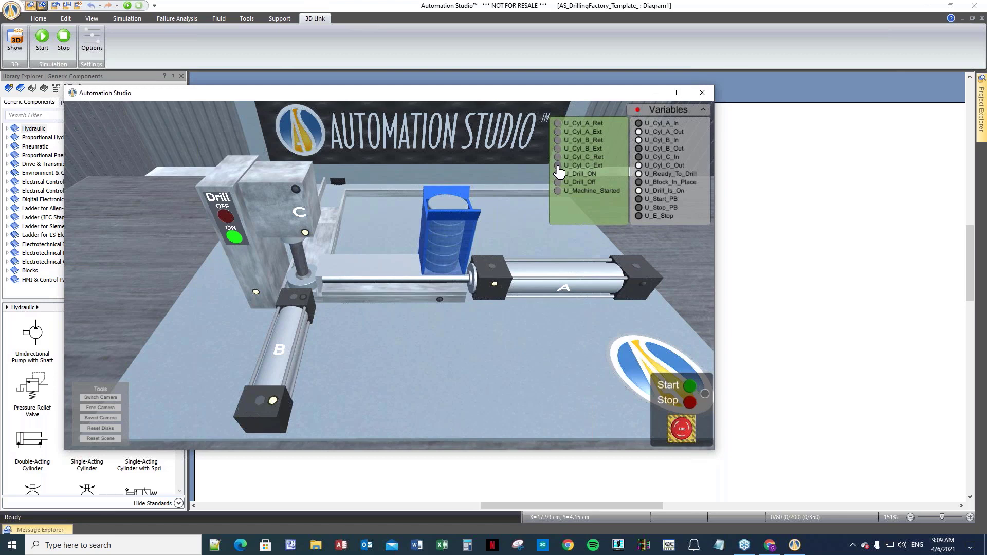
left_click(559, 158)
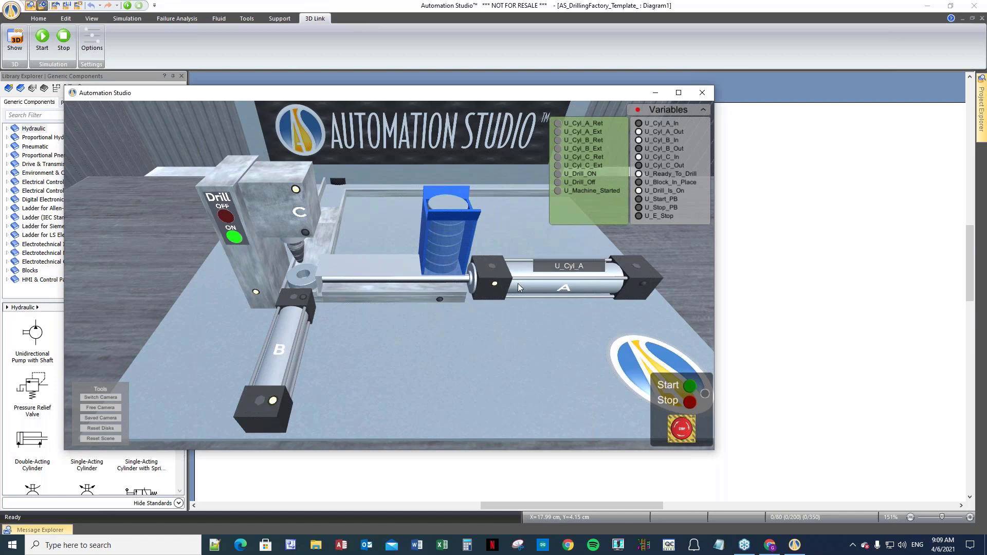
- Retract cylinder A with U_Cyl_A_Ret and switch the drill off and on again with U_Drill_Off and U_Drill_ON
left_click(558, 124)
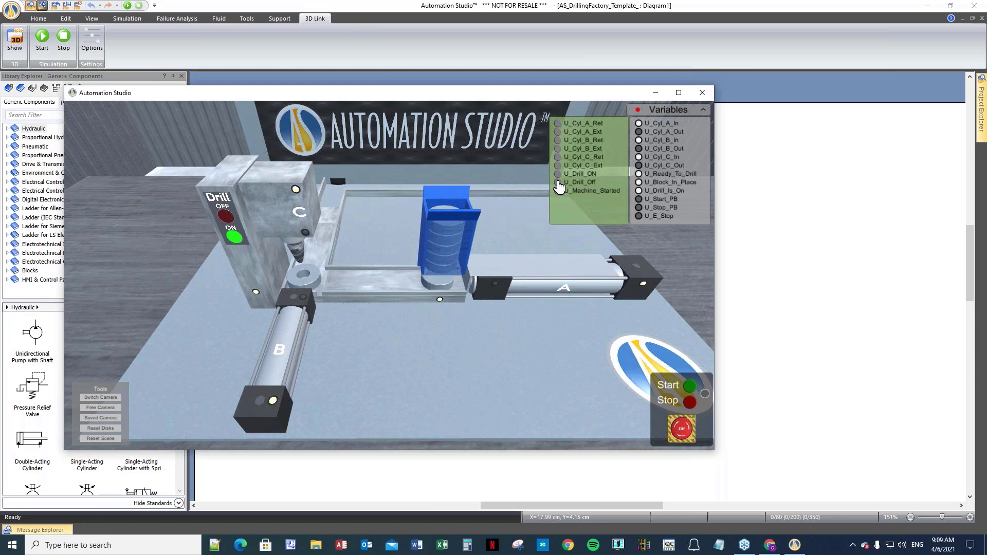
left_click(557, 182)
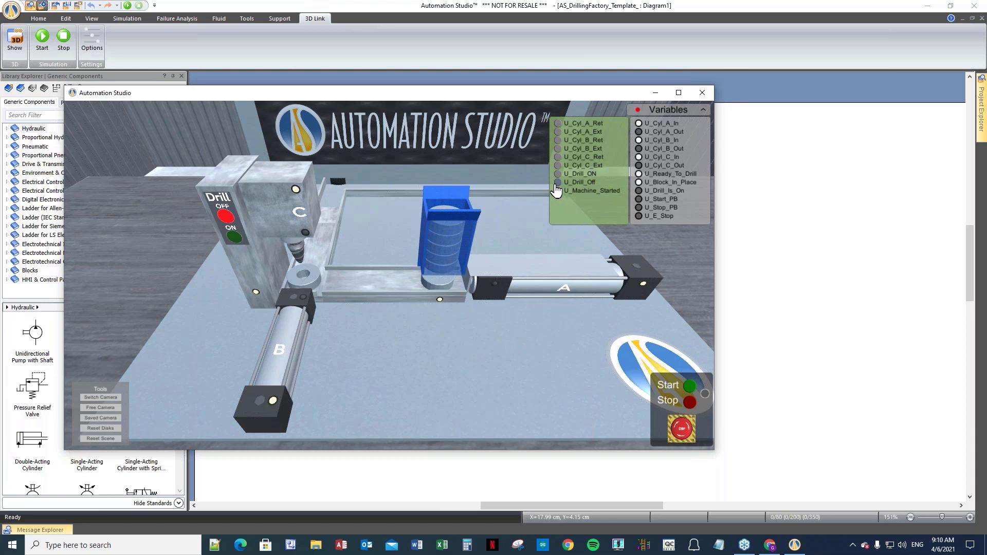
left_click(557, 175)
- Push the drilled disk away by extending cylinder B with U_Cyl_B_Ext, and retract it with U_Cyl_B_Ret
left_click(557, 149)
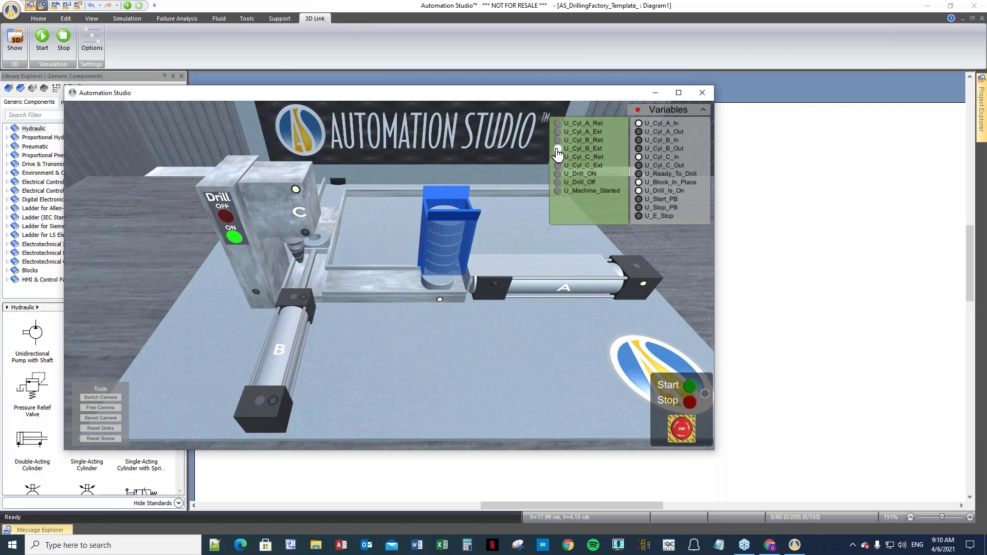
left_click(558, 149)
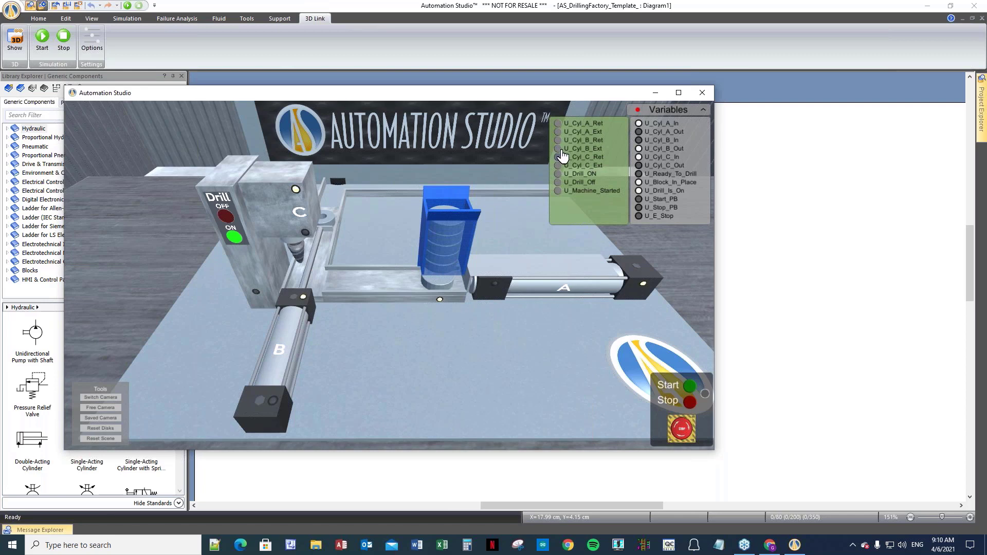
left_click(558, 141)
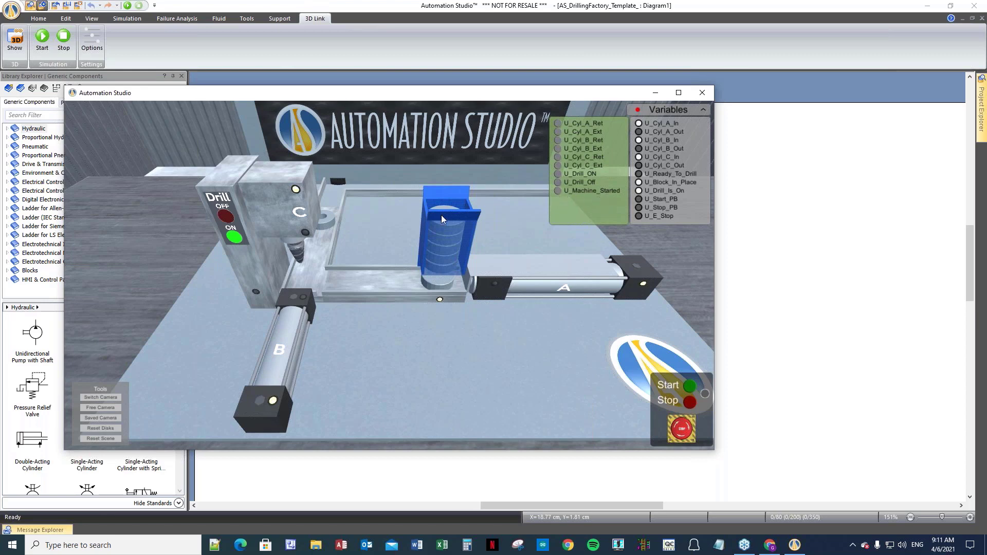
- Switch the drill off with U_Drill_Off and test the Start and Stop pushbuttons and the U_Machine_Started output
left_click(558, 184)
left_click(691, 389)
left_click(690, 388)
left_click(691, 388)
left_click(692, 407)
left_click(559, 192)
- Test the emergency stop by engaging and releasing it twice
left_click(682, 433)
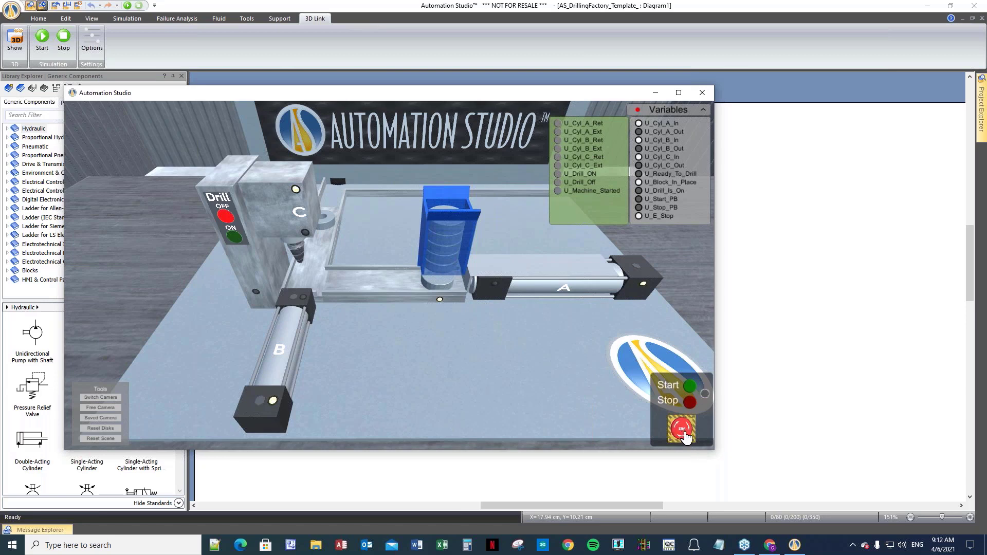
left_click(684, 434)
left_click(682, 434)
left_click(682, 435)
- Compare the preset camera views of the drilling station with the free camera, ending in the free camera
left_click(88, 399)
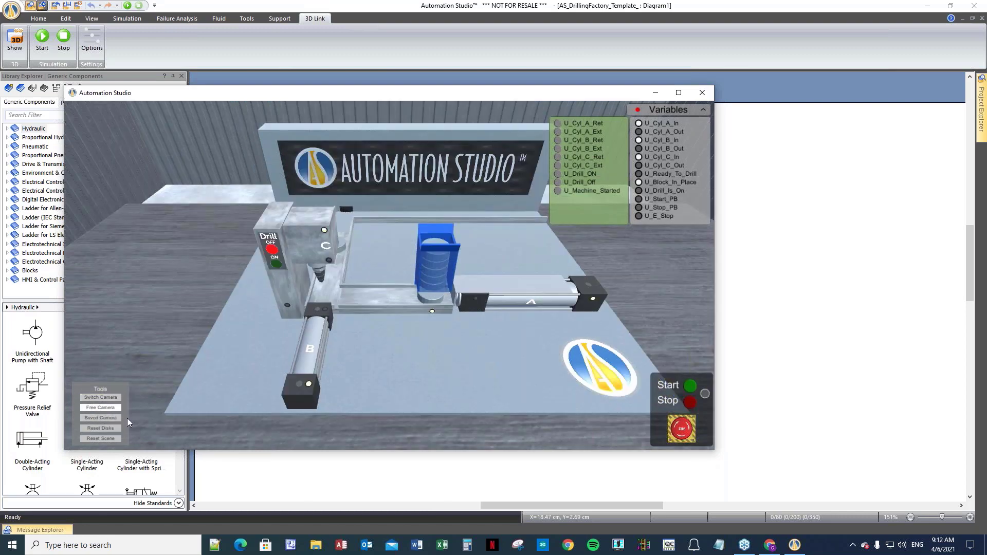
left_click(100, 408)
left_click(98, 398)
left_click(99, 401)
left_click(100, 409)
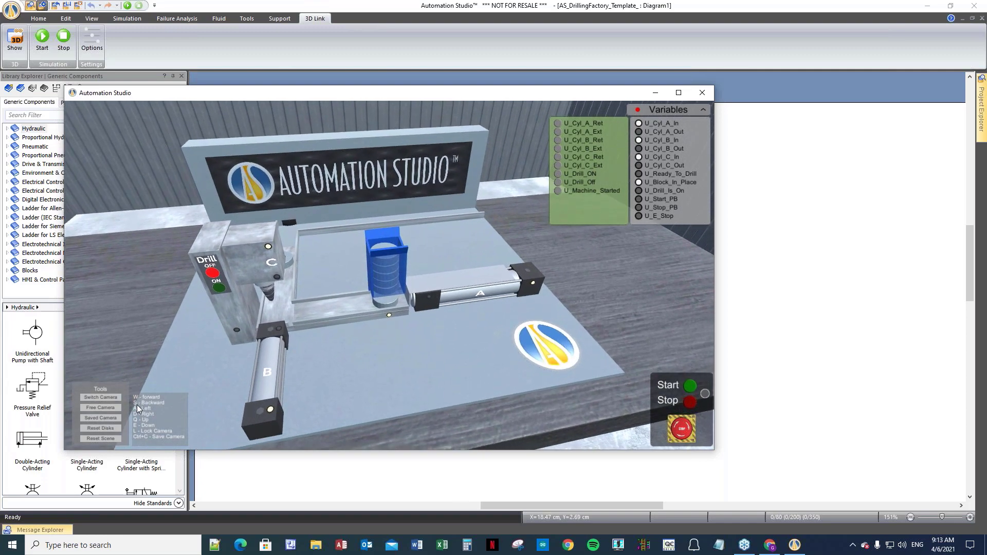
- Navigate the free camera forward, backward, left, right, up and down around the drilling station
key("w")
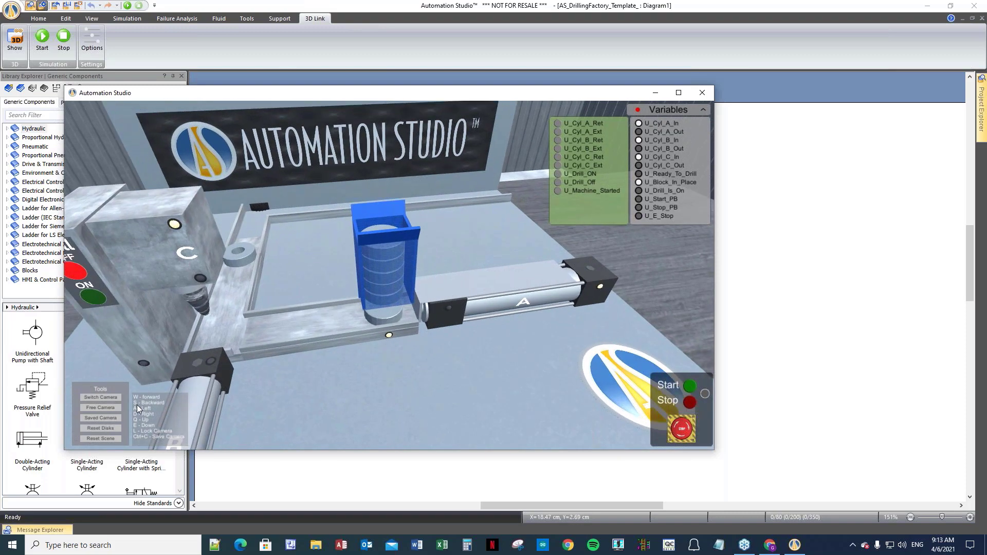
key("s")
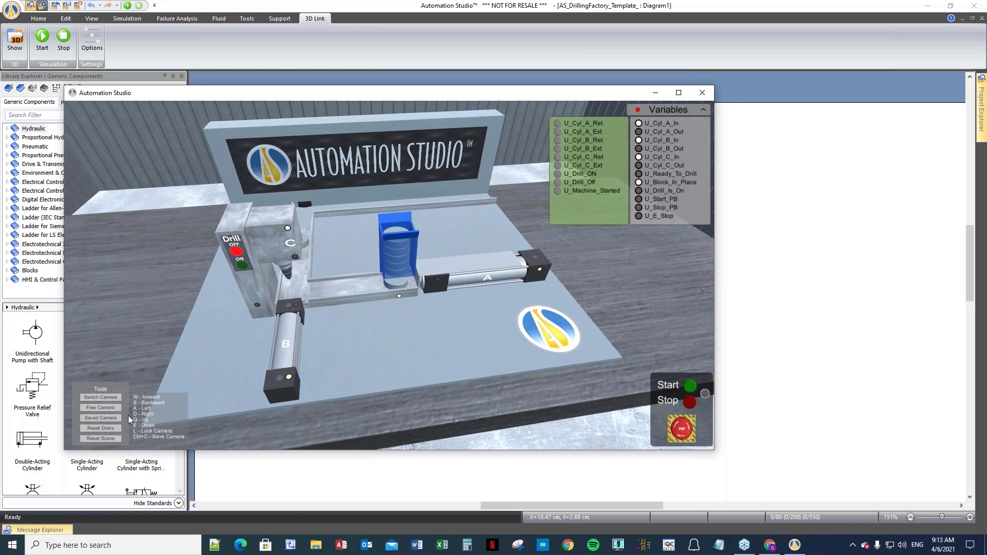
key("a")
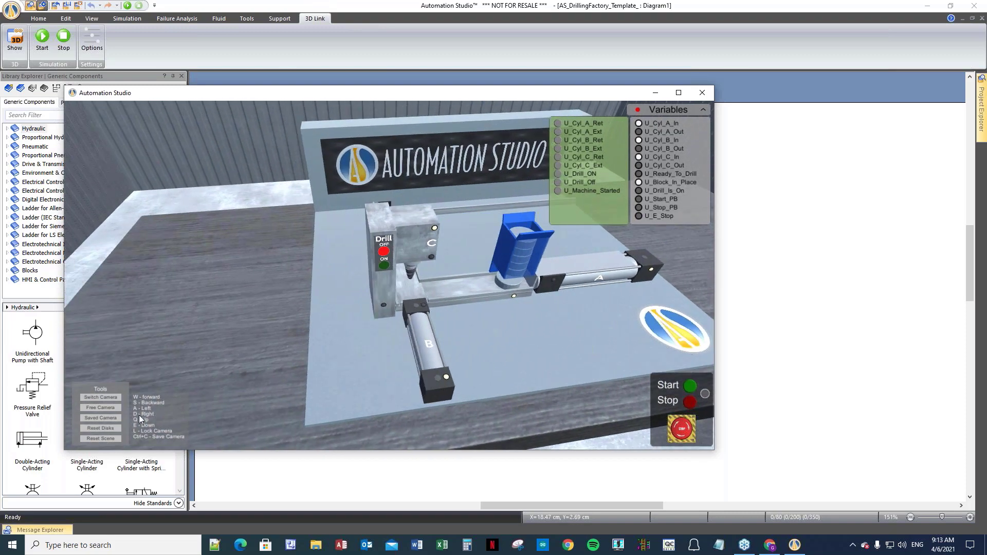
key("d")
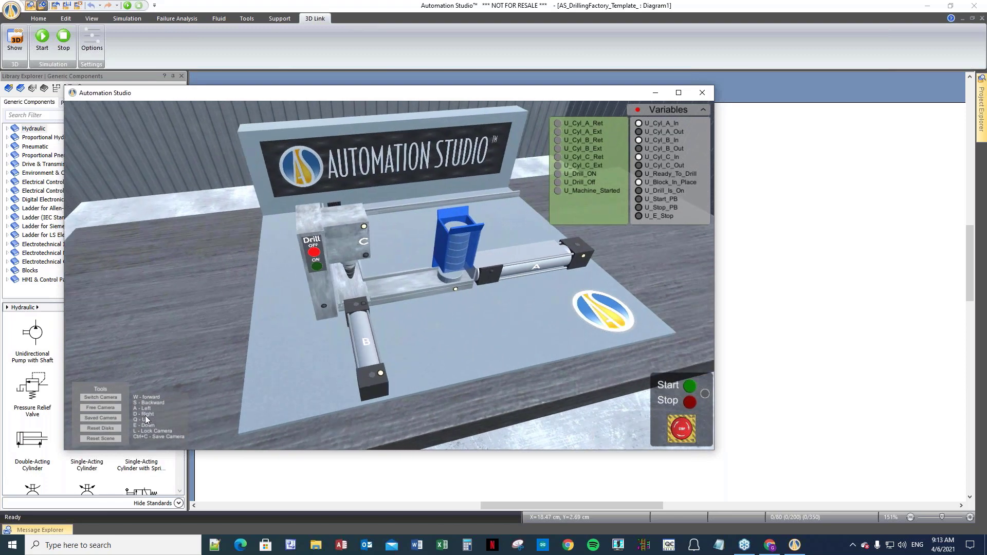
key("q")
key("e")
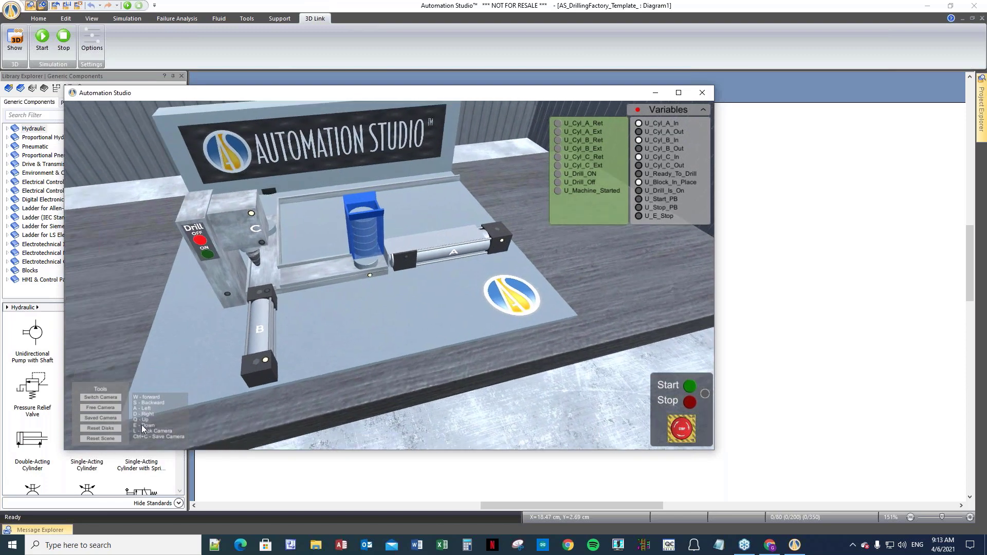
key("q")
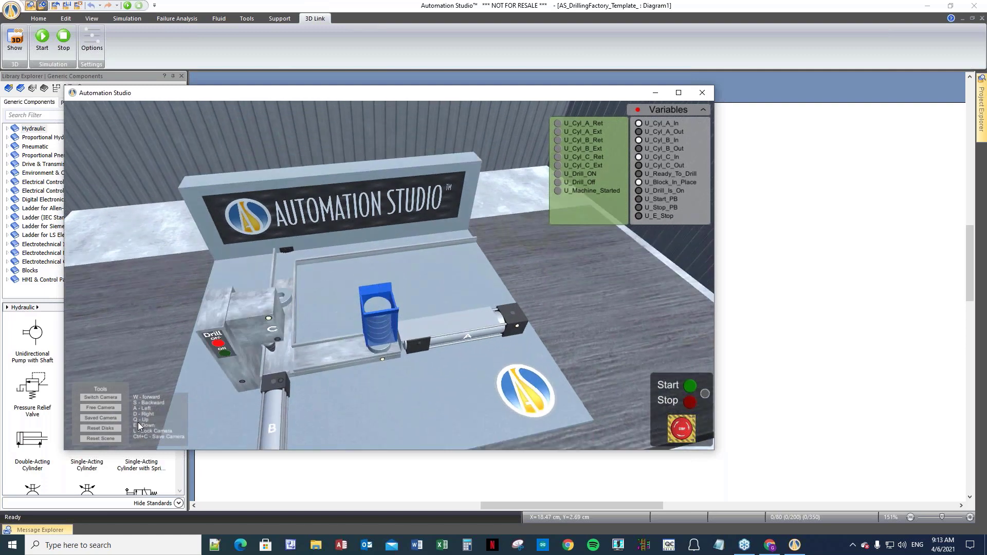
key("e")
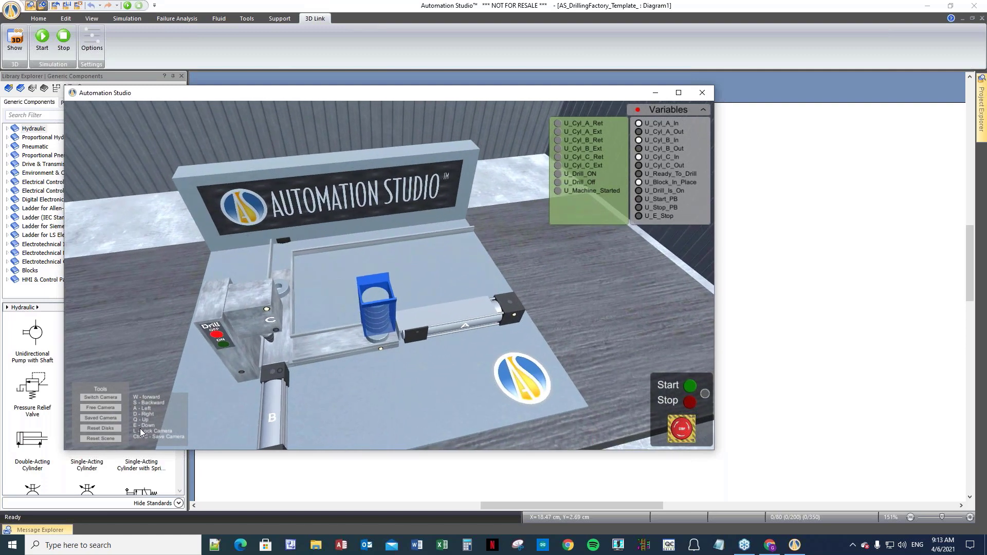
key("e")
key("q")
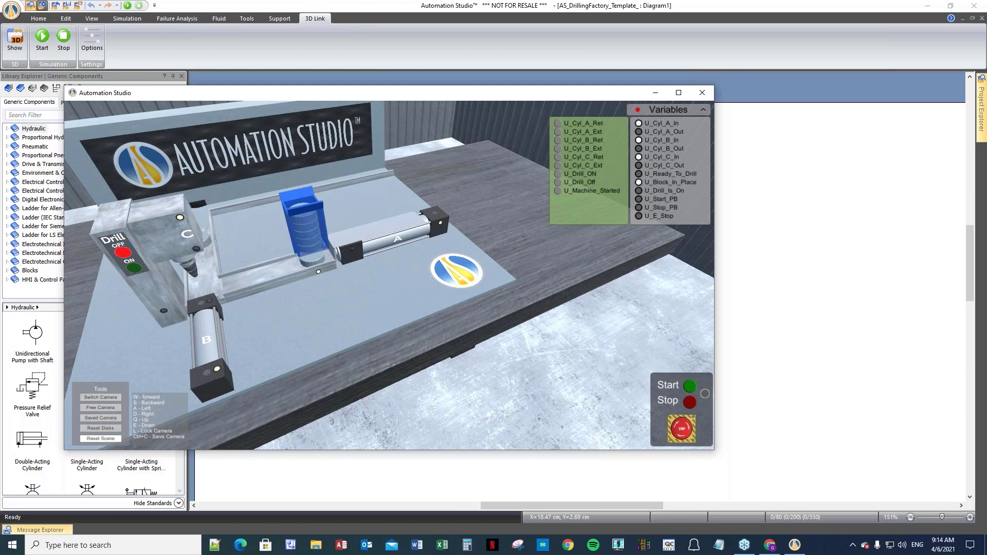
- Cycle through the preset cameras and recall the saved camera view
left_click(92, 400)
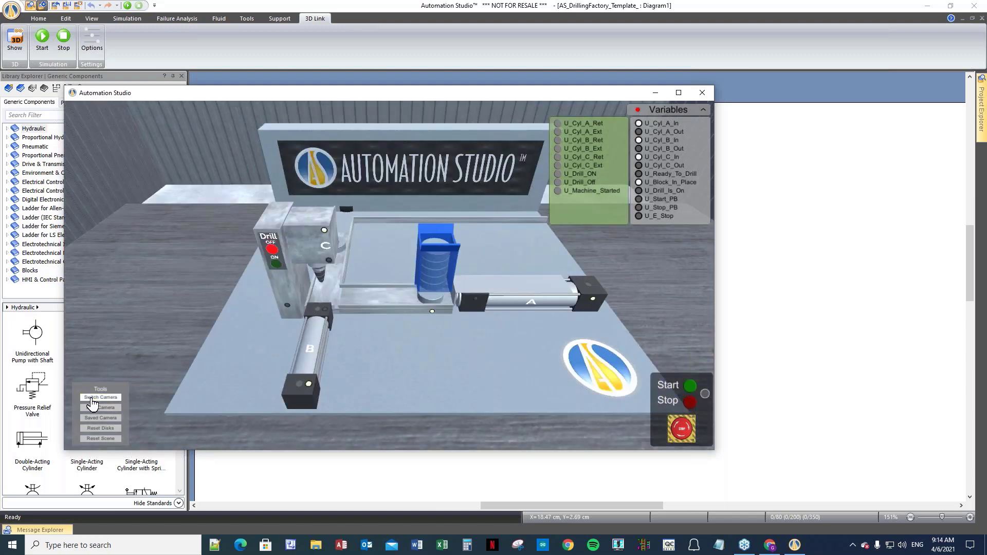
left_click(92, 401)
left_click(92, 400)
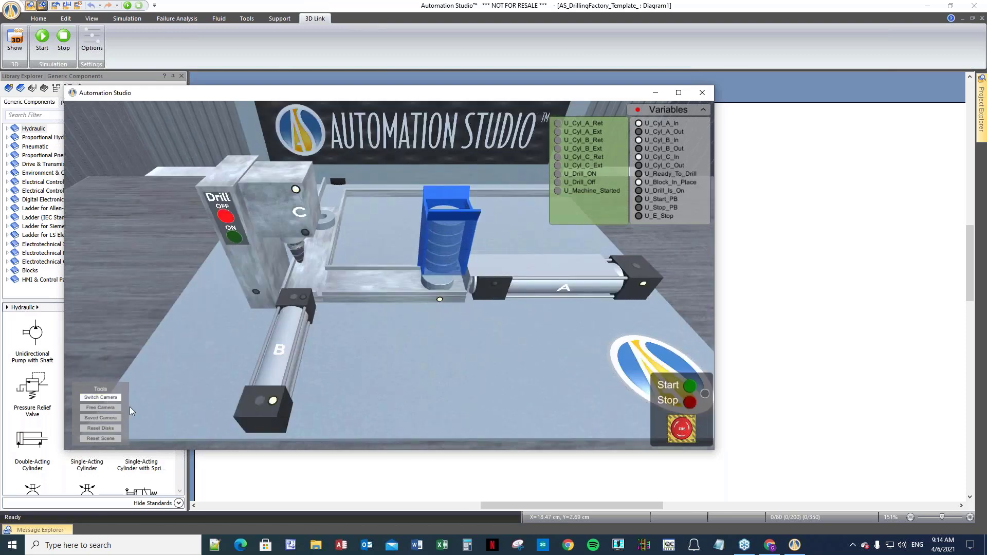
left_click(95, 418)
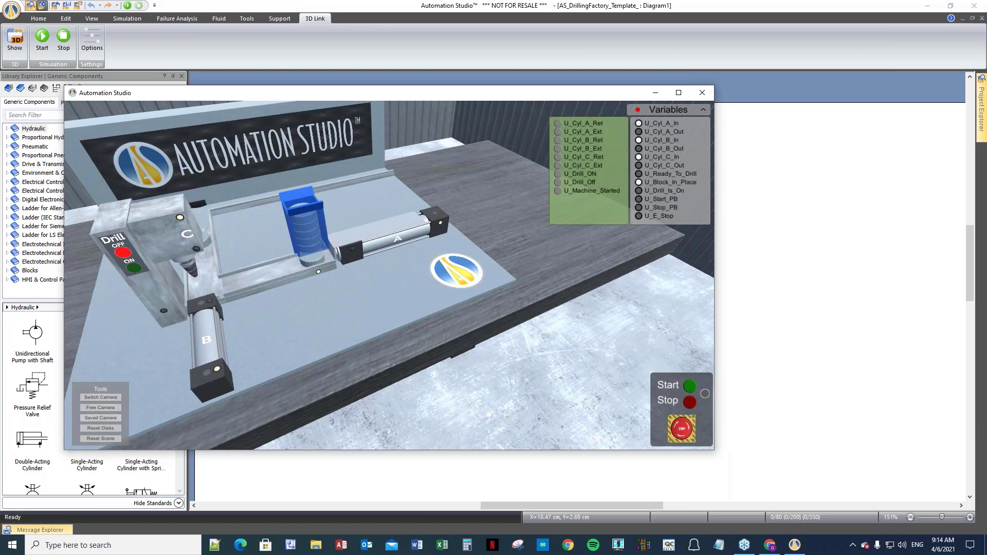
- Reset the disks and restore the whole 3D scene to its initial state
left_click(94, 430)
left_click(100, 431)
left_click(100, 439)
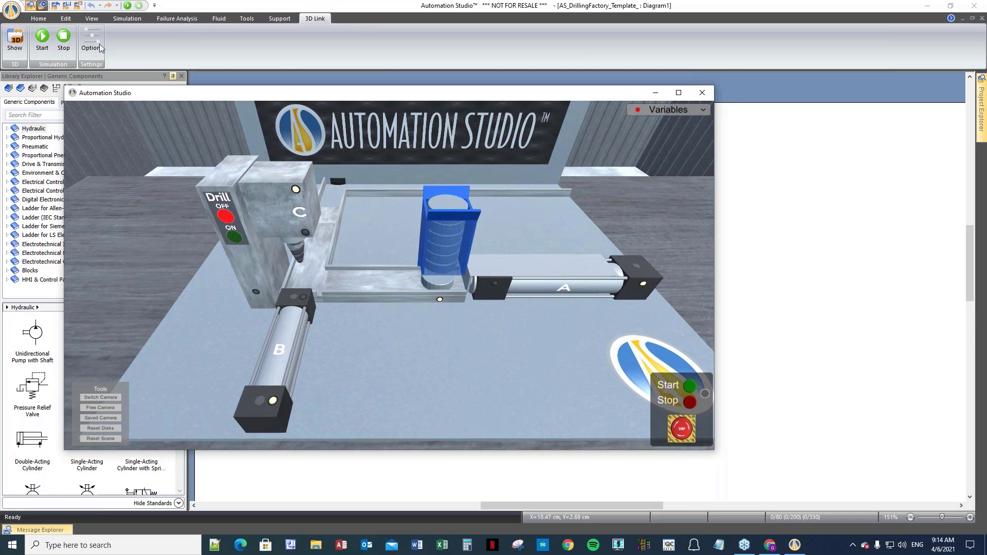
- Start the simulation and enlarge the 3D system window to fill the screen
left_click(42, 44)
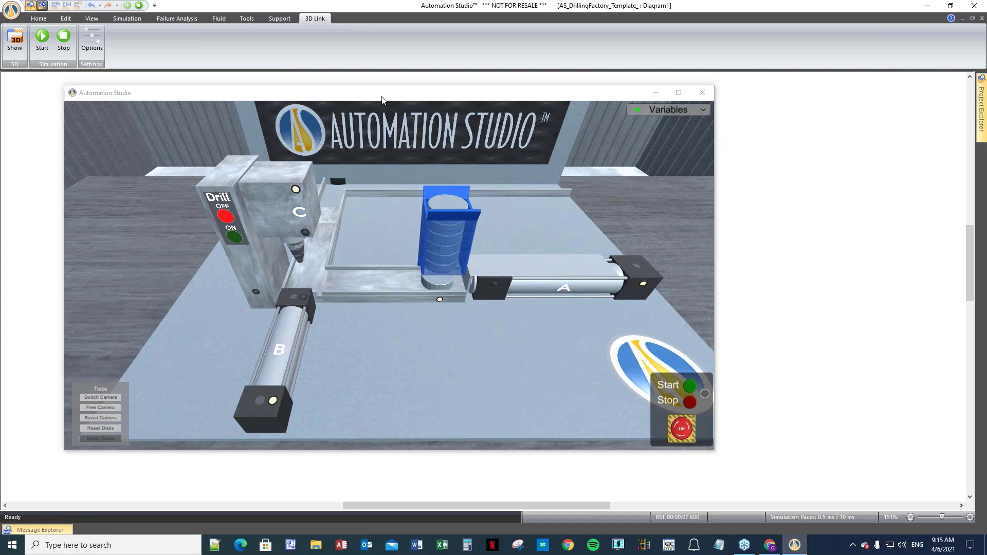
left_click_drag(407, 96, 0, 122)
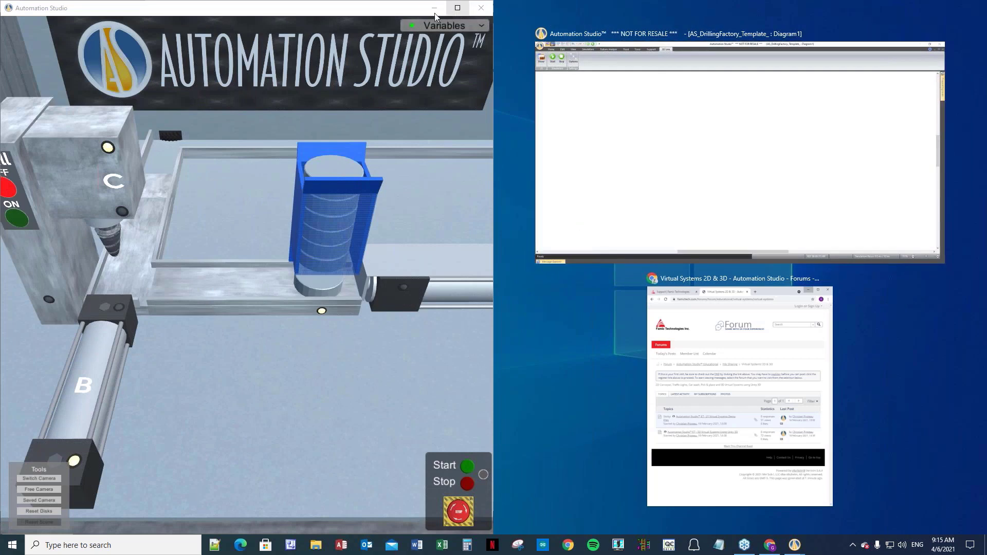
left_click(457, 8)
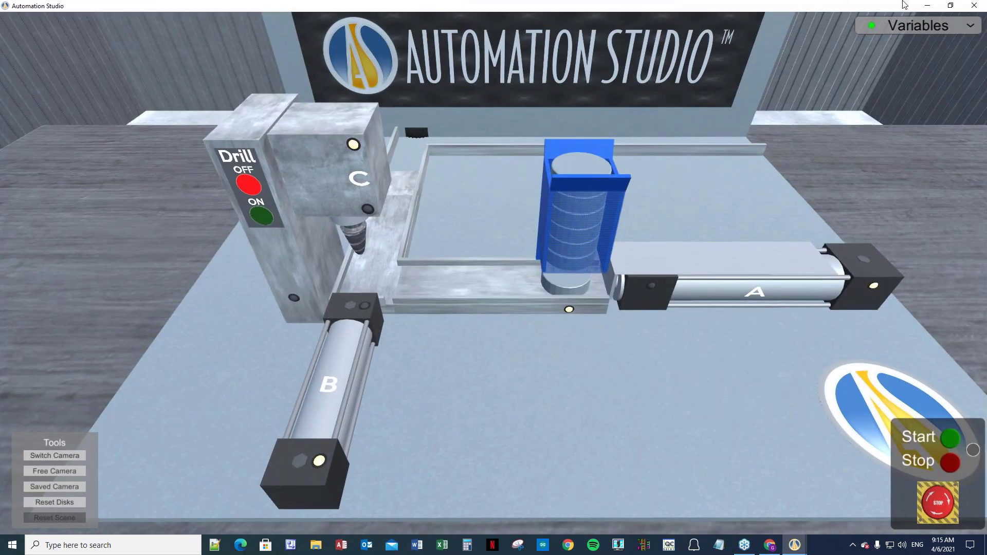
left_click(951, 7)
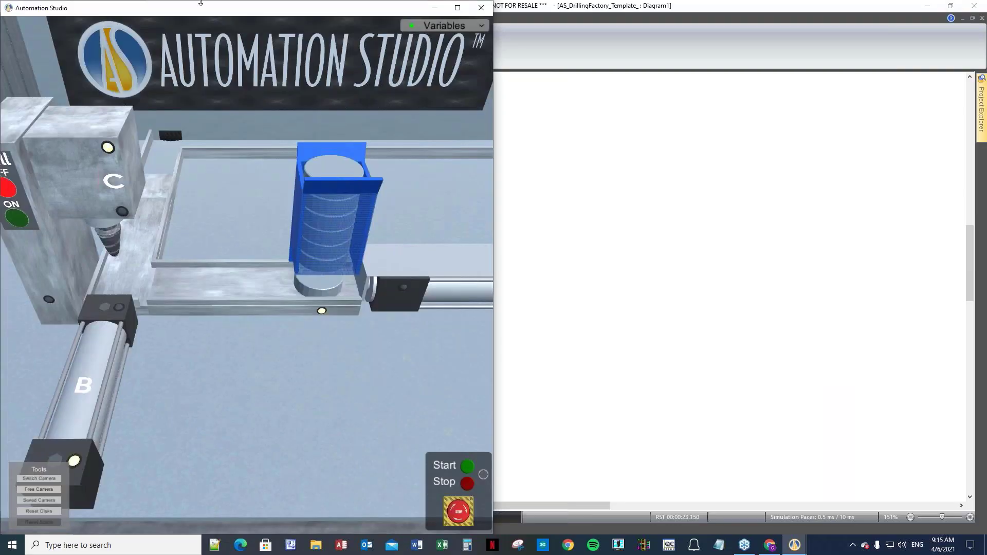
left_click_drag(236, 7, 409, 115)
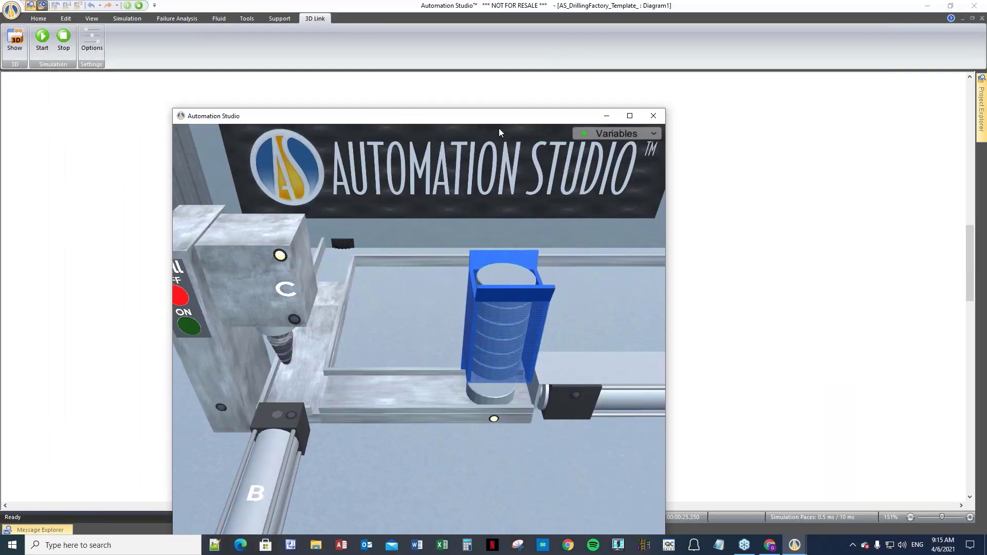
left_click(630, 117)
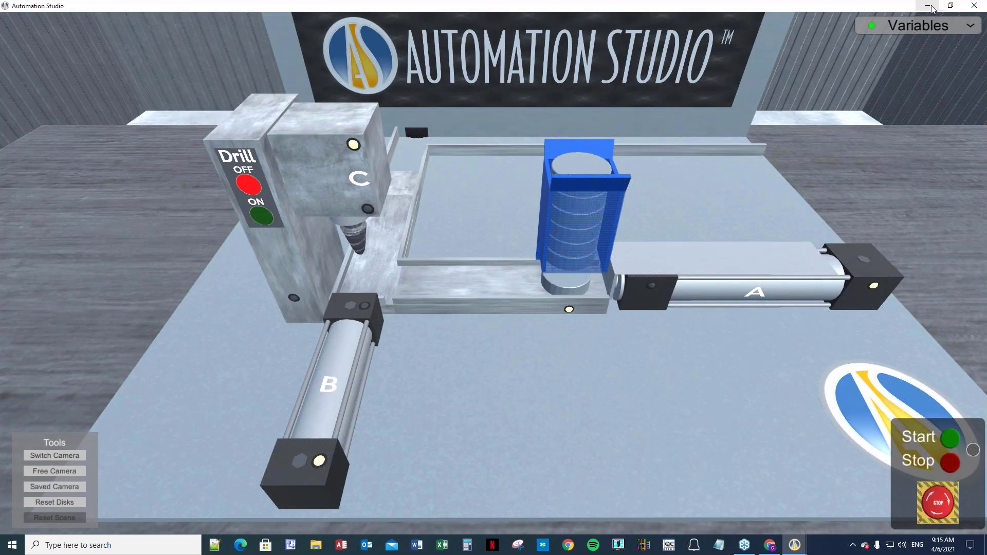
- Close the 3D system window while keeping the template project open, and show it again as a smaller window below the ribbon
left_click(975, 7)
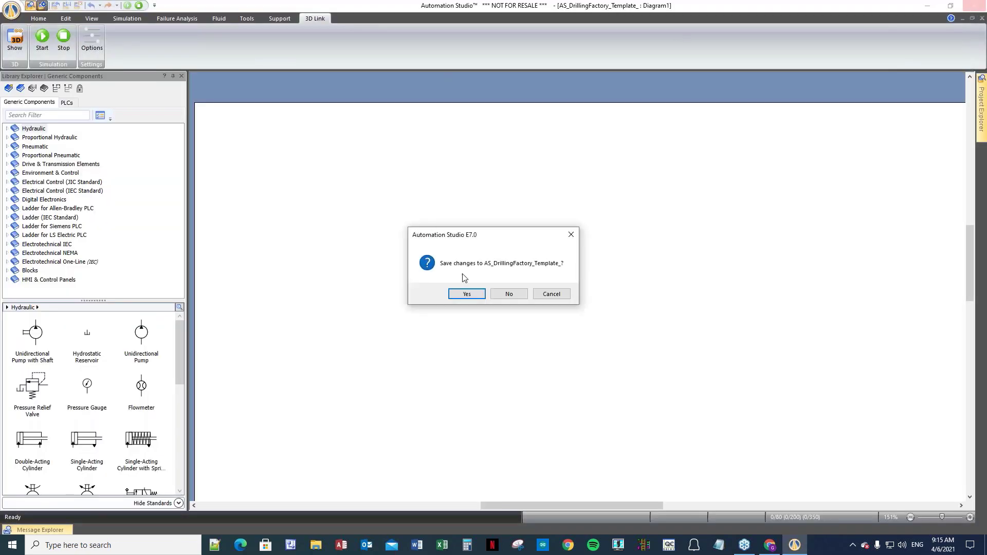
left_click(550, 294)
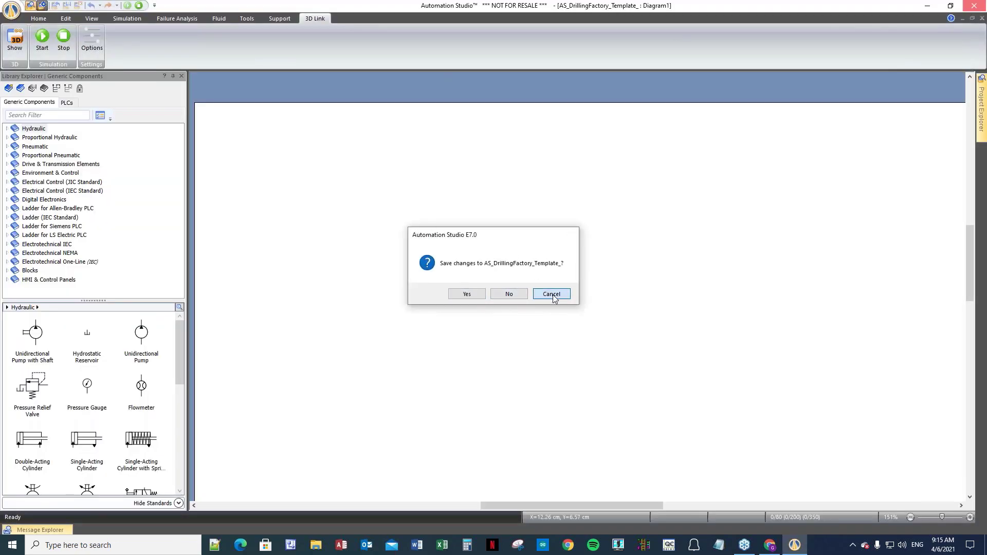
left_click(16, 47)
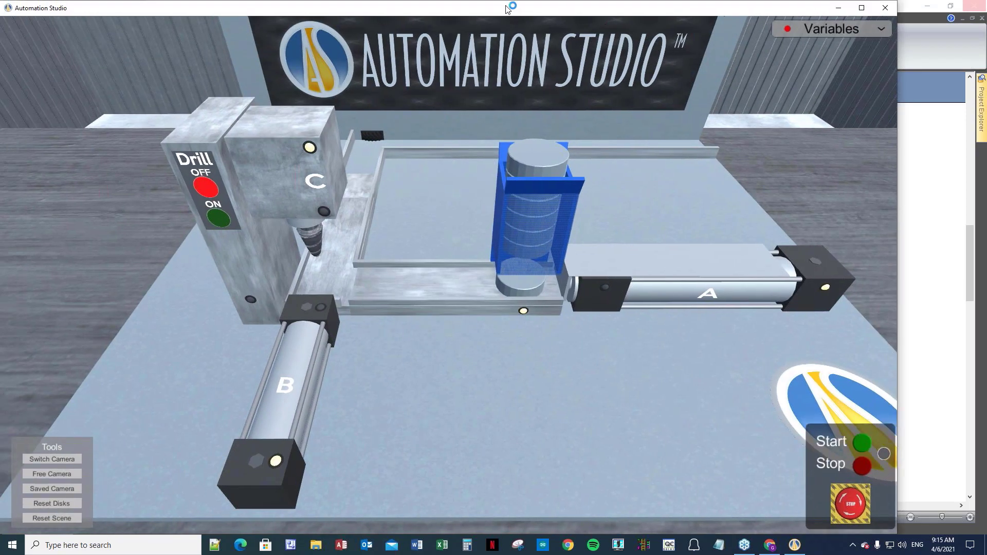
left_click_drag(512, 1, 527, 204)
left_click_drag(460, 209, 277, 109)
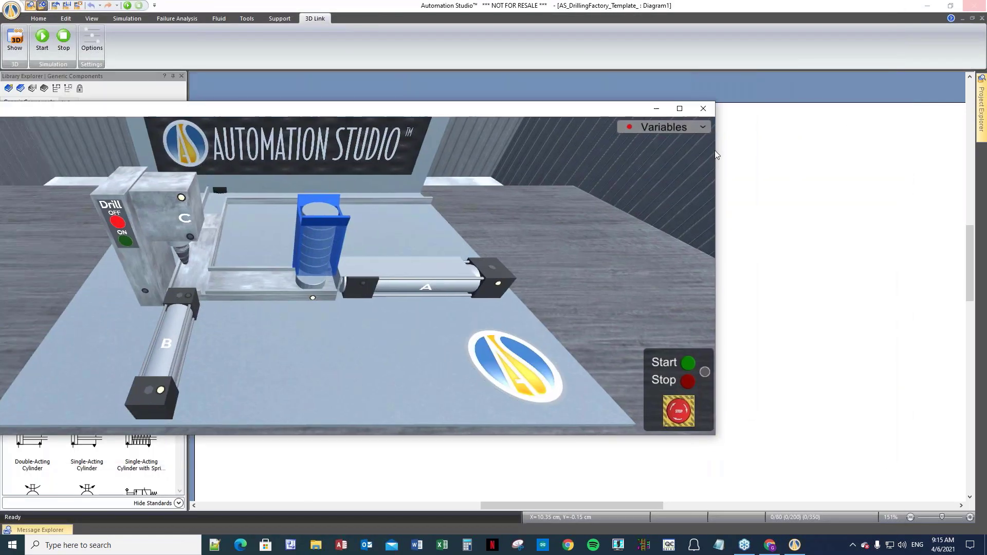
- Move the 3D system window fully into view over the diagram, below the ribbon
left_click_drag(709, 208, 565, 202)
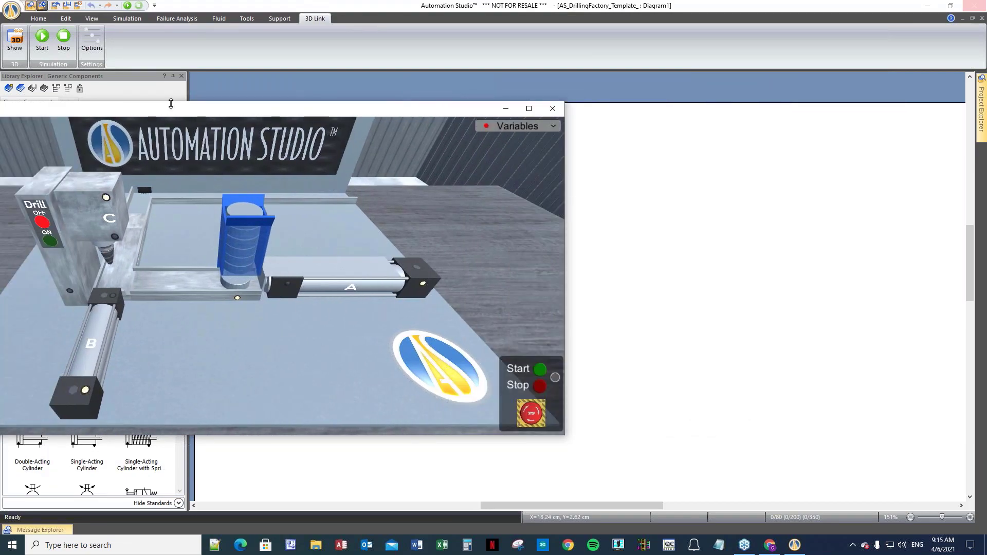
left_click_drag(169, 109, 400, 130)
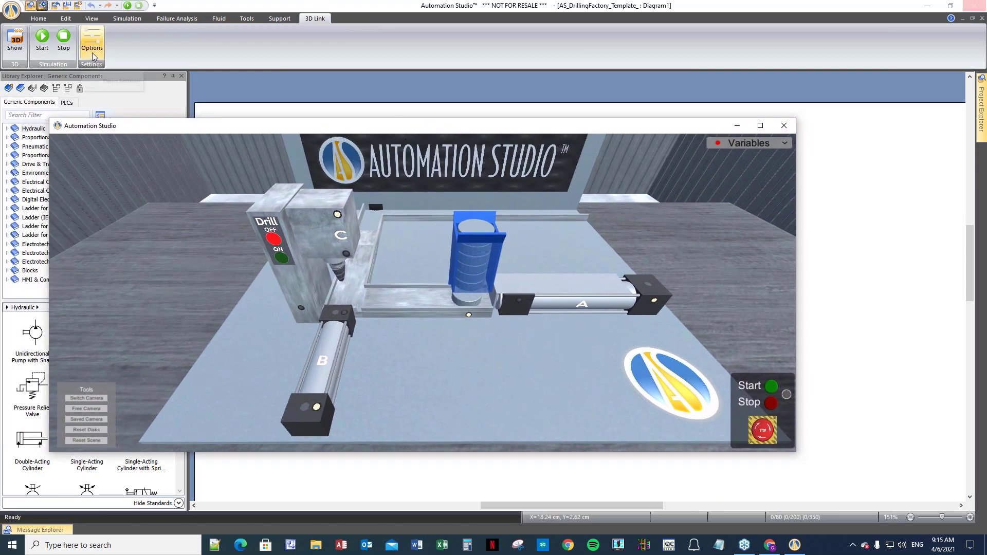
left_click_drag(327, 133, 302, 147)
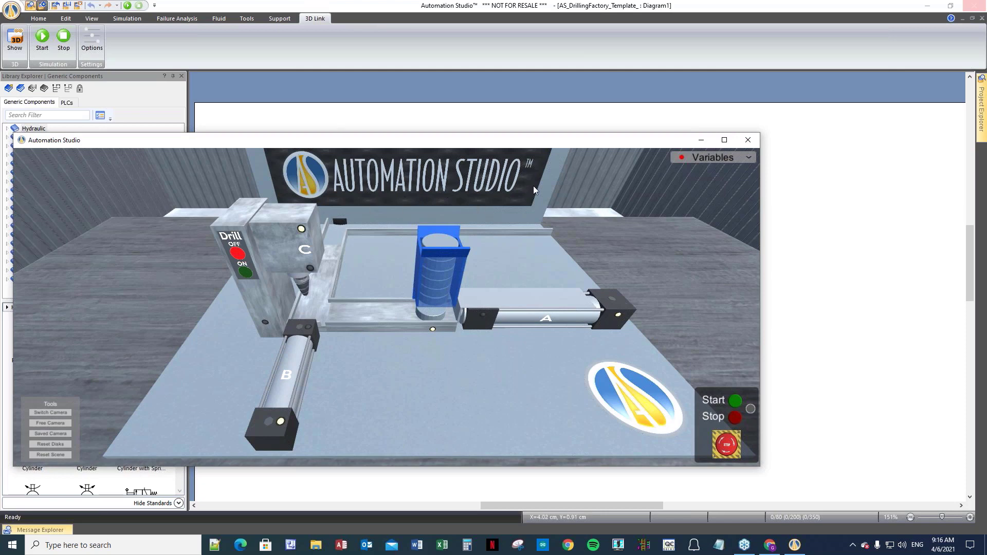
- Disable Unity Window Always On Top in the 3D options and close them
left_click(91, 44)
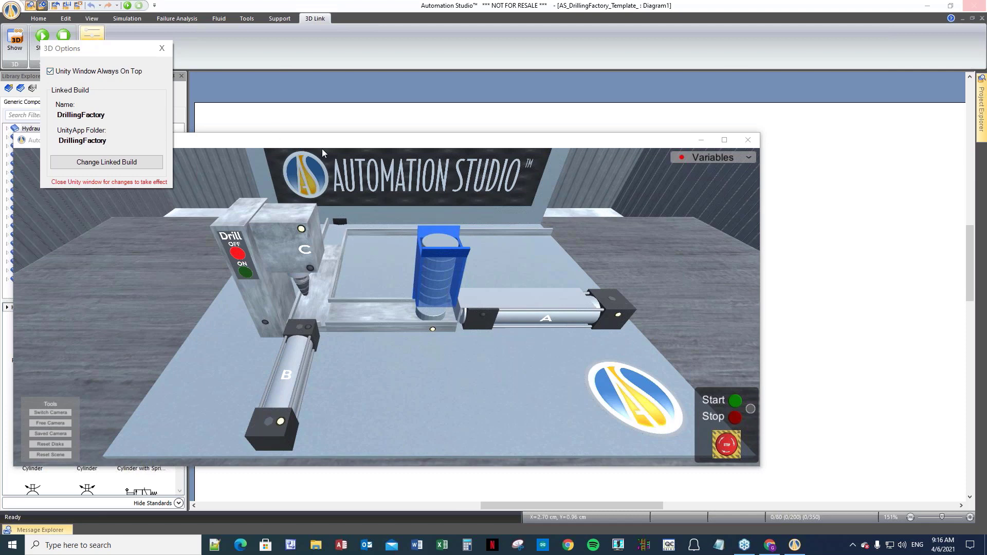
left_click(51, 72)
left_click(162, 49)
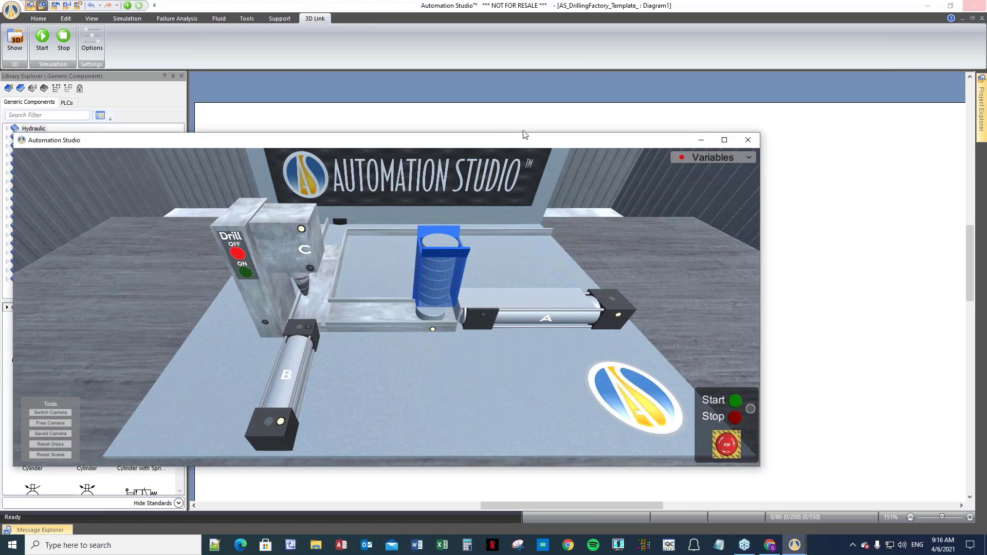
- Move the 3D system window clear of the component library and start the simulation, keeping the window fully visible over the diagram
left_click_drag(401, 146, 581, 229)
left_click(591, 137)
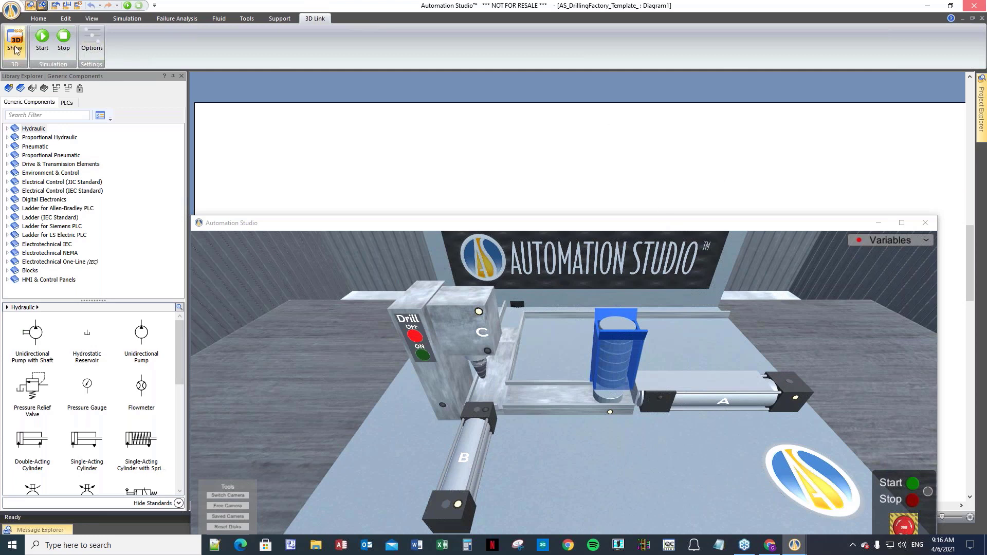
left_click(42, 41)
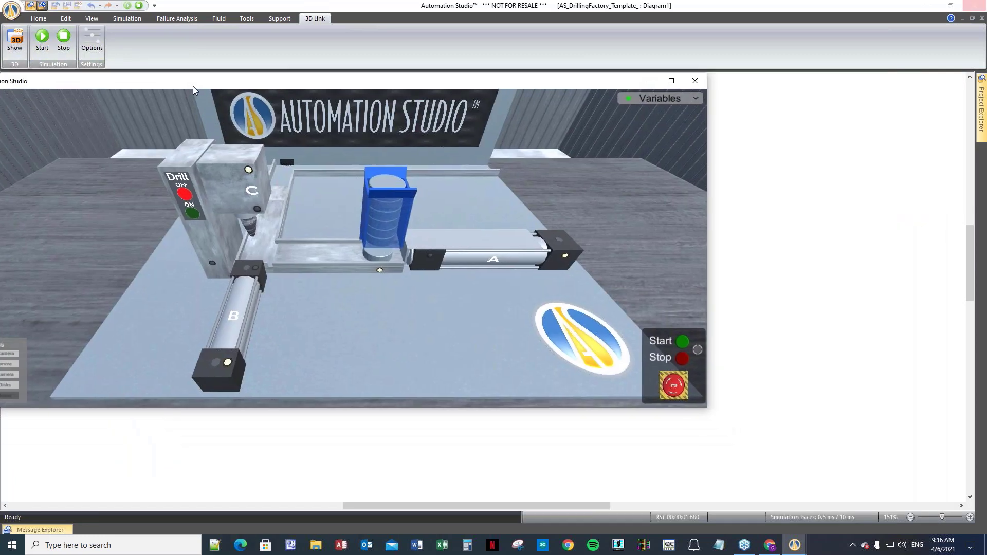
left_click_drag(193, 85, 288, 156)
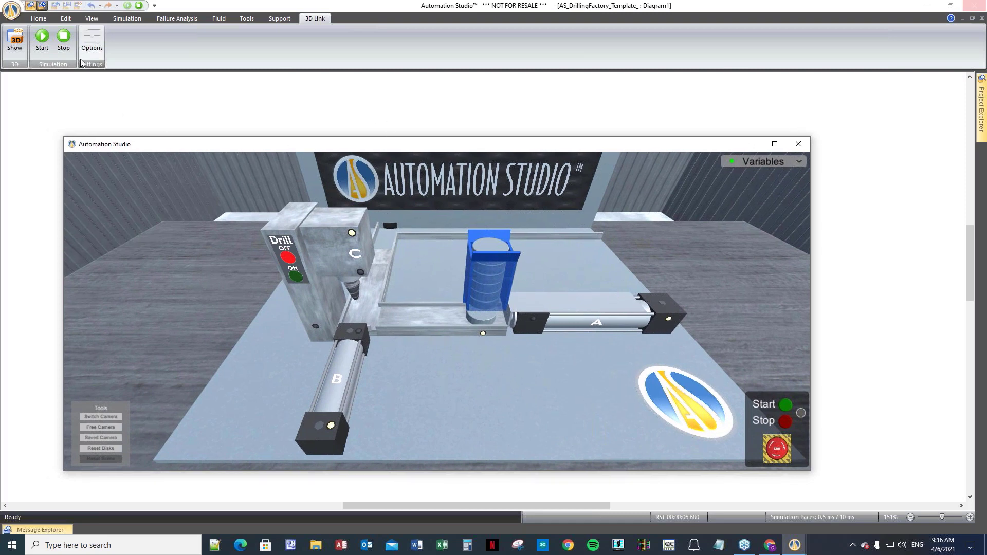
- Recheck the 3D options with Unity Window Always On Top left off, and close the 3D system window to apply the change
left_click(95, 54)
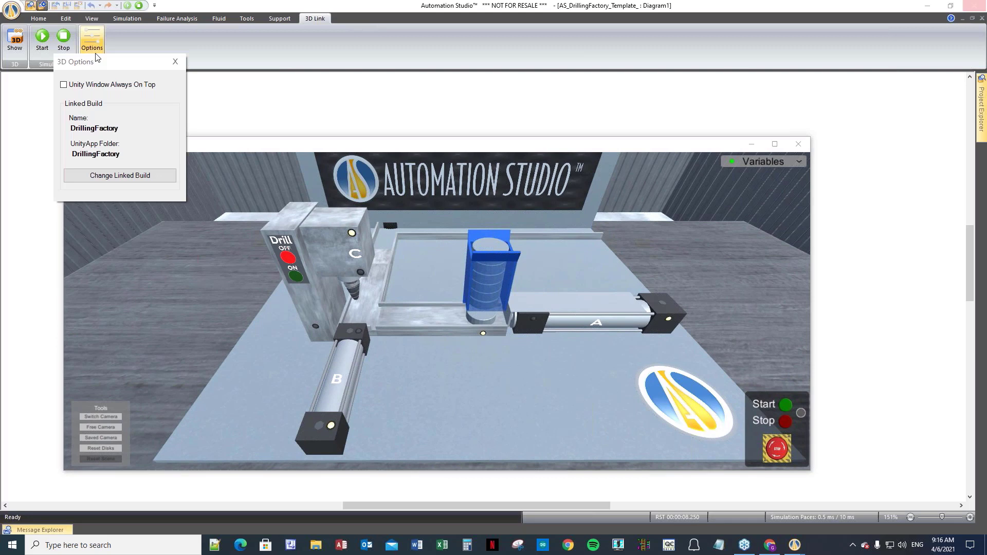
left_click(64, 85)
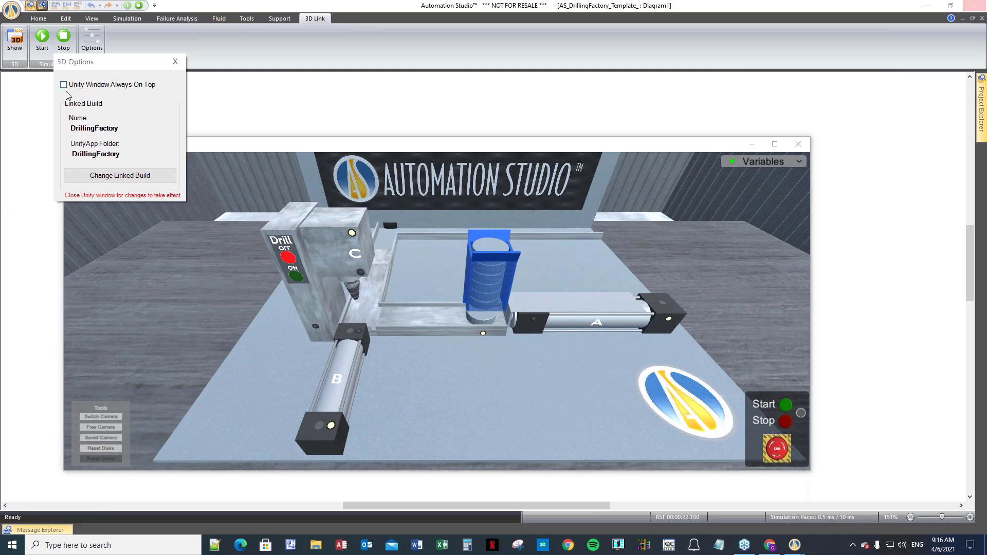
left_click(175, 62)
left_click_drag(557, 146, 309, 162)
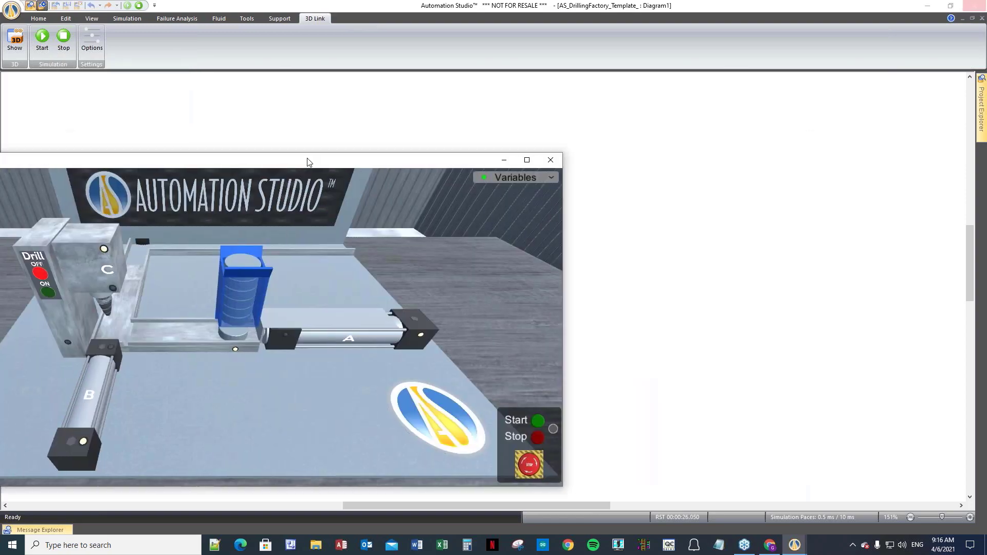
left_click(550, 160)
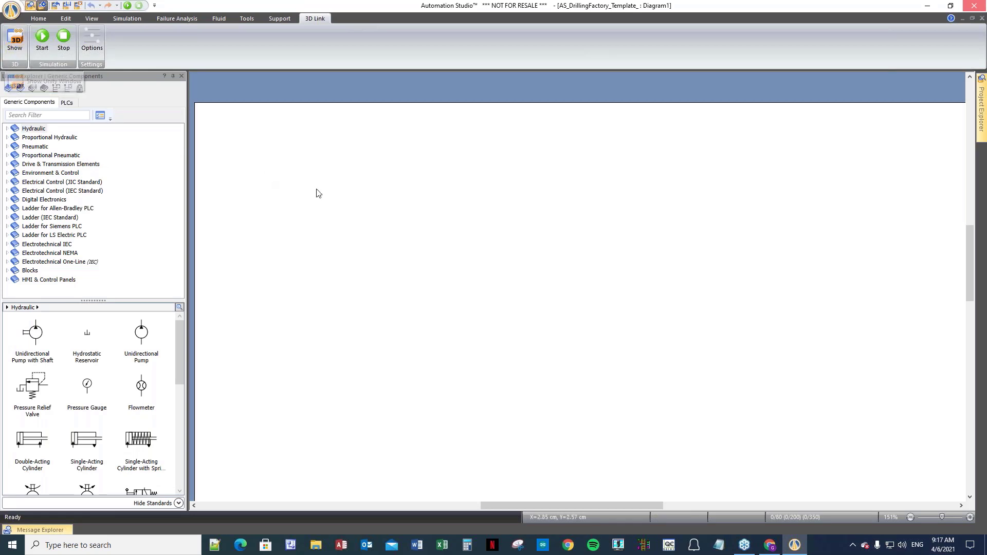
- Show the 3D system again, bring its window in front of the project and place it below the ribbon
left_click(16, 48)
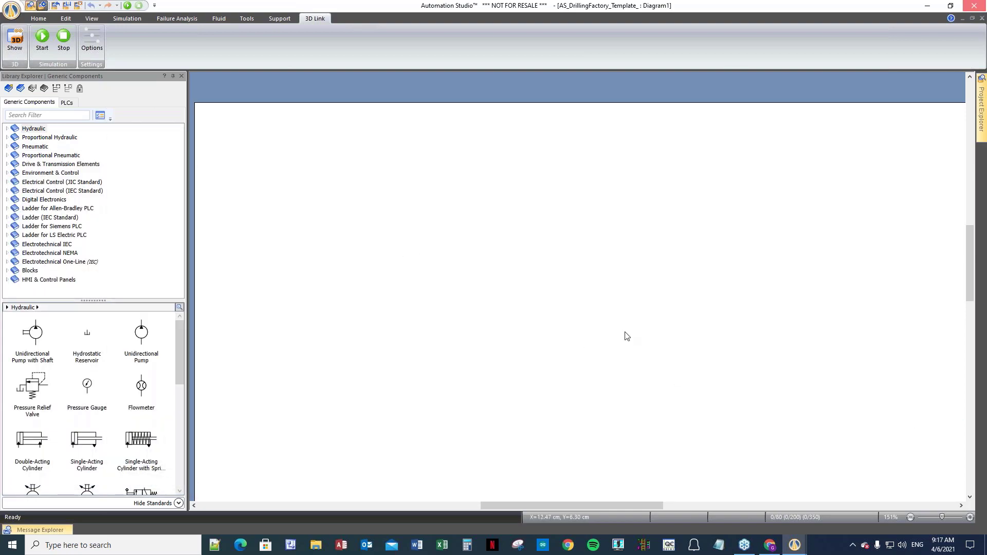
mouse_move(799, 549)
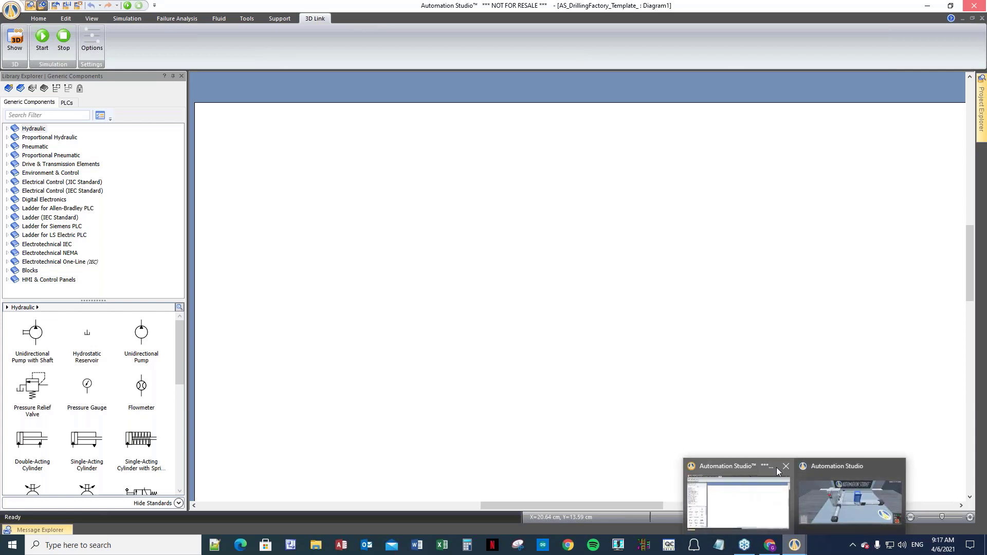
left_click(825, 501)
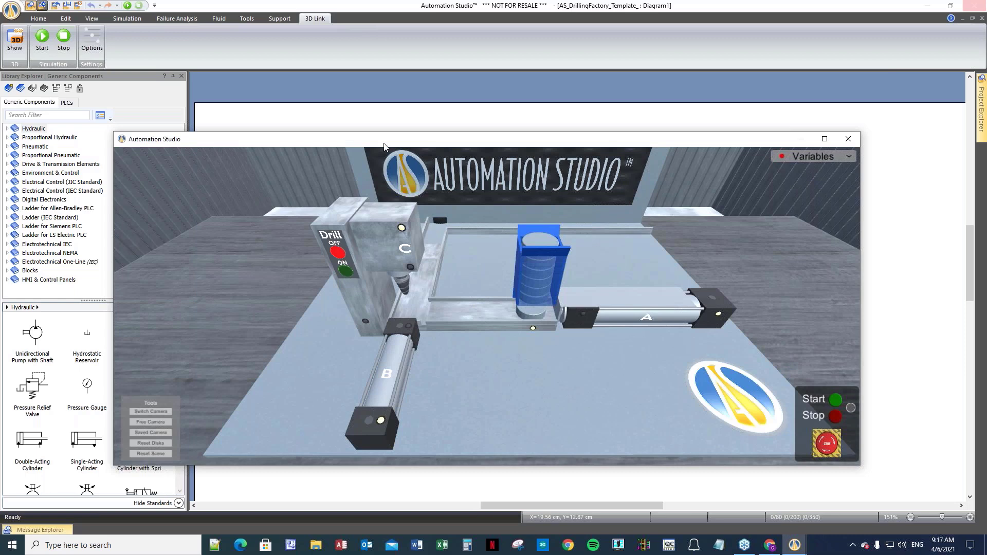
left_click_drag(384, 145, 304, 134)
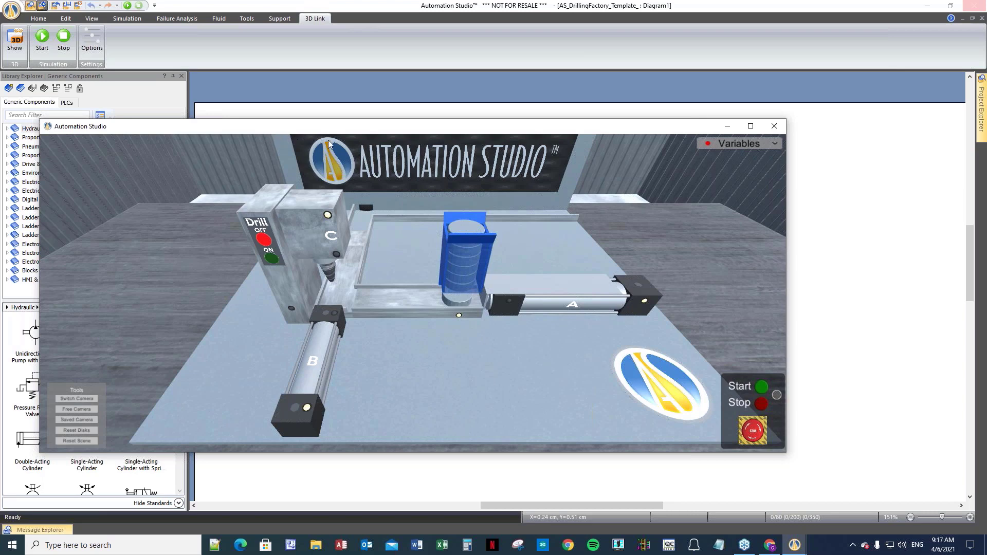
- Enable Unity Window Always On Top again in the 3D options
left_click(92, 42)
left_click(90, 112)
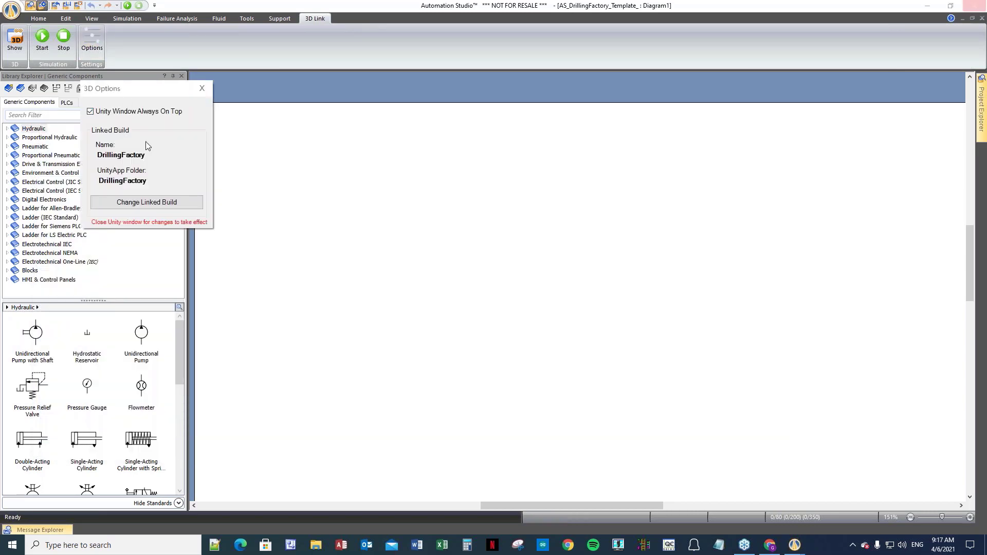
left_click(202, 90)
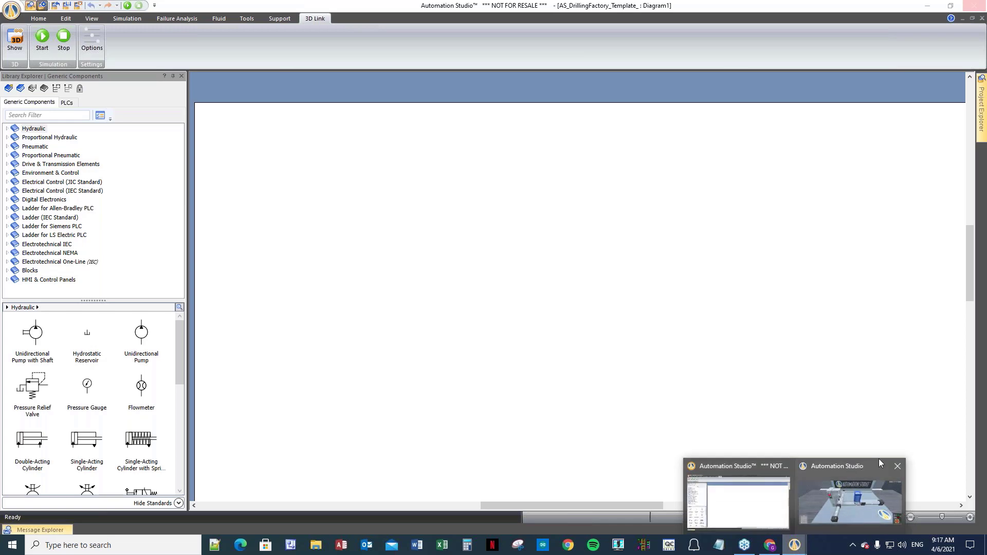
- Close the hidden 3D system window and reopen the 3D system so the always-on-top option takes effect
mouse_move(900, 468)
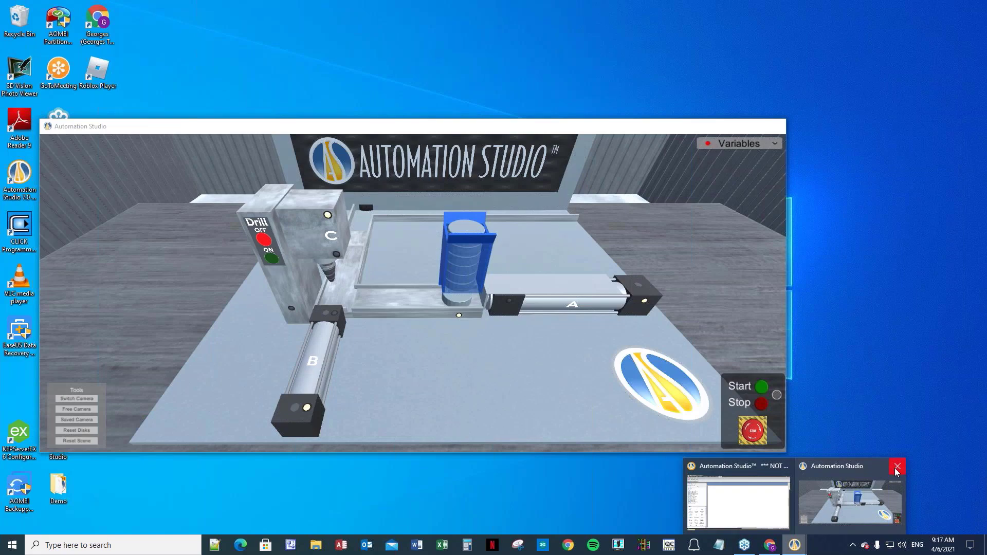
left_click(898, 466)
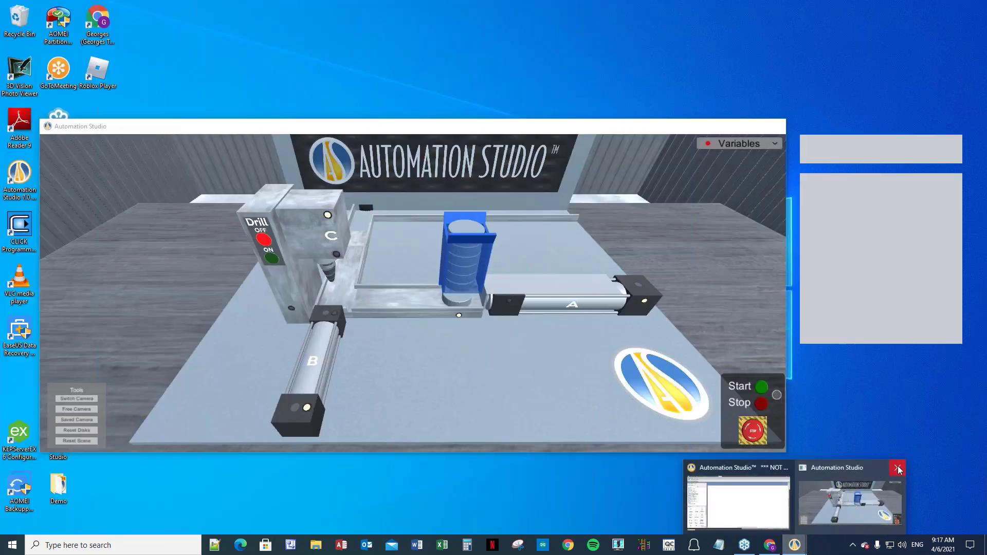
left_click(898, 467)
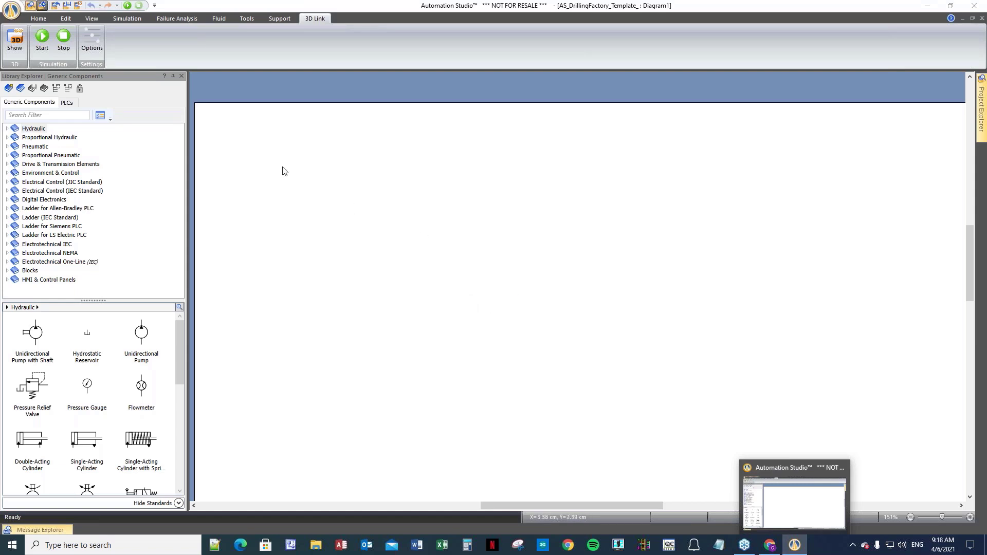
left_click(15, 38)
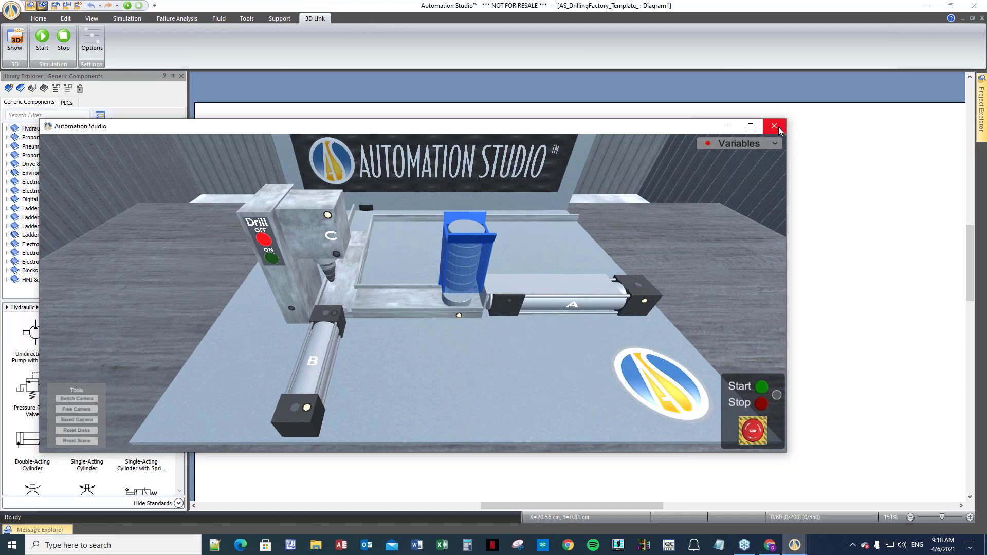
- Open the Variable Manager, clear its name filter and increase its height to show the whole variable list
left_click(247, 19)
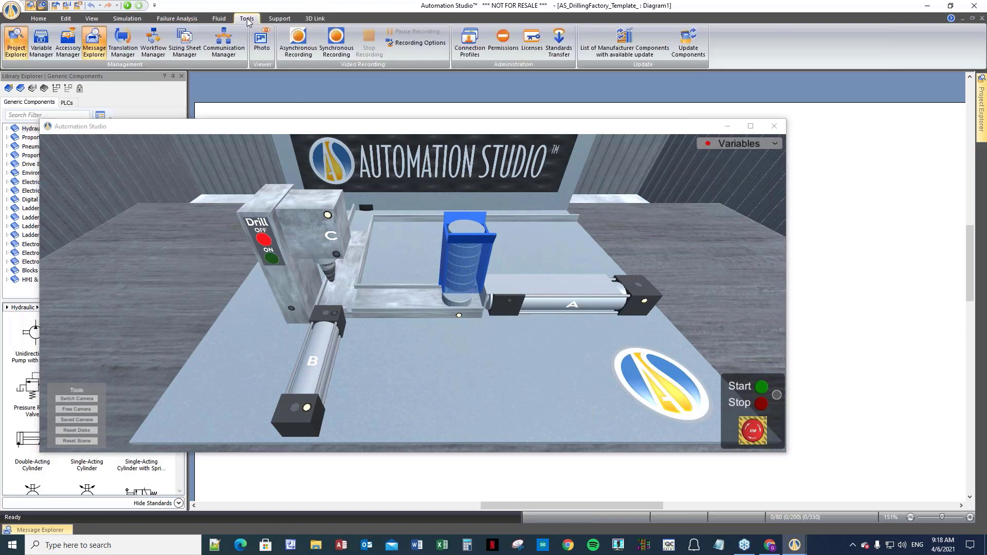
left_click(45, 54)
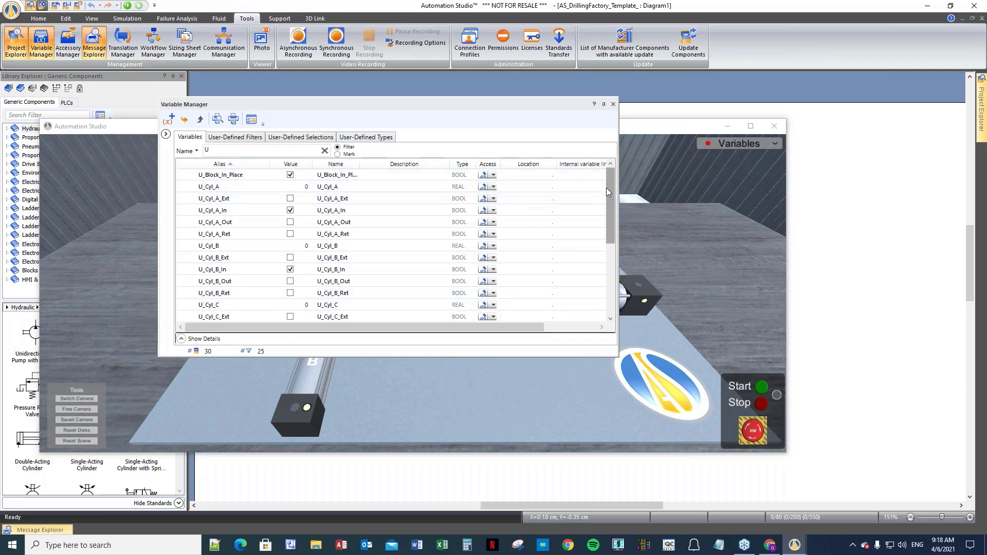
left_click(325, 151)
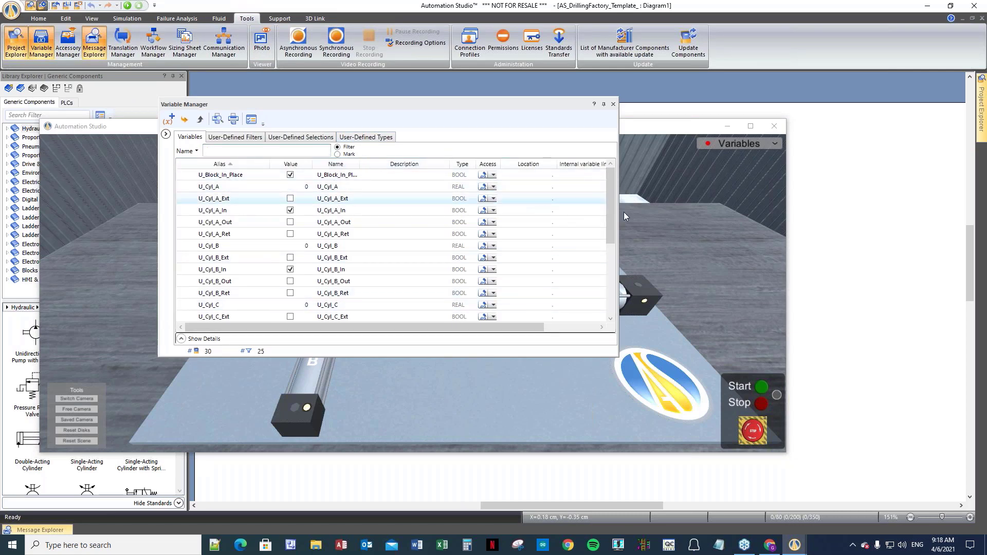
left_click_drag(497, 358, 535, 500)
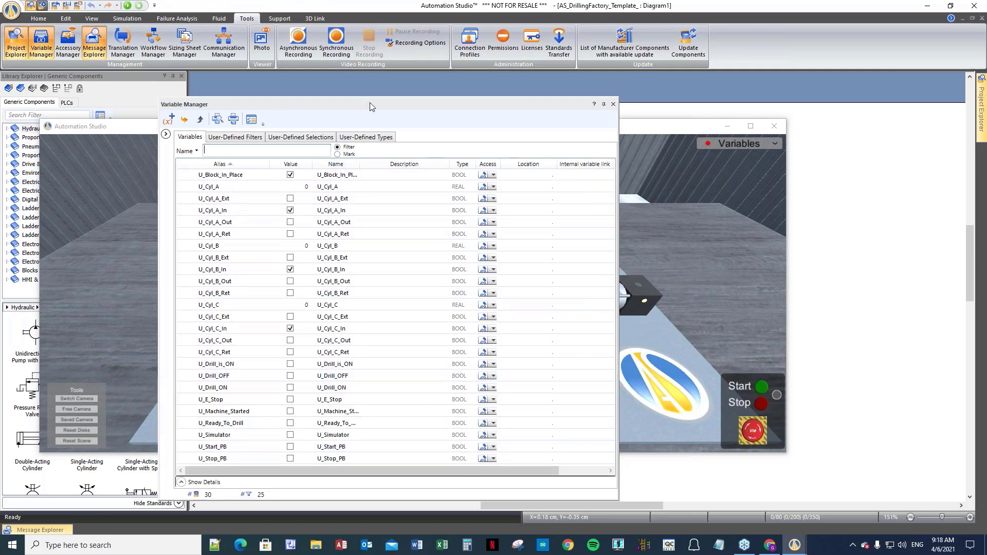
- Arrange the Variable Manager beside the 3D system window so both are visible, and start the simulation
left_click_drag(523, 70, 572, 76)
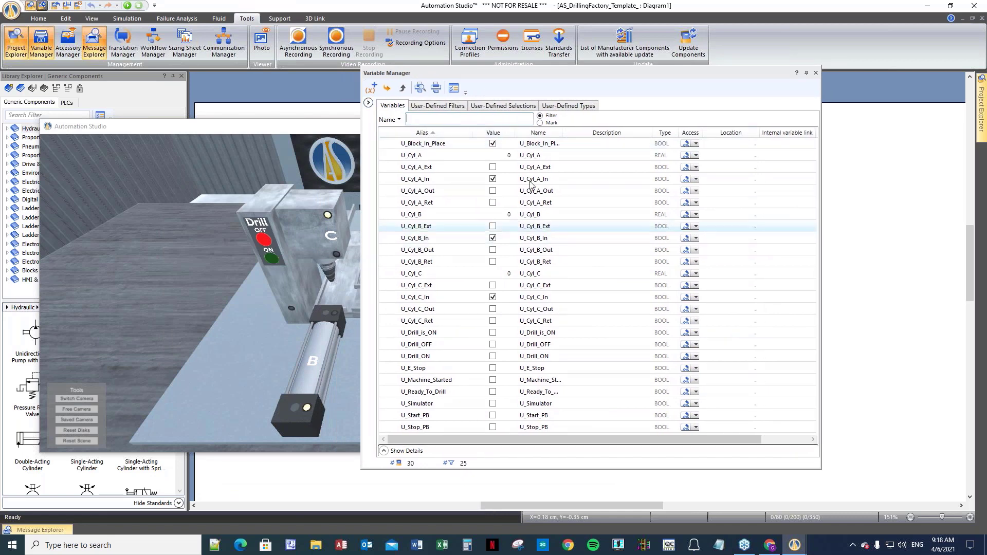
left_click_drag(640, 71, 742, 80)
left_click_drag(319, 130, 225, 106)
left_click_drag(691, 84, 510, 97)
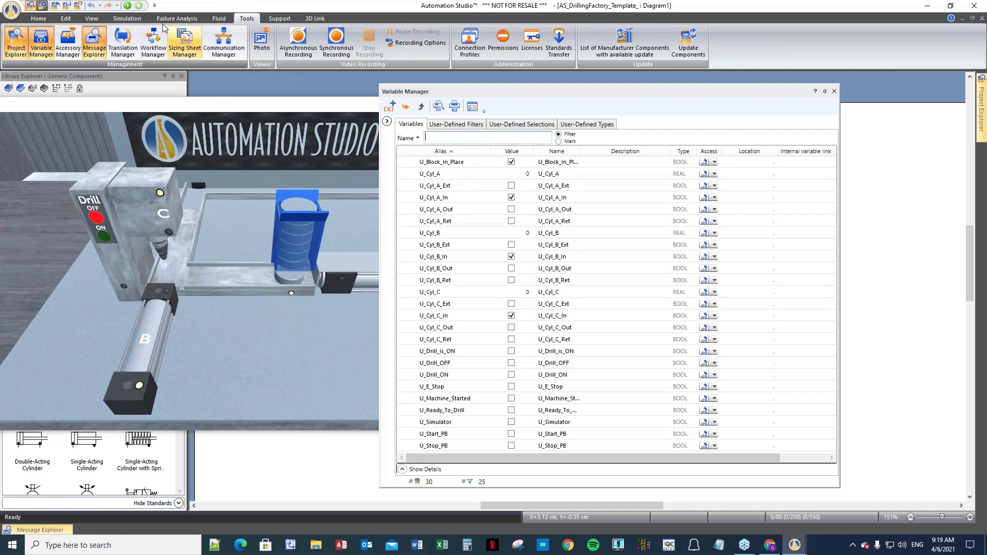
left_click(127, 6)
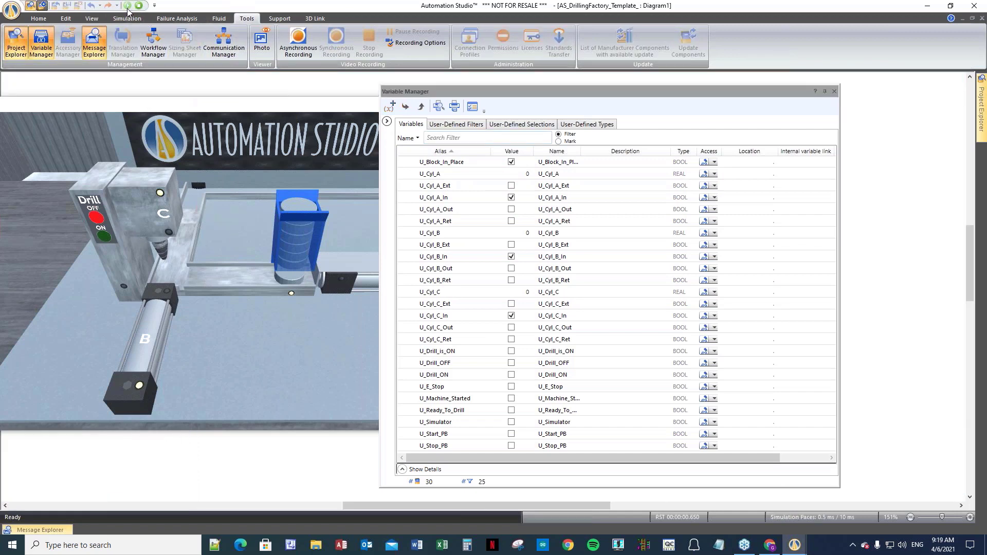
- Widen the Name column in the Variable Manager to fit full names and sort the variables by name in ascending order
mouse_move(481, 92)
left_mouse_down()
mouse_move(481, 194)
mouse_move(525, 207)
mouse_move(436, 102)
mouse_move(484, 105)
left_mouse_up()
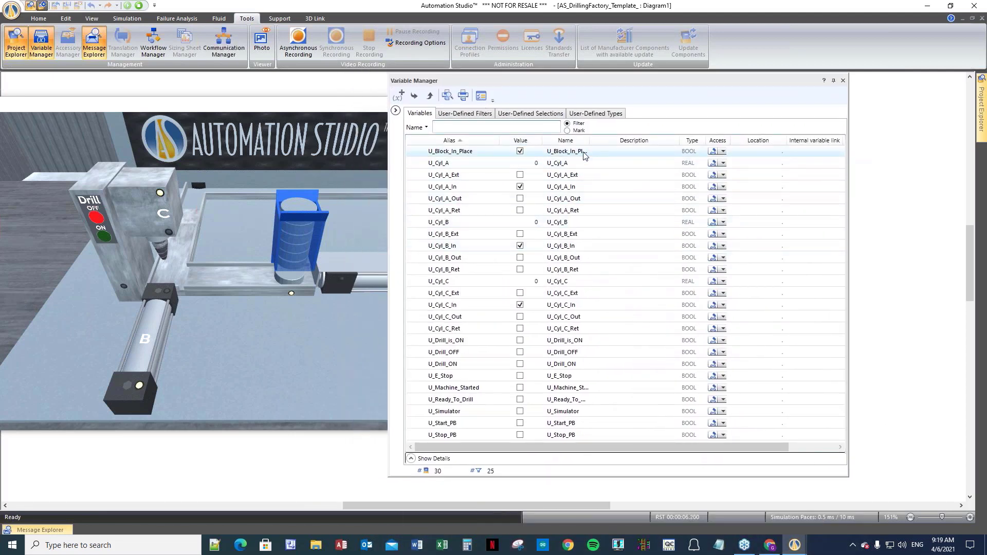
left_click_drag(589, 140, 635, 139)
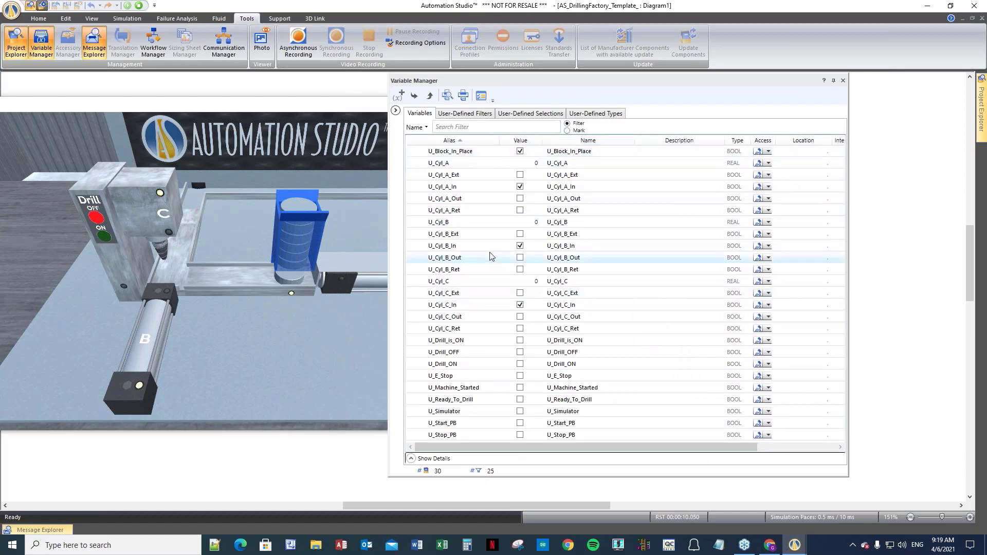
left_click(573, 144)
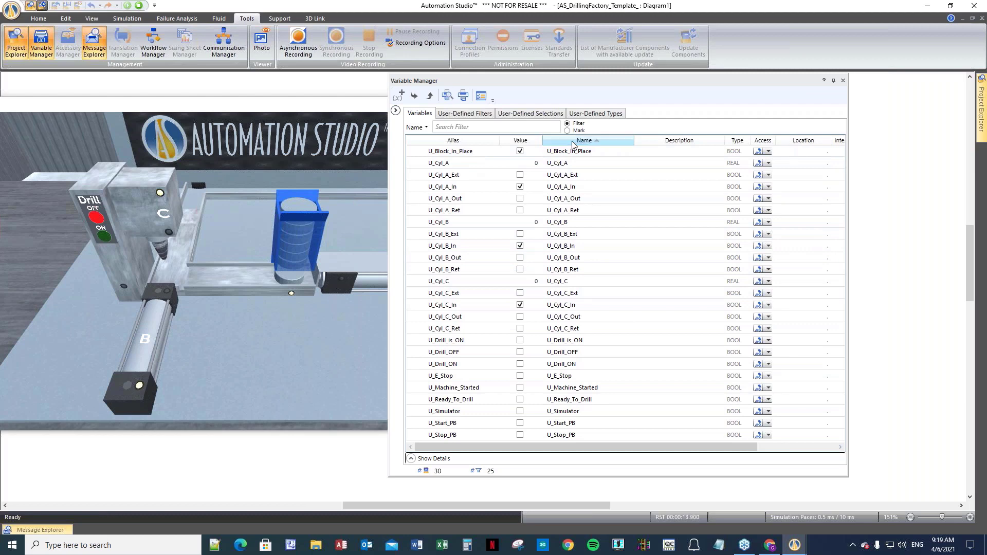
left_click(573, 144)
left_click(574, 144)
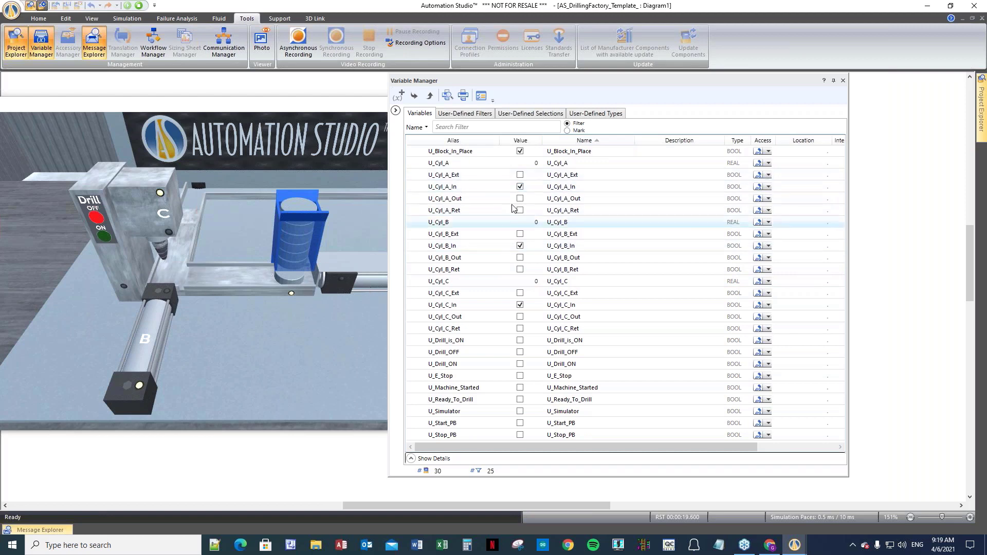
- Set U_Cyl_A_Ext to true to extend cylinder A, and reset the variable to false
left_click(520, 176)
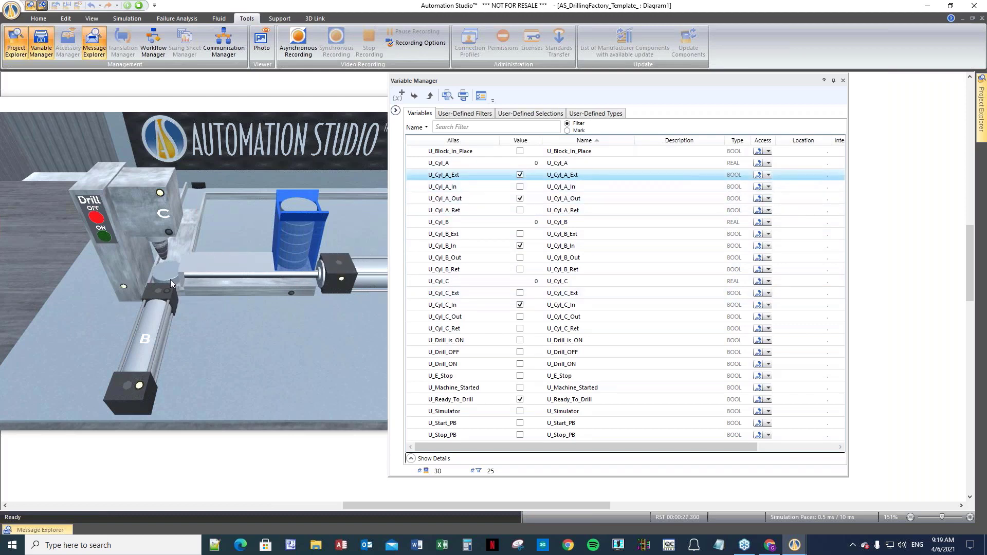
left_click(520, 175)
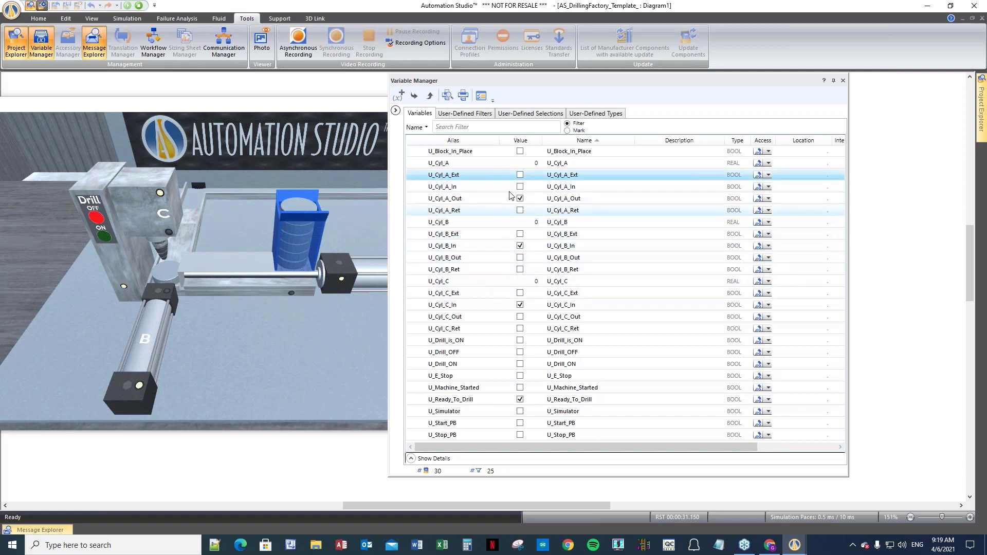
- Set U_Cyl_A_Ret to true to retract cylinder A, and reset the variable to false
left_click(520, 210)
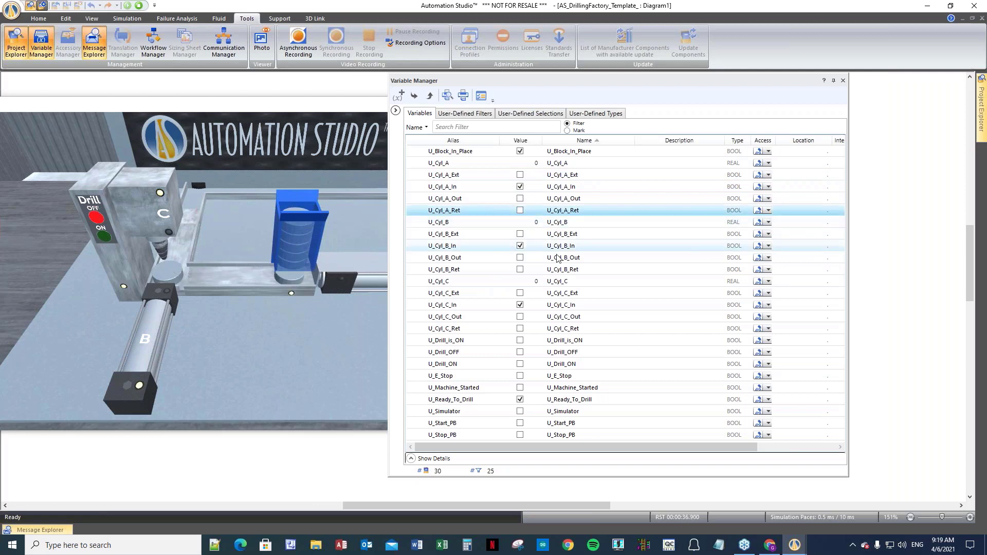
left_click(524, 215)
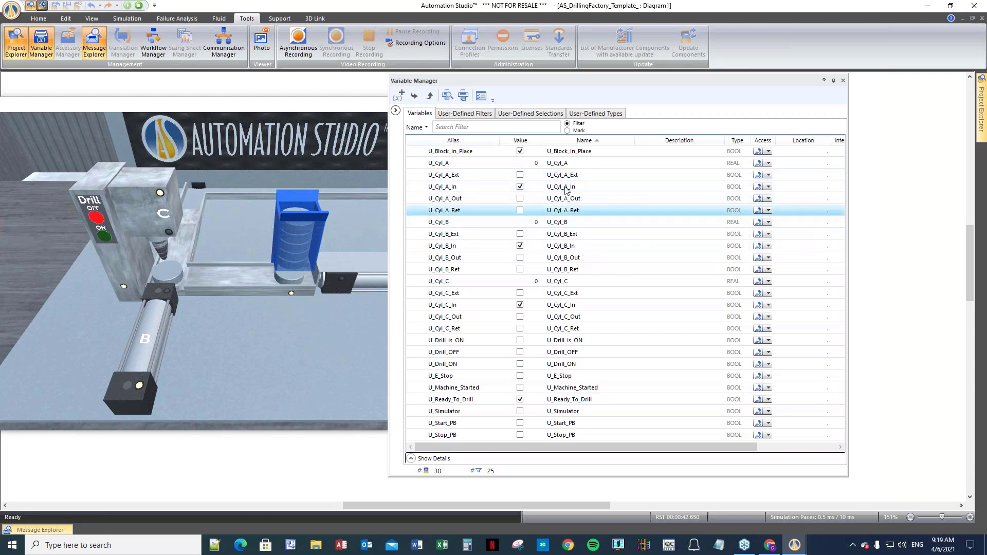
mouse_move(569, 213)
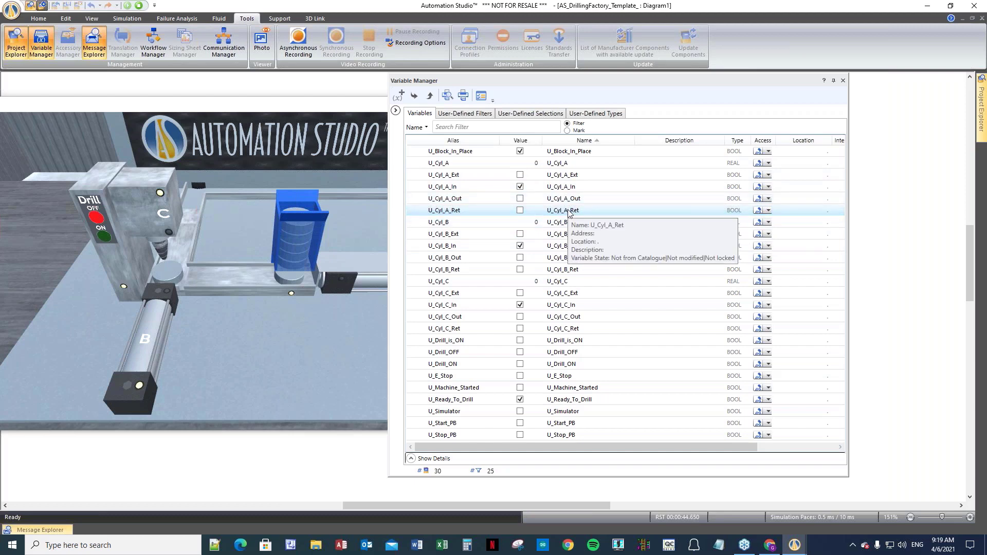
left_click(543, 215)
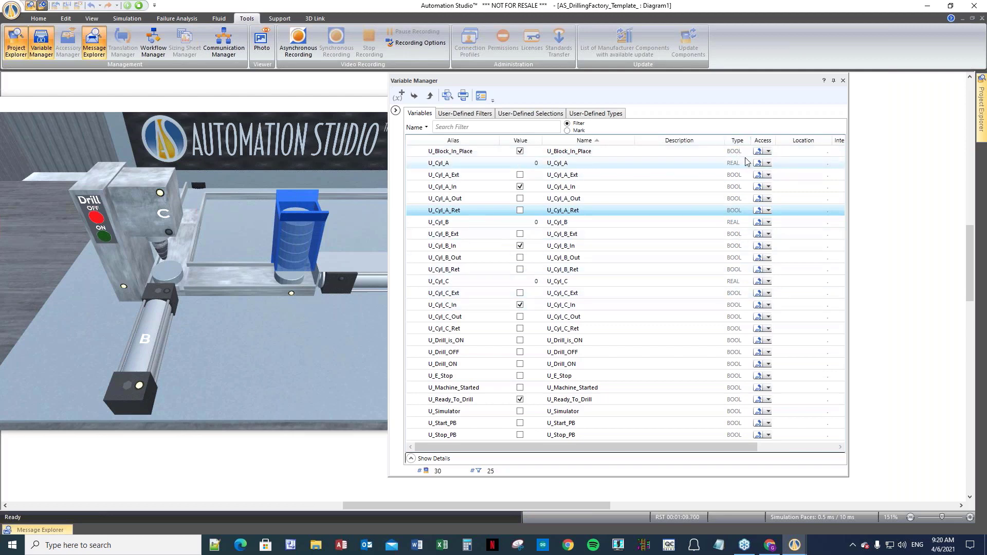
- Set the position variable U_Cyl_A to 0.6 to extend cylinder A partway, and return it to 0
left_click(536, 164)
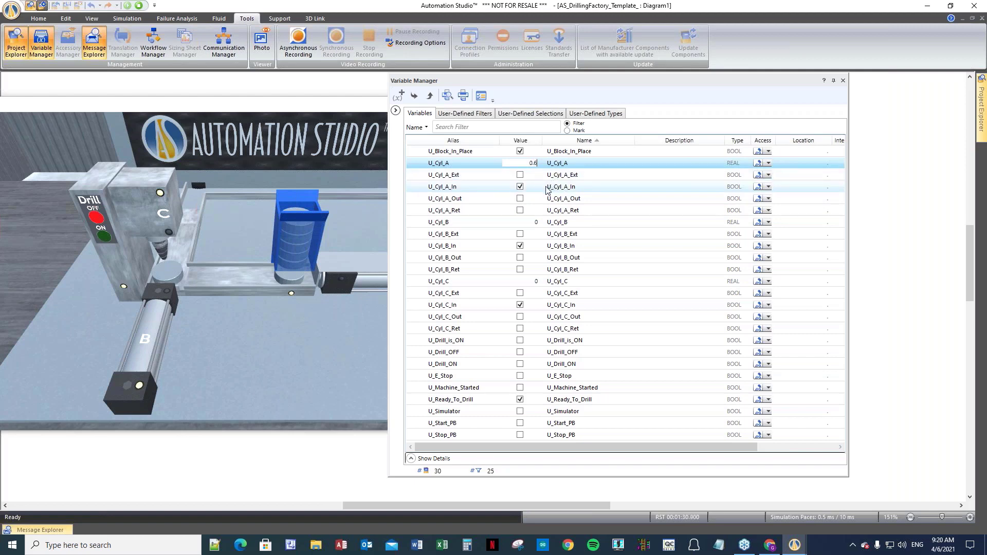
key("Return")
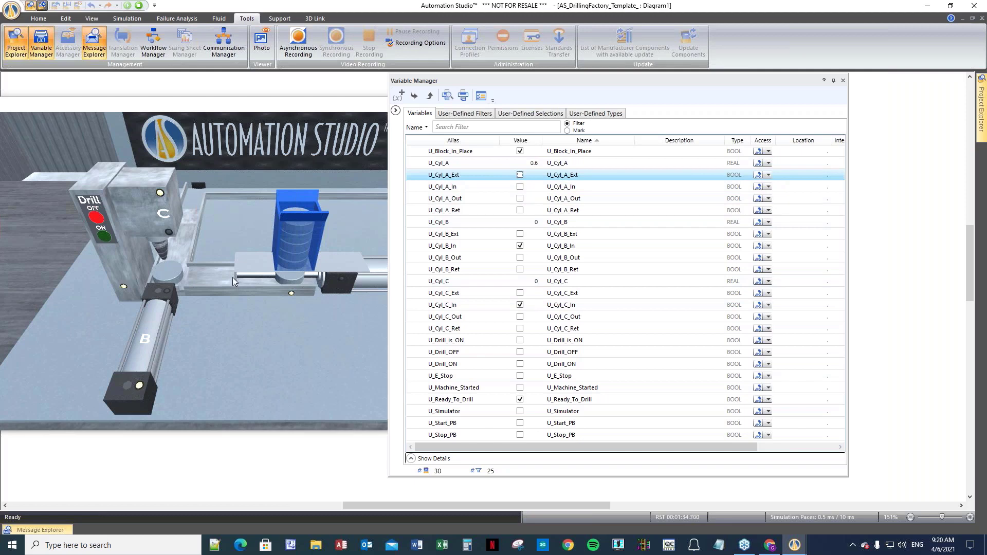
left_click(529, 164)
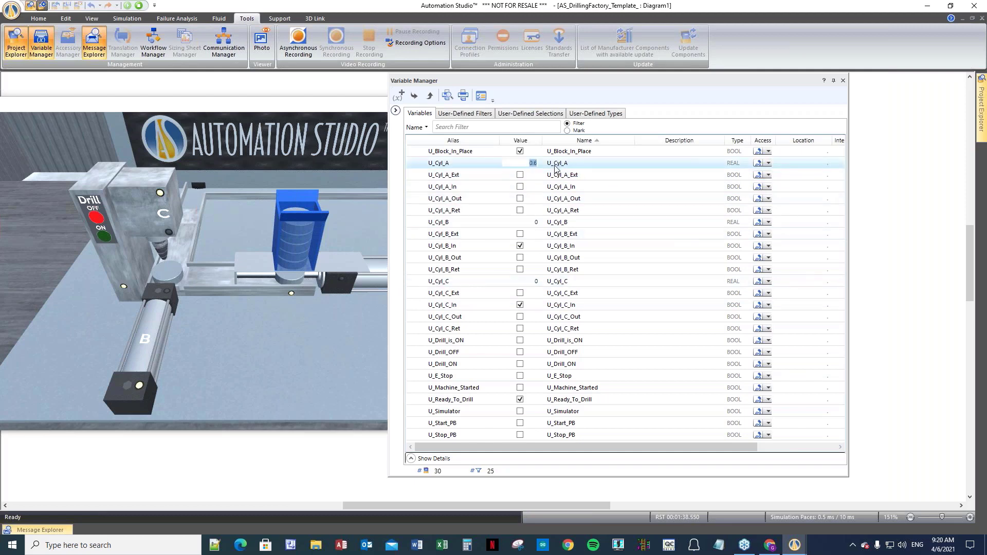
key("Return")
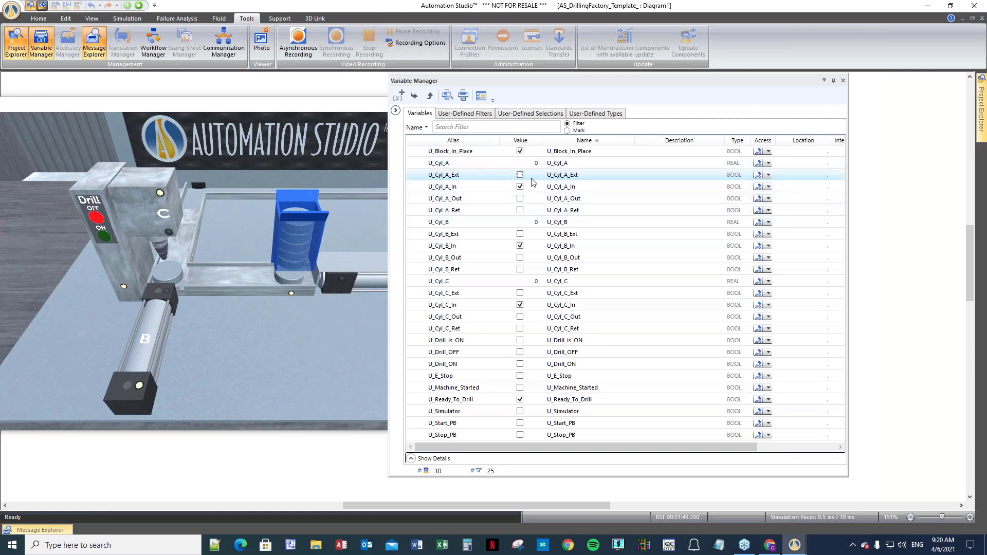
left_click(553, 175)
- Close the Variable Manager and the 3D system window to end the template simulation
left_click(599, 84)
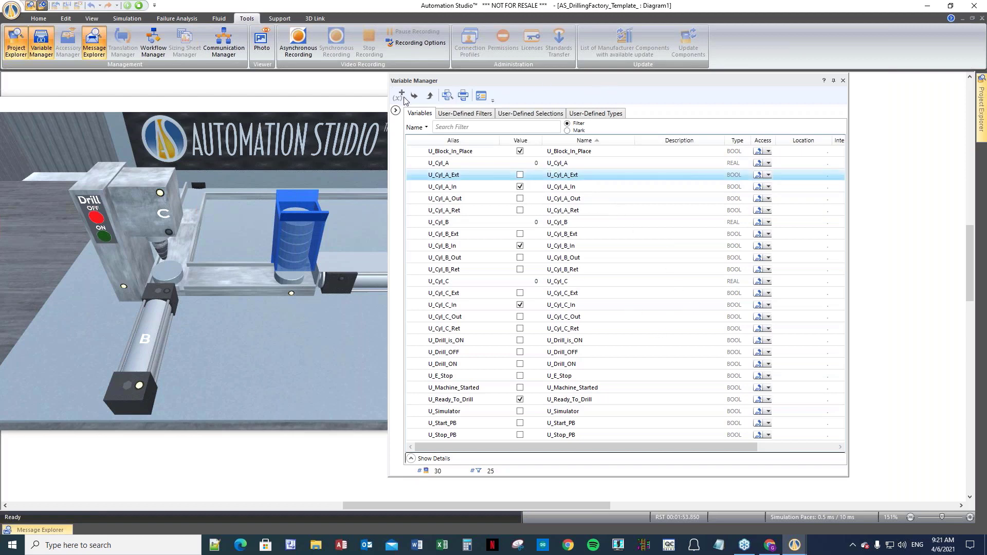
left_click_drag(612, 78, 479, 109)
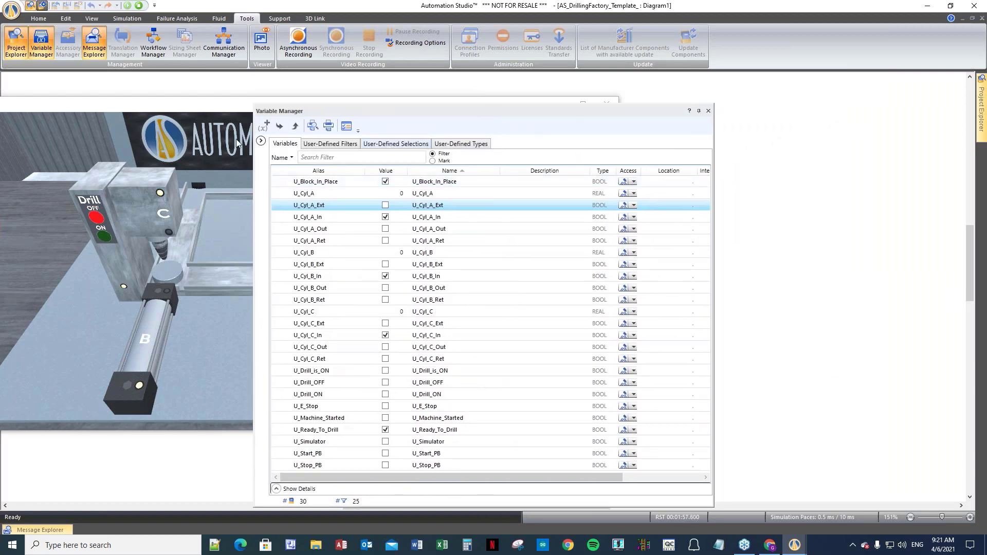
left_click(709, 111)
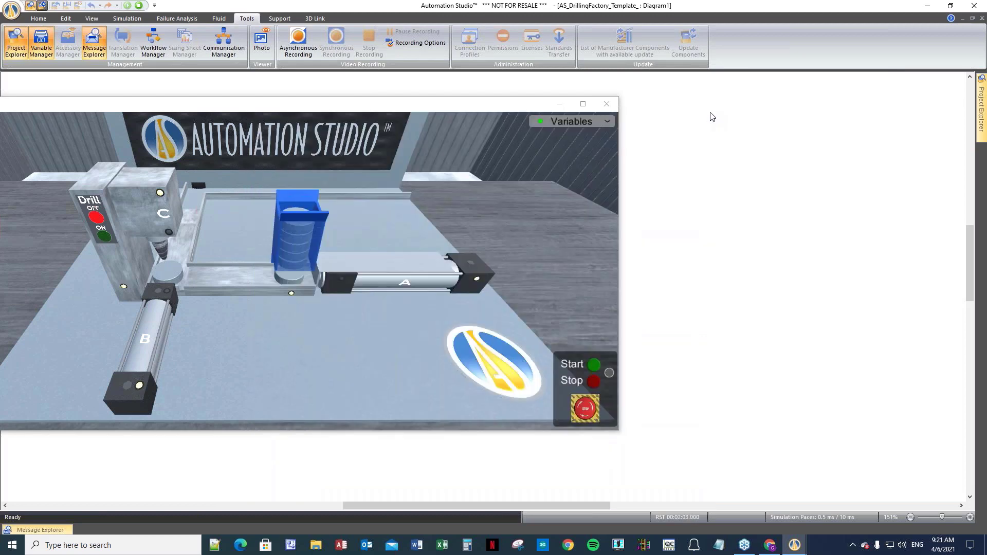
left_click_drag(262, 109, 411, 120)
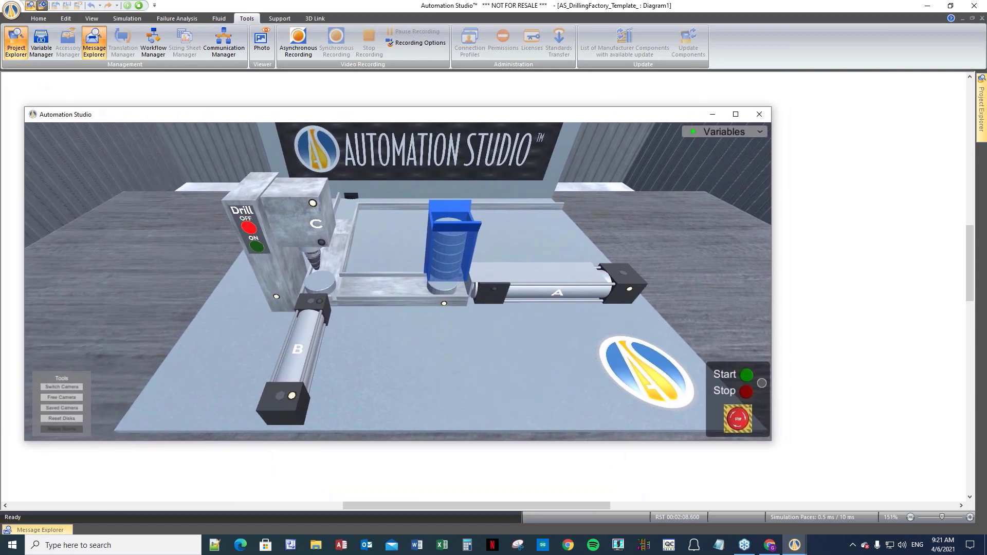
left_click(762, 118)
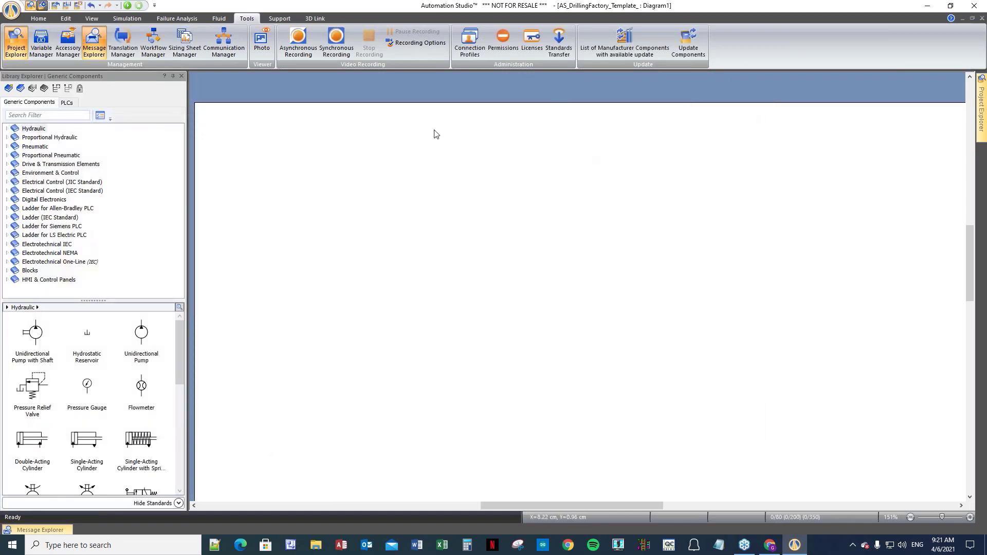
- Open AS_DrillingFactory_Solution PLC.prx from the 3D Demo Files Demos folder, discarding the changes to the template project
left_click(54, 6)
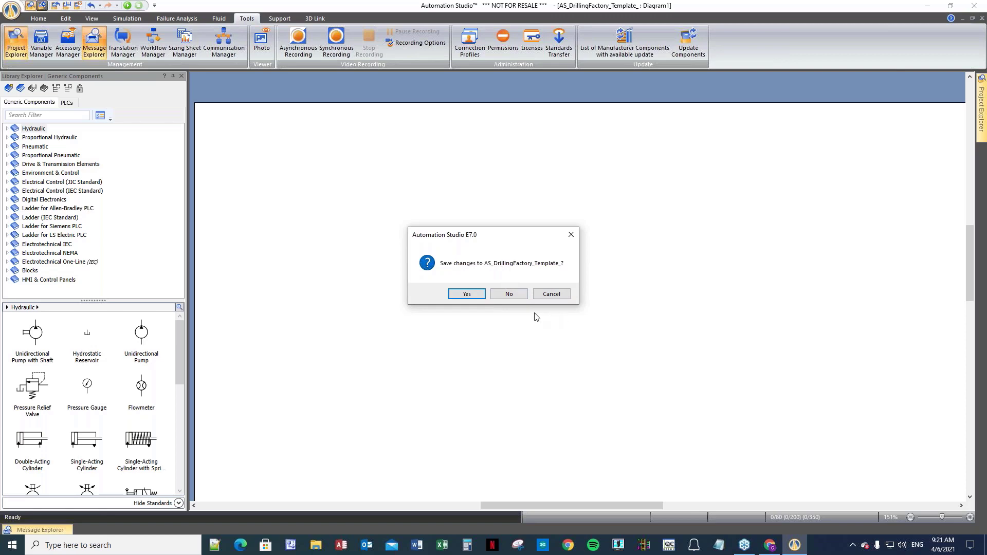
left_click(506, 294)
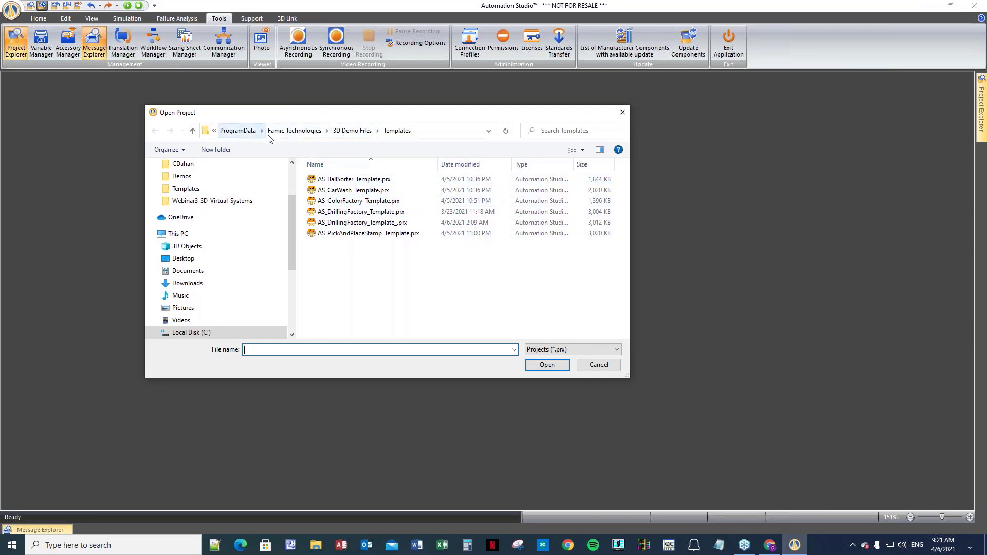
left_click(367, 132)
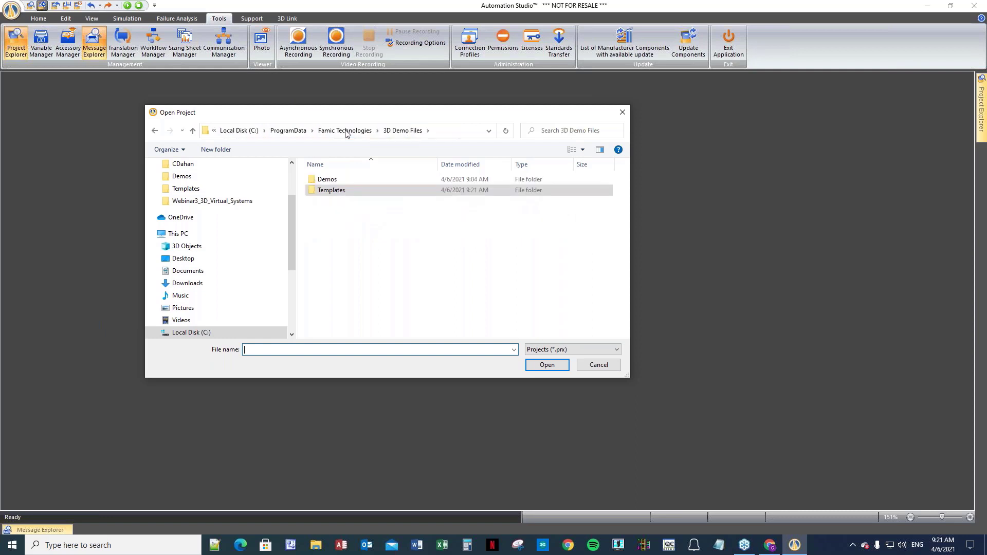
double_click(315, 184)
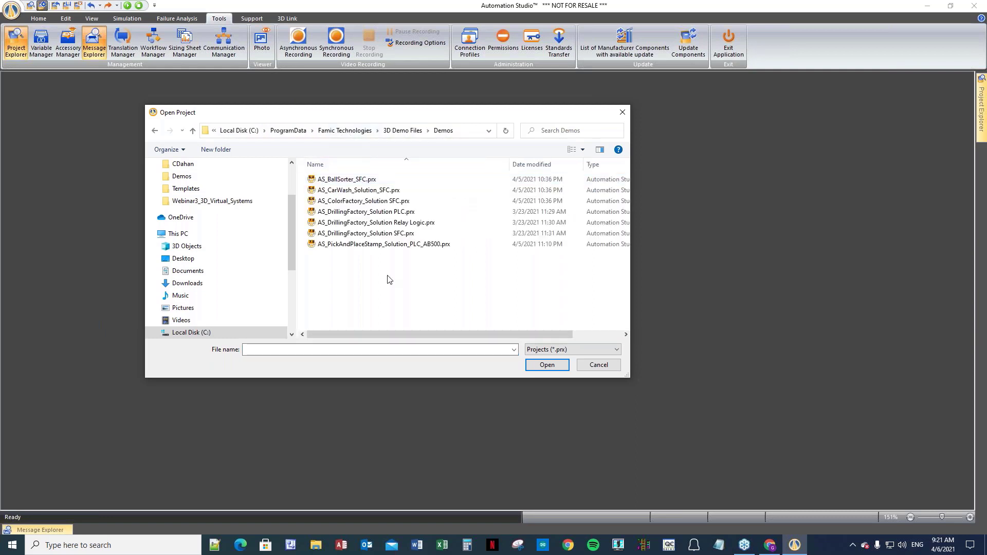
left_click(331, 216)
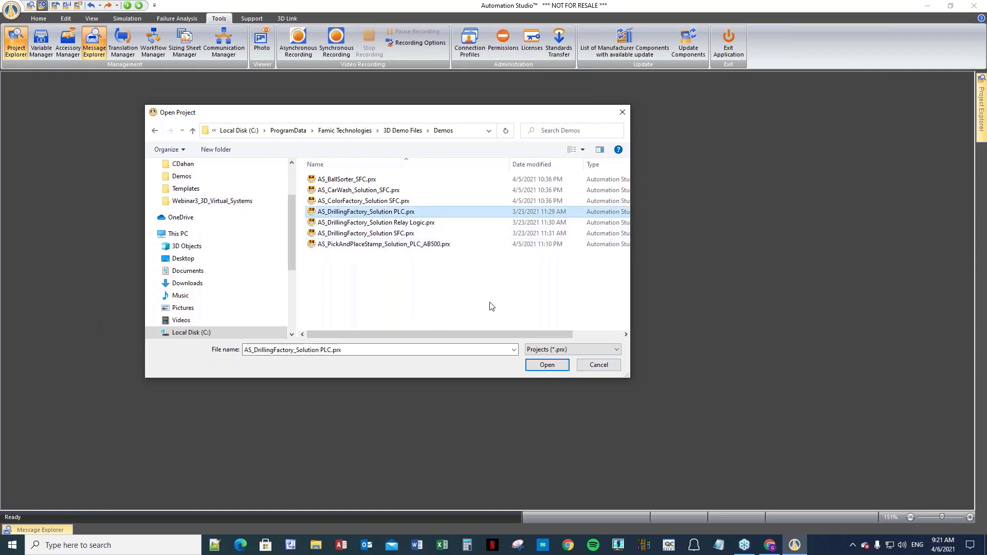
left_click(548, 366)
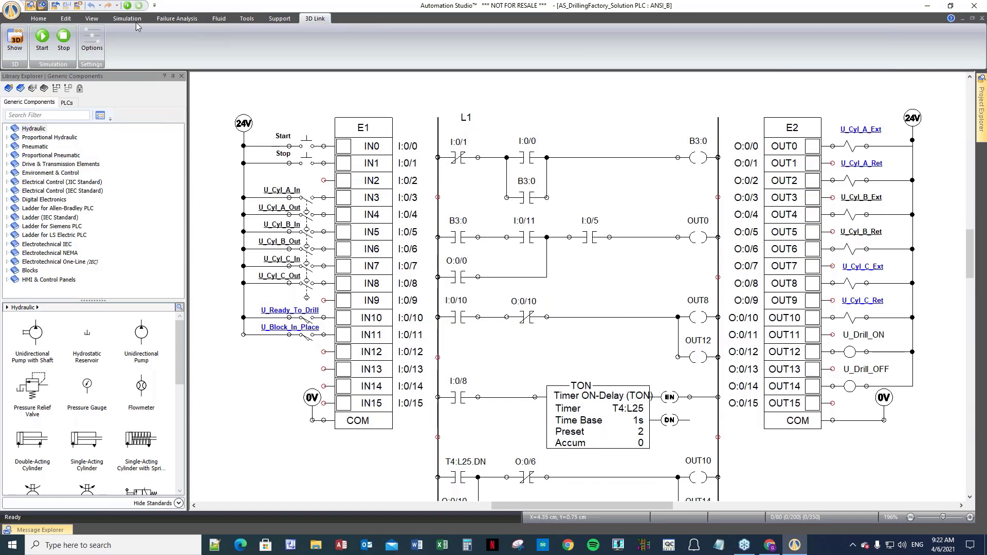
- Show the PLC project's 3D system below the diagram's Start push button, start the simulation and launch the drilling cycle
left_click(14, 43)
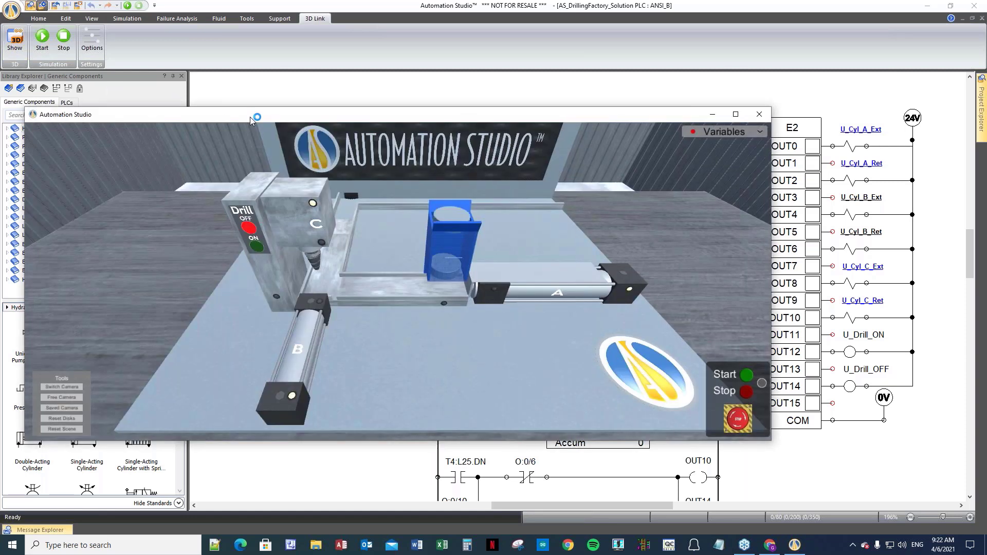
left_click_drag(250, 116, 274, 175)
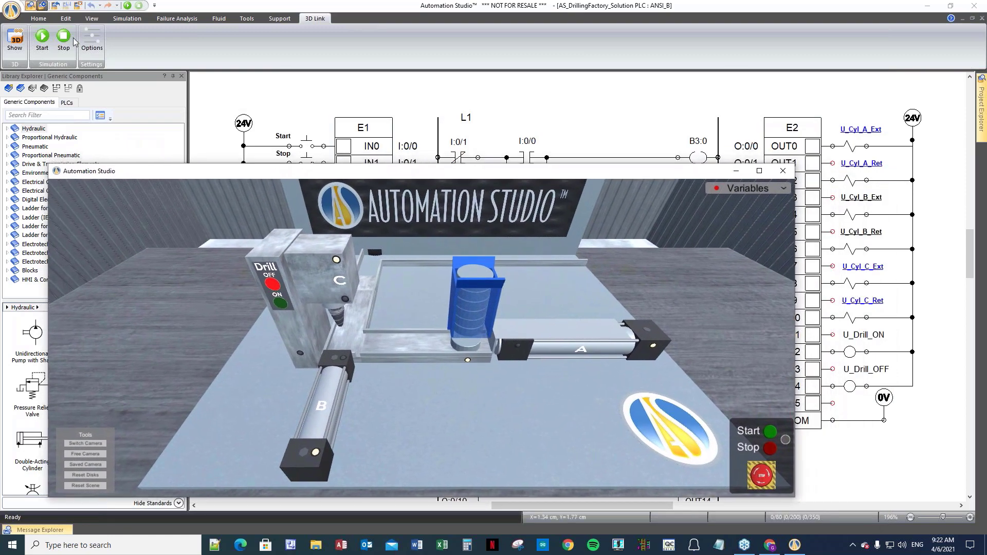
left_click(42, 37)
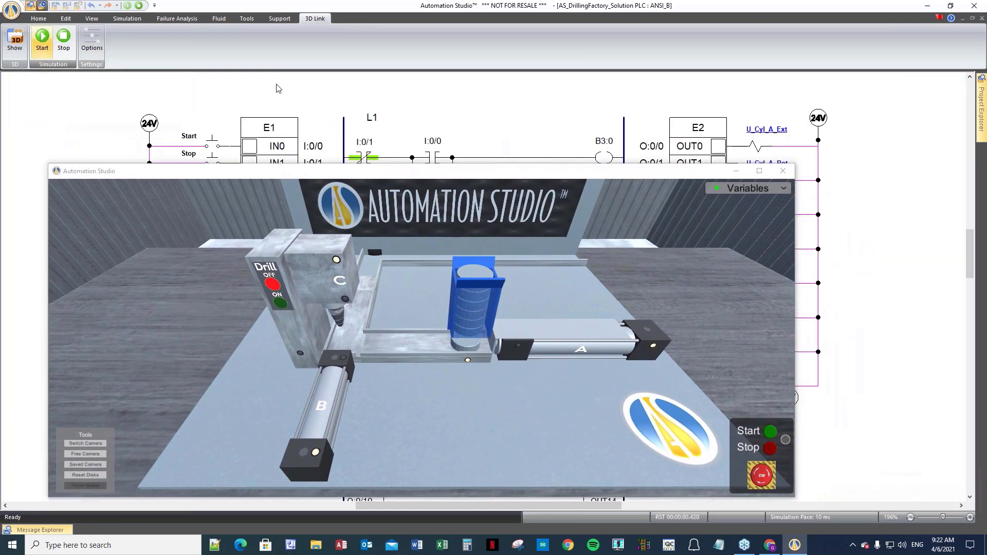
left_click(212, 147)
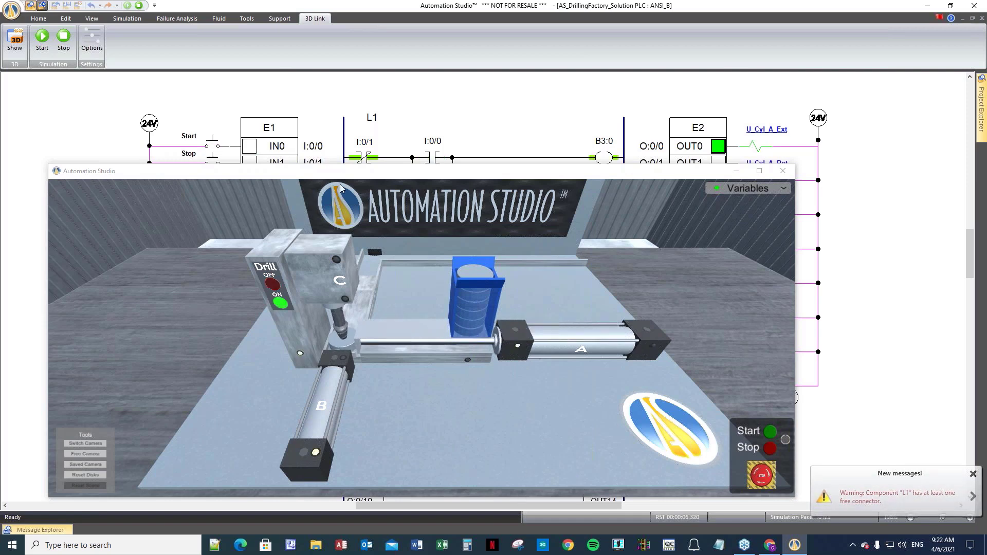
- Reposition the 3D window to uncover the diagram's Stop push button, stop the drilling cycle with it and end the simulation
left_click_drag(337, 171, 313, 94)
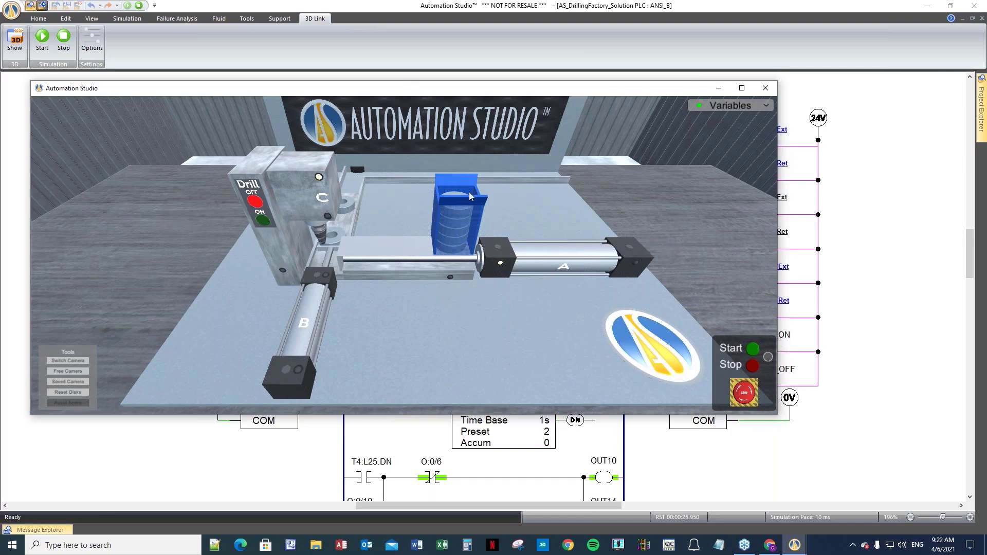
left_click_drag(346, 89, 372, 217)
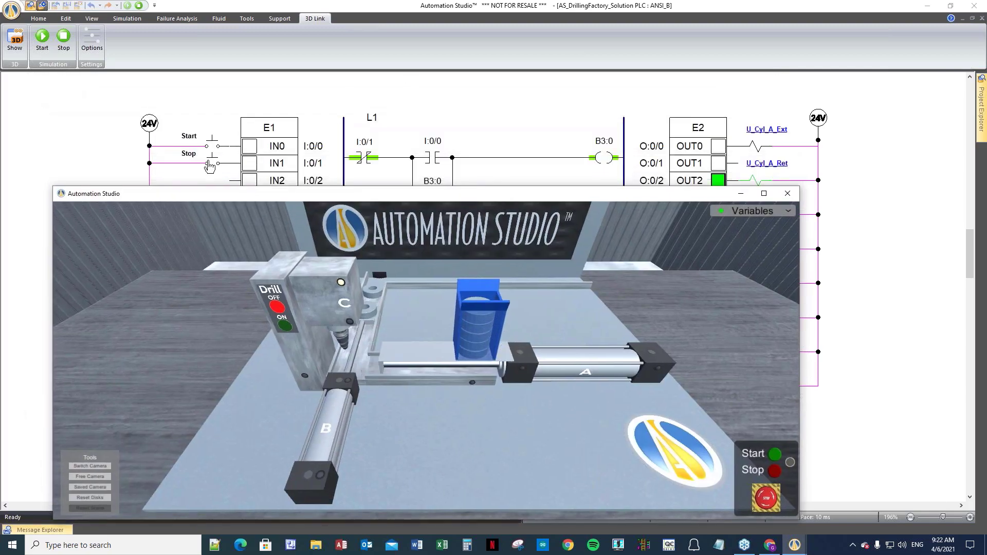
left_click(777, 455)
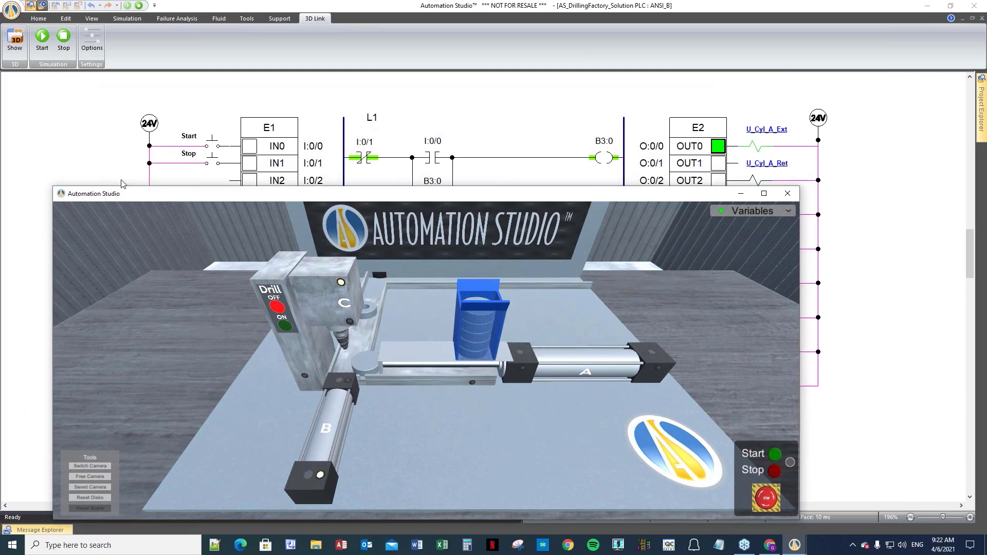
left_click(214, 164)
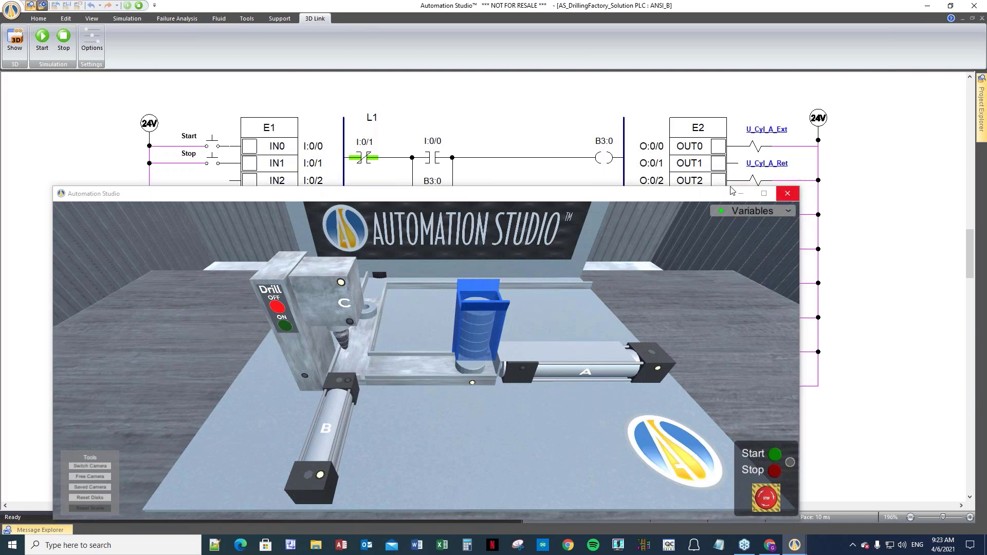
left_click(64, 40)
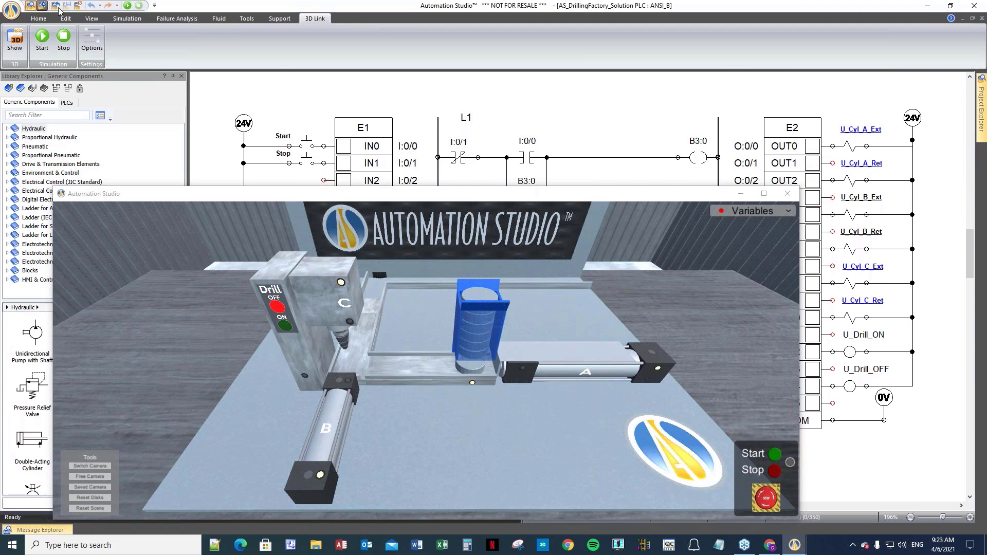
- Open the project AS_DrillingFactory_Solution Relay Logic.prx from the Demos folder
left_click(59, 7)
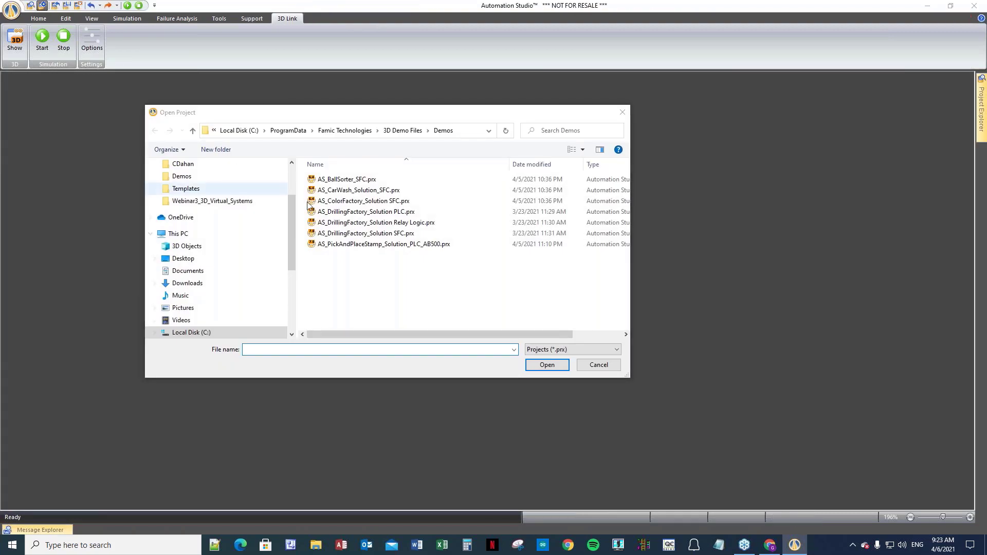
left_click(417, 225)
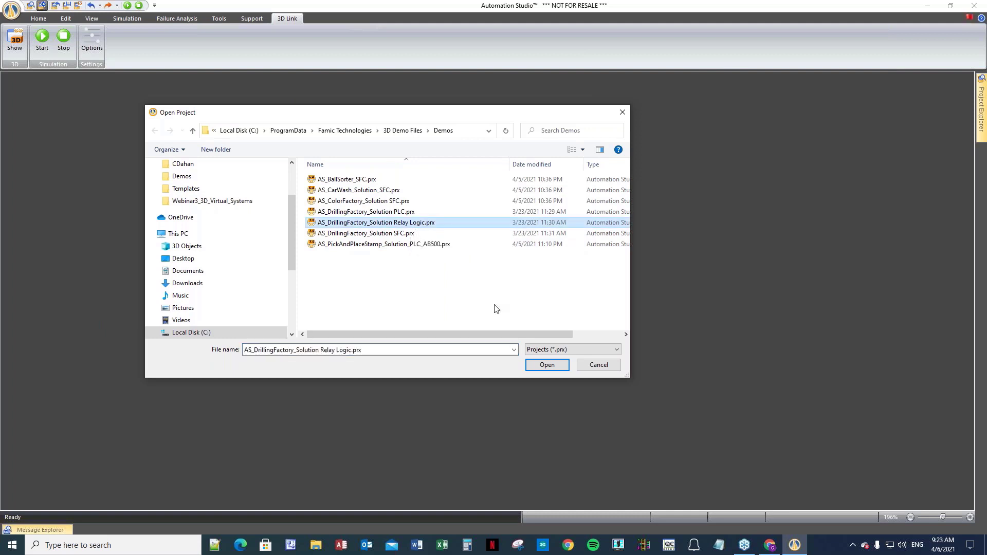
left_click(544, 365)
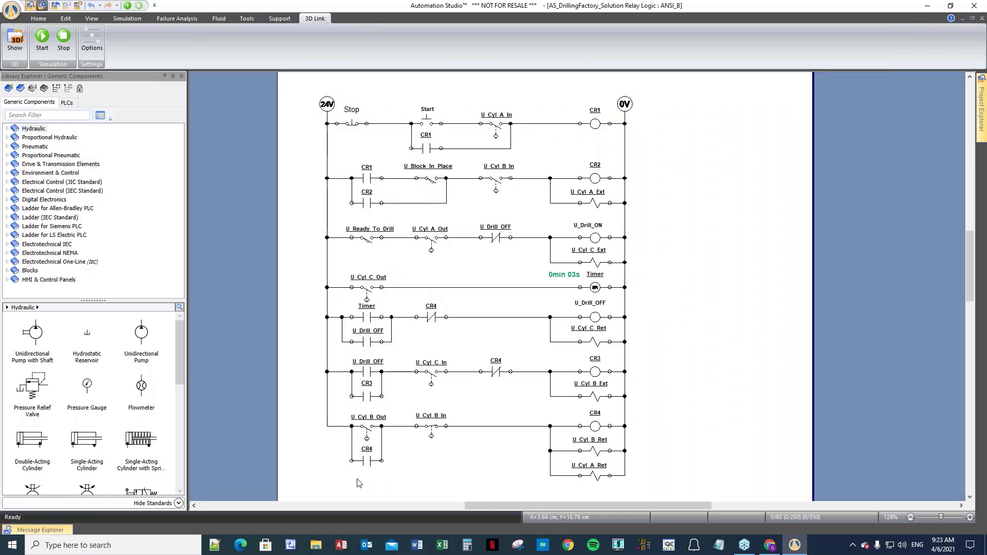
- Show the relay logic project's 3D system, simulate it and launch the drilling cycle with the diagram's Start push button
left_click(14, 40)
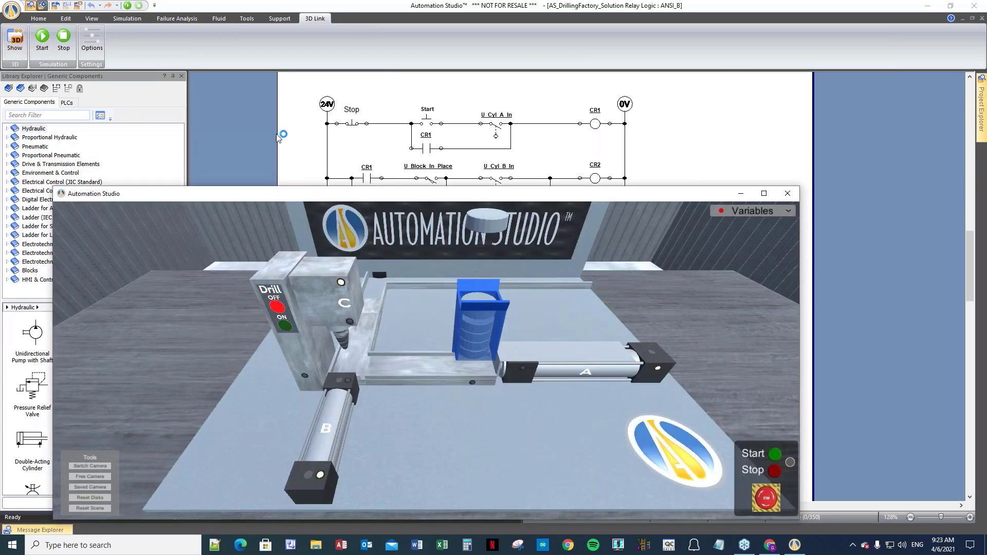
left_click(42, 45)
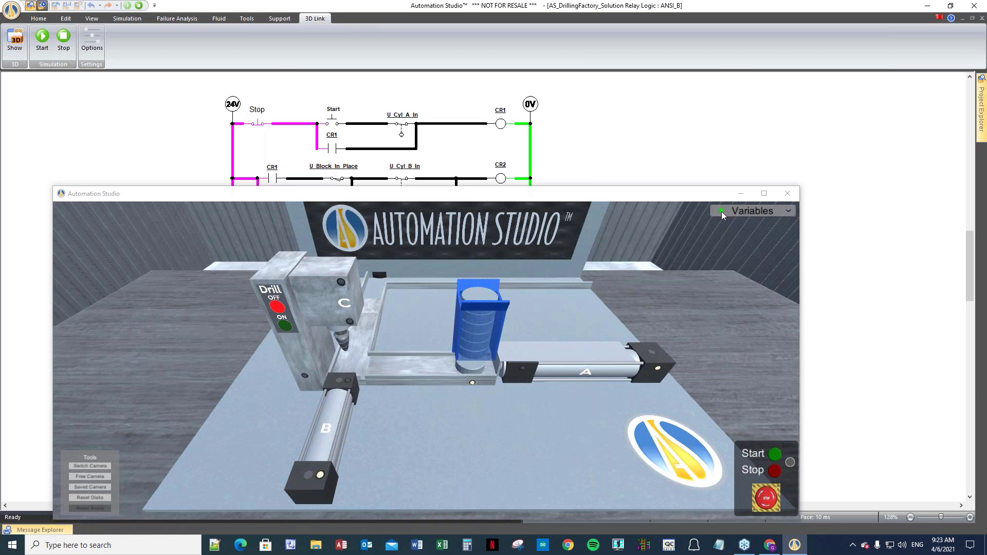
left_click(335, 125)
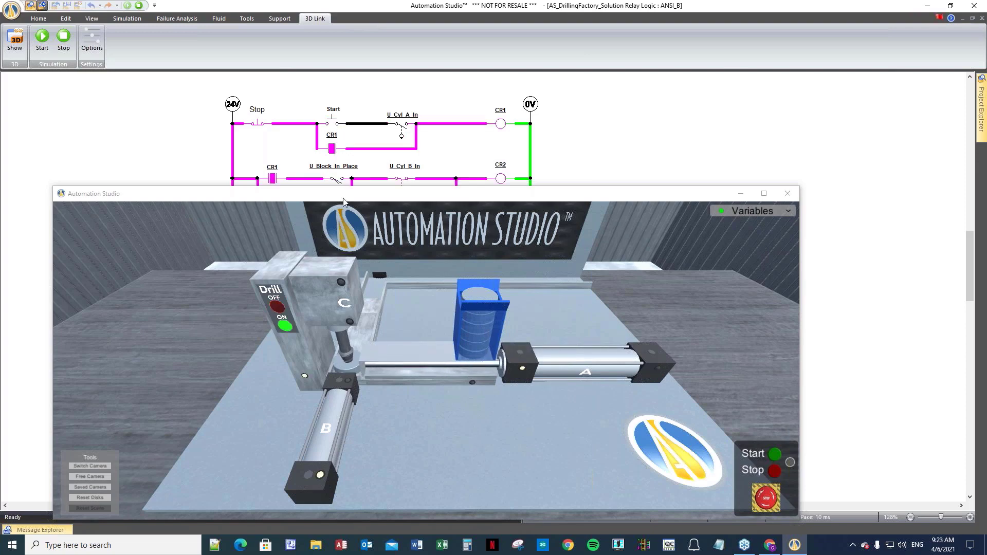
left_click_drag(344, 201, 359, 133)
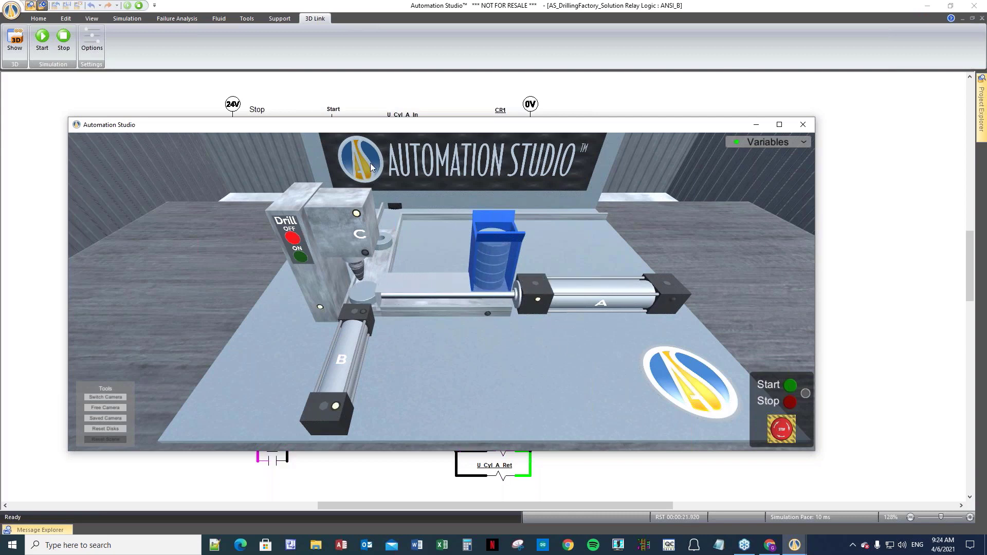
- Reposition the 3D window to uncover the relay diagram's Stop push button, stop the drilling cycle with it and end the simulation
left_click_drag(356, 128, 362, 196)
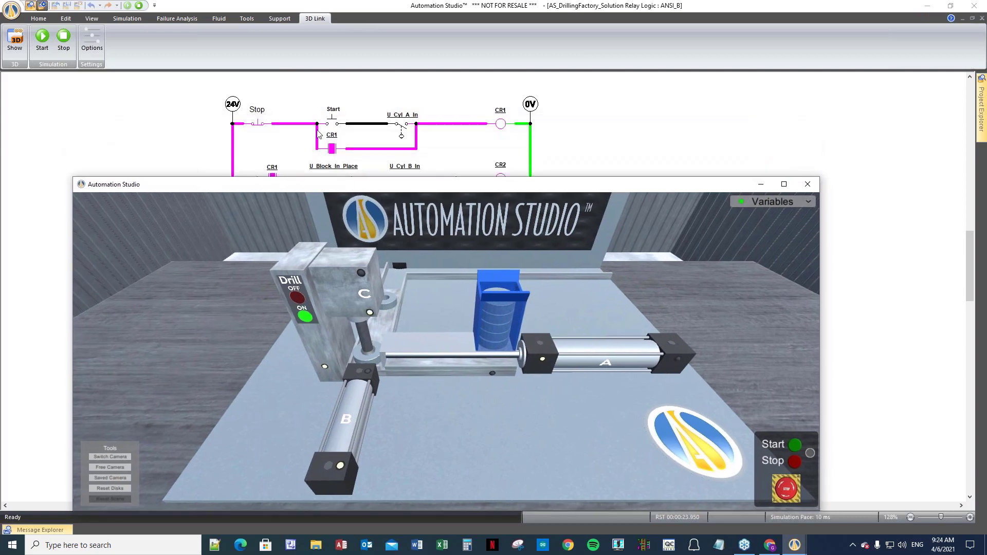
left_click(261, 125)
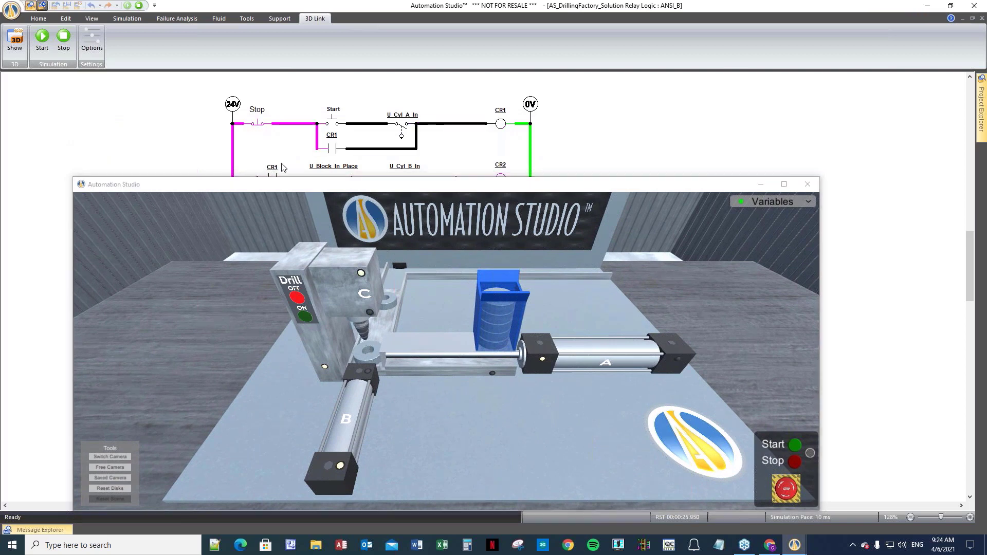
left_click(65, 41)
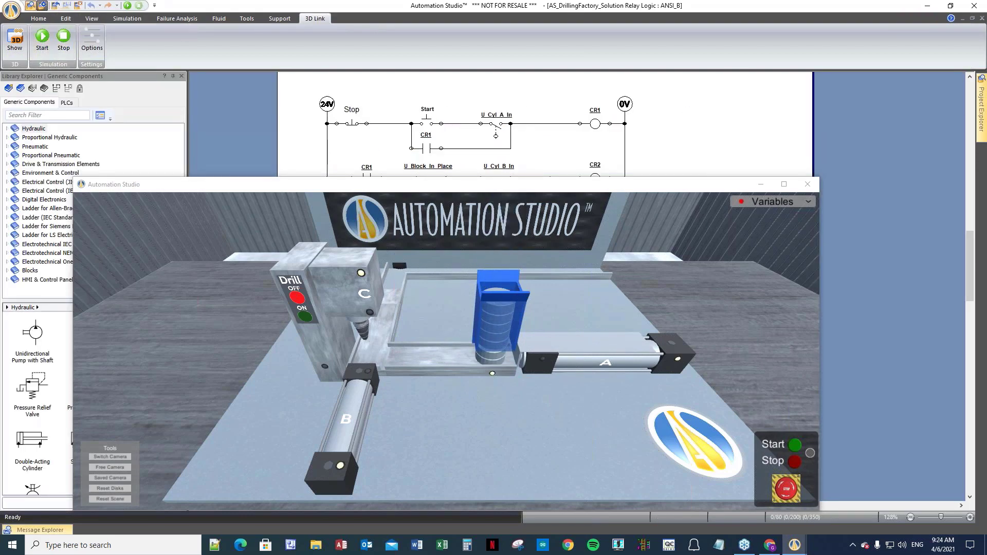
- Open the project AS_DrillingFactory_Solution SFC.prx from the Demos folder
left_click(54, 6)
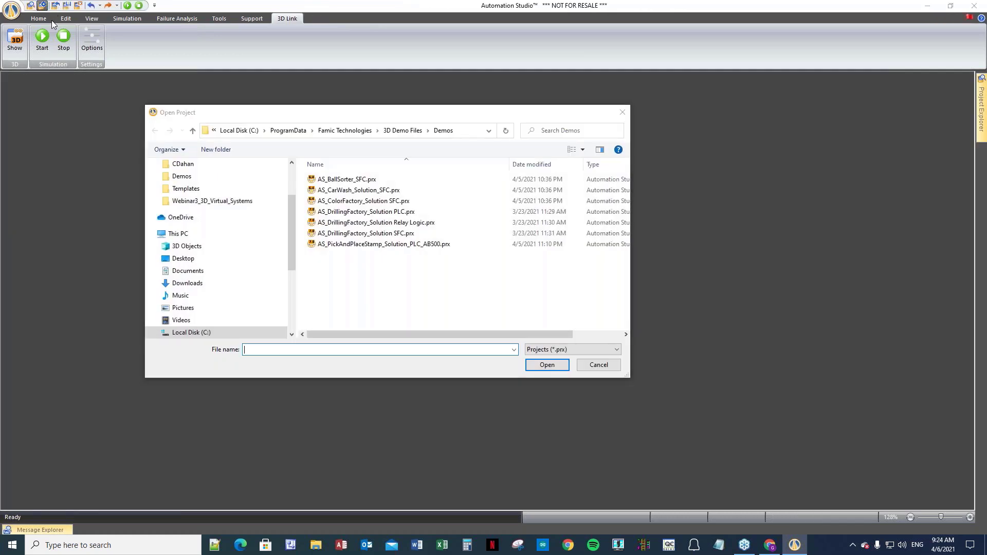
left_click(349, 234)
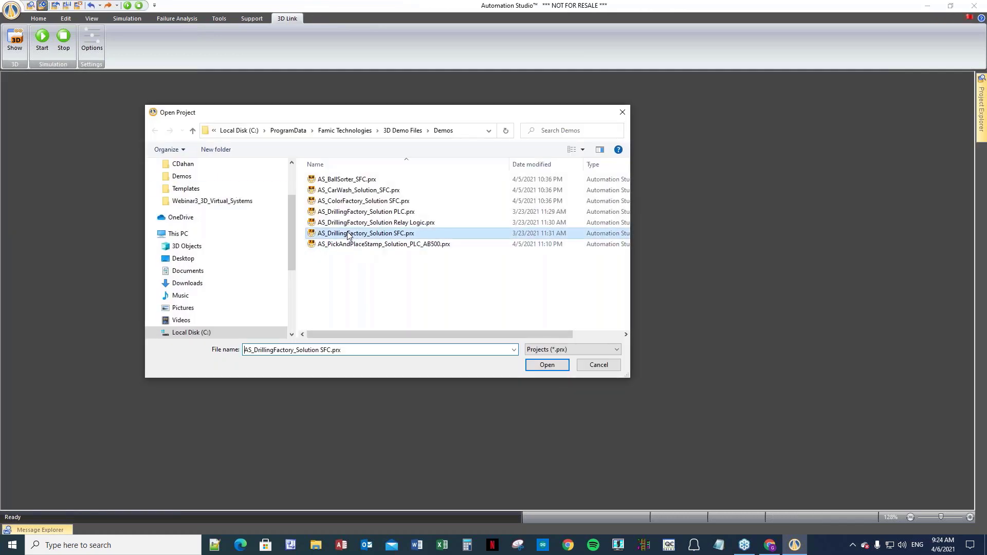
left_click(545, 367)
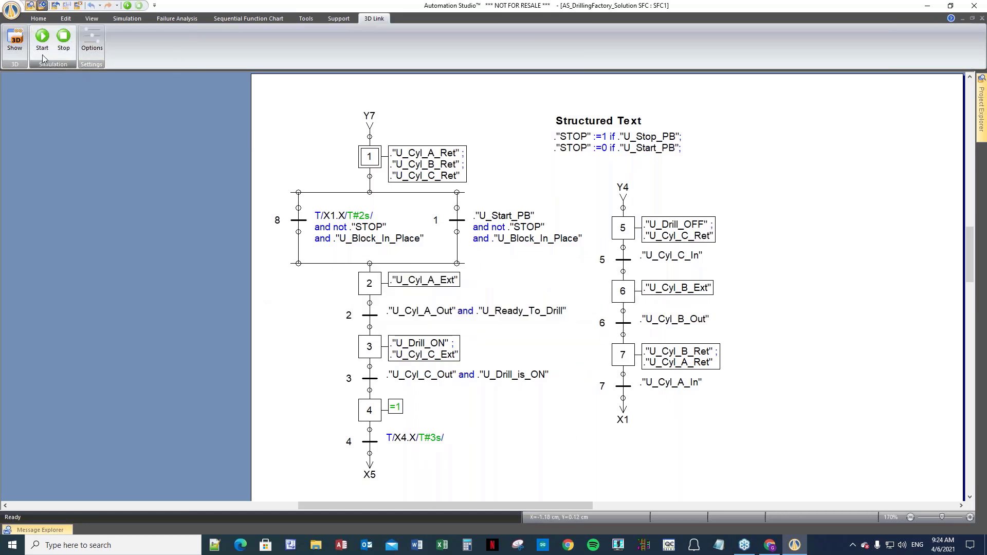
- Show the SFC project's 3D system over the chart and start the simulation
left_click(14, 41)
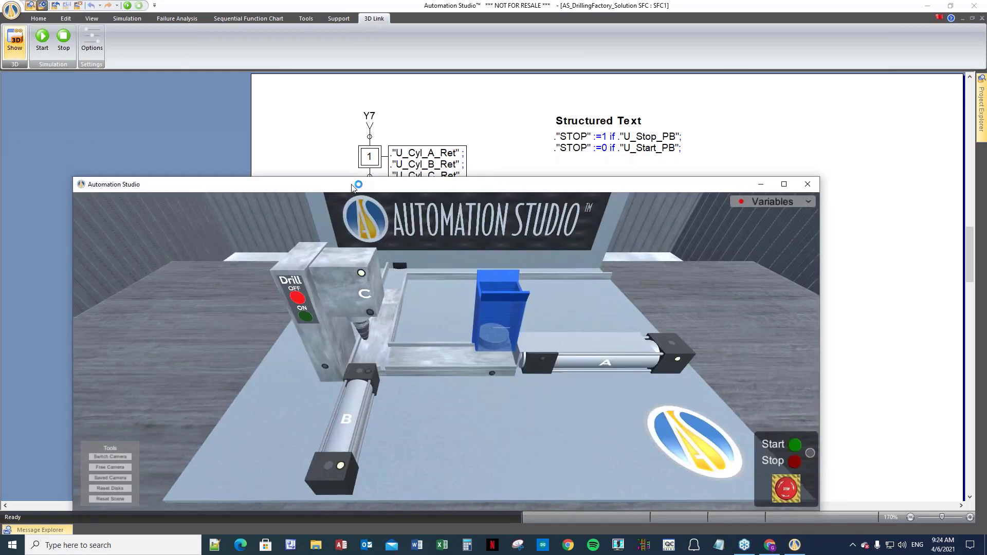
left_click_drag(354, 188, 303, 146)
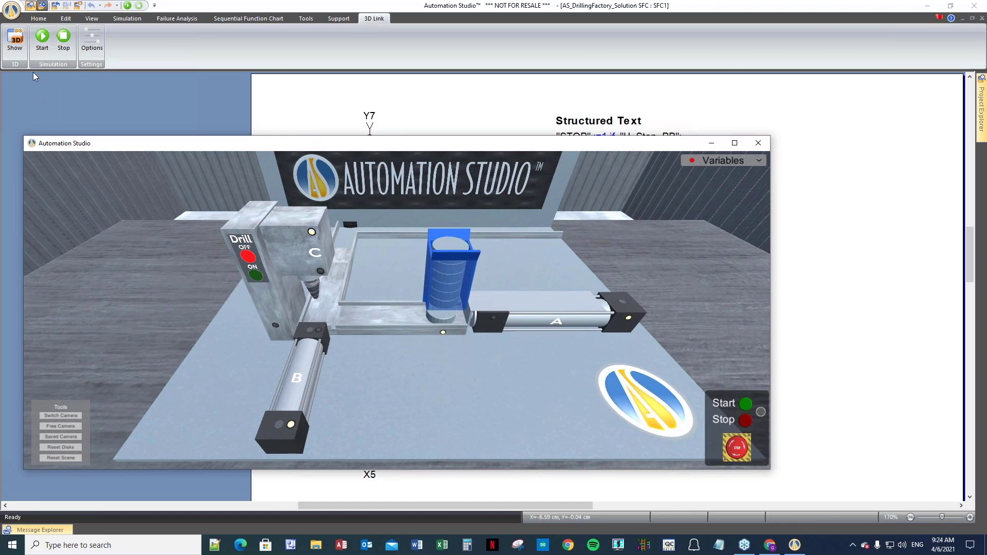
left_click(42, 37)
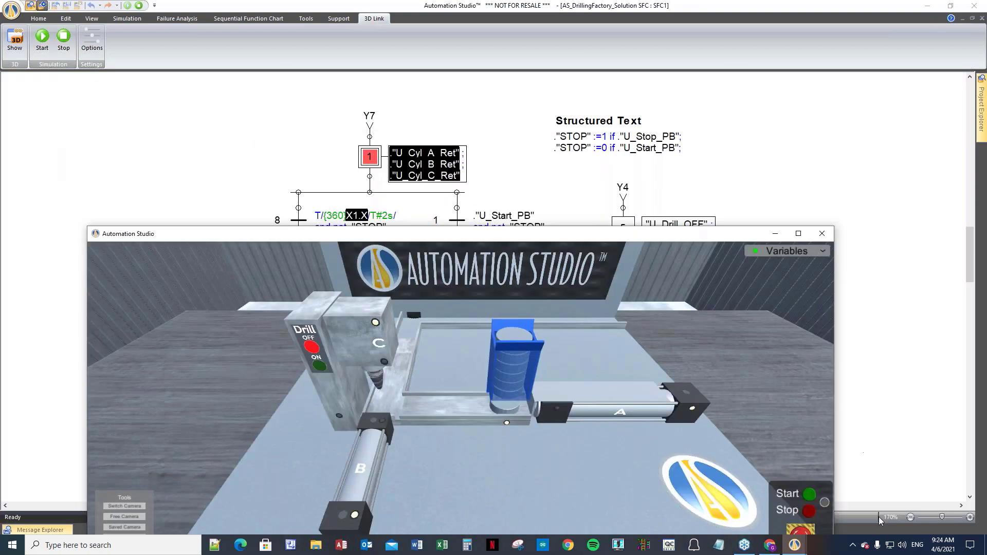
- Reposition the running 3D window and launch the drilling cycle with the Start button in the 3D scene
left_click_drag(320, 236, 275, 98)
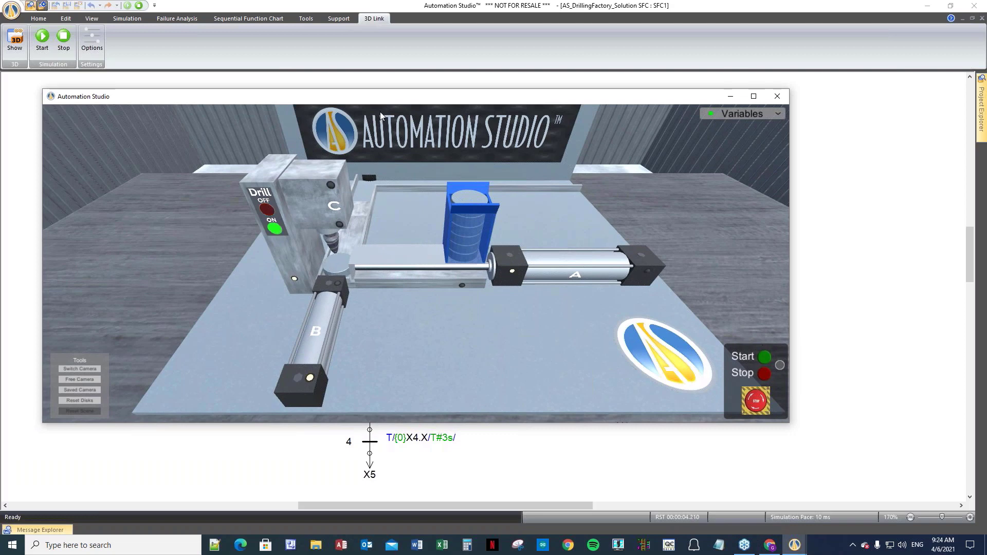
left_click_drag(355, 103, 348, 120)
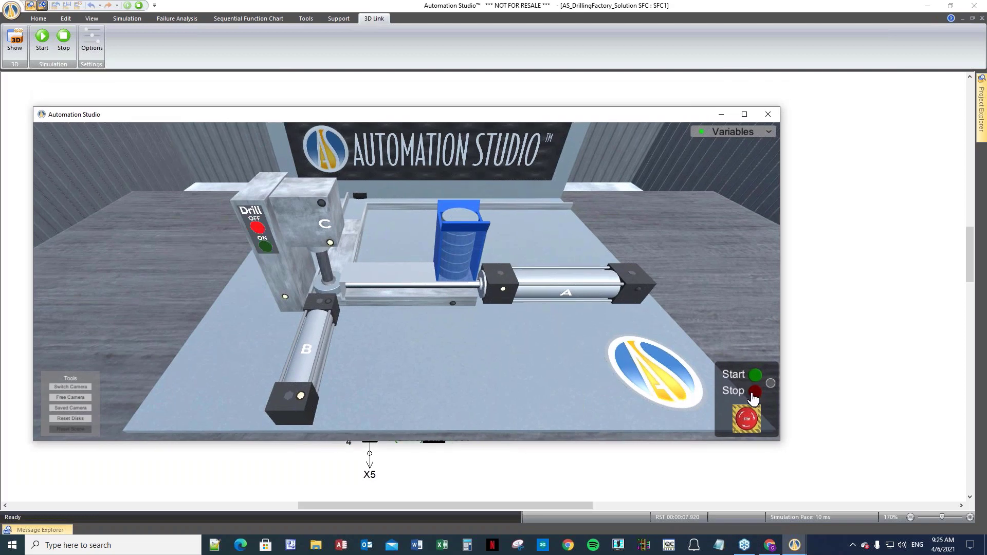
mouse_move(343, 121)
left_mouse_down()
mouse_move(389, 315)
mouse_move(349, 110)
left_mouse_up()
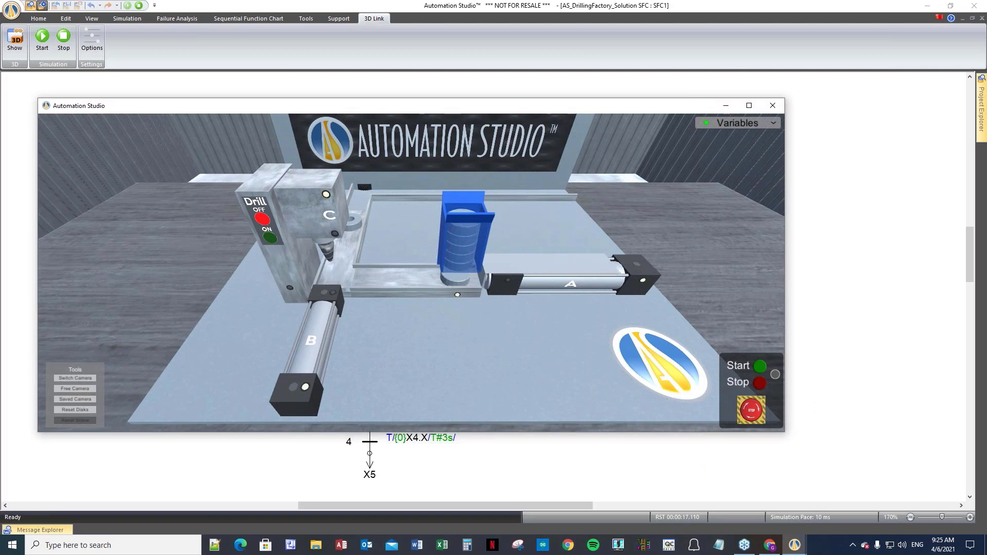
left_click(758, 370)
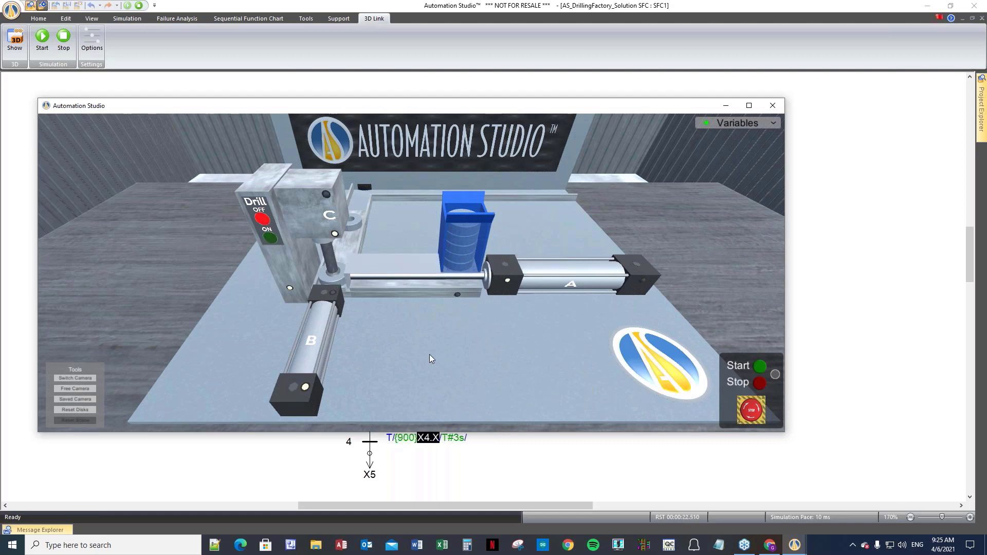
- Move the 3D window off the SFC chart to examine its active steps, bring it back and close the 3D system
left_click_drag(336, 105, 986, 431)
left_click_drag(908, 423, 793, 455)
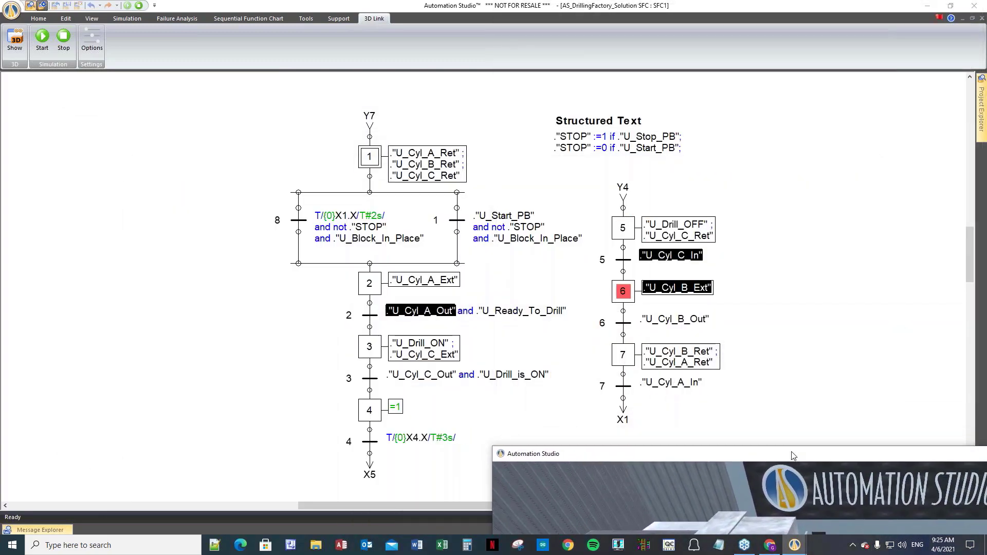
left_click_drag(794, 456, 316, 104)
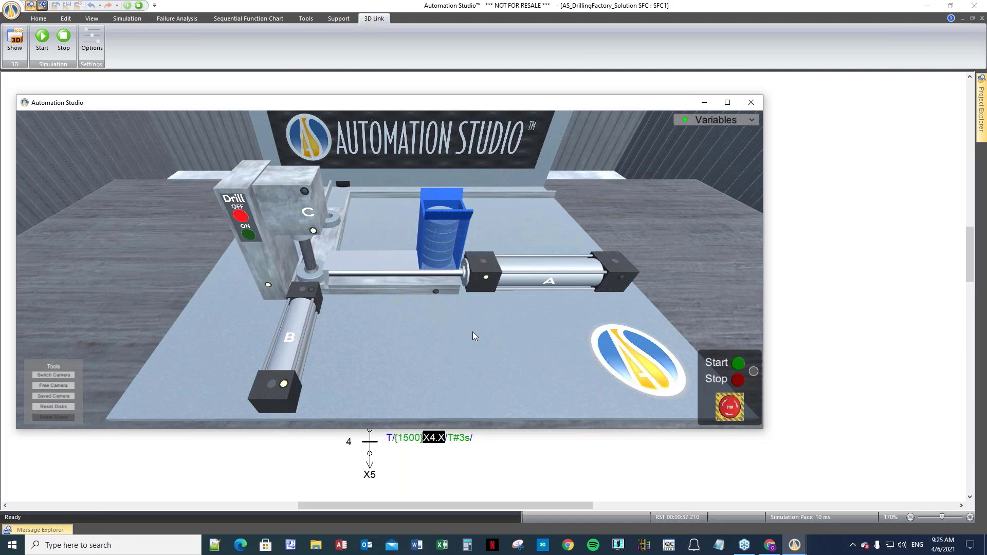
left_click(752, 103)
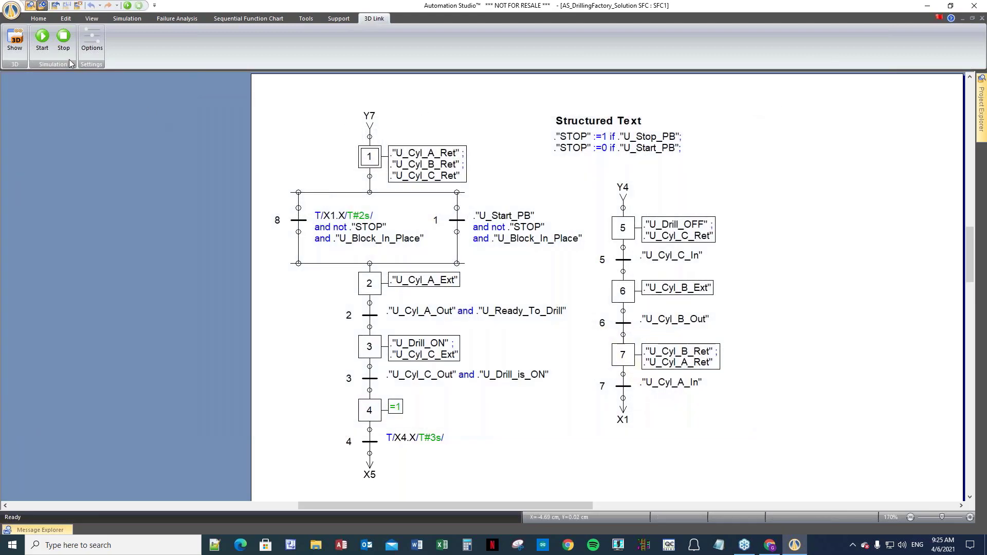
- Open the AS_DrillingFactory_Template_ project from the Templates folder of 3D Demo Files
left_click(55, 7)
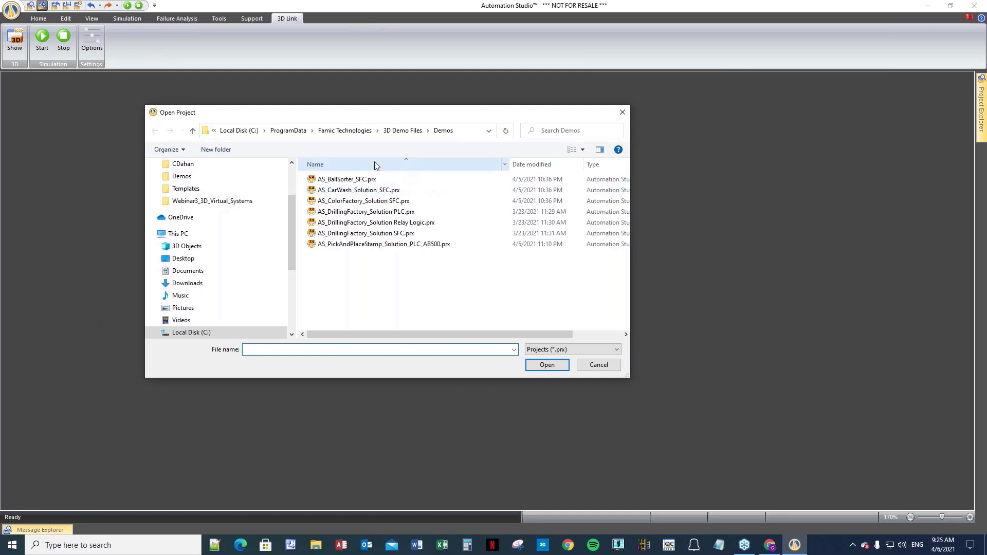
left_click(406, 133)
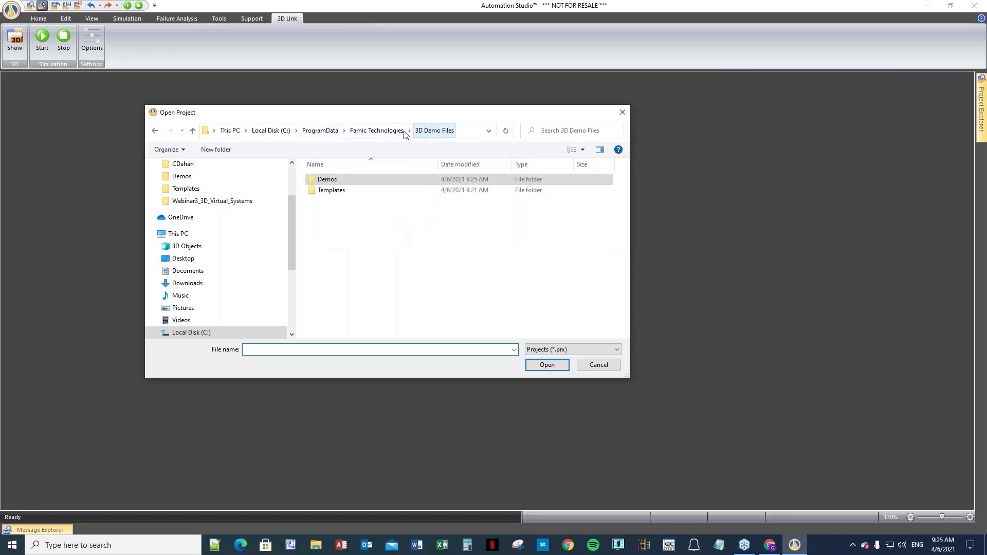
double_click(329, 191)
double_click(355, 222)
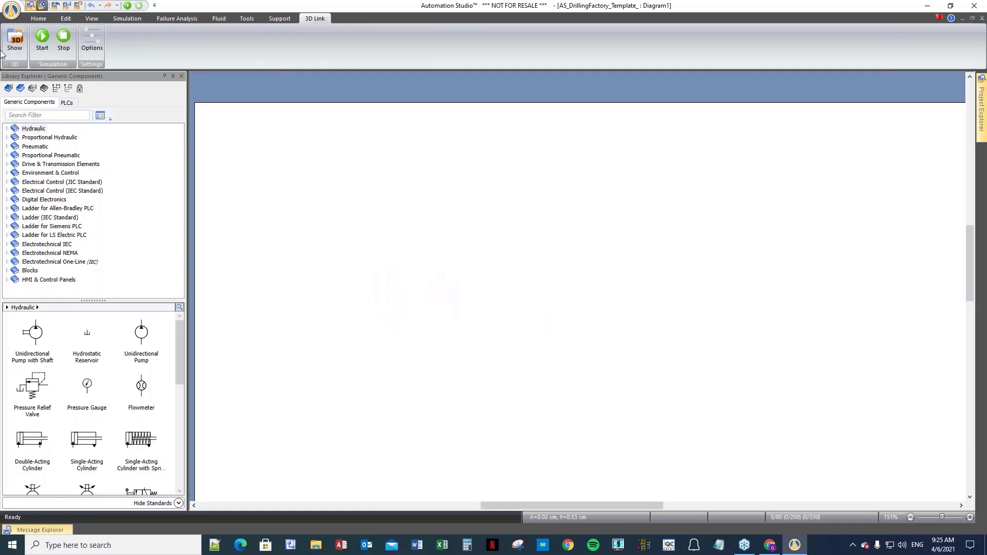
- Show the template's 3D system and expand its Variables list
left_click(14, 40)
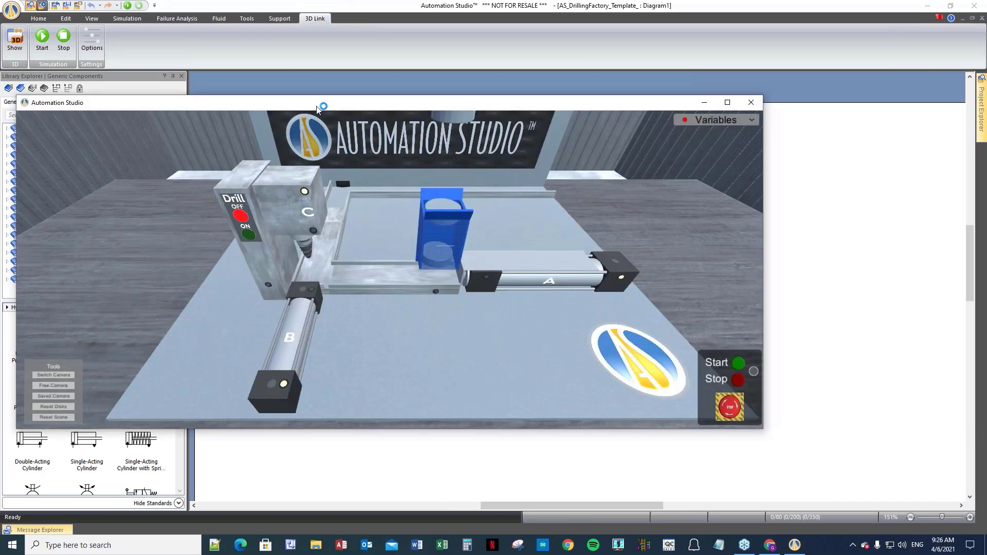
left_click_drag(321, 106, 346, 102)
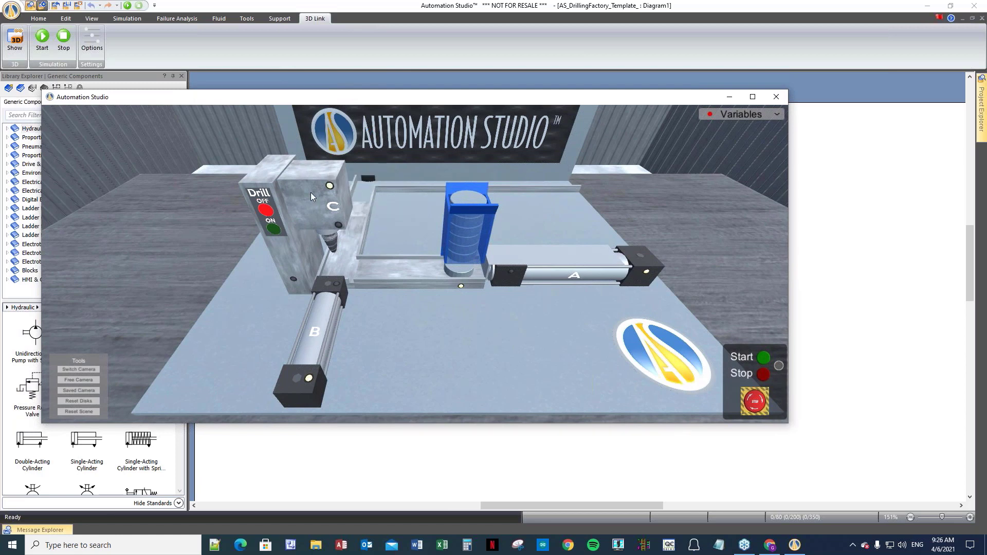
left_click(777, 115)
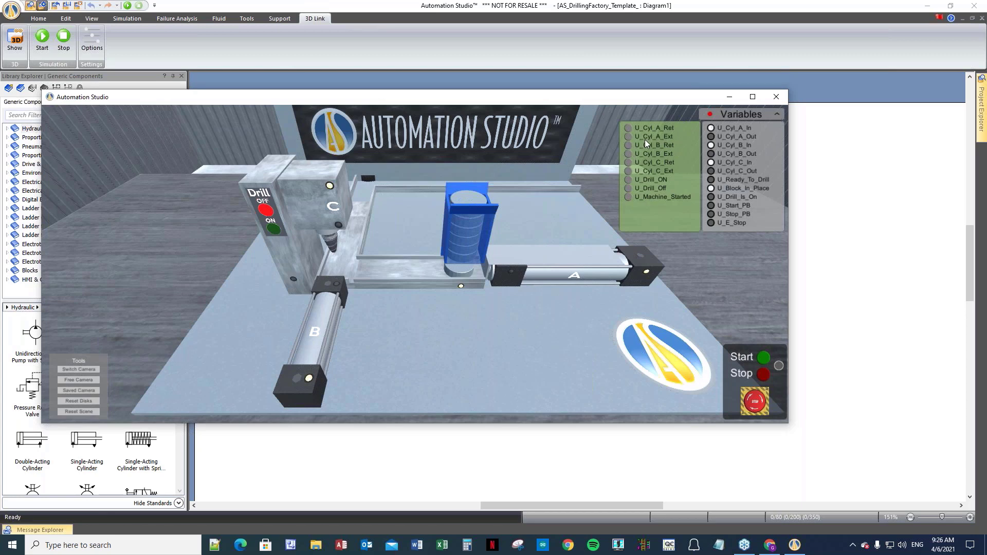
- Extend cylinders A and B with U_Cyl_A_Ext and U_Cyl_B_Ext, and retract them with U_Cyl_B_Ret and U_Cyl_A_Ret
left_click(628, 137)
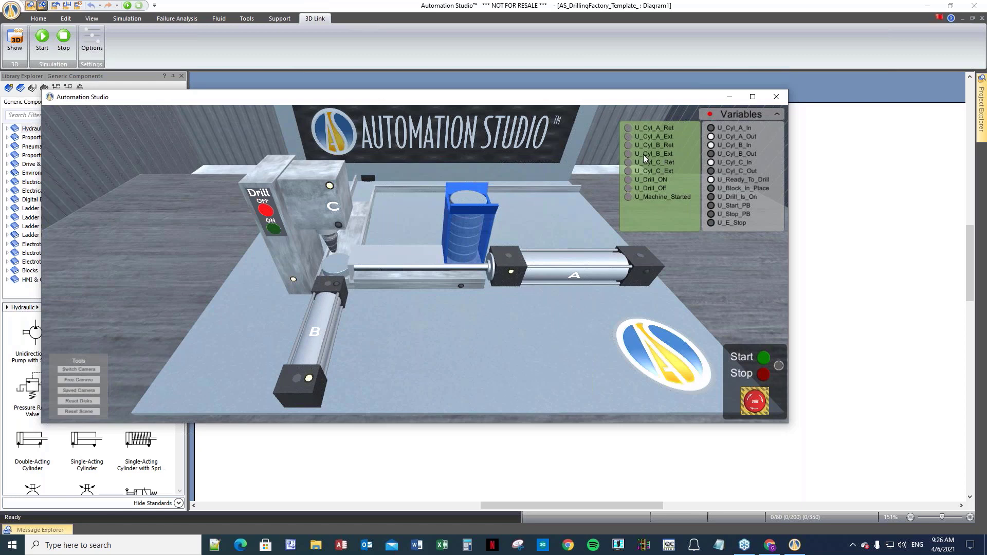
left_click(628, 154)
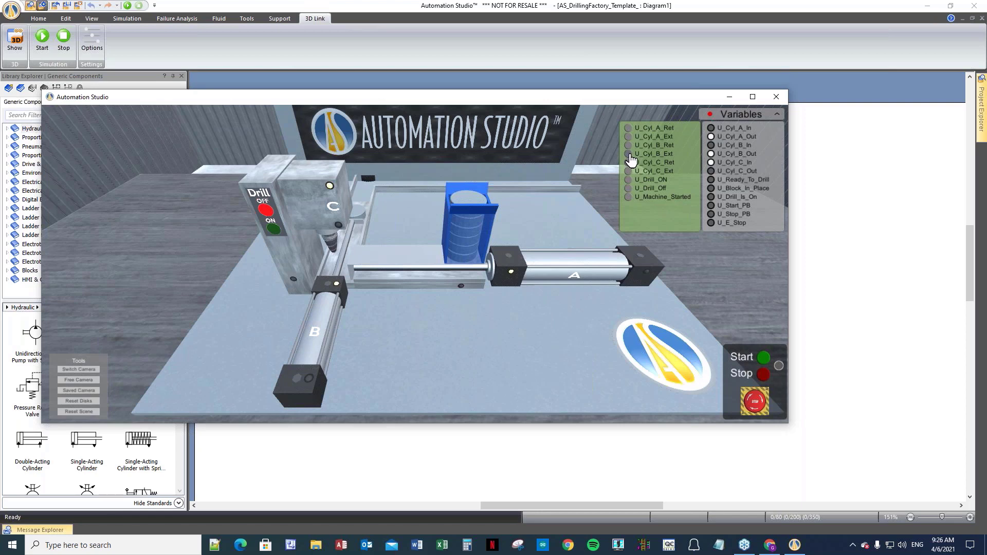
left_click(629, 145)
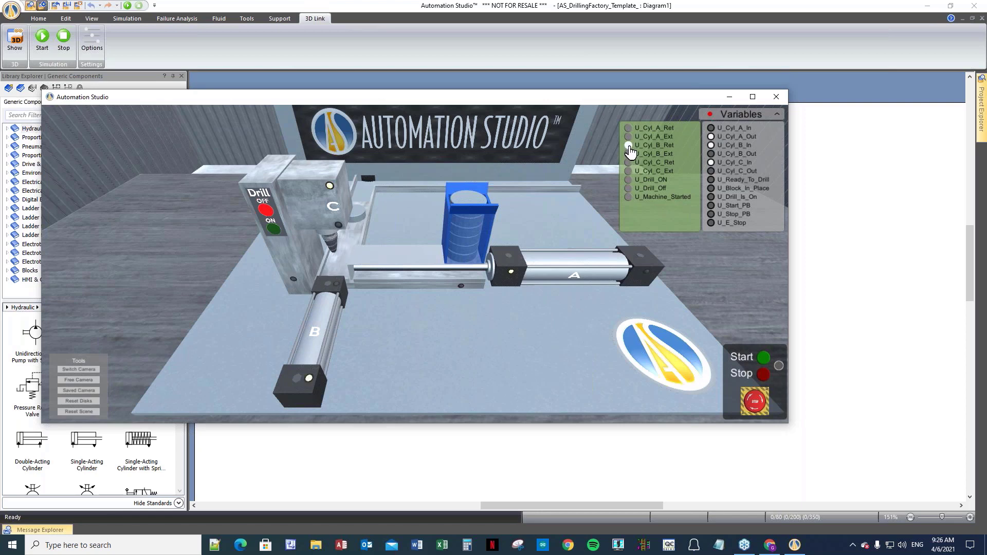
left_click(629, 147)
left_click(630, 129)
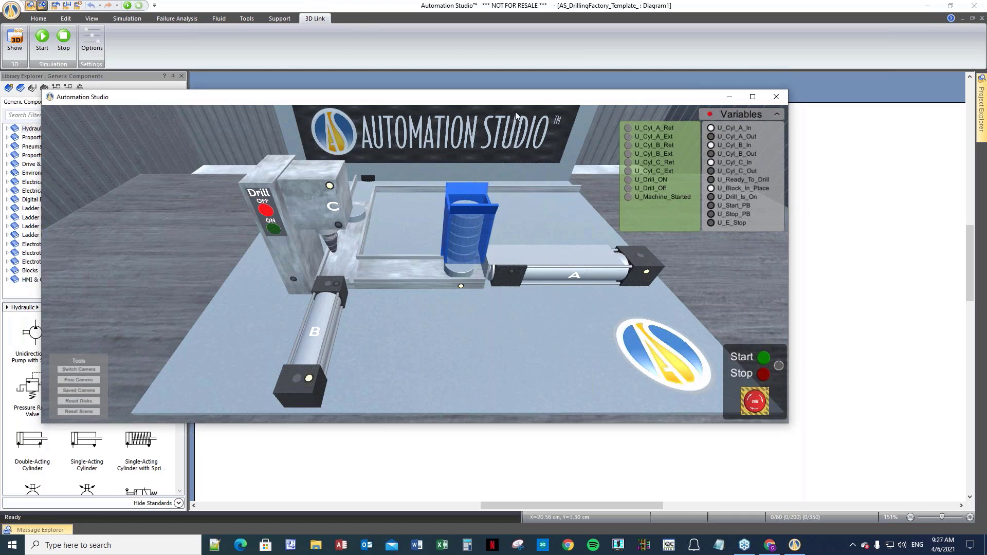
- Move the 3D window off the component library and display the Ladder for Allen-Bradley 5000 PLC components
left_click_drag(340, 102, 494, 112)
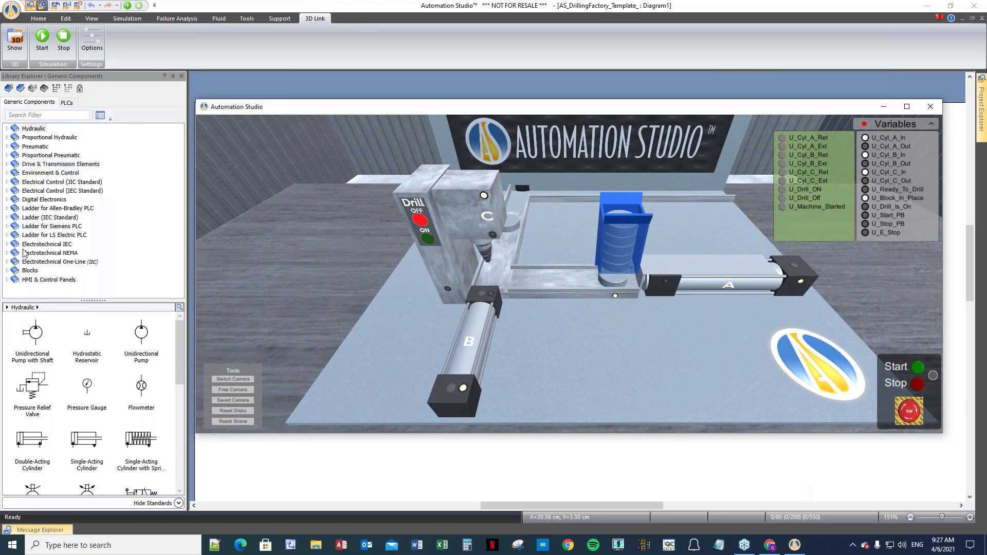
left_click(7, 208)
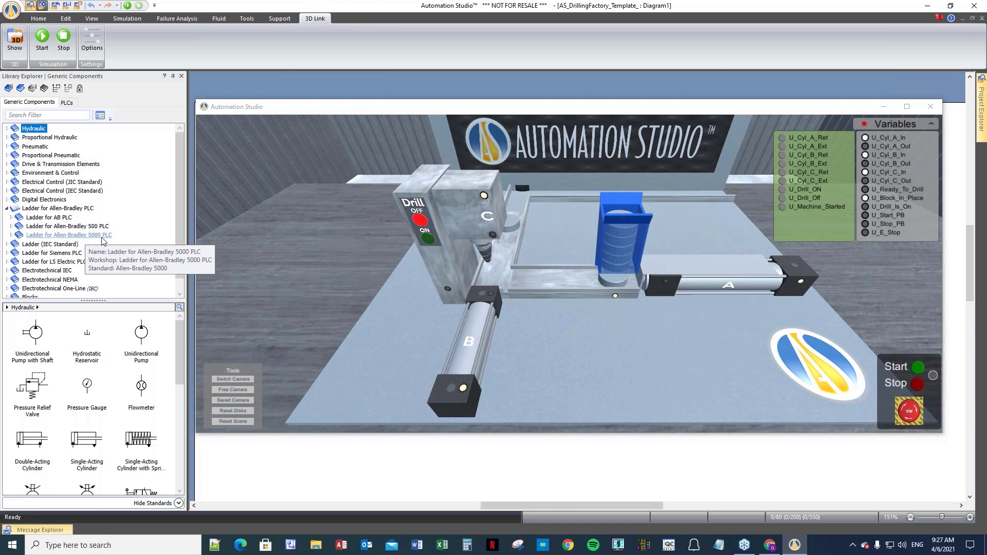
left_click(11, 235)
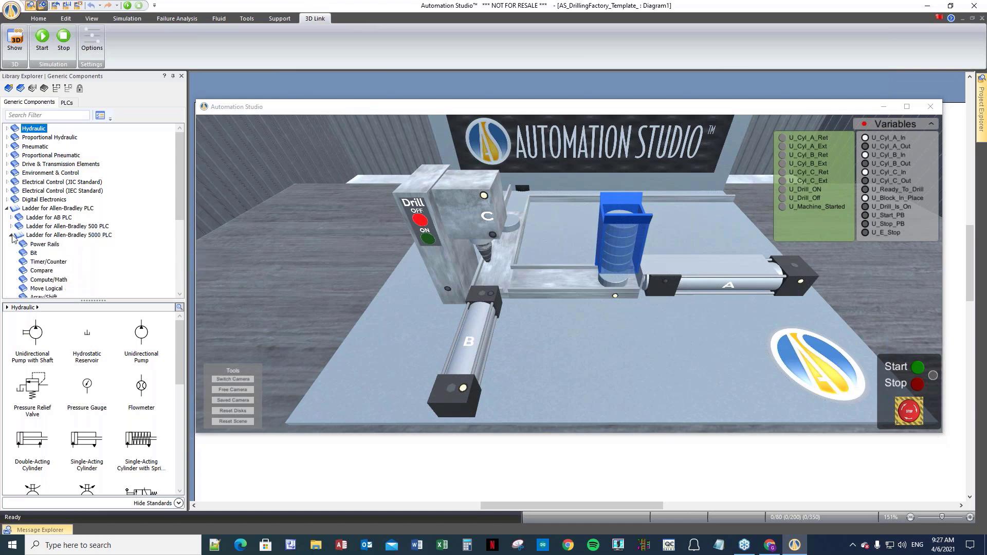
left_click_drag(181, 199, 174, 238)
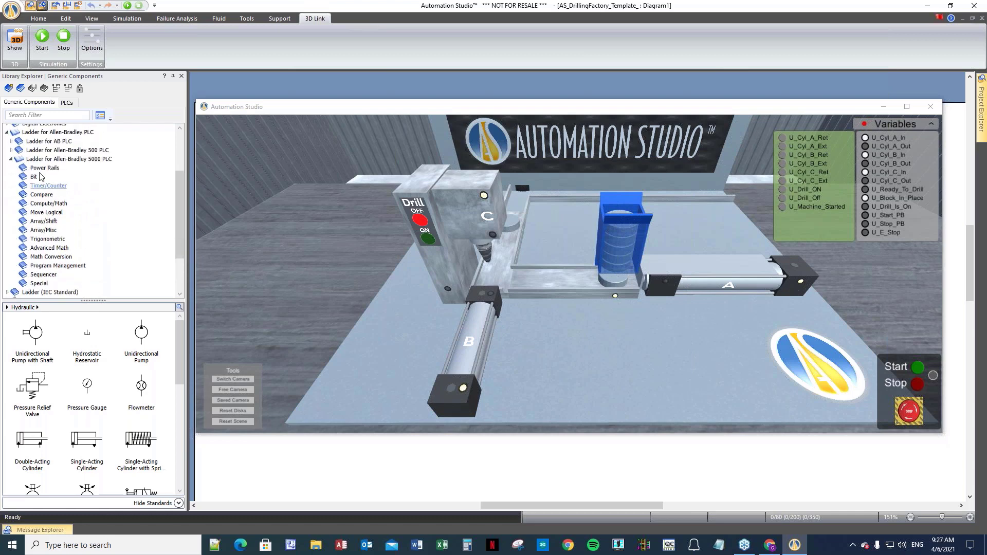
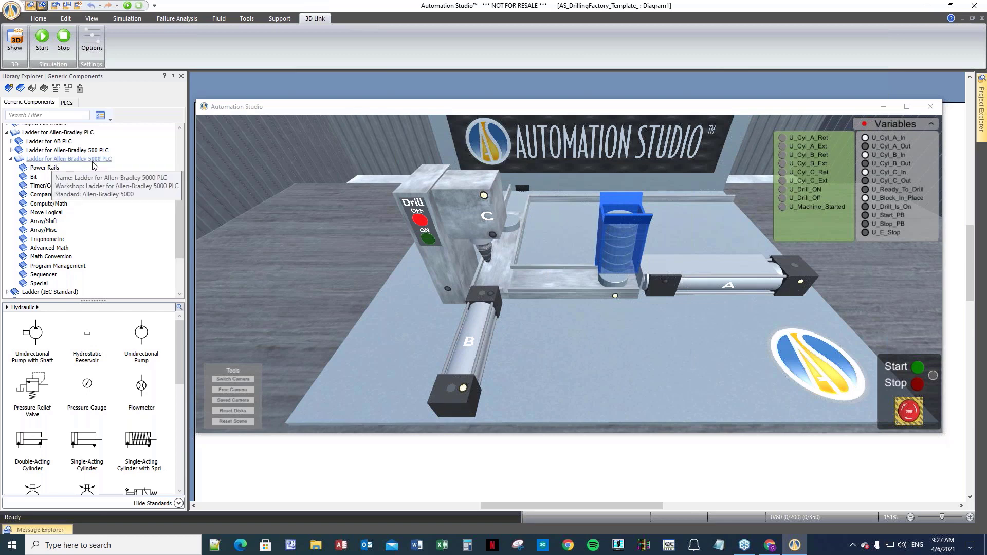
left_click(69, 159)
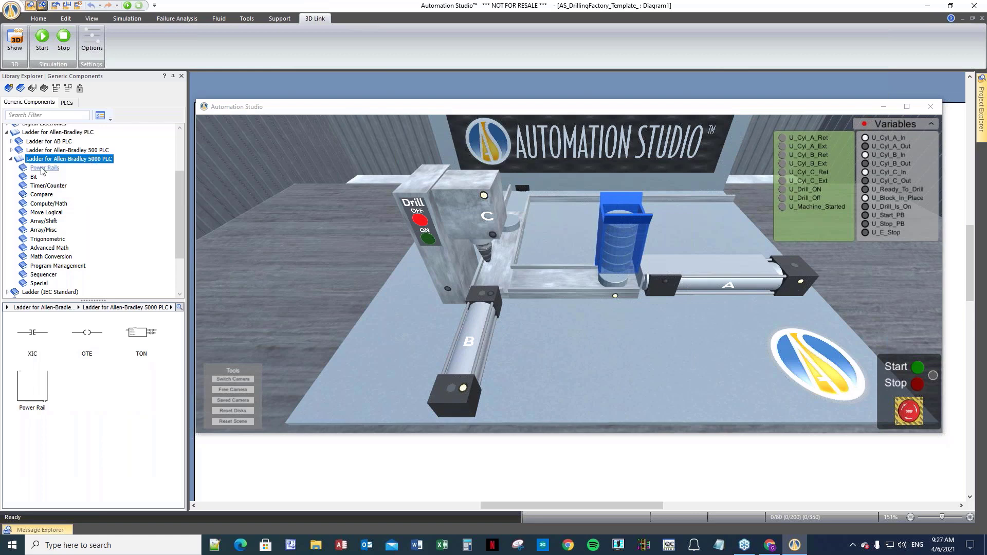
left_click_drag(519, 112, 455, 167)
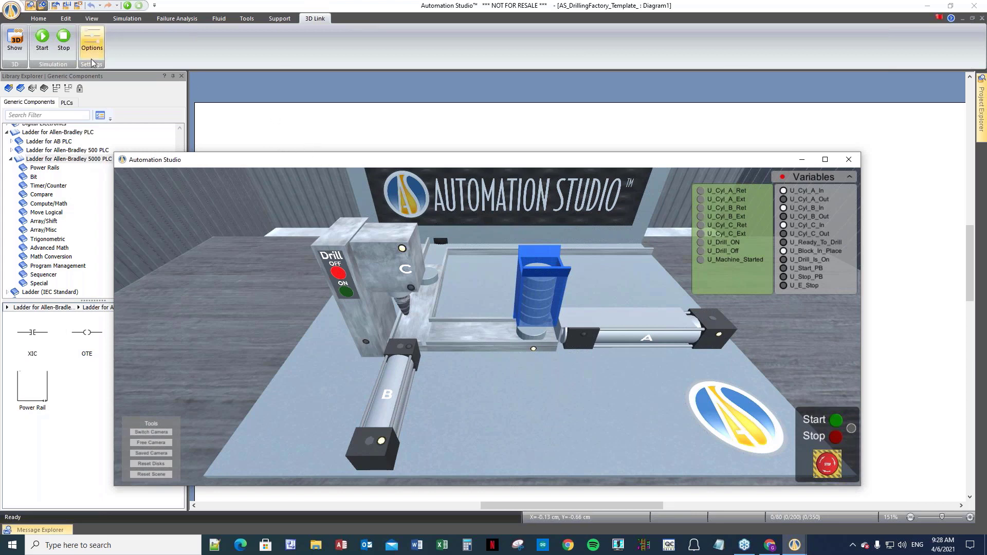
left_click(37, 20)
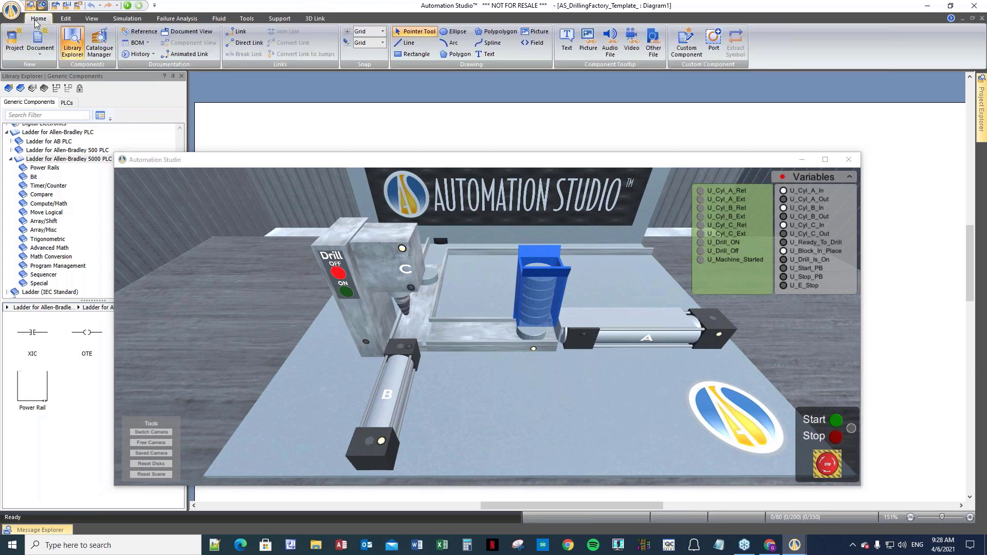
left_click(33, 56)
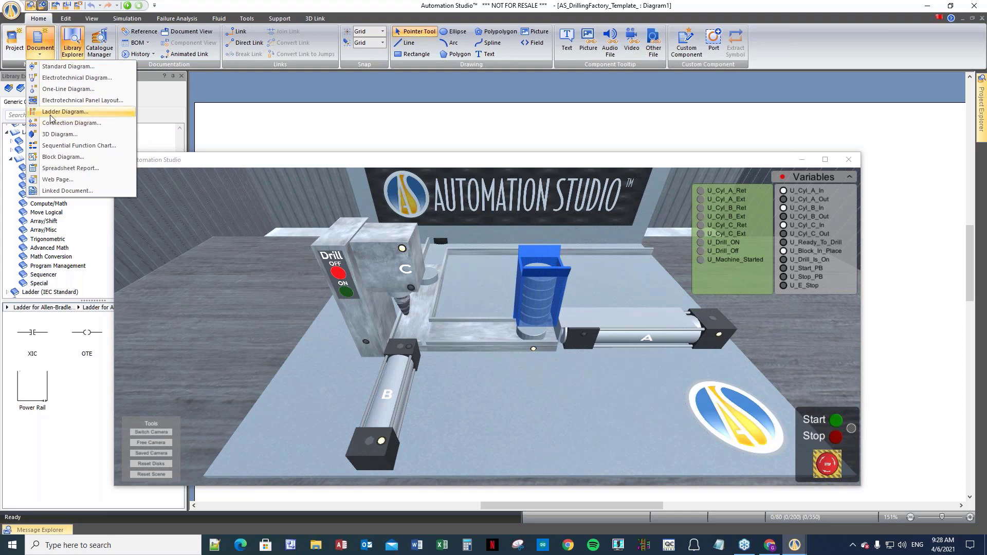
left_click(51, 118)
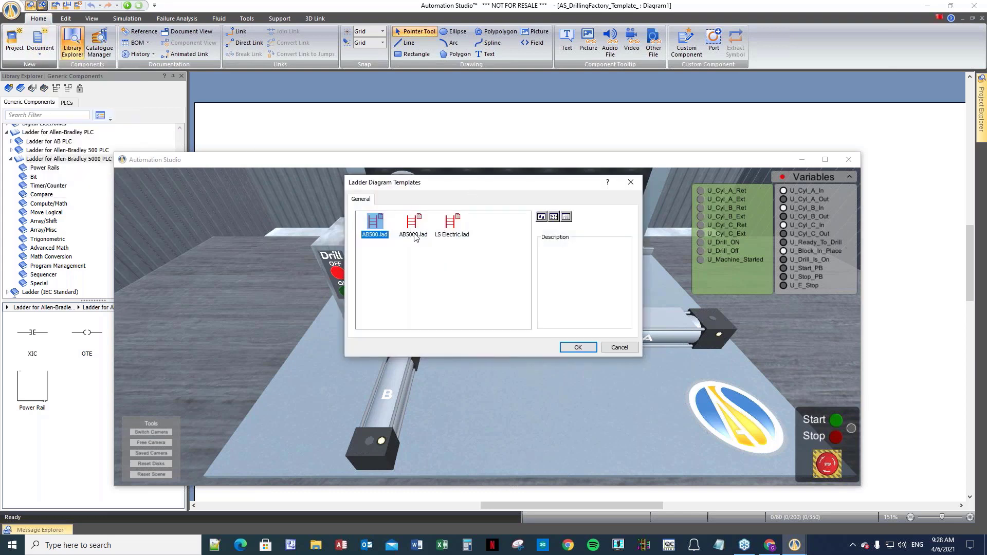
left_click(414, 226)
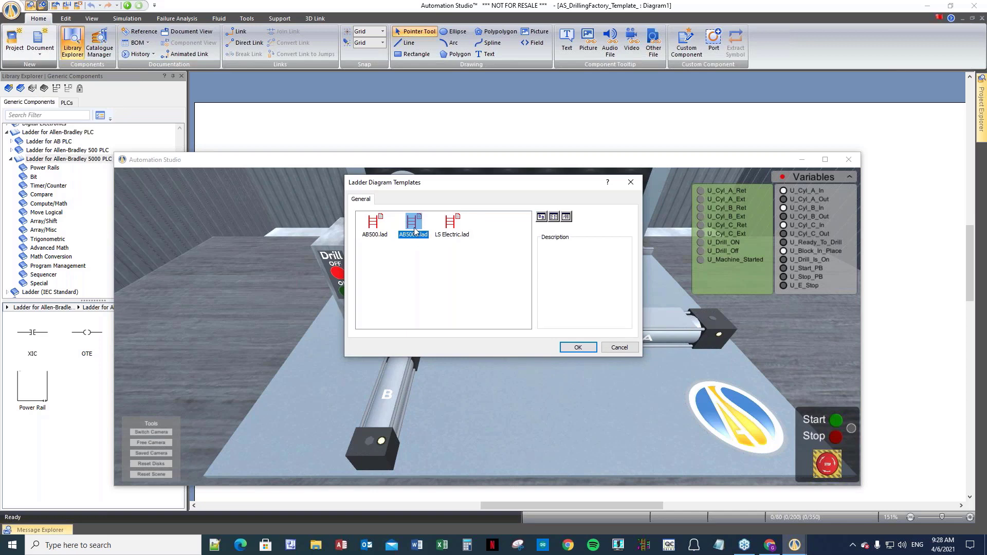
left_click(631, 183)
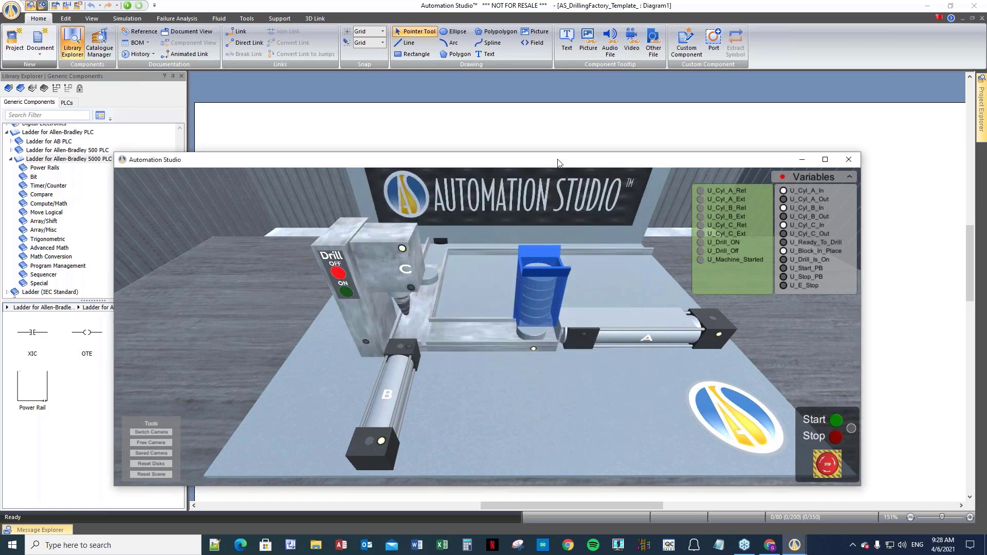
- Open the AS_DrillingFactory_Template_ project's properties and display its Automation settings for Ladder (new)
left_click_drag(849, 156, 710, 149)
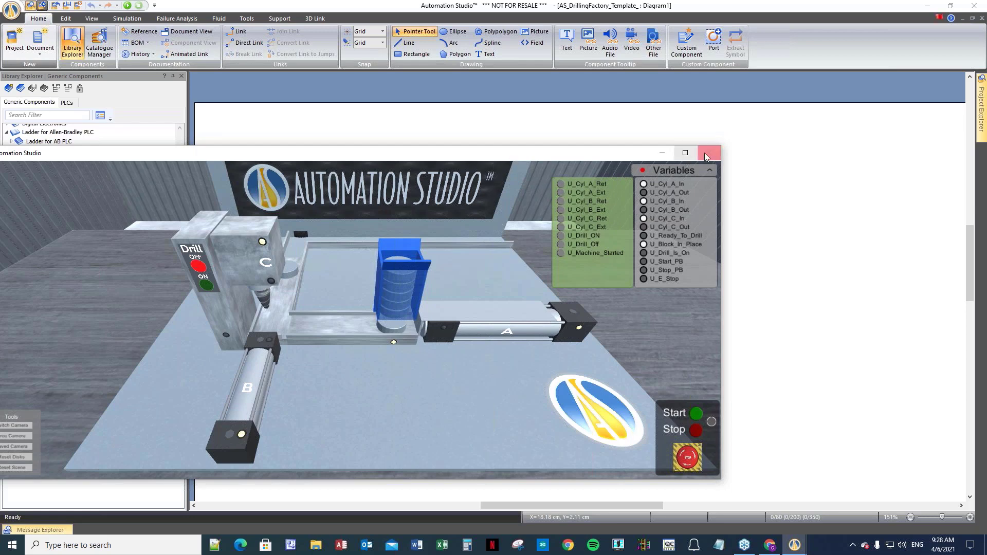
left_click(983, 103)
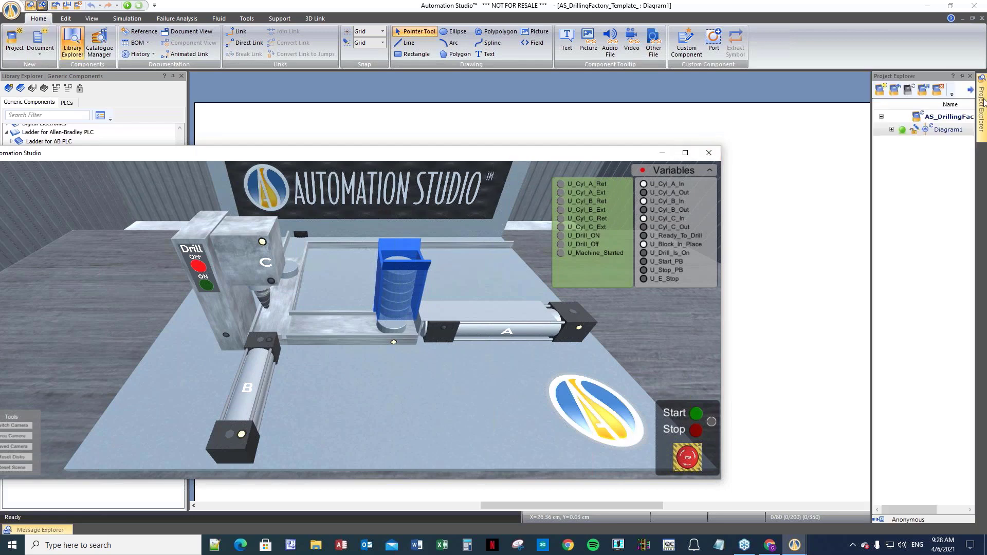
left_click(915, 83)
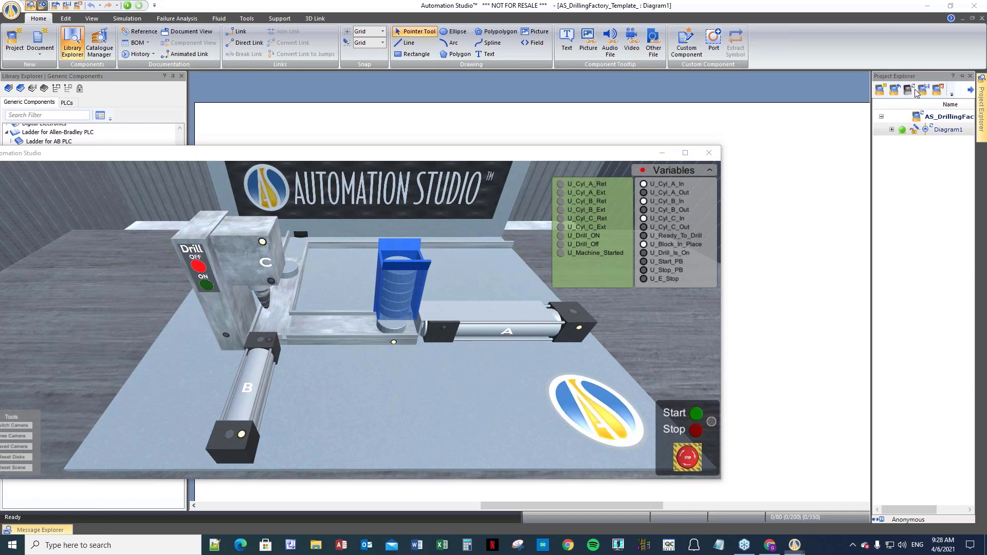
right_click(938, 122)
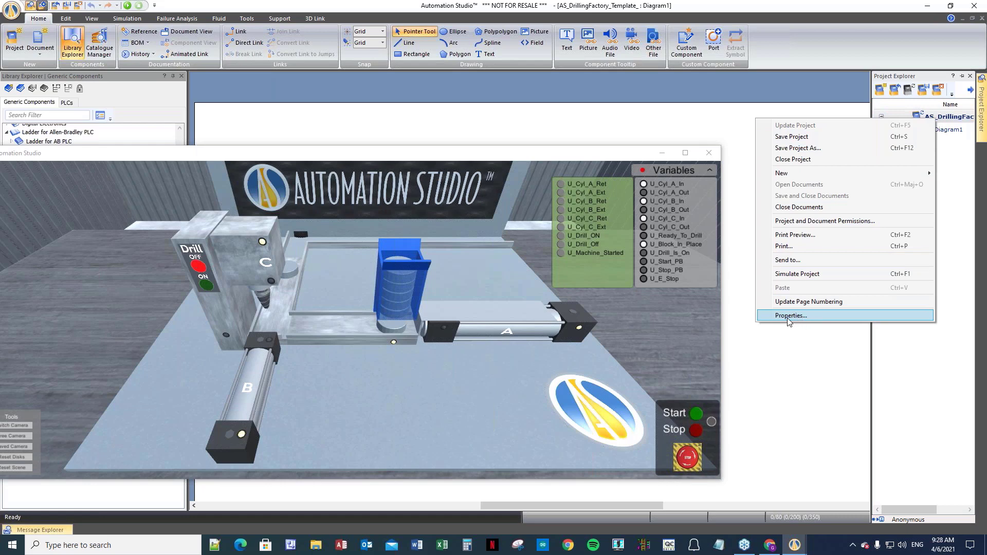
left_click(944, 121)
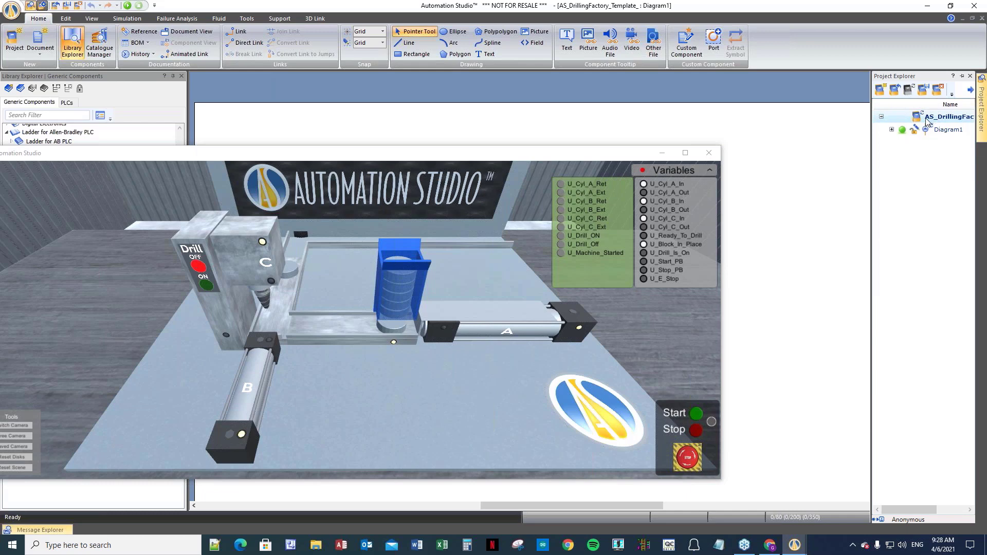
right_click(929, 121)
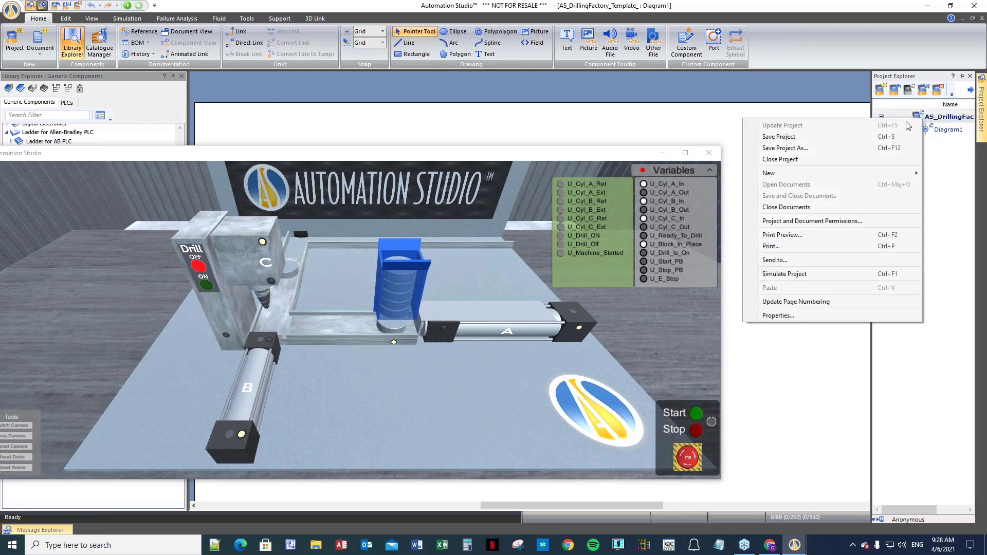
left_click(779, 316)
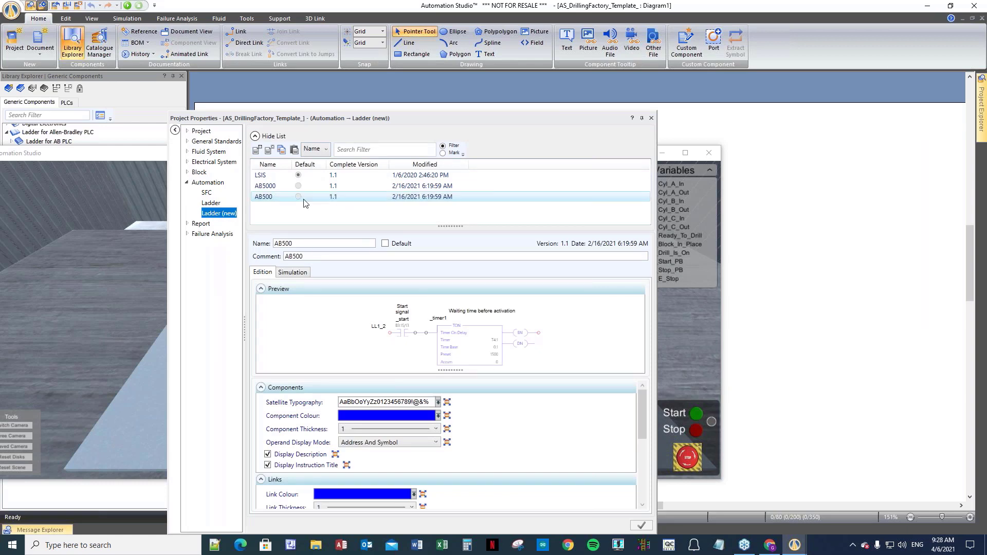
- Enable Access to Project Variables for the AB5000 ladder configuration, apply the change and close the project properties
left_click(266, 187)
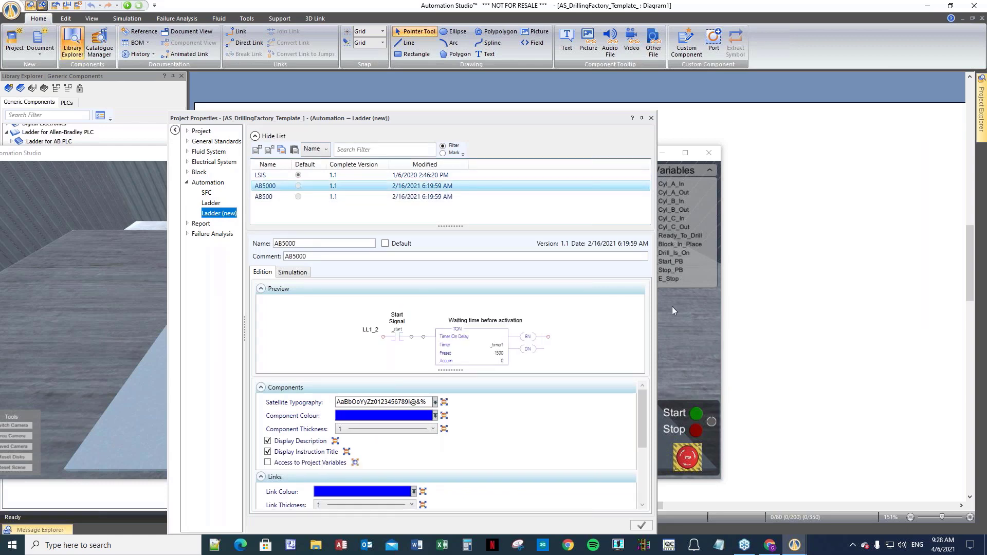
left_click_drag(428, 119, 451, 51)
left_click_drag(663, 347, 675, 315)
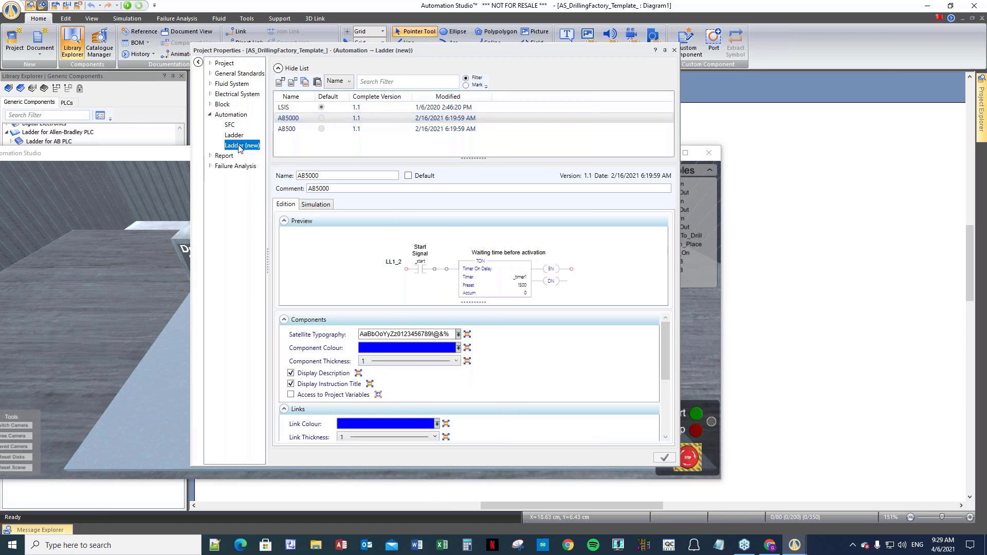
left_click(346, 121)
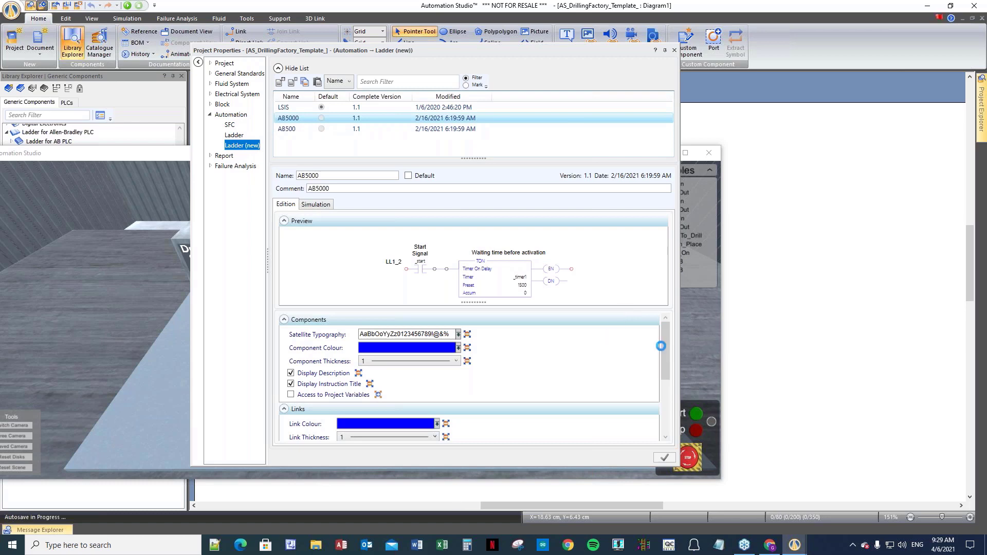
left_click(291, 396)
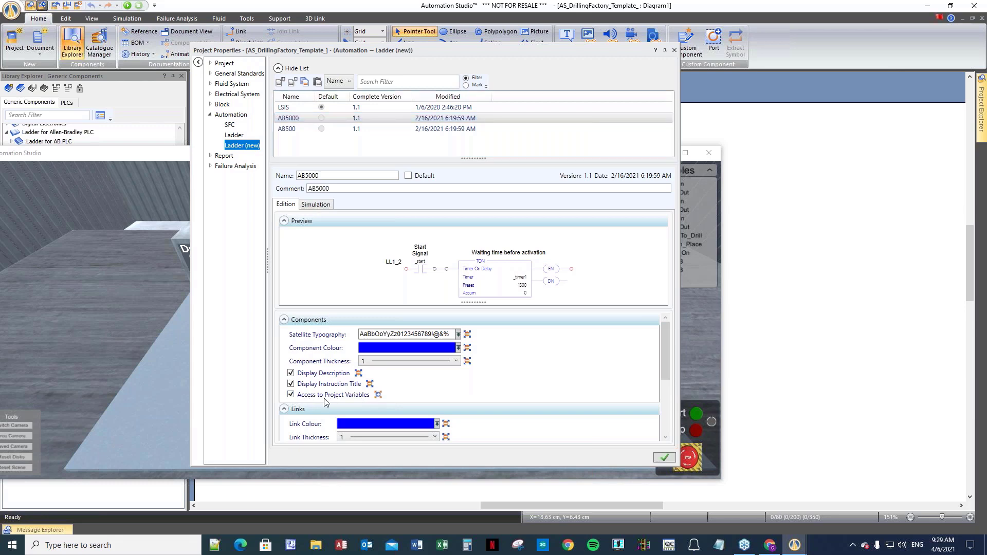
left_click(663, 457)
left_click(675, 52)
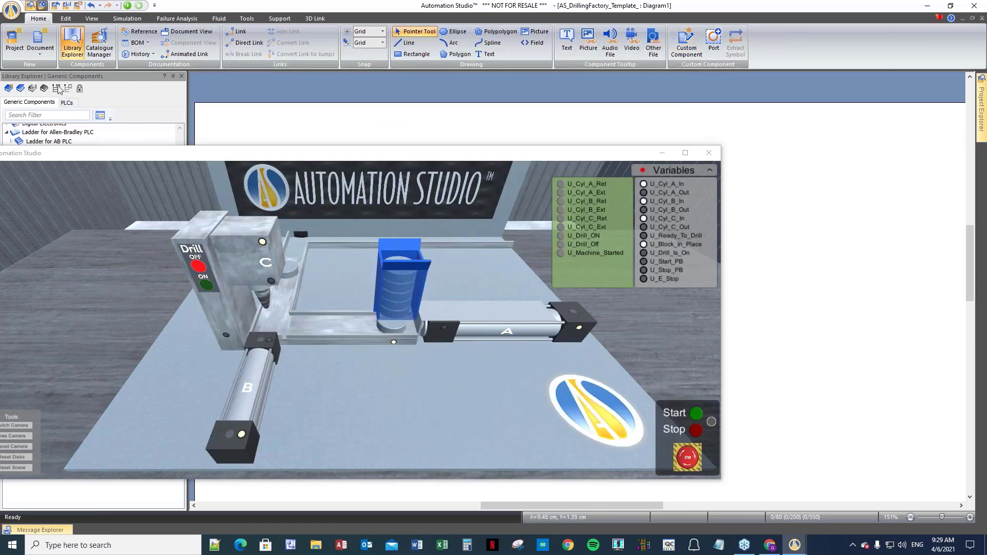
- Create a new ladder diagram in the project from the AB5000.lad template
left_click(41, 50)
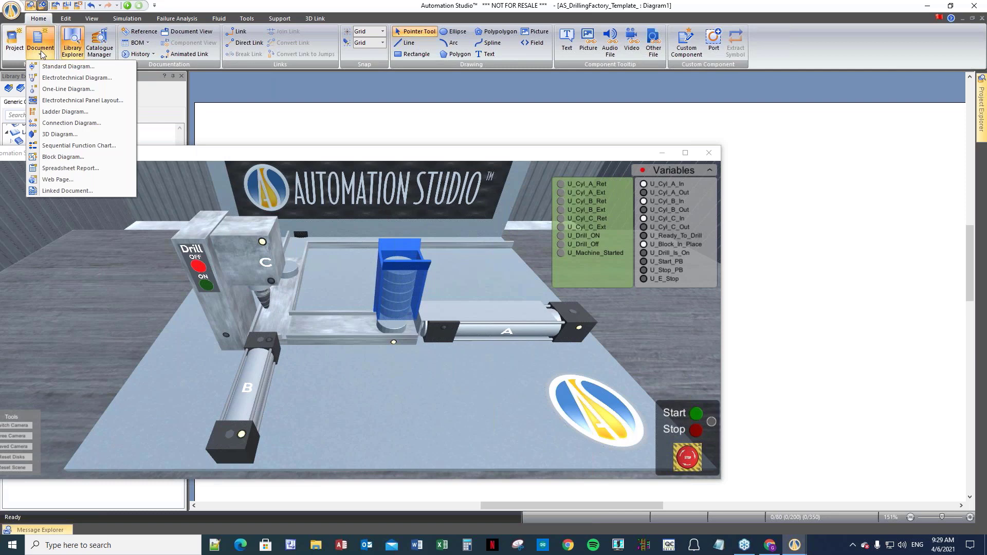
left_click(49, 116)
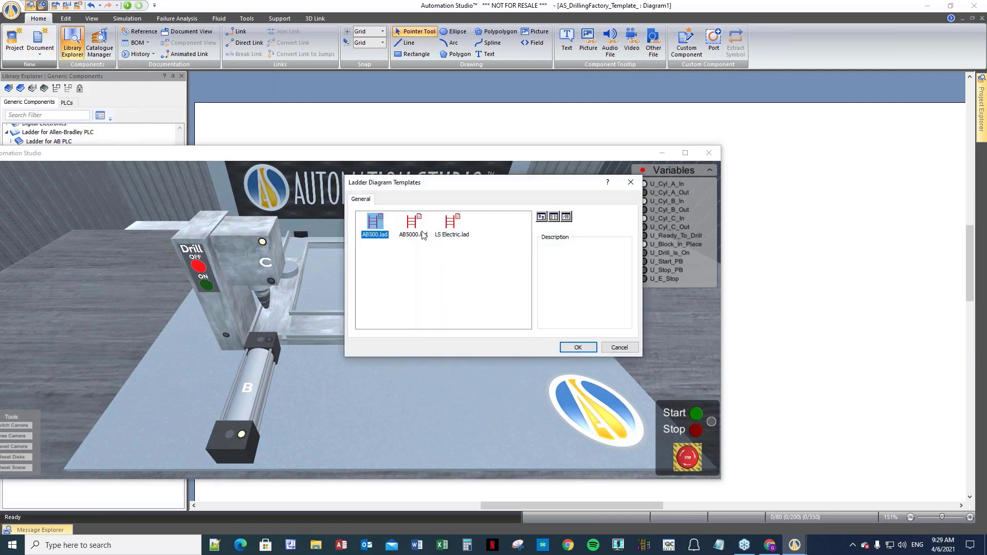
left_click(414, 232)
left_click(578, 348)
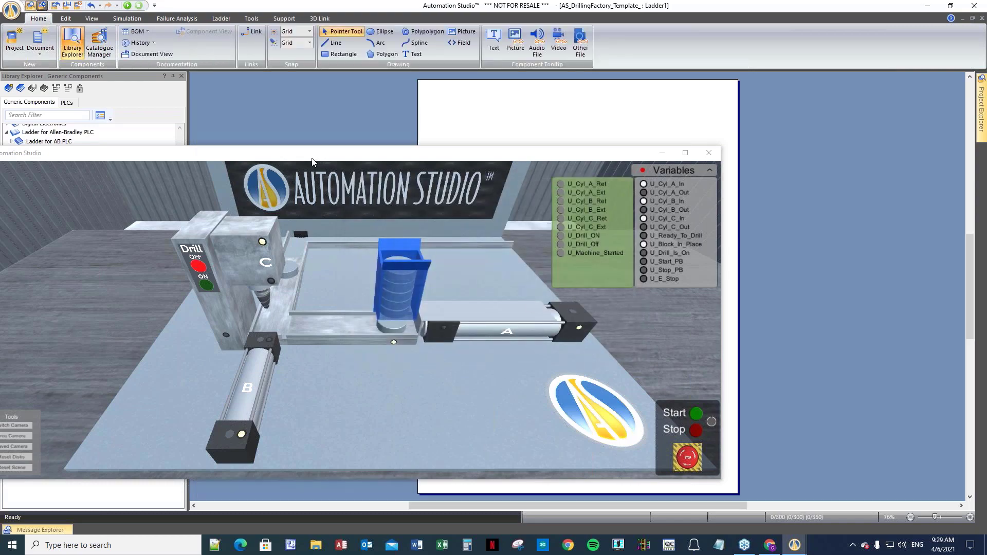
- Move the 3D window aside, place a Power Rail near the top of the ladder page and enlarge it to most of the page width
left_click_drag(381, 160, 895, 157)
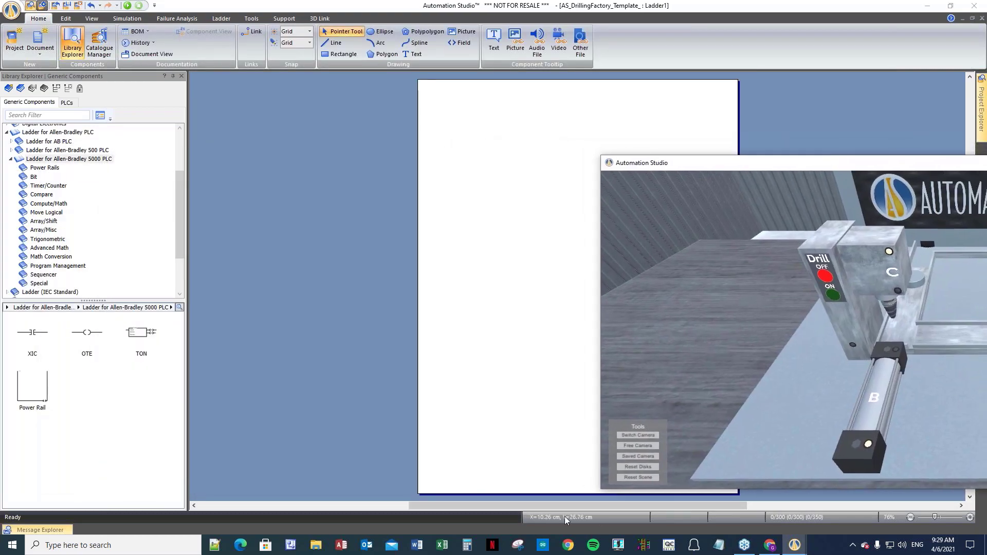
left_click_drag(527, 504, 611, 508)
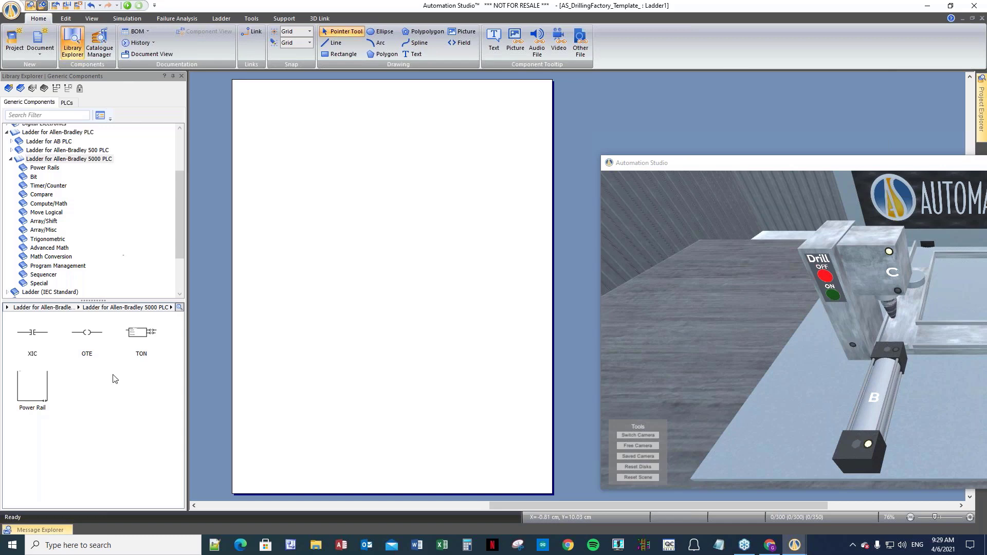
left_click_drag(45, 389, 326, 108)
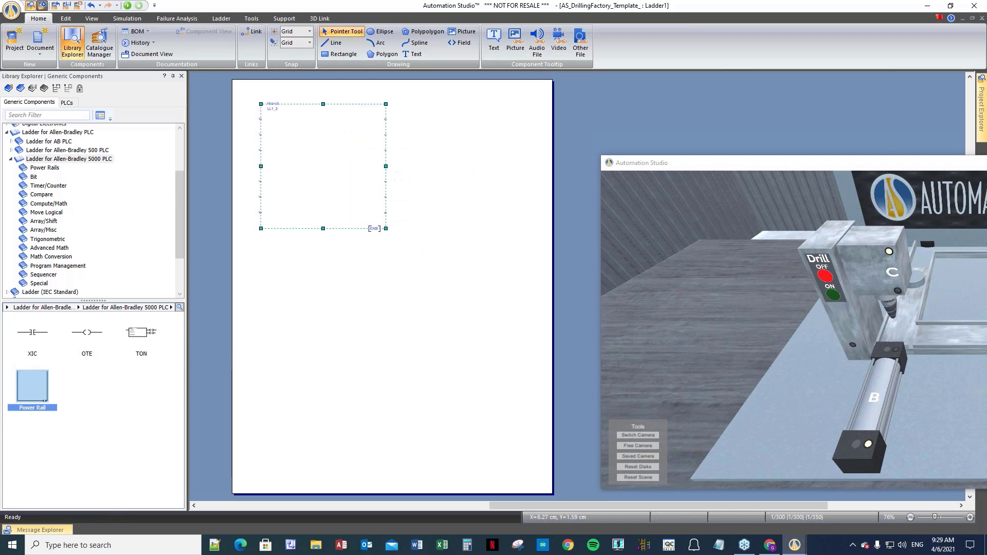
left_click_drag(385, 167, 526, 176)
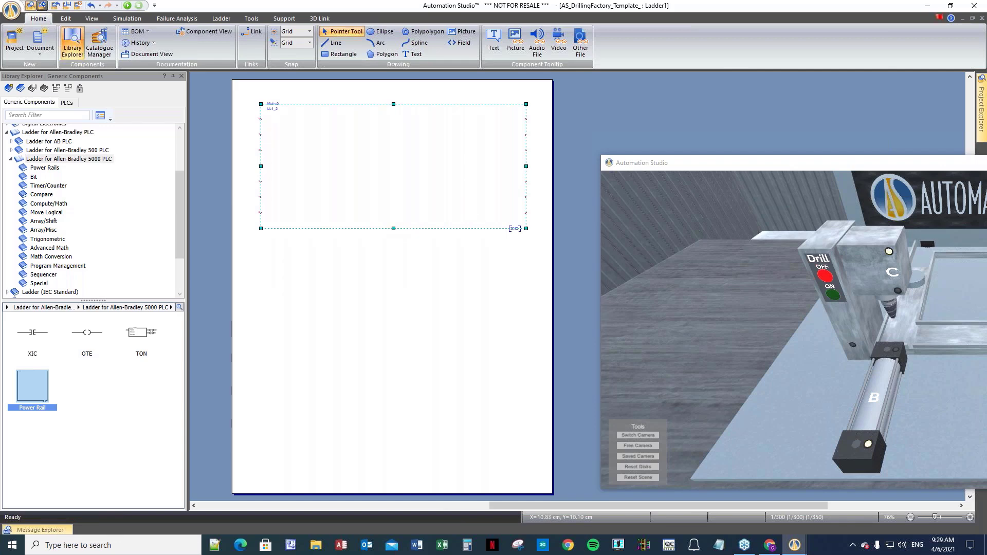
left_click_drag(393, 231, 393, 369)
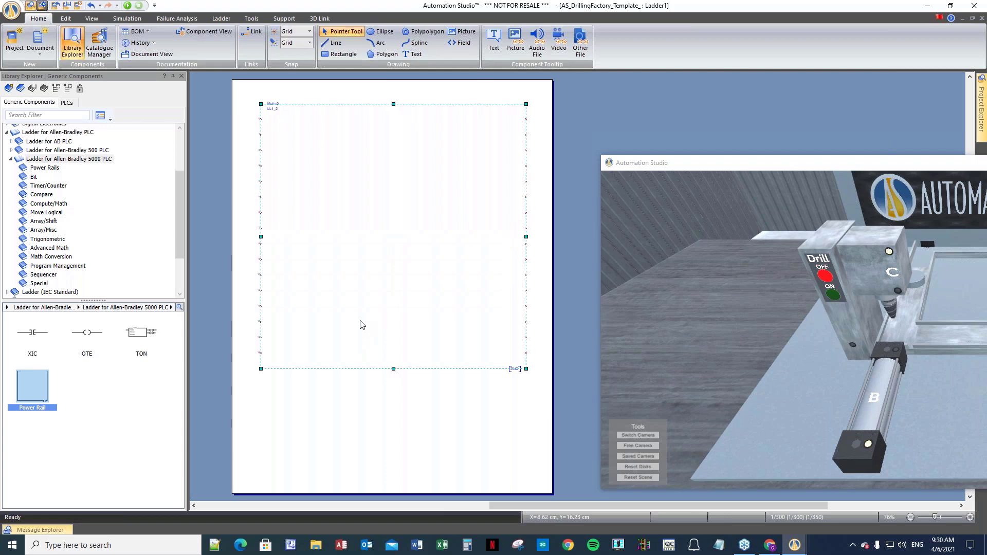
- Arrange the 3D window below the top of the power rail and place an XIC contact on its first rung
scroll(360, 325, "up", 2)
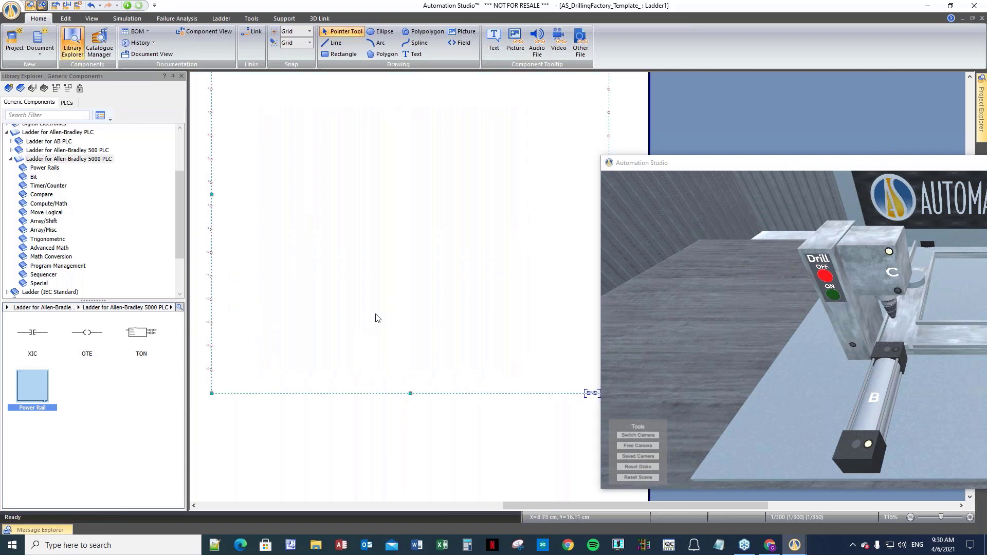
left_click(822, 164)
left_click_drag(810, 166, 353, 387)
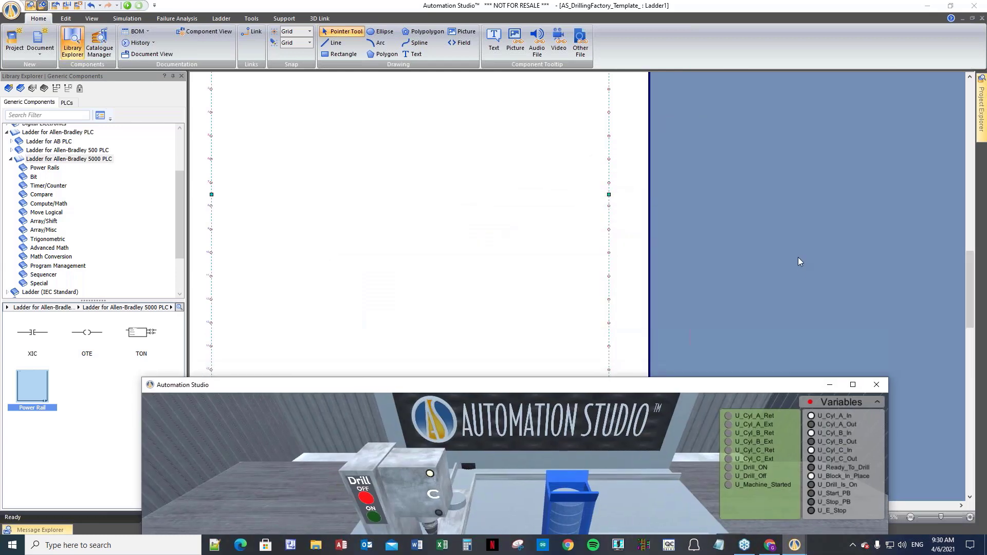
left_click_drag(971, 284, 974, 253)
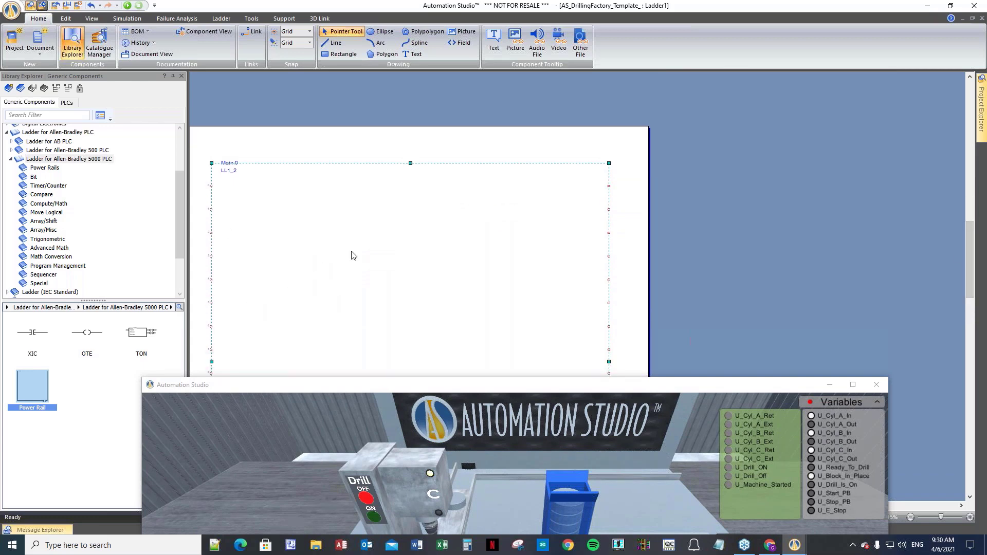
left_click_drag(451, 387, 357, 130)
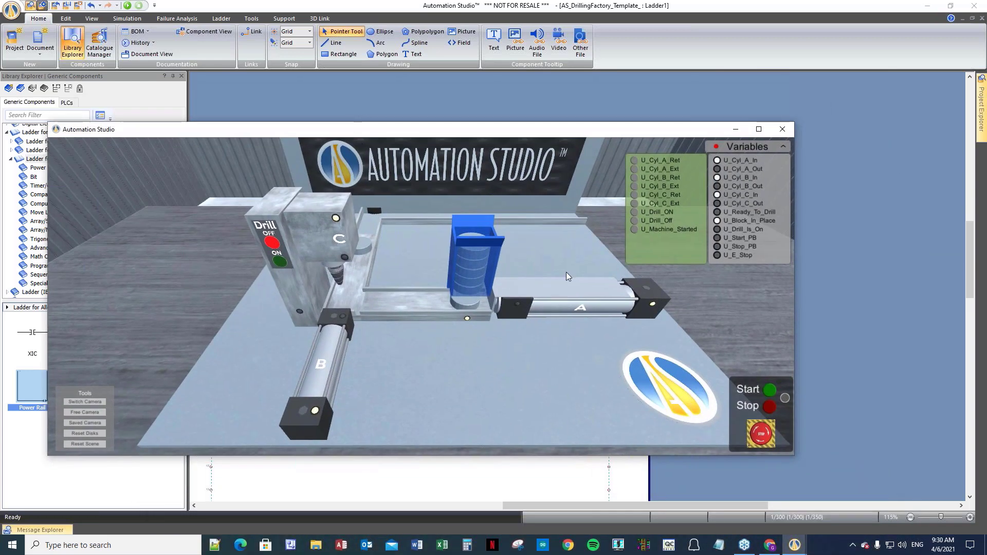
left_click(772, 392)
left_click_drag(385, 134, 571, 270)
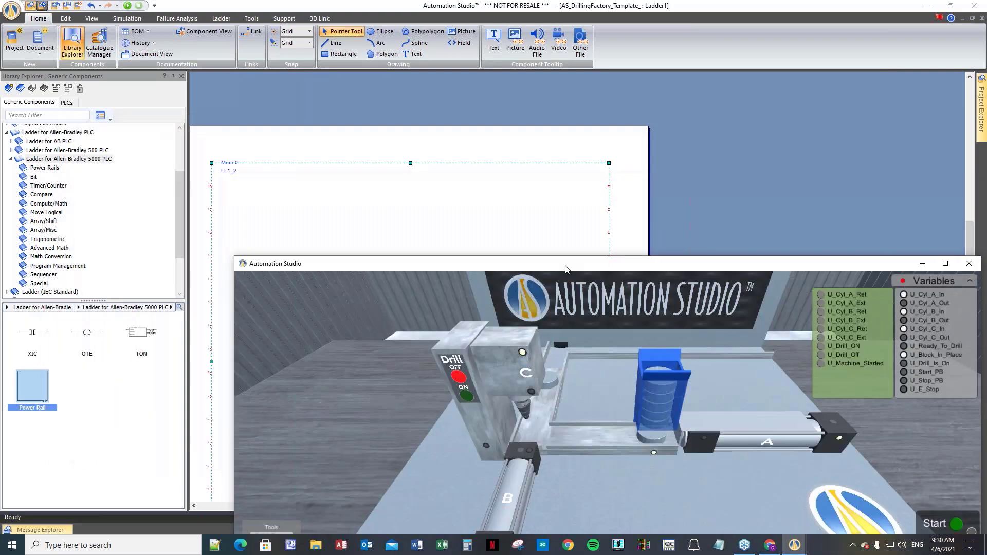
left_click_drag(33, 336, 242, 186)
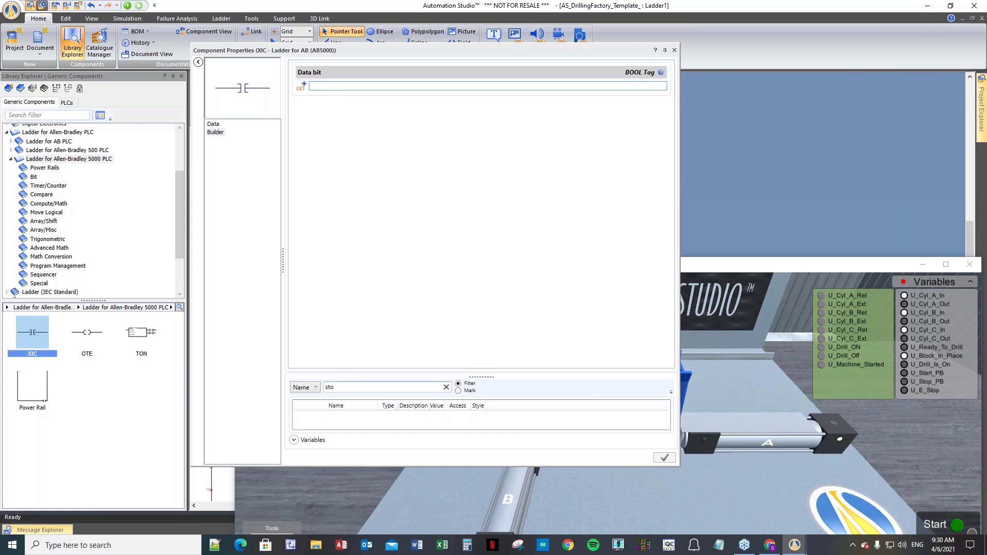
- Enlarge the variable list in the XIC contact's properties and filter it by name for U_
left_click_drag(338, 388, 325, 388)
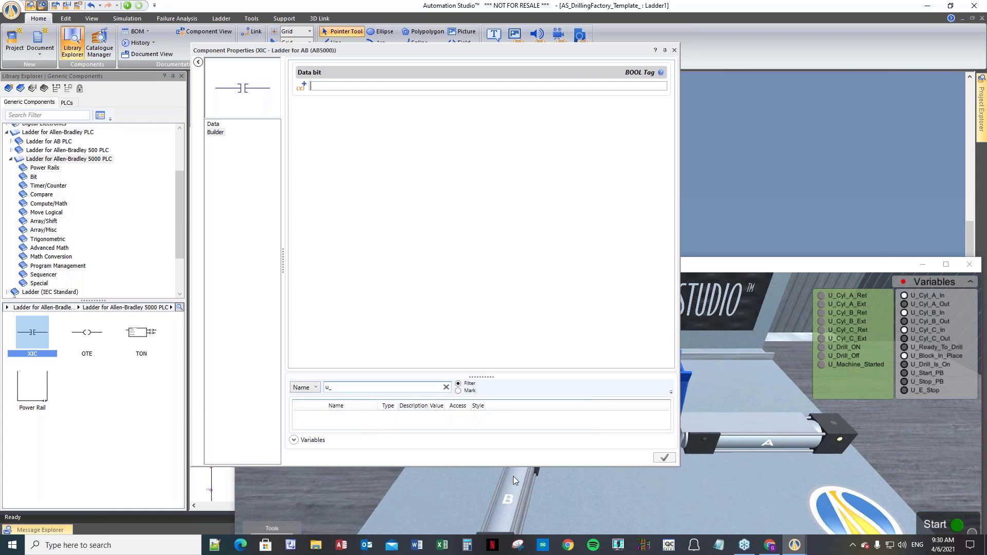
left_click(293, 441)
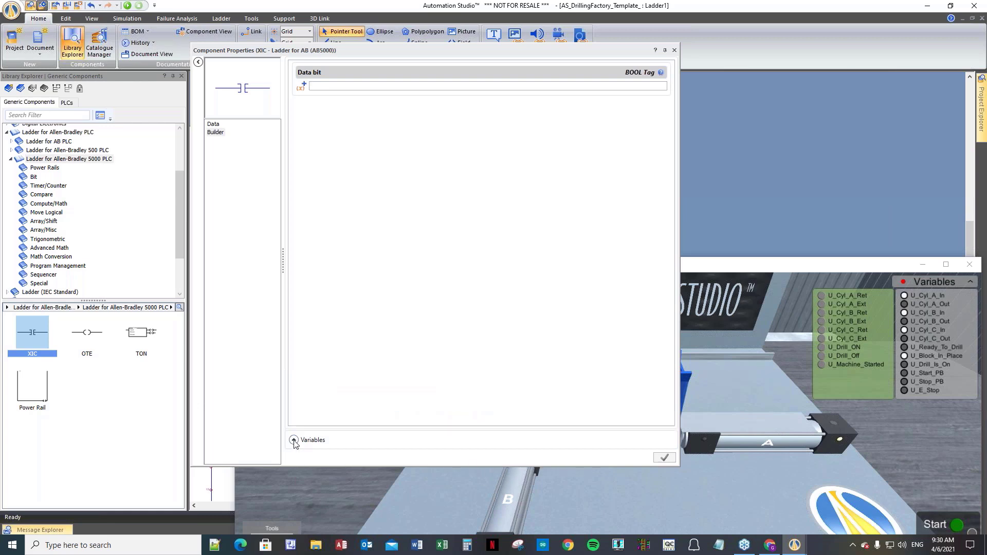
left_click(293, 441)
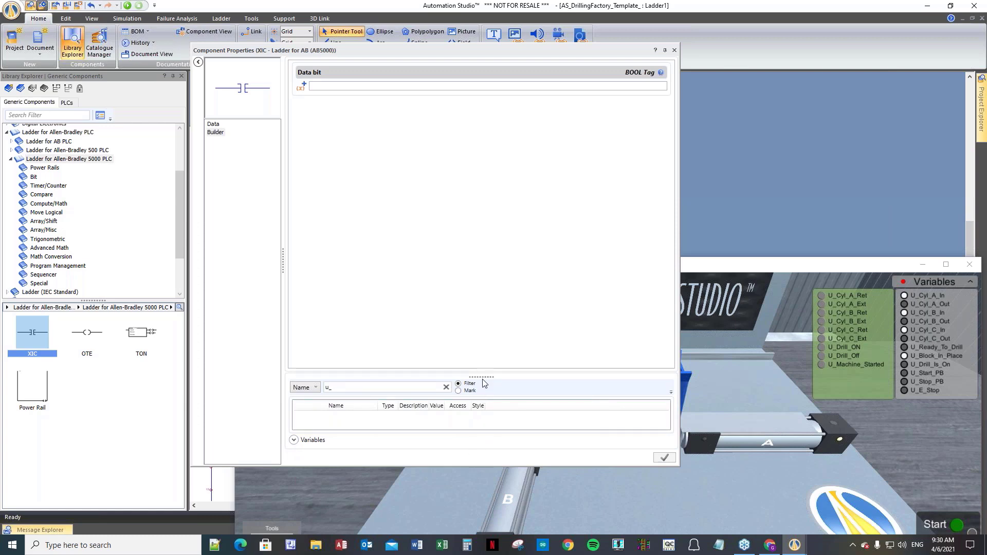
left_click_drag(483, 379, 484, 262)
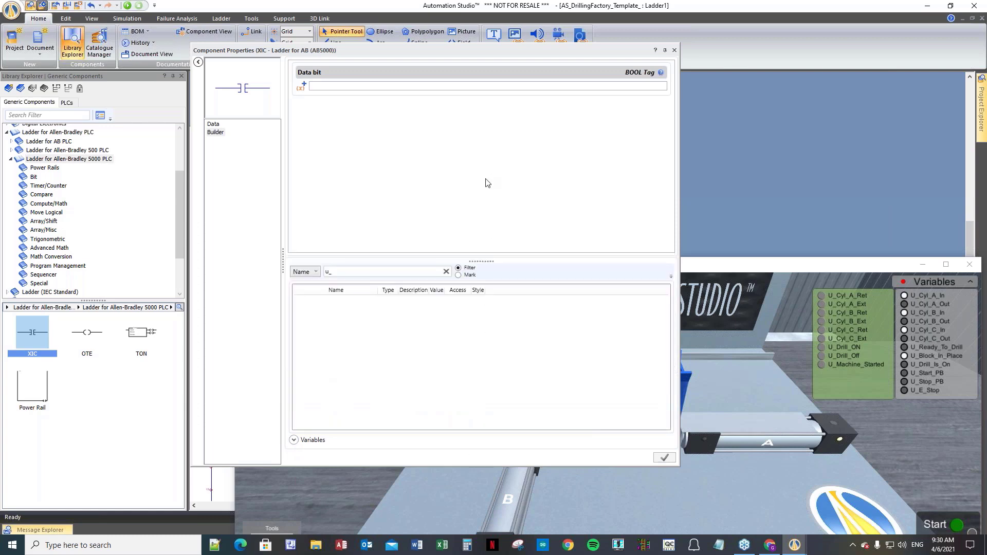
left_click(317, 273)
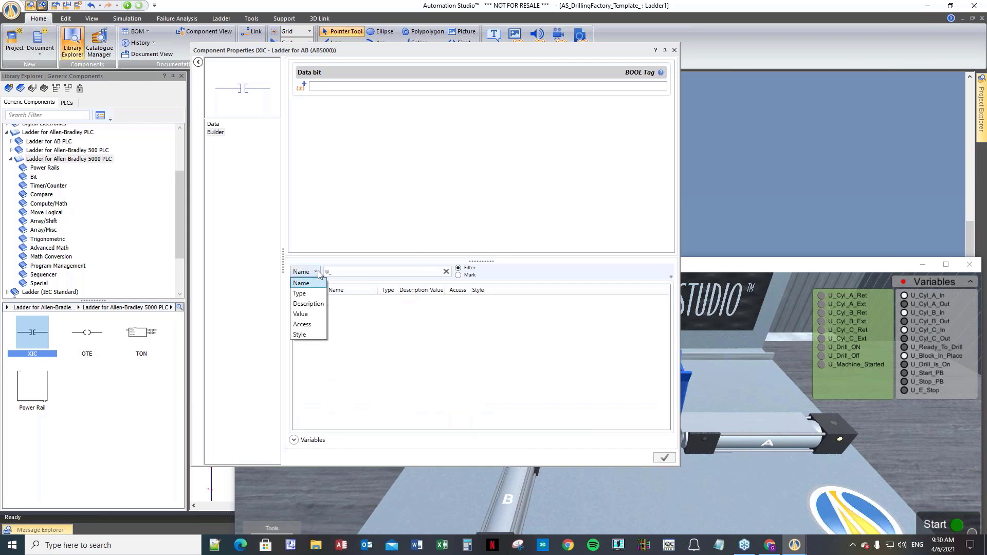
left_click(307, 285)
left_click(446, 273)
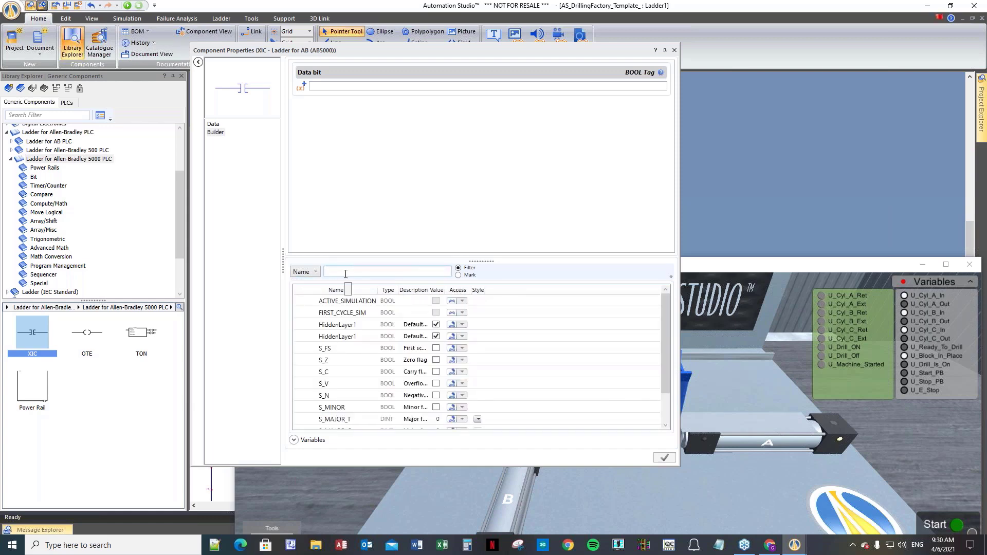
type("U_")
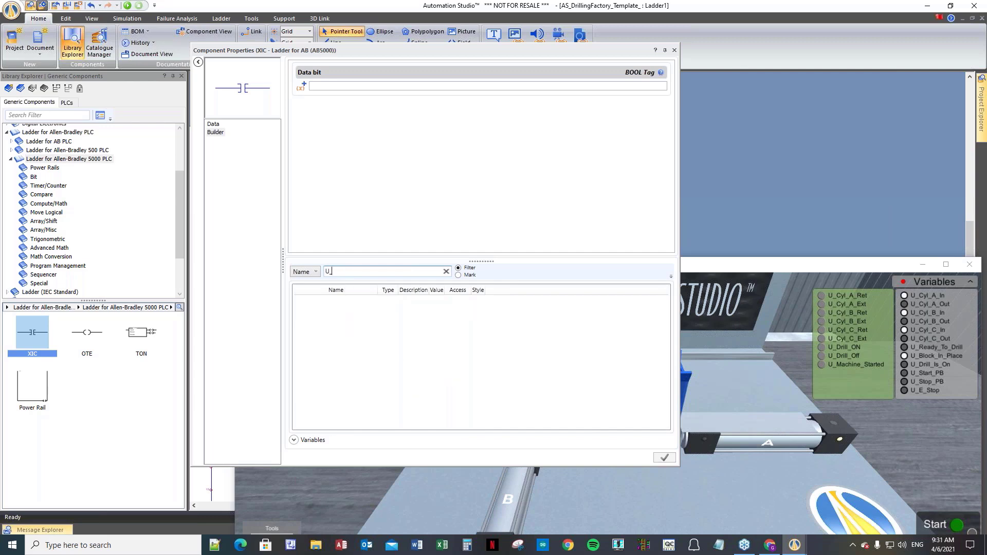
left_click(314, 271)
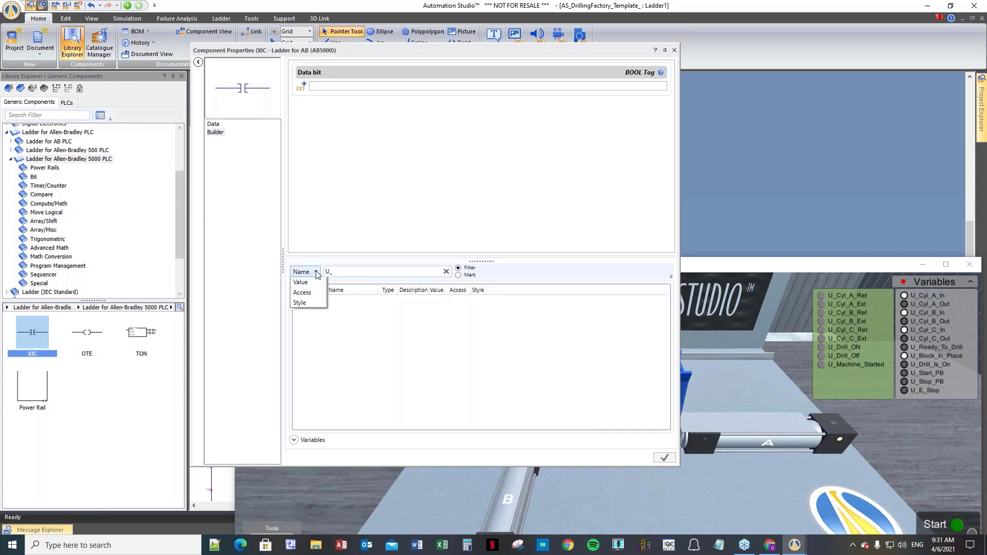
left_click(402, 316)
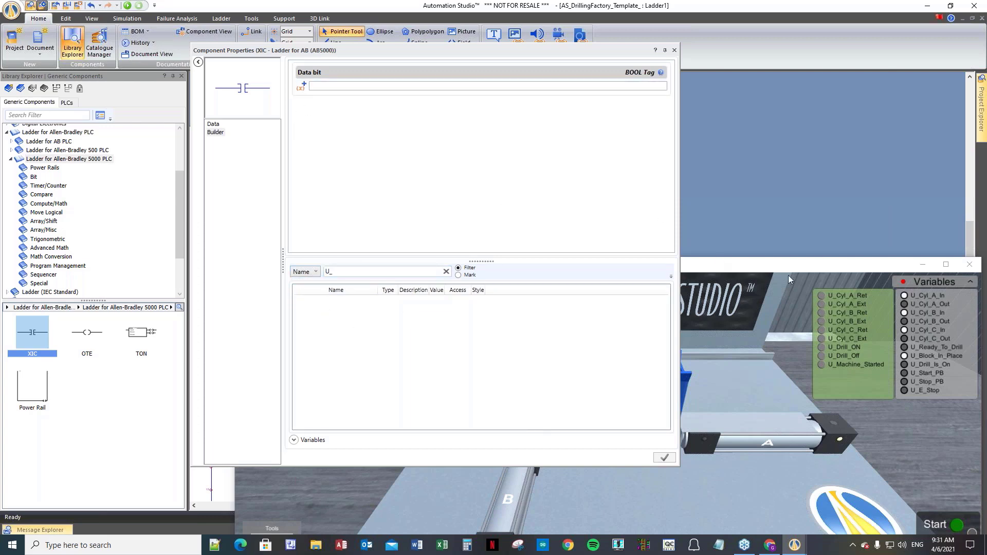
- Filter the XIC contact's variables by the name U, look through the list and close the contact's properties
left_click(776, 267)
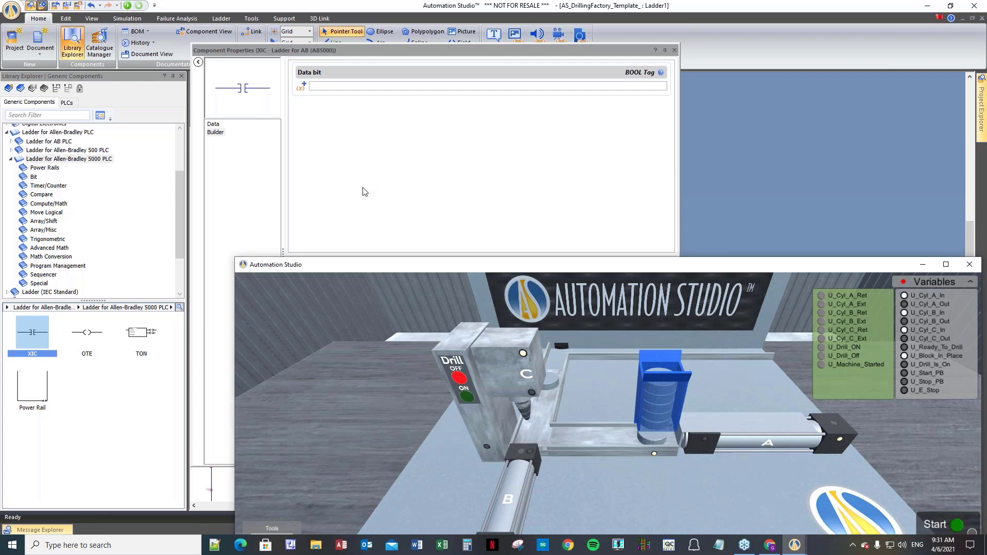
left_click(337, 198)
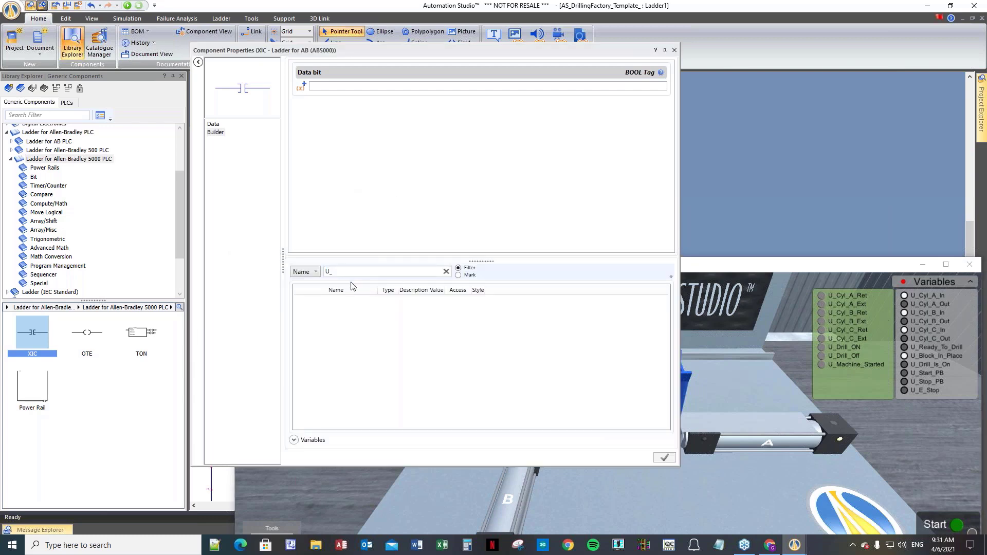
left_click(335, 273)
left_click(446, 271)
type("U")
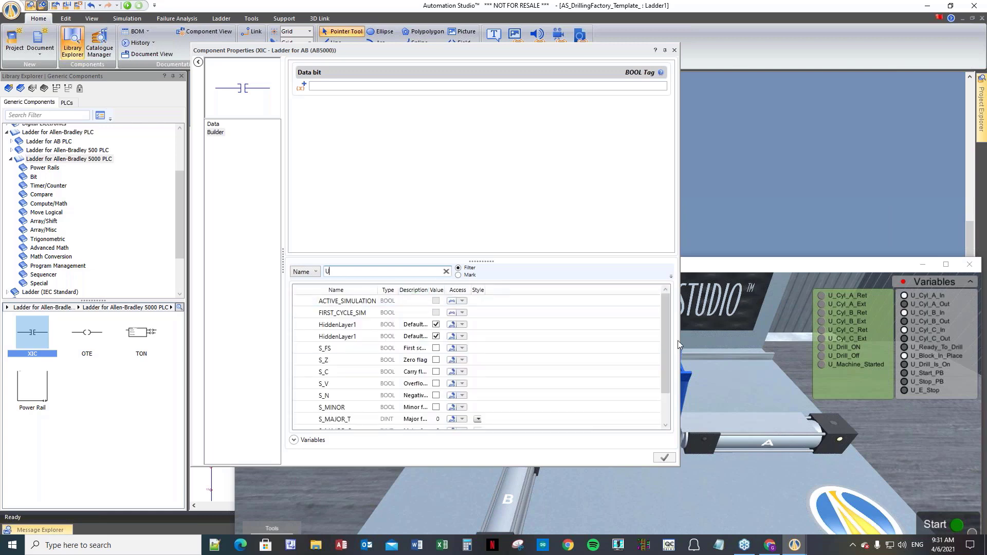
left_click_drag(669, 370, 669, 399)
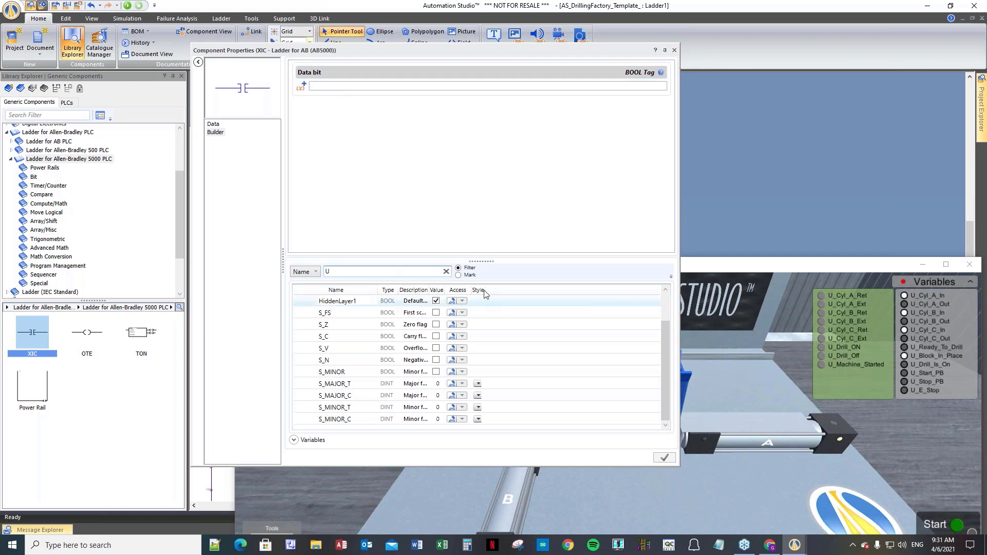
left_click(674, 51)
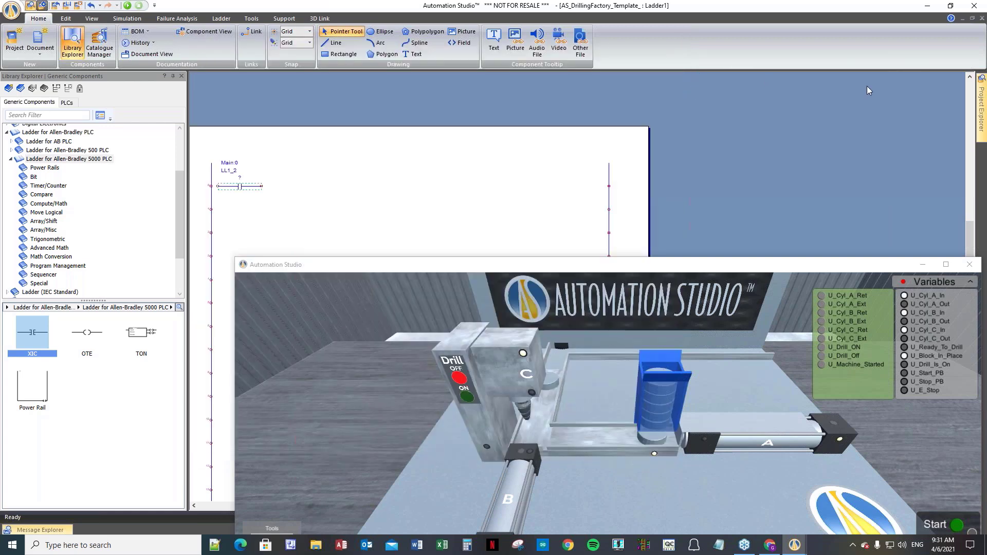
- Check the Access to Project Variables option of the AB5000 ladder configuration in the project properties, then close them
mouse_move(983, 113)
left_click(920, 119)
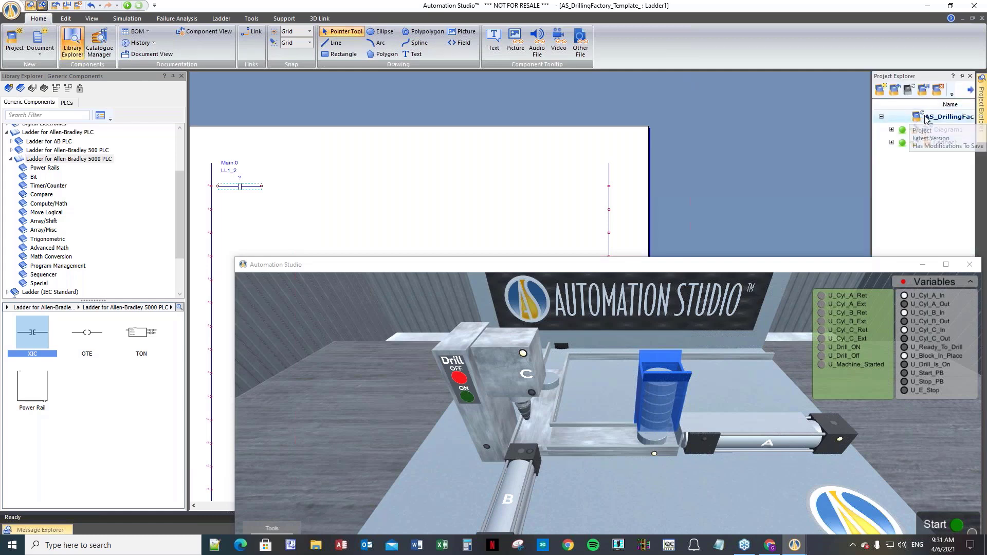
right_click(920, 119)
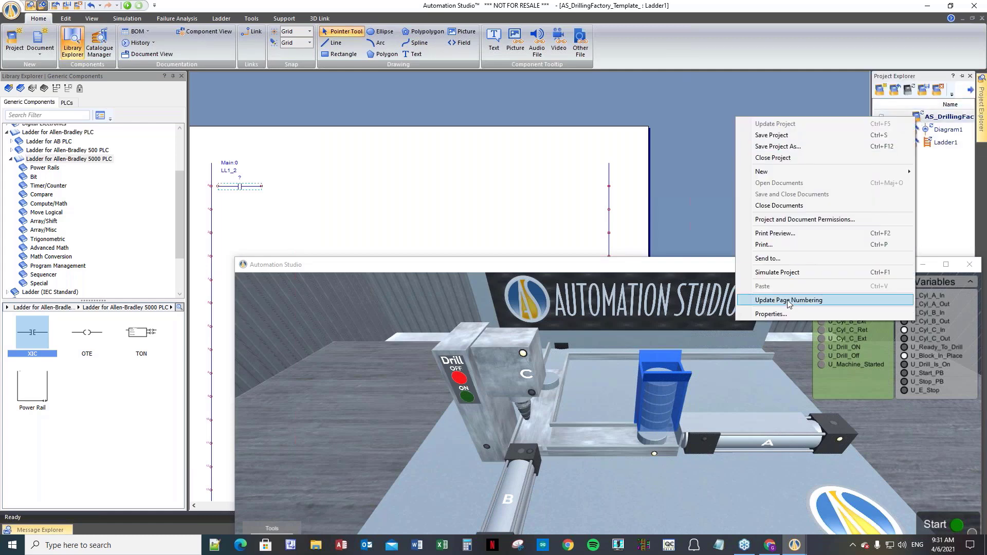
left_click(774, 314)
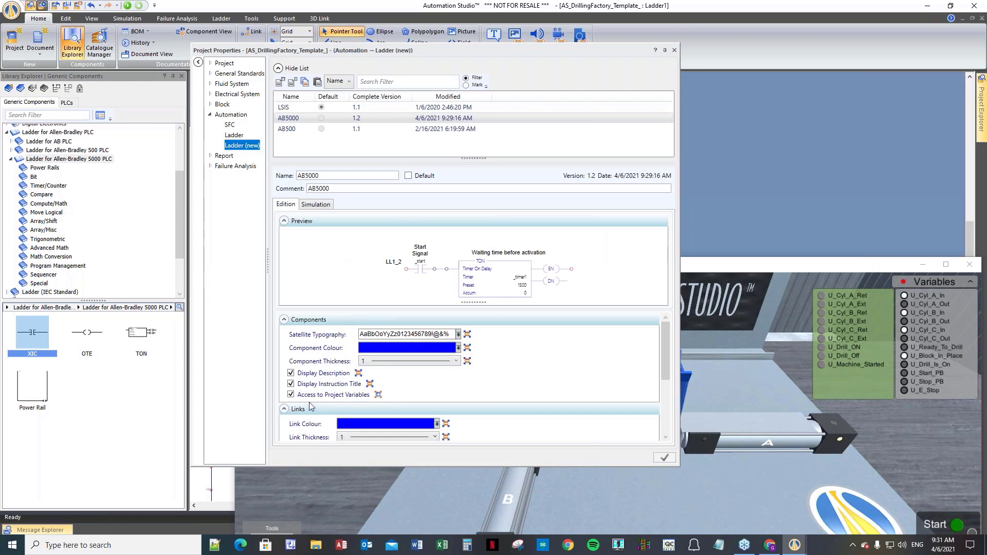
left_click(675, 51)
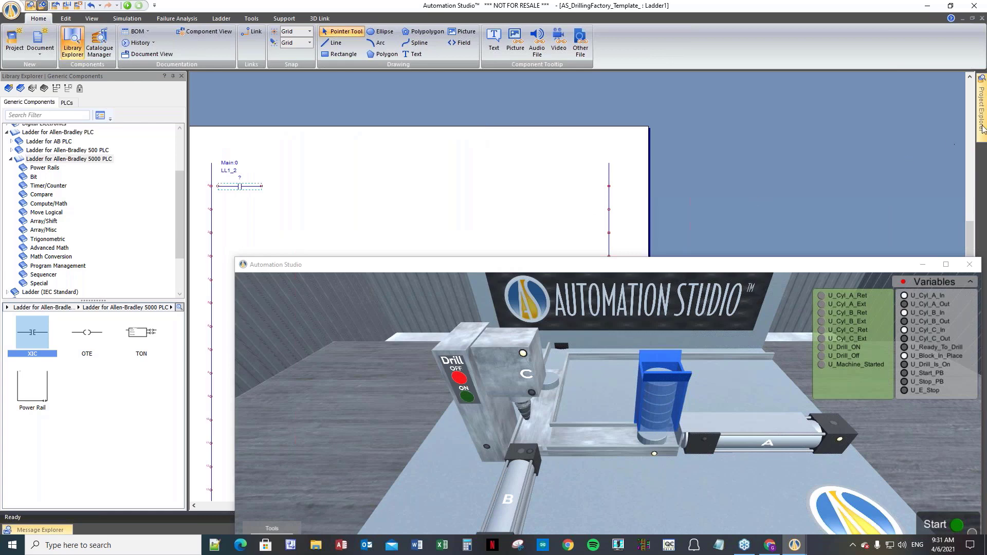
- Search the XIC contact's variables again for names containing U_ and close its properties
double_click(241, 187)
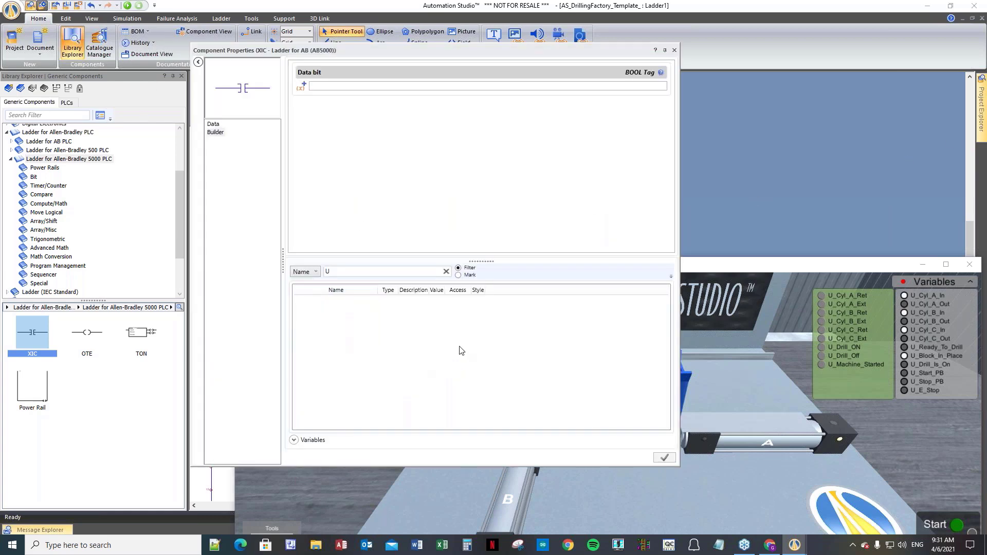
left_click(344, 271)
left_click(315, 271)
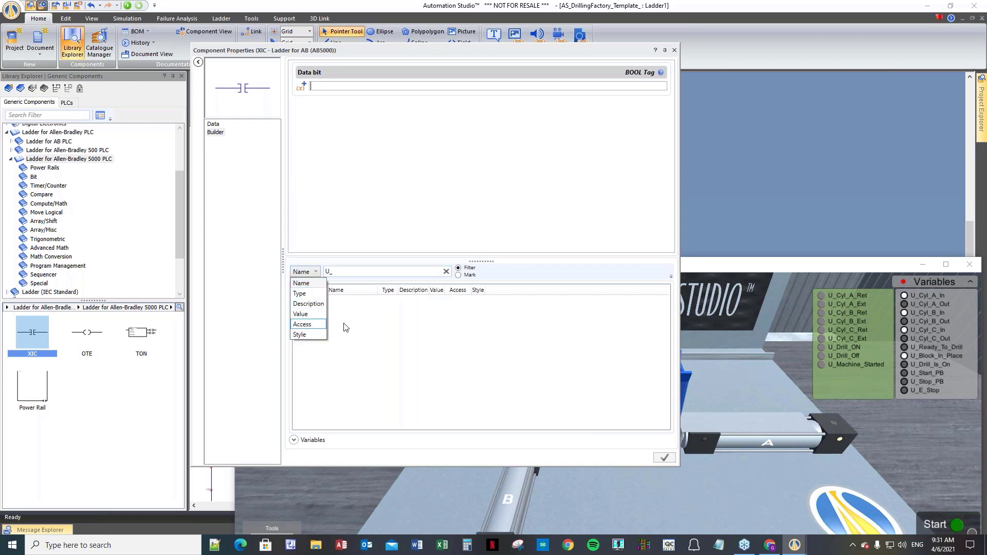
left_click(674, 51)
left_click(675, 51)
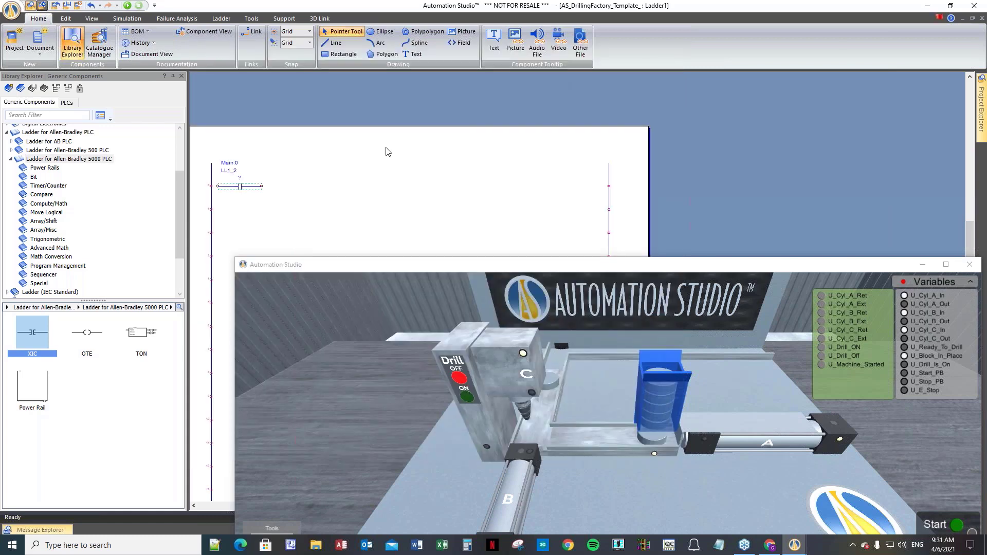
- Close the project without saving its changes and reopen AS_DrillingFactory_Template_.prx from the Templates folder
left_click(57, 7)
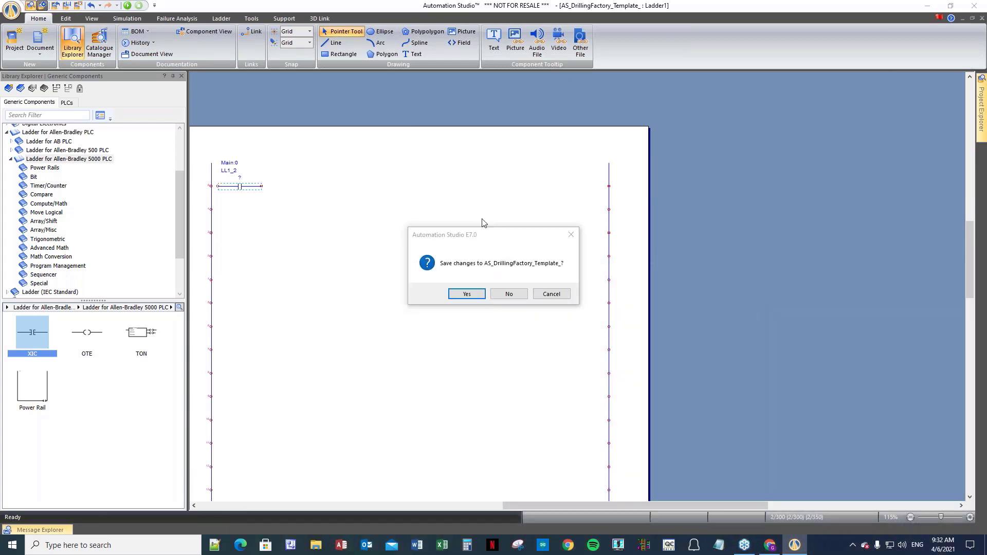
left_click(506, 294)
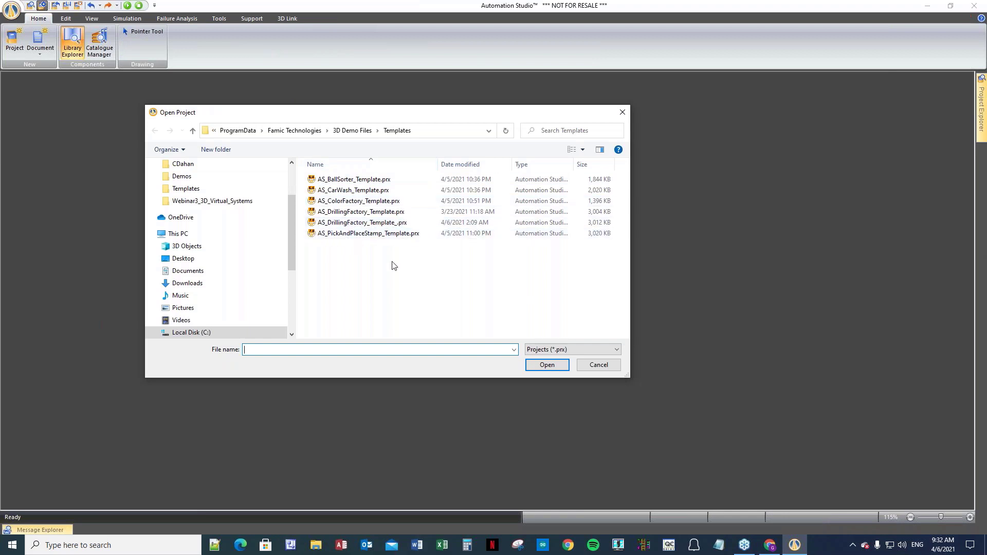
left_click(345, 223)
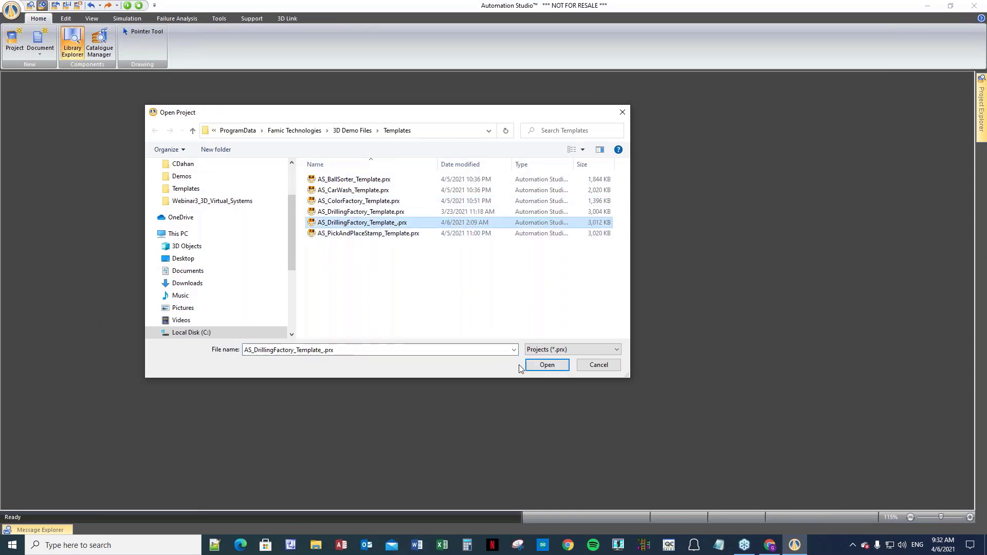
left_click(546, 366)
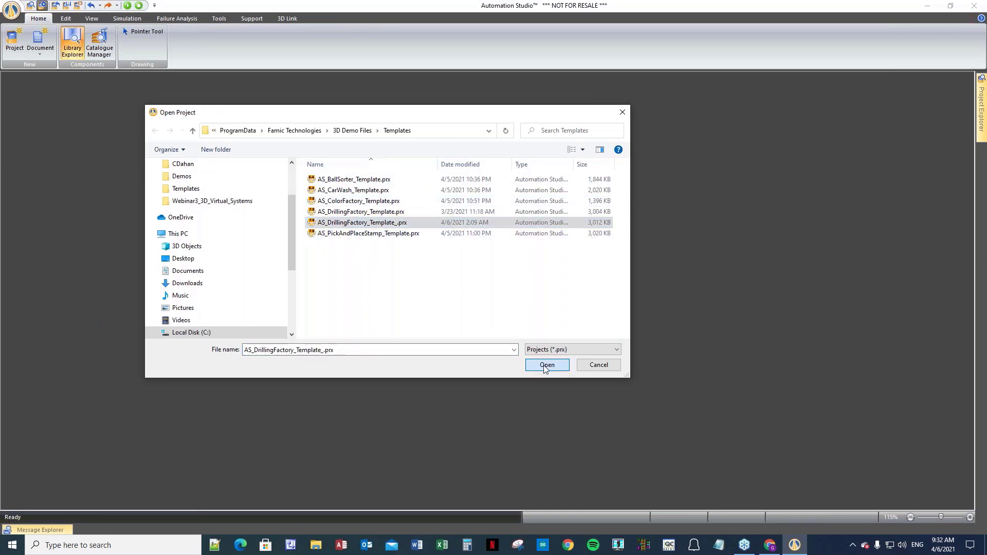
left_click(546, 366)
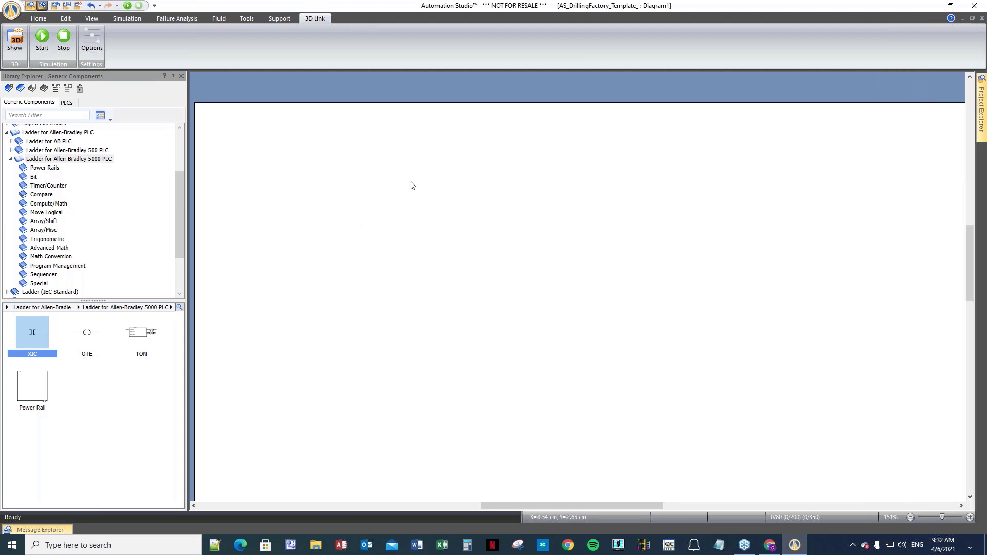
- Show the 3D system, run its simulation briefly with the 3D window moved to the middle of the page, and stop it
left_click(15, 40)
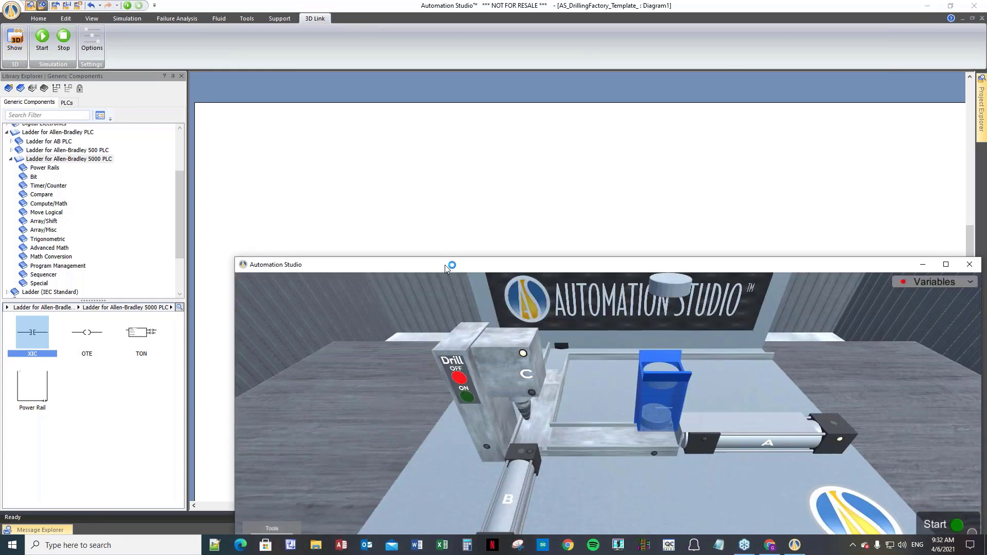
left_click(41, 42)
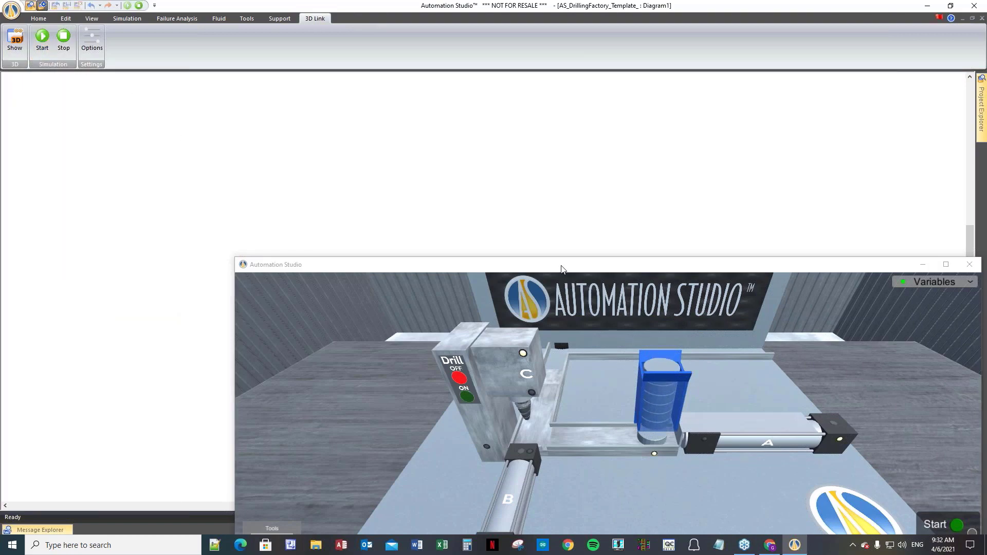
left_click_drag(561, 268, 455, 130)
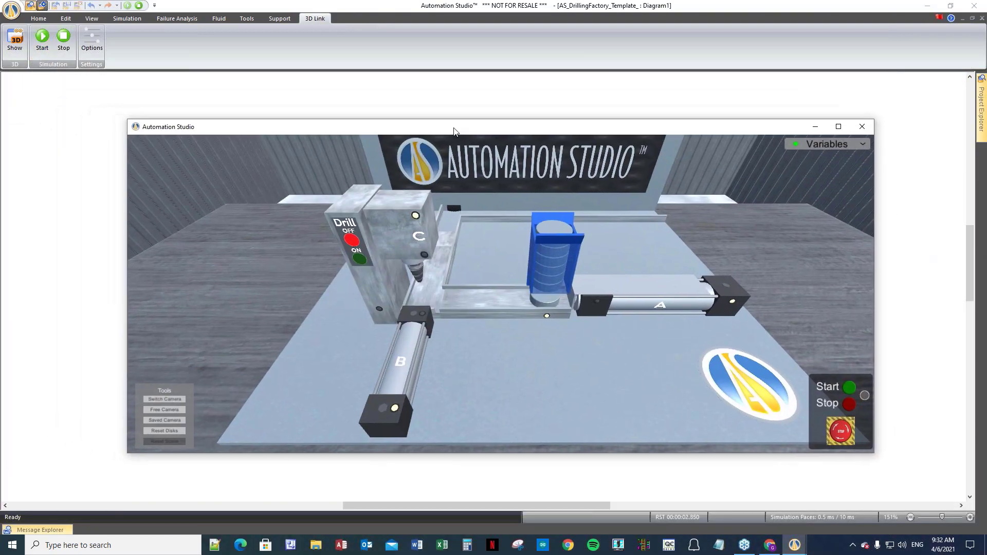
left_click(63, 39)
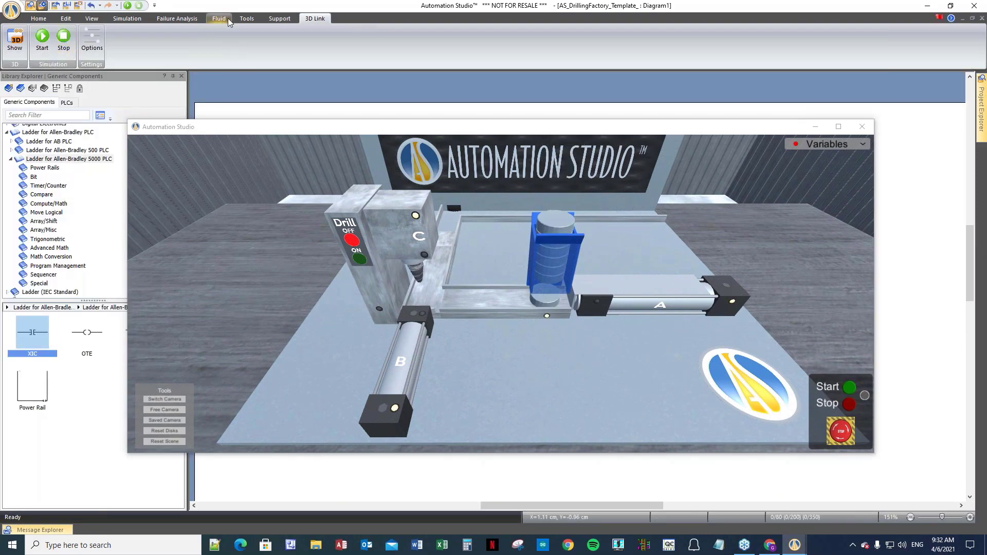
- Examine the project's U variables in the Variable Manager and close it
left_click(246, 18)
left_click(41, 44)
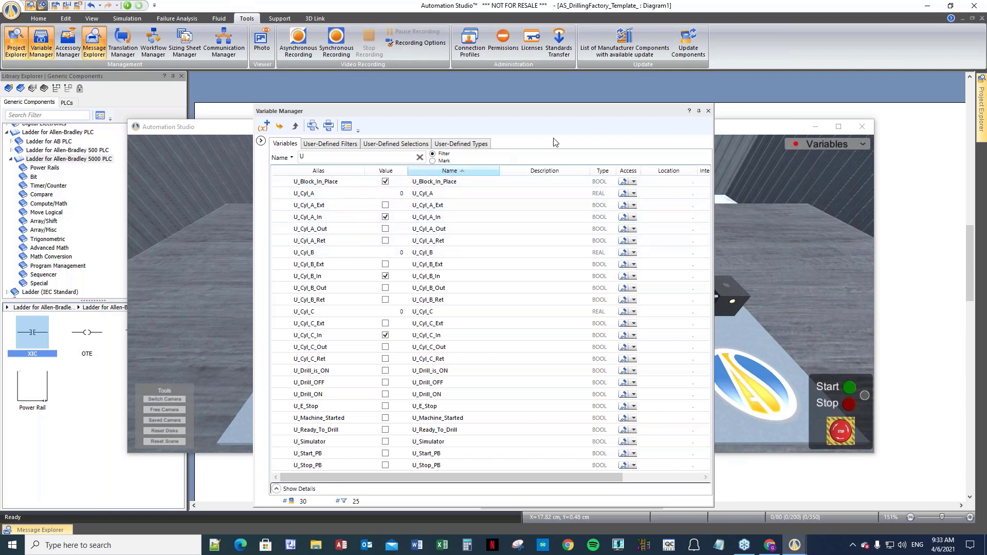
left_click(708, 111)
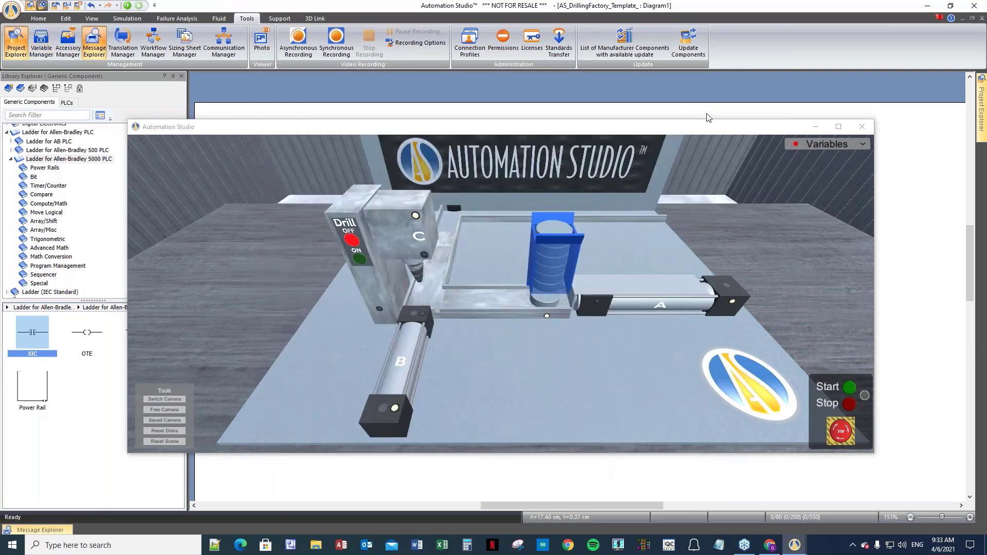
- Enable Access to Project Variables for the AB5000 ladder in the project properties, apply the change and close the properties
left_click(982, 111)
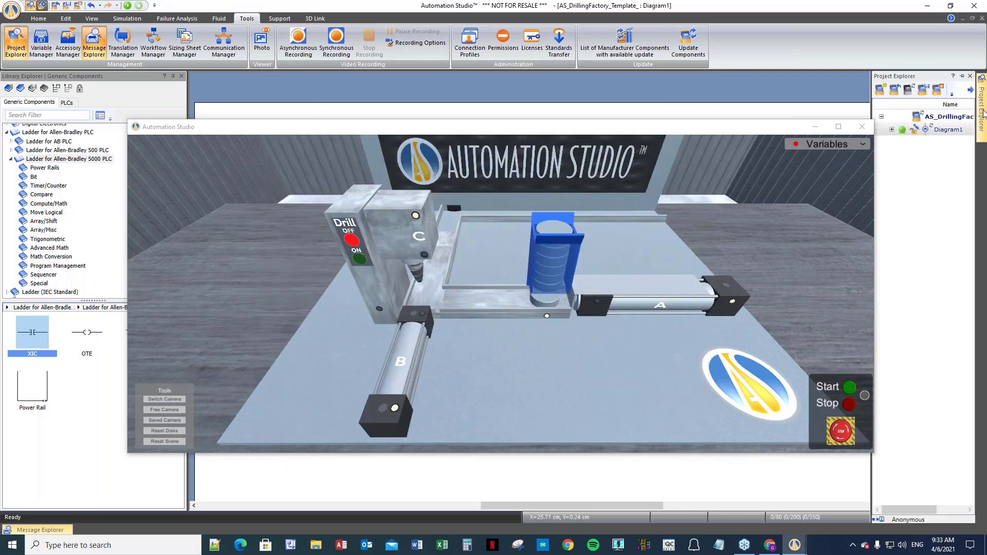
right_click(934, 120)
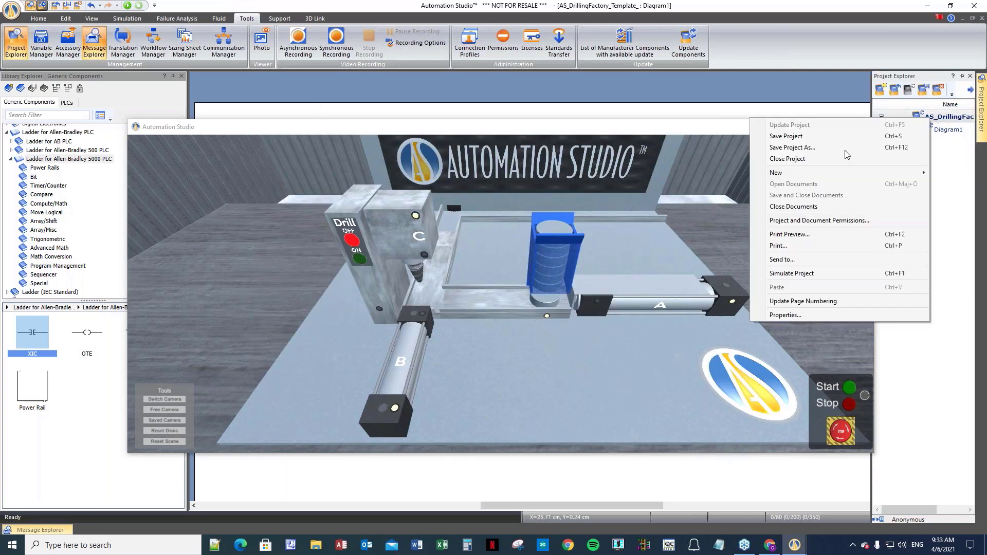
left_click(777, 316)
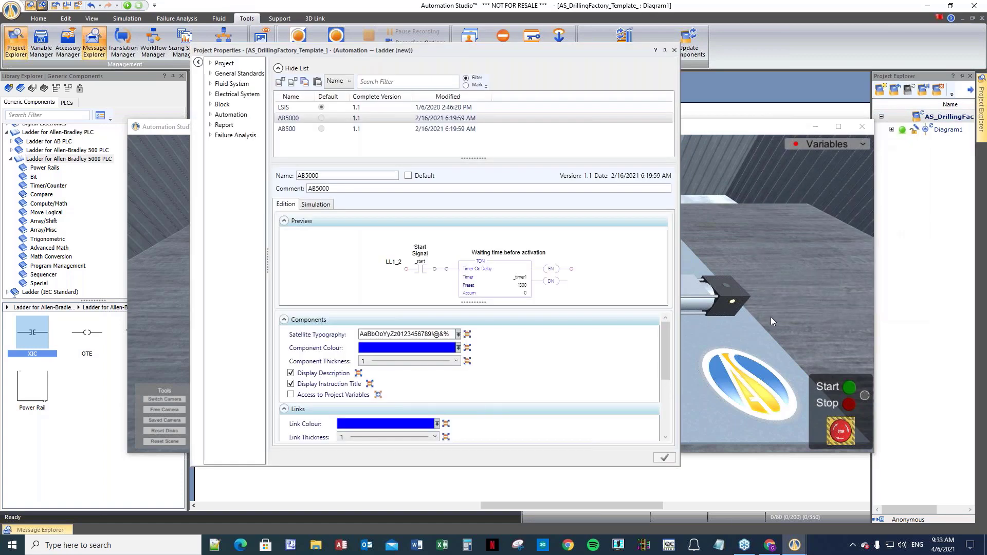
left_click(291, 395)
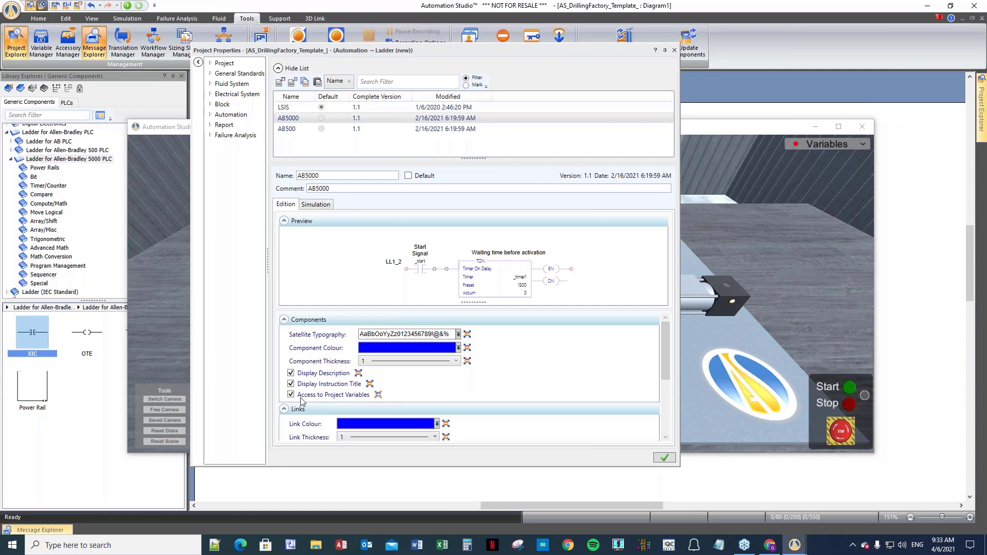
left_click(663, 460)
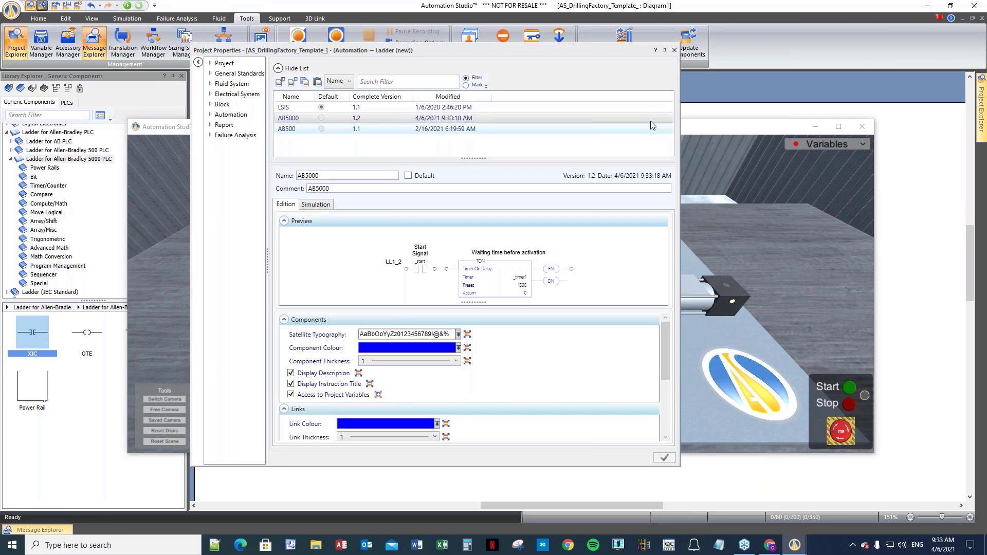
left_click(675, 50)
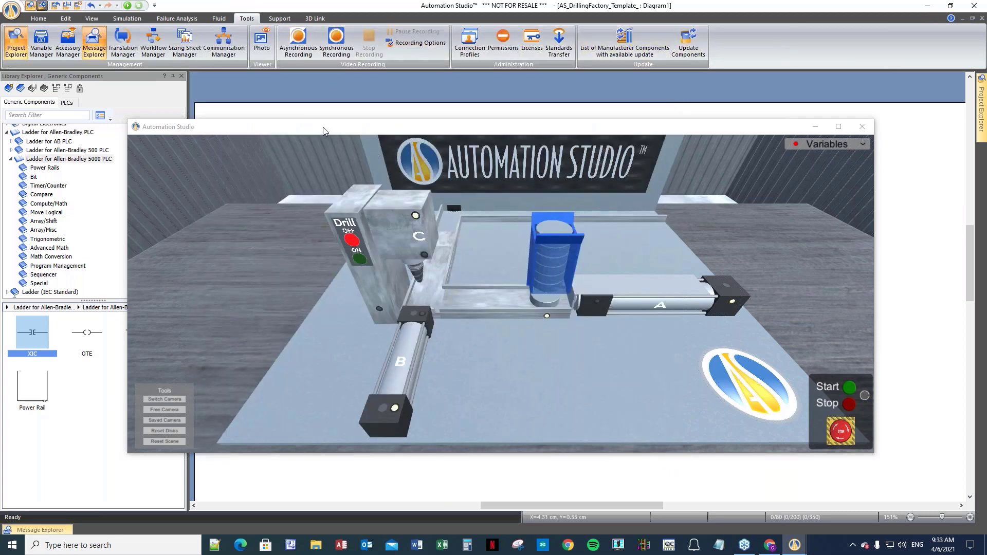
- Move the 3D window out of the way and create a new ladder diagram from the AB5000.lad template
left_click_drag(323, 128, 496, 221)
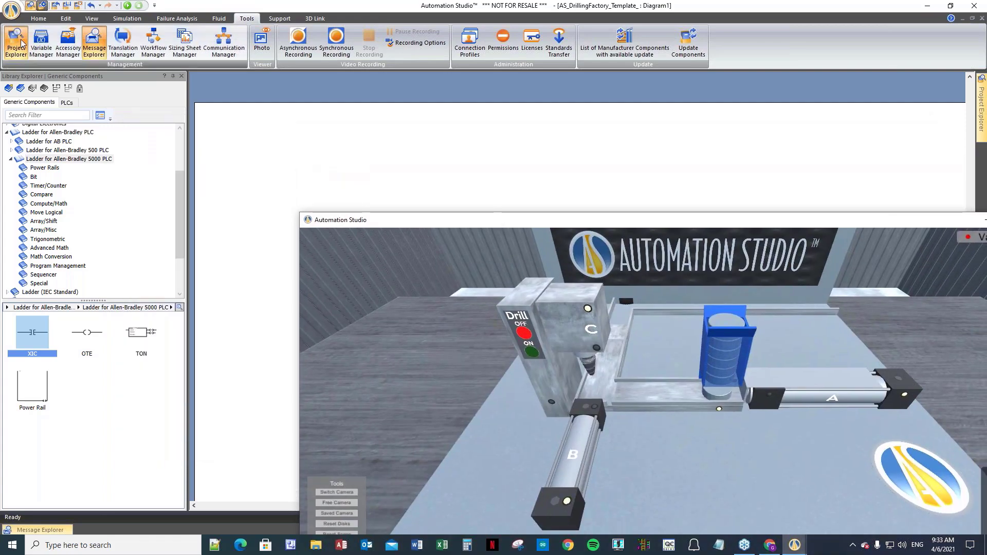
left_click(39, 18)
left_click(40, 41)
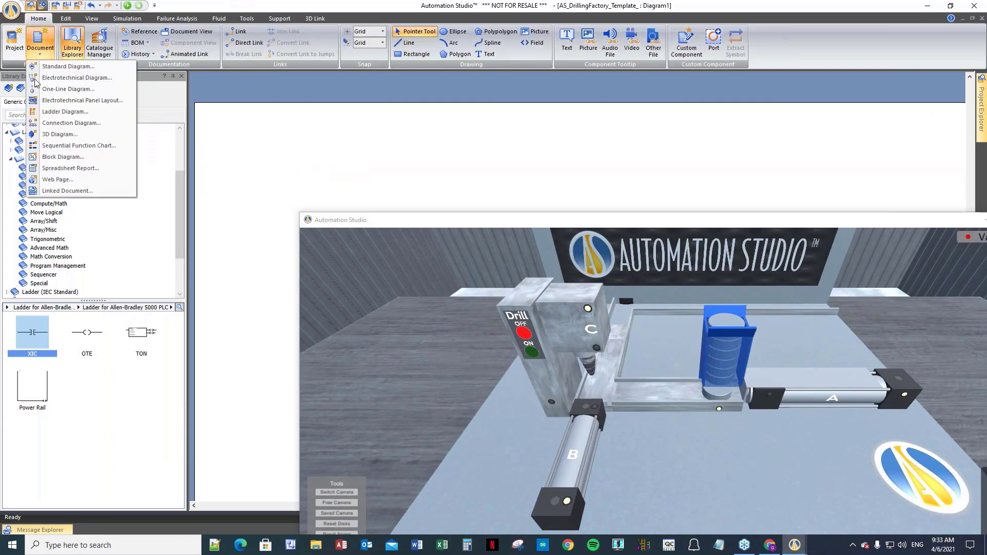
left_click(64, 111)
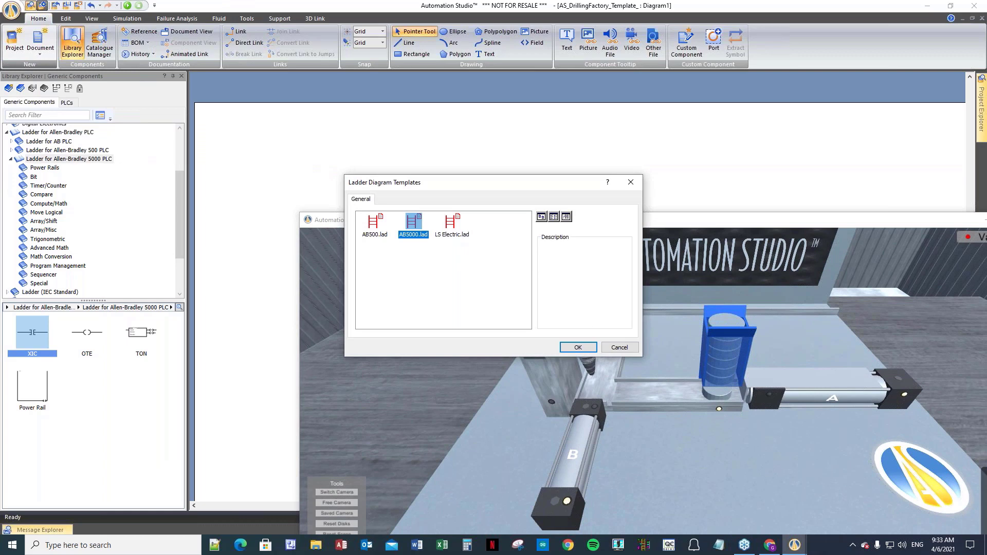
left_click(575, 350)
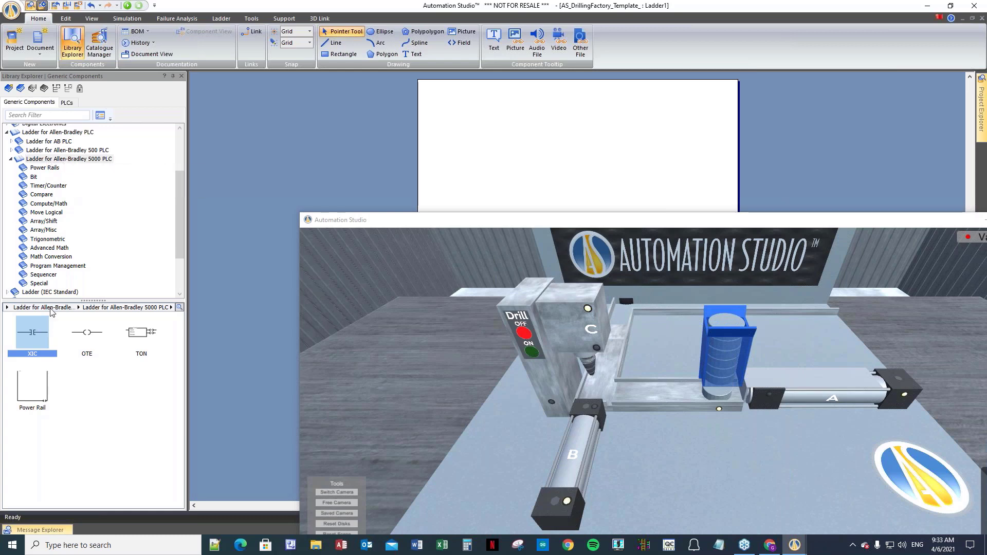
- Place a Power Rail near the ladder page's upper-left corner and stretch it across most of the page's width and height
left_click_drag(47, 383, 503, 104)
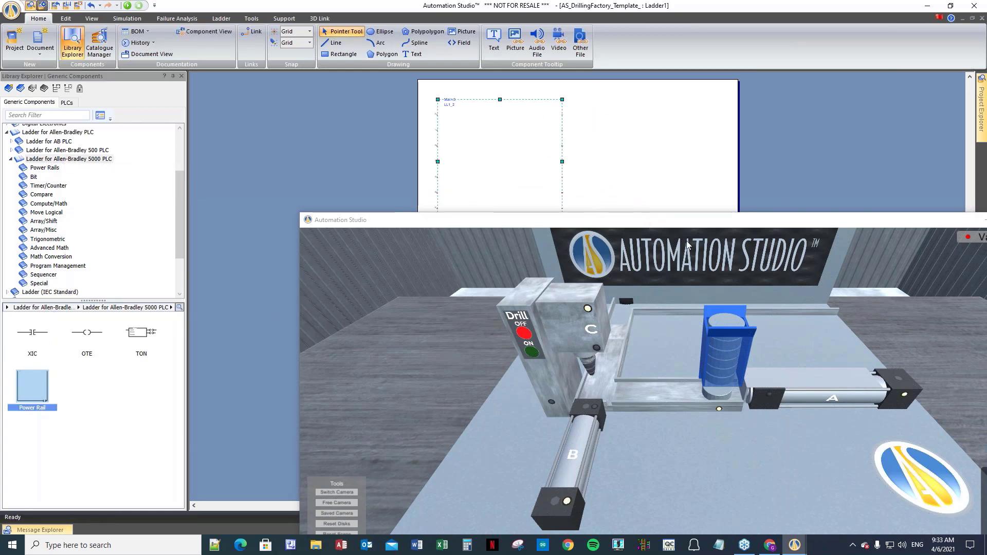
left_click_drag(664, 221, 905, 308)
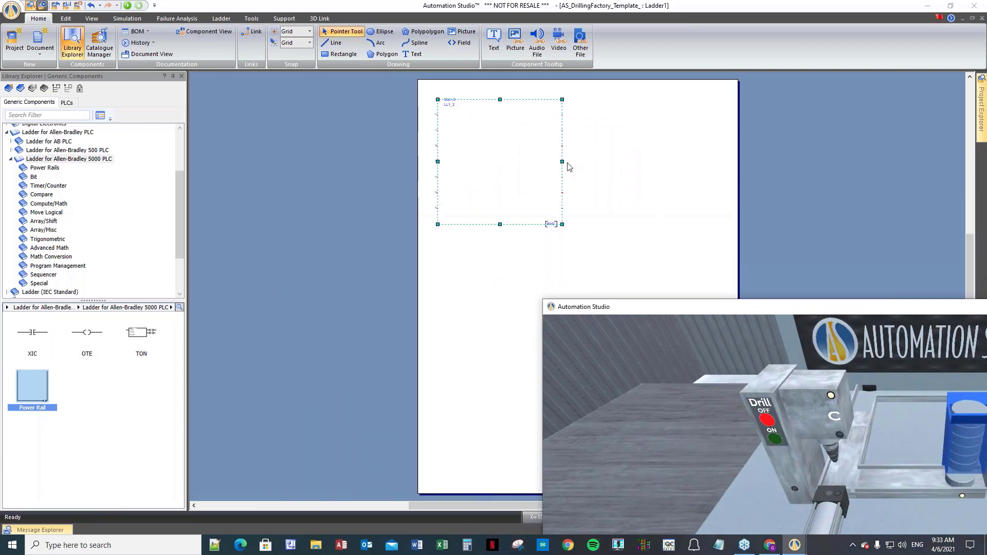
mouse_move(565, 164)
left_mouse_down()
mouse_move(693, 165)
mouse_move(549, 165)
mouse_move(566, 164)
left_mouse_up()
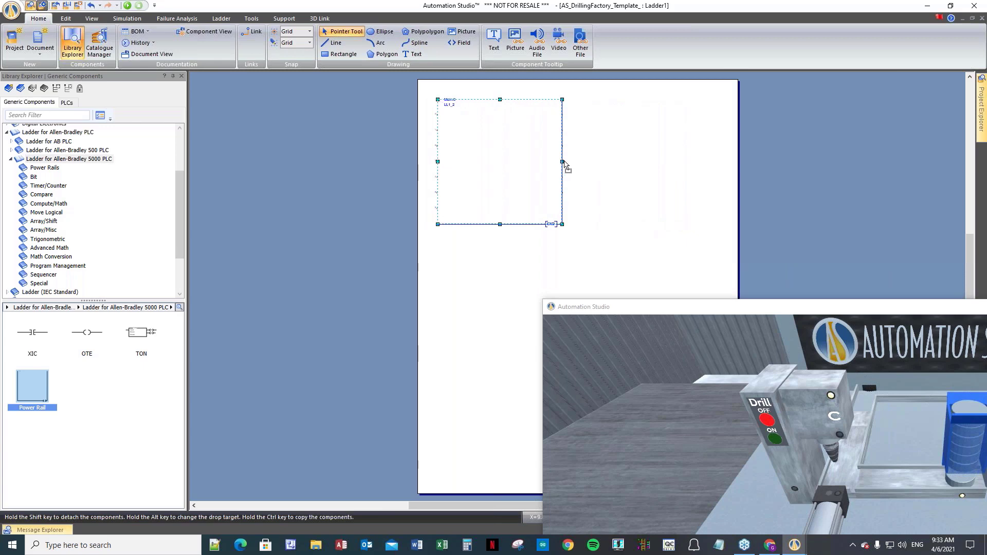
left_click(570, 168)
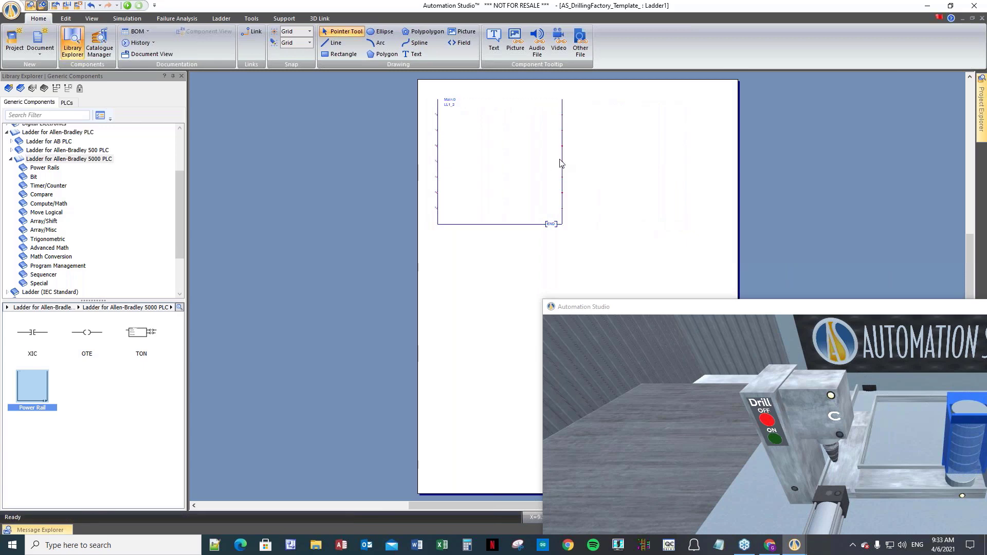
left_click(562, 161)
left_click_drag(572, 161, 727, 161)
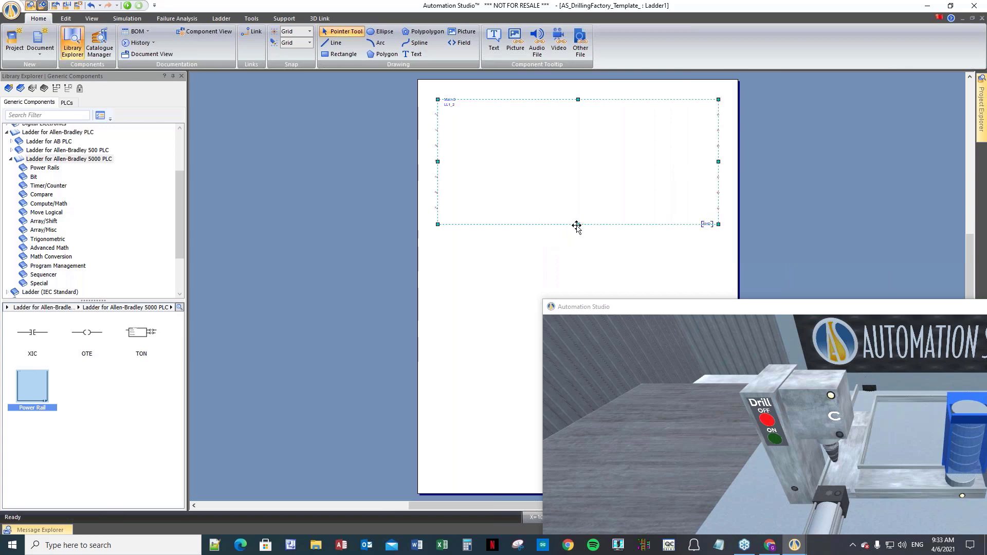
left_click_drag(578, 227, 577, 365)
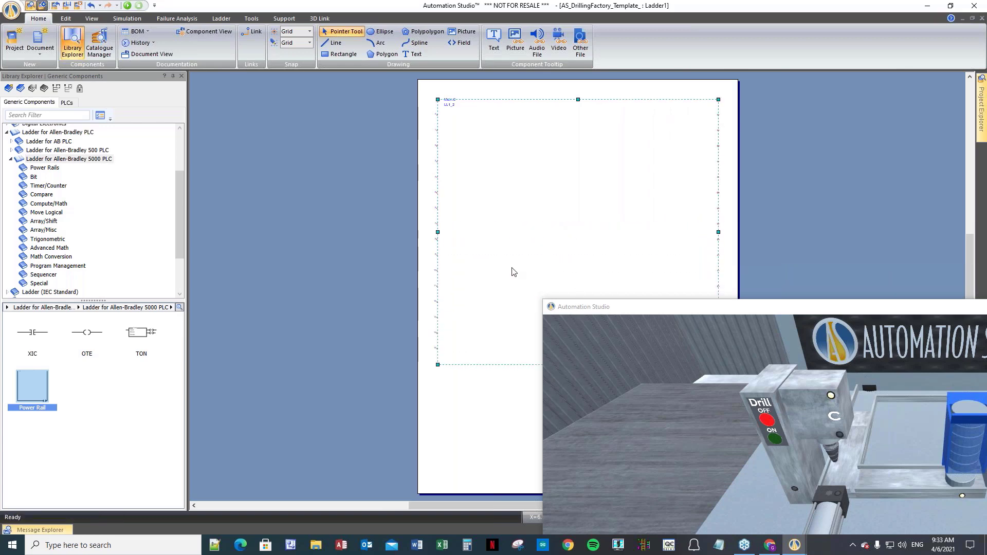
- Insert an XIC contact at the start of the second rung and assign it the U_Start_PB variable
scroll(513, 272, "up", 3)
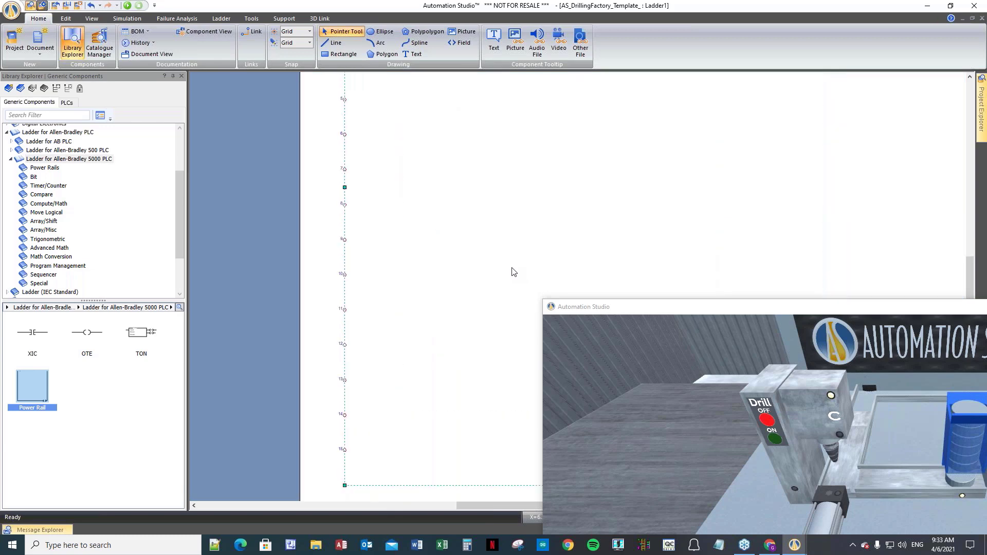
scroll(513, 272, "down", 2)
scroll(513, 272, "up", 2)
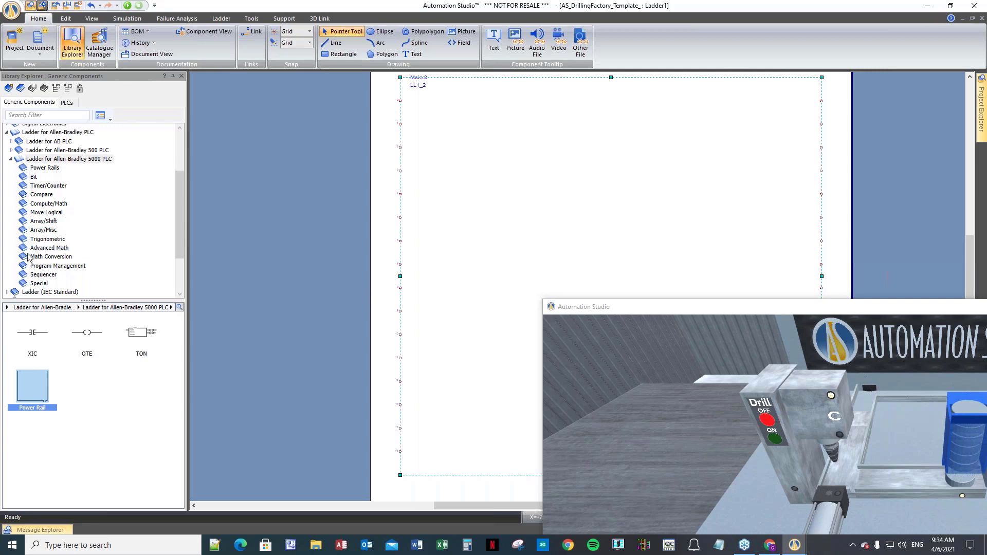
left_click_drag(49, 345, 431, 124)
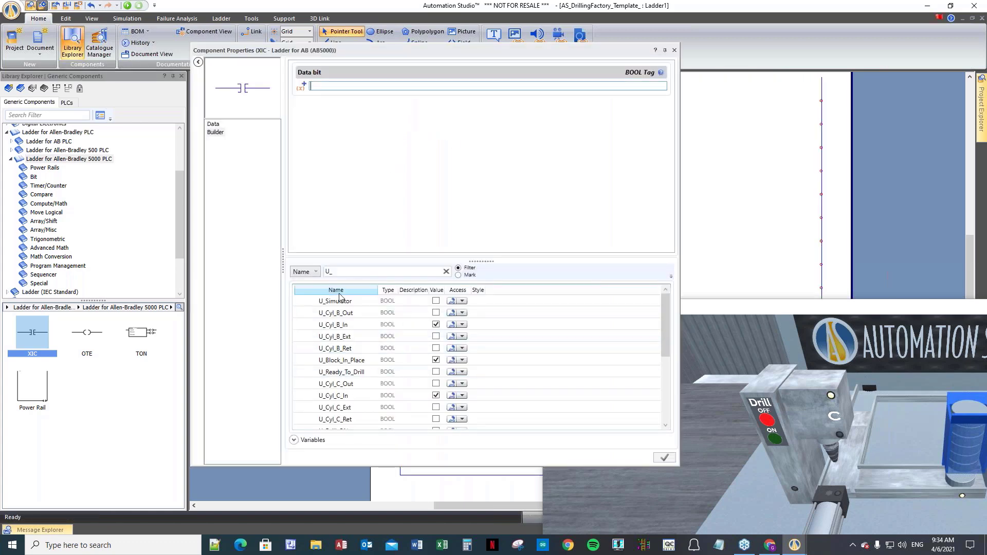
left_click_drag(337, 273, 310, 273)
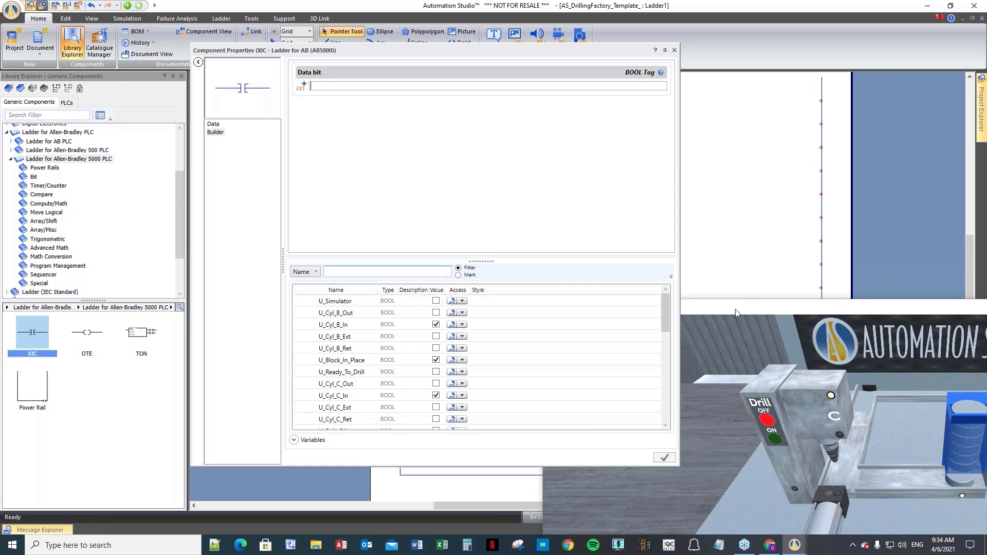
left_click_drag(735, 309, 727, 232)
left_click(336, 270)
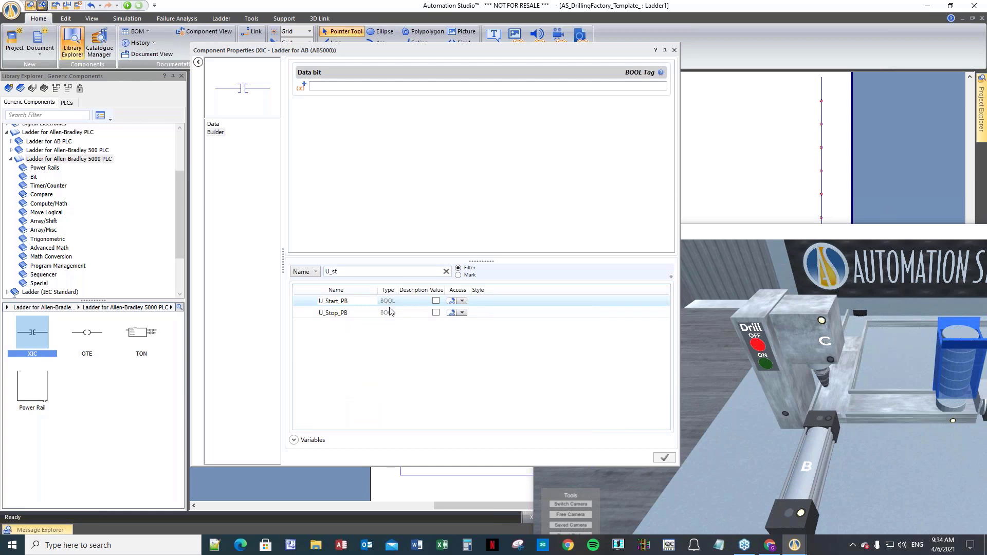
left_click(390, 312)
double_click(393, 301)
left_click(674, 51)
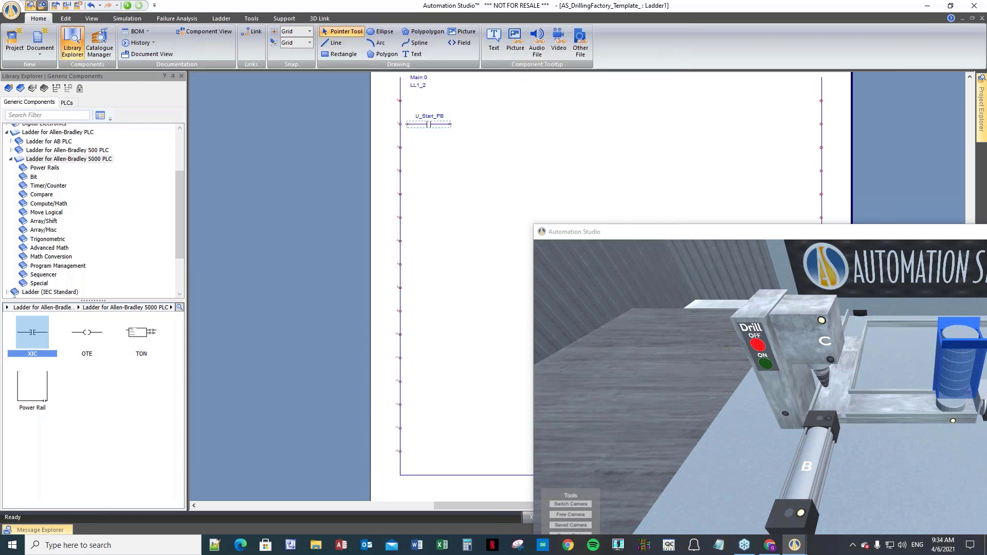
- Place an OTE coil at the end of the U_Start_PB rung and check the 3D system's variable list for its output
left_click_drag(87, 341, 802, 125)
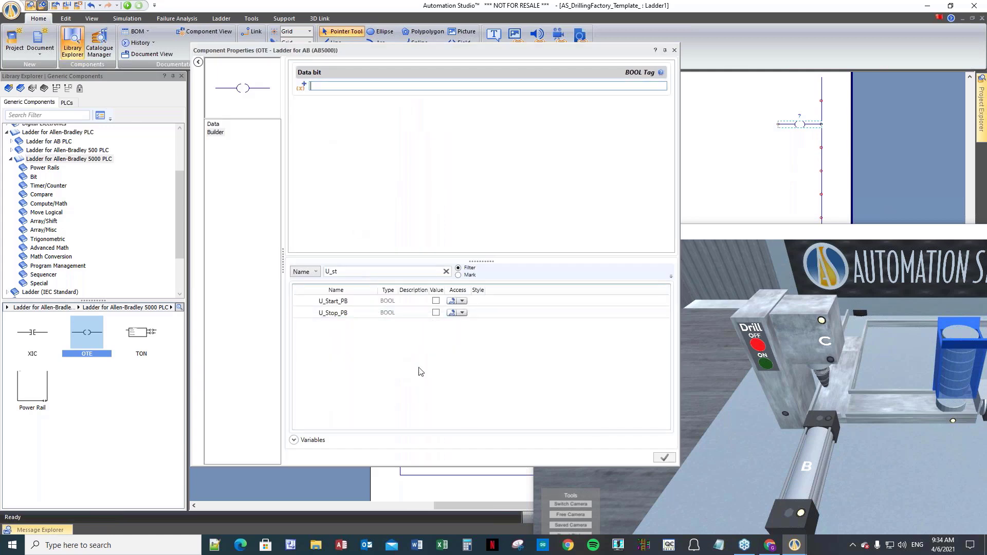
left_click(340, 269)
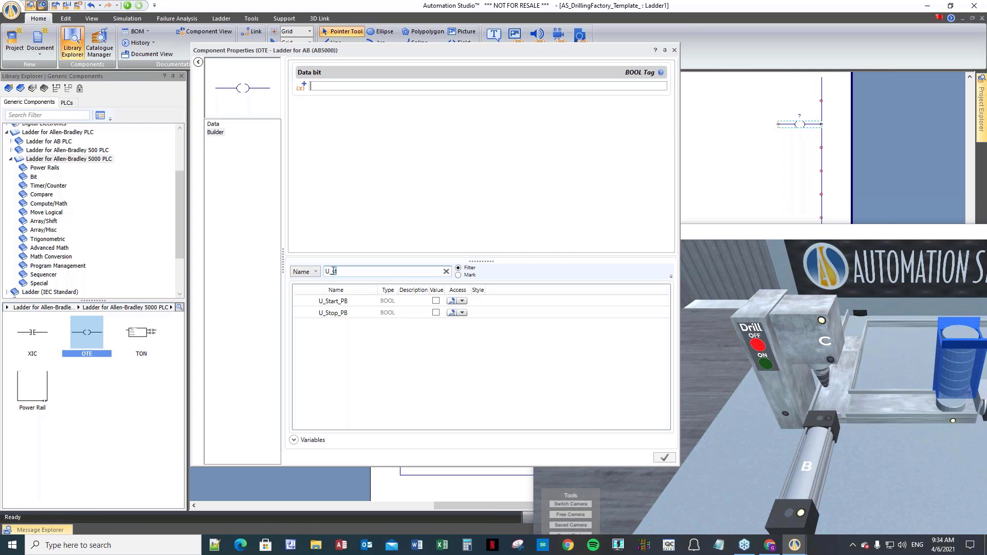
left_click_drag(777, 234, 348, 98)
left_click(843, 111)
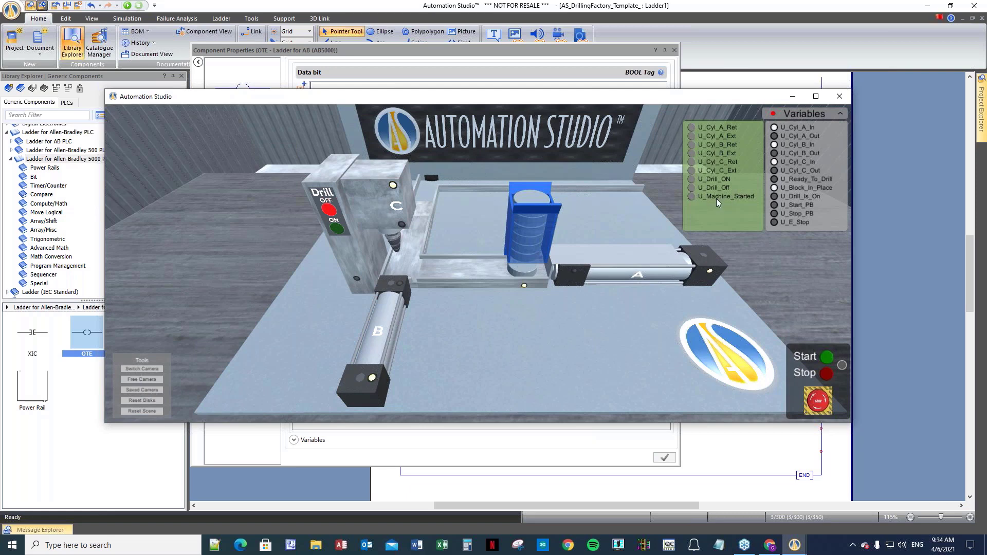
left_click(921, 316)
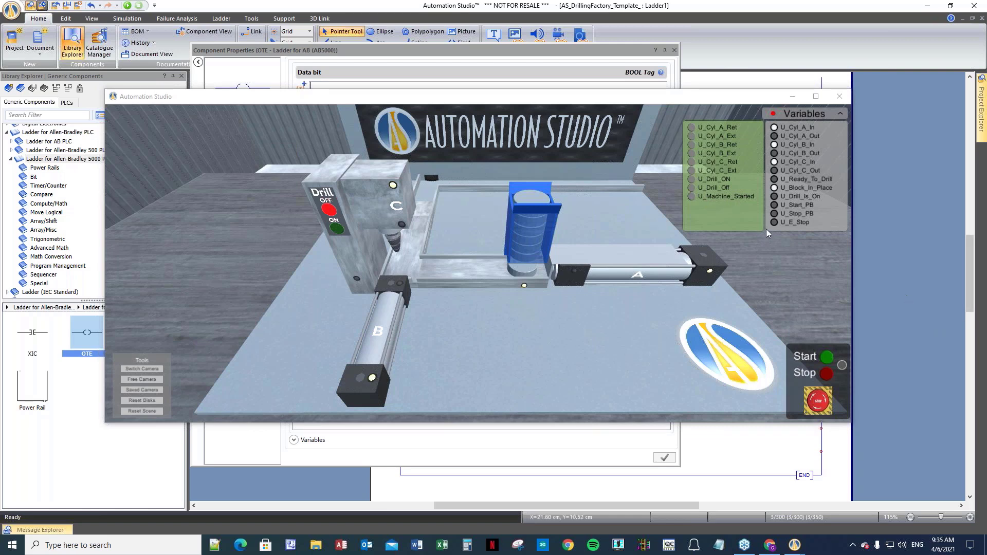
left_click(736, 197)
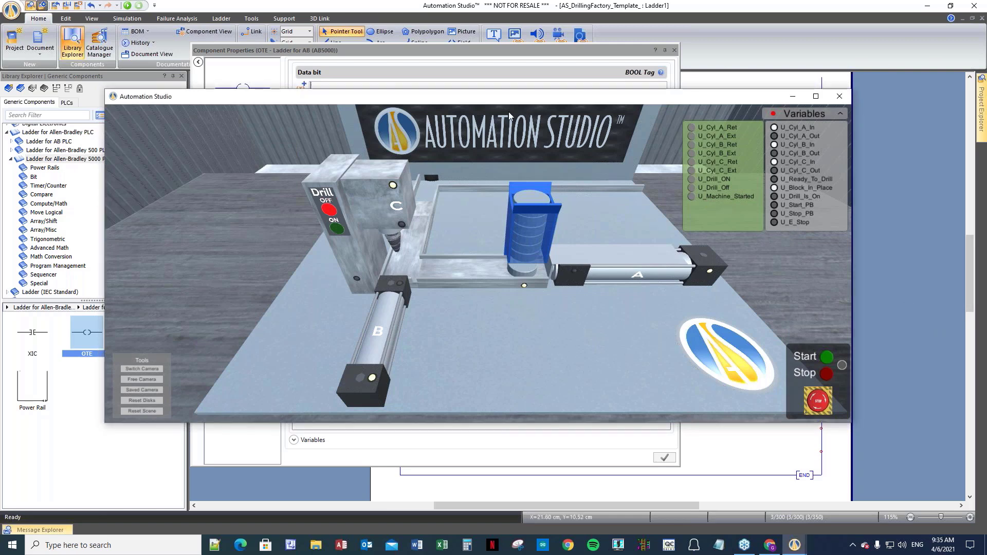
left_click_drag(432, 99, 637, 333)
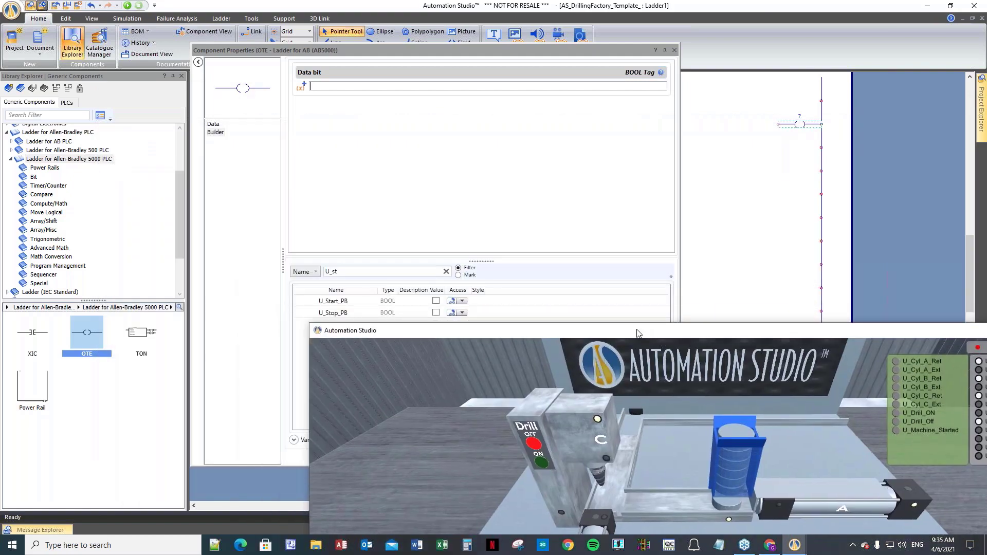
- Filter the coil's variables by U_m, assign U_Machine_Started to the OTE coil and close its properties
left_click(331, 271)
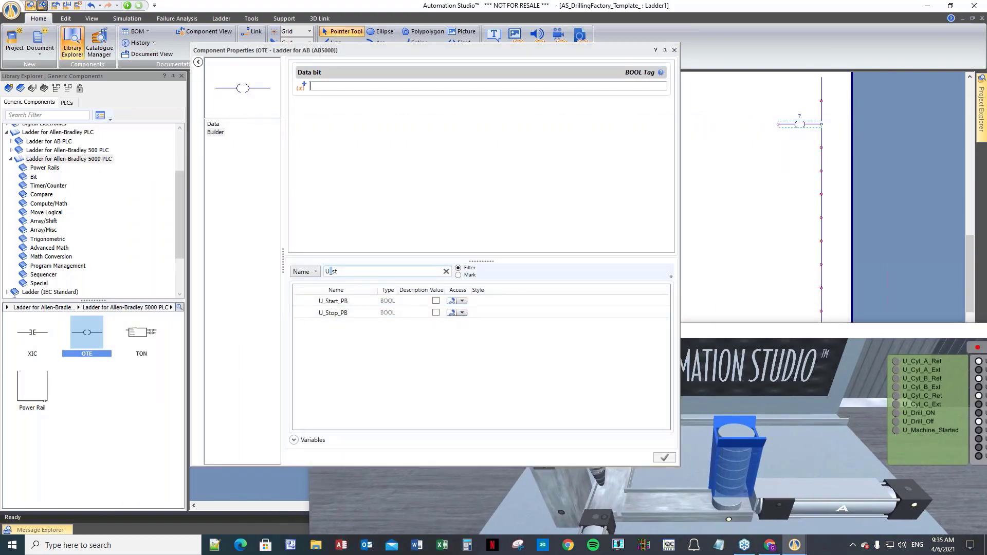
type("m")
double_click(392, 302)
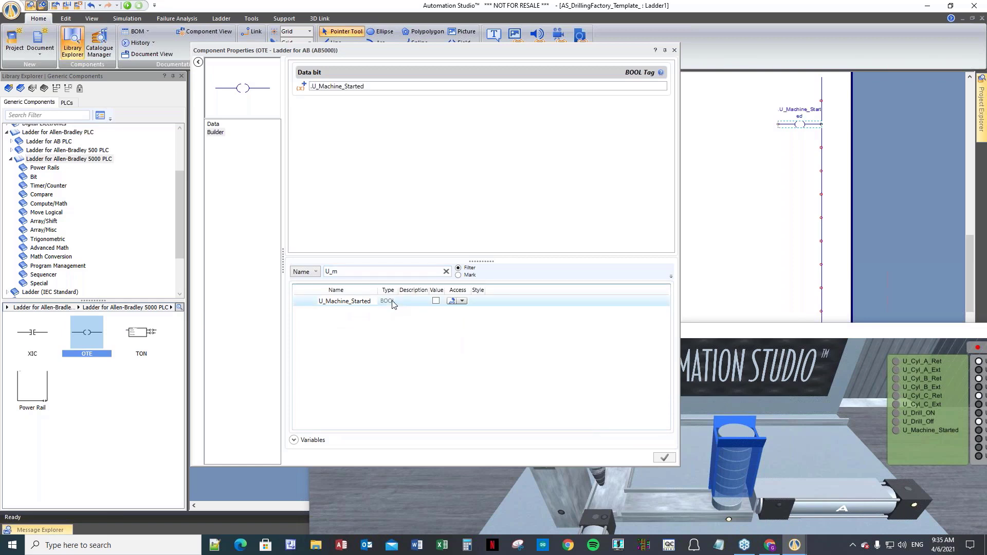
left_click(674, 50)
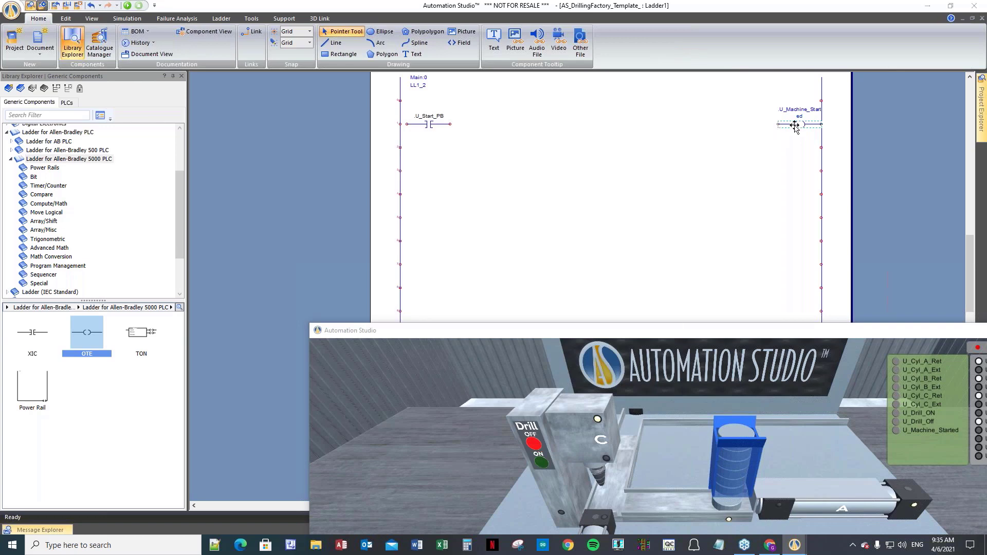
- Set the U_Machine_Started coil's additional component width to 3 and realign the coil with the right power rail
double_click(796, 125)
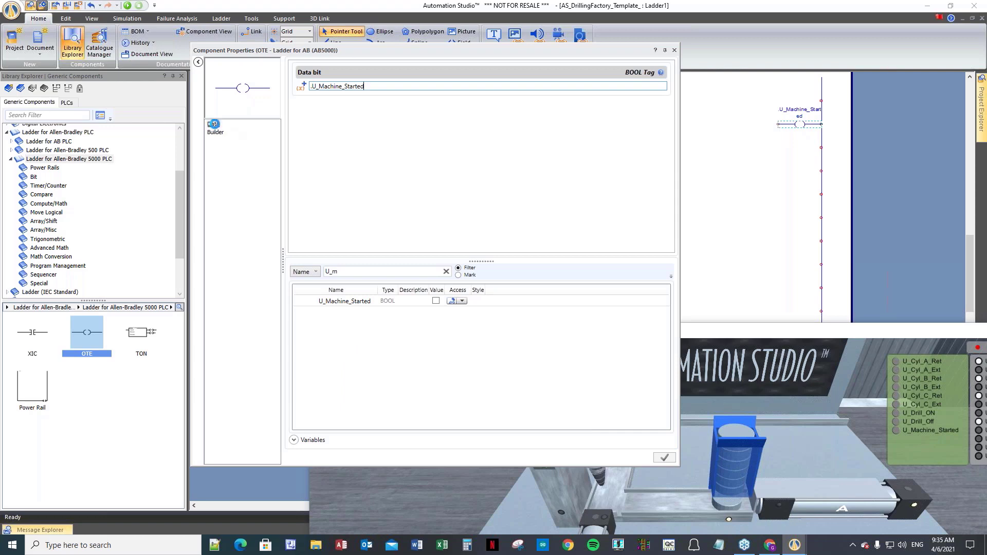
left_click(212, 124)
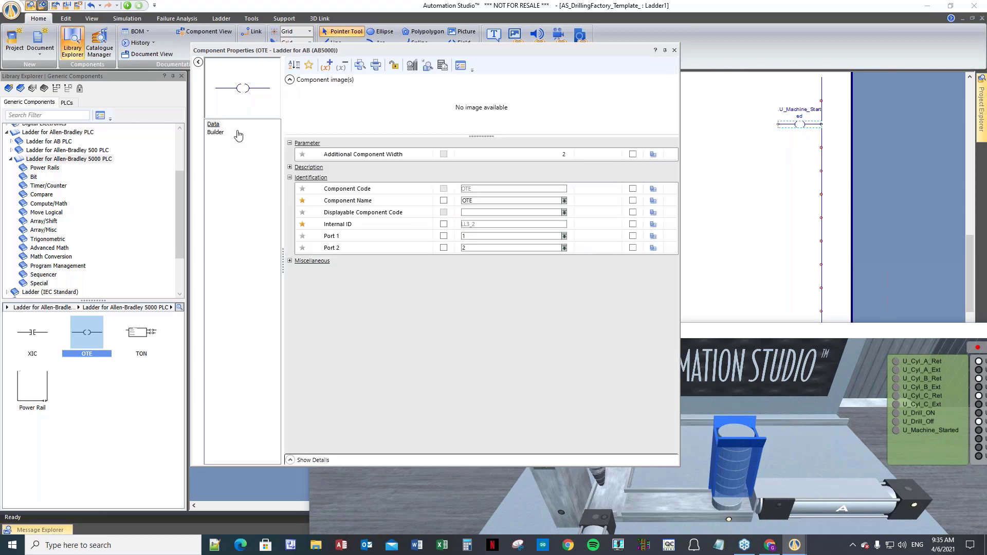
left_click(575, 155)
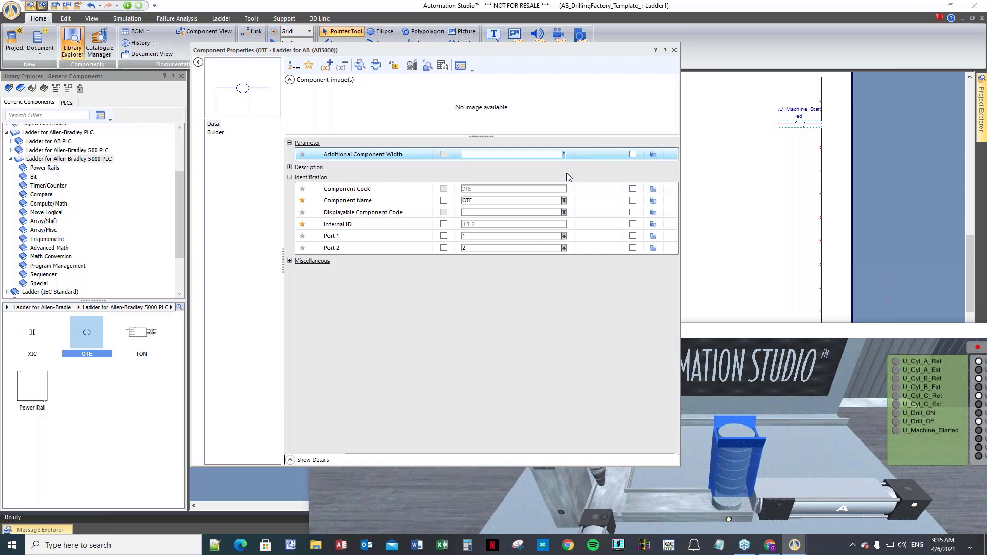
type("3")
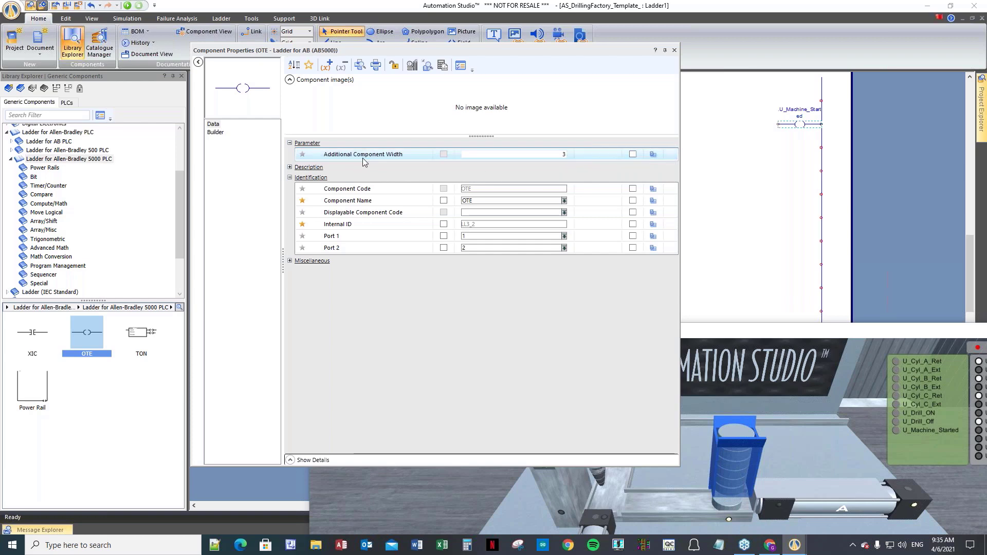
key("Tab")
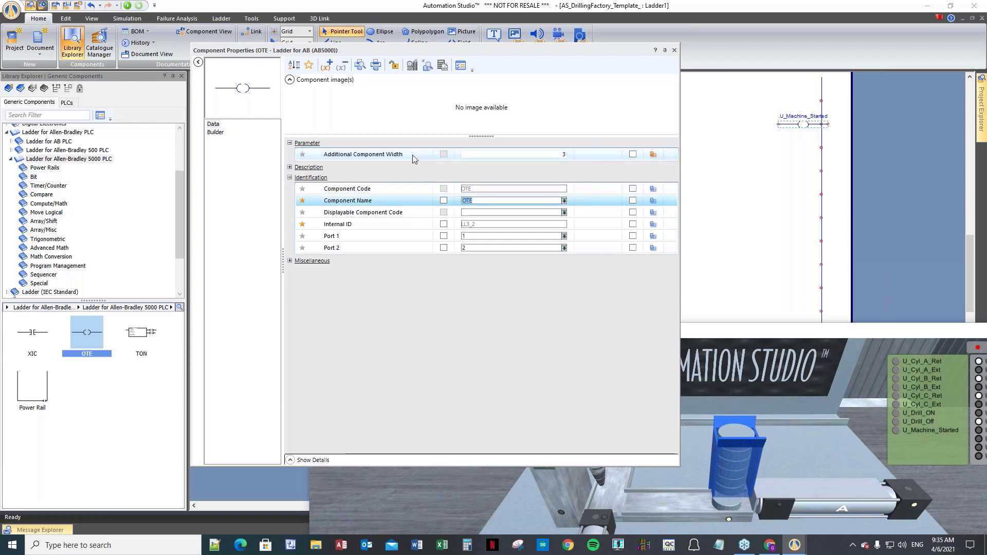
left_click(786, 125)
mouse_move(803, 125)
left_mouse_down()
mouse_move(782, 129)
mouse_move(793, 133)
left_mouse_up()
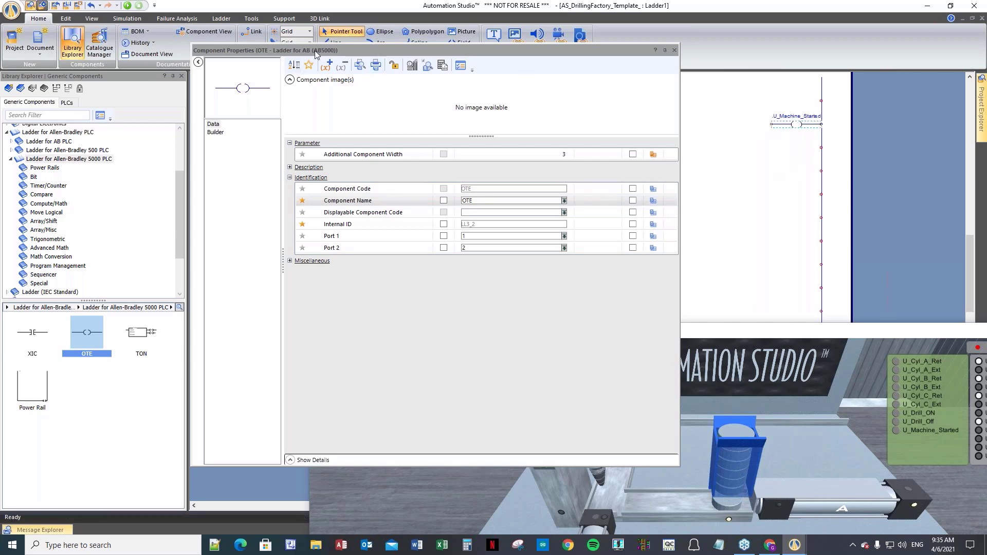
- Place an XIC contact directly below the U_Start_PB contact and assign it the U_Machine_Started variable
left_click_drag(504, 110, 614, 263)
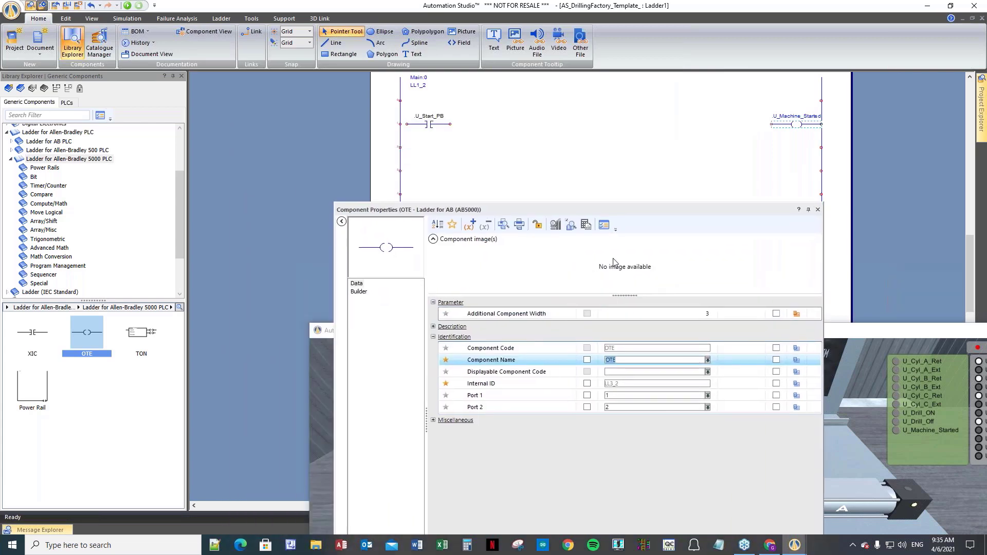
left_click_drag(35, 337, 432, 149)
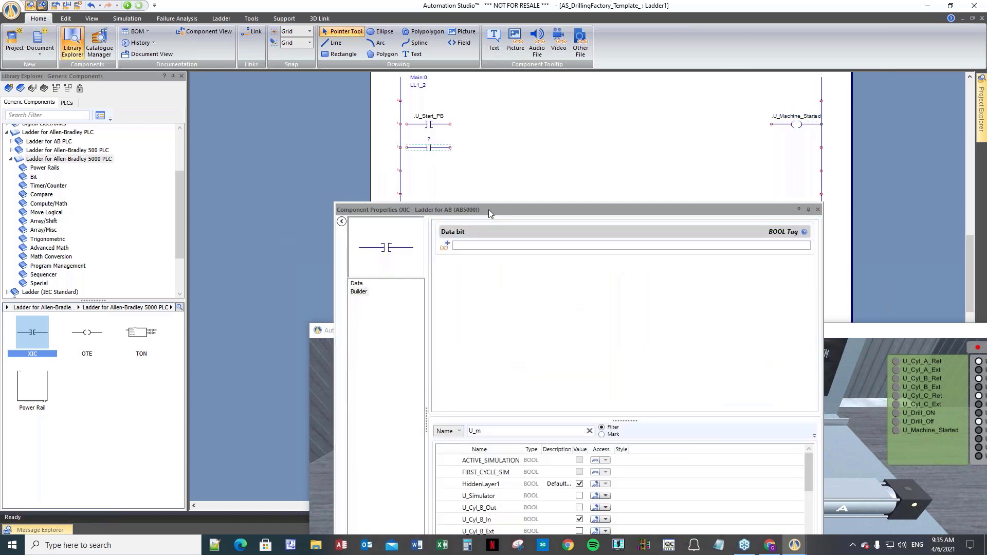
left_click_drag(488, 208, 286, 151)
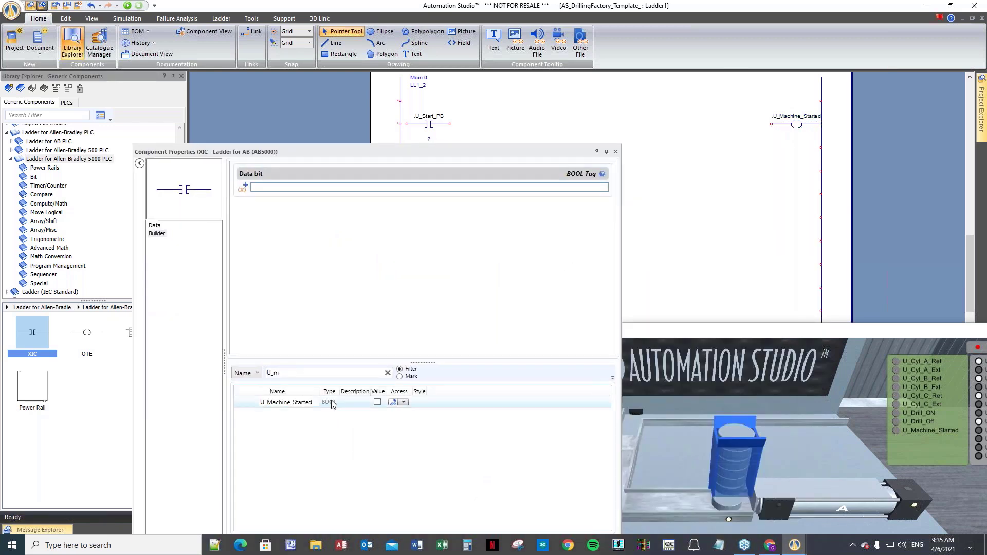
double_click(331, 402)
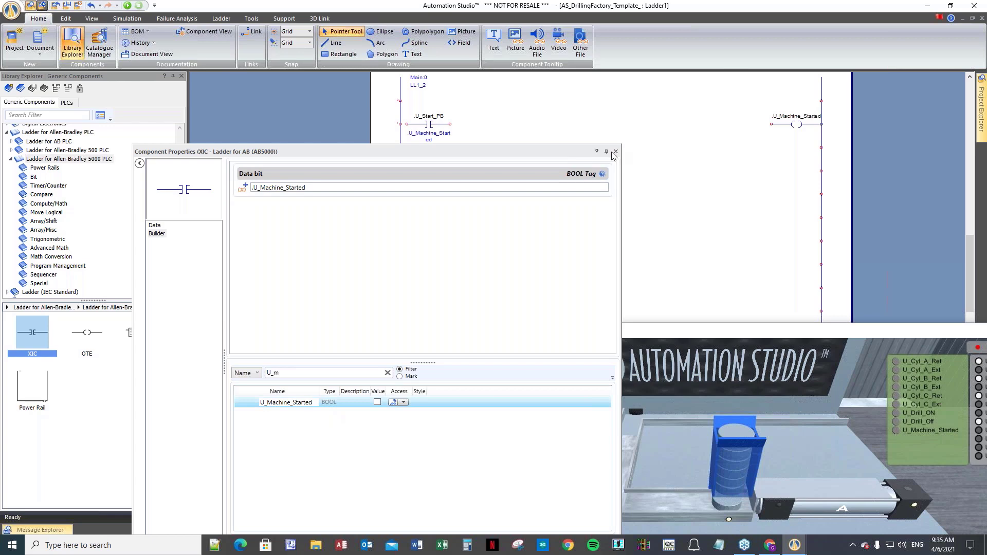
- Set the additional component width of the contact below U_Start_PB to 4 and close its properties
left_click_drag(435, 153, 433, 173)
left_click(157, 254)
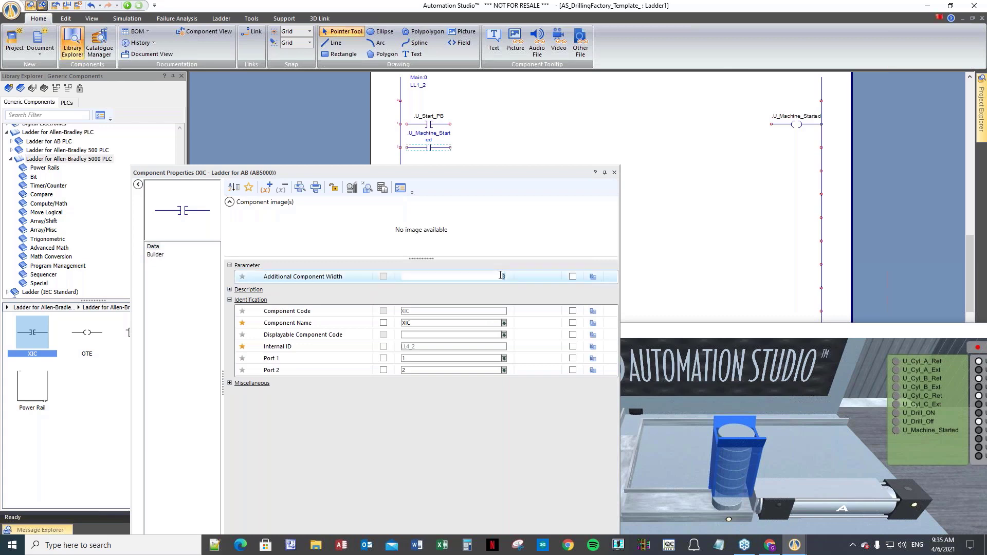
type("4")
key("Return")
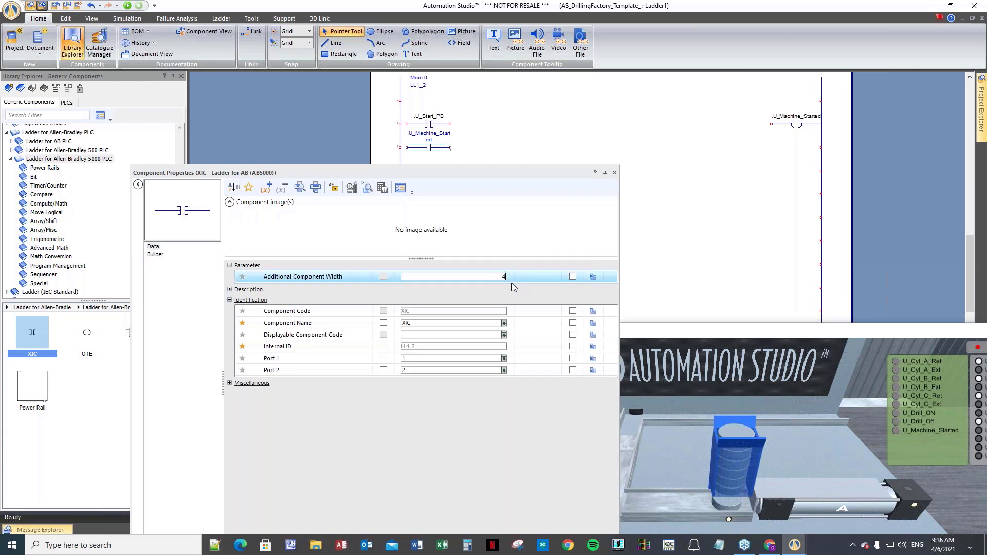
left_click(614, 173)
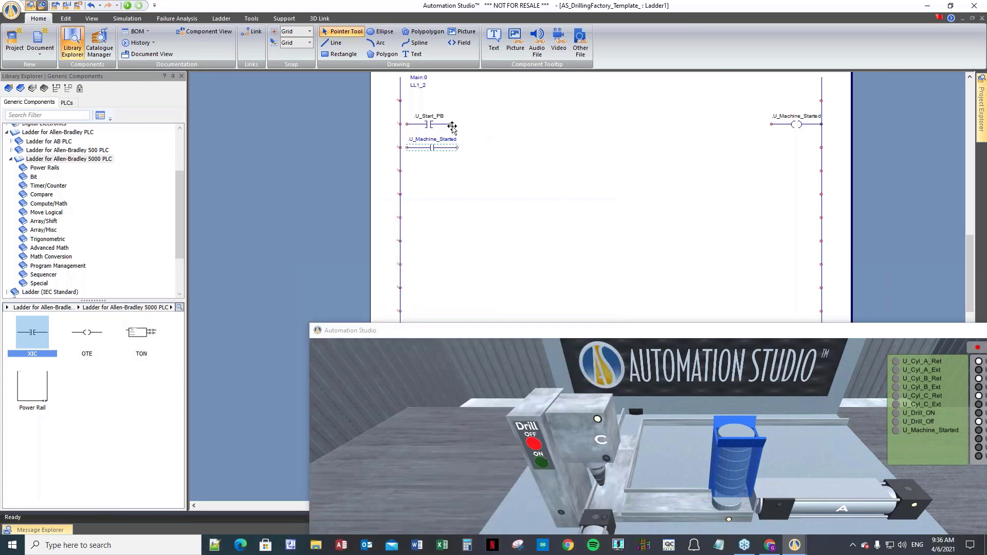
- Wire the U_Start_PB contact to the U_Machine_Started coil and connect the U_Machine_Started contact as a parallel branch around U_Start_PB
left_click_drag(451, 124, 772, 124)
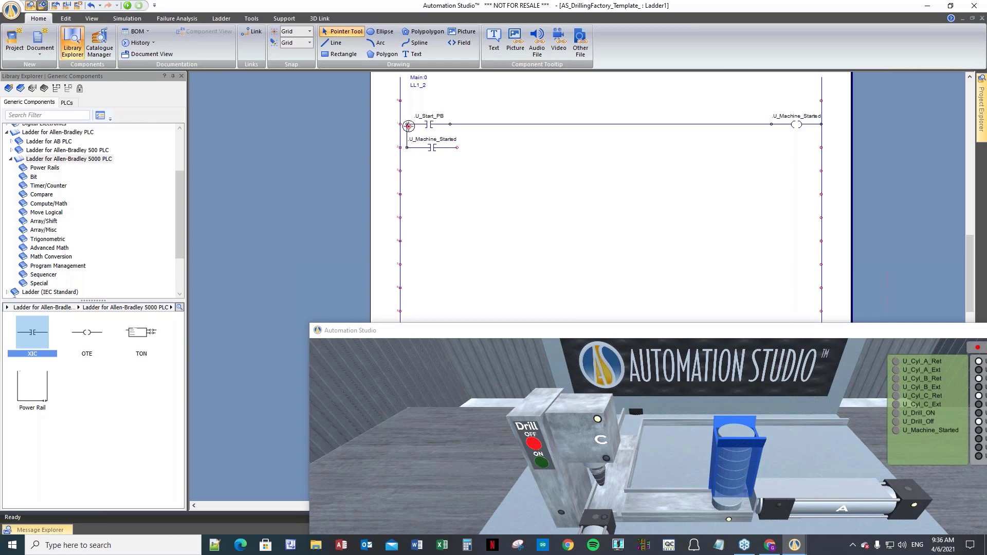
left_click_drag(458, 148, 459, 125)
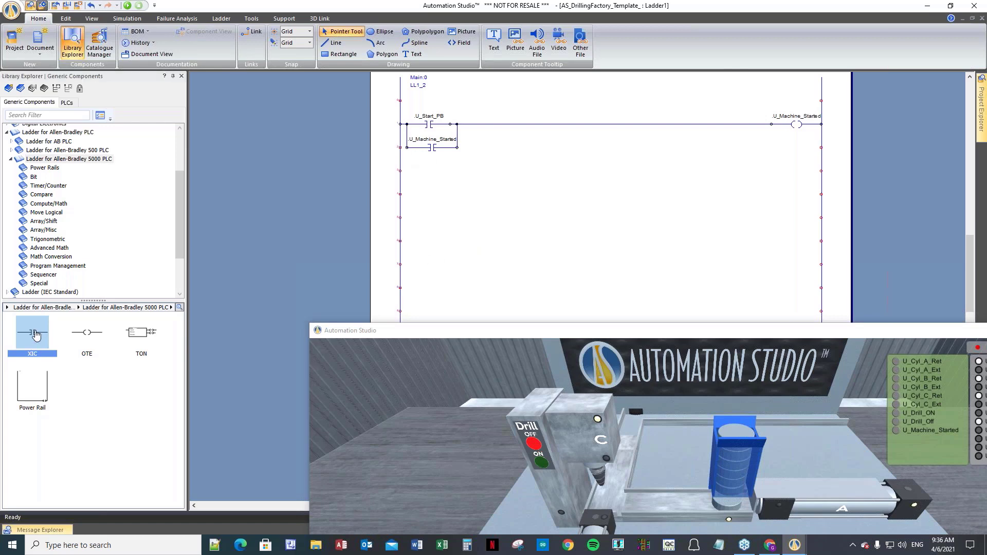
- Place an XIC contact at the start of the rung below the parallel branch and assign it U_Machine_Started
left_click_drag(35, 336, 429, 169)
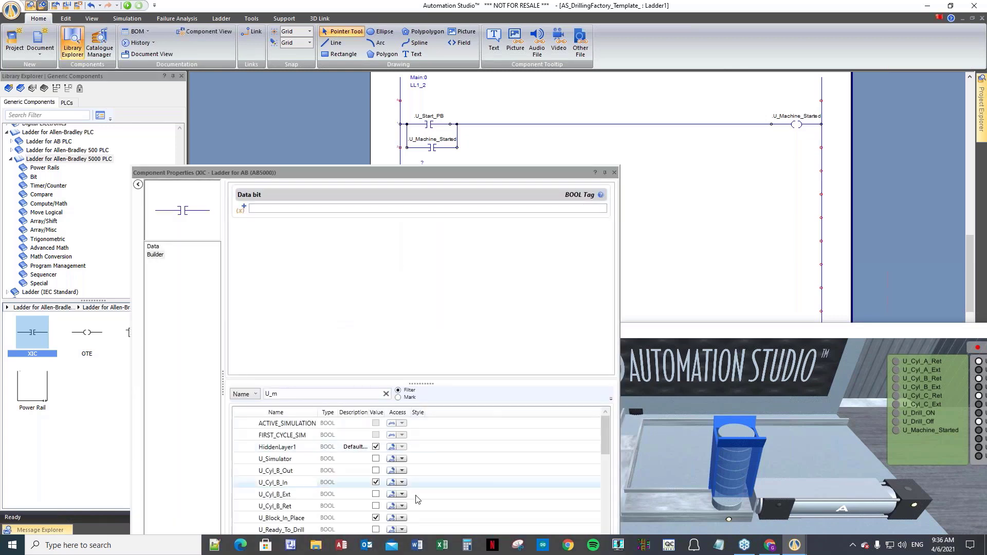
left_click(614, 173)
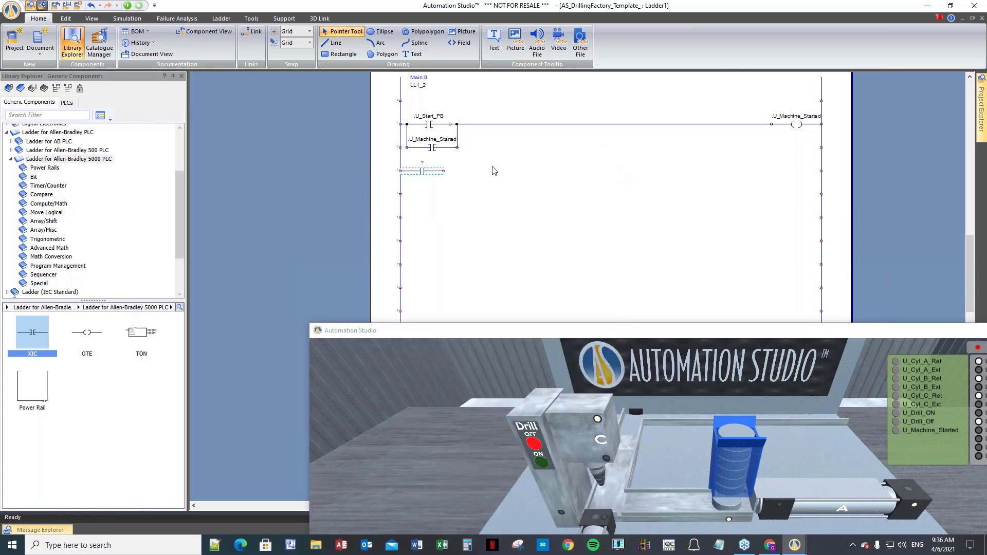
double_click(425, 171)
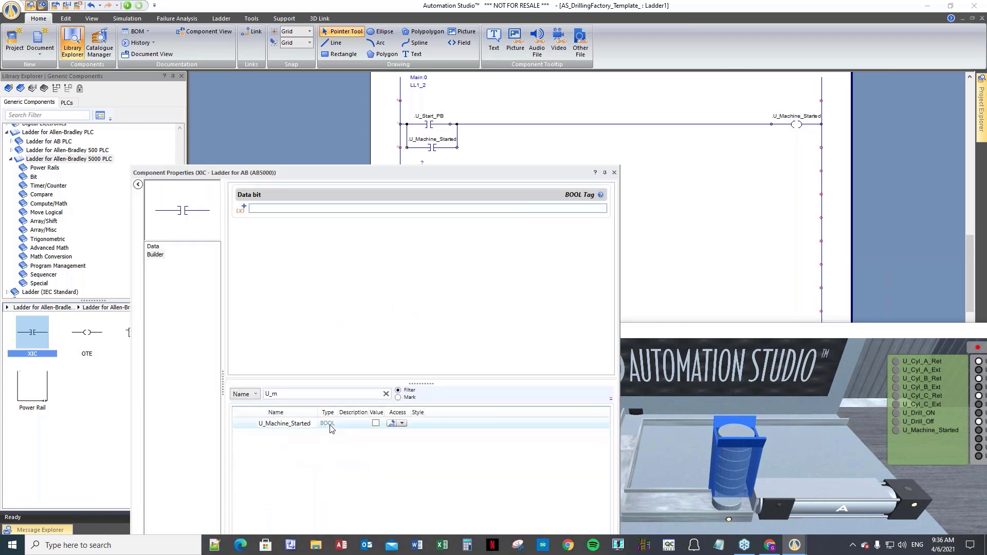
double_click(330, 426)
- Set the additional component width of the new rung's U_Machine_Started contact to 4 and close its properties
left_click(153, 247)
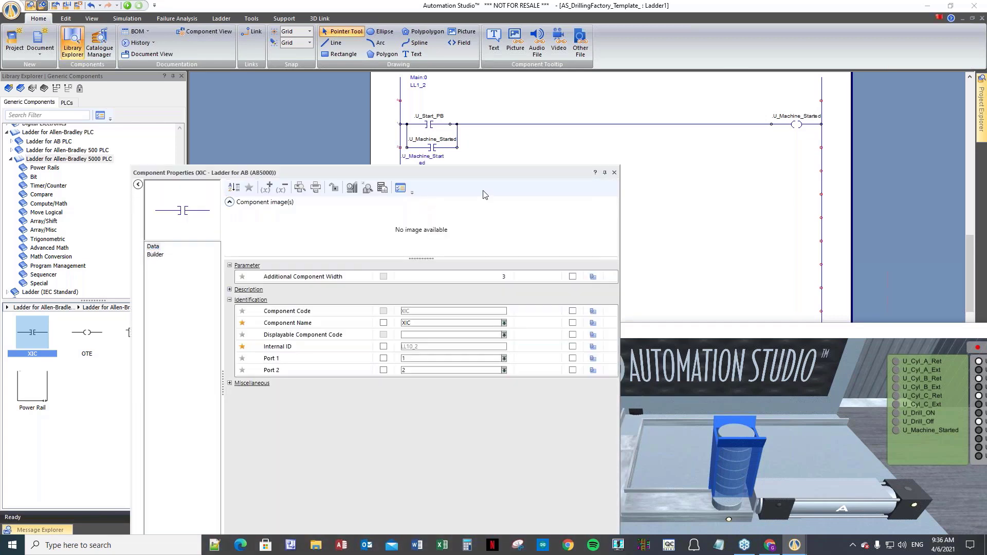
left_click(492, 276)
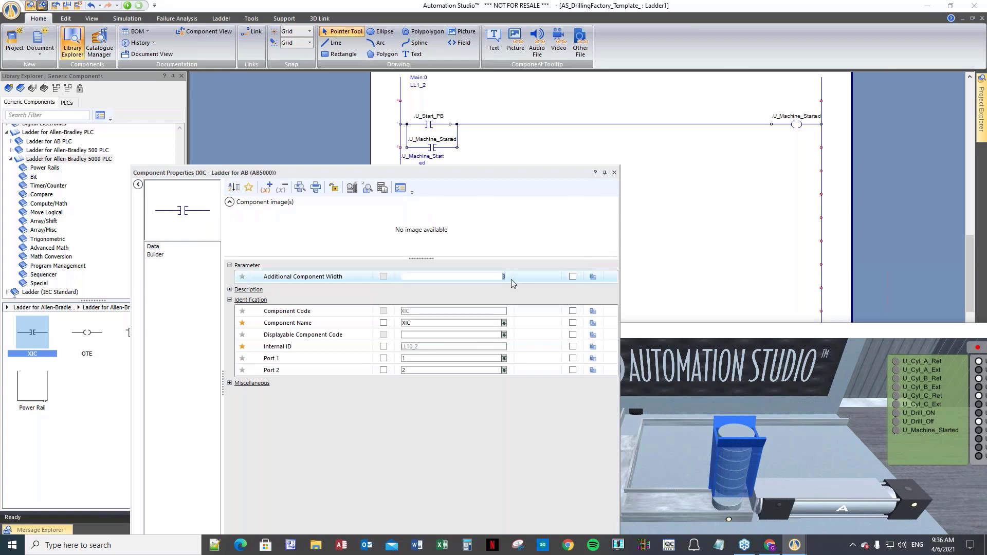
key("Tab")
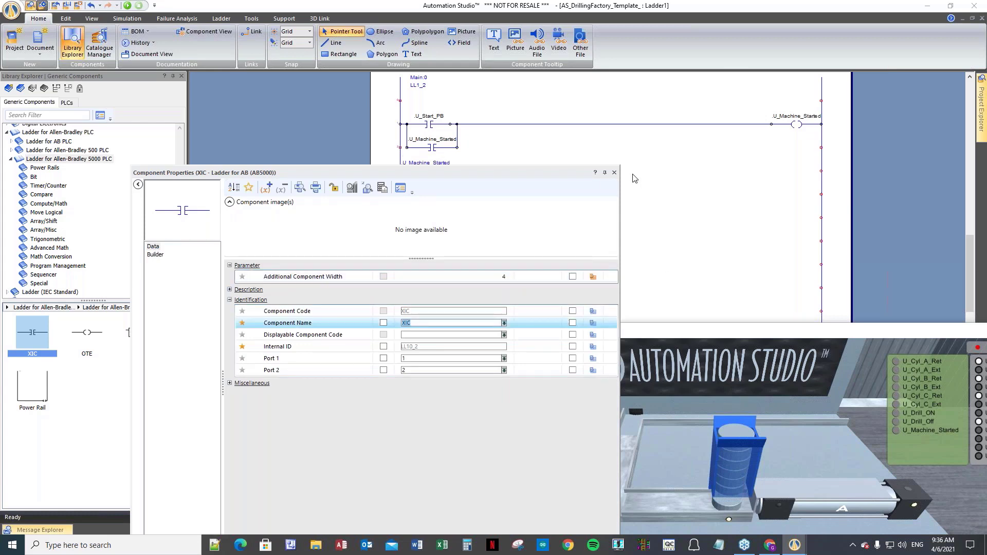
left_click(615, 173)
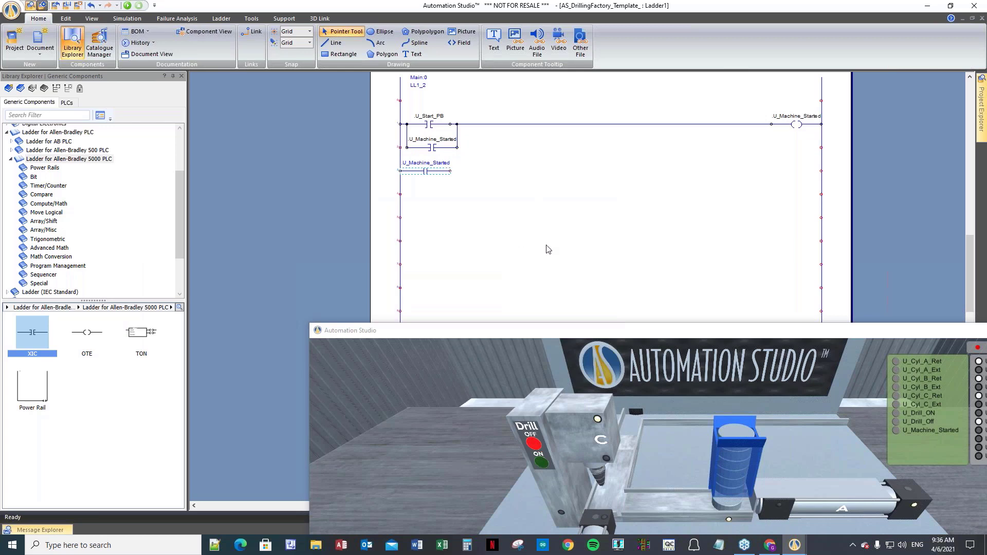
- Place an MCR instruction from Program Management at the end of the new rung and wire the U_Machine_Started contact to it
left_click(59, 266)
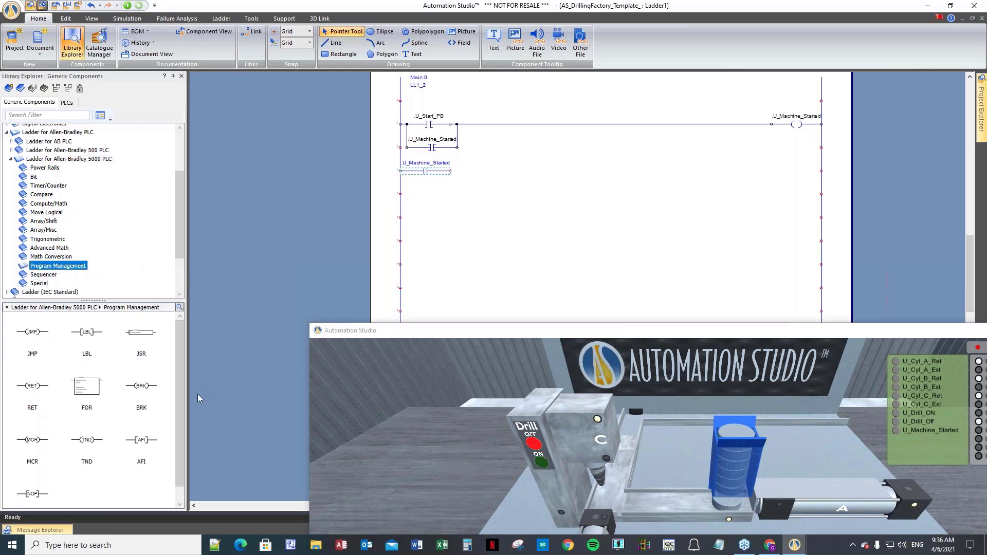
left_click(175, 432)
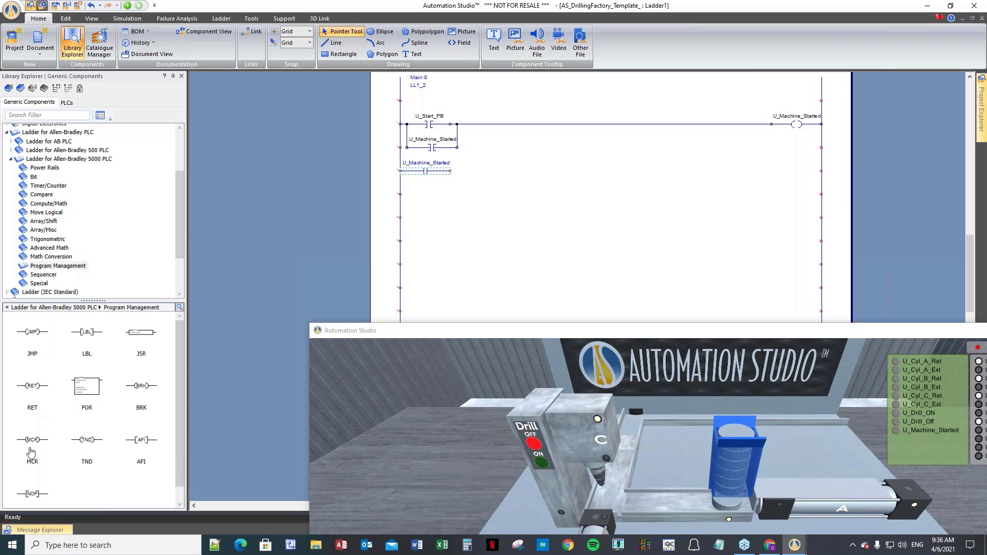
left_click_drag(31, 447, 805, 173)
left_click(466, 188)
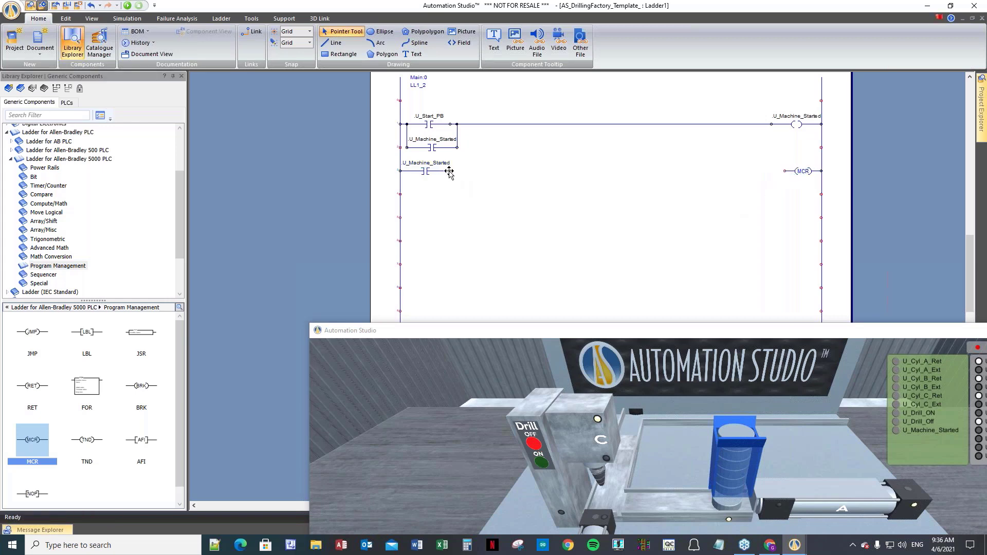
left_click_drag(450, 173, 785, 170)
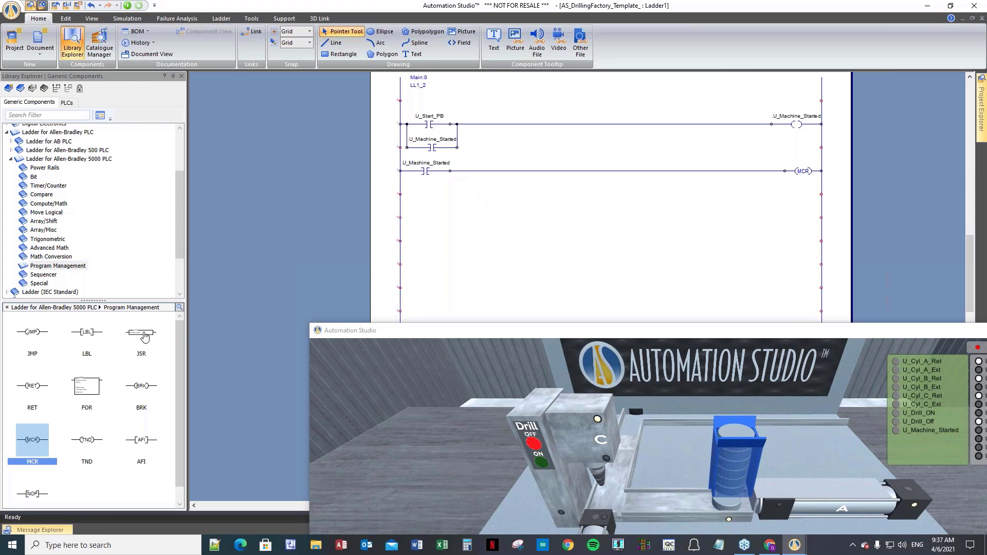
- Place an XIC contact at the start of the rung below the MCR rung and reposition the 3D system window to show its variables
left_click(34, 177)
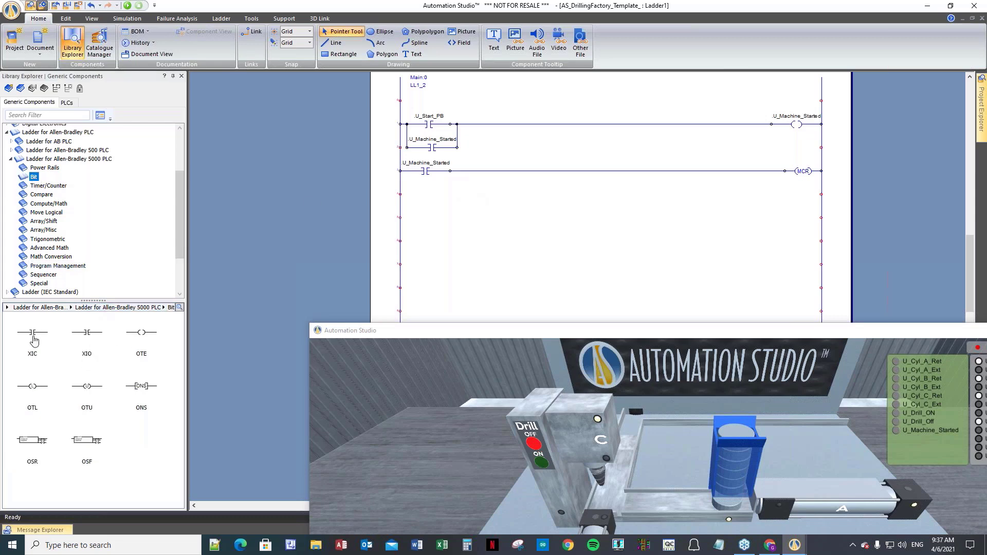
left_click_drag(33, 333, 432, 196)
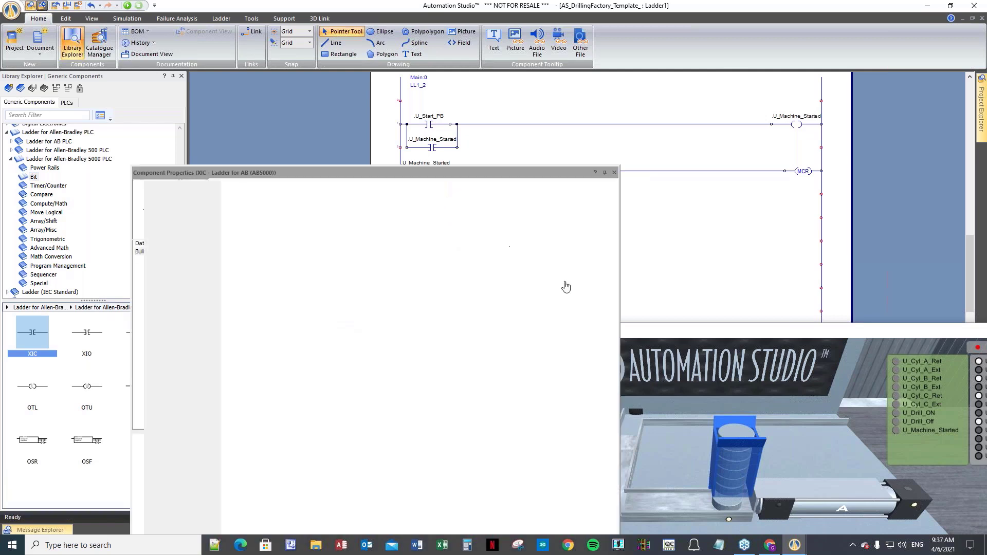
left_click_drag(698, 332, 446, 204)
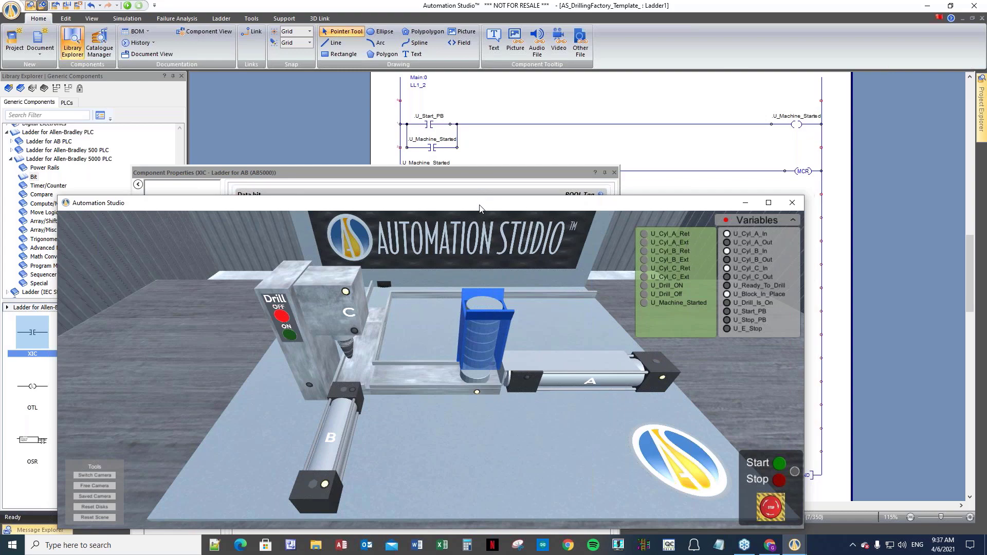
left_click_drag(479, 208, 515, 353)
left_click(365, 216)
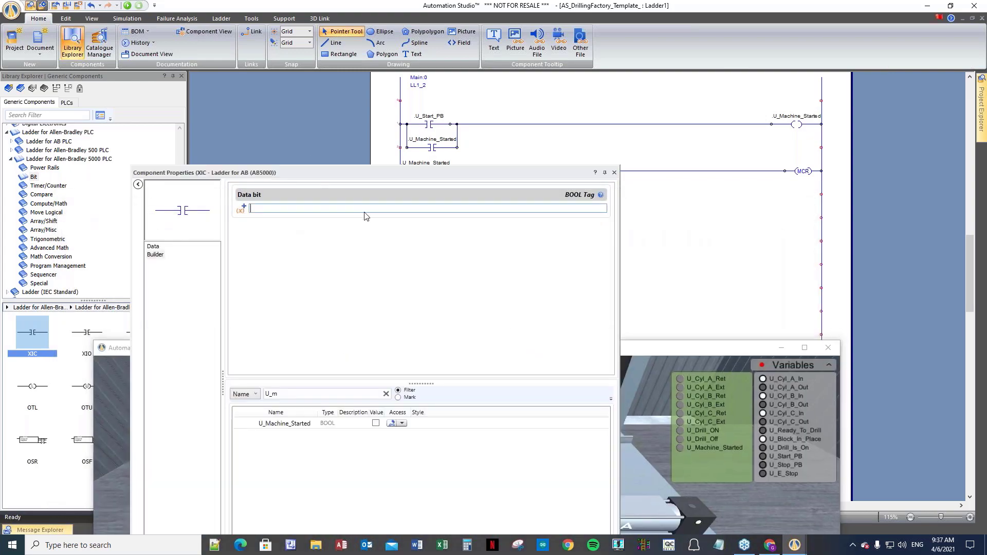
- Filter the new contact's variables by U_c and assign it the U_Cyl_A_In variable
left_click_drag(336, 174, 470, 233)
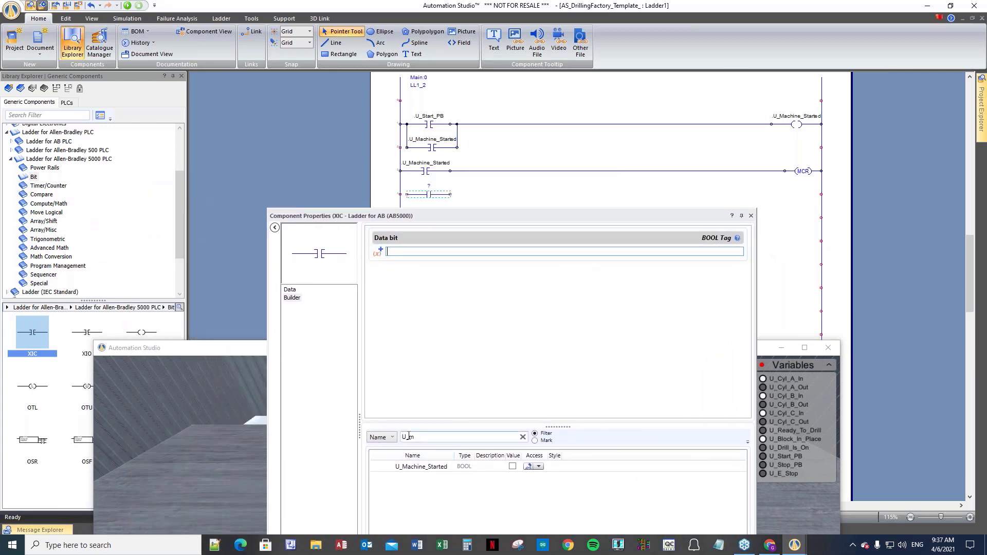
left_click_drag(410, 437, 463, 440)
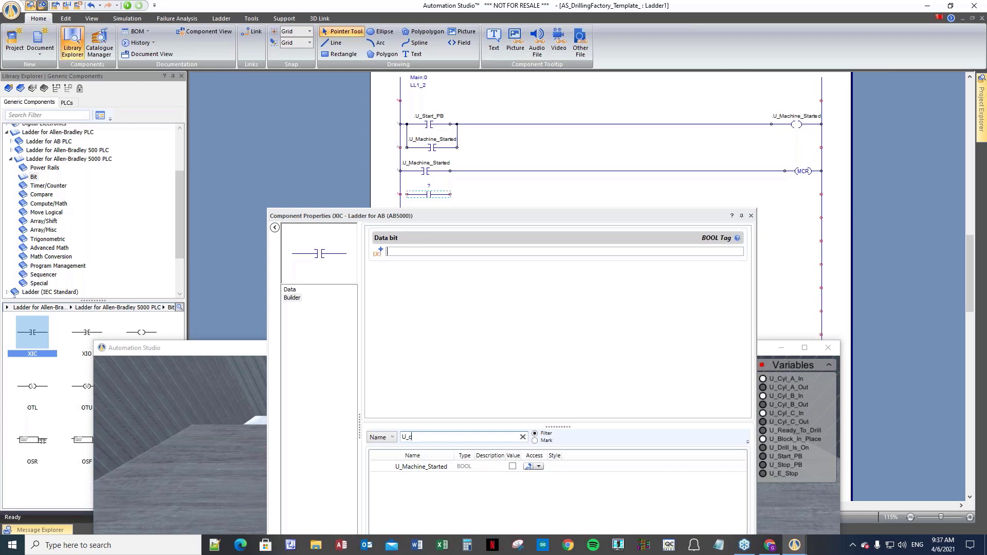
type("c")
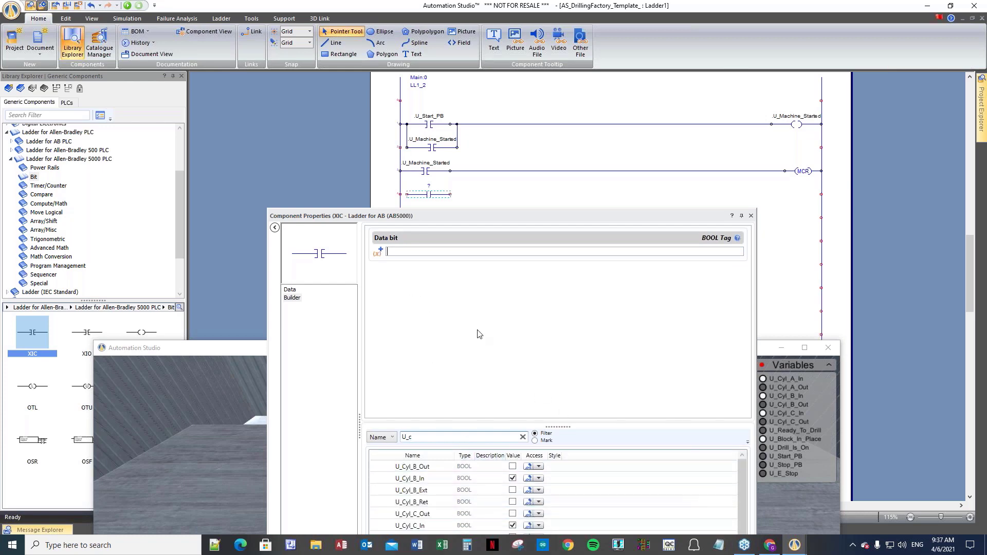
left_click_drag(480, 211, 420, 45)
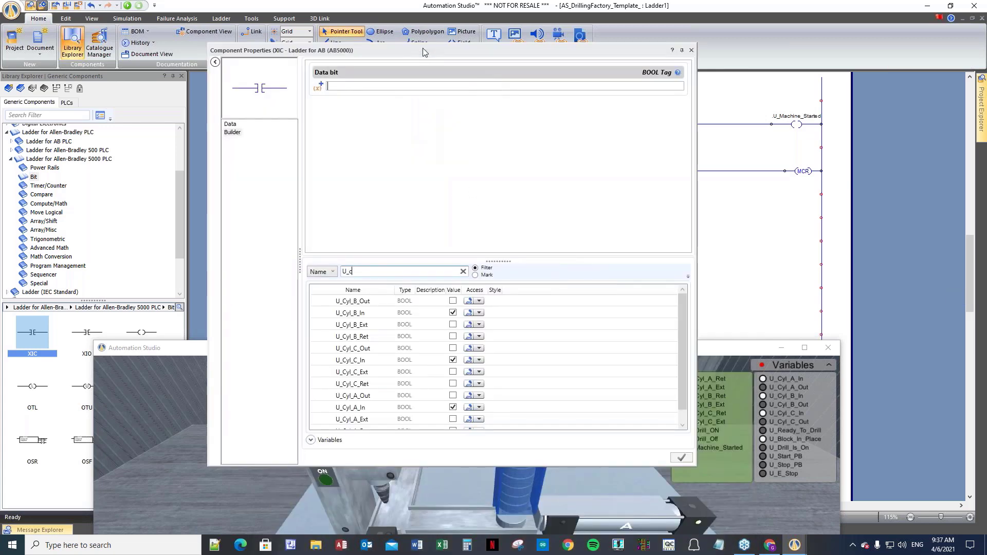
double_click(405, 410)
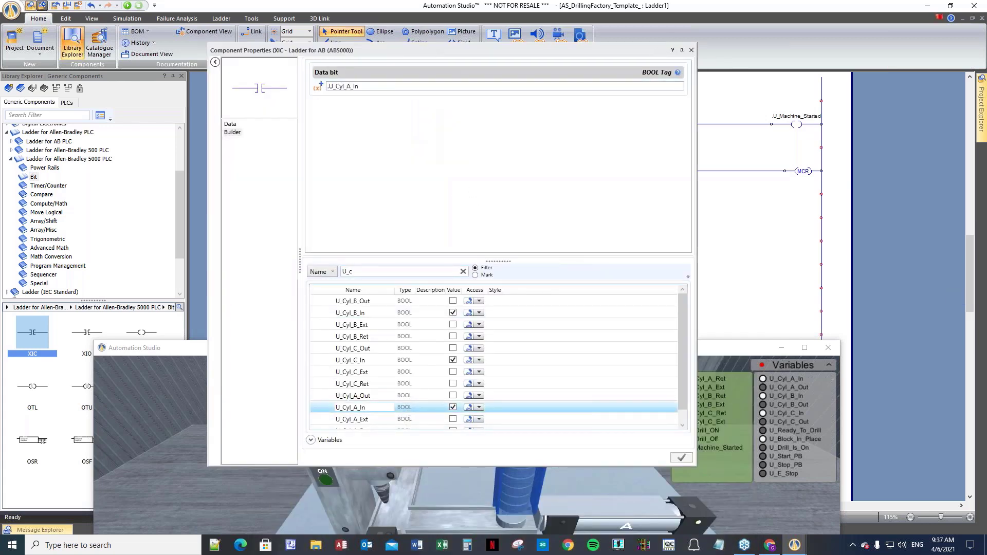
- Place an XIC contact directly after the U_Cyl_A_In contact and assign it the U_Block_In_Place variable, filtering by U_b
left_click(691, 49)
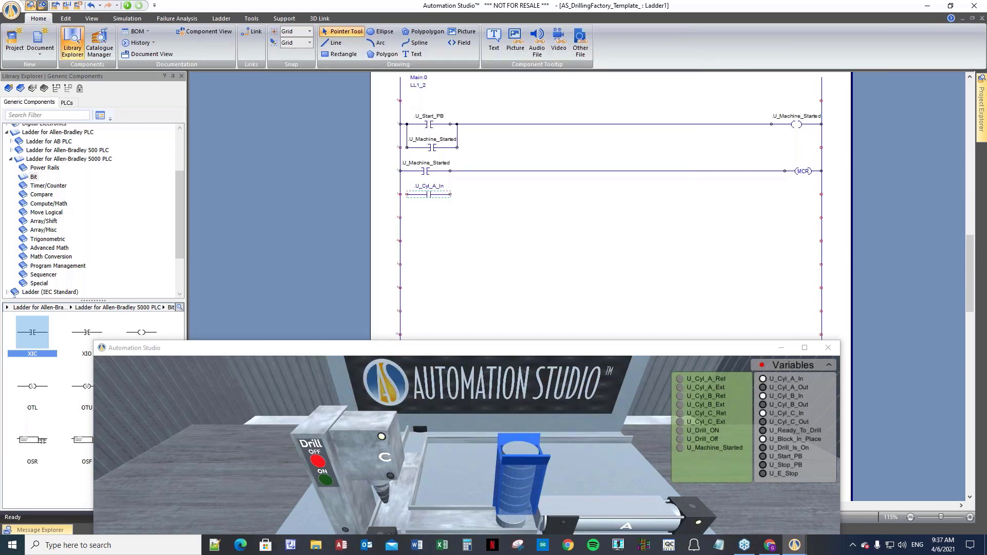
left_click_drag(38, 337, 473, 195)
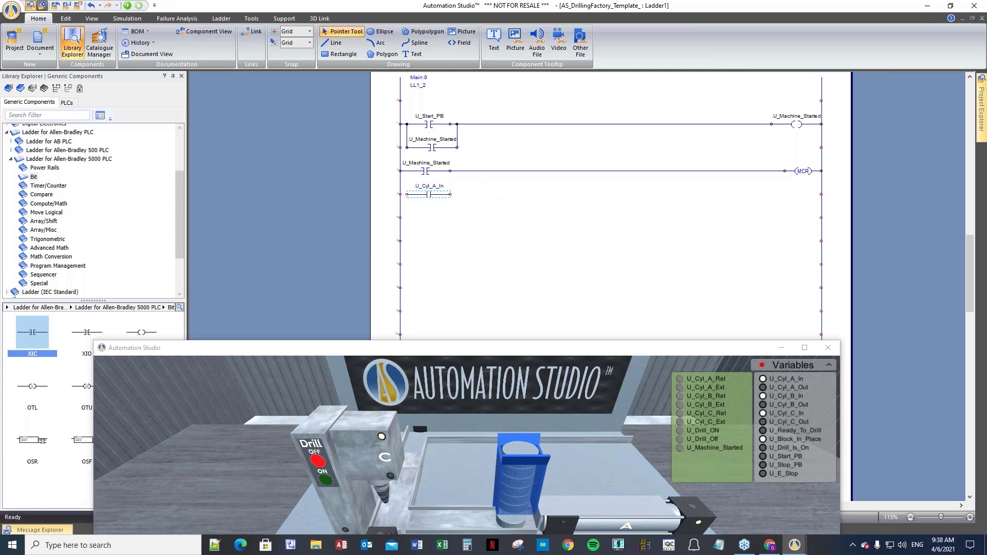
left_click(355, 271)
type("U_c")
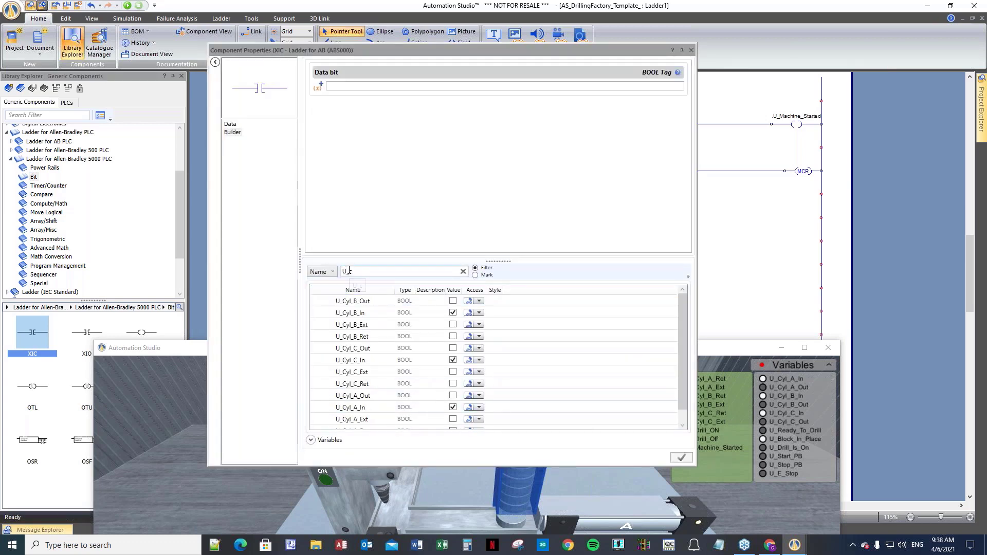
type("b")
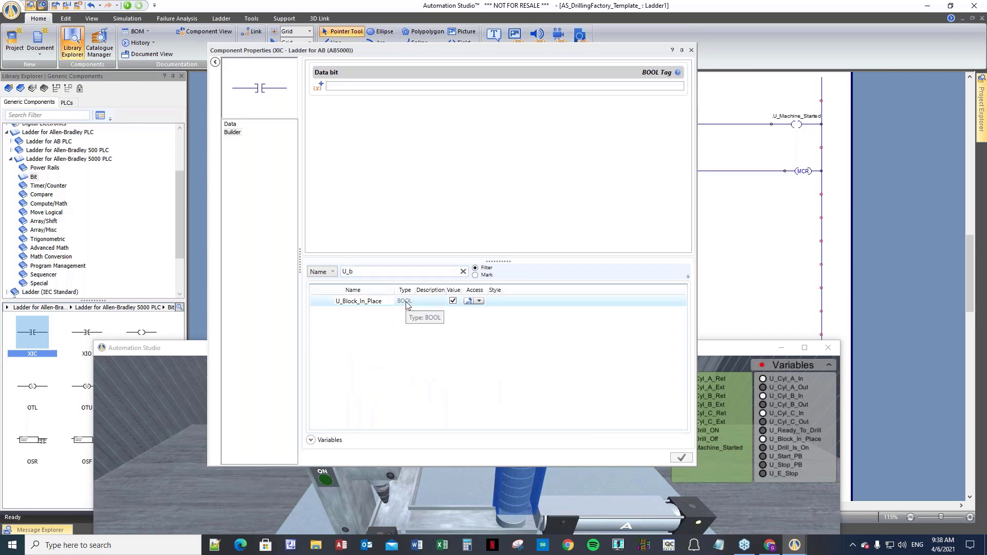
double_click(406, 304)
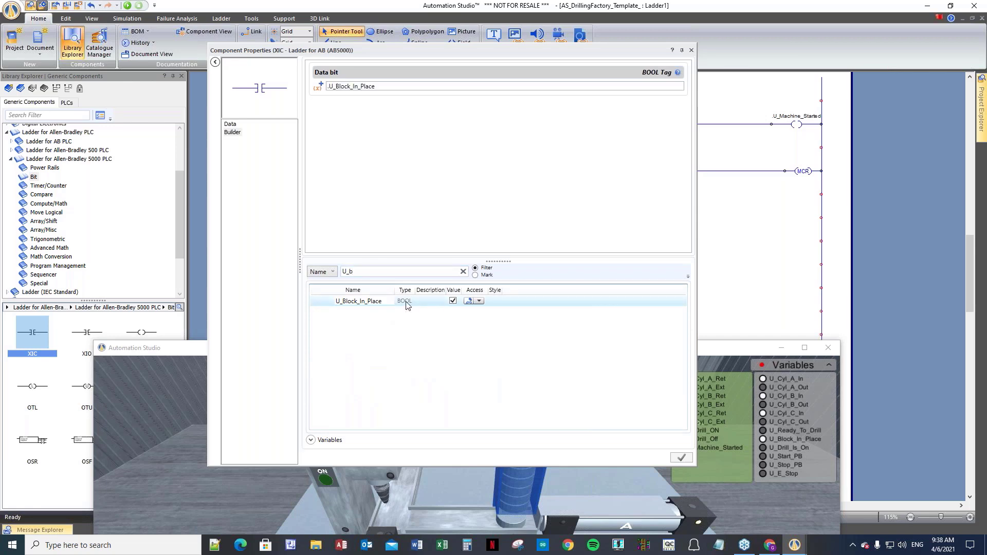
left_click(692, 50)
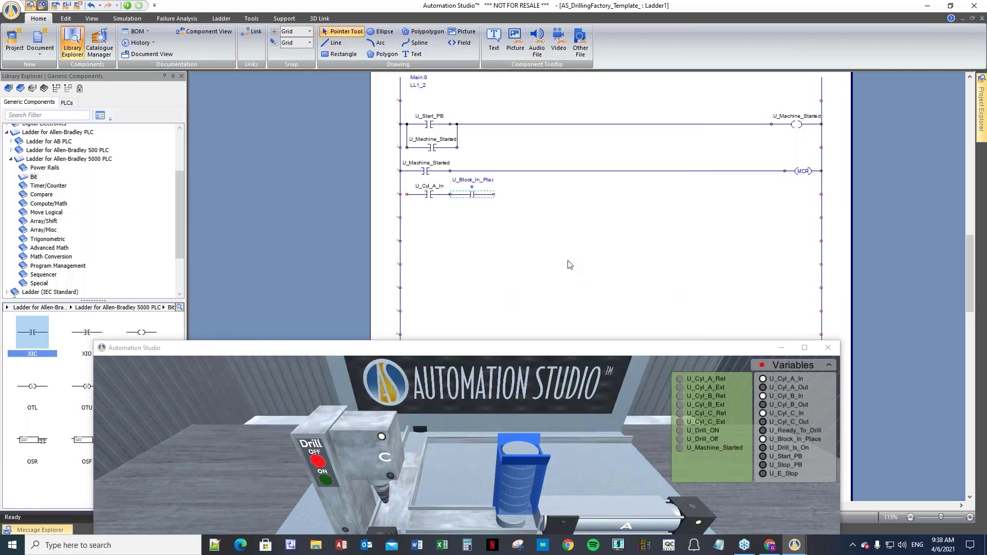
- Set the additional component width of the U_Block_In_Place contact to 4 and close its properties
double_click(471, 195)
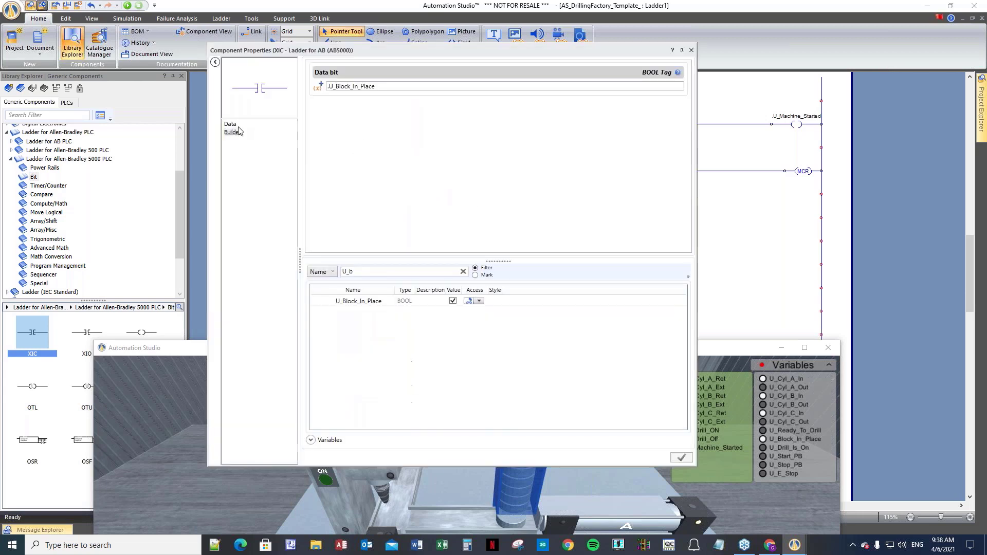
left_click(231, 124)
left_click(581, 153)
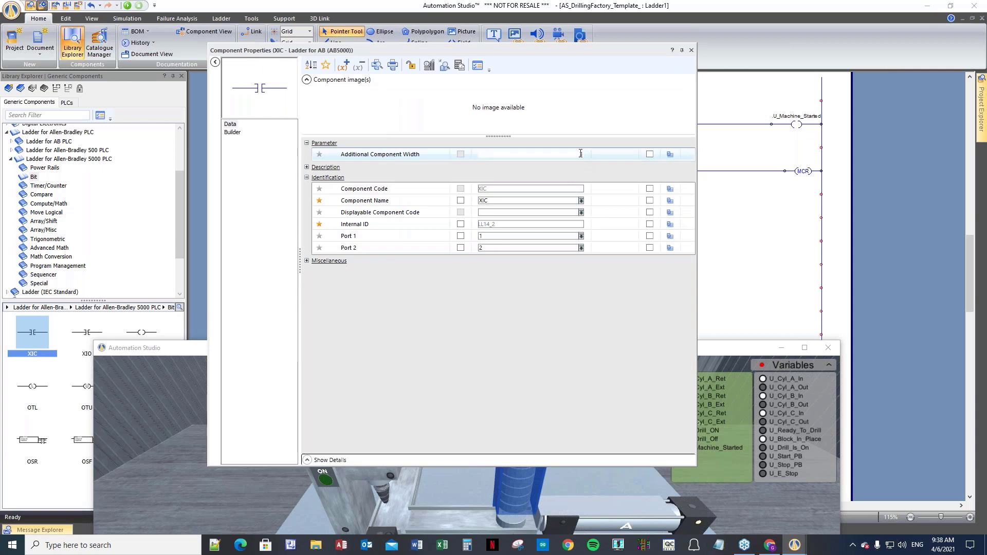
type("4")
key("Tab")
left_click(692, 50)
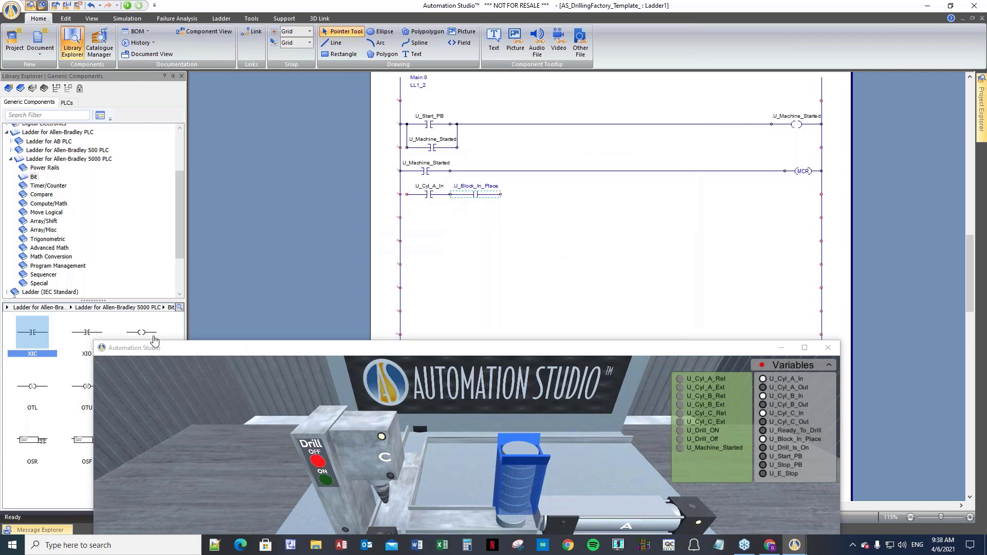
- Place an OTE coil at the end of the U_Cyl_A_In rung and assign it the U_Cyl_A_Ext variable
left_click_drag(145, 335, 802, 195)
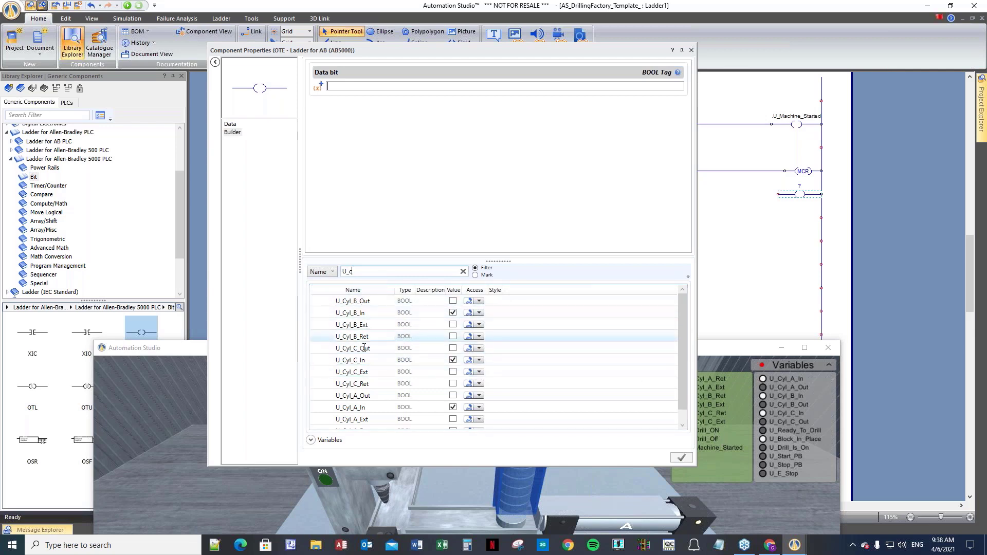
double_click(408, 419)
left_click(692, 51)
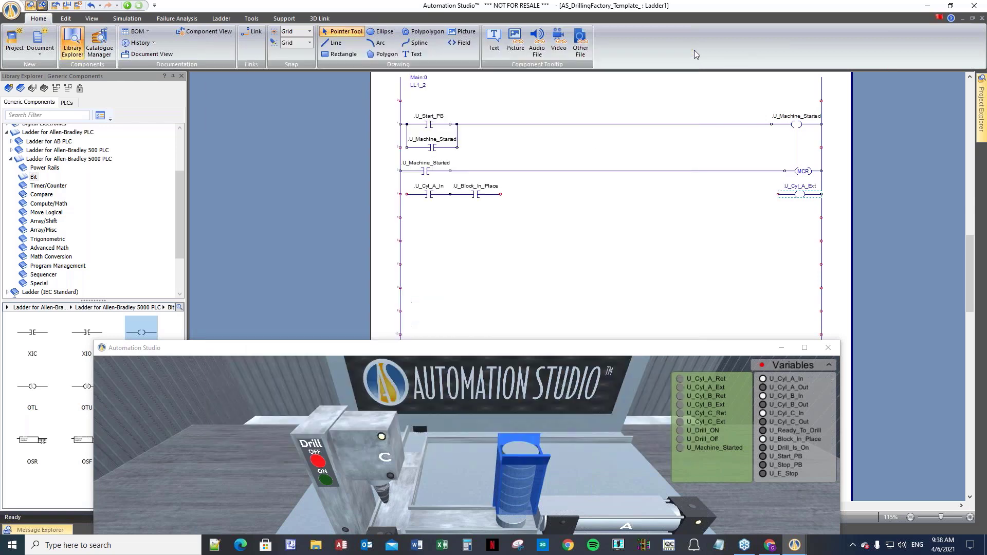
- Place an XIC contact below the U_Cyl_A_In contact and assign it the U_Cyl_A_Ext variable
left_click_drag(33, 333, 432, 217)
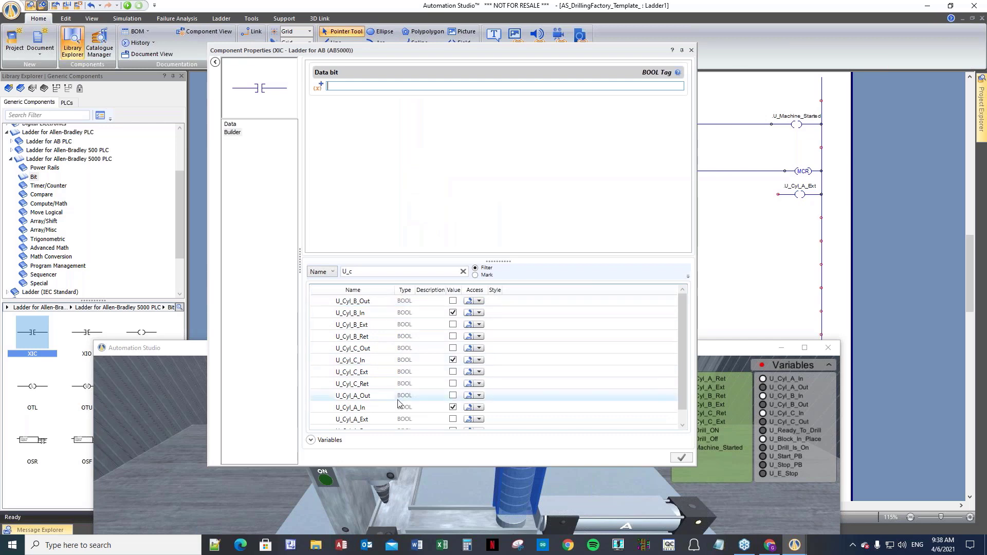
double_click(404, 419)
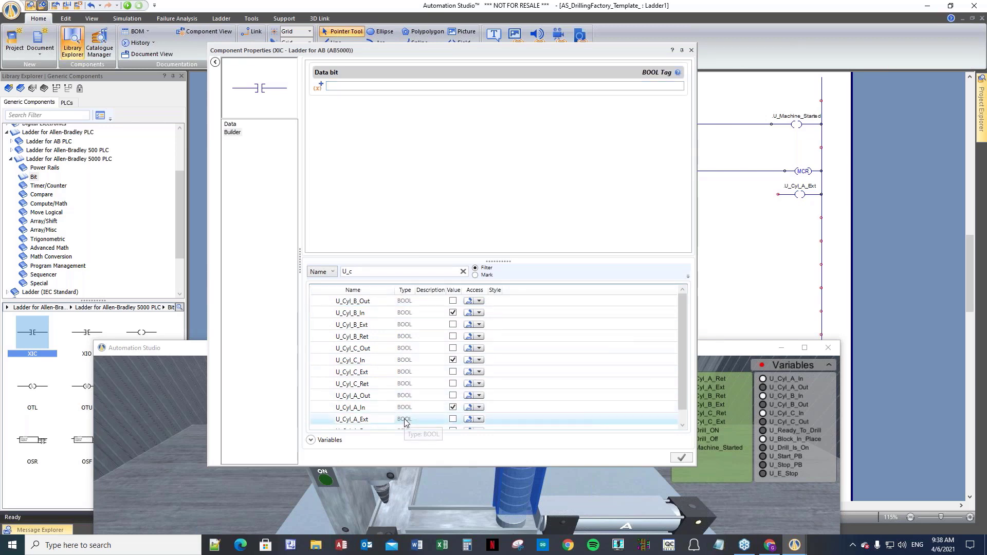
left_click(692, 51)
- Wire the U_Block_In_Place contact to the U_Cyl_A_Ext coil and connect the U_Cyl_A_Ext contact as a parallel branch around both series contacts
left_click(500, 195)
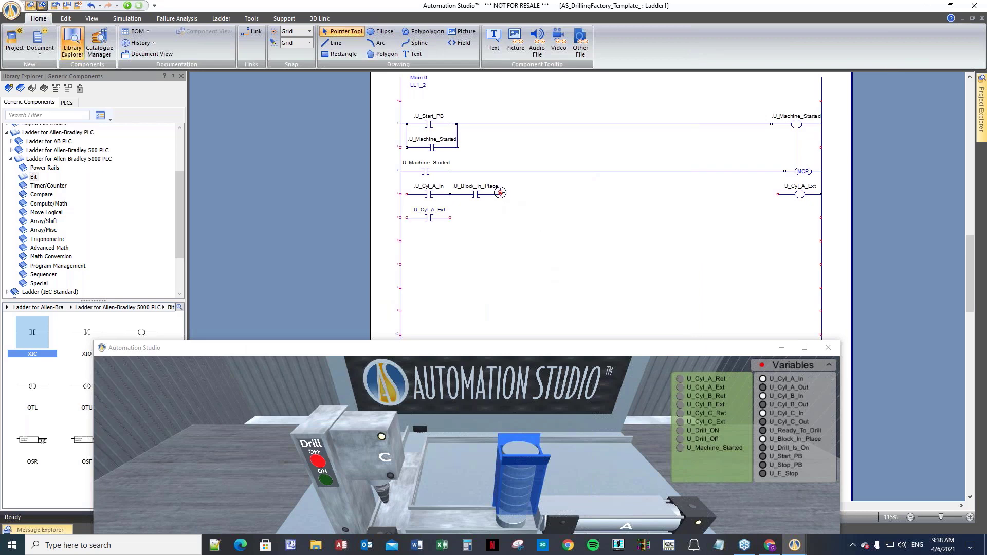
left_click(778, 194)
left_click(450, 218)
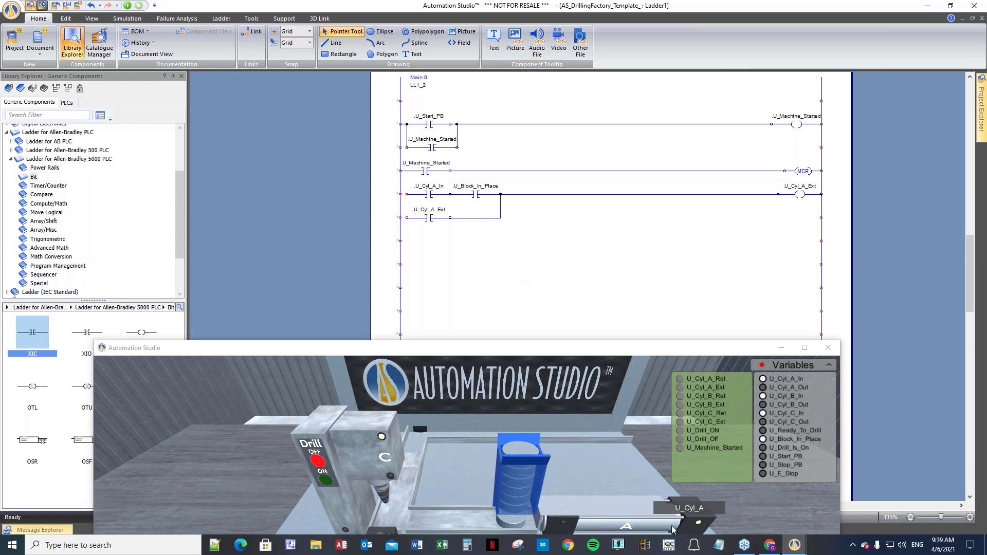
left_click(407, 218)
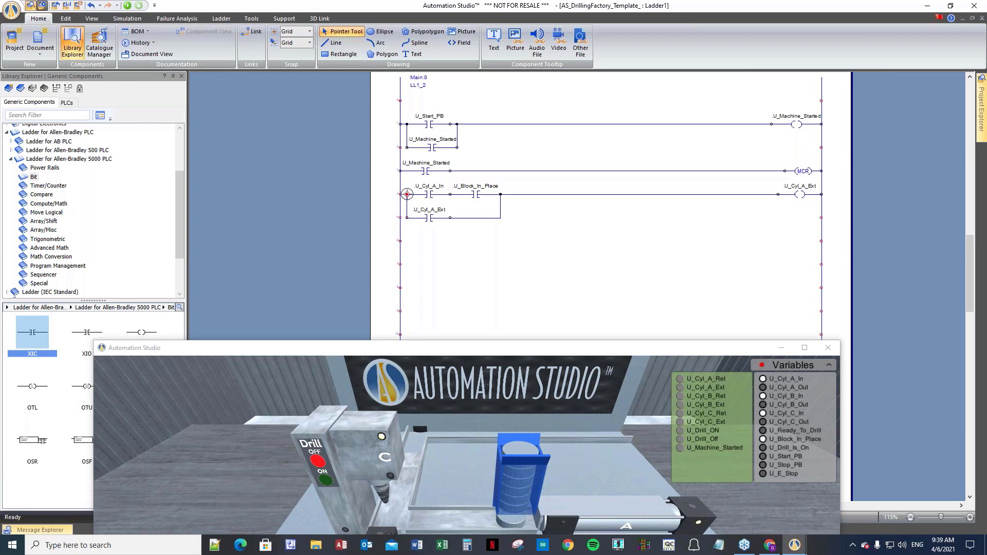
left_click(406, 194)
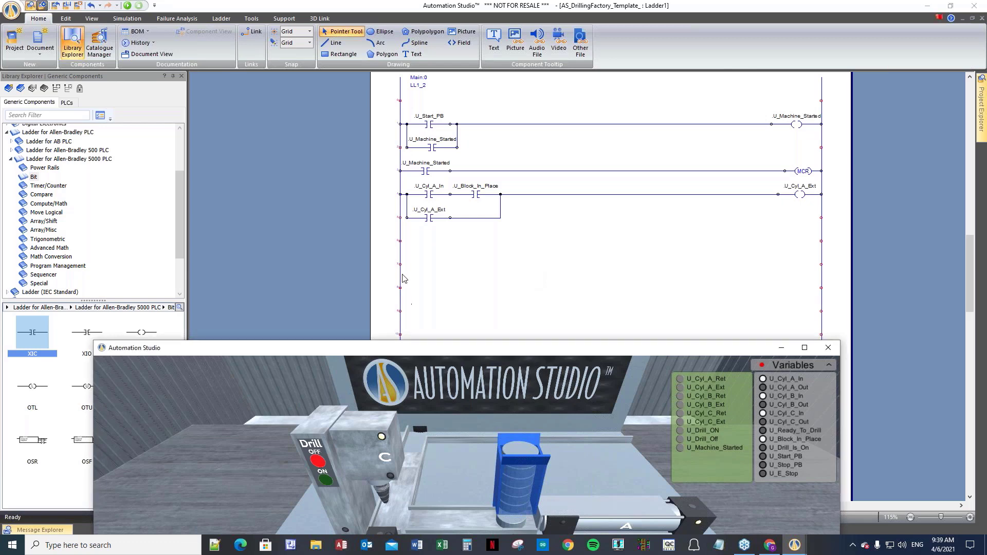
- Reposition the 3D system window to examine the cylinders and drill, leaving it below the cylinder A rung
left_click_drag(408, 350, 397, 251)
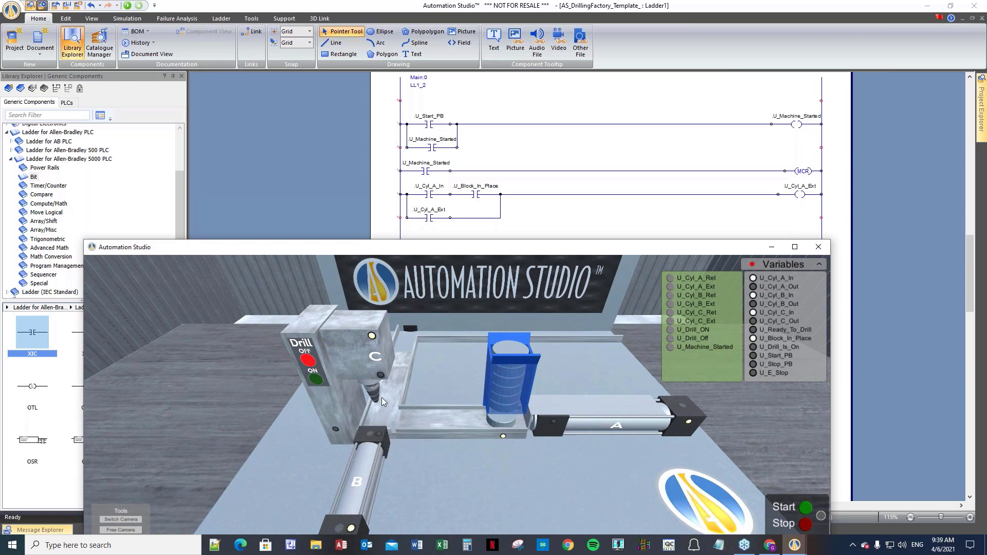
left_click_drag(387, 248, 385, 196)
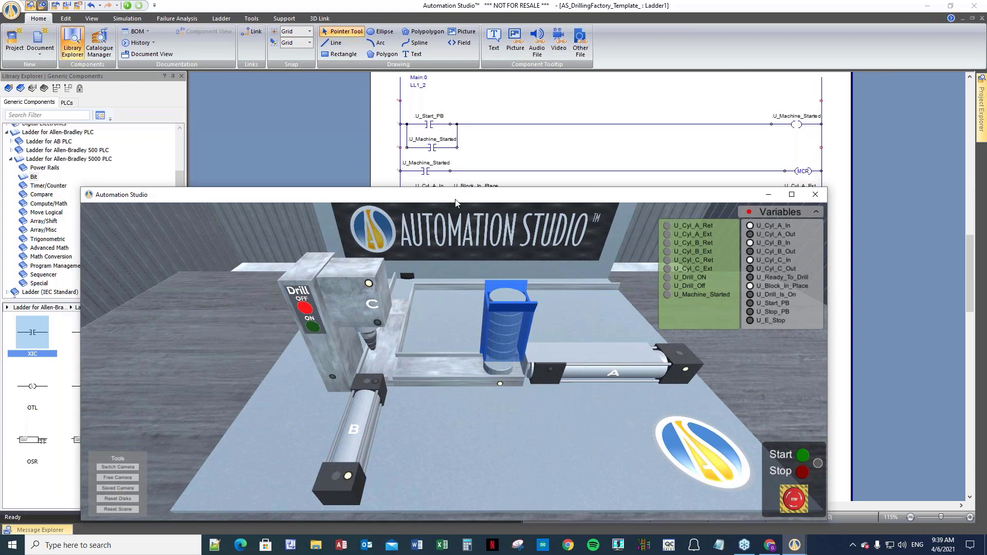
left_click_drag(456, 203, 496, 300)
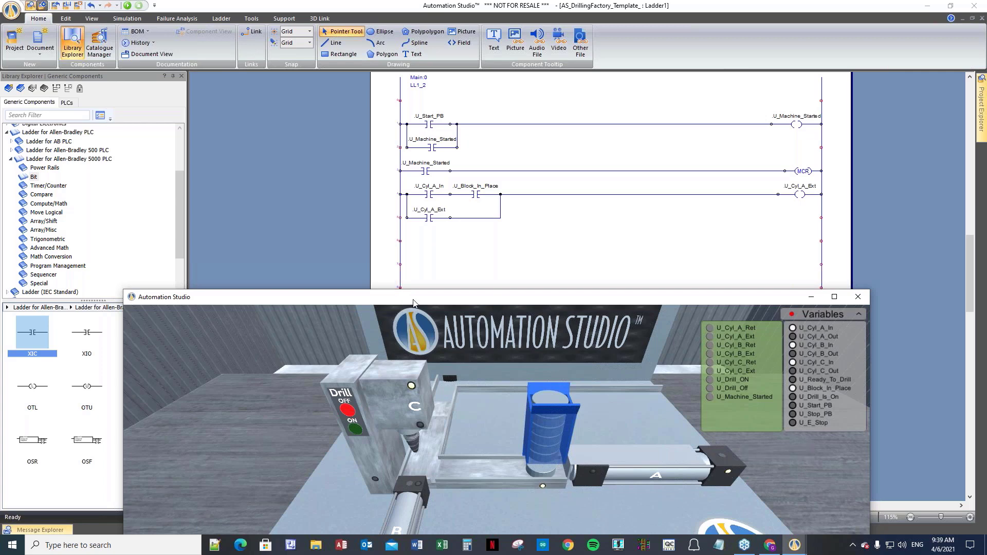
left_click_drag(413, 302, 411, 291)
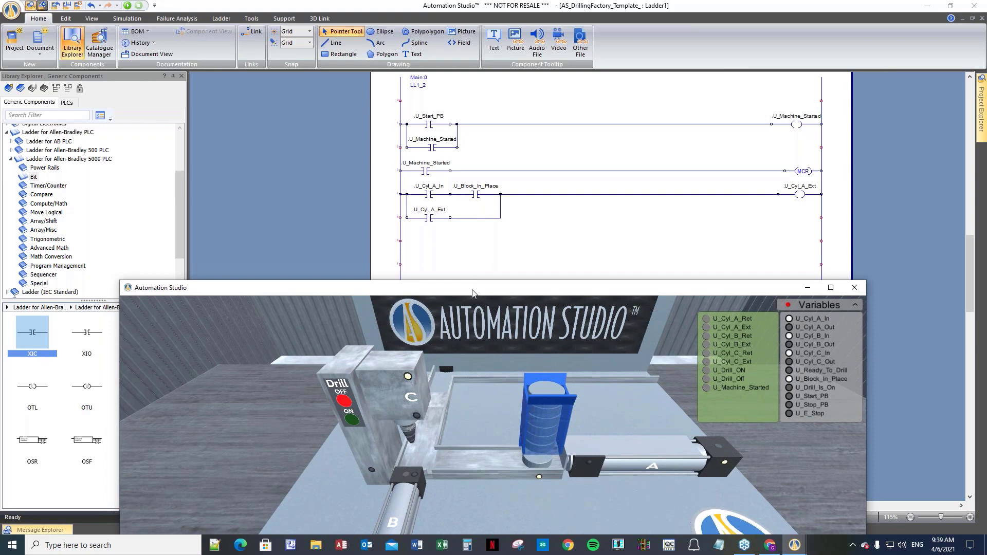
- Delete the link that joins the U_Cyl_A_Ext branch to its rung after the U_Block_In_Place contact
left_click_drag(473, 289, 440, 232)
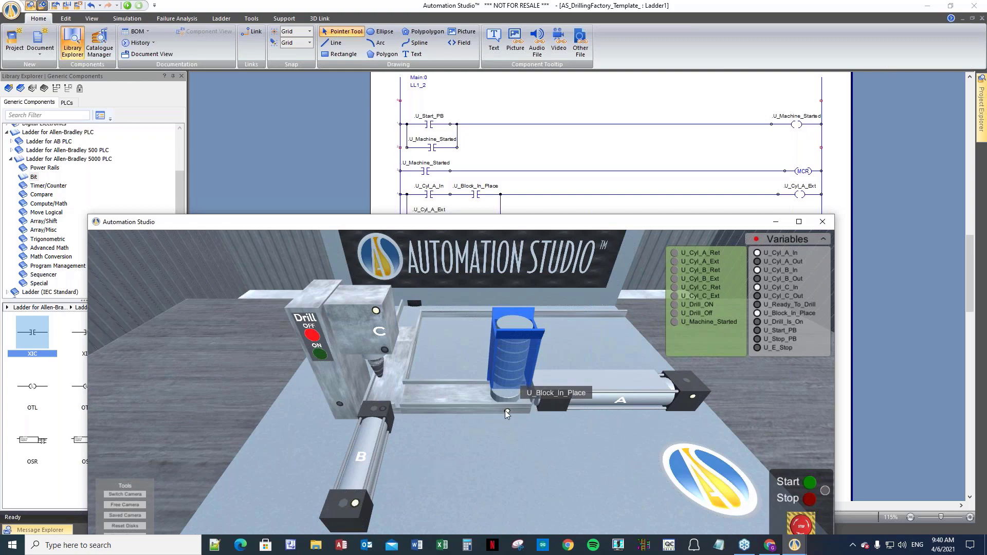
left_click_drag(445, 226, 434, 369)
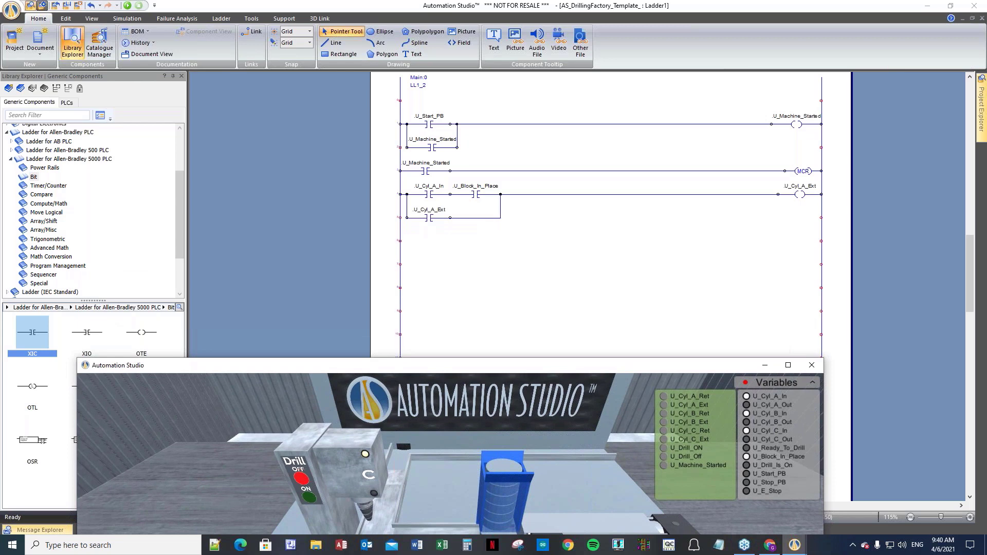
left_click(500, 218)
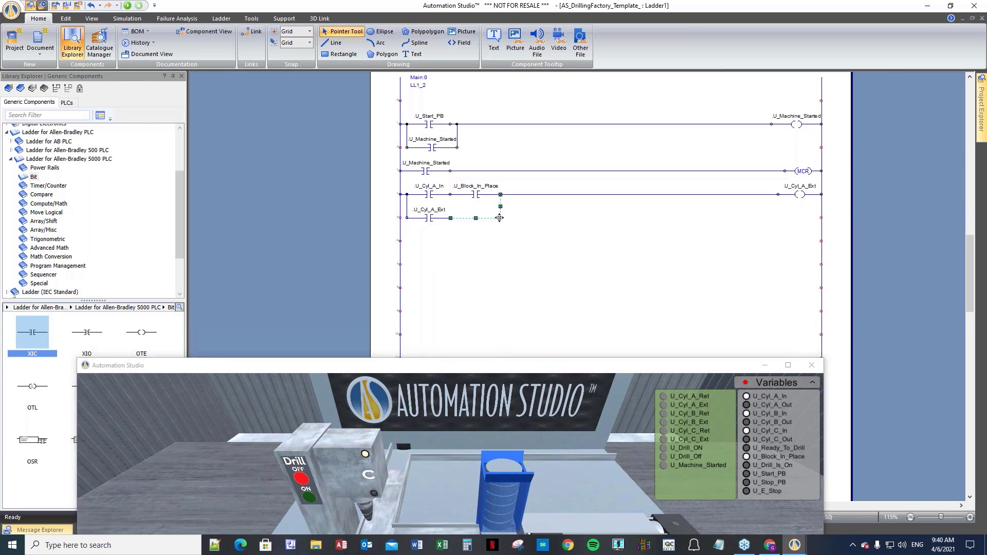
key("Delete")
- Insert an XIC contact tagged U_Cyl_B_In after U_Block_In_Place and reconnect the U_Cyl_A_Ext branch to the rung behind it
left_click_drag(32, 333, 530, 195)
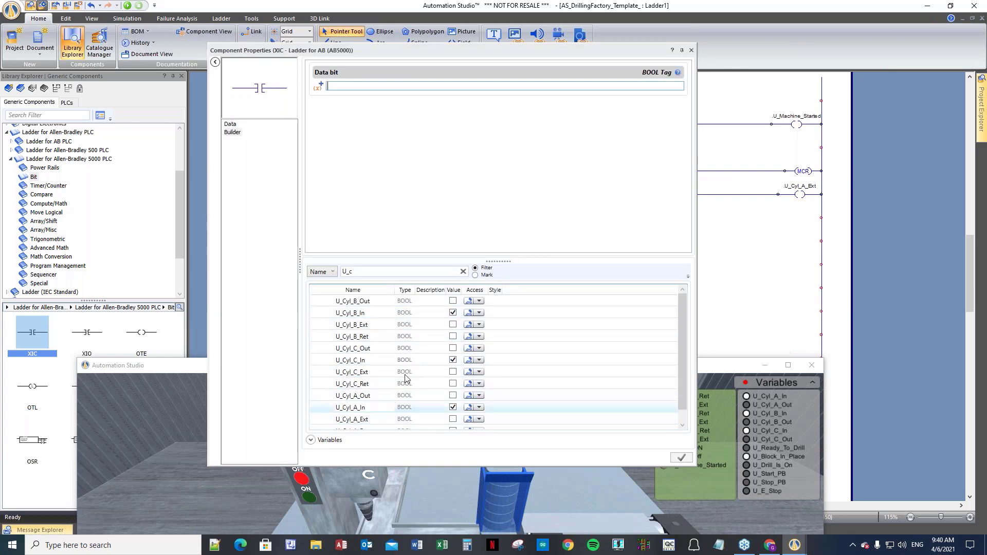
double_click(417, 314)
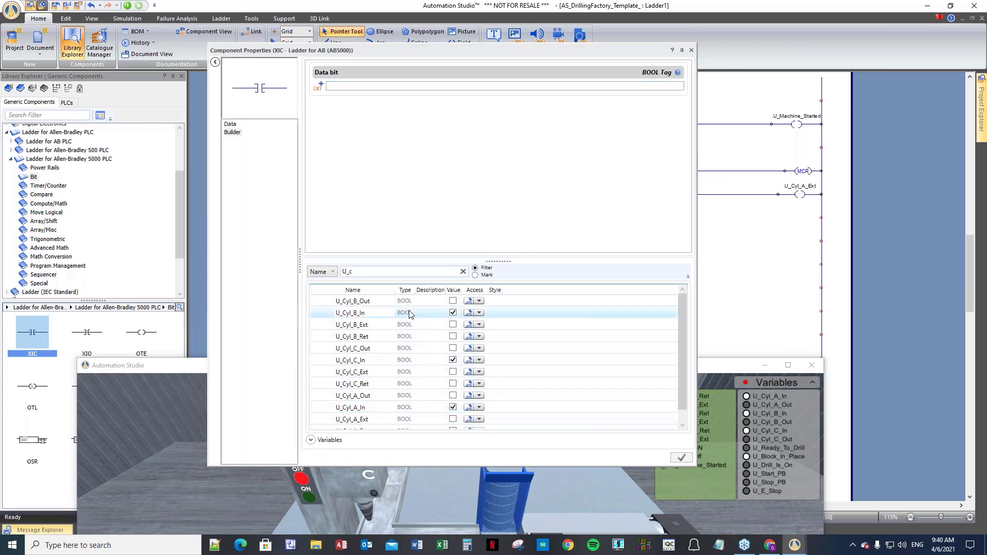
left_click(691, 49)
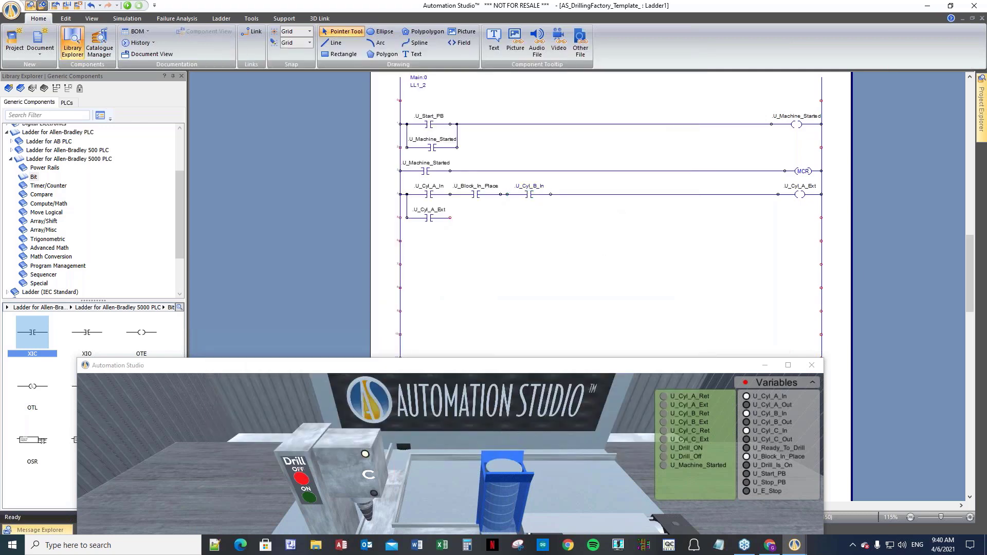
left_click_drag(450, 218, 550, 195)
- Place an XIC contact tagged U_Cyl_A_Out at the start of a new rung below the U_Cyl_A_Ext branch
left_click_drag(35, 337, 434, 241)
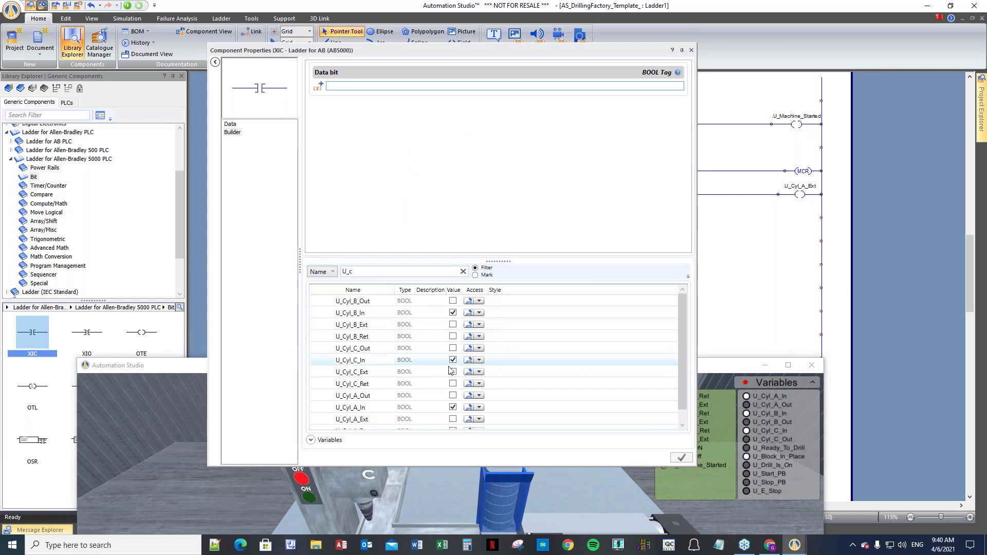
double_click(406, 399)
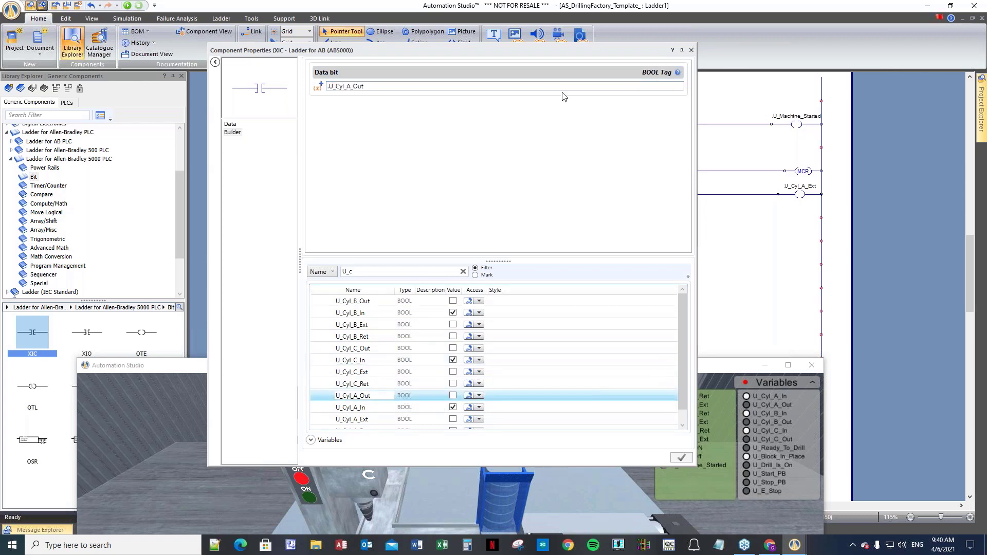
left_click(691, 50)
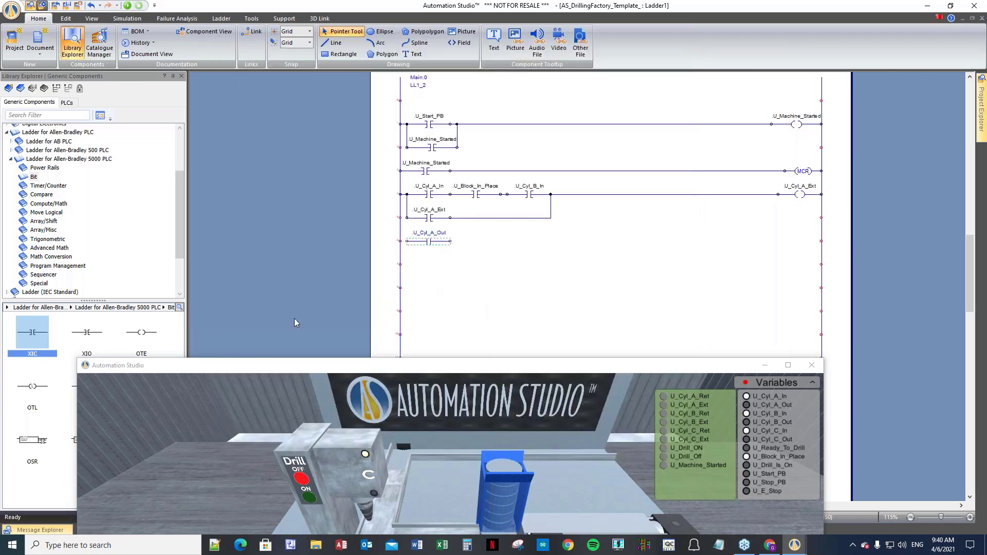
- Add an XIC contact in series after U_Cyl_A_Out and assign it the U_Ready_To_Drill tag
left_click_drag(33, 338, 478, 243)
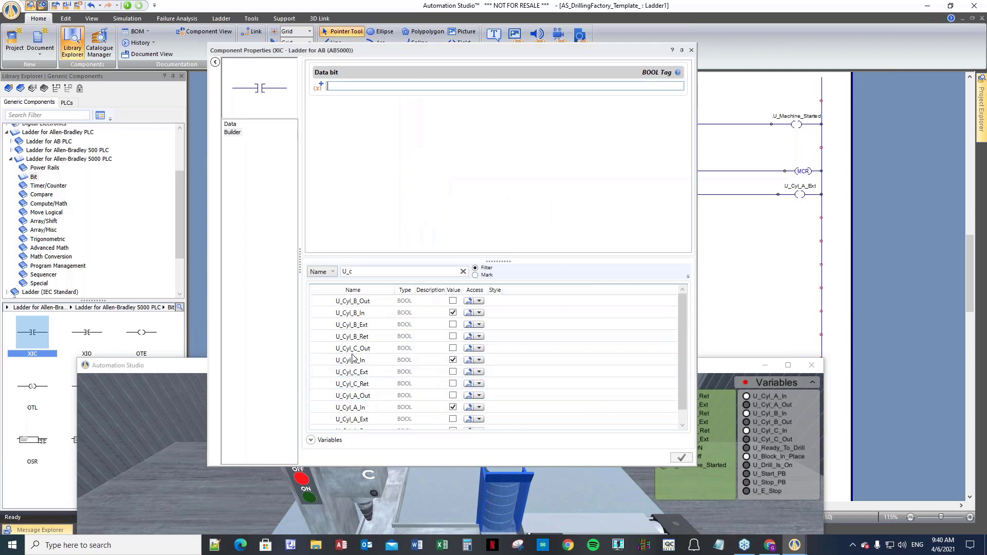
left_click(720, 373)
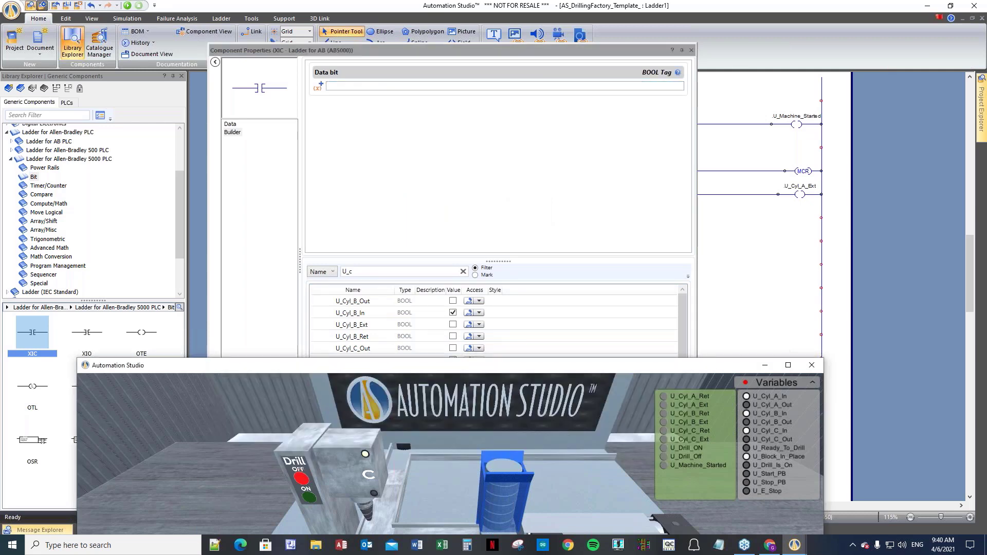
left_click(349, 271)
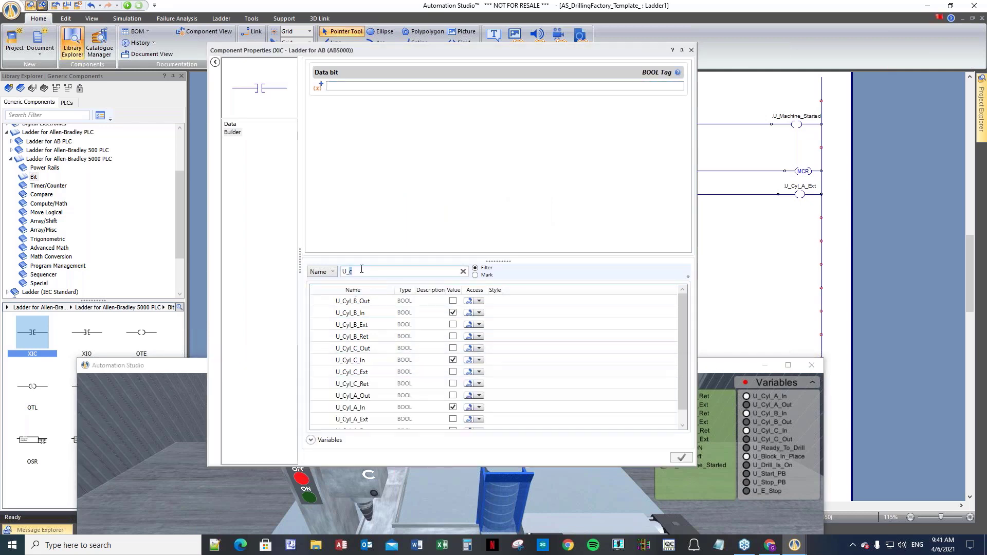
type("r")
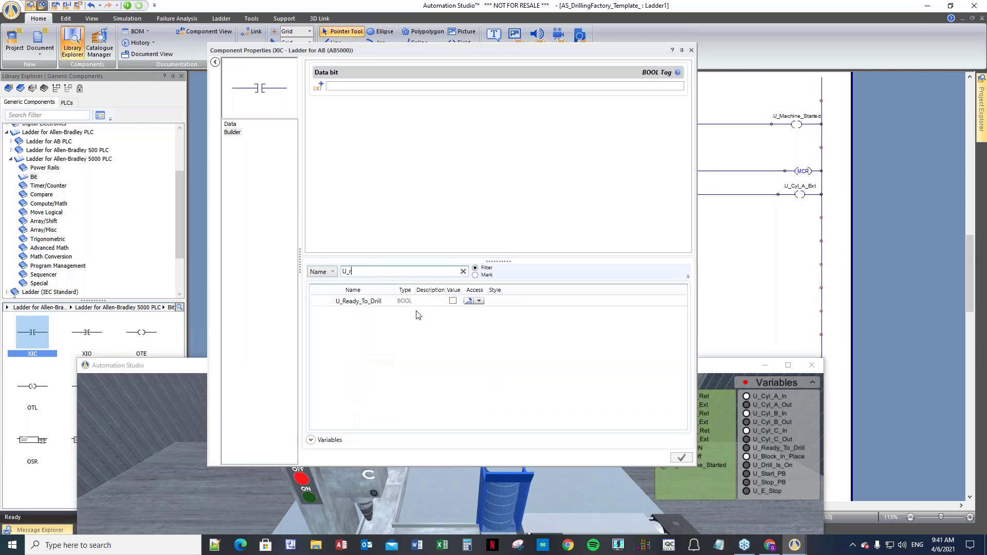
double_click(408, 302)
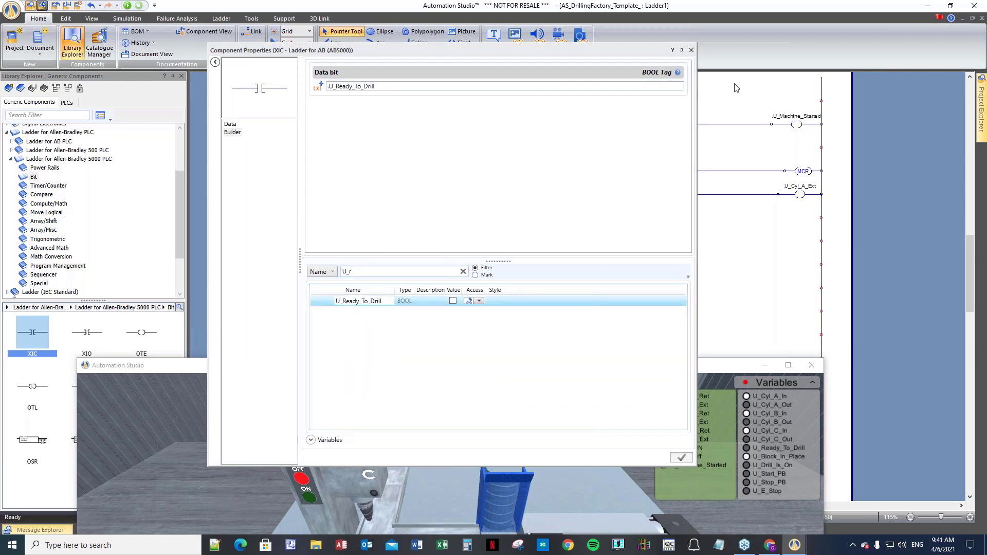
left_click(692, 50)
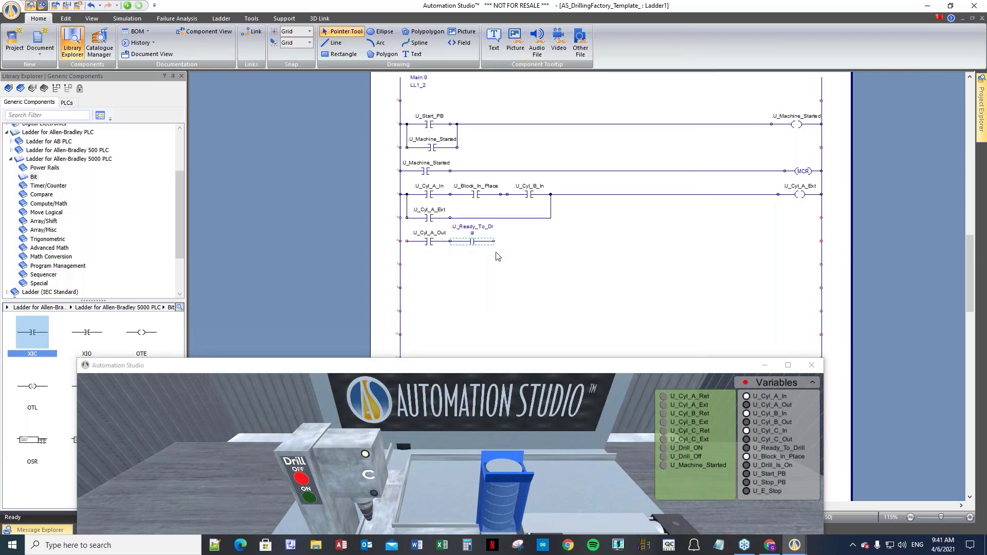
- Set the Additional Component Width of the U_Ready_To_Drill contact to 4
double_click(479, 242)
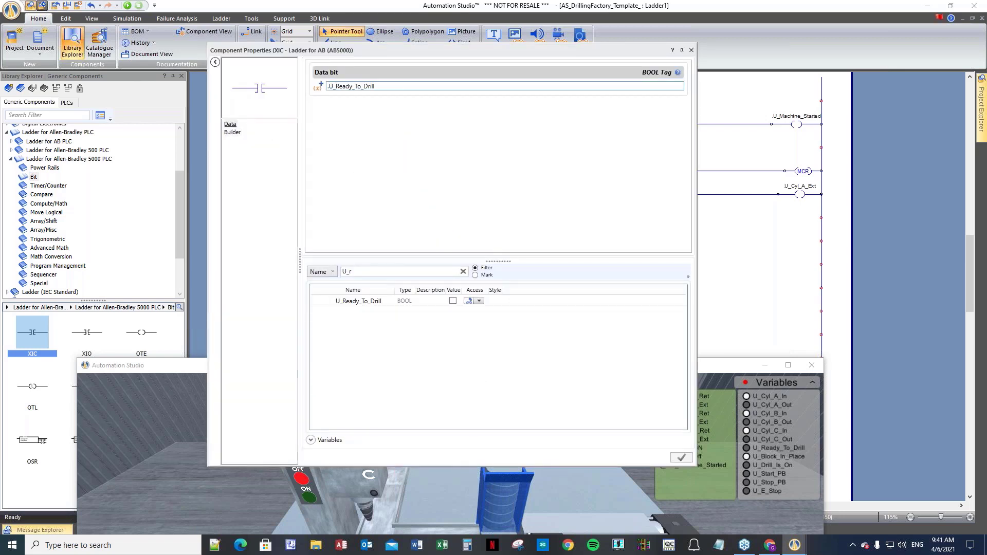
left_click(231, 132)
left_click(580, 154)
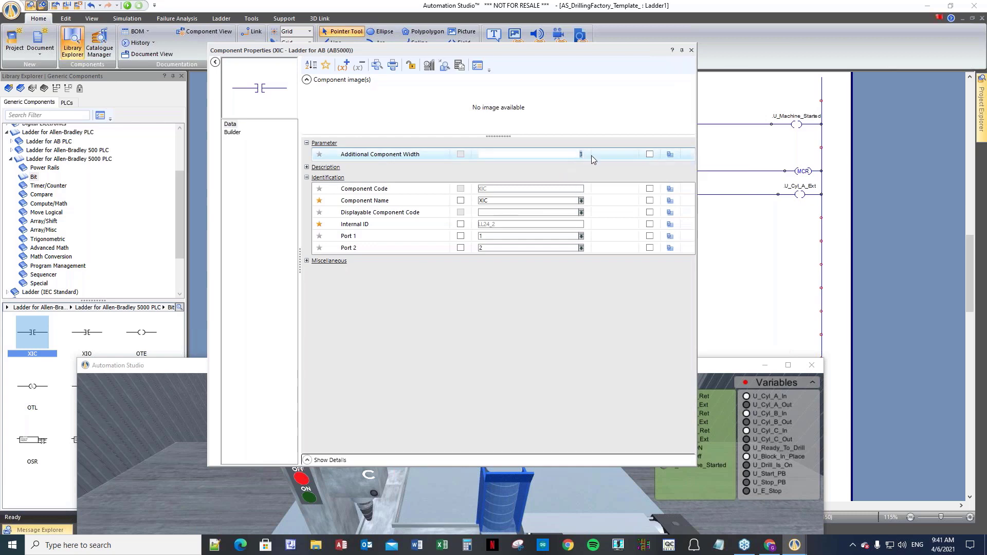
type("4")
key("Tab")
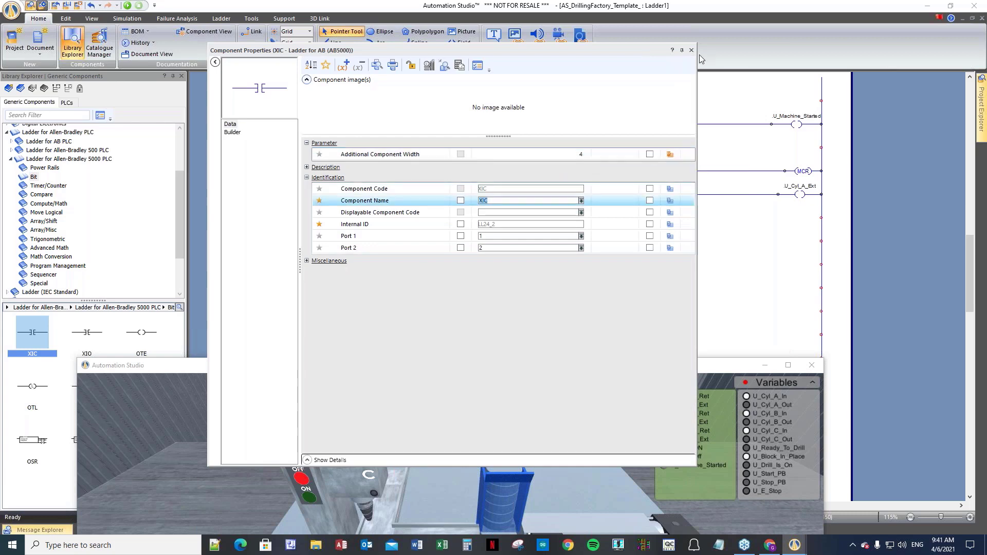
left_click(691, 50)
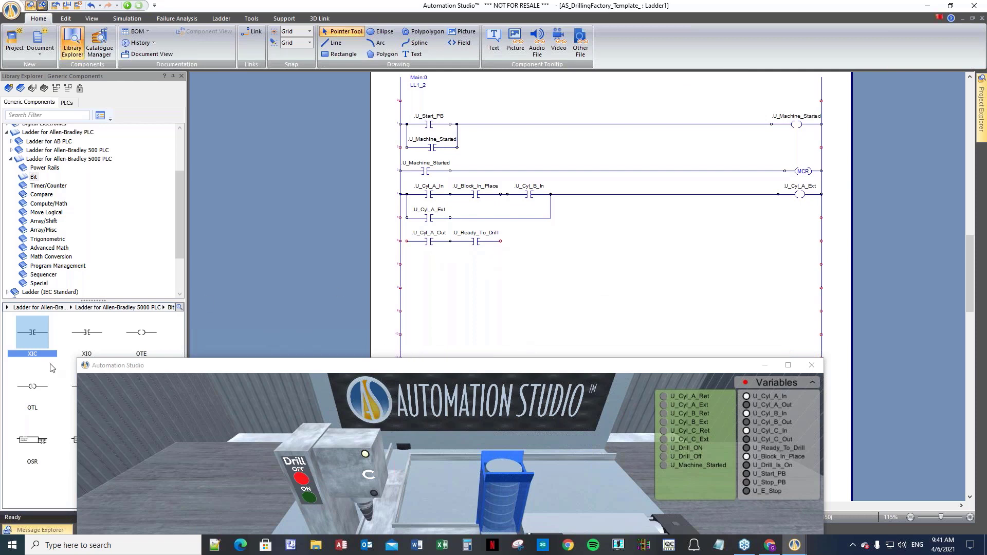
- Add an XIC contact tagged U_Cyl_B_In in series after U_Ready_To_Drill
left_click_drag(32, 337, 528, 238)
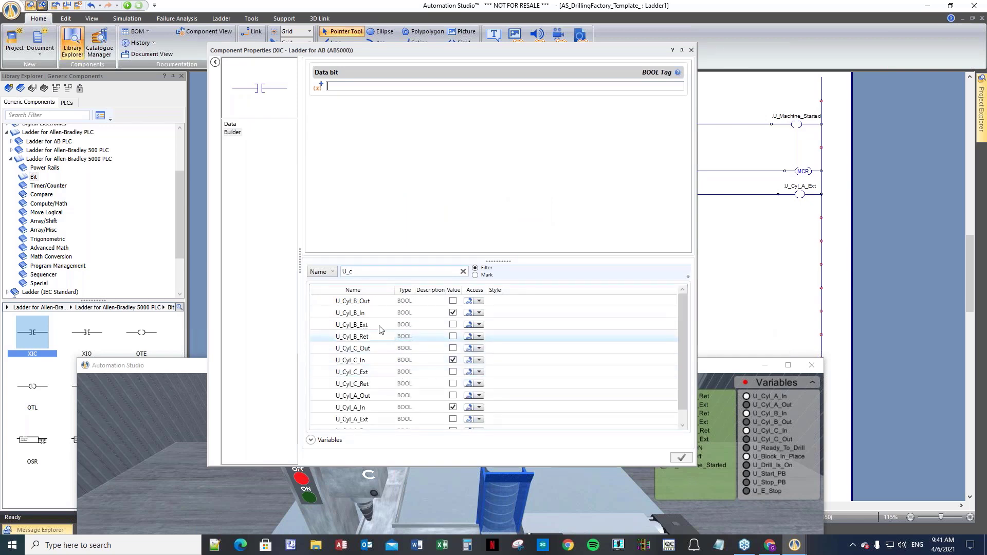
left_click(408, 315)
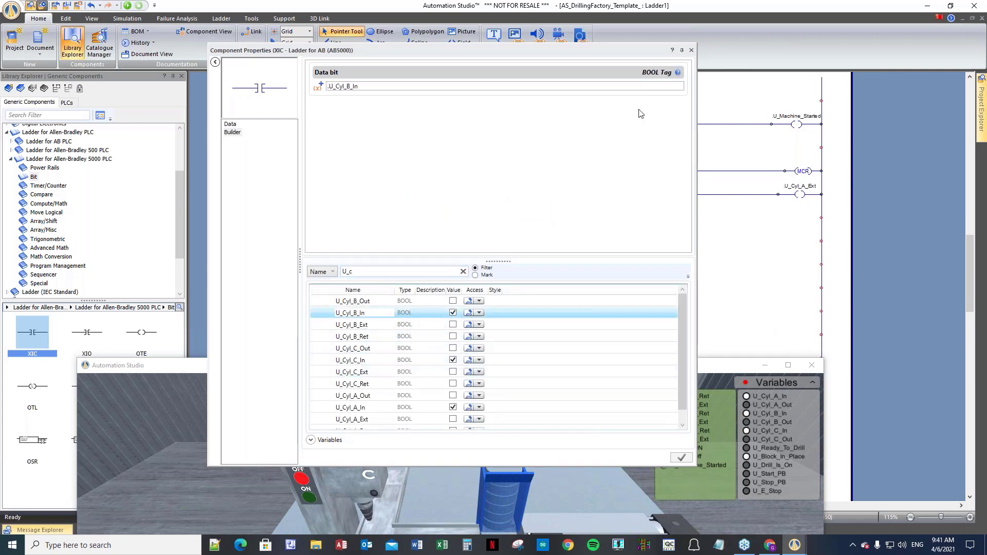
left_click(693, 50)
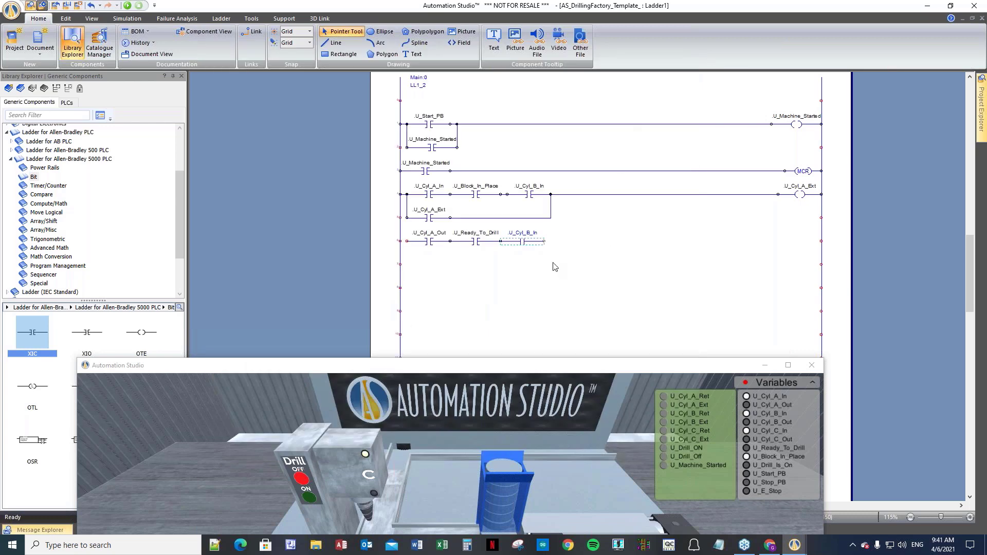
- Place an OTE coil tagged U_Cyl_B_Ext at the output end of the U_Cyl_A_Out rung
left_click_drag(449, 368, 436, 199)
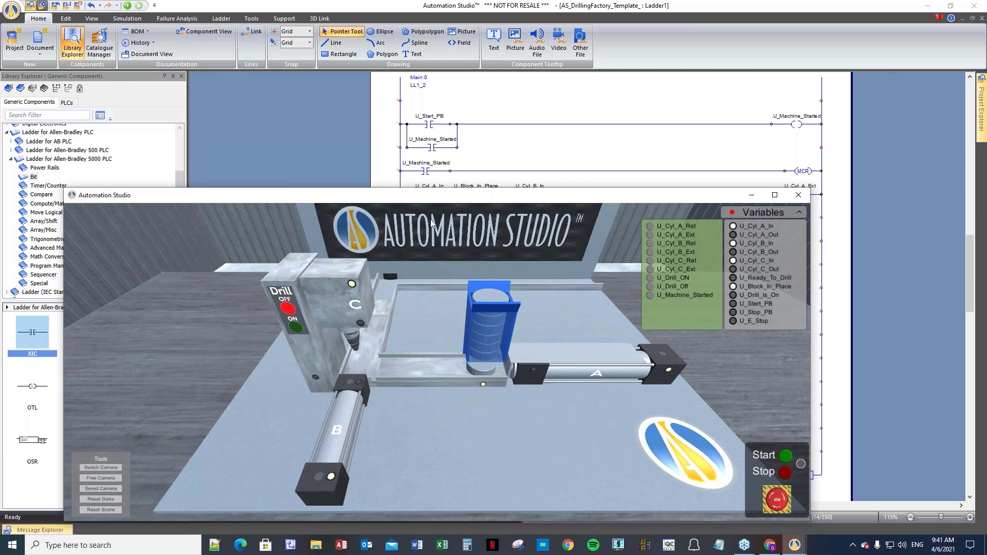
left_click_drag(430, 199, 446, 307)
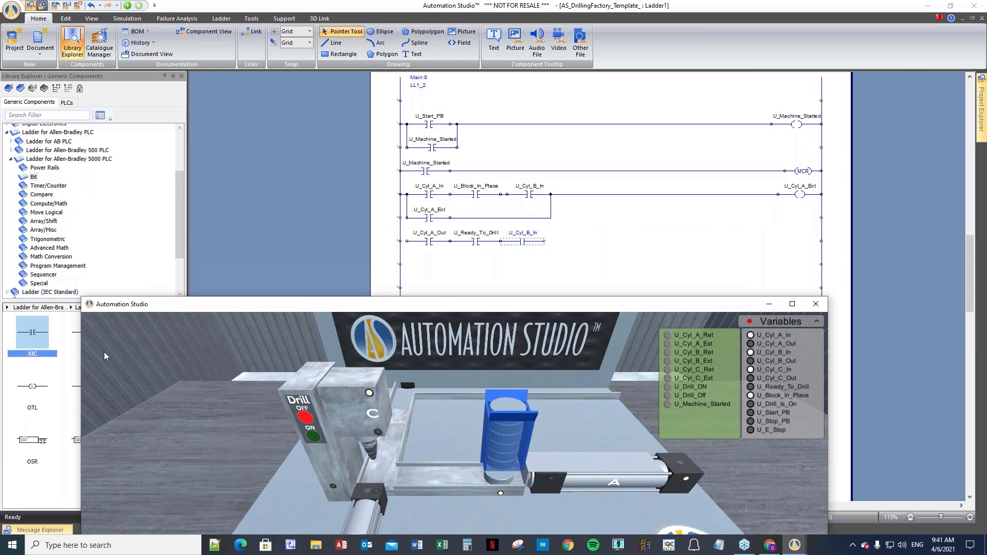
left_click_drag(197, 308, 278, 316)
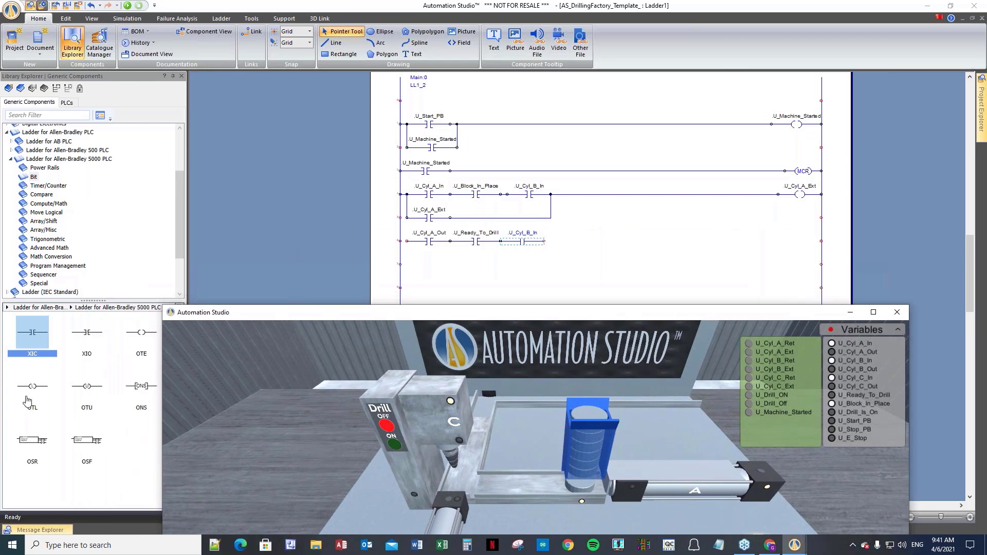
left_click_drag(143, 335, 801, 242)
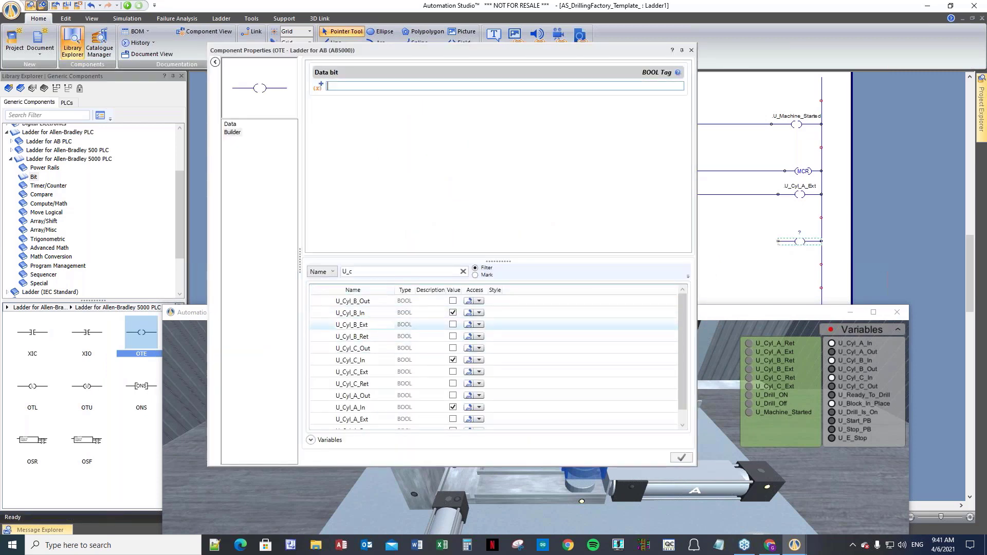
double_click(409, 328)
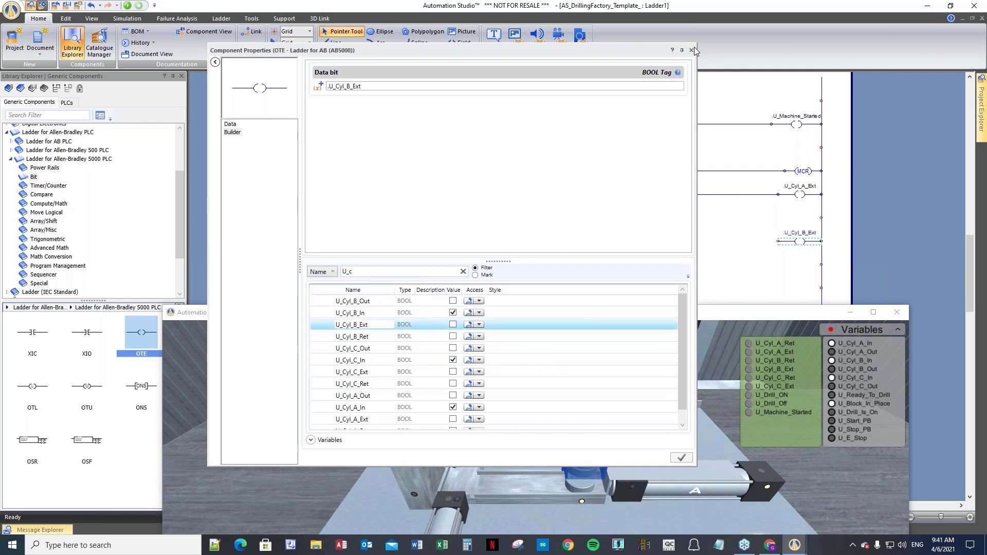
left_click(692, 50)
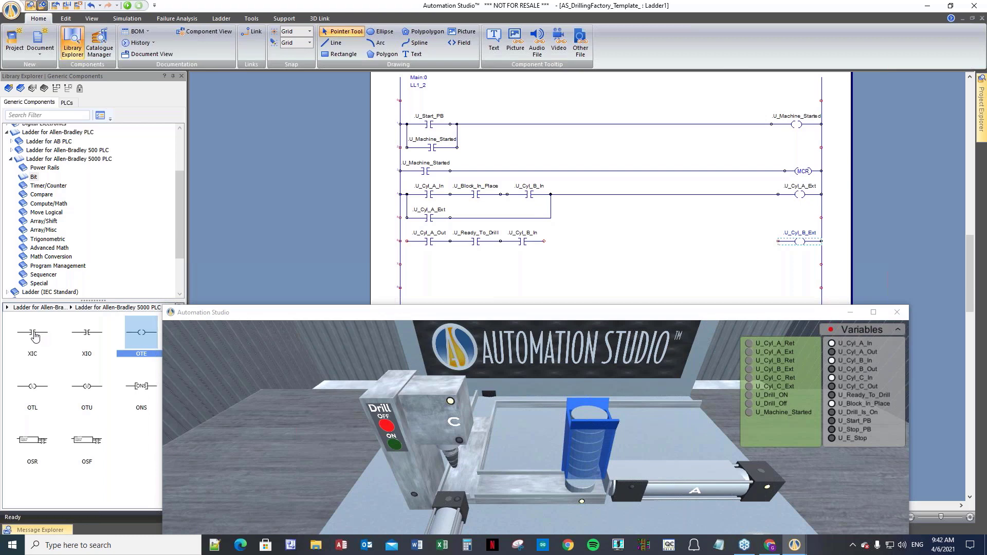
- Place an XIC contact tagged U_Cyl_C_Ext directly below the U_Cyl_A_Out contact
left_click_drag(34, 336, 433, 265)
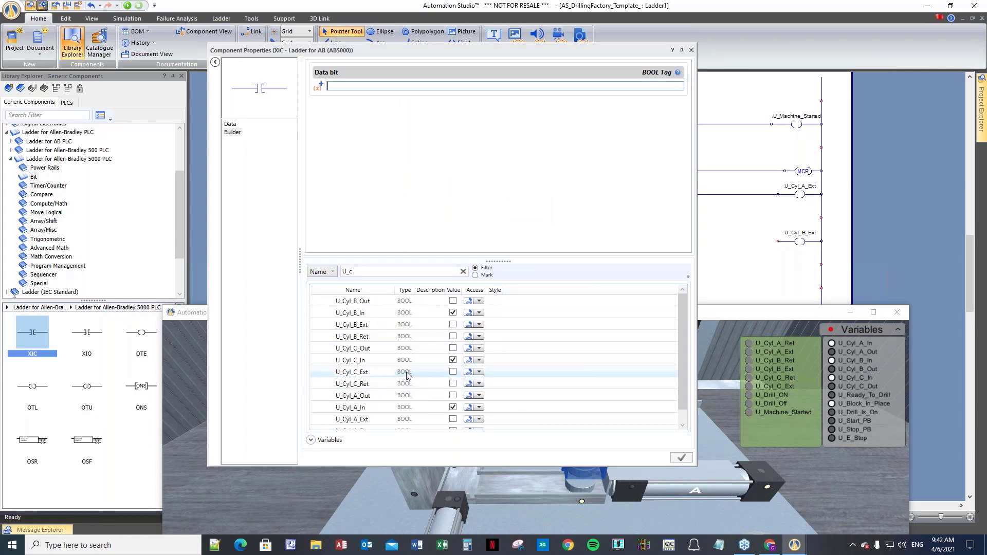
double_click(406, 376)
left_click(691, 50)
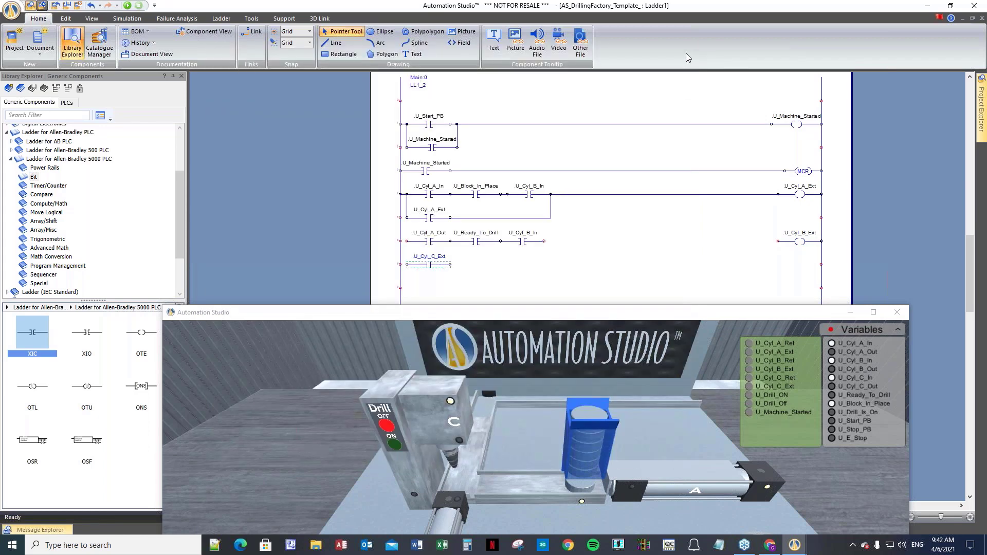
- Wire the U_Cyl_B_In contact to the U_Cyl_B_Ext coil and connect the U_Cyl_C_Ext contact as a parallel branch around the three series contacts
left_click_drag(544, 240, 775, 236)
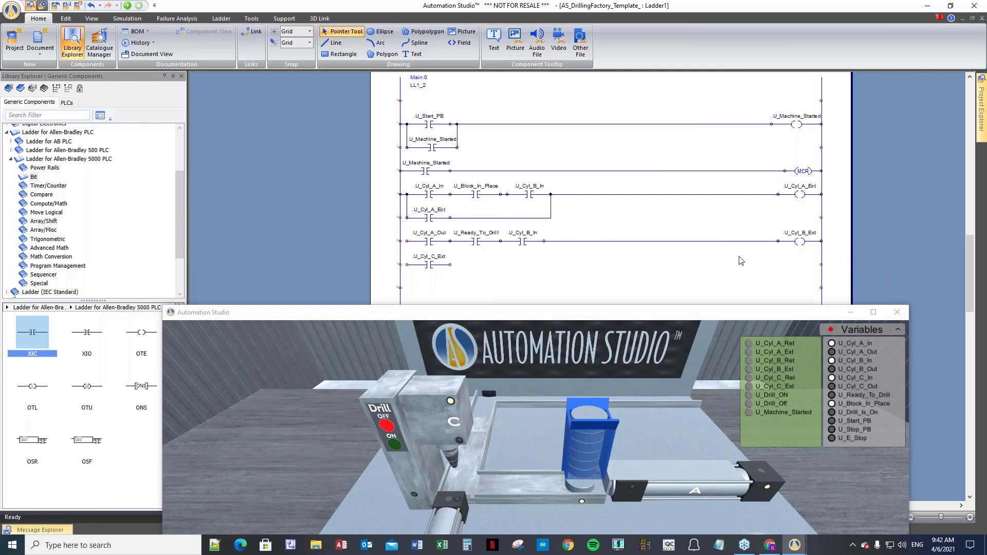
mouse_move(450, 264)
left_mouse_down()
mouse_move(550, 265)
mouse_move(544, 242)
left_mouse_up()
left_click_drag(407, 265, 407, 241)
- Place an XIC contact tagged U_Cyl_B_Out at the start of the empty rung below the U_Cyl_C_Ext branch
left_click_drag(513, 315, 465, 219)
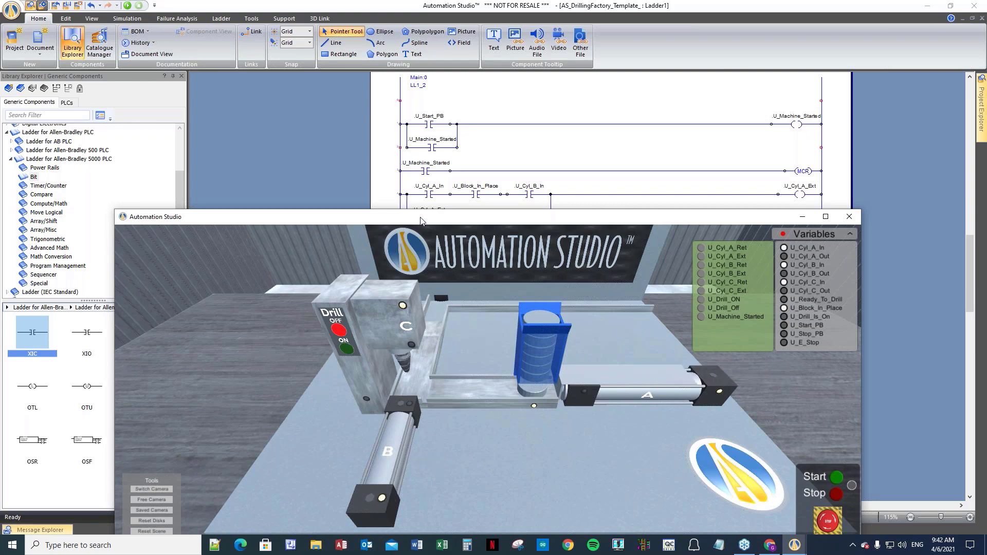
left_click_drag(421, 221, 431, 352)
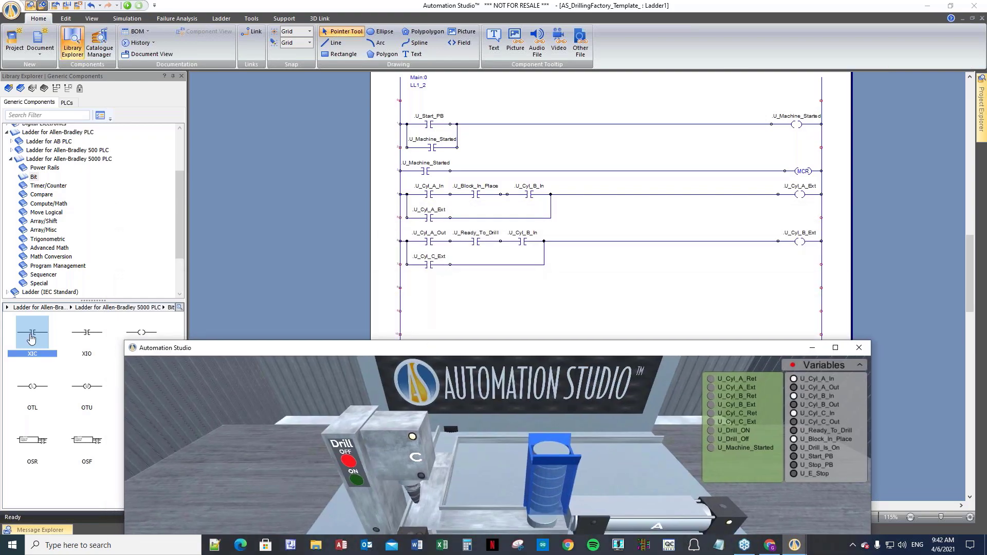
left_click_drag(33, 336, 432, 289)
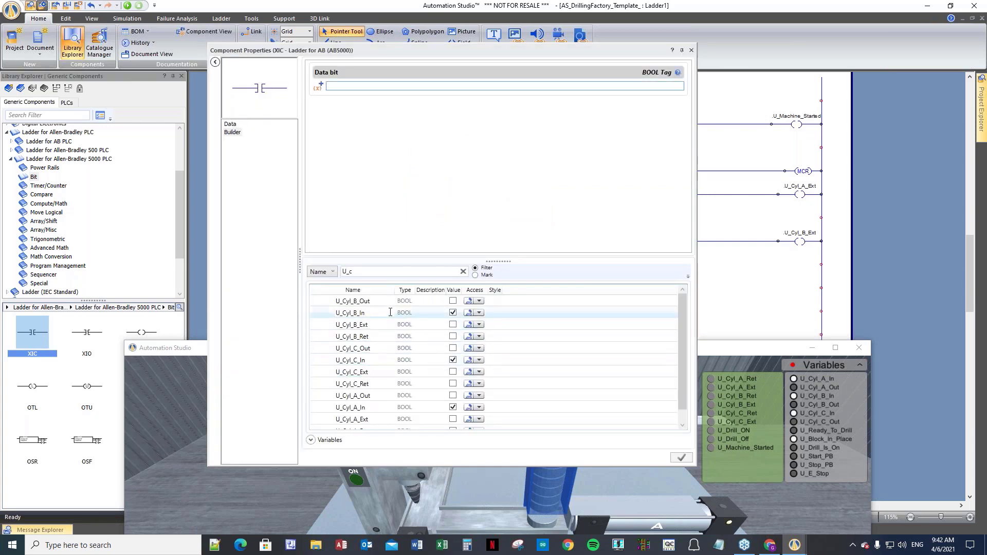
double_click(406, 304)
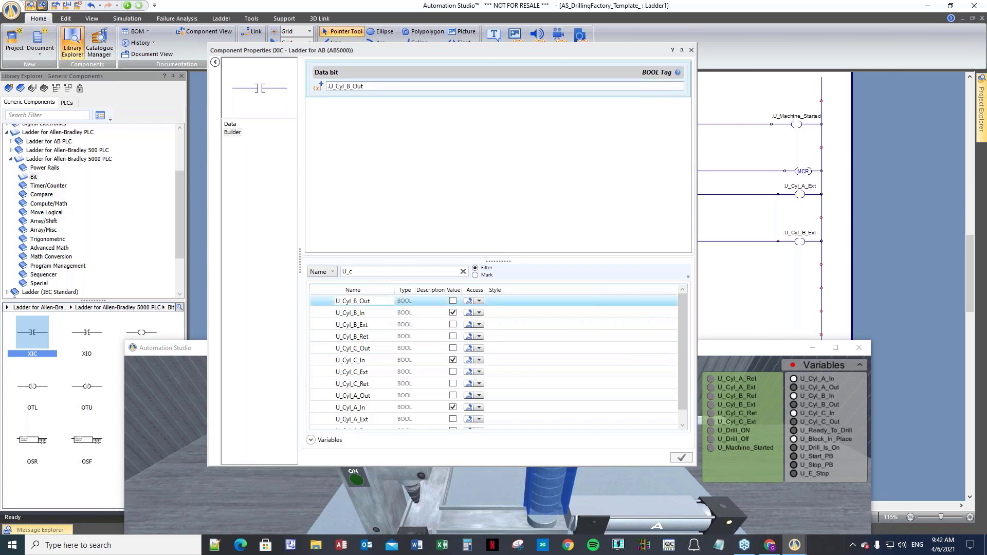
left_click(692, 50)
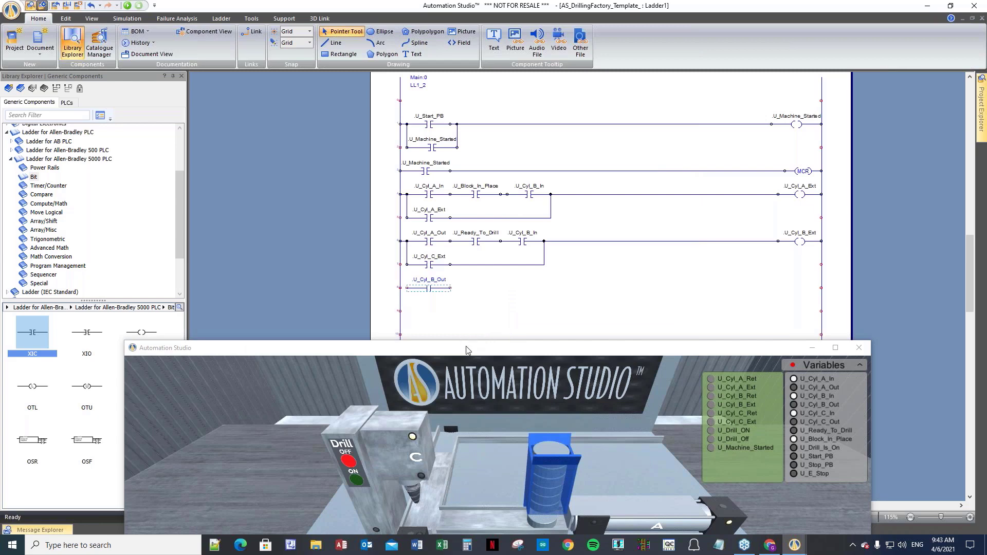
- Add an XIC contact tagged U_Cyl_A_Out in series after the U_Cyl_B_Out contact
left_click_drag(32, 338, 477, 287)
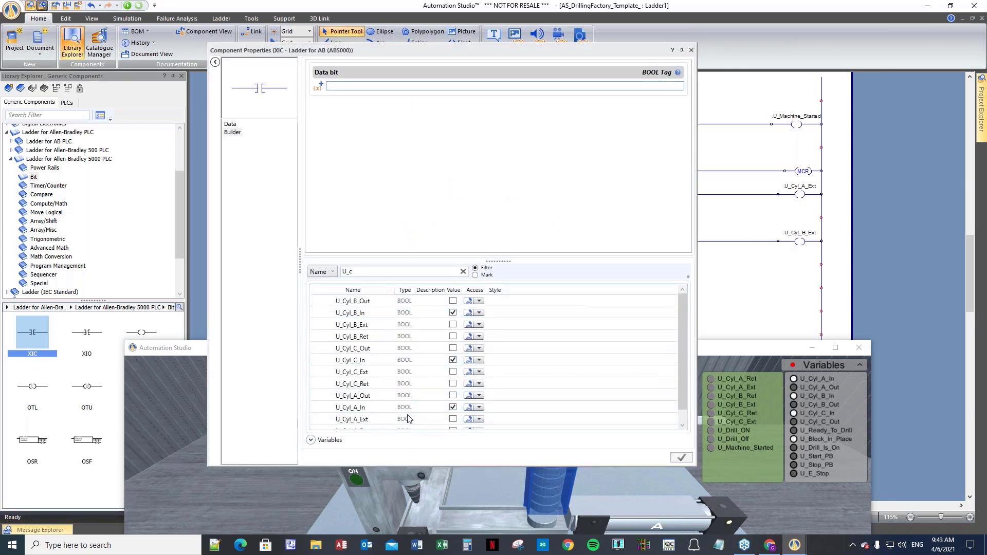
double_click(405, 397)
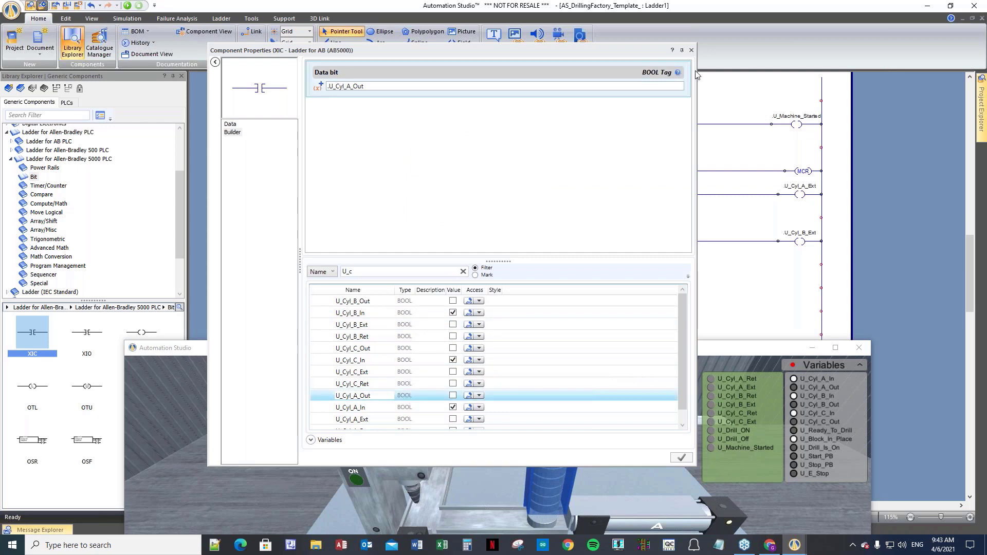
left_click(691, 50)
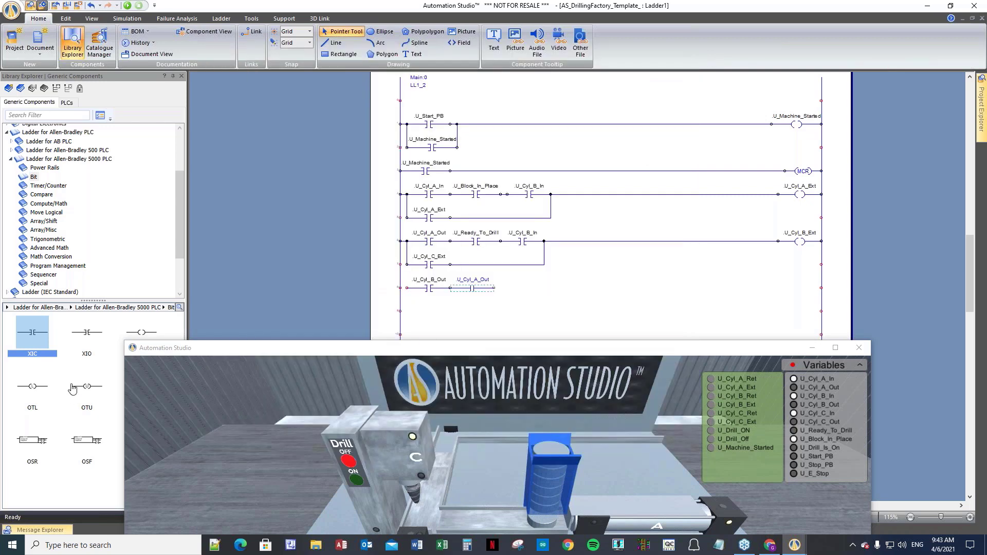
- Place an OTE coil tagged U_Cyl_A_Ret at the output end of the U_Cyl_B_Out rung and wire it to the U_Cyl_A_Out contact
left_click_drag(140, 340, 803, 289)
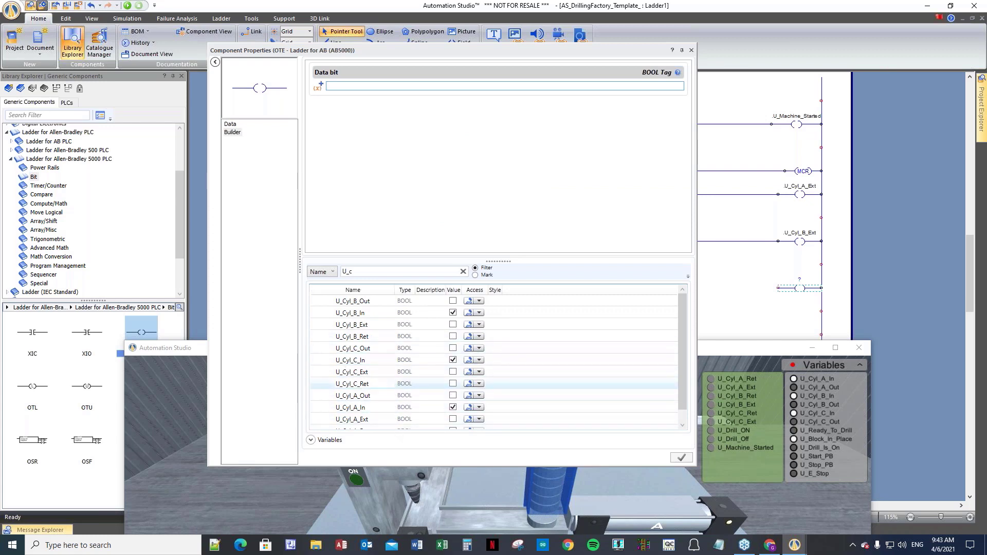
scroll(417, 428, "down", 1)
double_click(406, 420)
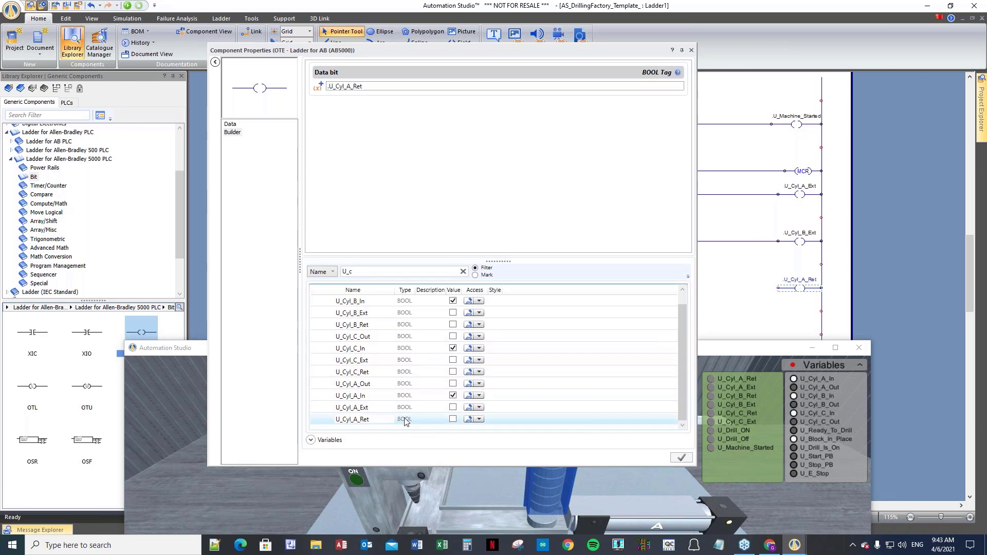
left_click(691, 50)
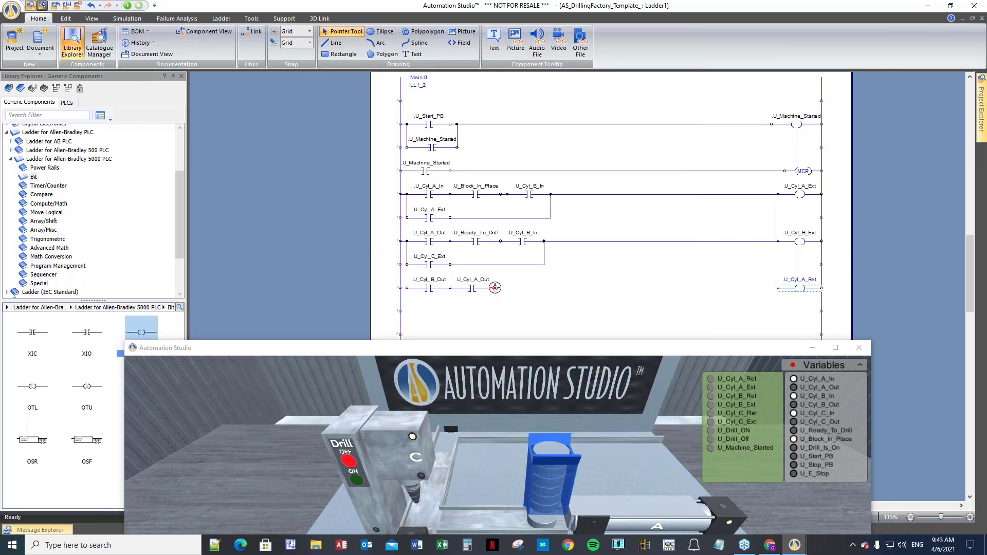
left_click_drag(494, 288, 777, 288)
left_click(683, 314)
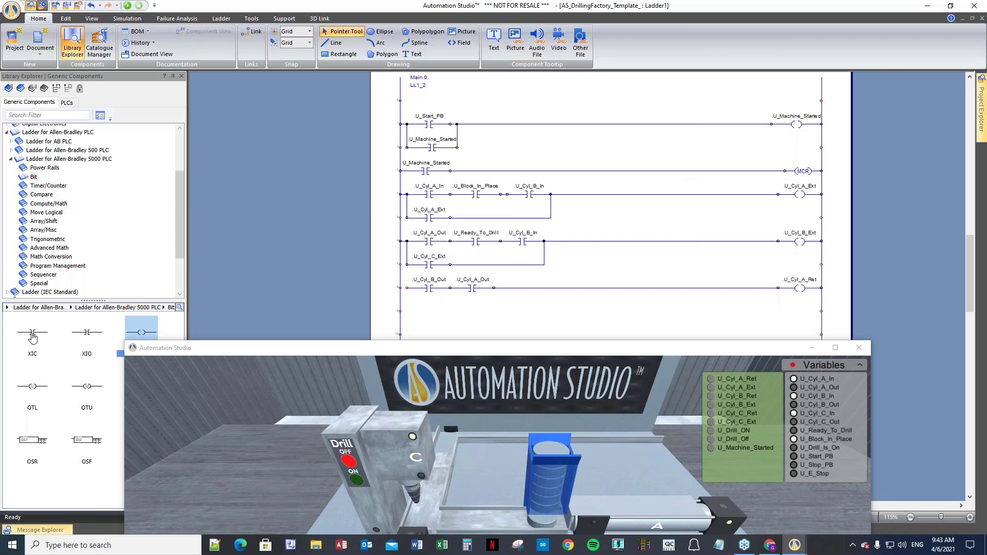
- Place an XIC contact tagged U_Cyl_A_Ret below U_Cyl_B_Out and connect it as a parallel branch around the rung's two series contacts
left_click_drag(32, 333, 443, 314)
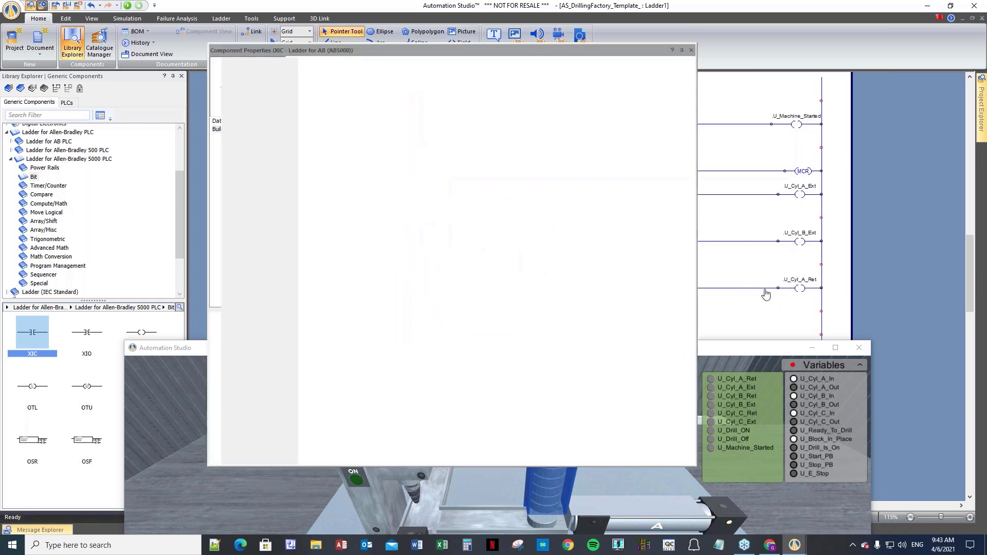
scroll(469, 354, "down", 2)
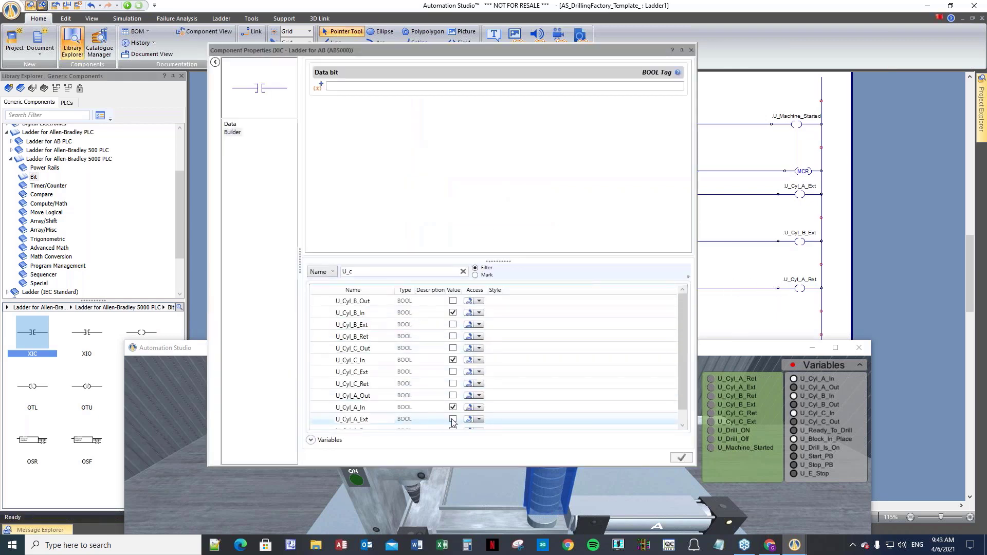
double_click(407, 420)
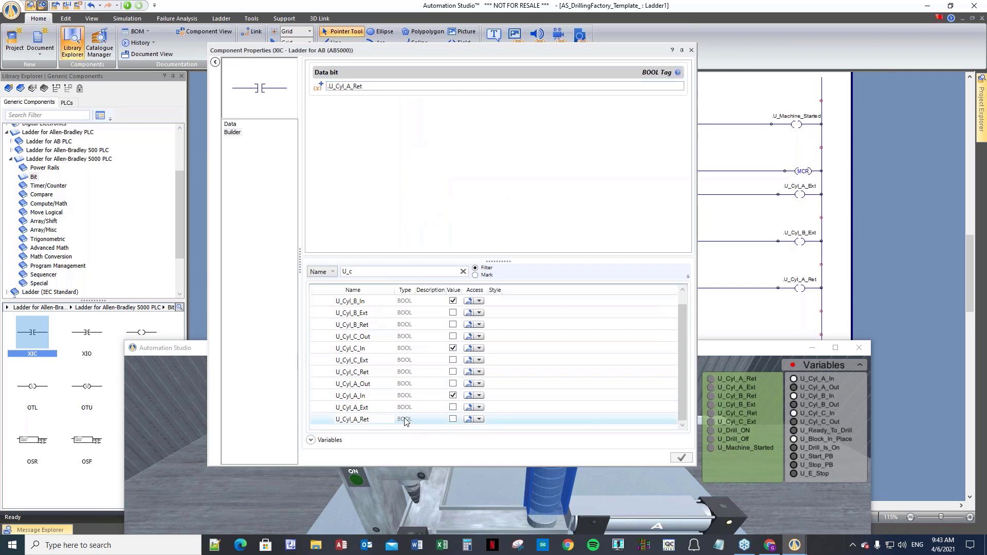
left_click(692, 51)
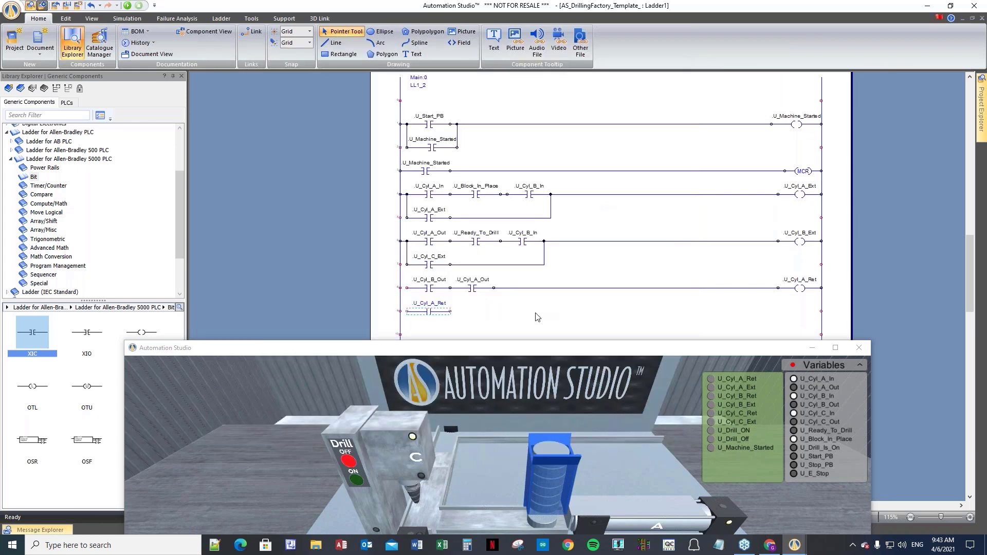
left_click_drag(449, 310, 493, 289)
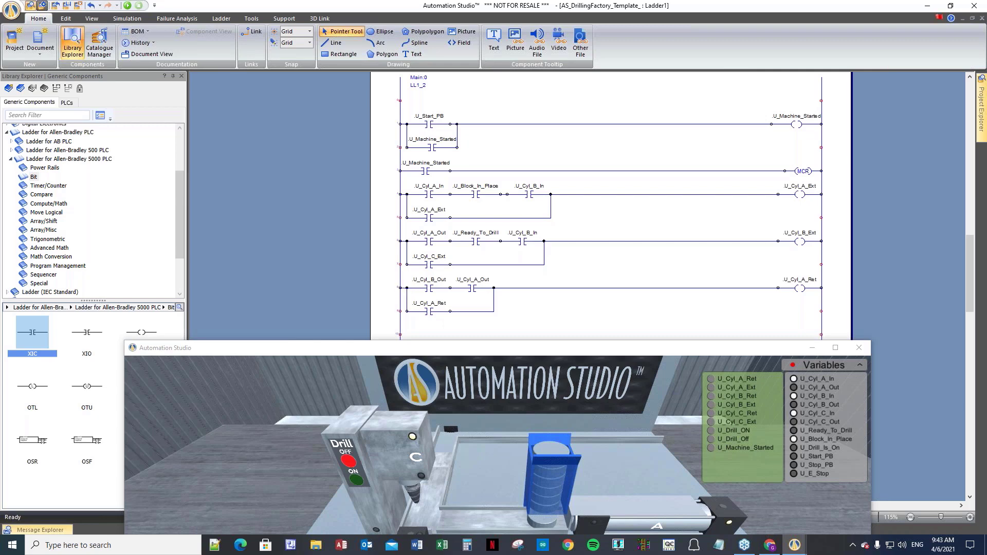
- Place an XIC contact tagged U_Cyl_B_Out at the start of a new rung below the U_Cyl_A_Ret branch
scroll(554, 305, "down", 3)
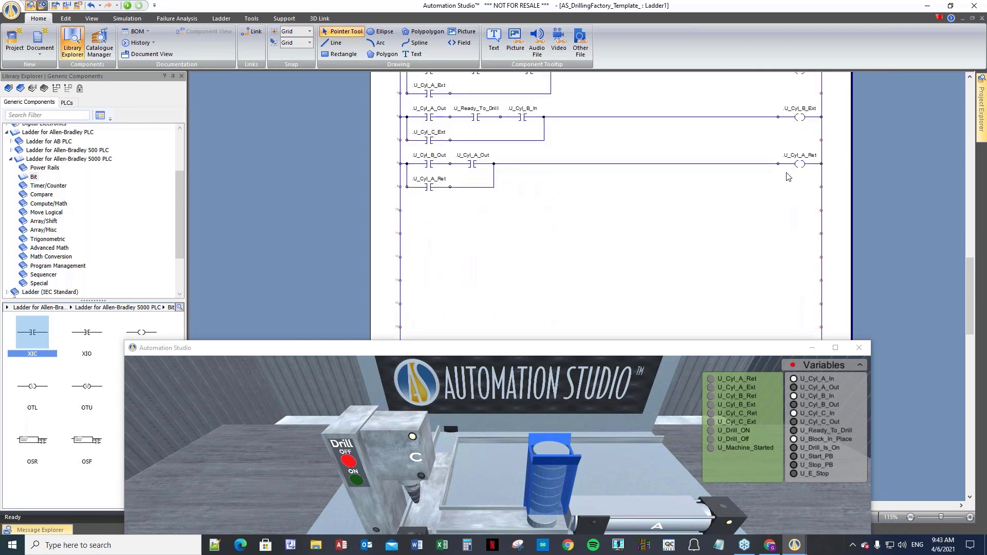
left_click_drag(36, 337, 434, 213)
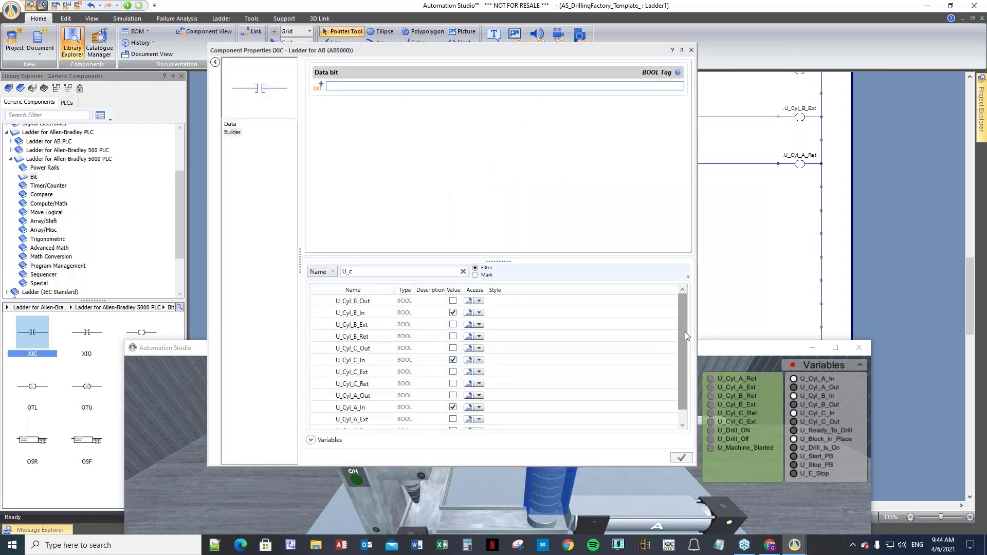
left_click_drag(680, 347, 680, 366)
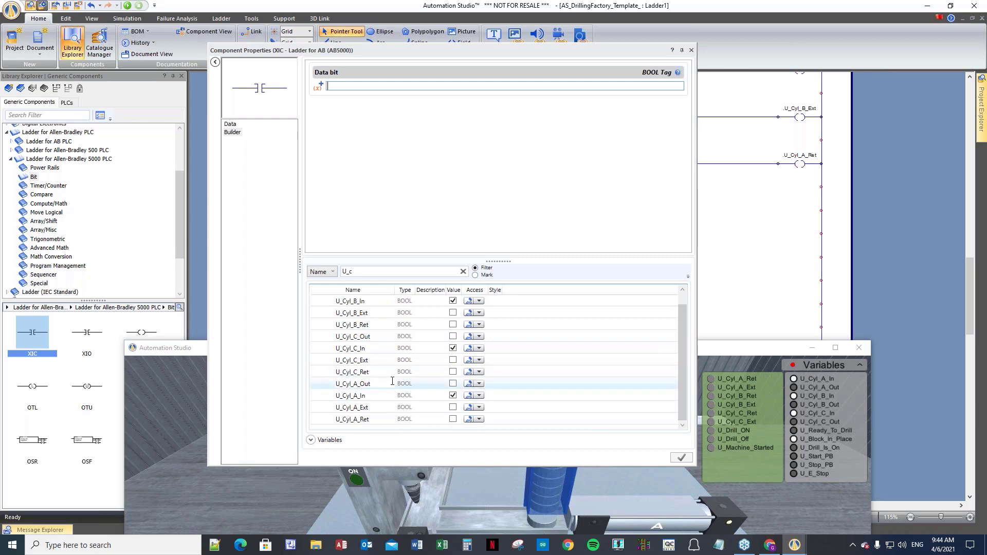
scroll(395, 401, "up", 1)
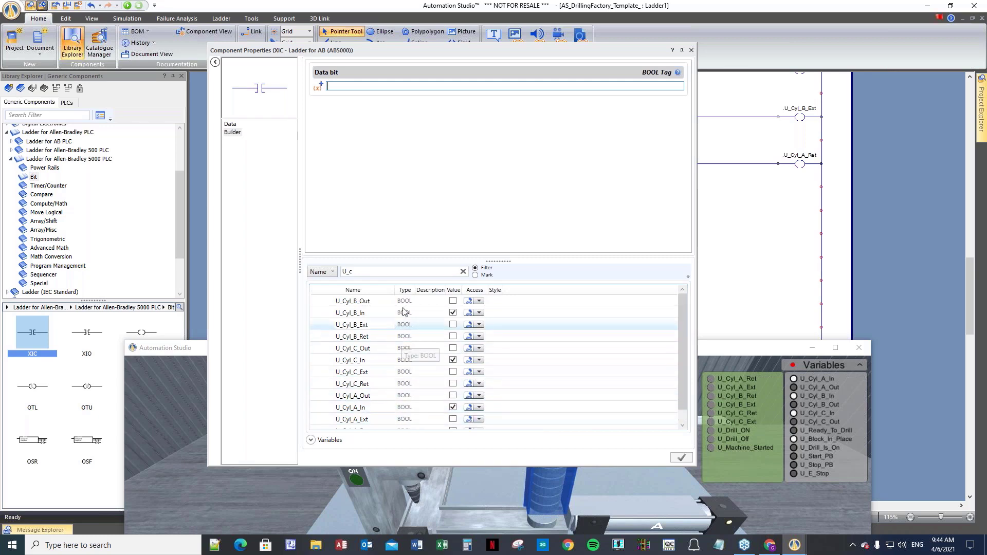
double_click(406, 301)
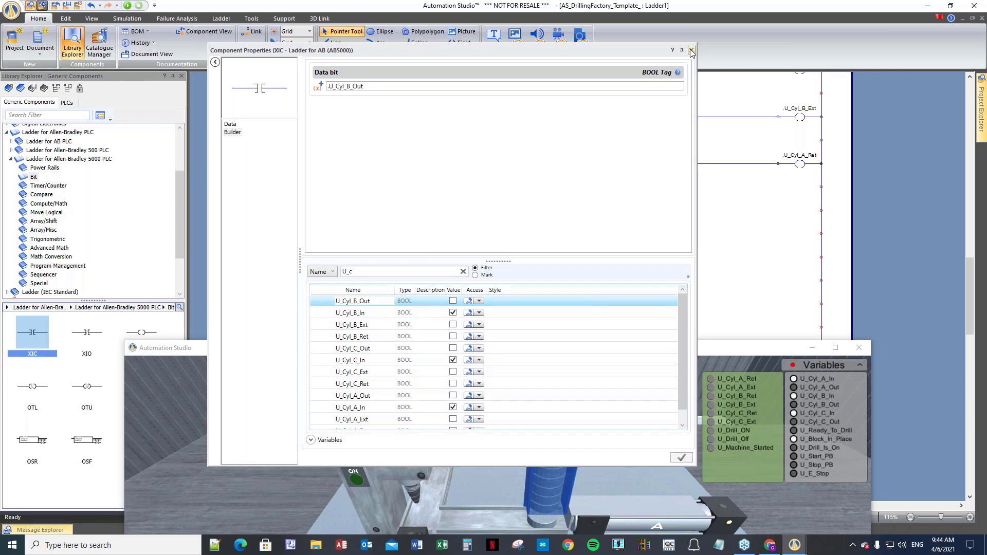
left_click(692, 50)
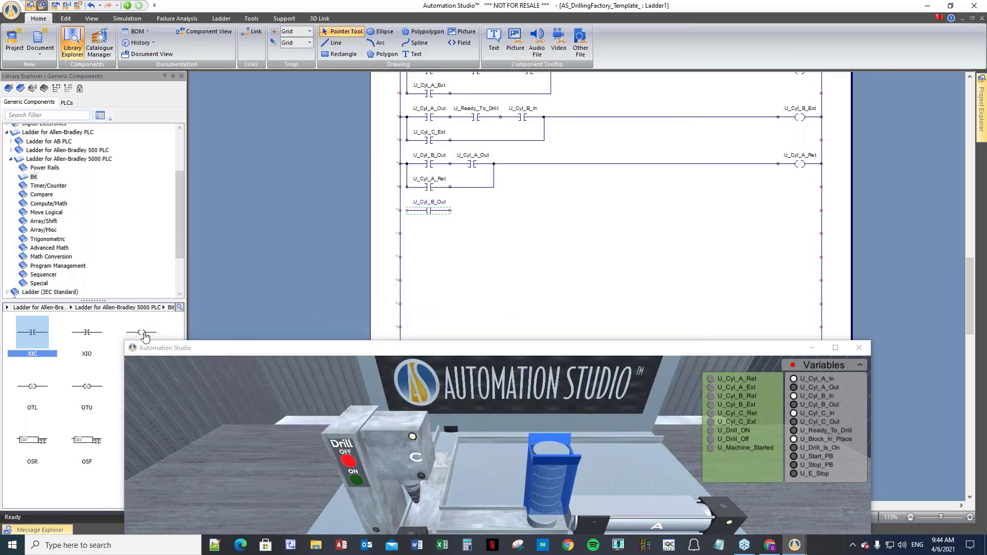
- Place an OTE coil tagged U_Cyl_C_Ret at the output end of the new U_Cyl_B_Out rung
left_click_drag(144, 332, 801, 211)
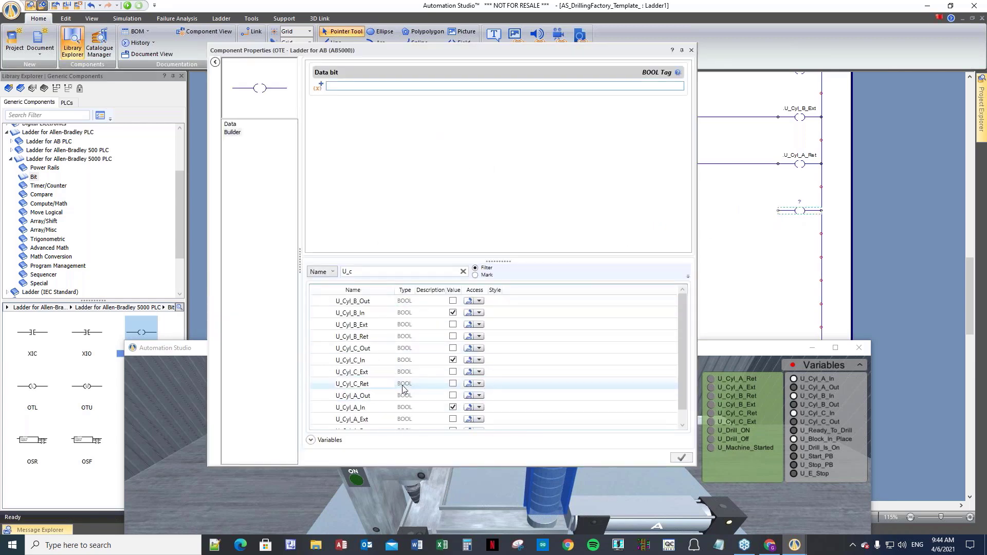
double_click(405, 385)
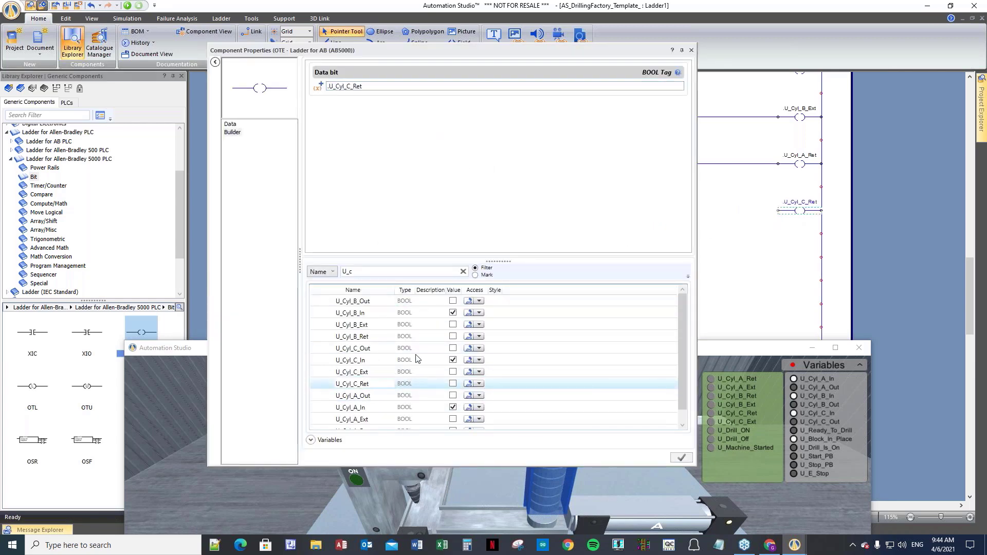
left_click(692, 50)
- Place an XIC contact tagged U_Cyl_B_Ret directly below the U_Cyl_B_Out contact of the U_Cyl_C_Ret rung
left_click_drag(34, 336, 434, 236)
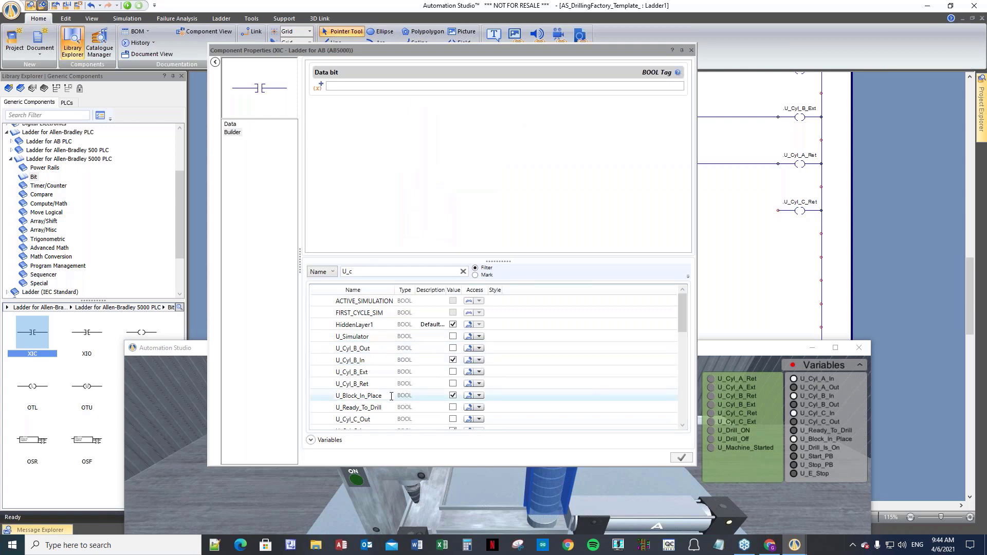
scroll(436, 355, "down", 2)
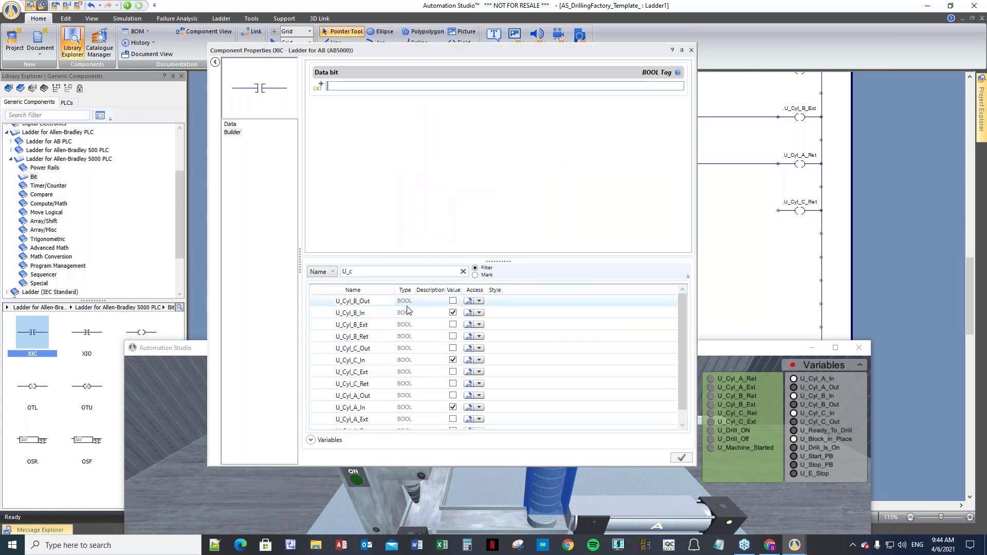
double_click(403, 338)
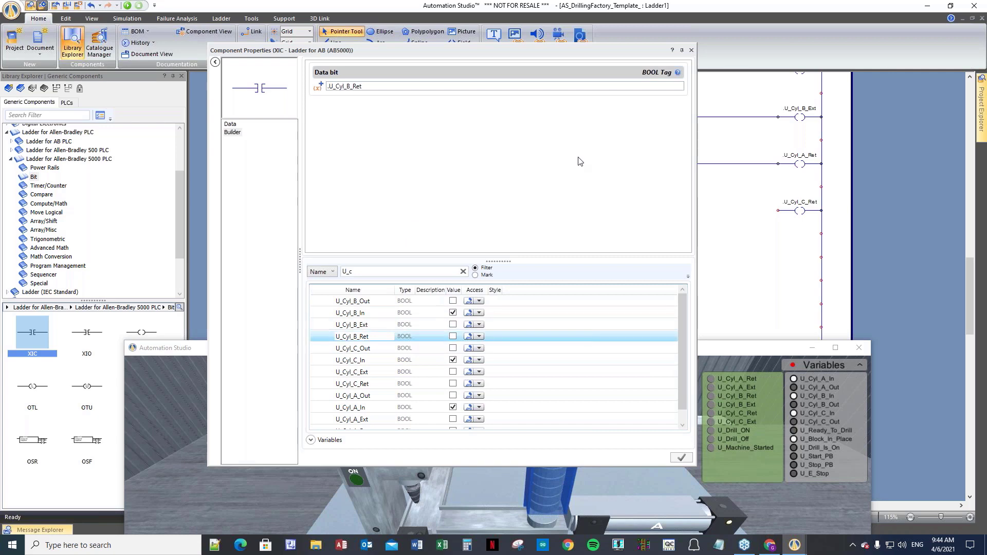
left_click(691, 50)
left_click(555, 216)
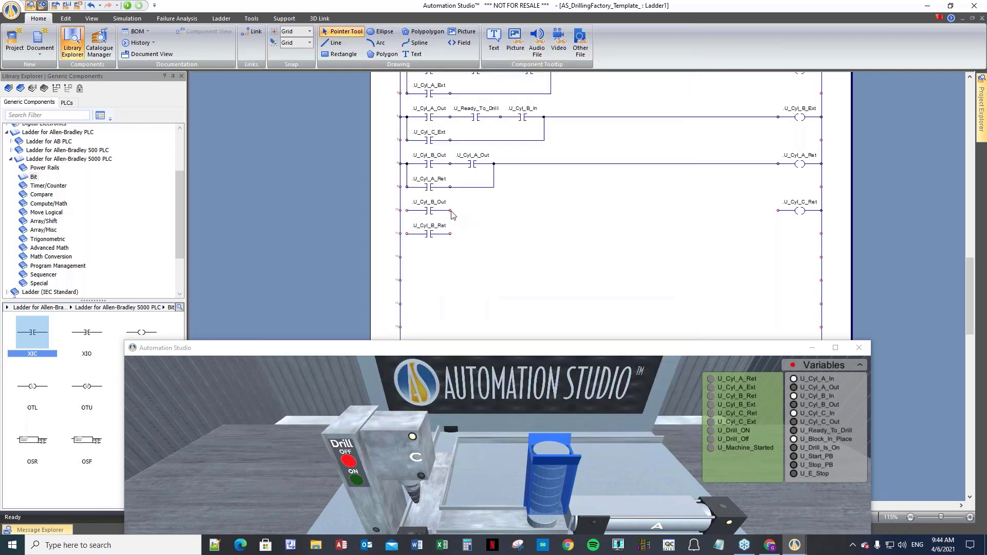
- Wire the U_Cyl_B_Out contact to the U_Cyl_C_Ret coil and connect the U_Cyl_B_Ret contact as a parallel branch around it
mouse_move(450, 210)
left_mouse_down()
mouse_move(701, 195)
mouse_move(778, 210)
left_mouse_up()
left_click_drag(450, 232, 450, 211)
left_click_drag(407, 214, 406, 211)
- Insert an XIO contact tagged U_Cyl_A_Out between the parallel branch and the coil on the U_Cyl_A_Ext rung
scroll(546, 290, "up", 3)
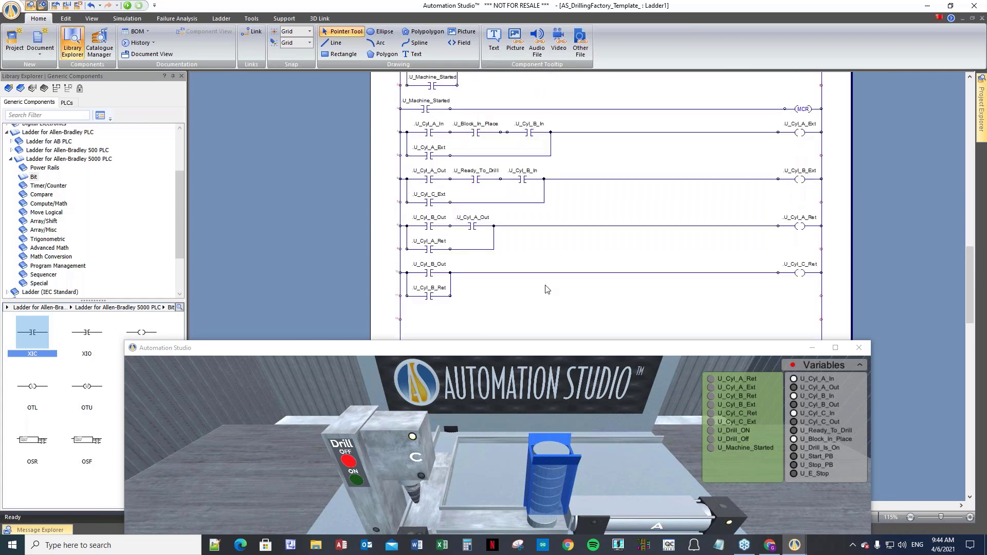
scroll(549, 294, "down", 2)
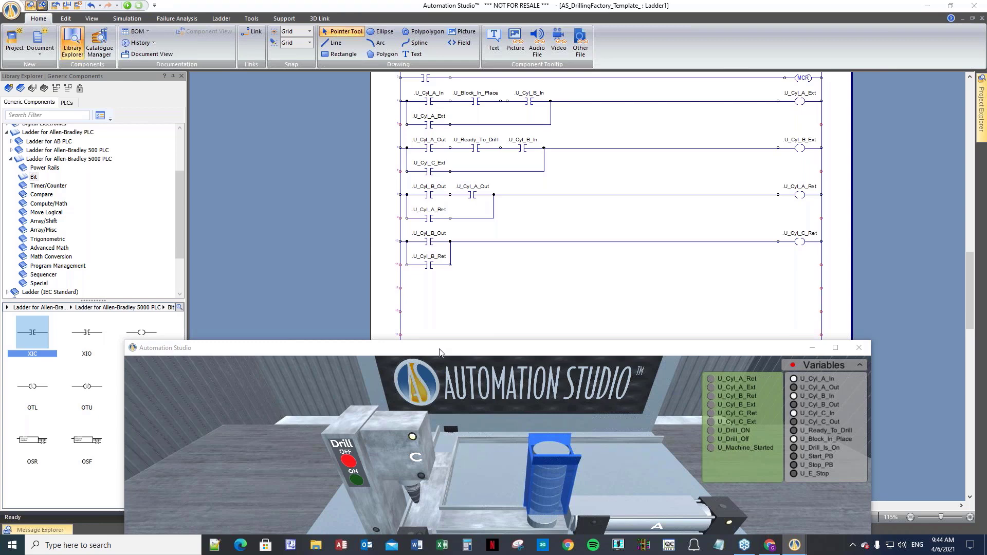
left_click_drag(439, 352, 433, 254)
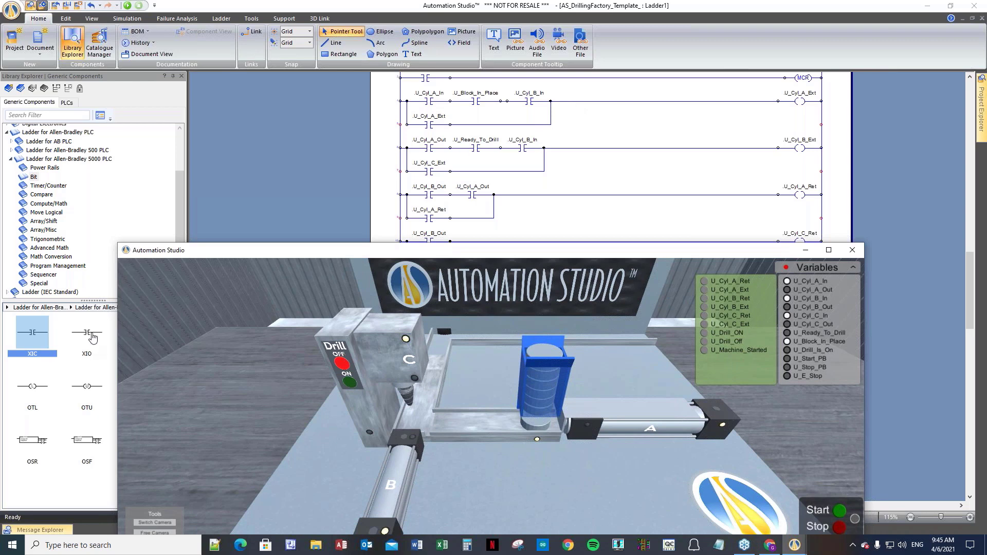
left_click_drag(96, 339, 581, 102)
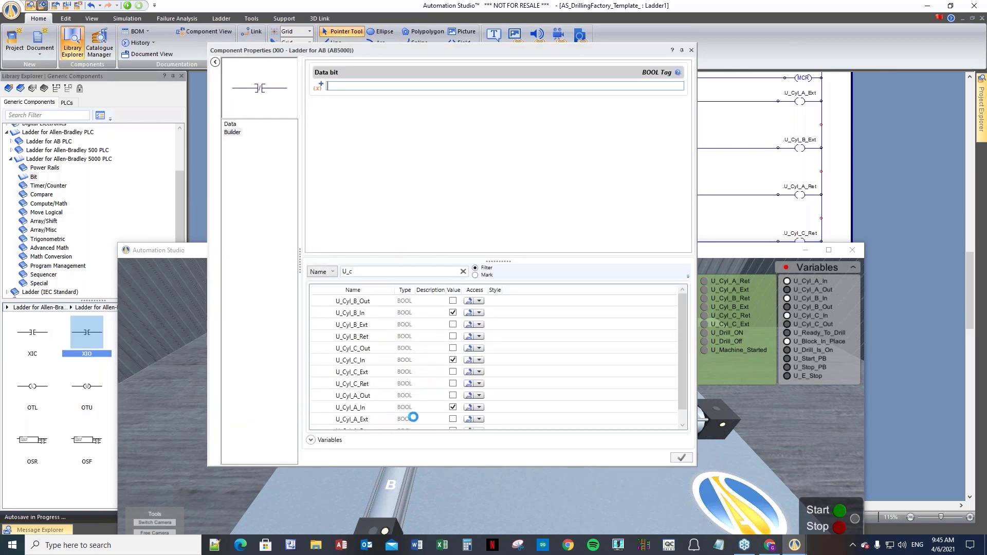
double_click(407, 399)
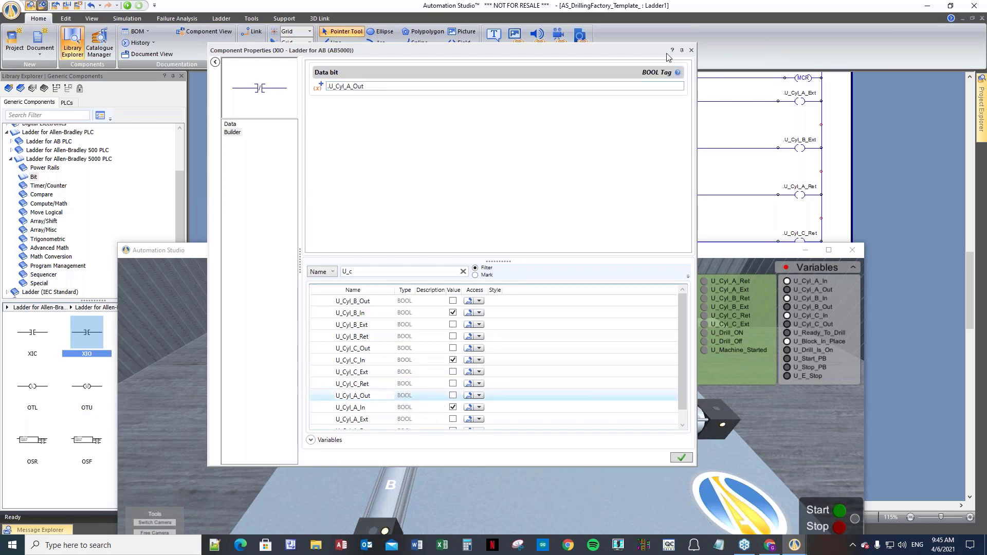
left_click(692, 51)
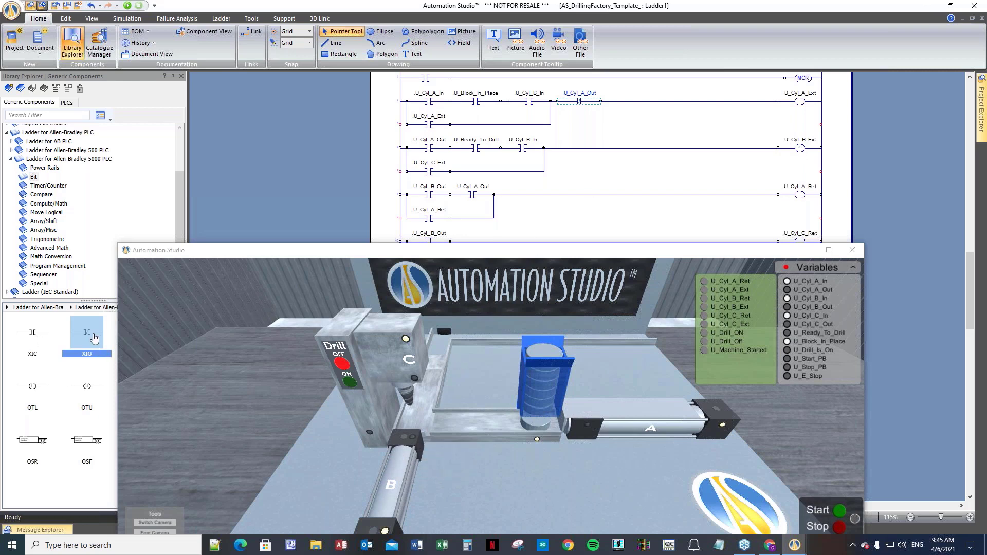
- Insert an XIO contact tagged U_Cyl_B_Out between the parallel branch and the coil on the U_Cyl_B_Ext rung
left_click_drag(86, 334, 578, 149)
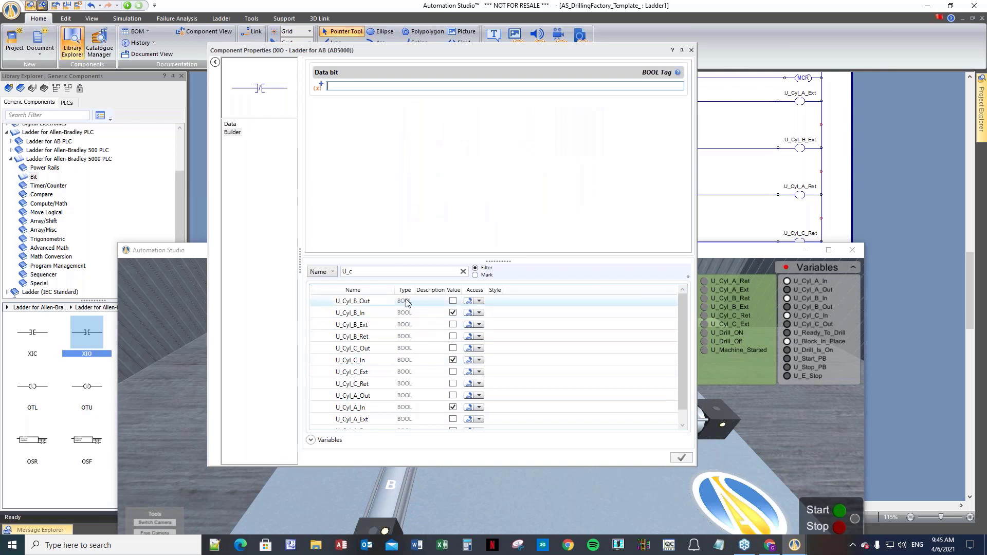
double_click(409, 302)
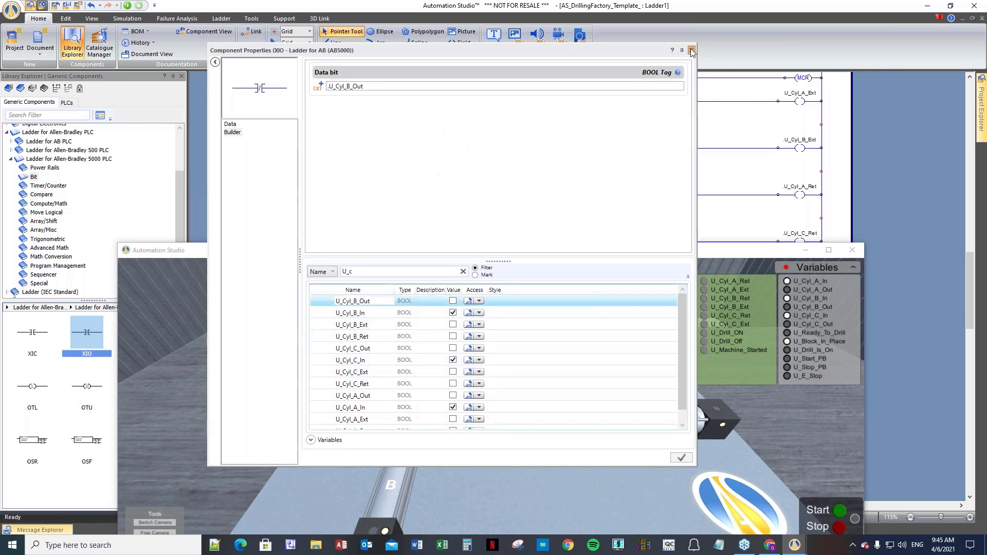
left_click(693, 50)
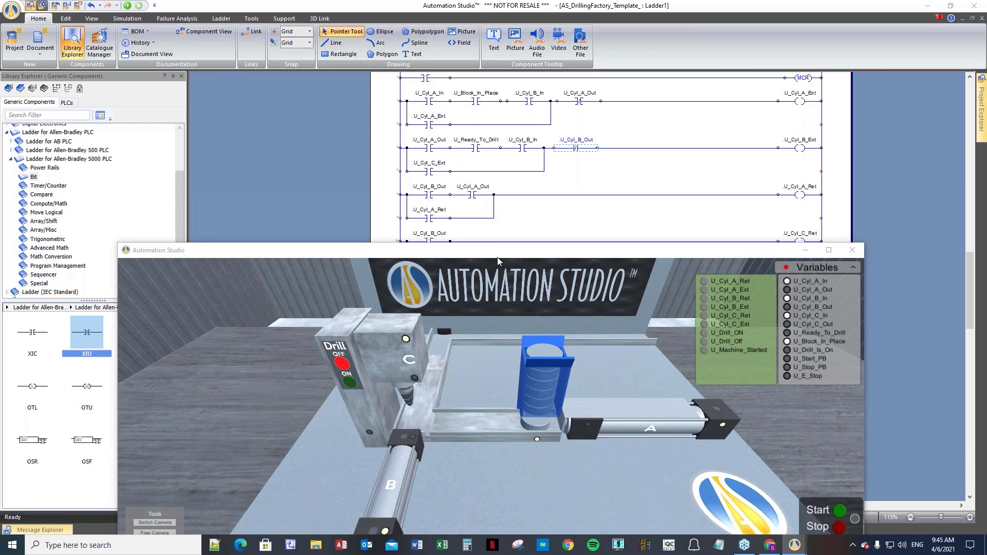
- Insert an XIO contact tagged U_Cyl_A_In between the parallel branch and the coil on the U_Cyl_A_Ret rung
left_click_drag(498, 257, 523, 290)
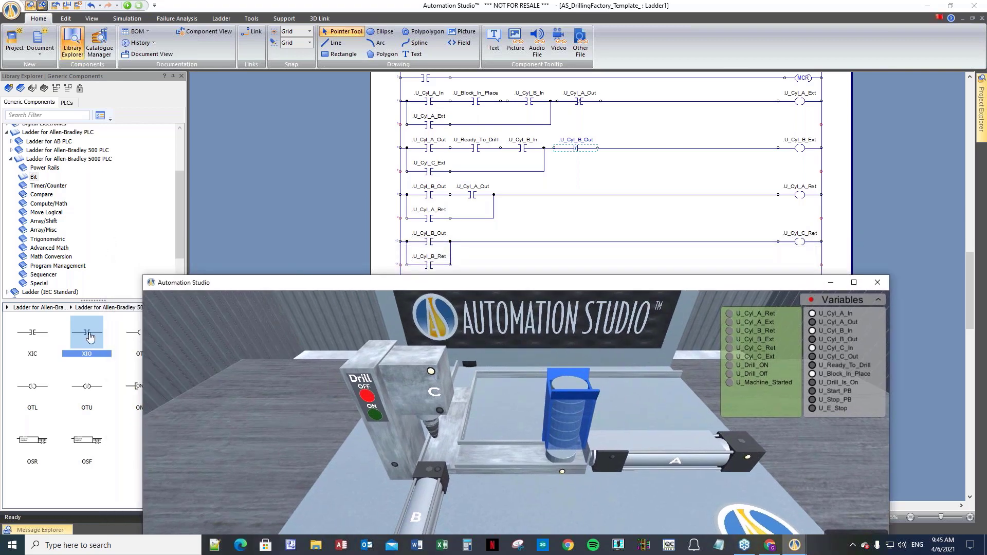
left_click_drag(93, 339, 527, 196)
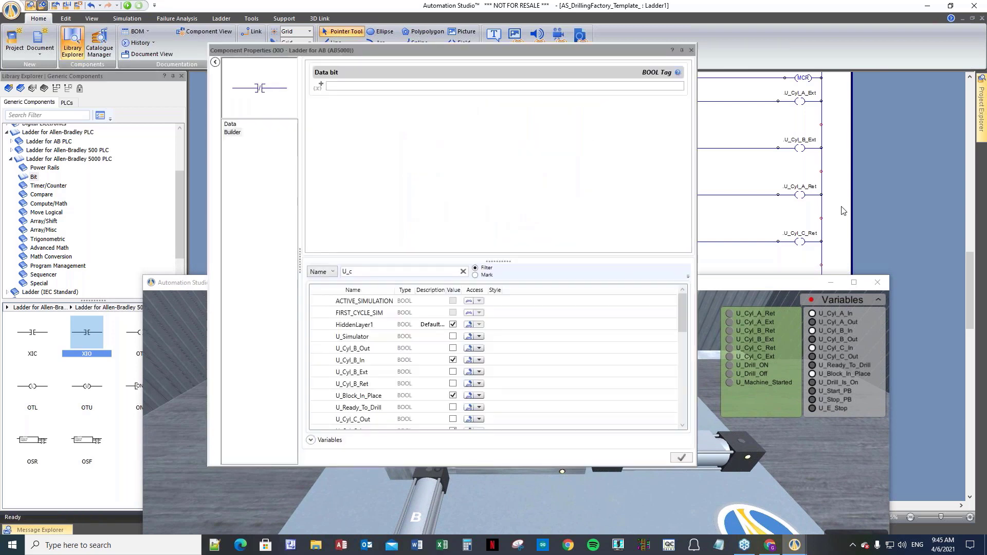
scroll(494, 360, "down", 2)
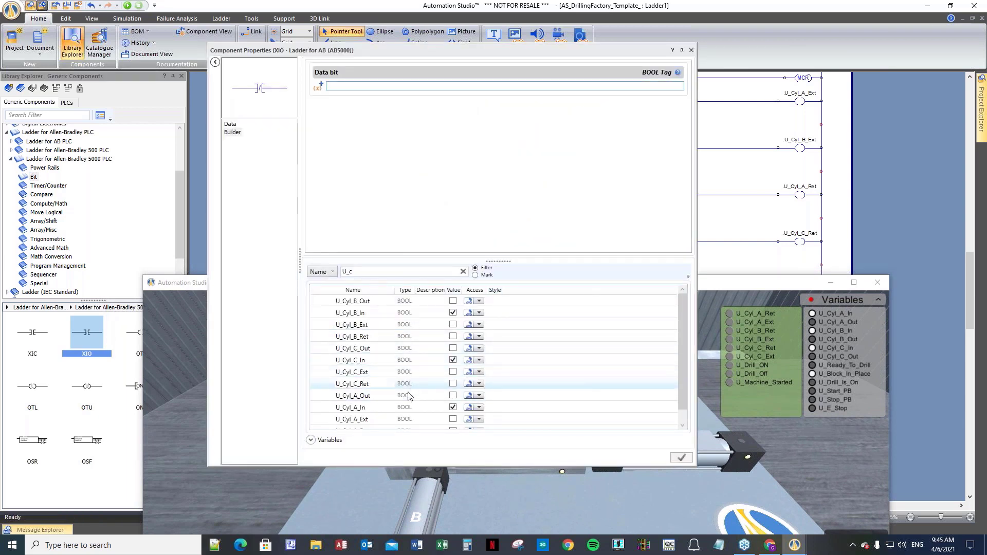
double_click(407, 410)
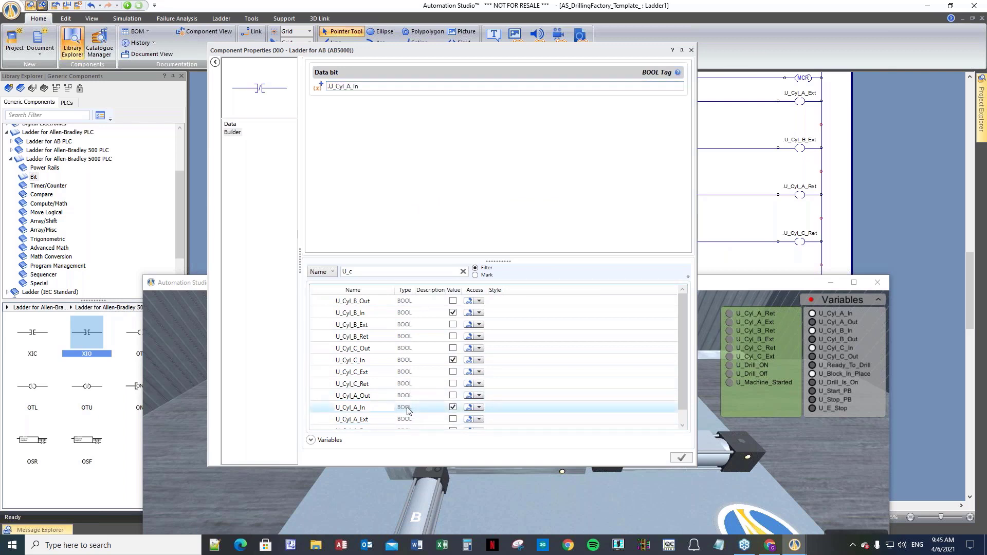
left_click(692, 51)
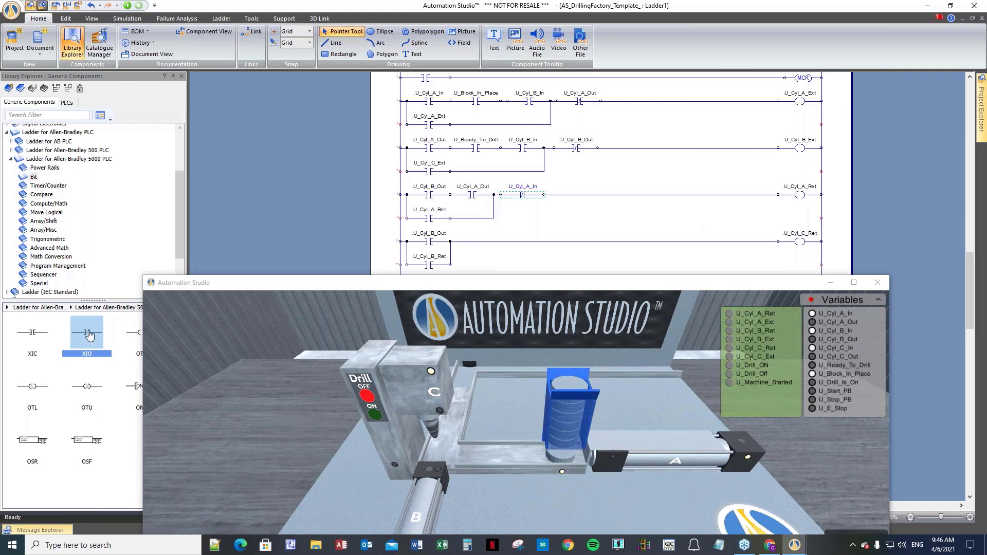
- Insert an XIO contact tagged U_Cyl_B_In between the parallel branch and the coil on the U_Cyl_C_Ret rung
left_click_drag(87, 335, 482, 240)
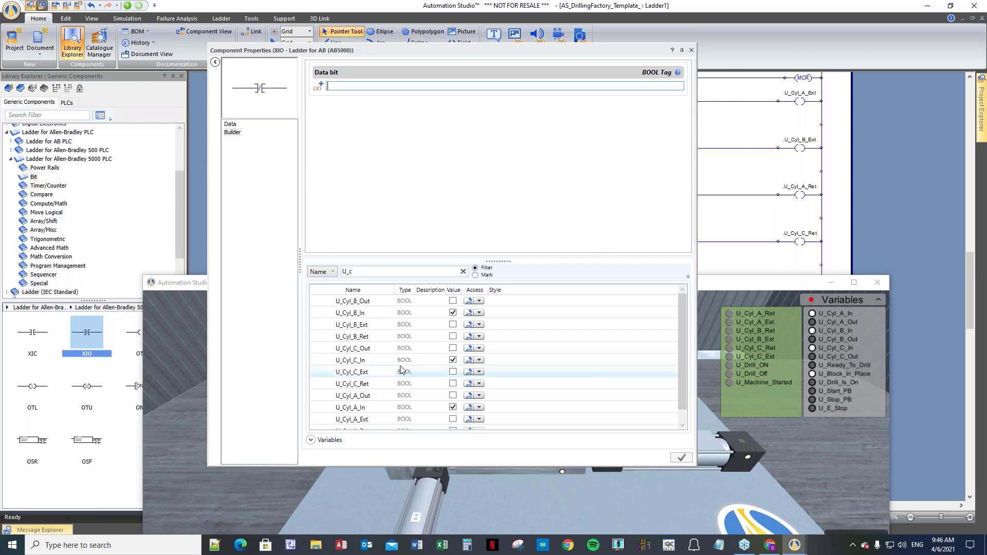
double_click(407, 313)
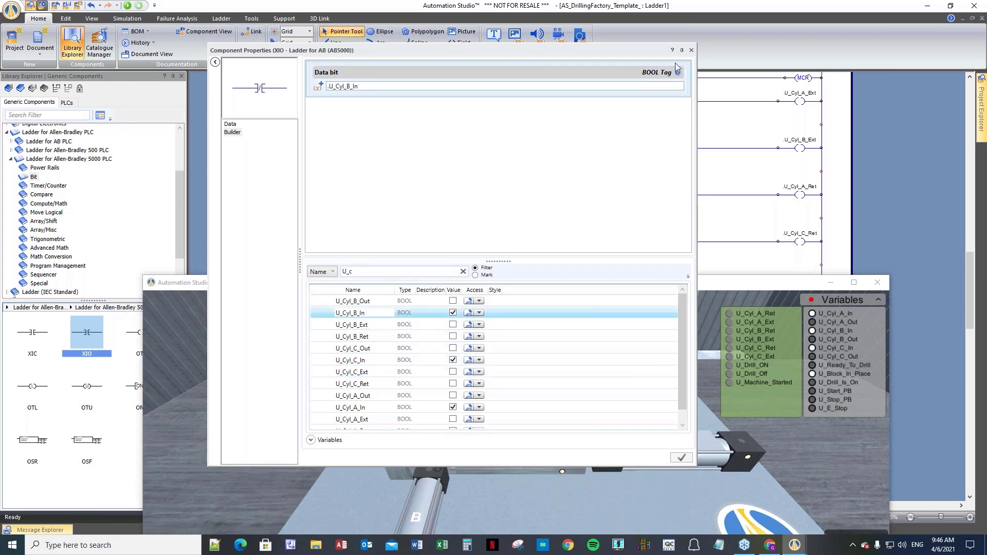
left_click(692, 50)
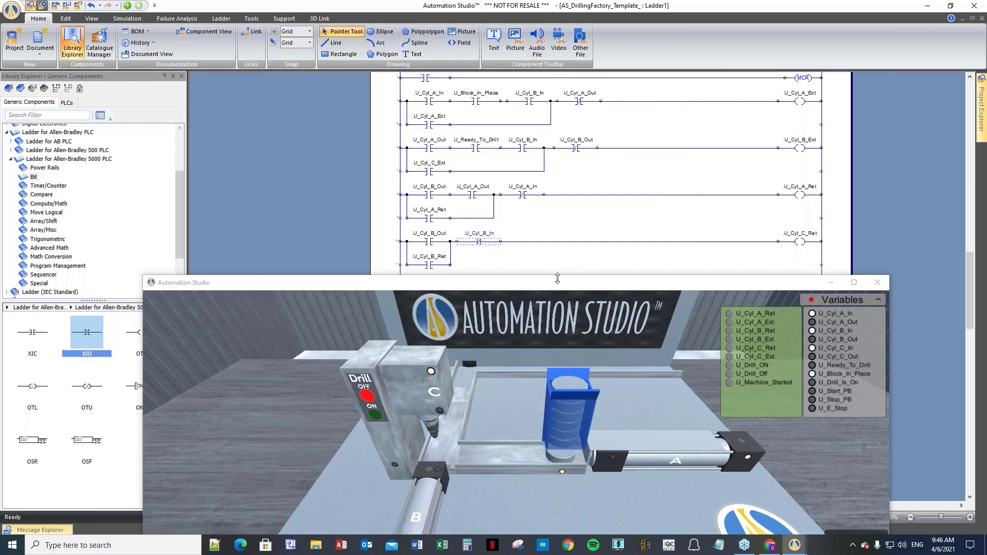
- Change the tag of the U_Cyl_C_Ret output coil to U_Cyl_B_Ret
left_click_drag(559, 284, 556, 306)
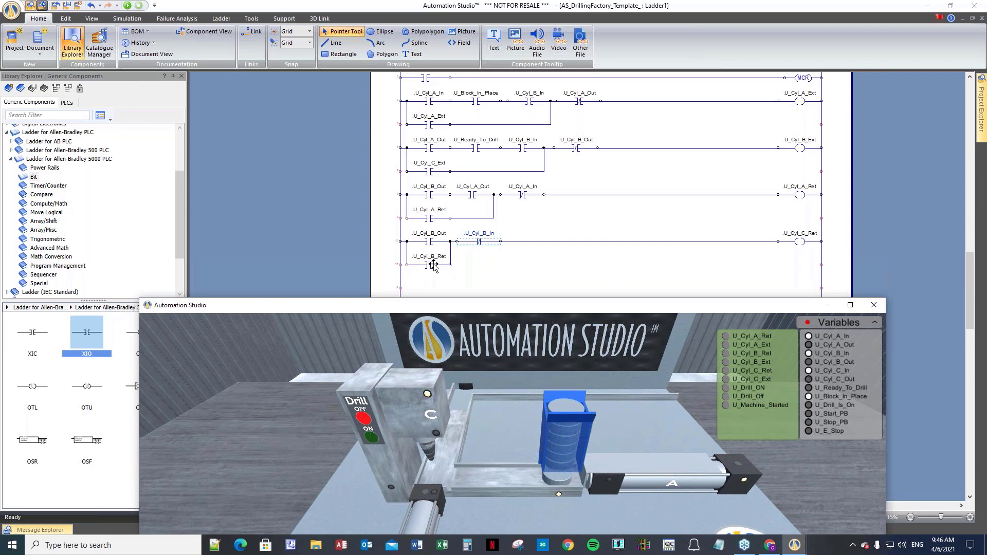
double_click(802, 242)
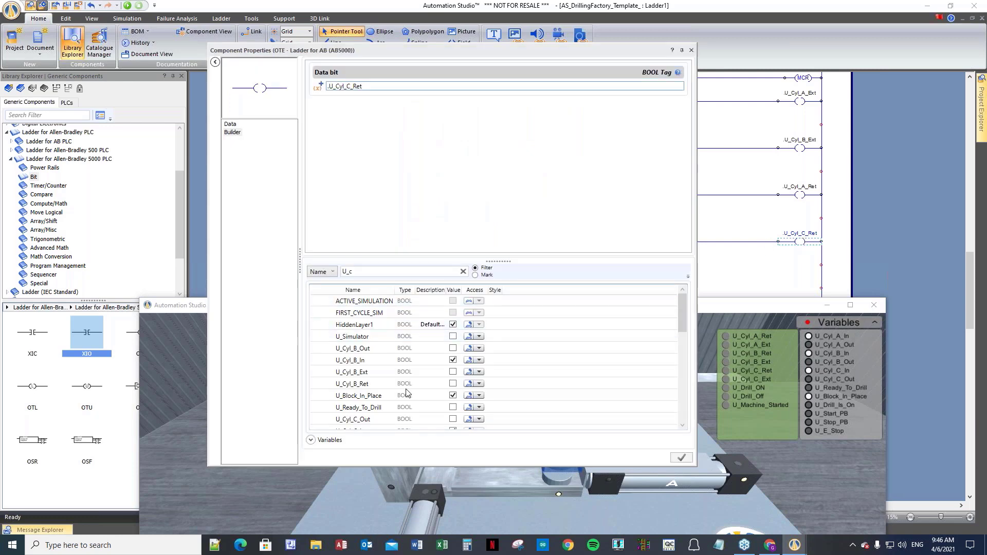
scroll(400, 399, "down", 2)
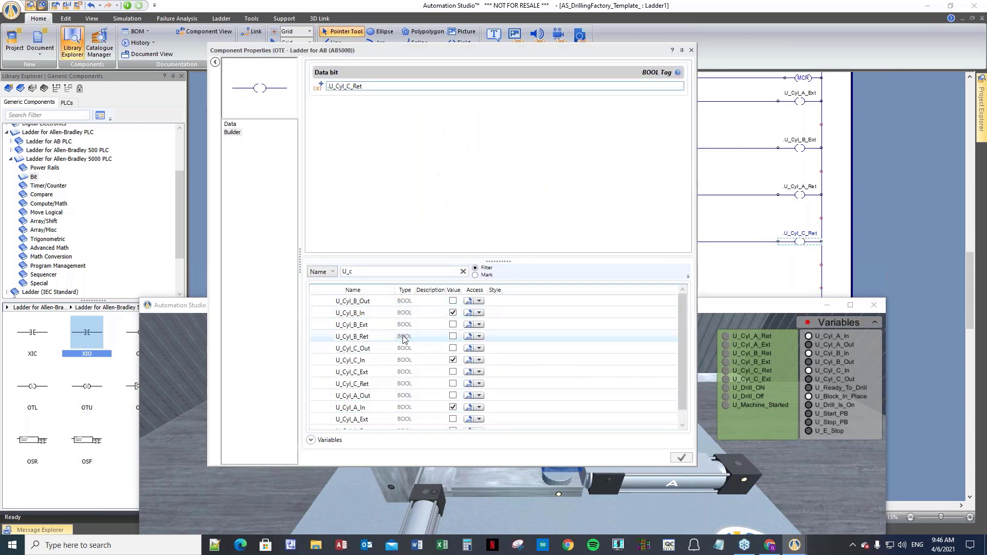
double_click(405, 338)
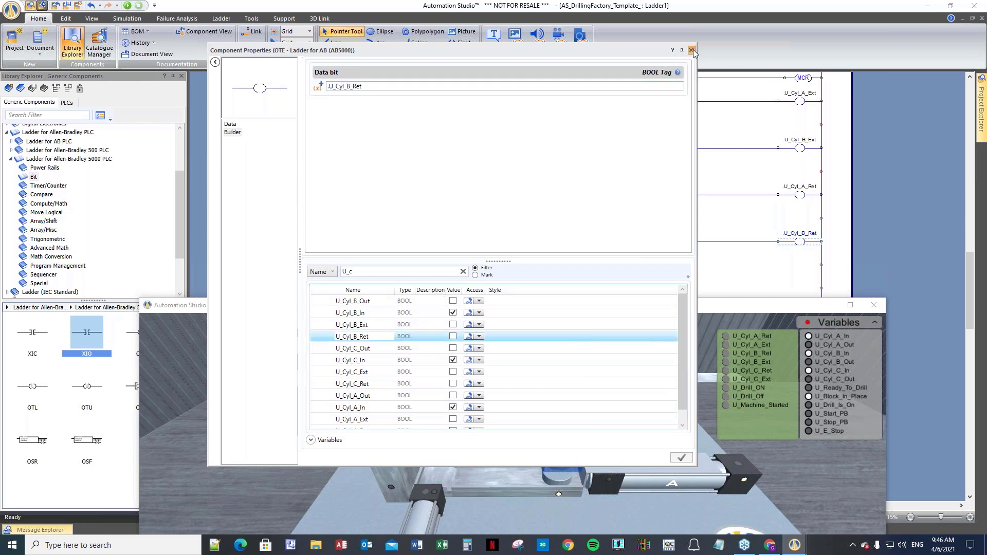
left_click(692, 50)
- Place an MCR instruction at the output end of a new rung below U_Cyl_B_Ret and wire it directly to the input power rail
left_click_drag(577, 309, 606, 437)
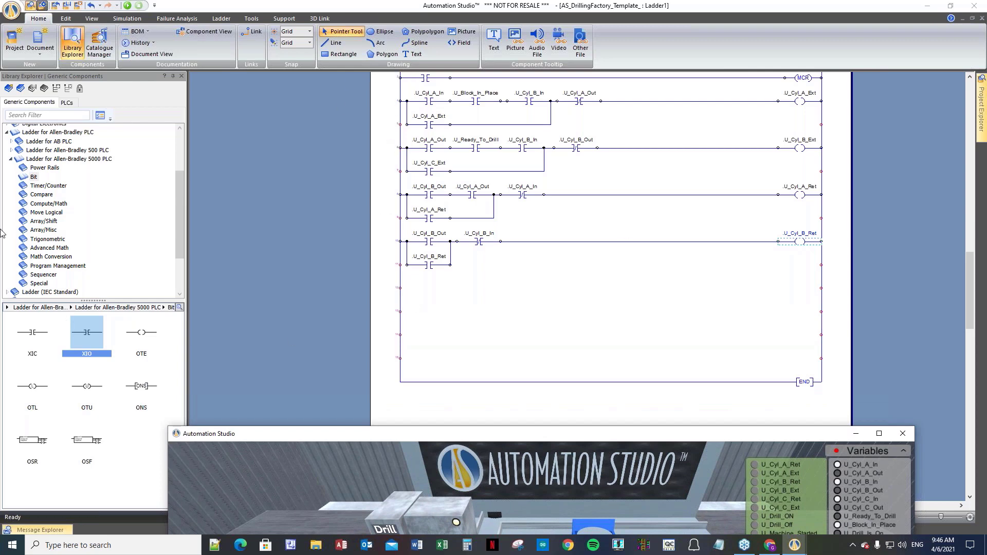
left_click(70, 266)
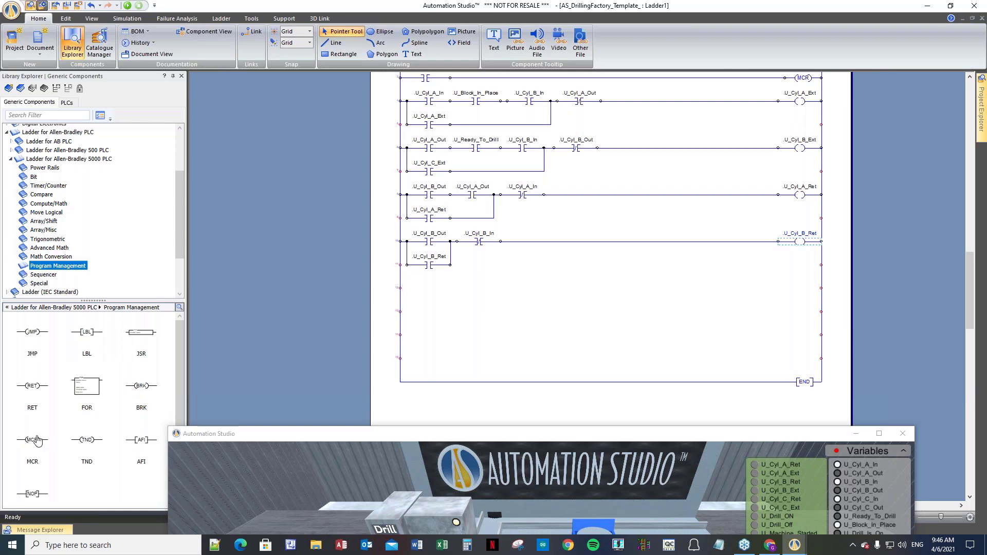
left_click_drag(37, 439, 802, 288)
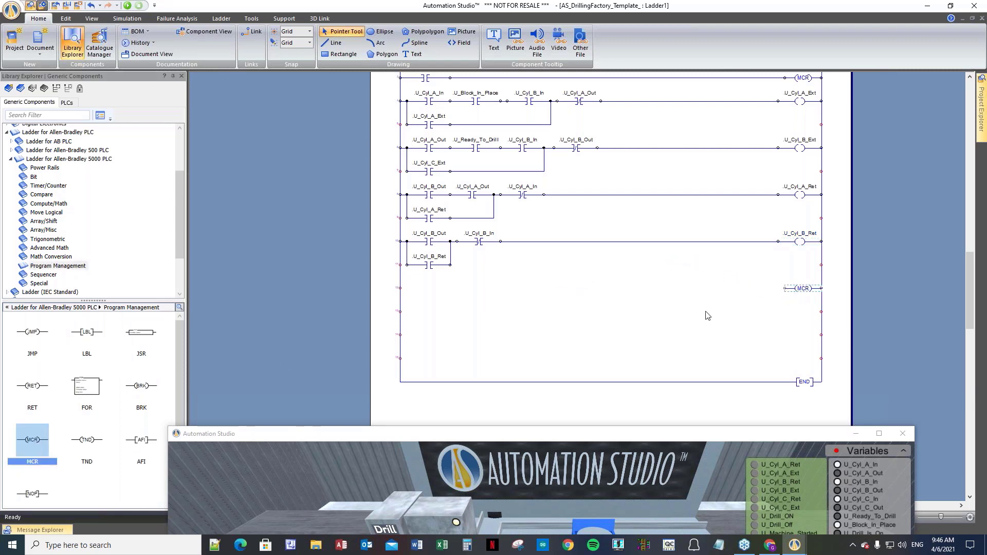
left_click_drag(400, 288, 787, 290)
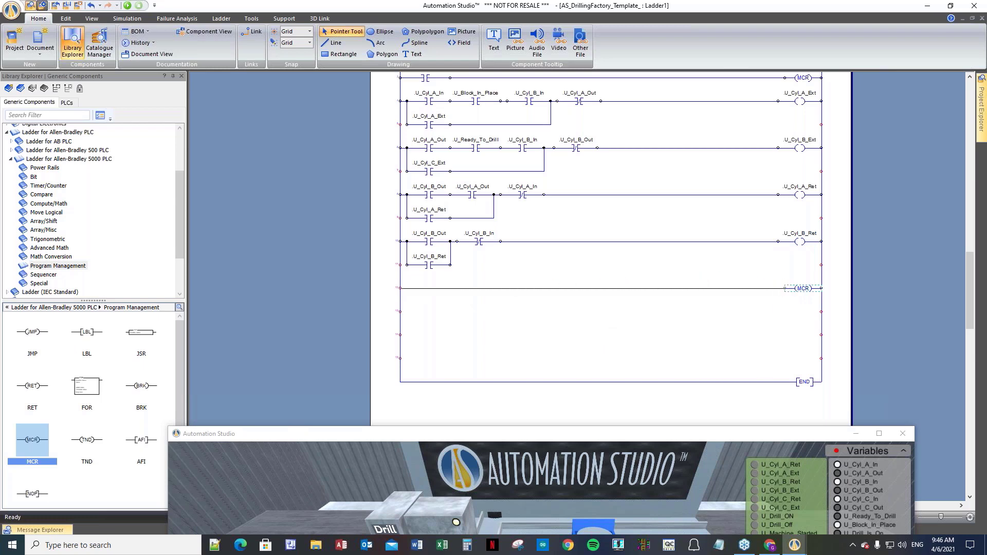
- Run the ladder simulation with the 3D drilling factory in view and start the machine with its Start button
scroll(645, 335, "up", 1)
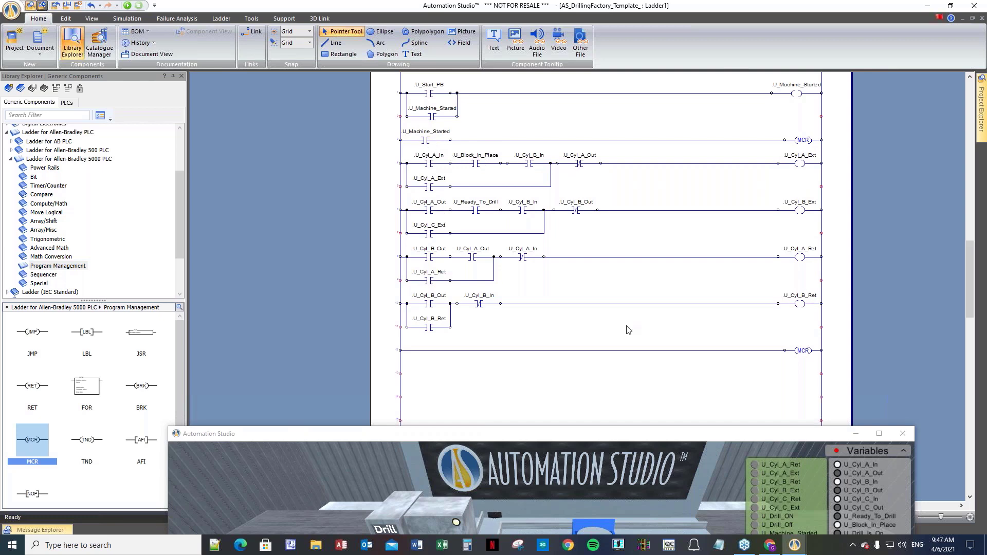
scroll(560, 330, "up", 2)
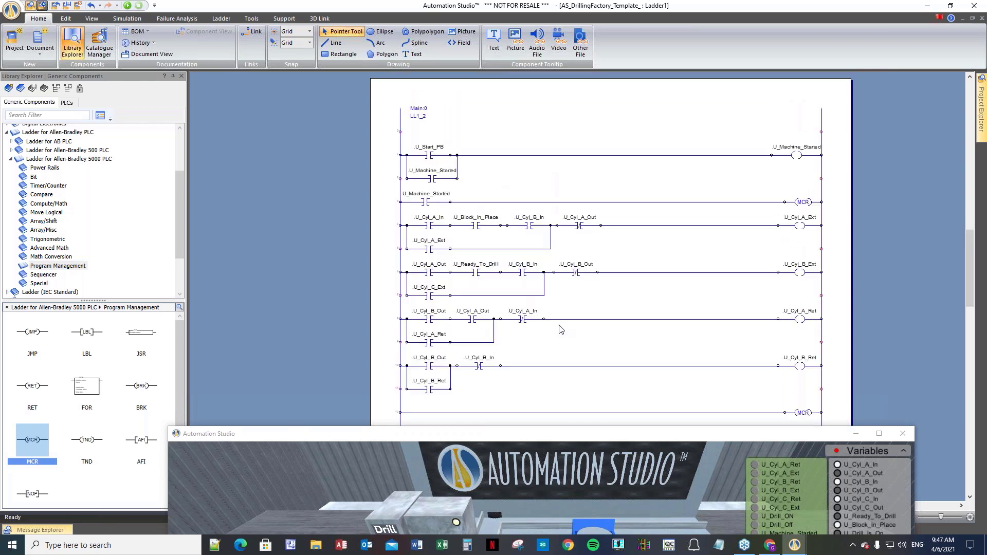
scroll(560, 329, "down", 1)
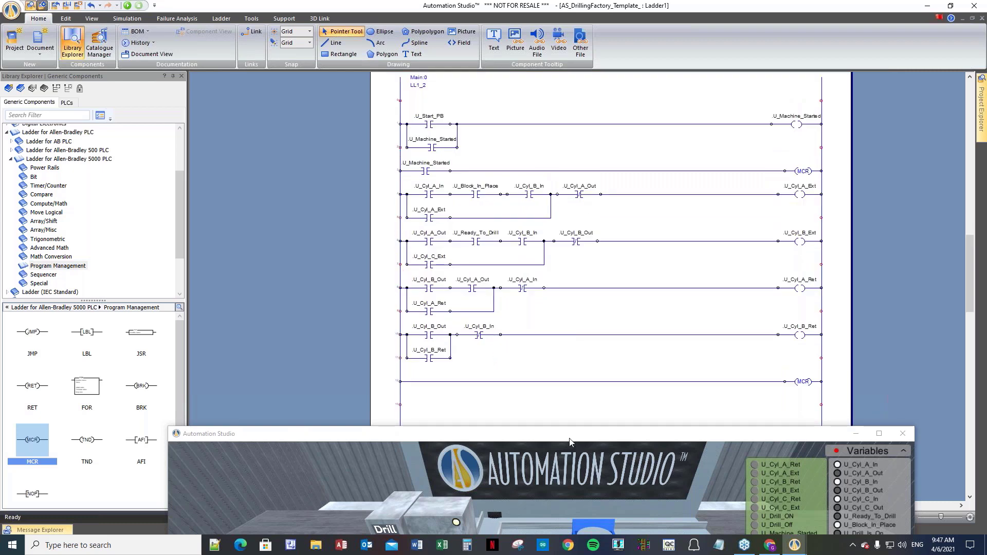
left_click_drag(565, 441, 419, 166)
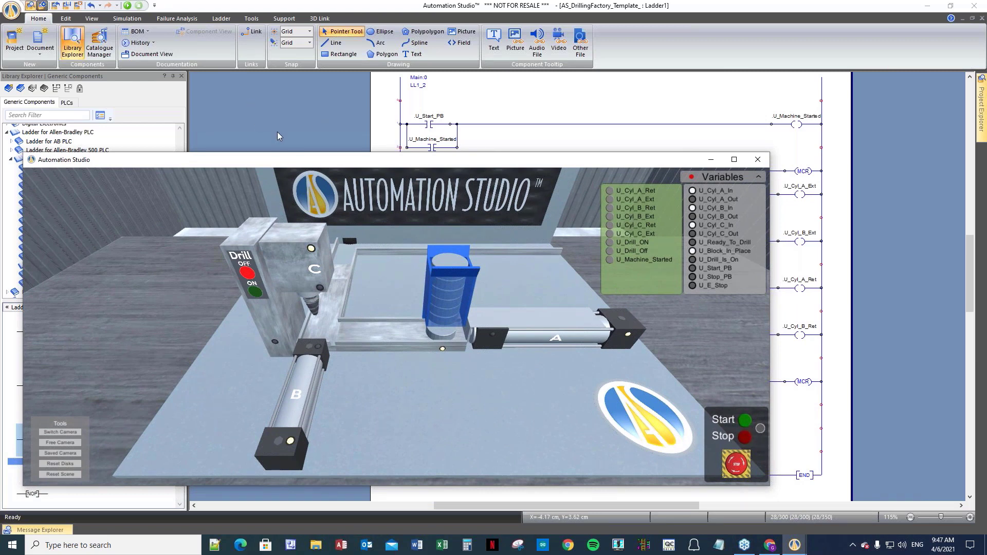
scroll(309, 134, "up", 2)
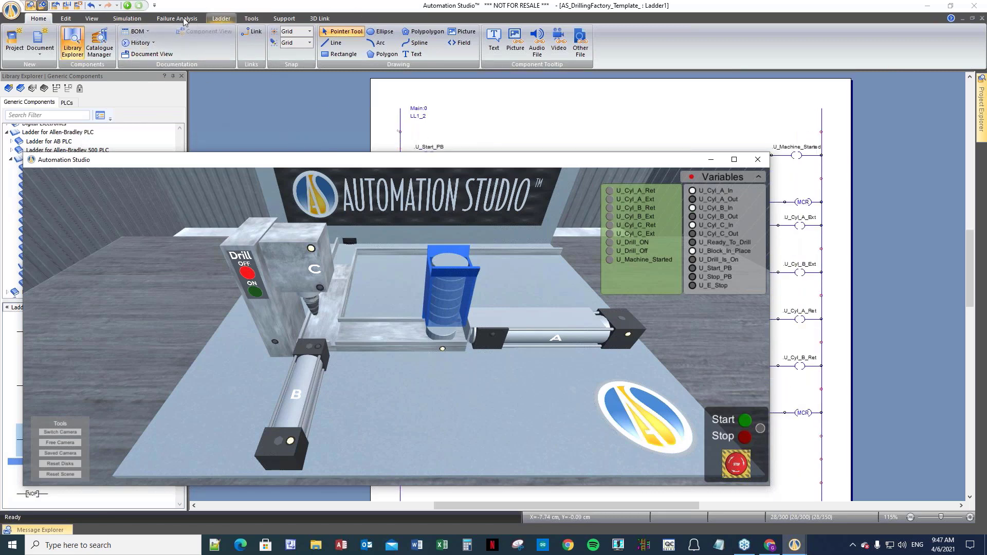
left_click(127, 6)
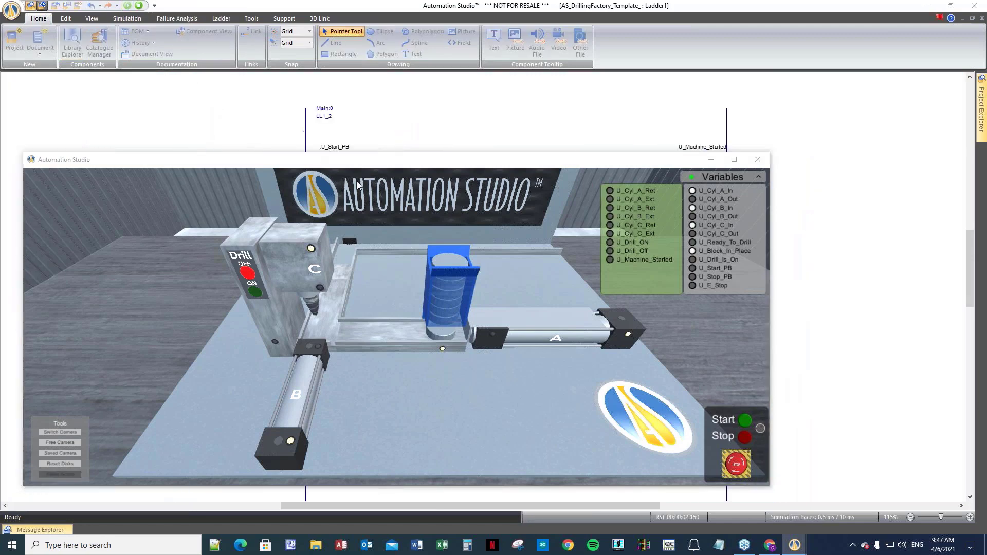
left_click_drag(314, 161, 330, 223)
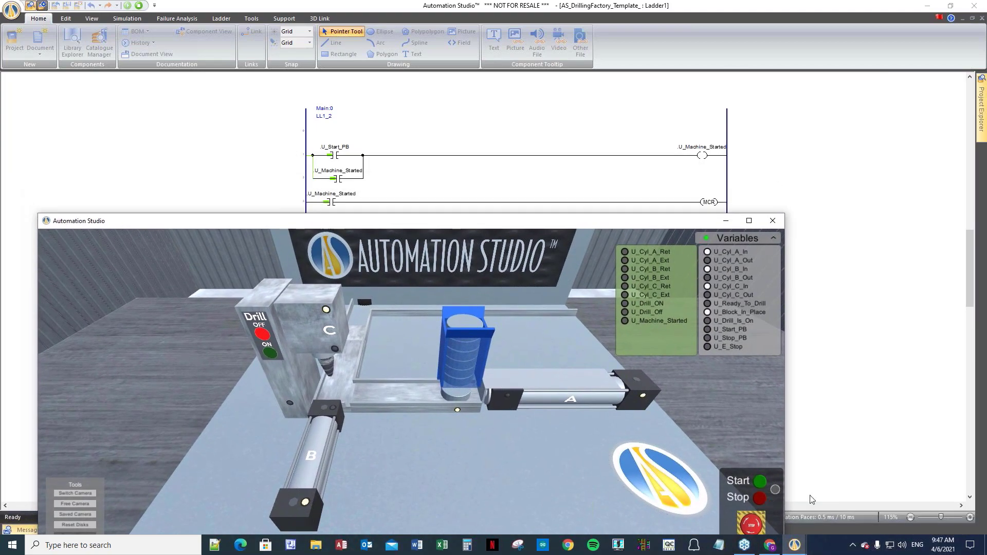
left_click(761, 484)
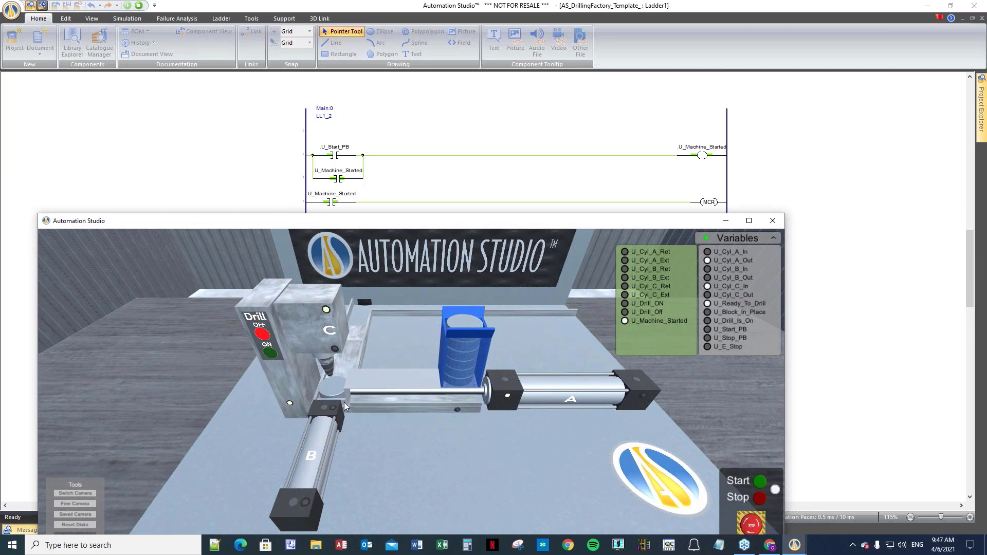
- Examine the live contact and coil states of the cylinder rungs and compare them with the 3D machine's variables
left_click_drag(363, 226, 539, 390)
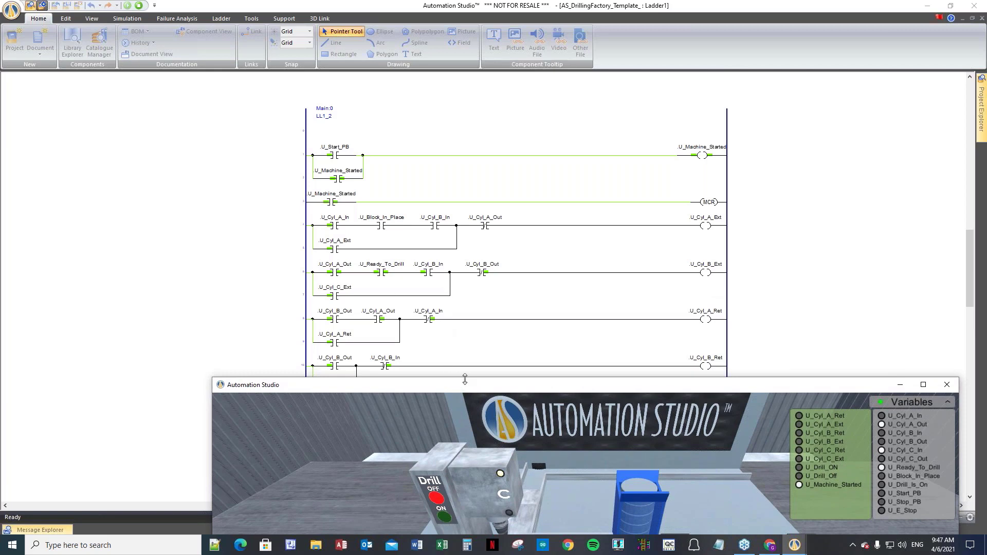
left_click_drag(465, 380, 418, 83)
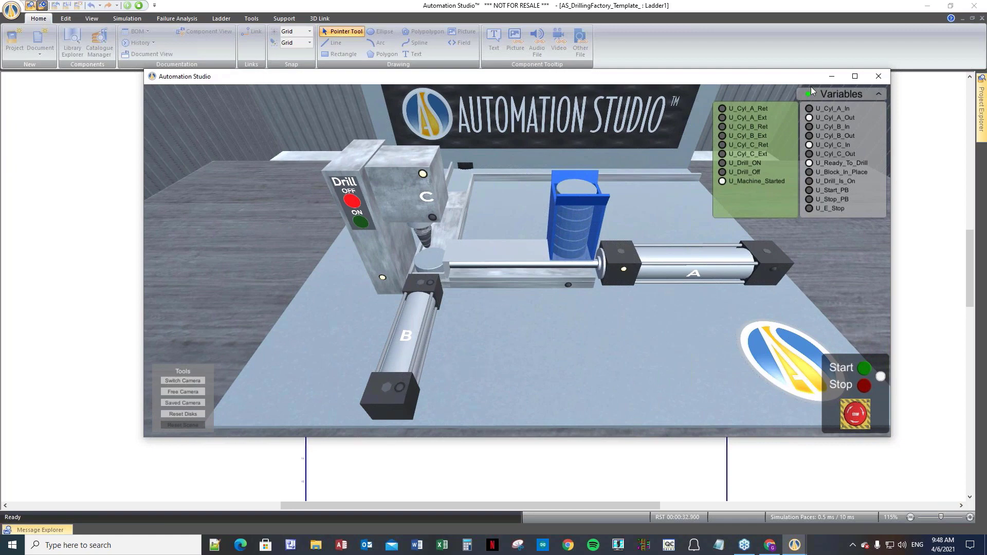
left_click_drag(762, 79, 597, 82)
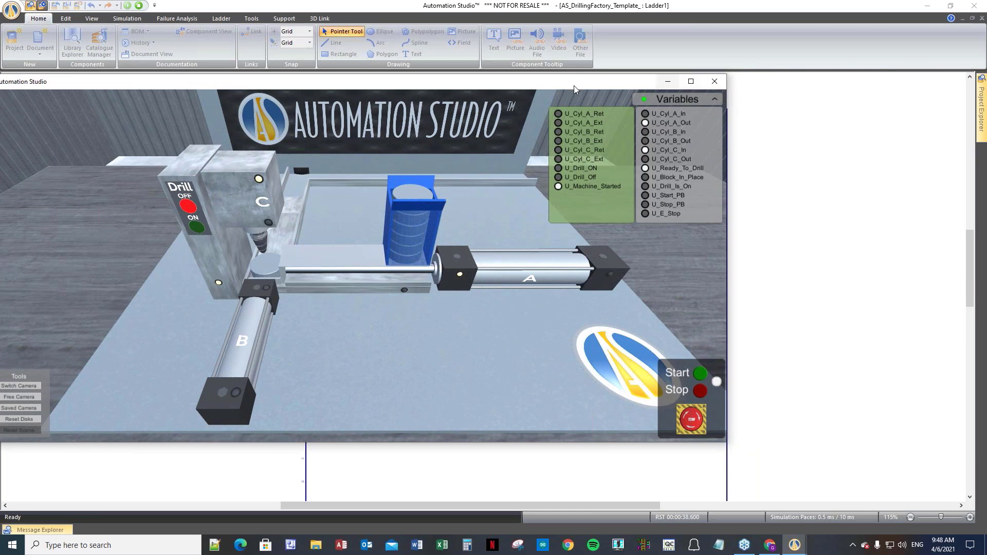
- Close and reopen the 3D drilling factory view, and restart the simulation
left_click(714, 82)
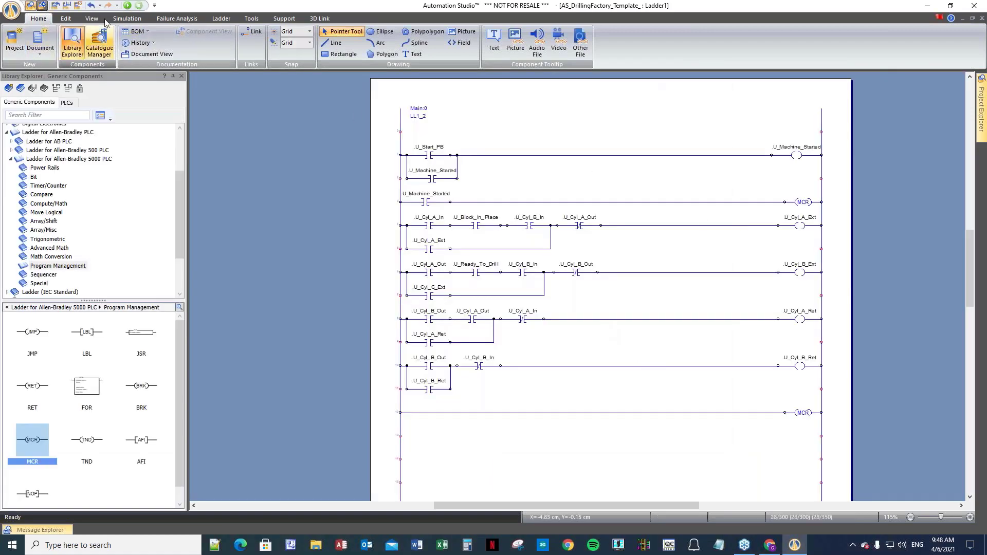
left_click(319, 19)
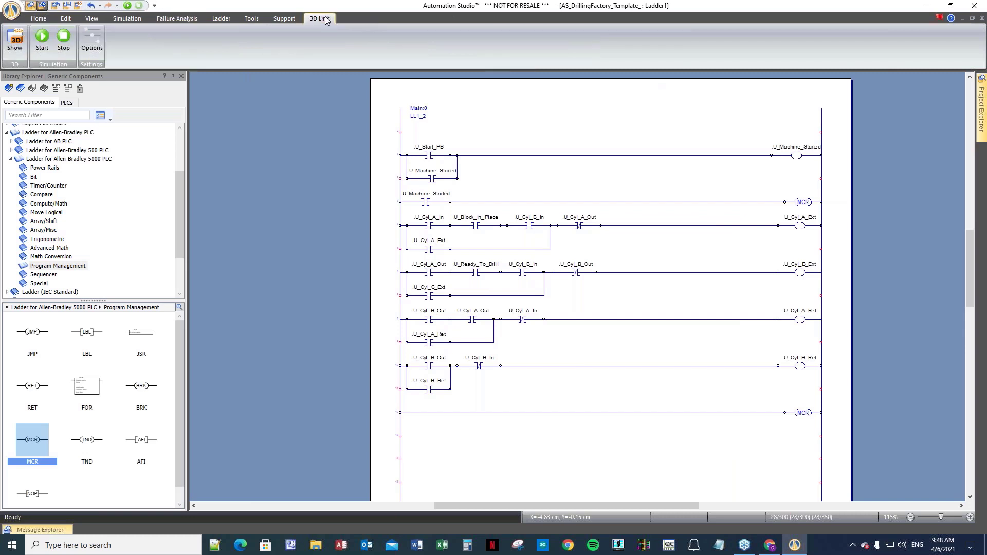
left_click(15, 39)
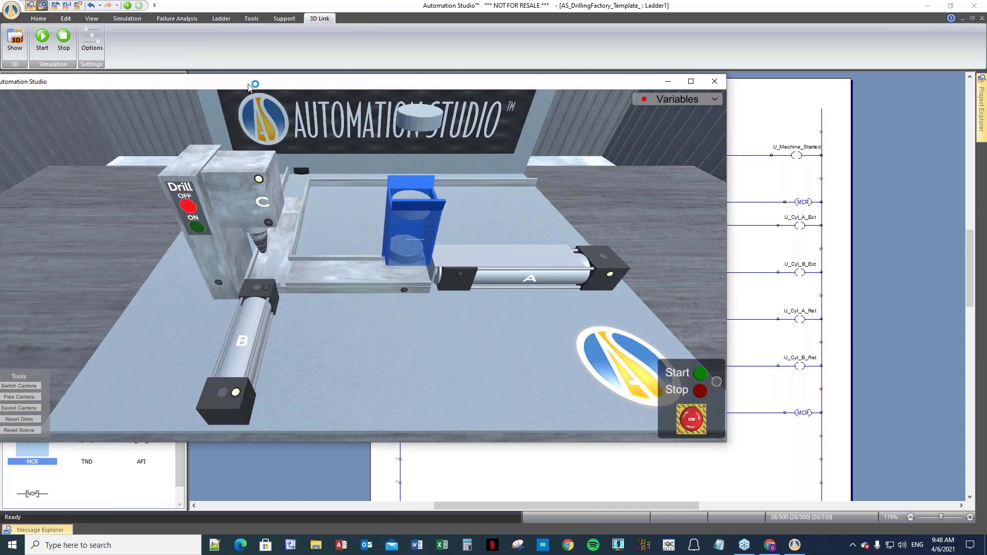
left_click_drag(252, 87, 306, 115)
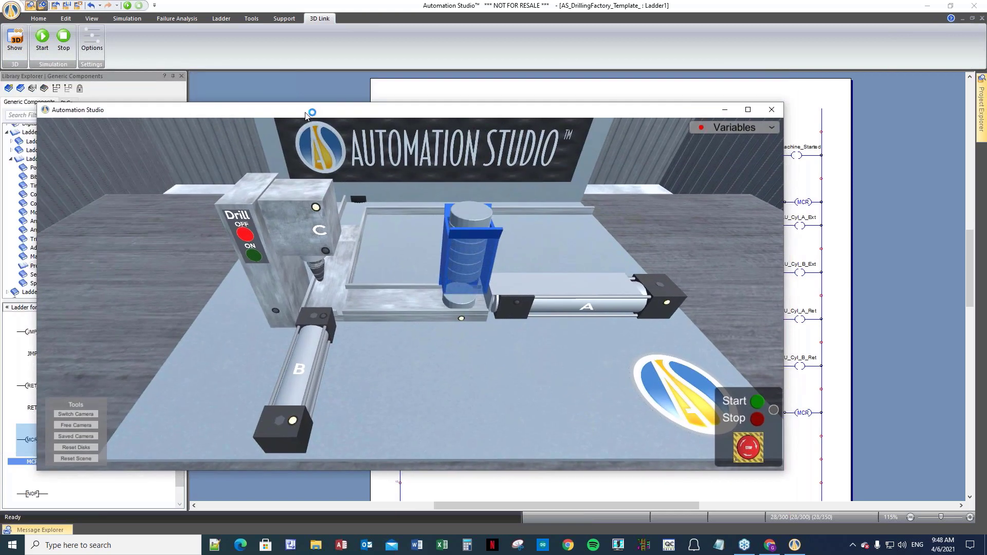
left_click(43, 40)
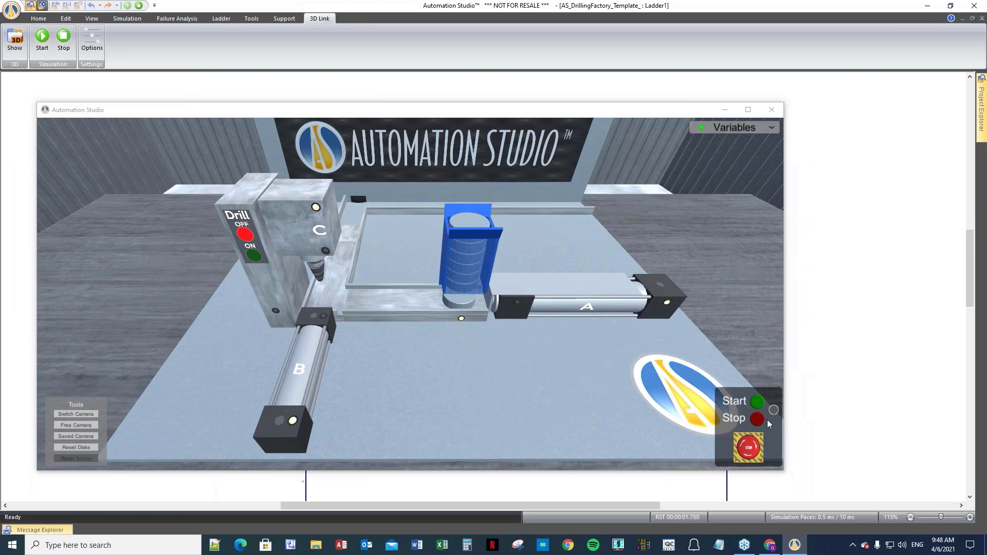
- Start the machine in the 3D drilling factory, examine the live states of the cylinder rungs, and stop the simulation
left_click(757, 402)
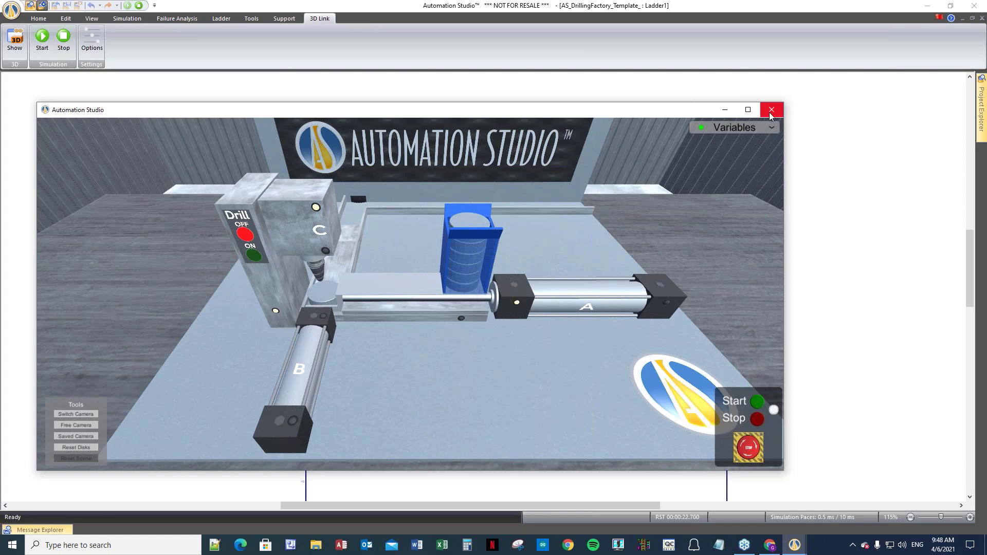
left_click_drag(385, 119, 494, 388)
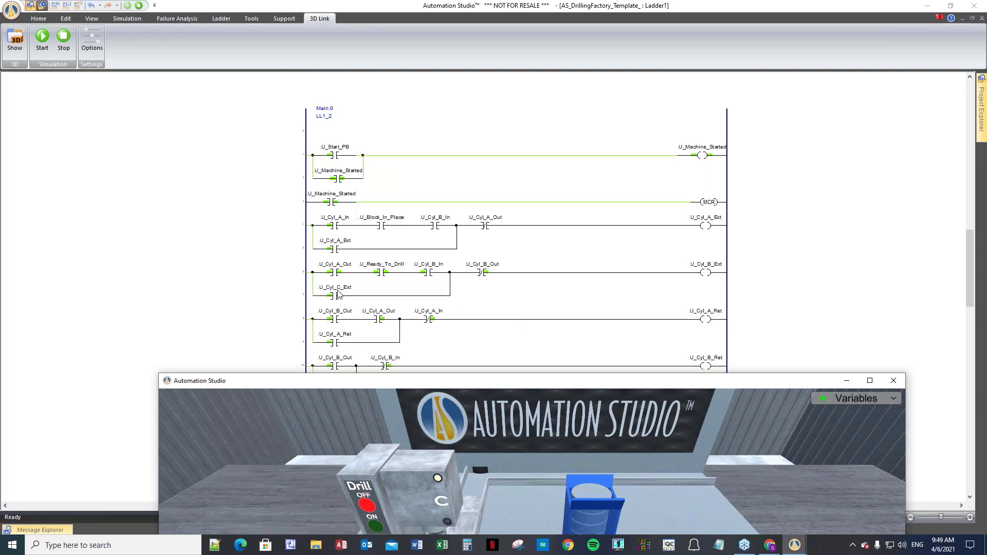
left_click(69, 44)
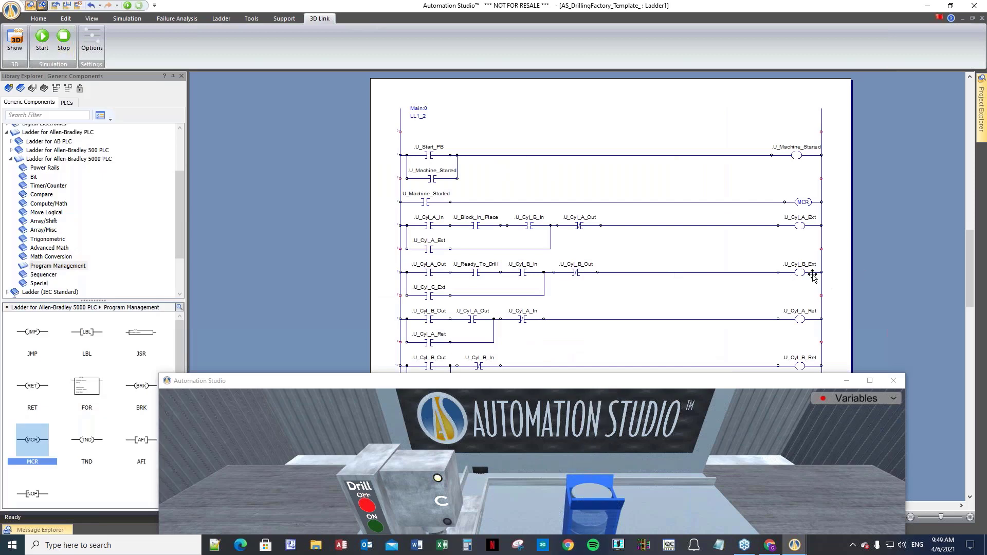
- Change the data bit of the parallel U_Cyl_C_Ext contact on the cylinder B extend rung to U_Cyl_B_Ext
left_click(800, 272)
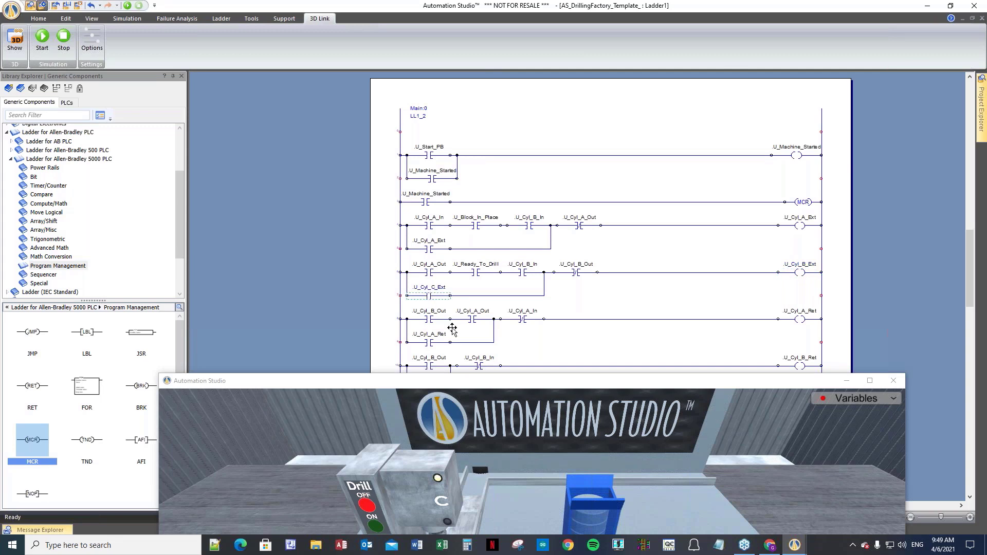
left_click_drag(488, 387, 839, 257)
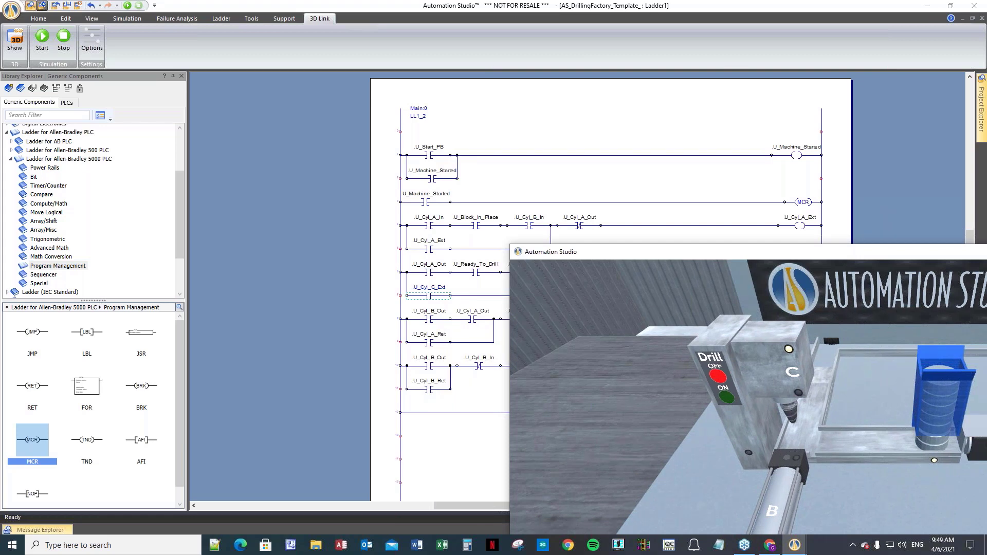
left_click(429, 297)
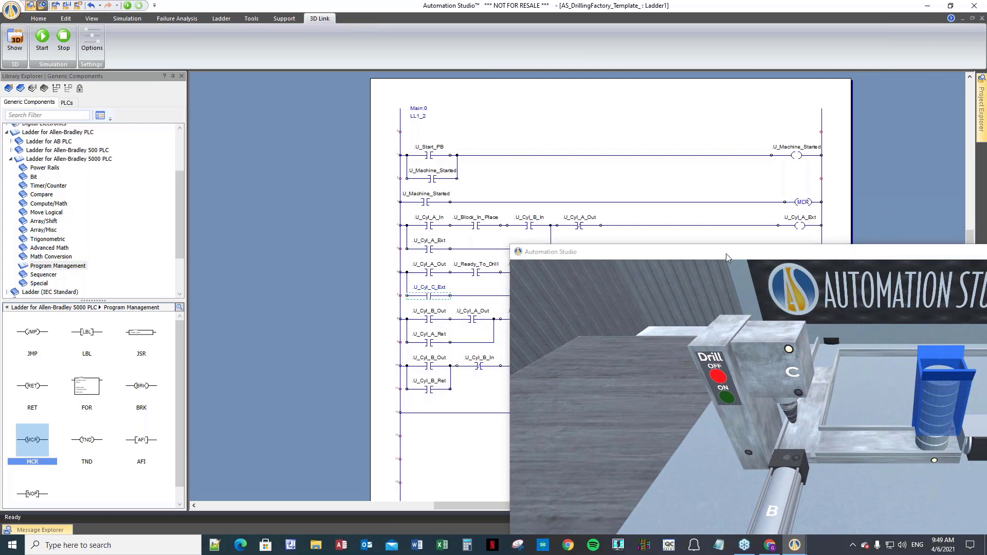
left_click_drag(726, 257, 791, 363)
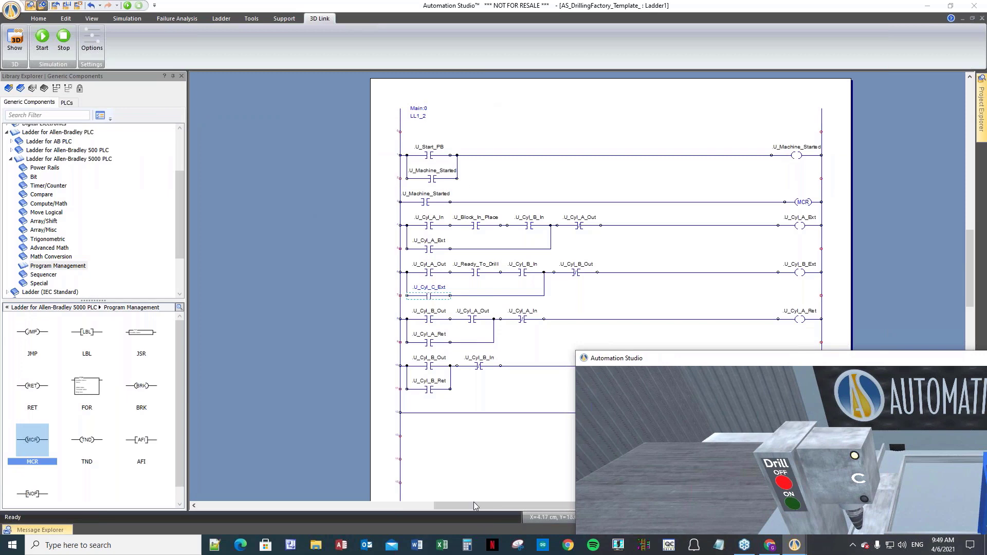
left_click_drag(470, 506, 524, 507)
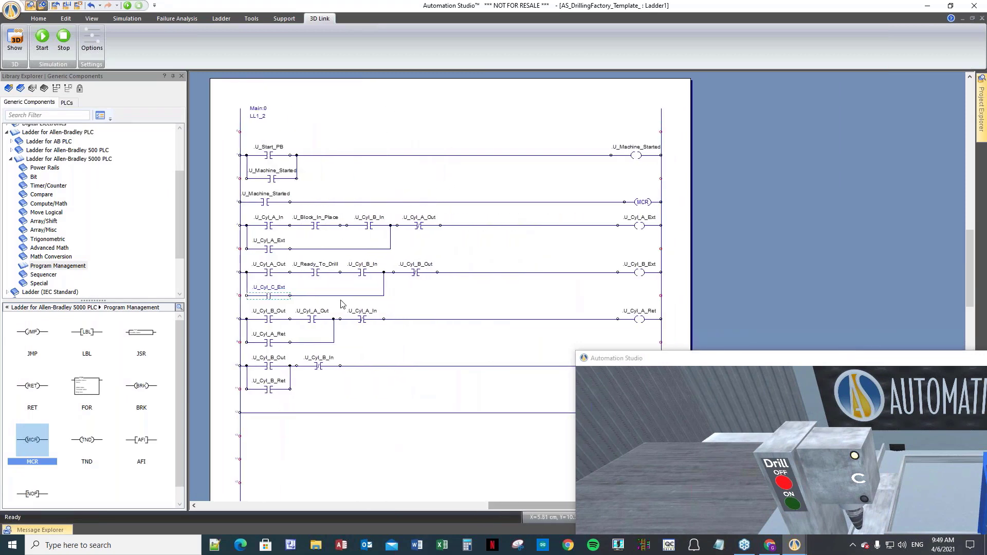
double_click(273, 297)
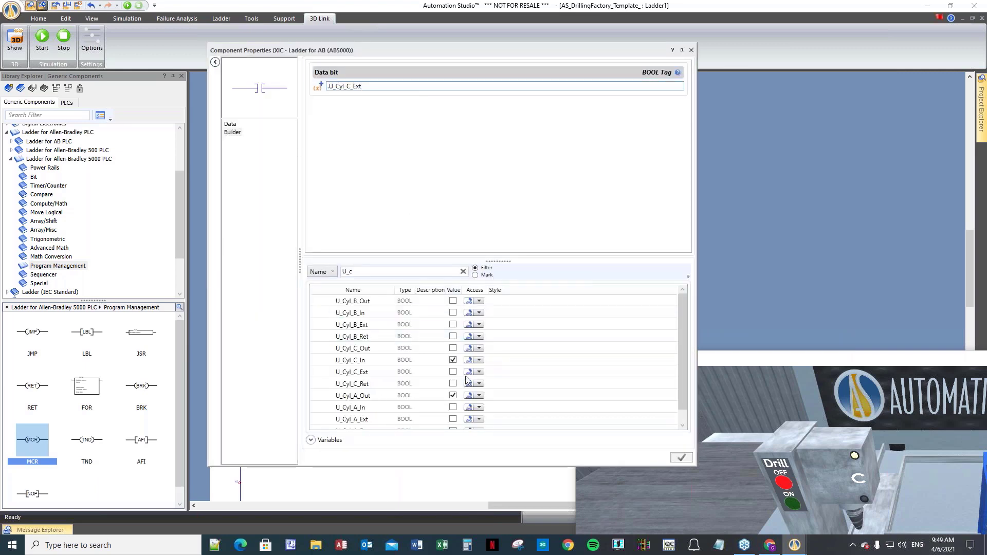
left_click(402, 331)
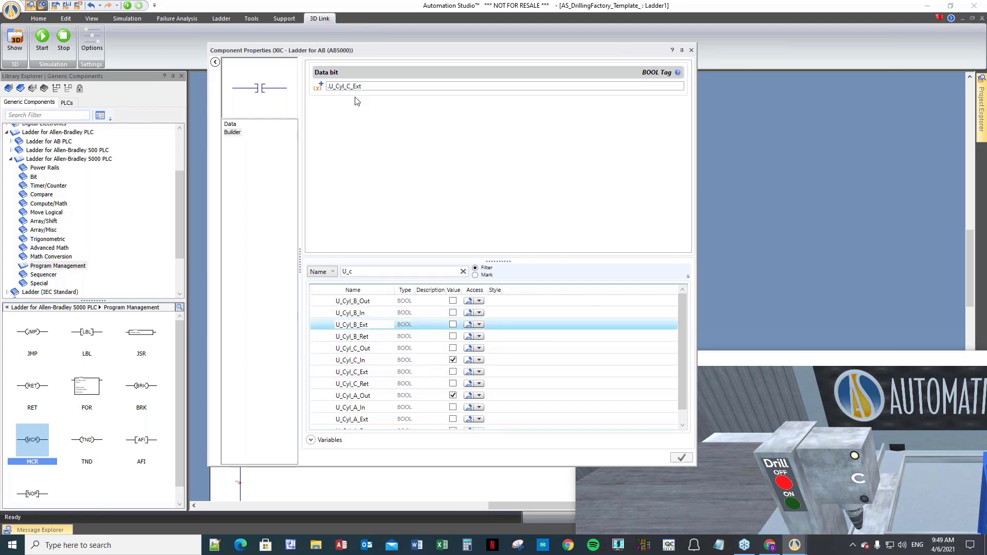
double_click(375, 86)
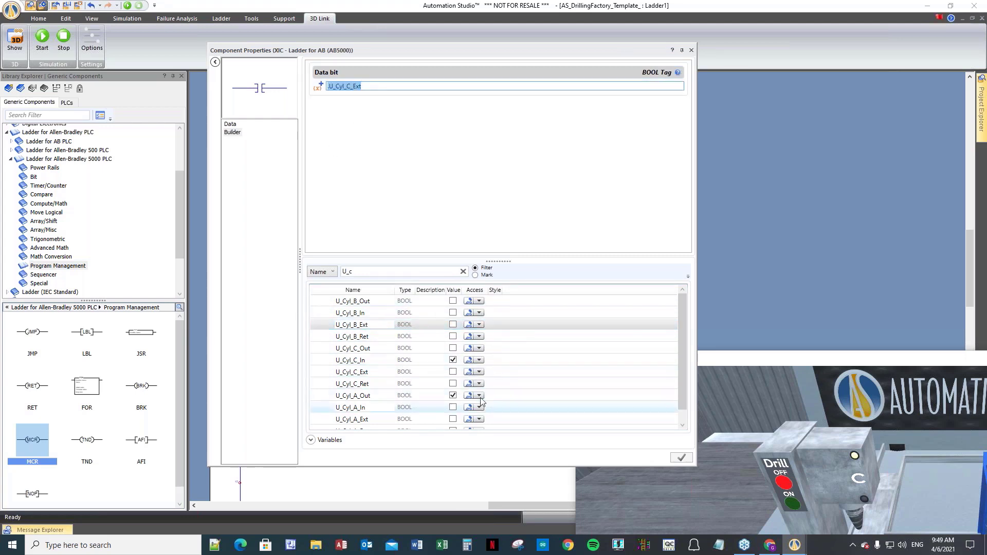
left_click(408, 328)
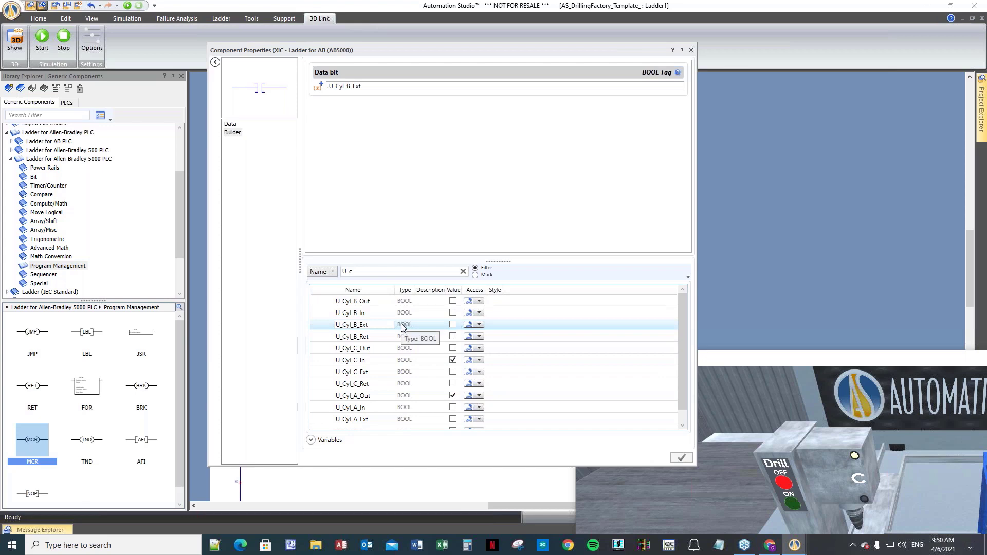
left_click(546, 349)
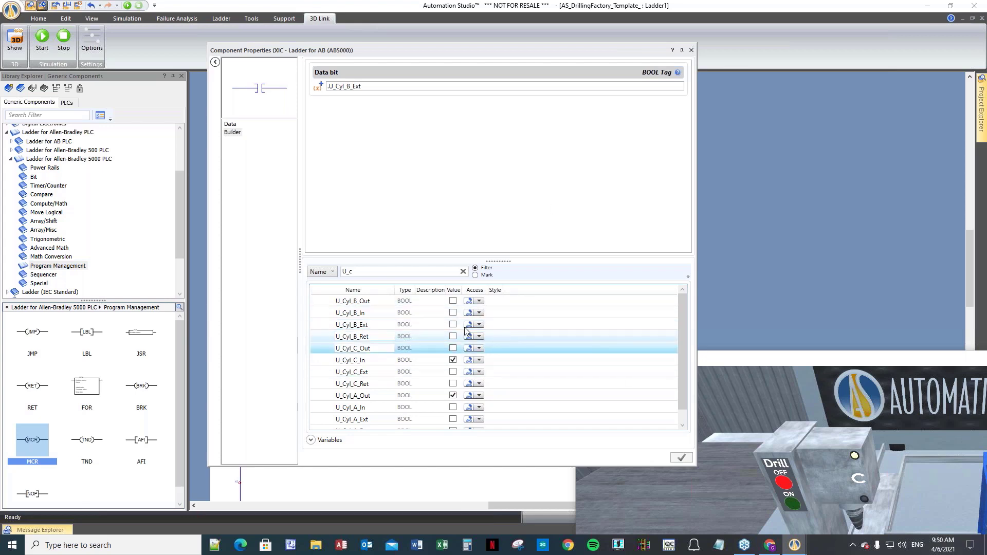
left_click(411, 328)
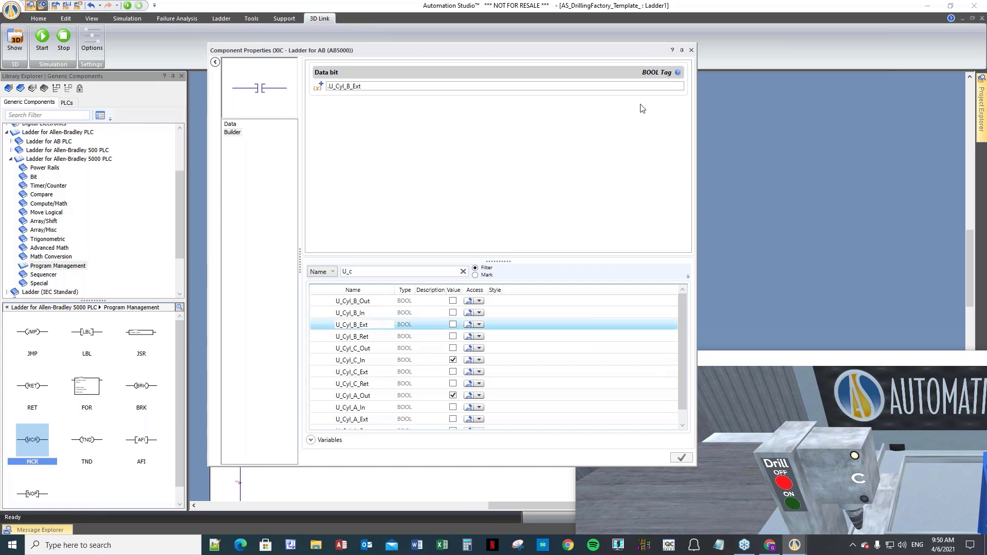
left_click(692, 50)
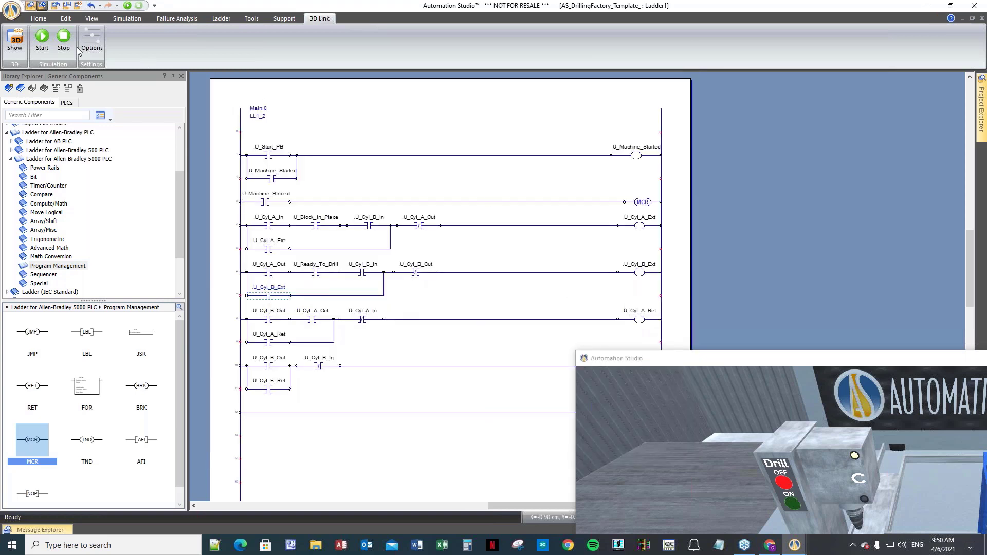
- Run the corrected ladder with the 3D drilling factory, start the machine to test the cylinder sequence, and close the 3D view
left_click(40, 44)
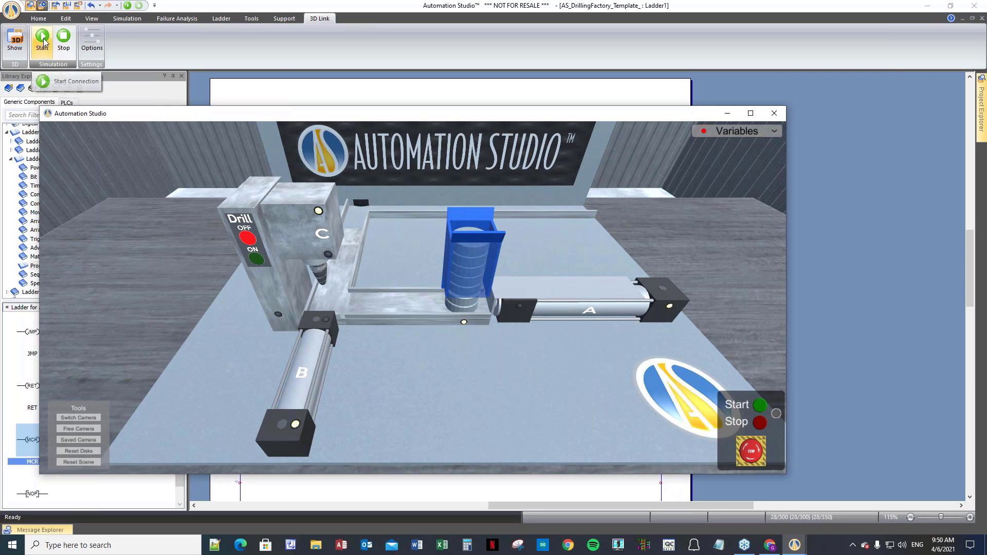
left_click(44, 44)
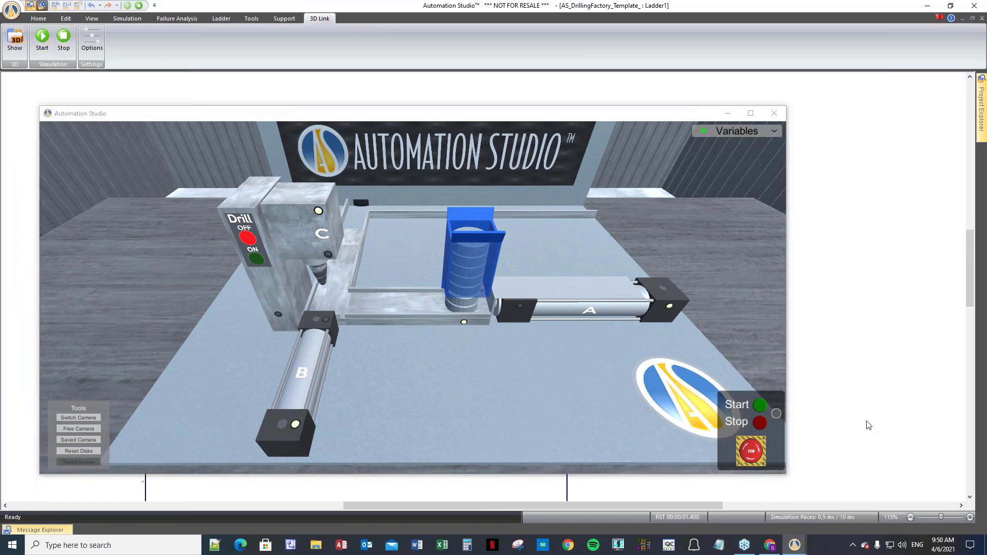
left_click(761, 409)
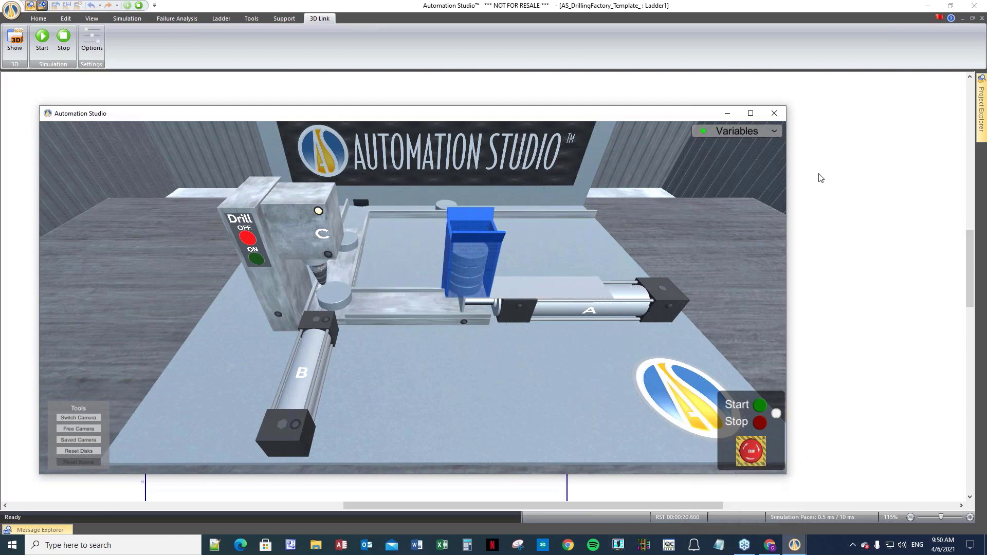
left_click(776, 115)
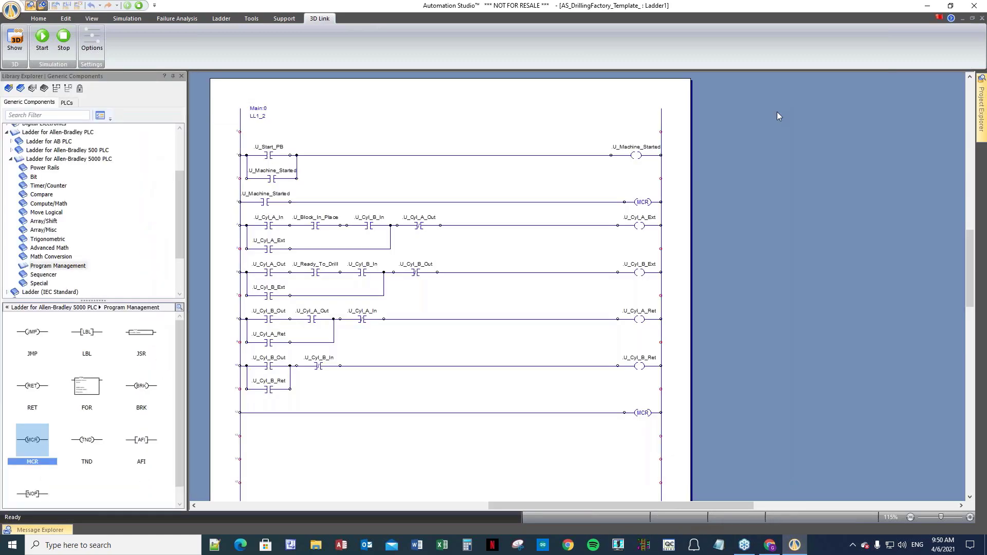
- Reopen the 3D drilling factory, run the simulation and start the machine for another test, and stop the simulation
left_click(15, 40)
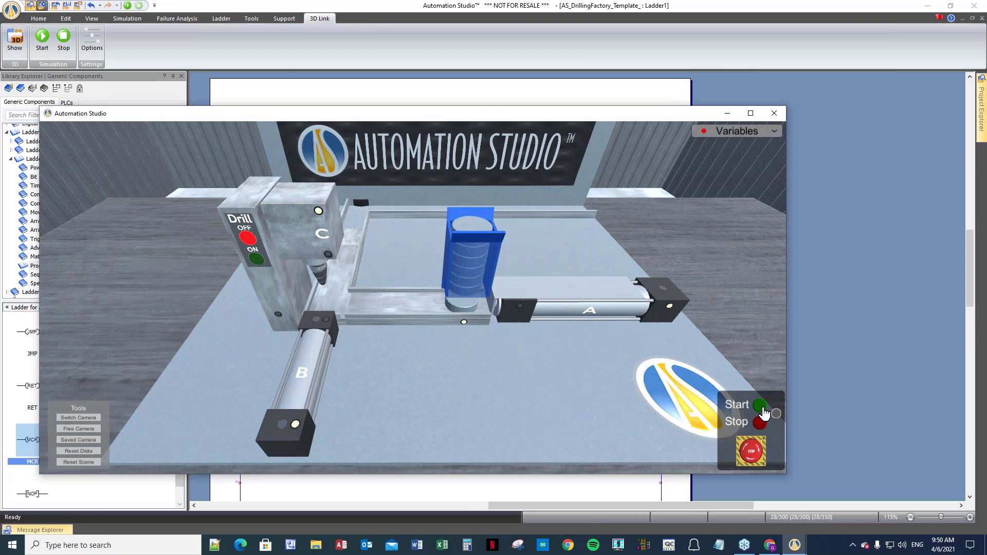
left_click(42, 36)
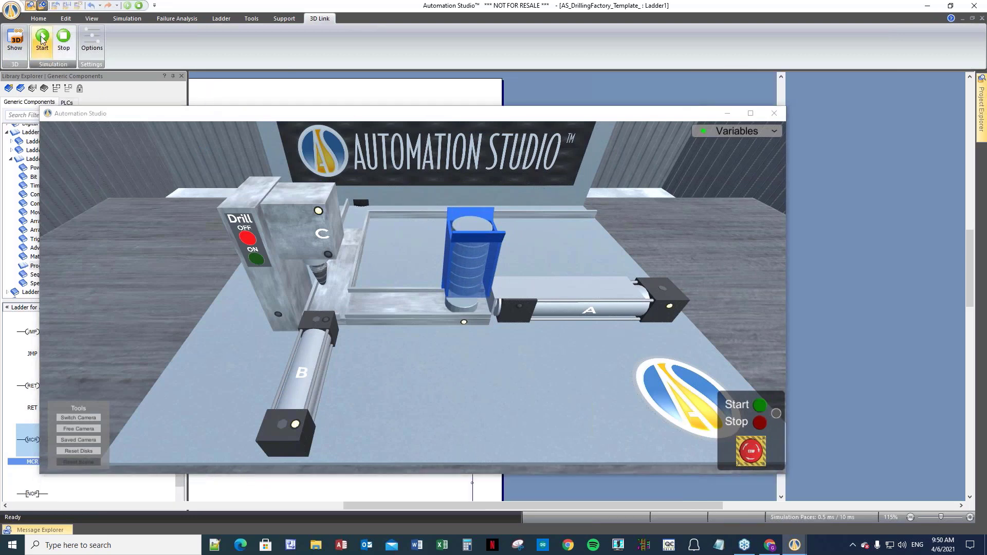
left_click(762, 407)
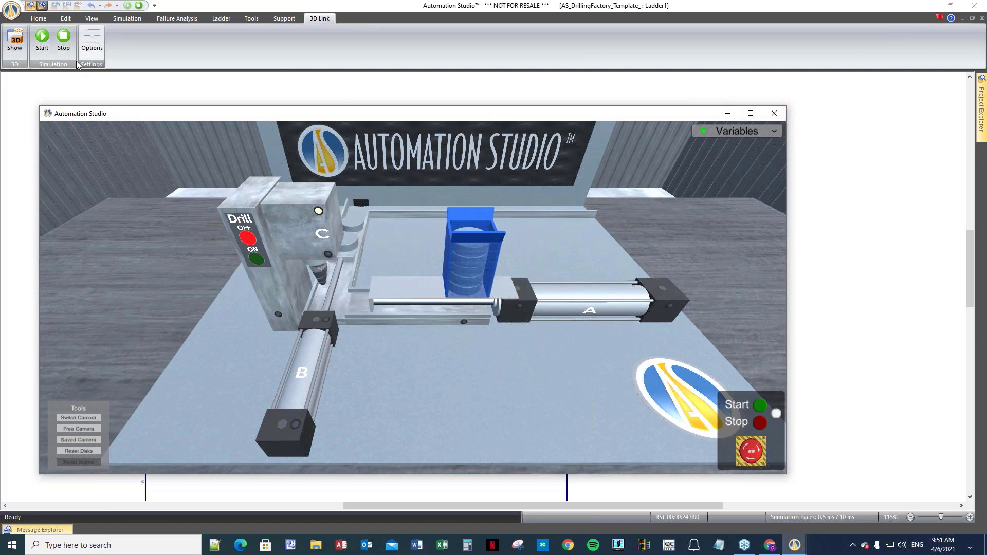
left_click(65, 38)
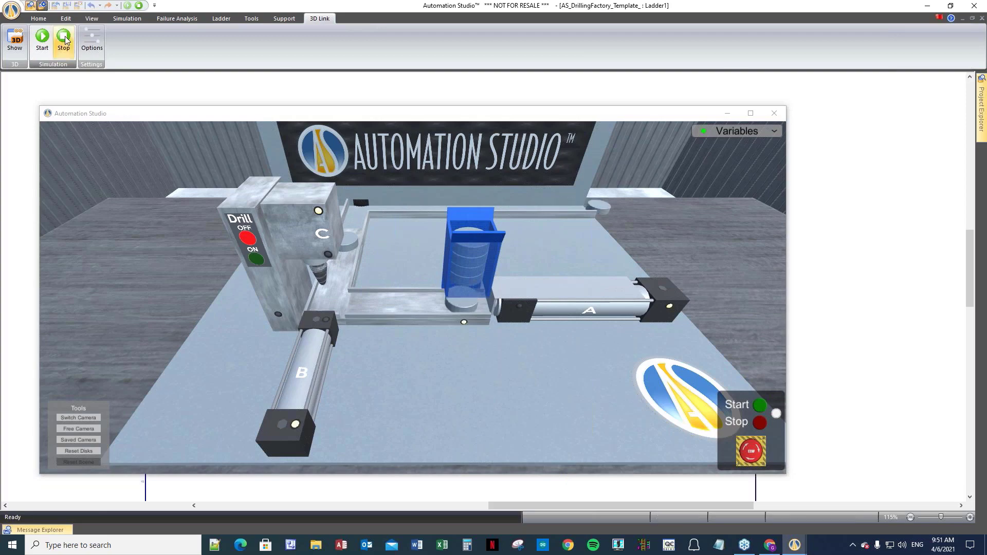
- Place an XIC contact from the Bit instructions at the start of a new rung below the closing MCR rung
left_click_drag(376, 123, 784, 170)
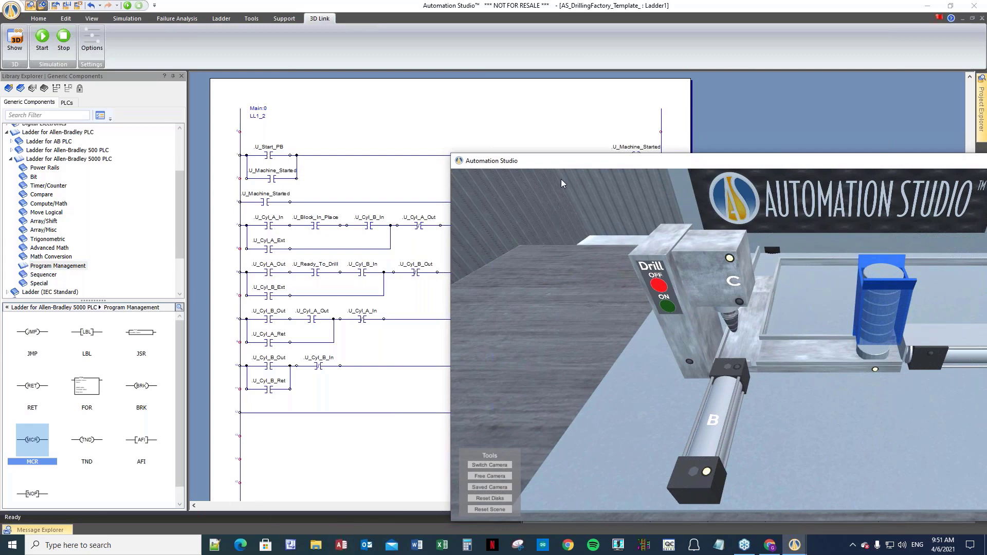
left_click_drag(567, 173, 729, 337)
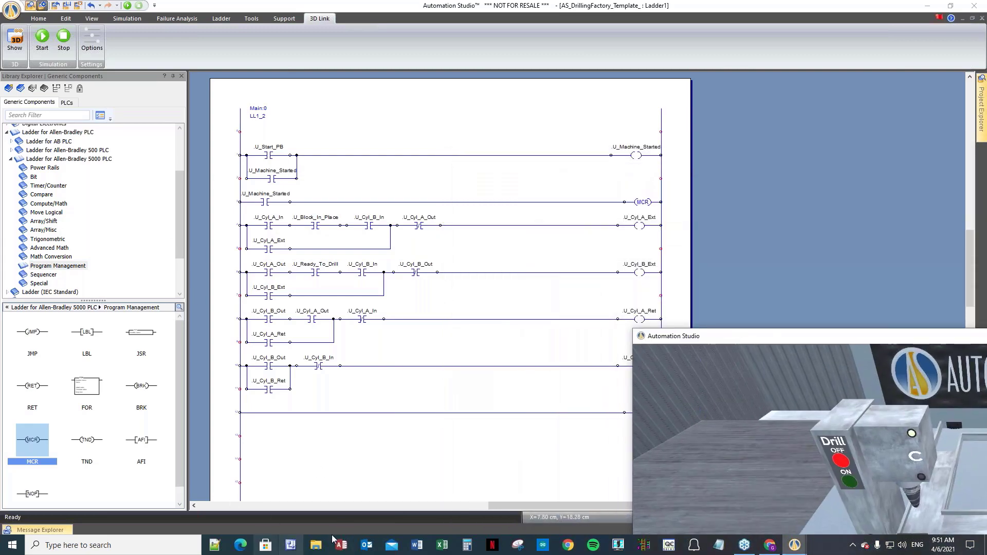
left_click_drag(514, 507, 527, 509)
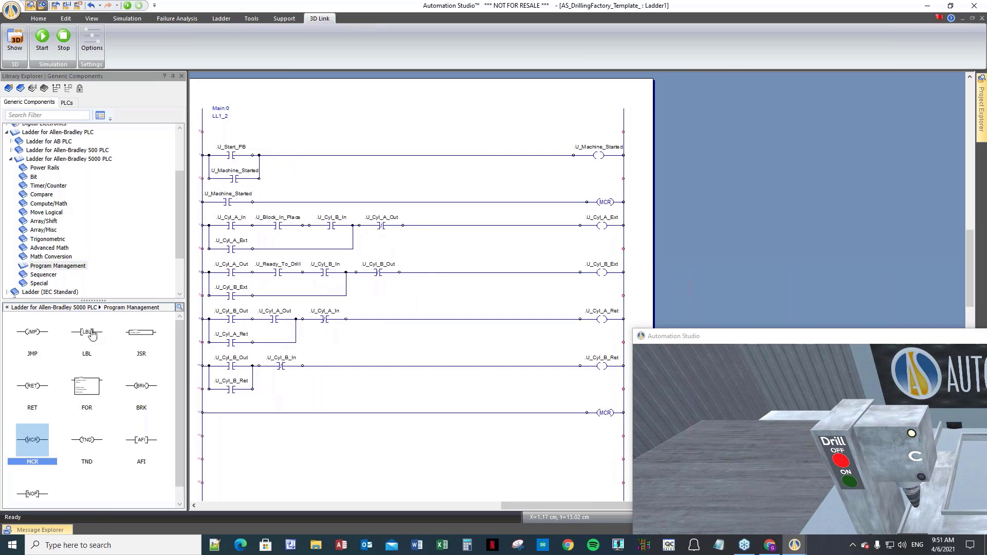
left_click(34, 177)
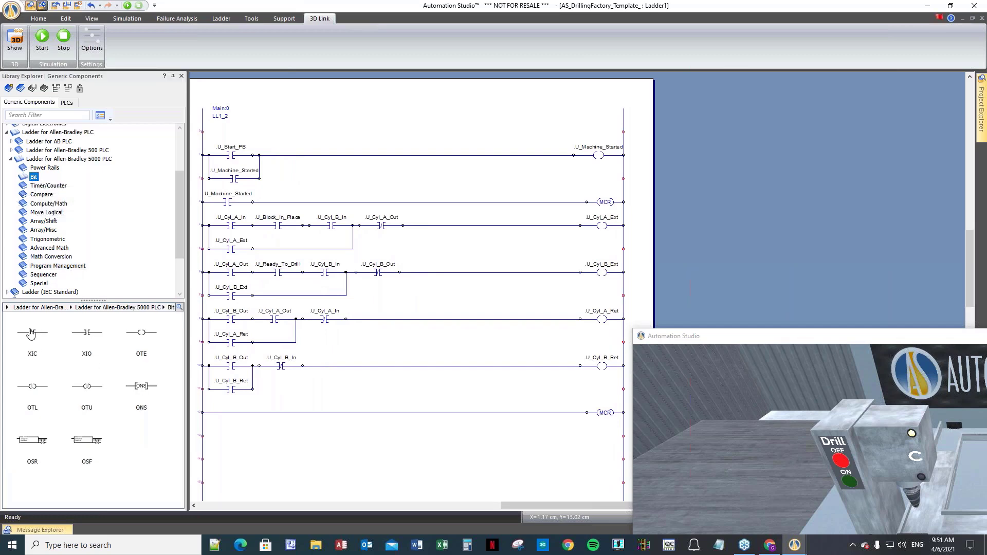
left_click_drag(32, 335, 236, 436)
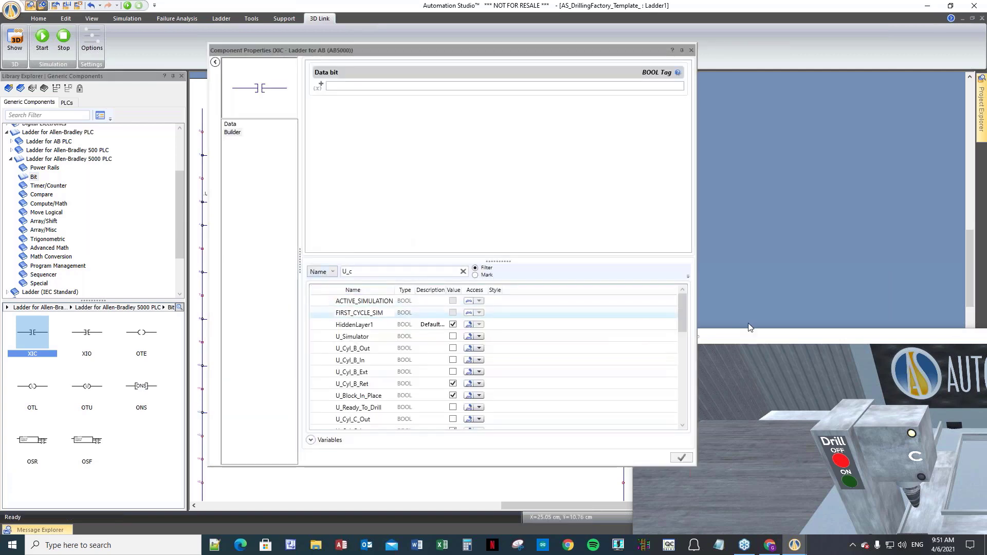
- Check the 3D machine's variable list, filter the tags by U_s, and assign U_Stop_PB to the new contact
left_click_drag(772, 340, 274, 129)
left_click(757, 255)
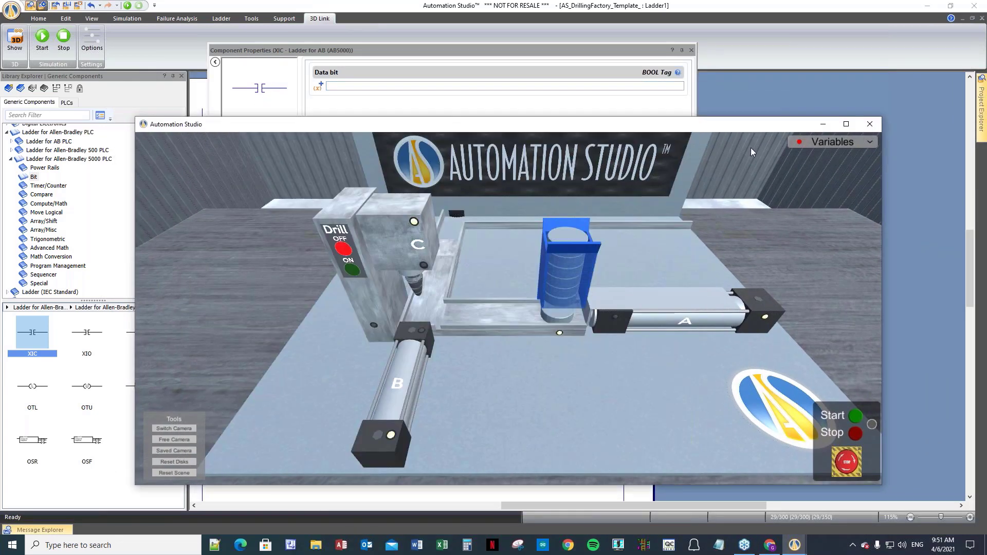
left_click_drag(768, 124, 672, 124)
left_click(774, 143)
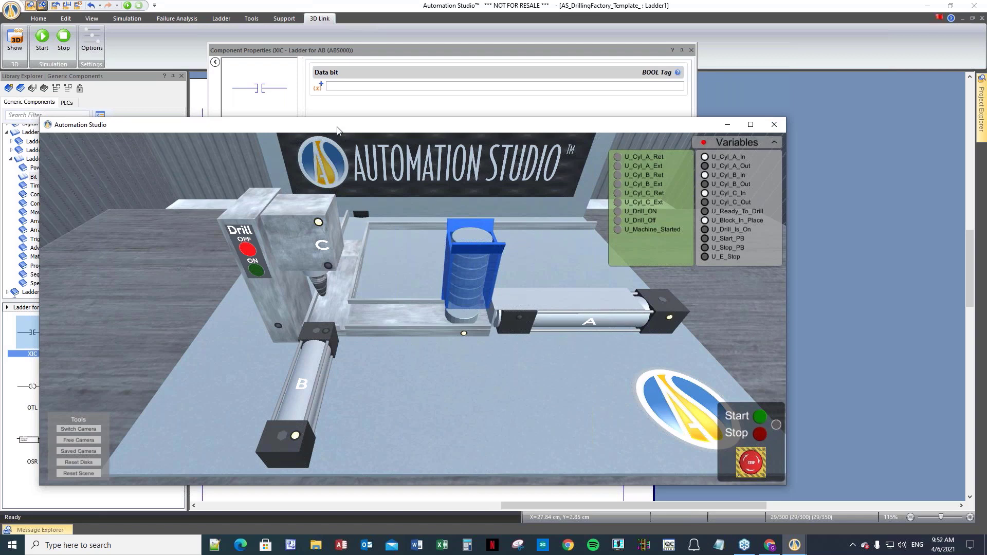
left_click_drag(337, 129, 766, 250)
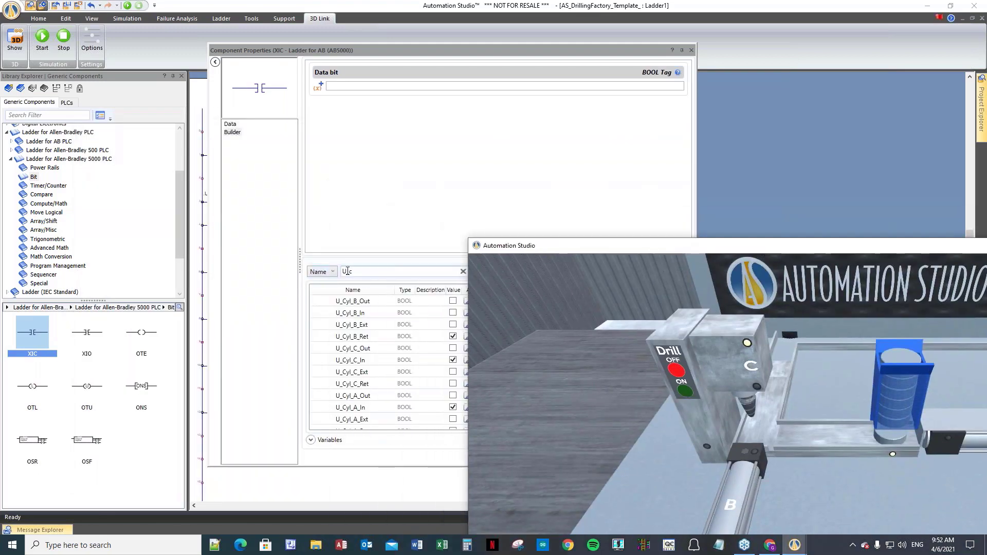
left_click(348, 271)
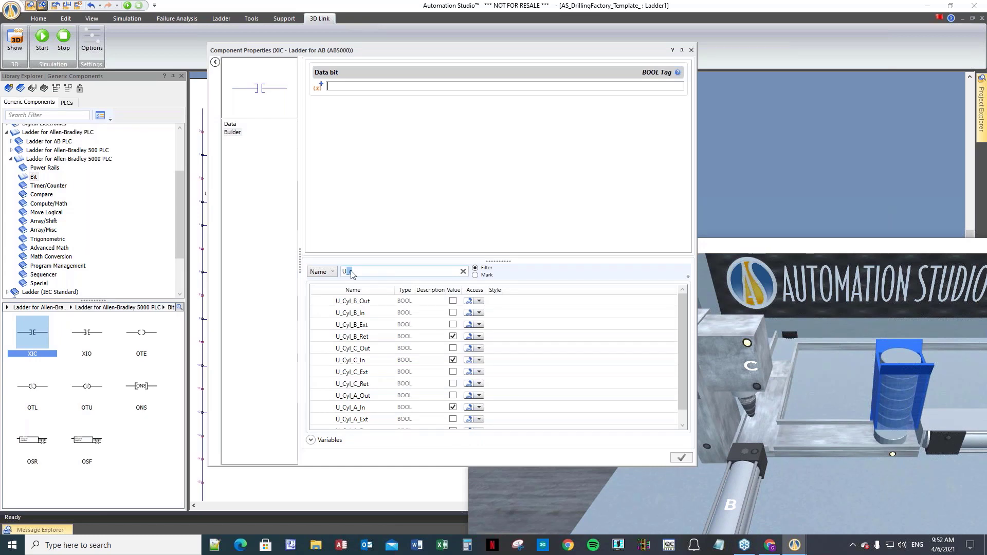
left_click(350, 271)
type("c")
key("BackSpace")
type("s")
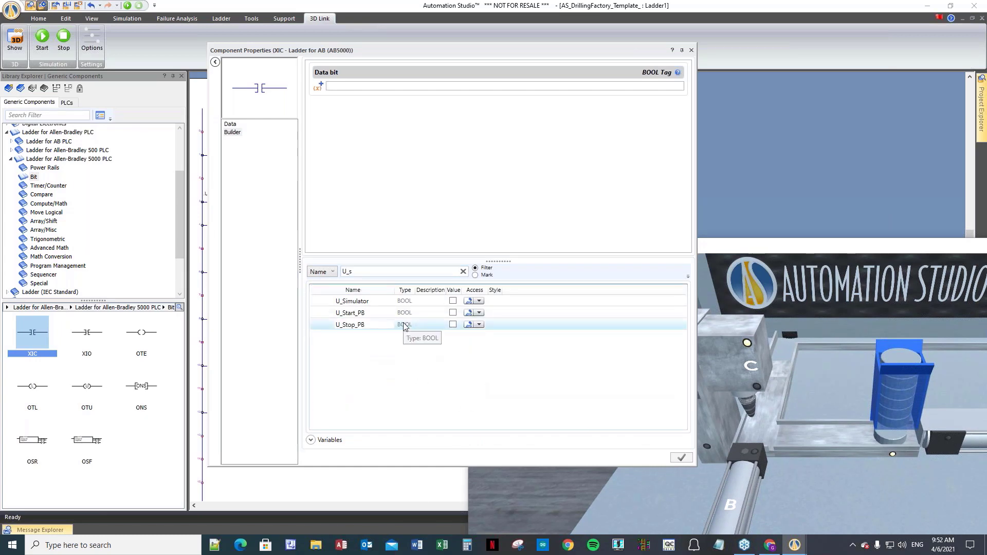
double_click(404, 327)
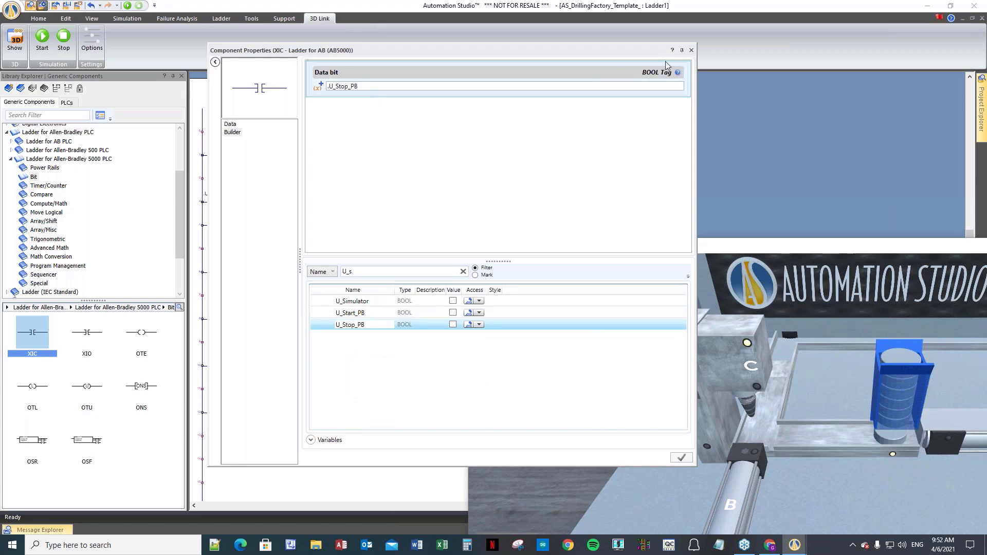
left_click(691, 50)
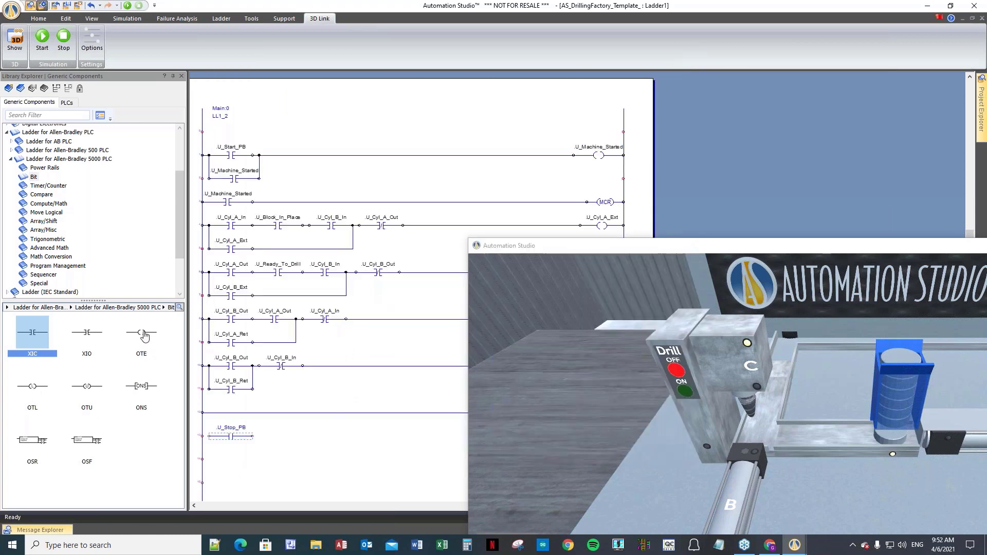
- Add an OTE coil with a new BOOL tag Stop_Request to the U_Stop_PB rung and attach it to the far power rail
left_click_drag(144, 334, 368, 436)
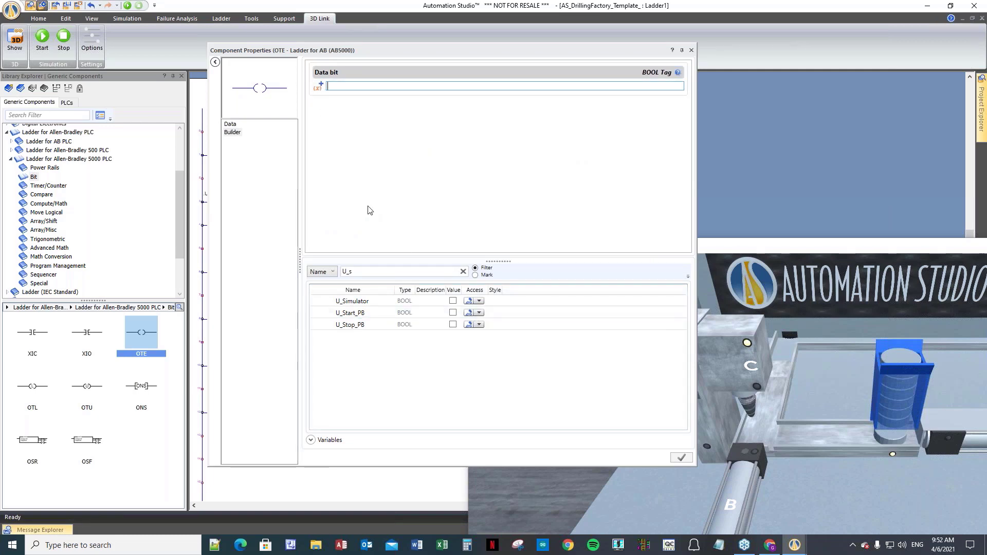
left_click(318, 86)
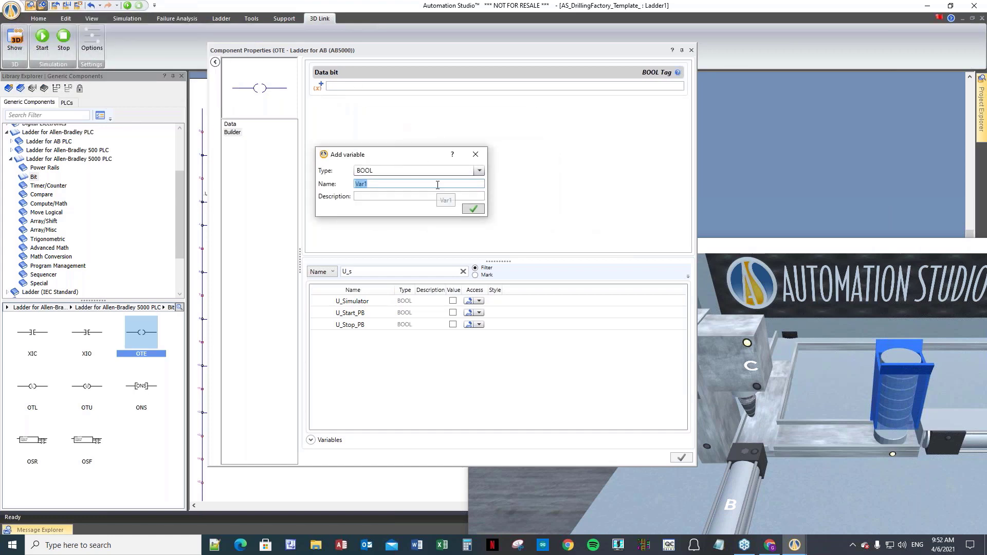
type("Stop_Request")
left_click(474, 210)
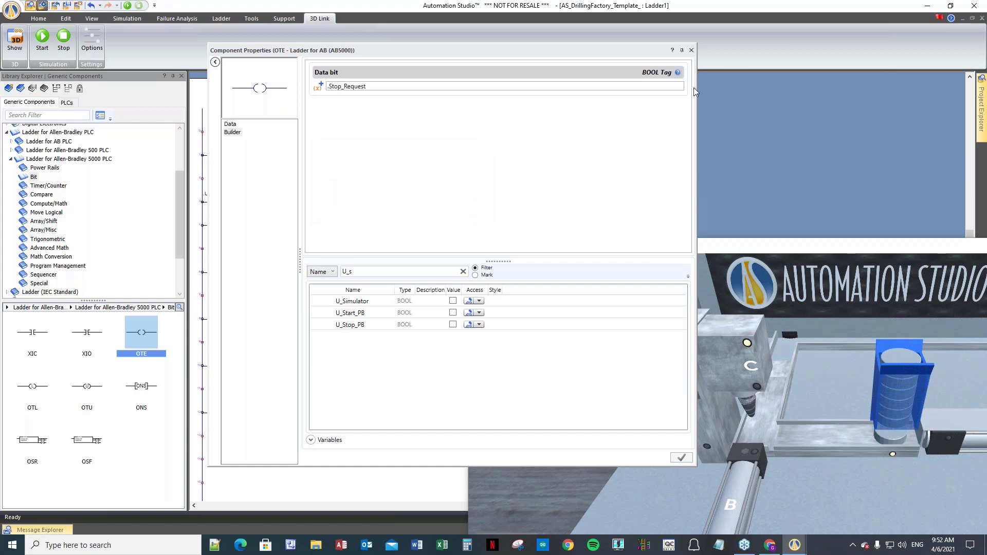
left_click(691, 50)
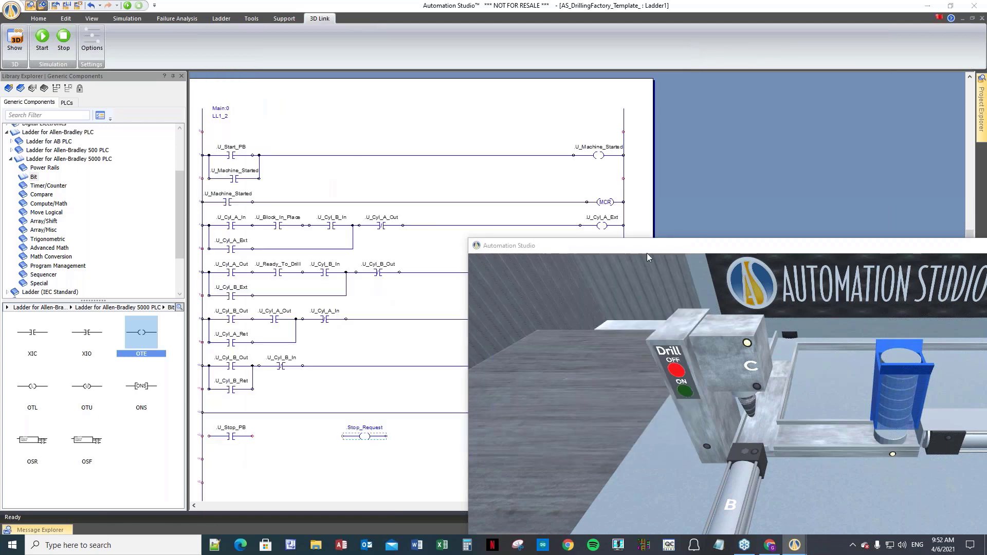
left_click_drag(647, 253, 878, 323)
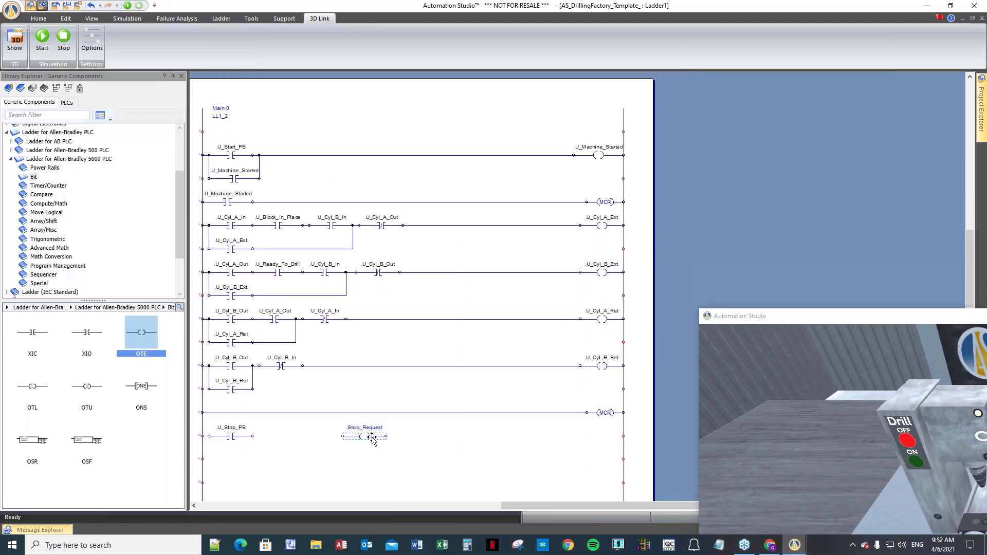
left_click_drag(371, 437, 602, 437)
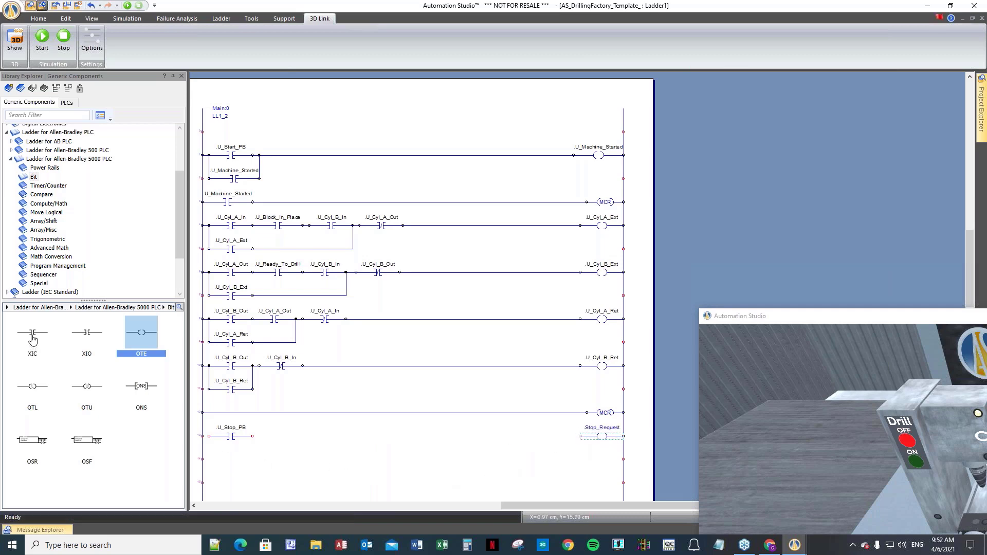
- Place an XIC contact for Stop_Request below U_Stop_PB, then wire the rung to its coil and the contact as a seal-in branch
left_click_drag(32, 337, 234, 460)
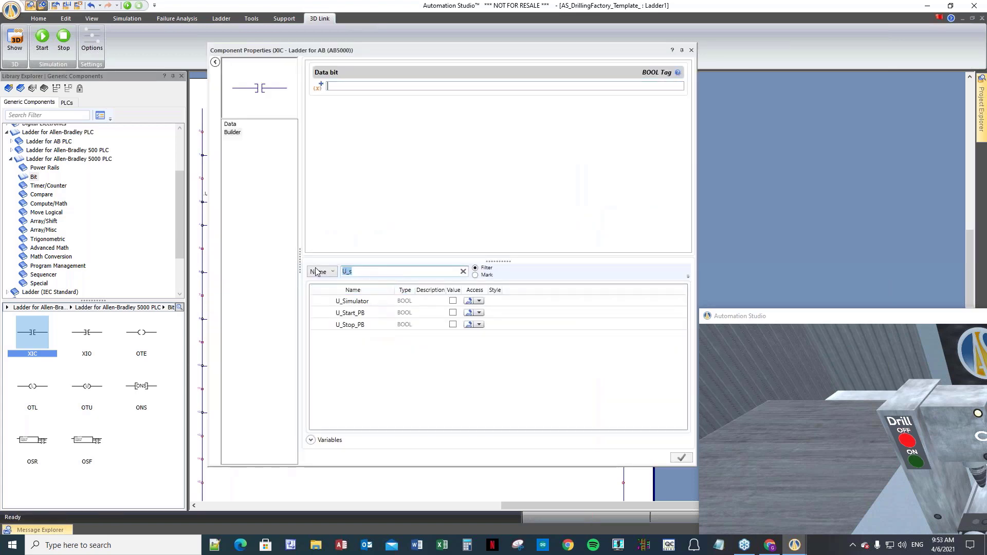
type("s")
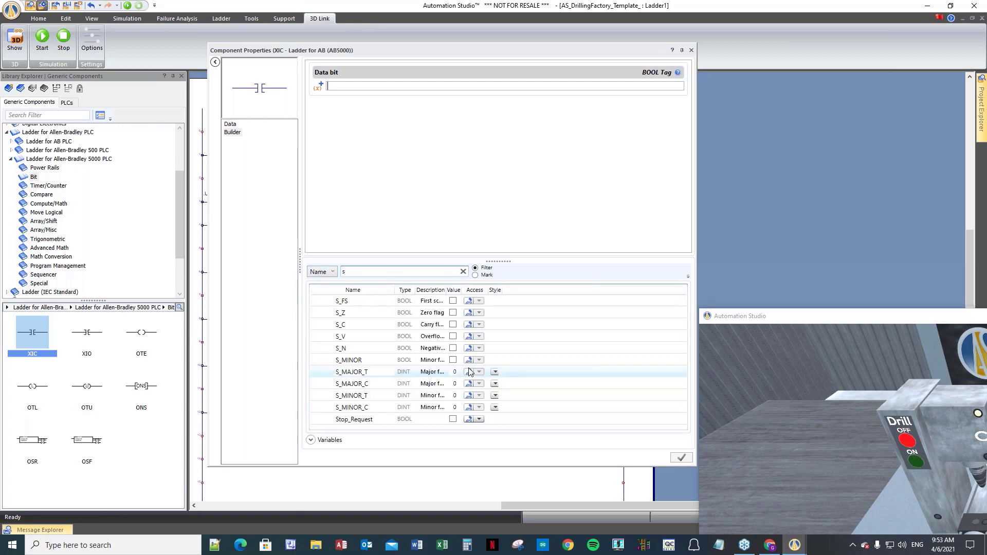
double_click(407, 420)
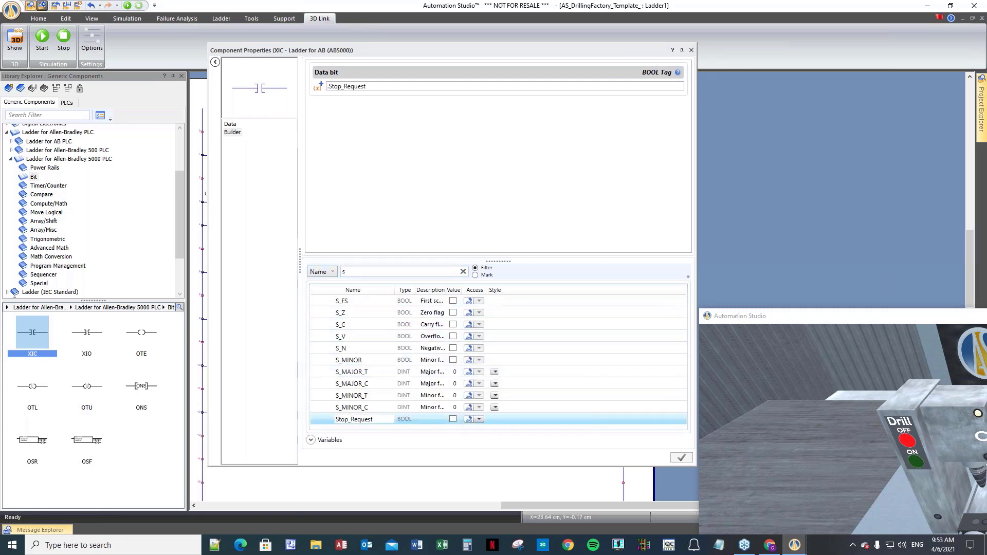
left_click(692, 50)
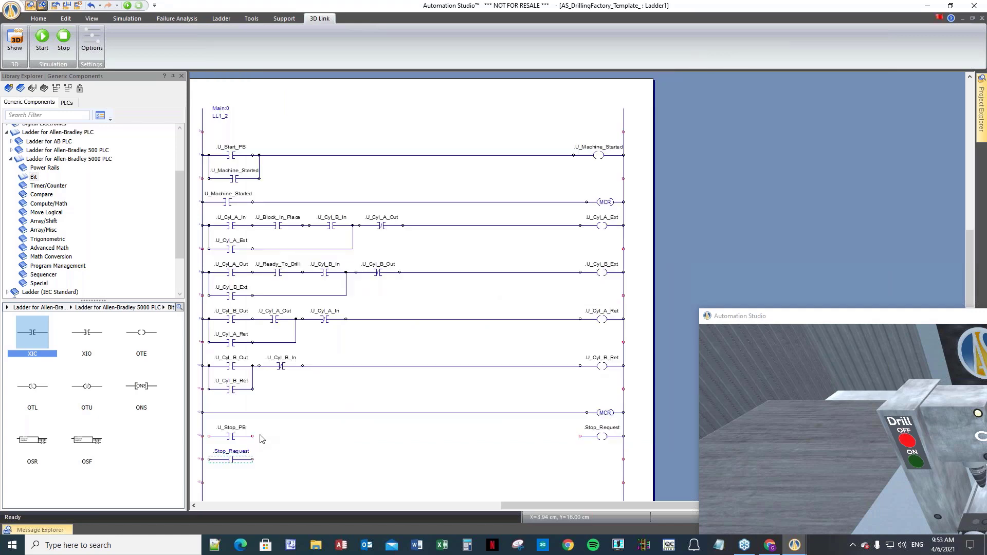
left_click_drag(253, 436, 580, 437)
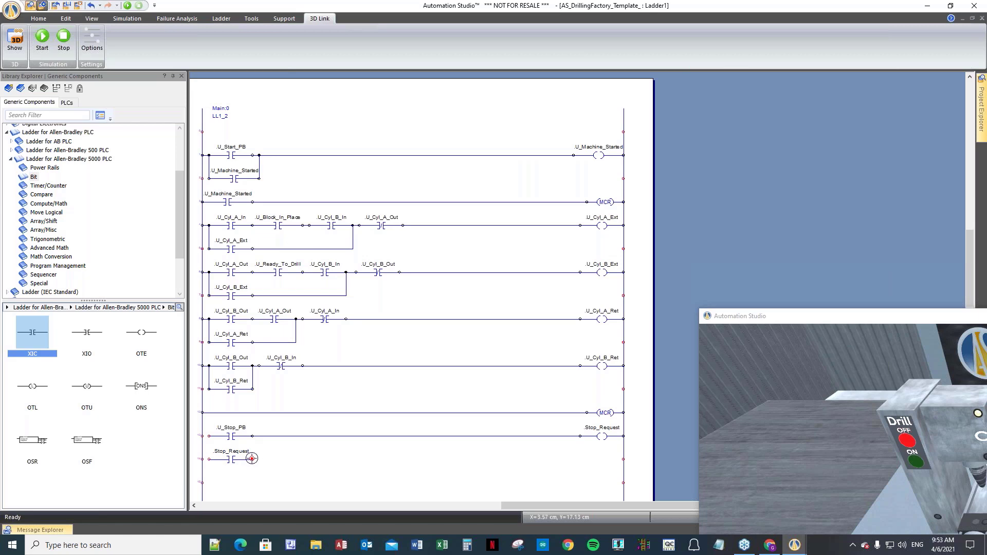
left_click_drag(252, 458, 253, 436)
- Place an XIC contact on the empty rung above the U_Start_PB rung and assign Stop_Request to it
scroll(331, 446, "up", 1)
scroll(331, 446, "down", 1)
scroll(293, 232, "up", 1)
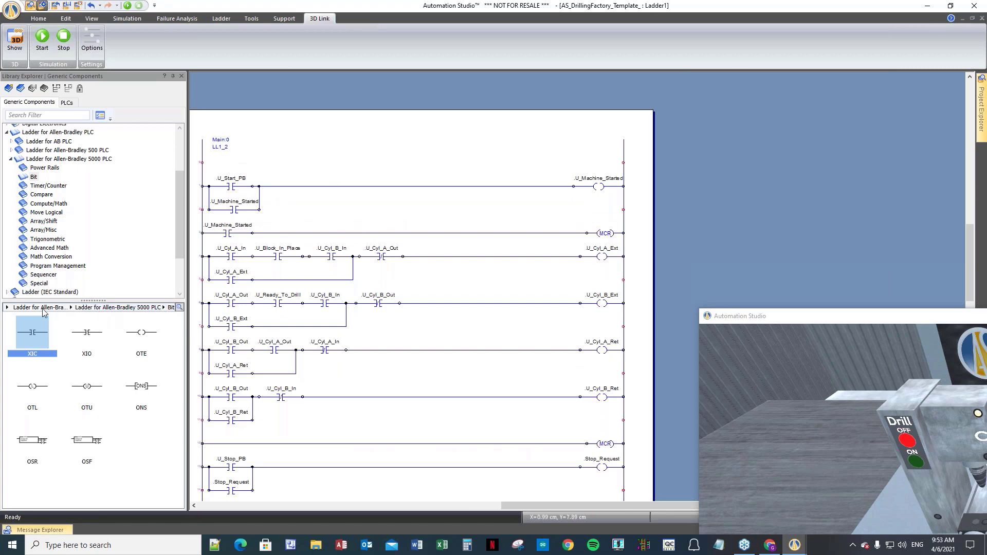
left_click_drag(33, 336, 234, 163)
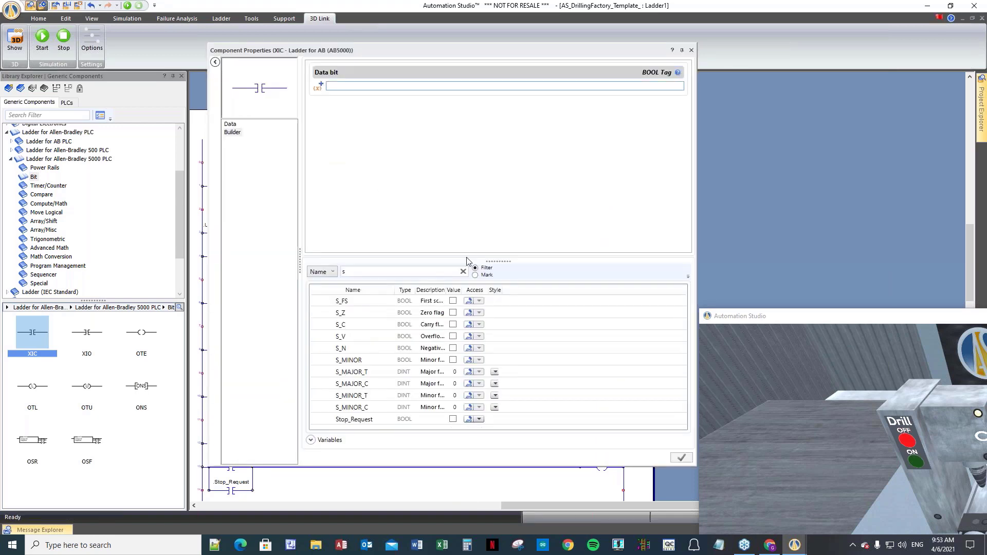
double_click(406, 420)
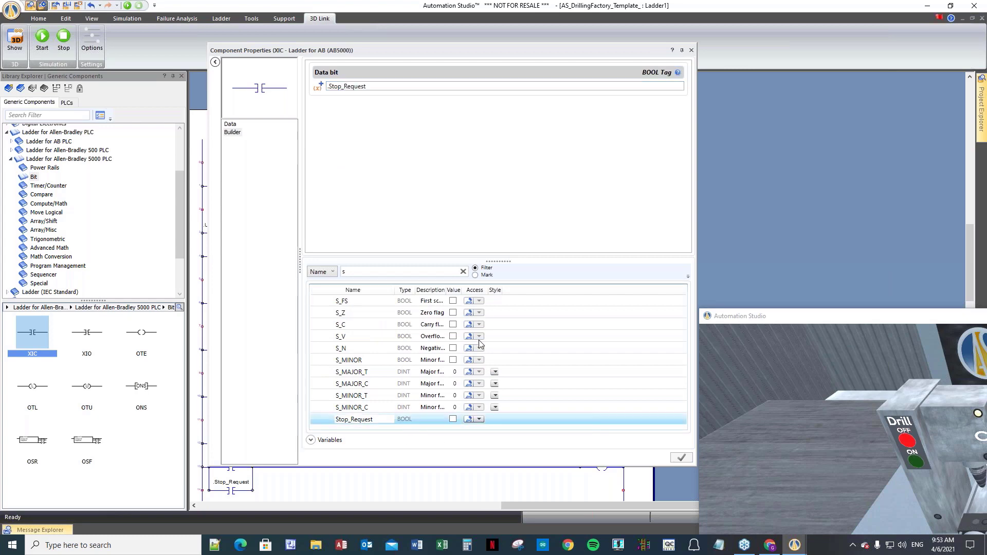
left_click(691, 50)
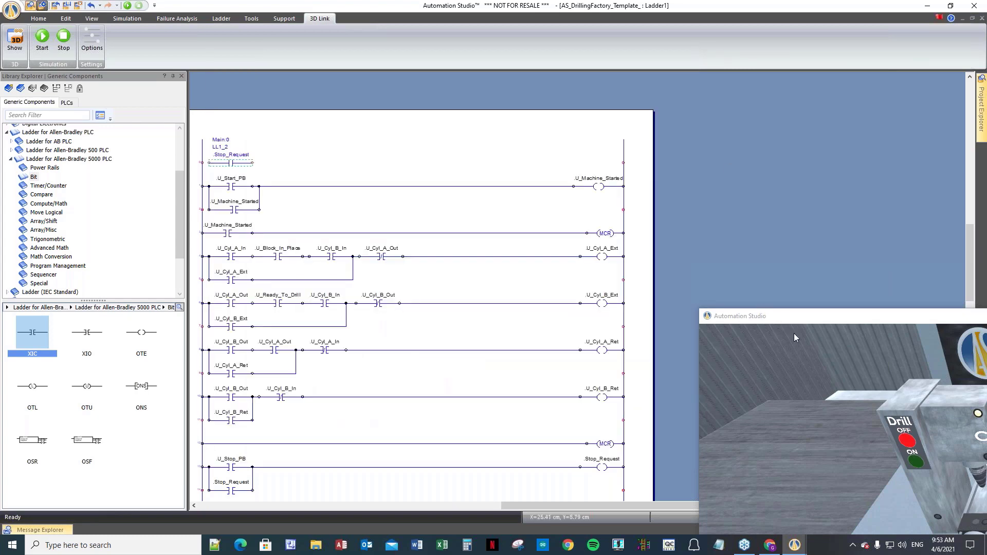
- Check the 3D machine's variables, then add an XIC contact for U_Cyl_B_In in series after Stop_Request on the first rung
left_click_drag(792, 317, 118, 83)
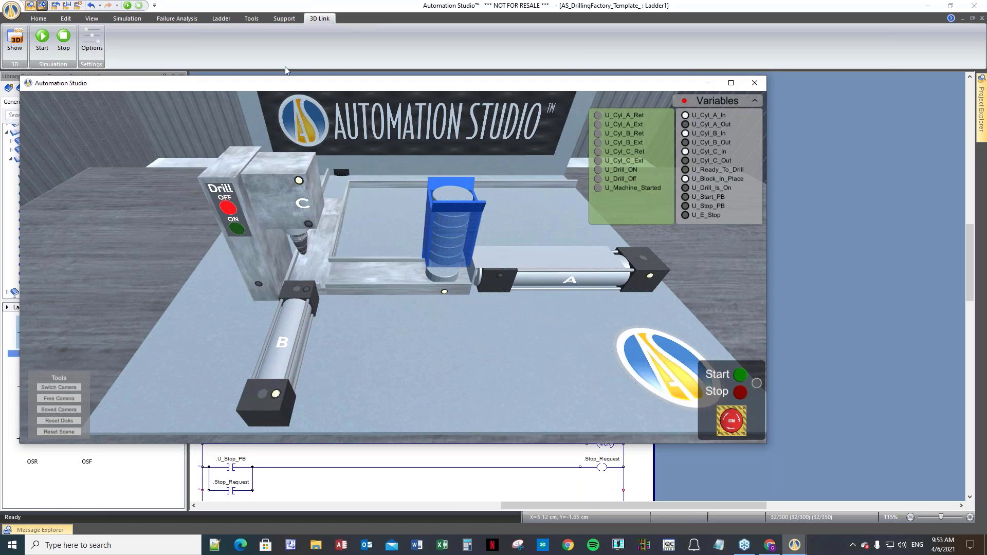
left_click_drag(296, 90, 647, 214)
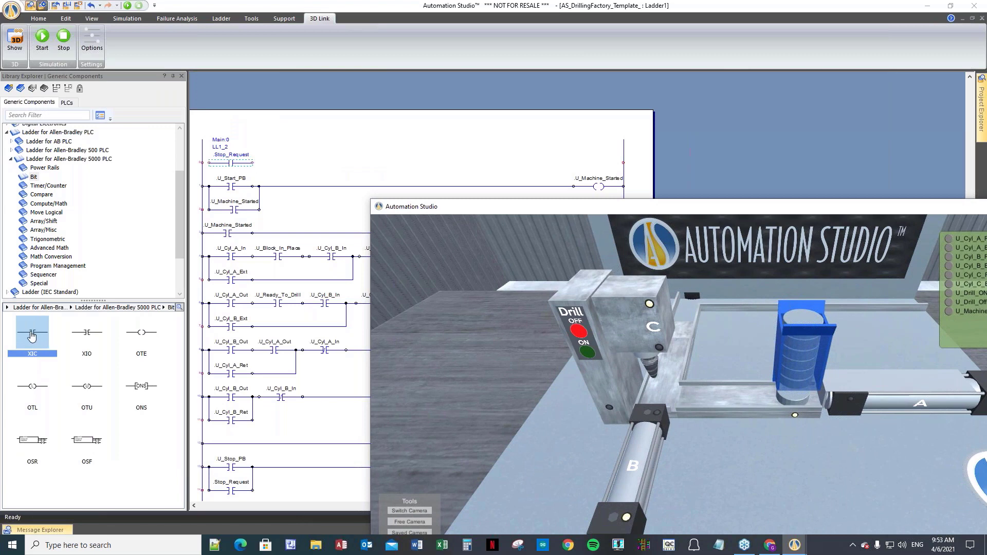
left_click_drag(29, 335, 282, 162)
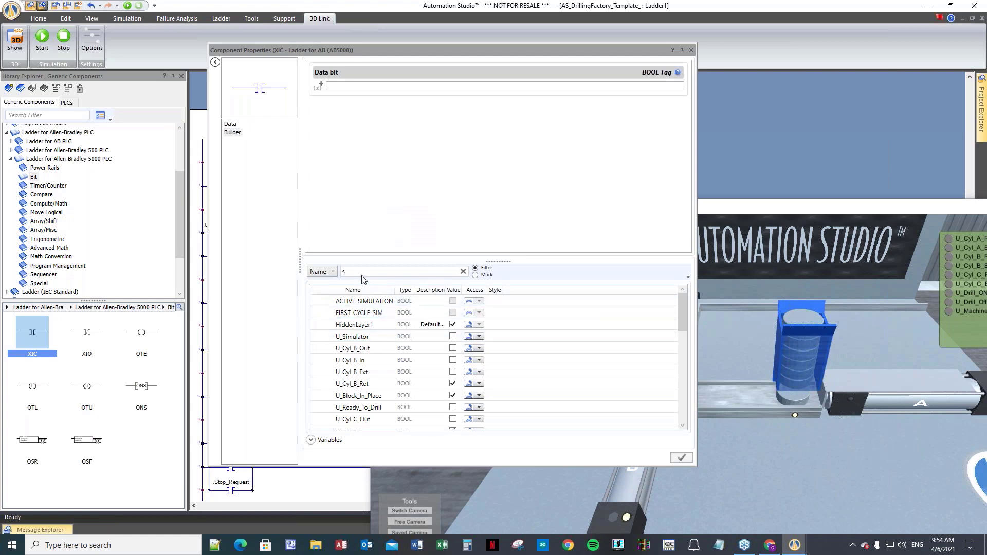
type("s")
left_click(353, 269)
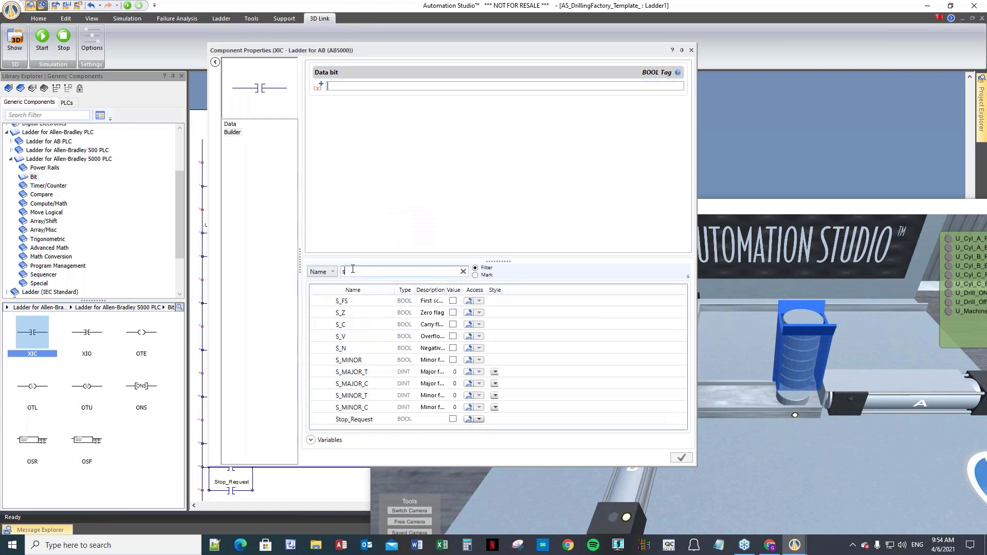
type("U_")
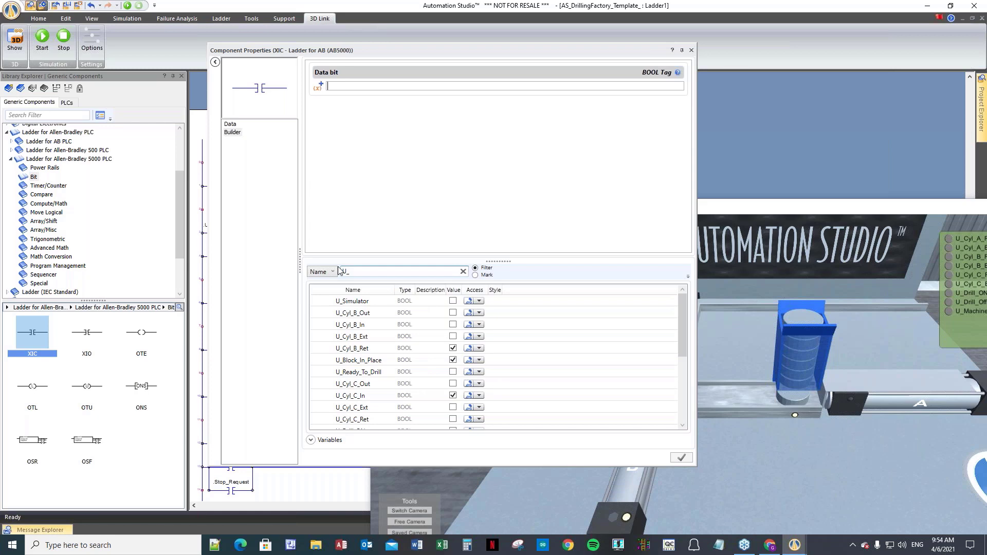
type("c")
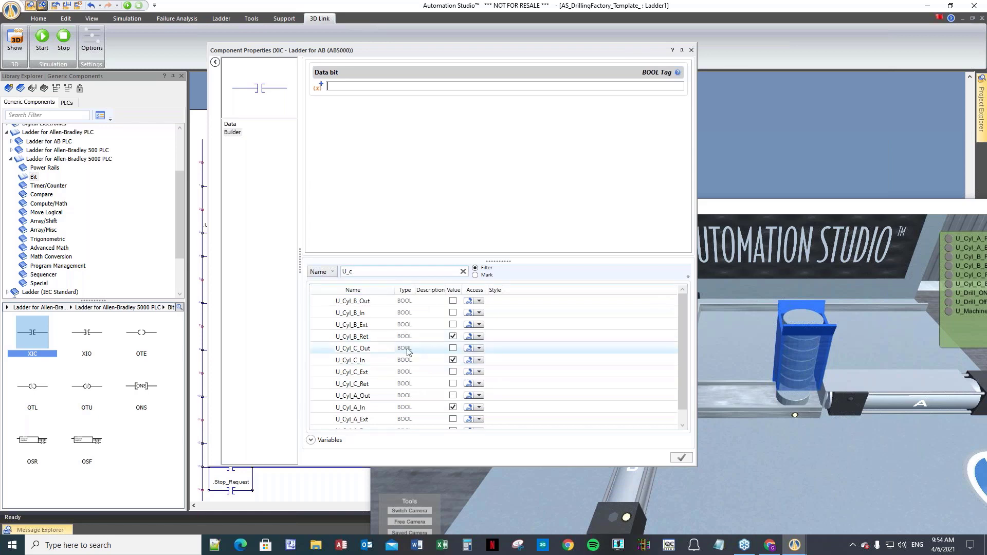
double_click(406, 315)
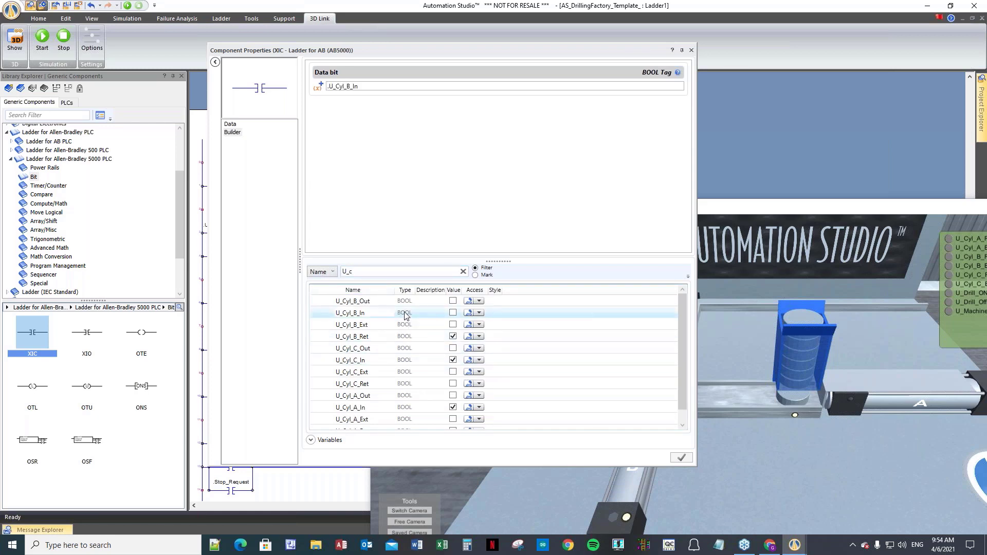
left_click(692, 51)
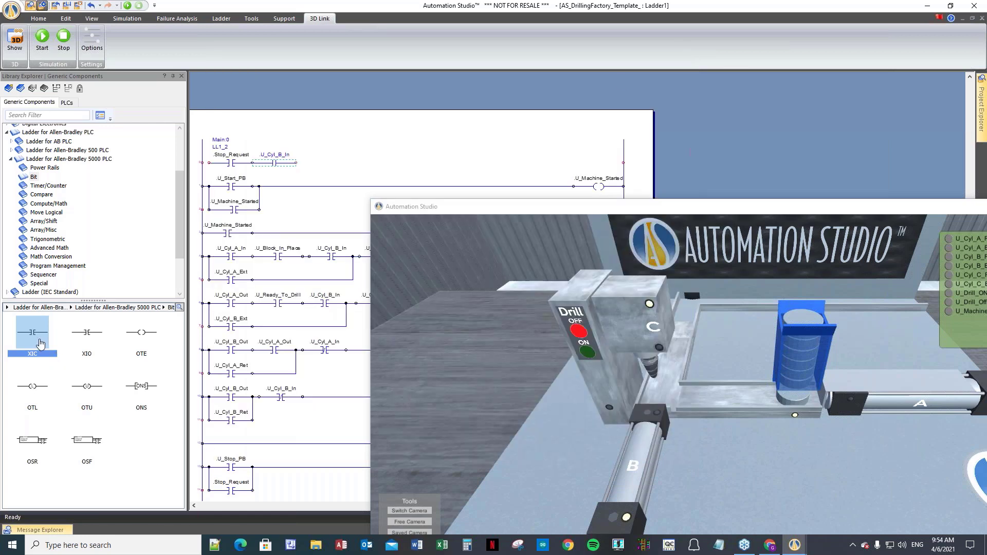
- Add an XIC contact for U_Cyl_A_In in series after U_Cyl_B_In on the first rung
left_click_drag(33, 334, 326, 162)
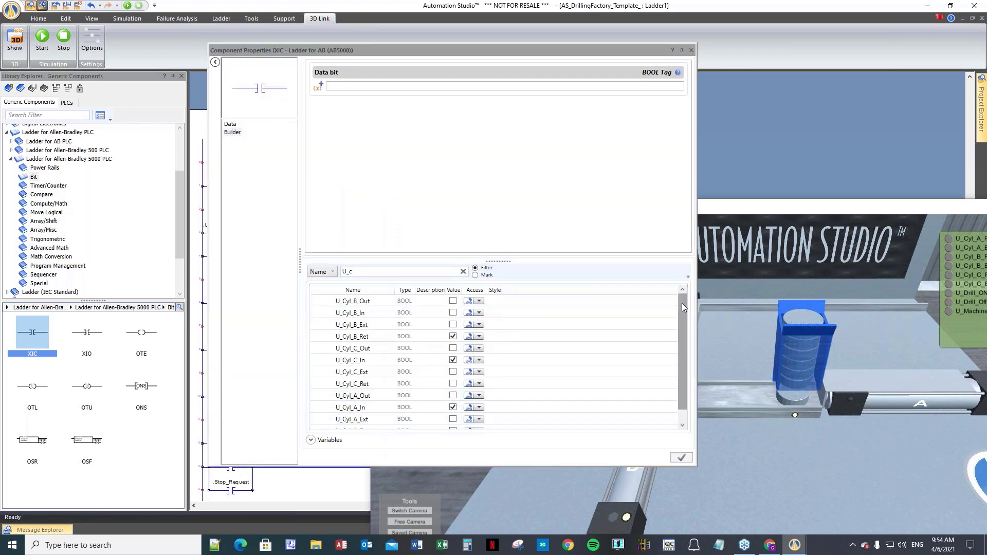
left_click_drag(682, 304, 682, 378)
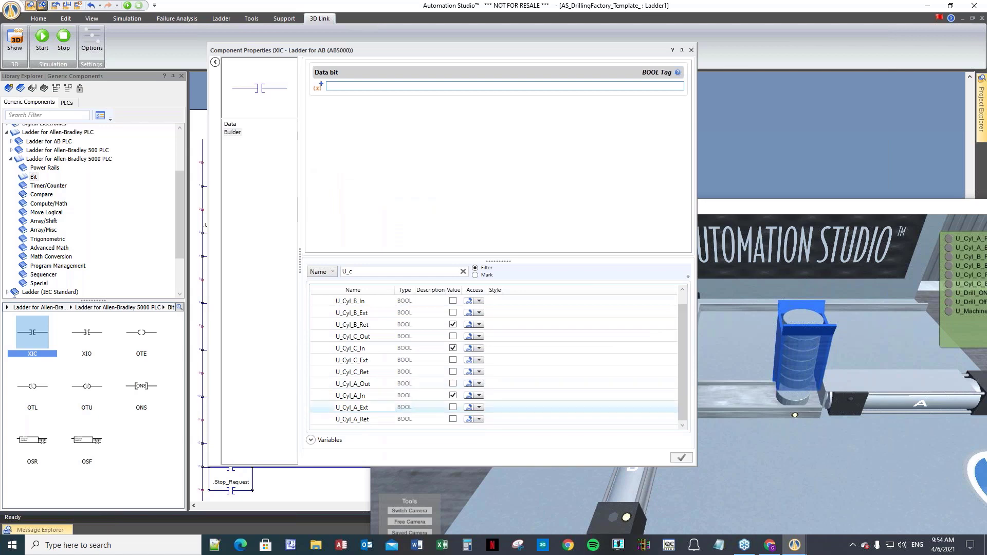
double_click(406, 396)
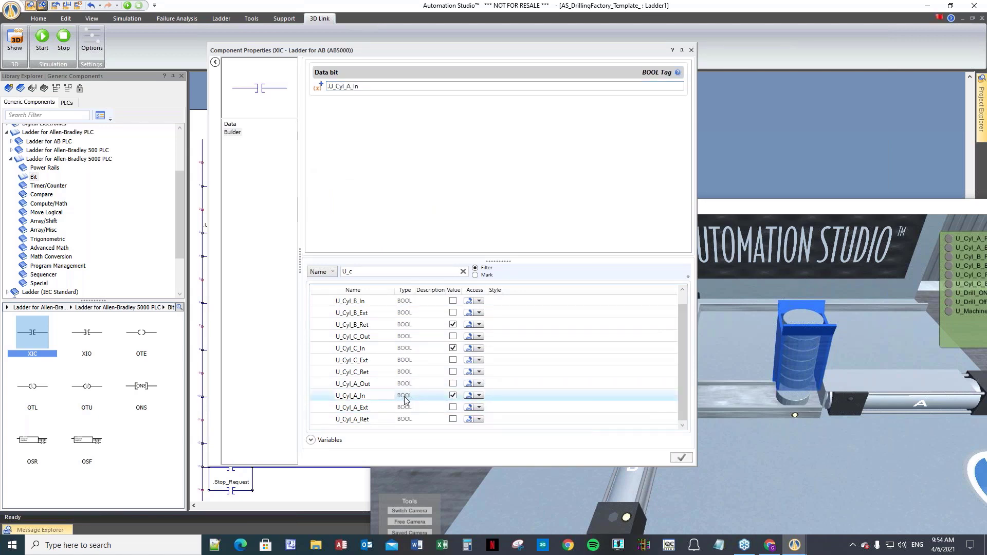
left_click(690, 51)
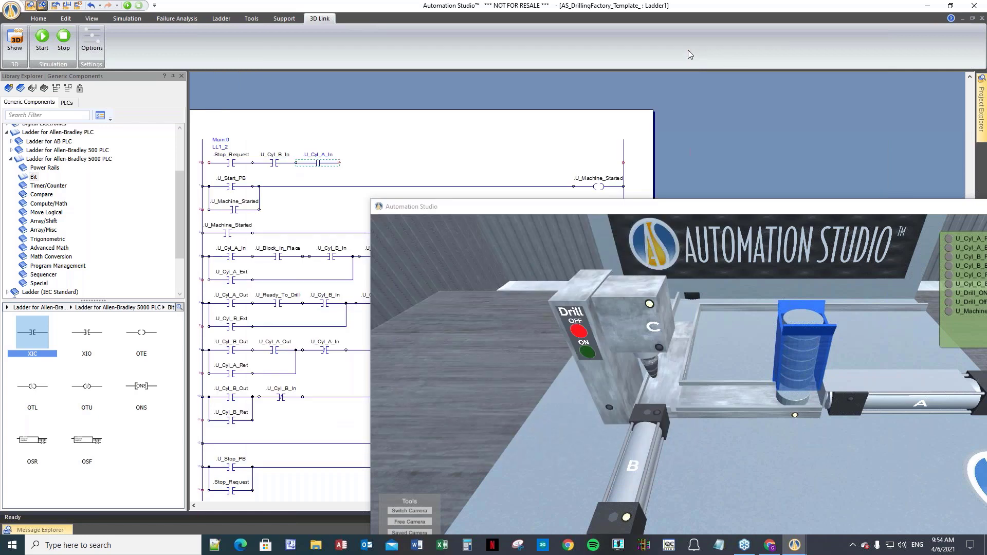
- Add an OTE coil with a new BOOL tag Stop_Machine to the end of the first rung and wire it to the U_Cyl_A_In contact
left_click(143, 337)
left_click_drag(143, 337, 606, 164)
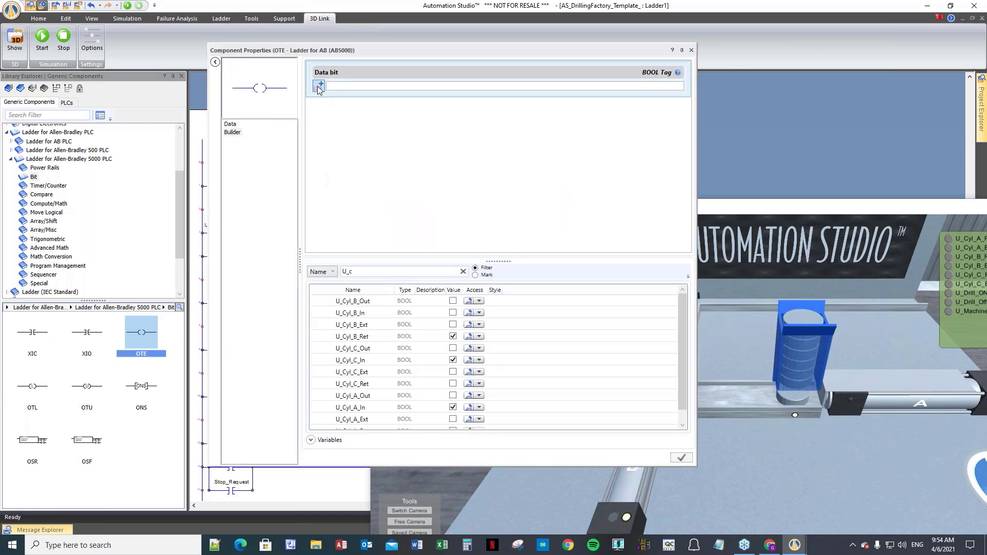
left_click(319, 86)
type("S")
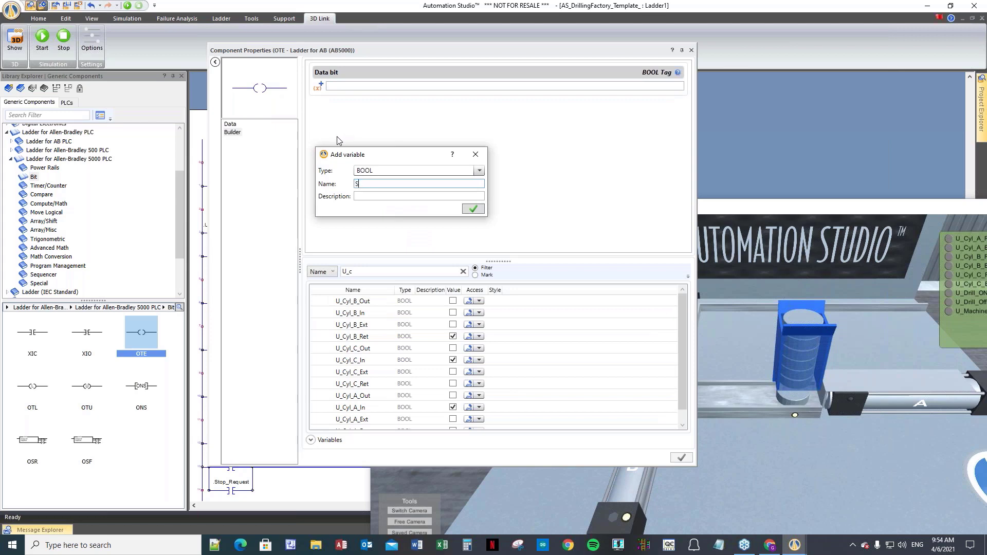
type("top_Machine")
left_click(473, 209)
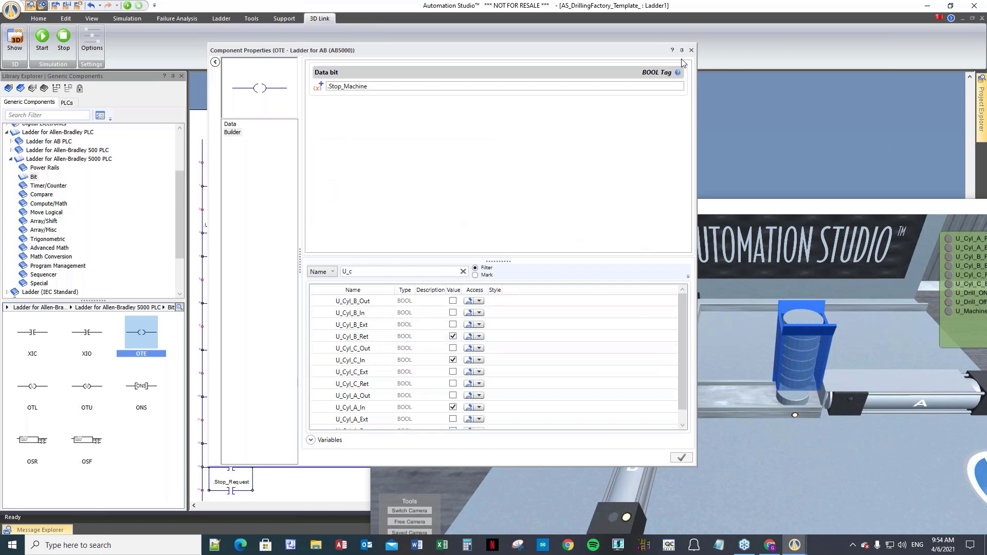
left_click(692, 51)
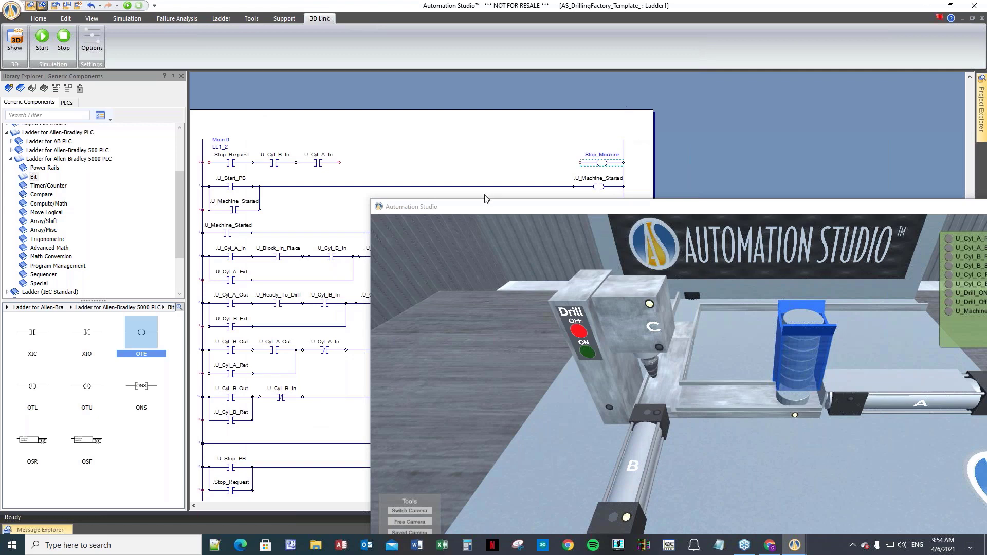
left_click(372, 167)
left_click_drag(339, 164, 581, 163)
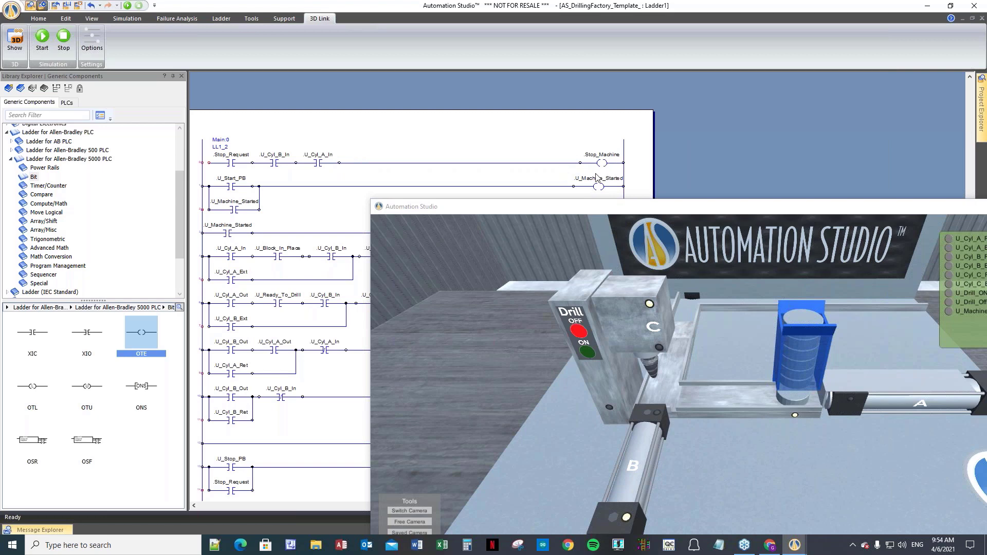
- Add an XIO contact assigned to Stop_Machine in series after the U_Start_PB branch on the U_Machine_Started rung
left_click_drag(88, 333, 296, 187)
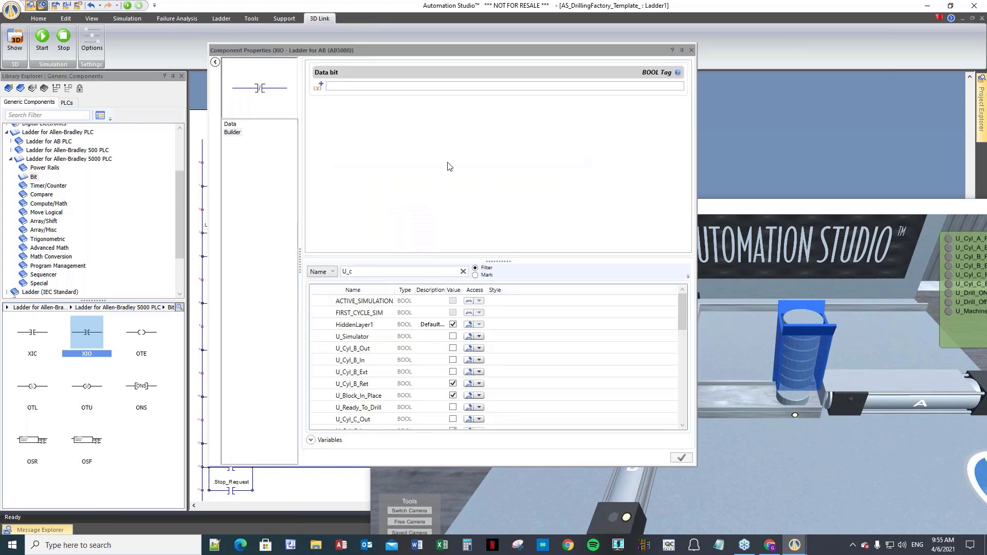
left_click_drag(364, 272, 303, 267)
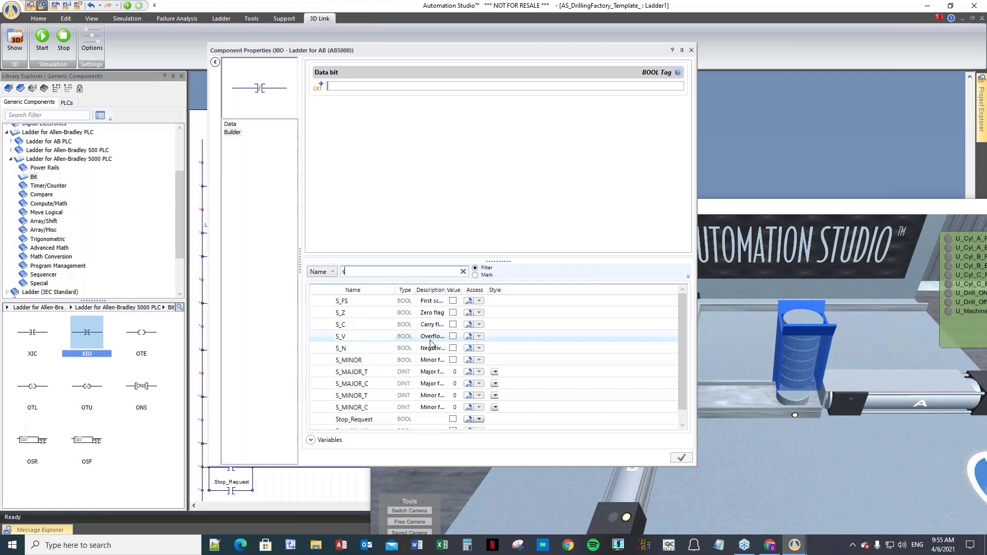
type("st")
double_click(406, 315)
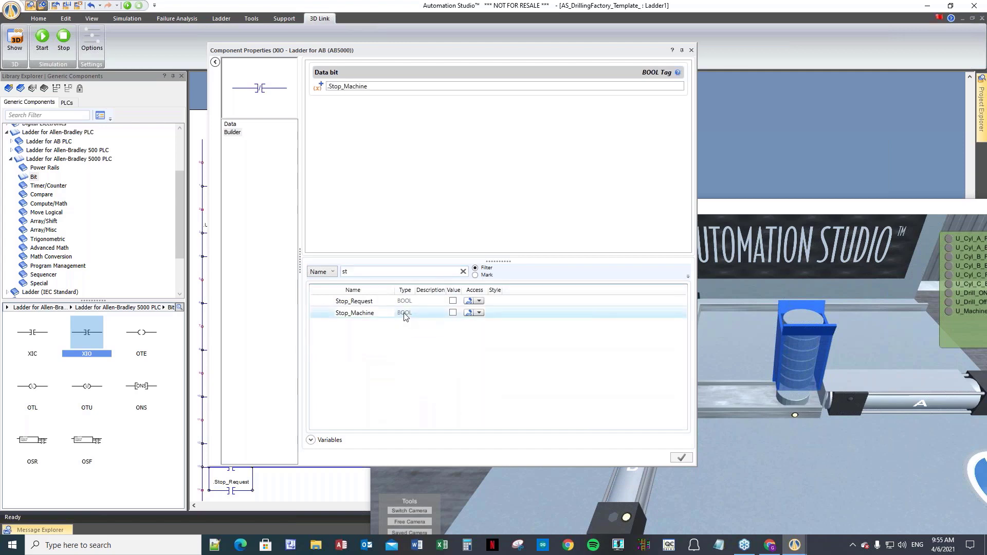
left_click(692, 51)
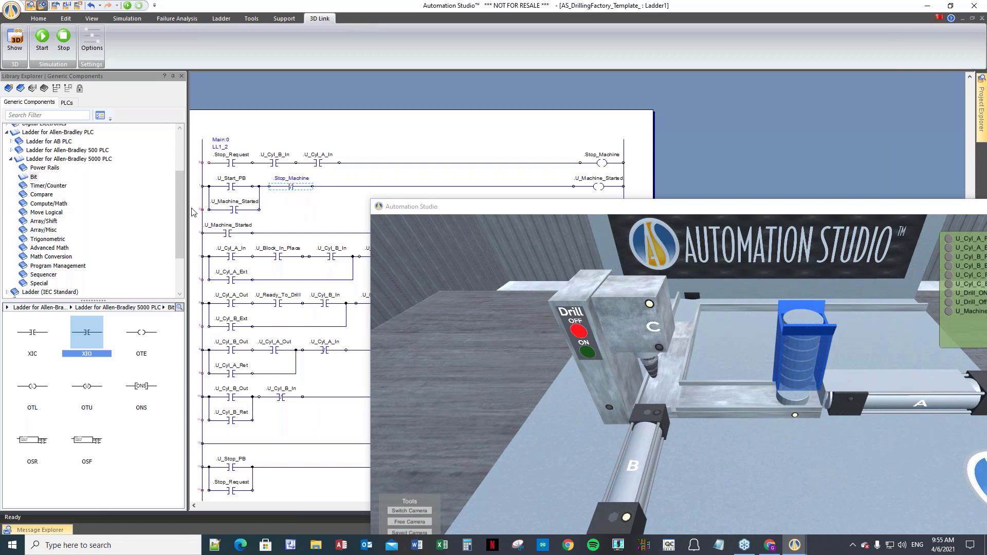
- Add an XIO contact assigned to Stop_Machine in series after the U_Stop_PB branch on the Stop_Request rung
left_click_drag(443, 211, 661, 301)
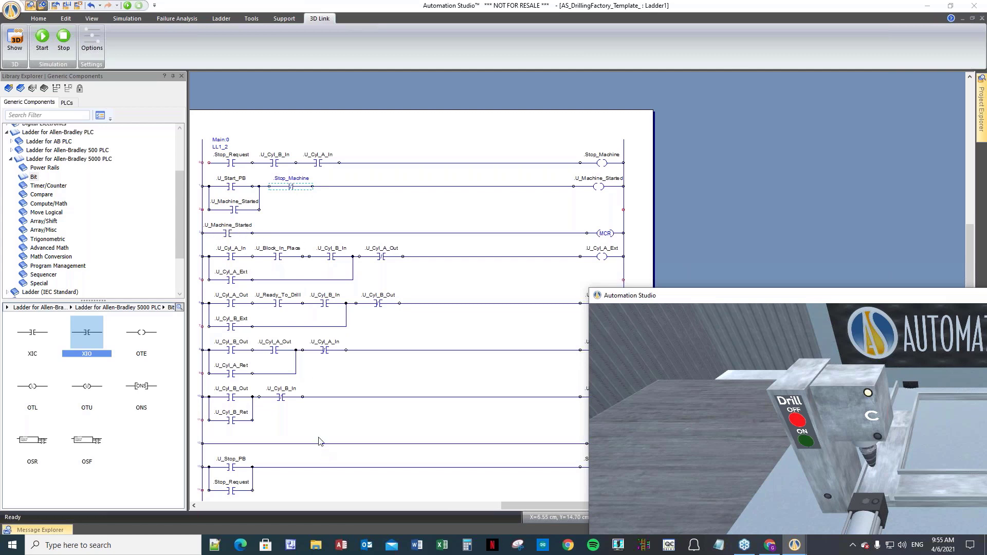
scroll(321, 439, "down", 3)
scroll(315, 411, "down", 2)
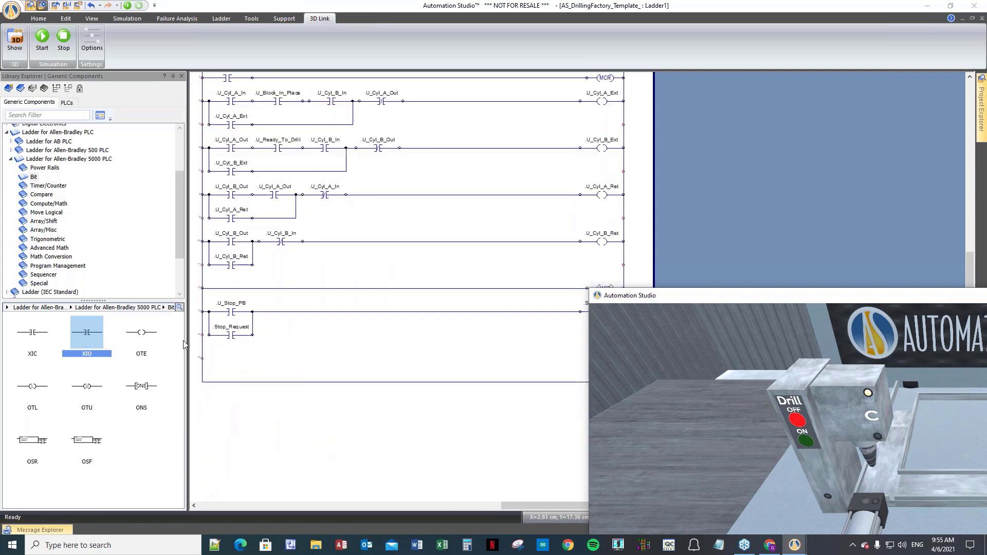
left_click_drag(79, 340, 280, 308)
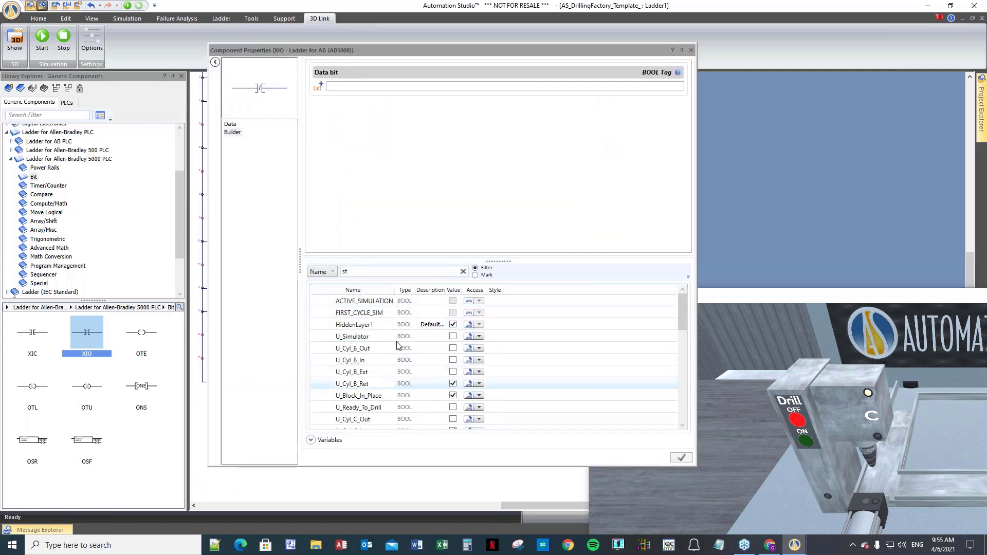
left_click(406, 314)
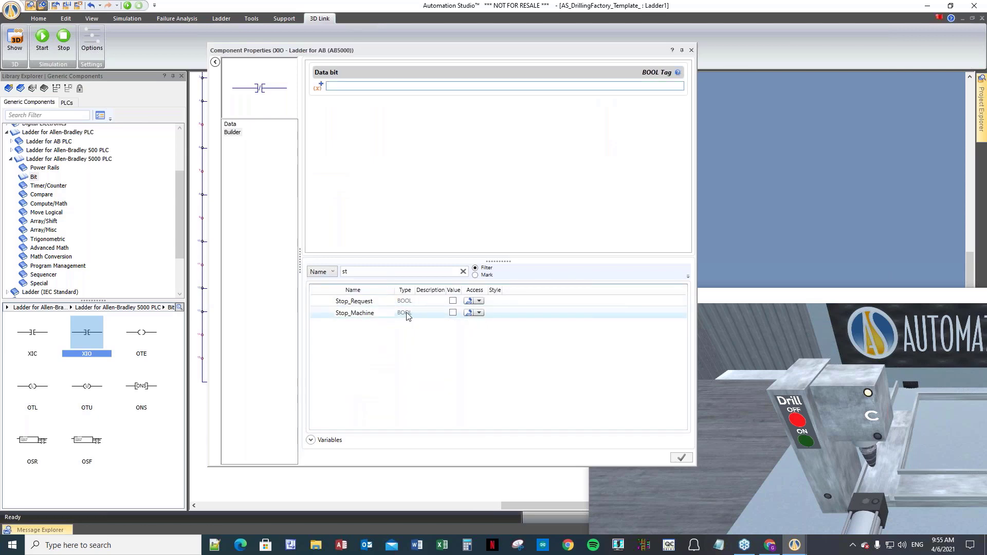
double_click(406, 314)
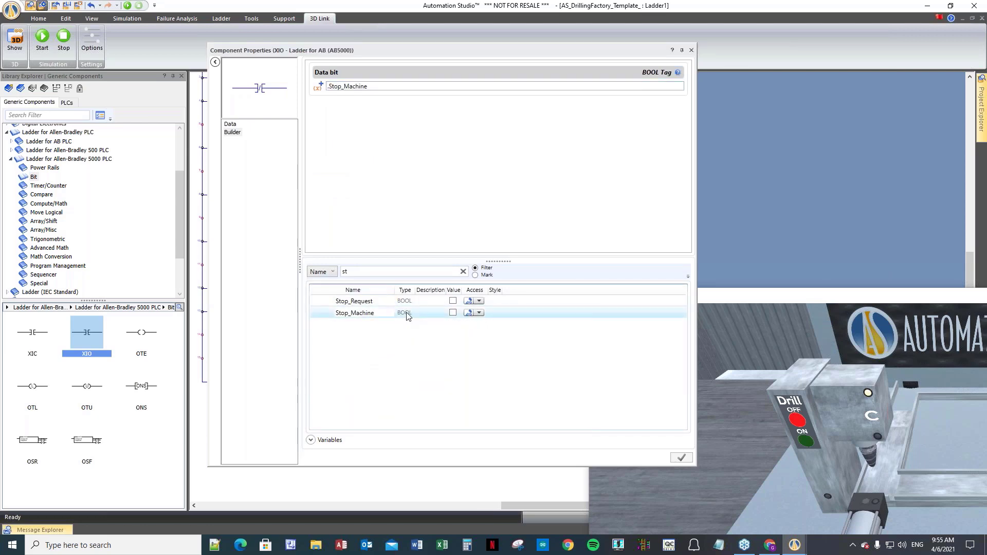
left_click(692, 50)
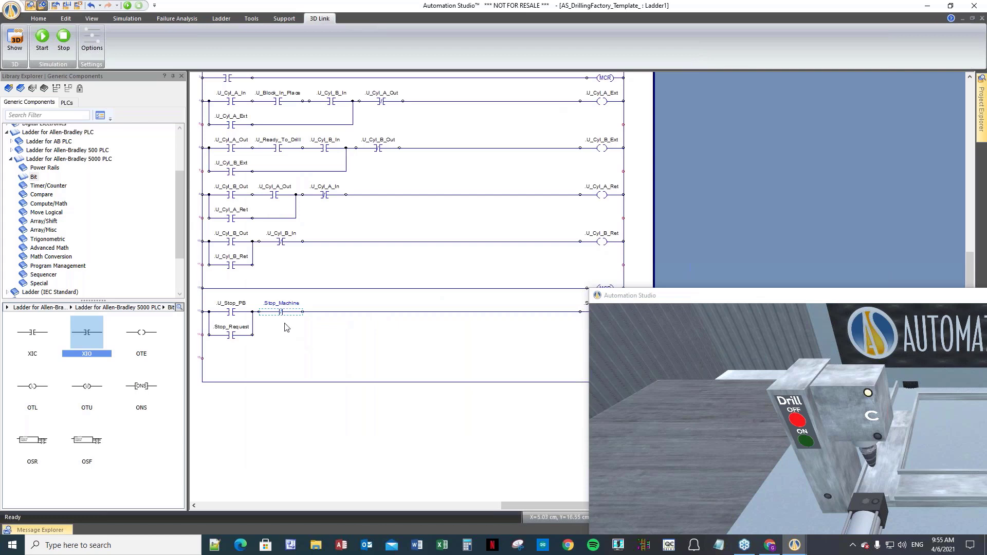
- Check the finished stop rungs, then connect the first rung's Stop_Request contact to the power rail
left_click_drag(684, 297, 653, 374)
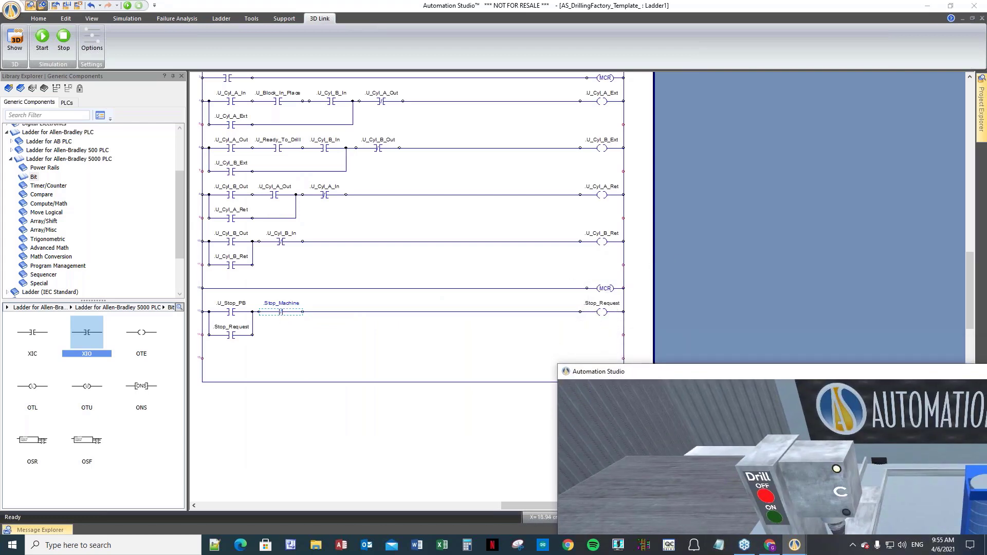
left_click_drag(646, 373, 360, 240)
scroll(374, 184, "up", 5)
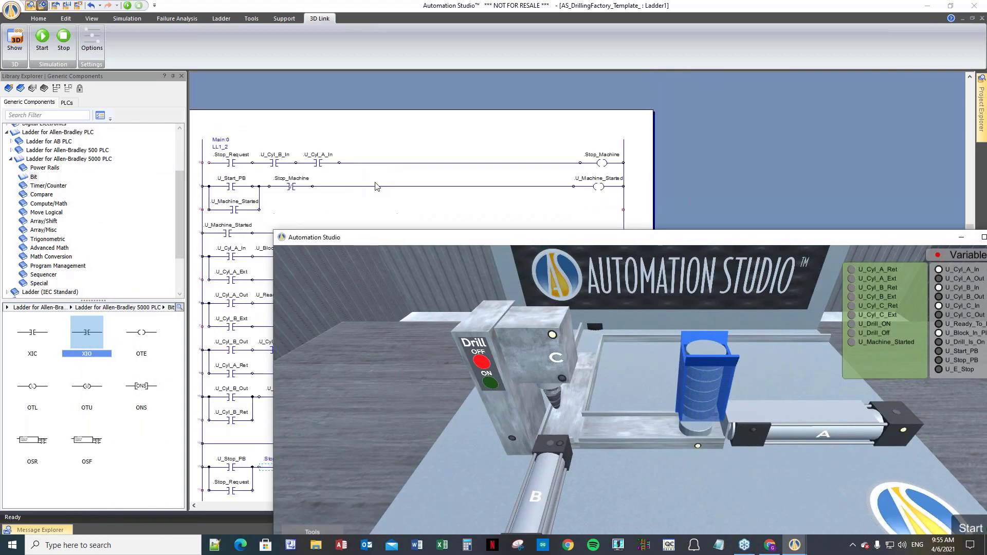
scroll(377, 190, "down", 1)
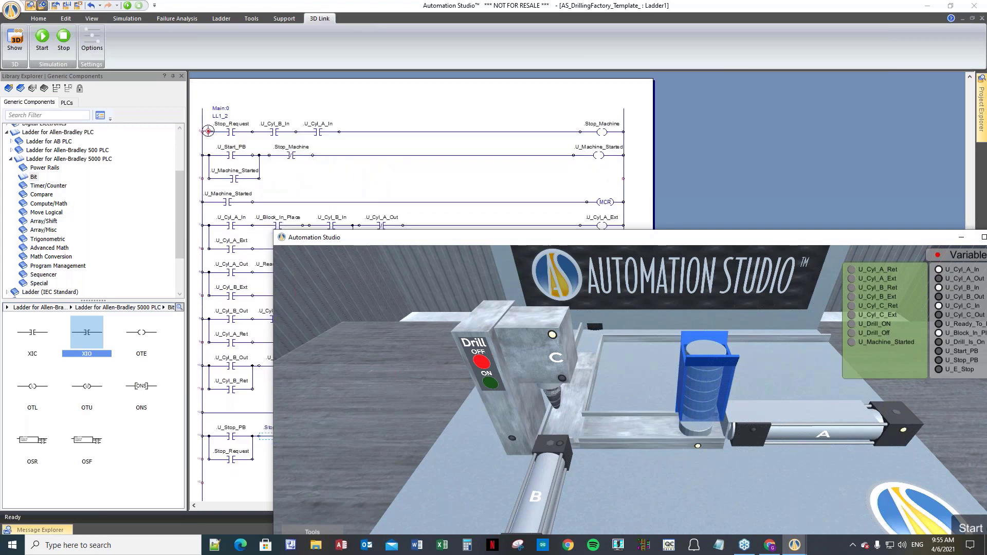
left_click(209, 131)
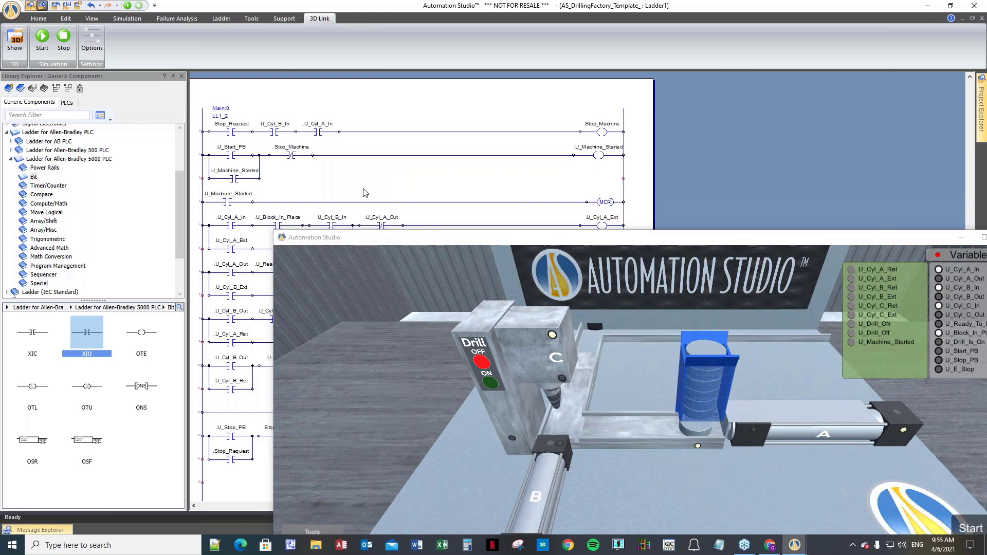
- Run the simulation with the whole 3D machine in view, start the machine, and request a stop during its cycle
left_click_drag(423, 236, 196, 122)
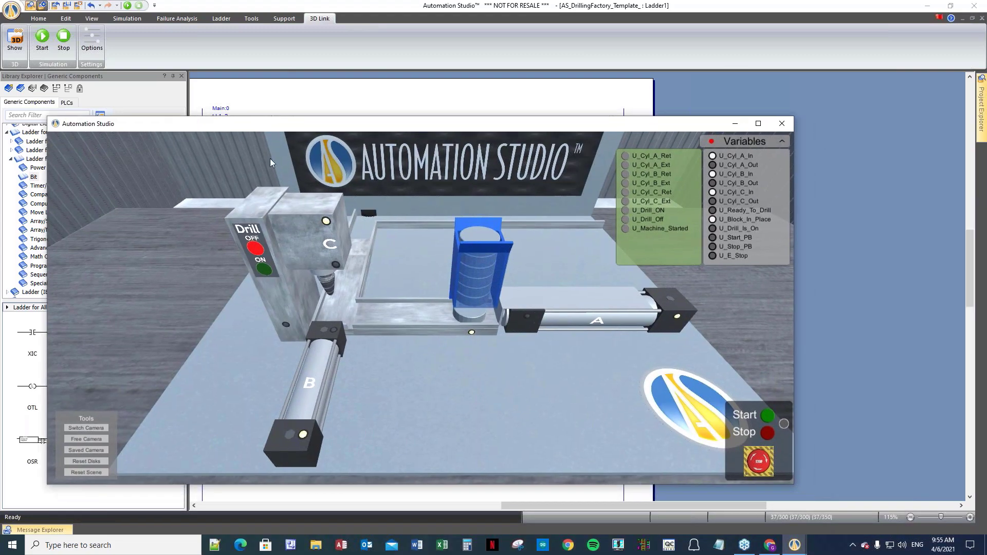
left_click(42, 39)
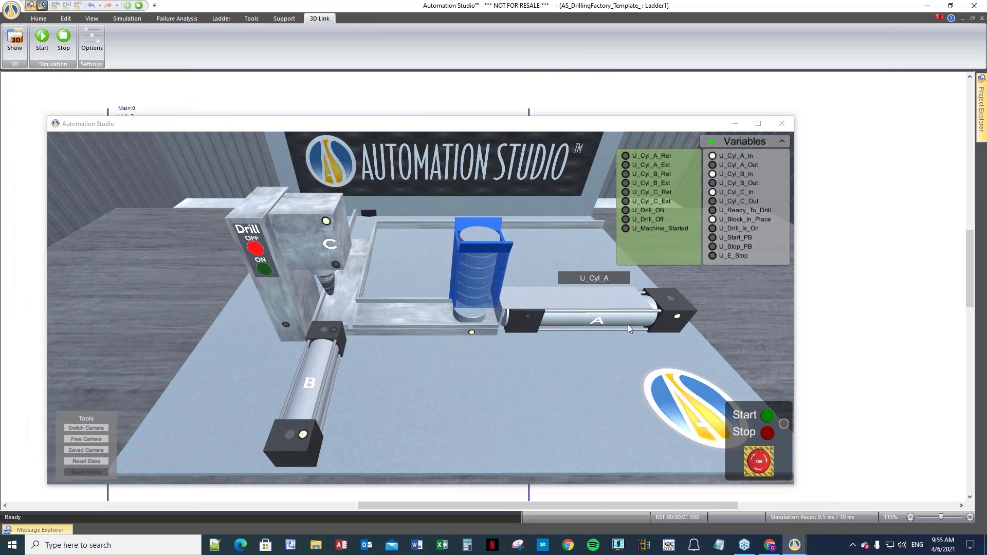
left_click(769, 421)
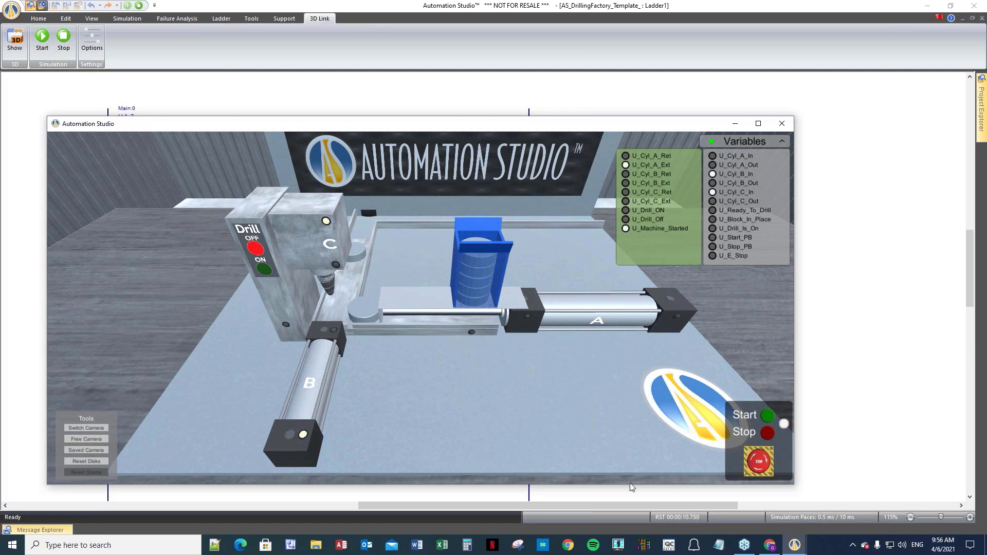
left_click(768, 436)
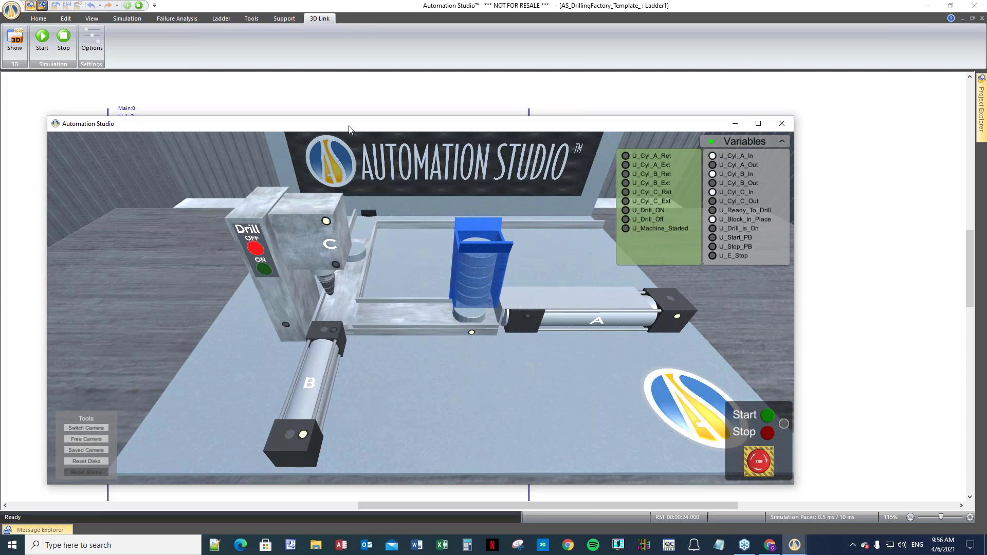
- Restart the machine with the ladder's stop rungs in view and request another stop to check the logic
left_click_drag(348, 128, 453, 159)
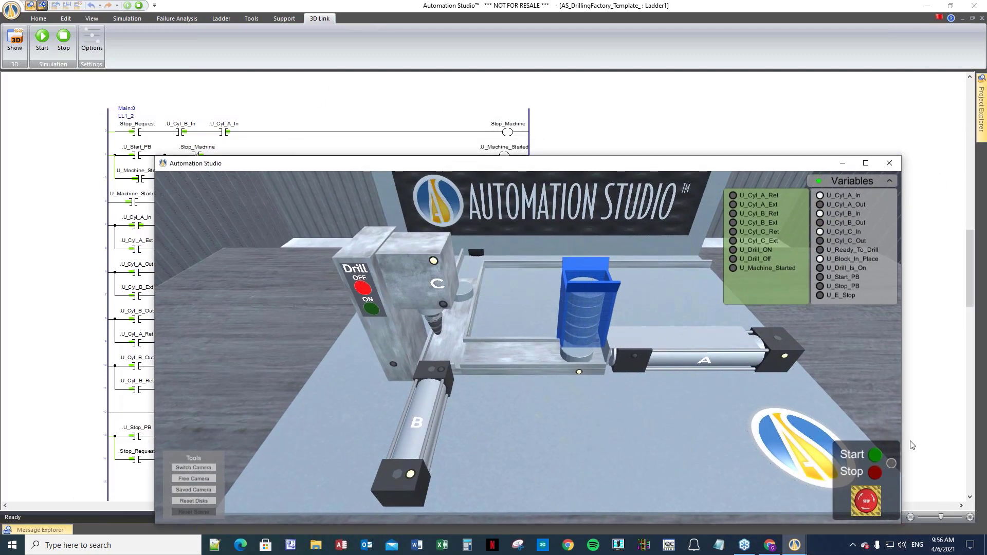
left_click(875, 455)
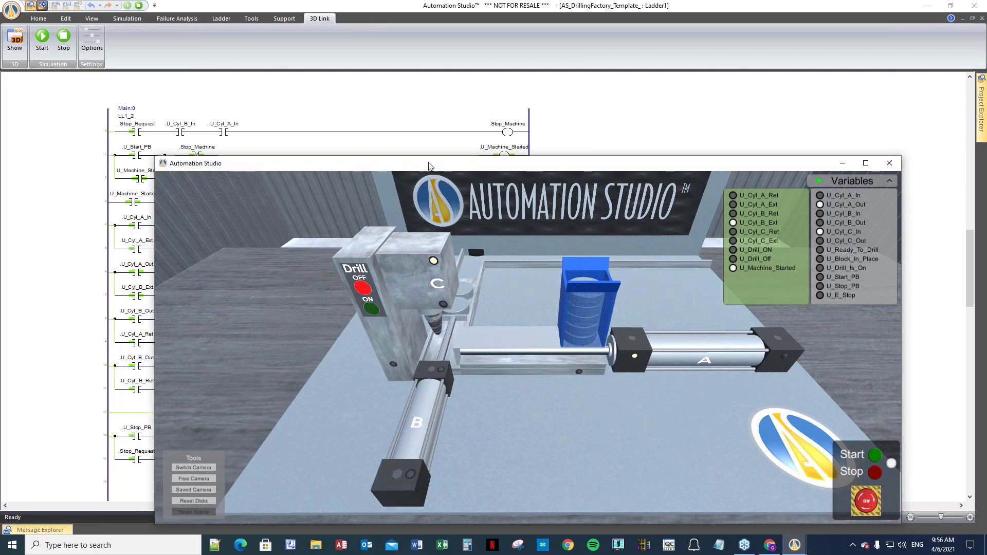
left_click_drag(431, 166, 461, 204)
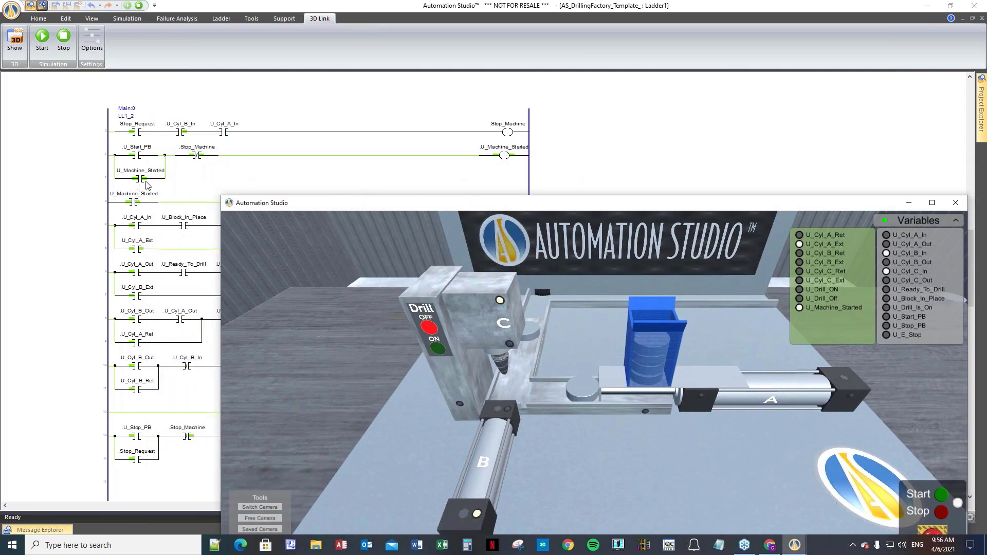
left_click(939, 514)
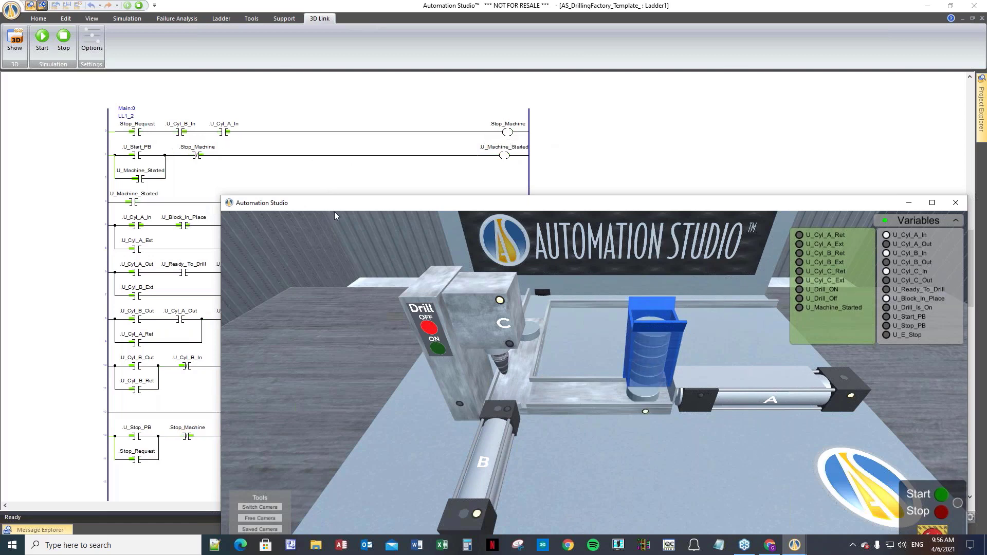
left_click_drag(337, 206, 154, 117)
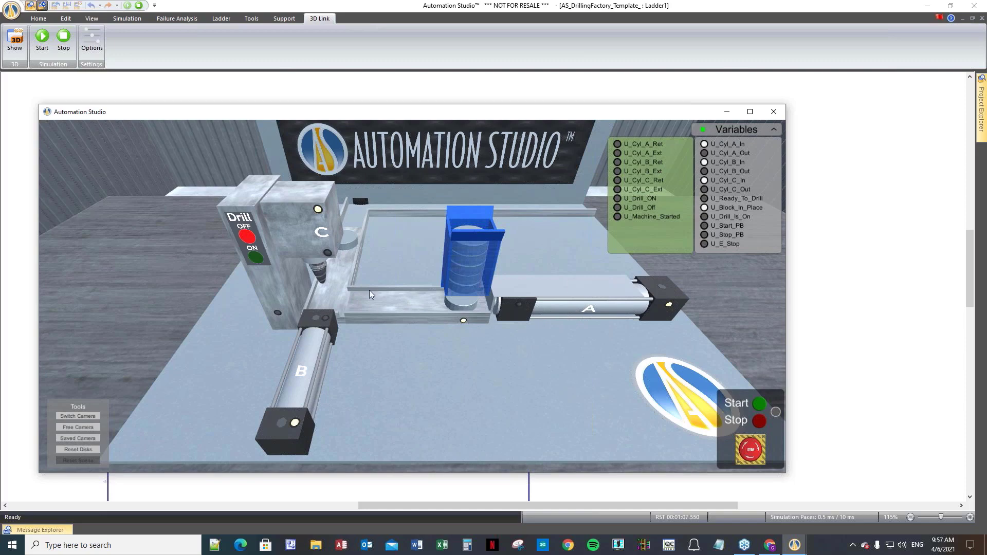
left_click_drag(345, 119, 400, 142)
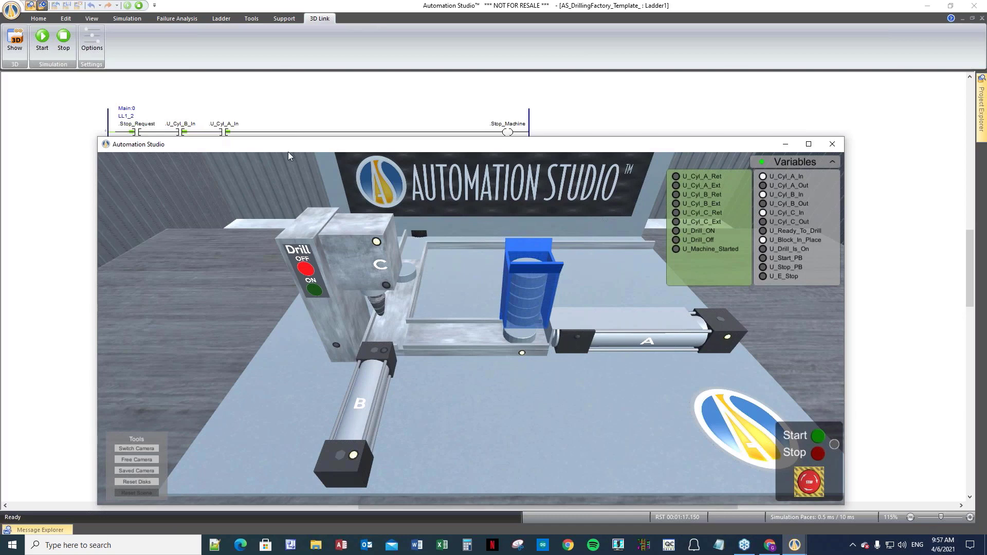
left_click_drag(291, 150, 455, 203)
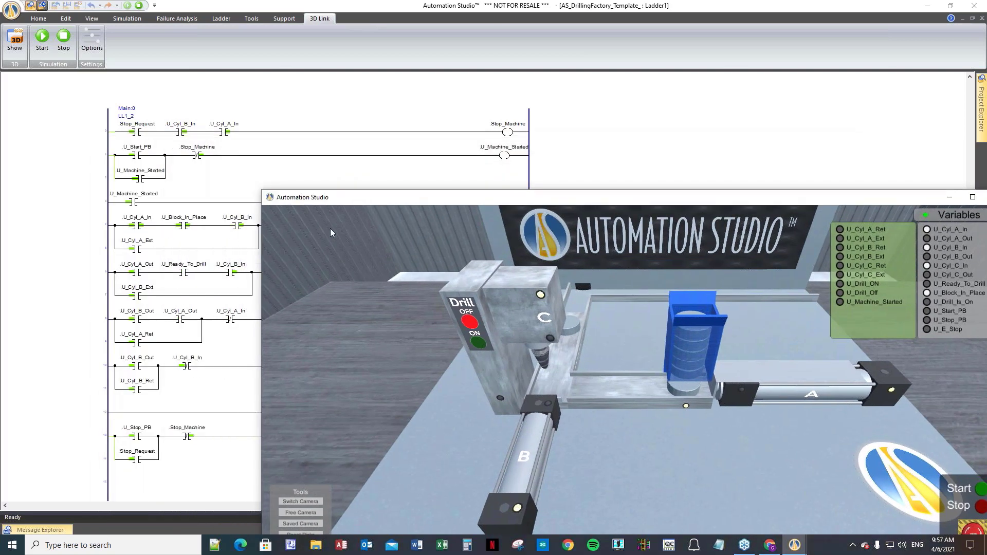
left_click_drag(418, 201, 208, 120)
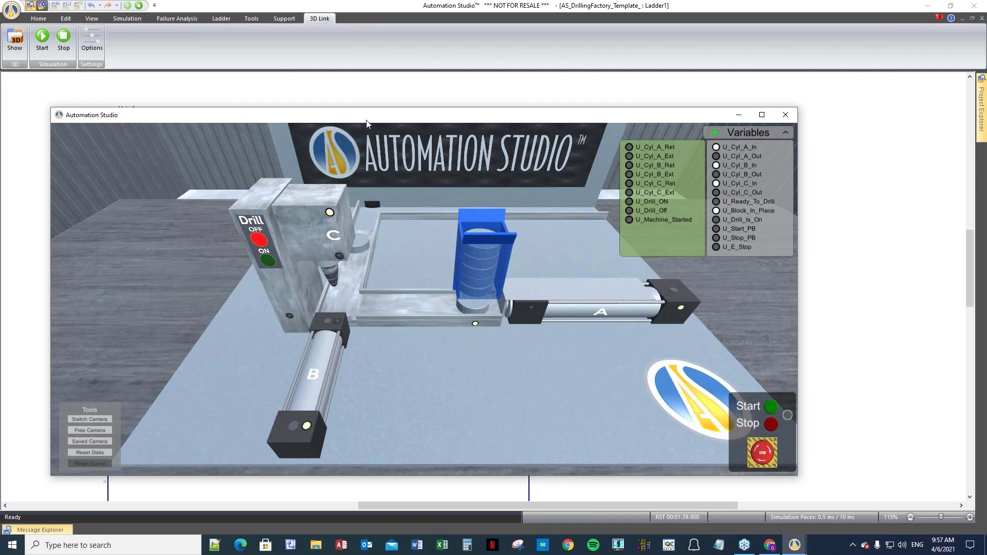
mouse_move(355, 121)
left_mouse_down()
mouse_move(332, 146)
mouse_move(340, 125)
left_mouse_up()
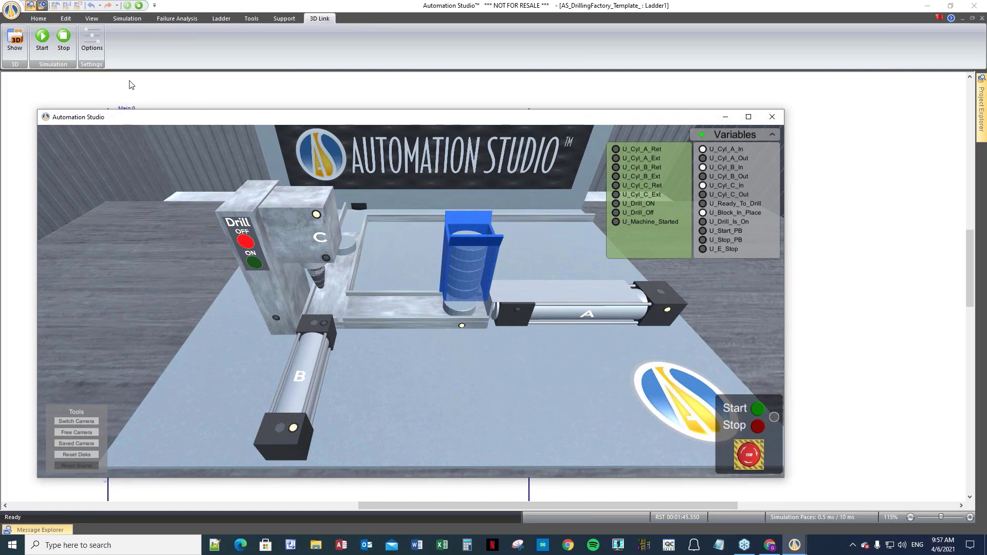
- Close the 3D view and begin saving a copy of the project in the desktop folder Webinar3_3D_Virtual_Systems
left_click(773, 118)
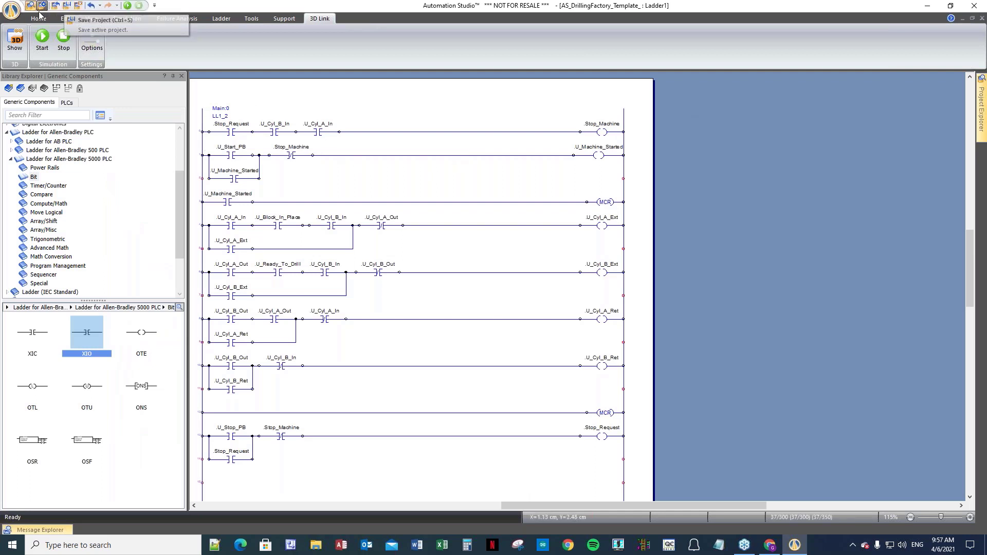
left_click(11, 9)
mouse_move(46, 39)
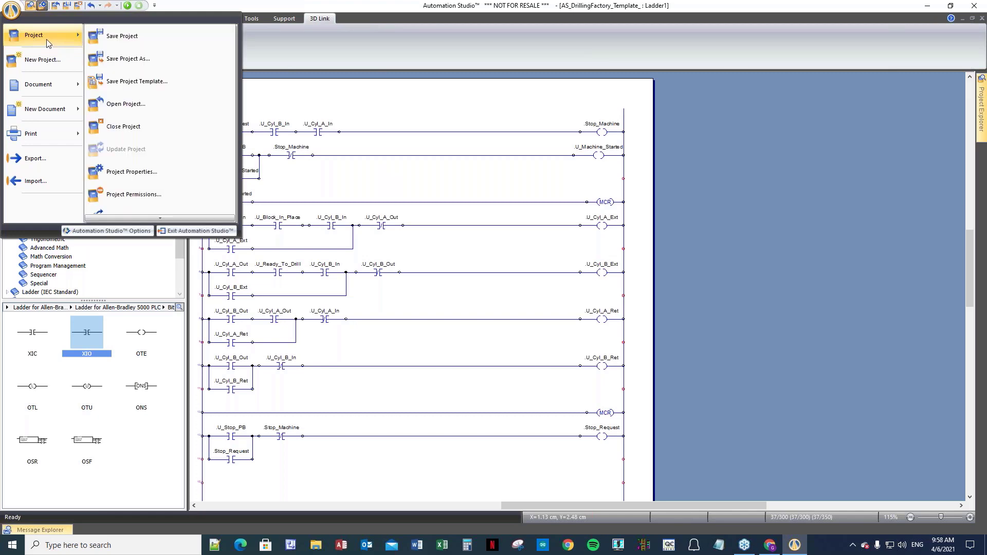
left_click(131, 60)
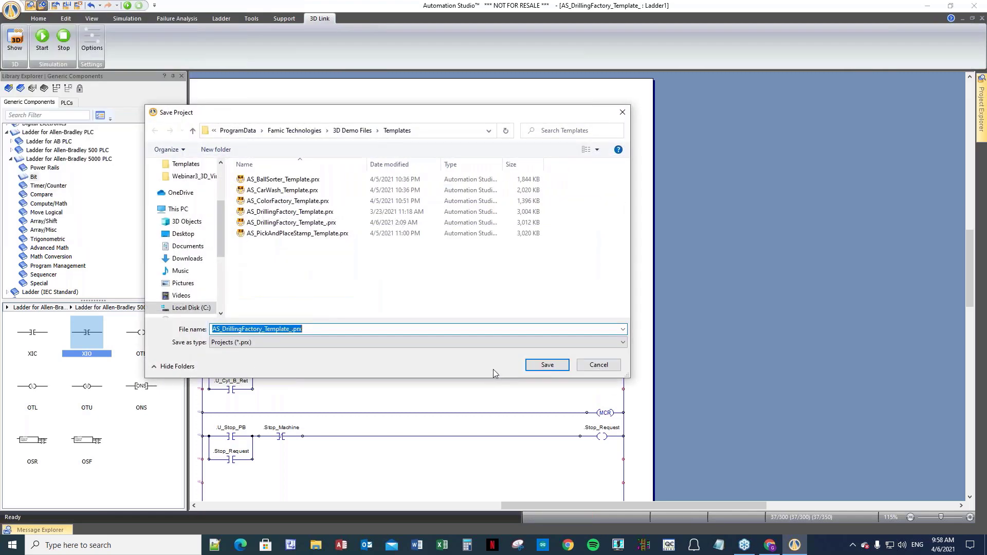
left_click(181, 234)
left_click(280, 191)
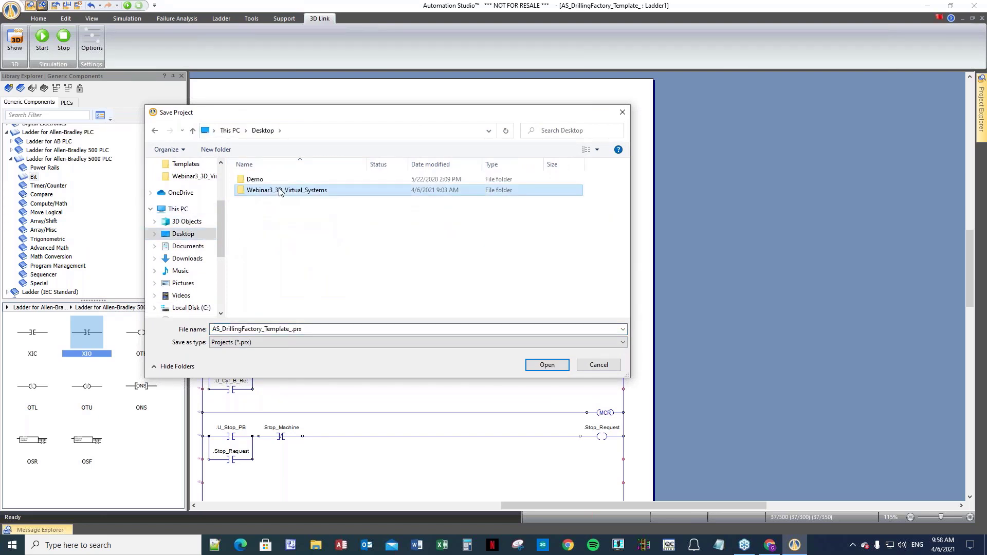
left_click(280, 191)
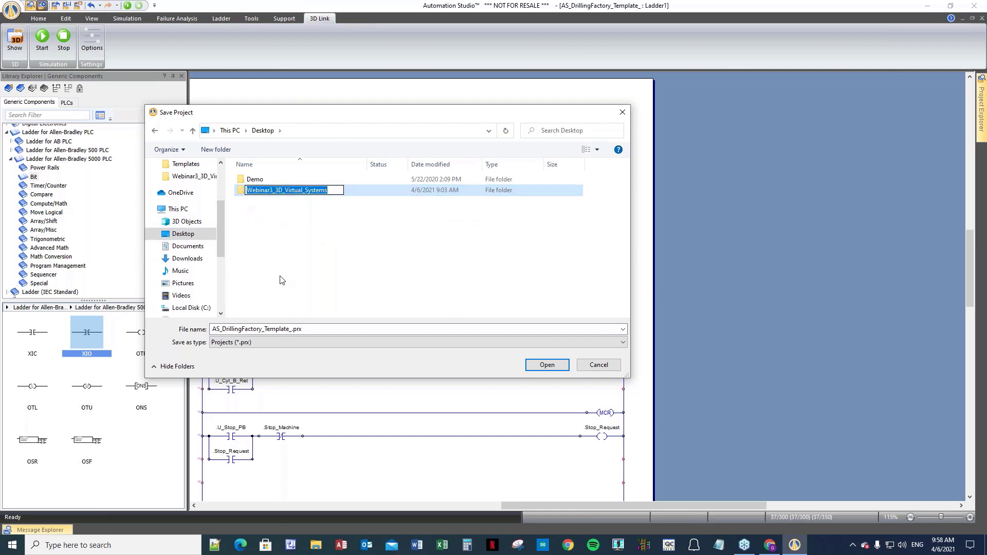
left_click(240, 196)
double_click(238, 195)
- Save the project as AS_DrillingFactory_AB5000_Ex1.prx in the Webinar3_3D_Virtual_Systems folder
left_click(239, 191)
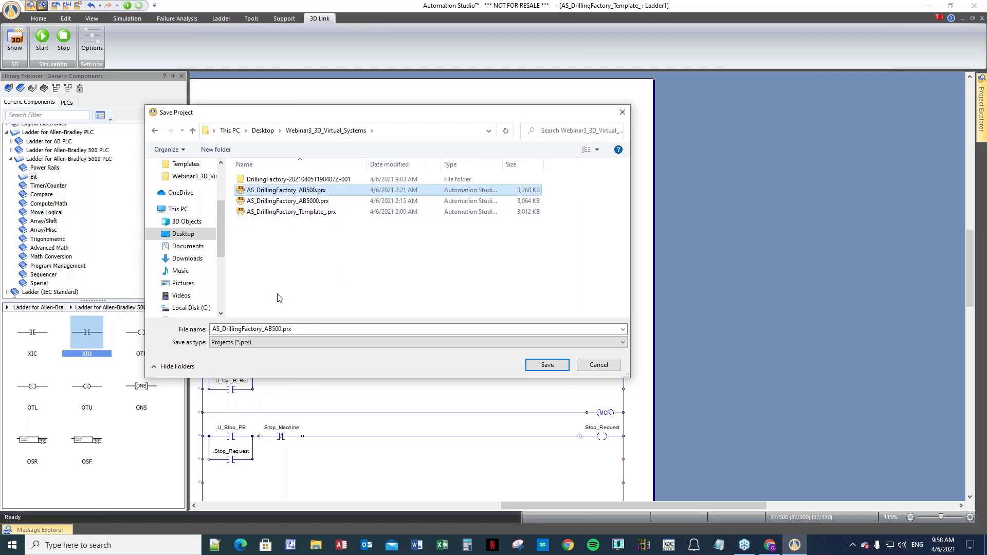
left_click(281, 330)
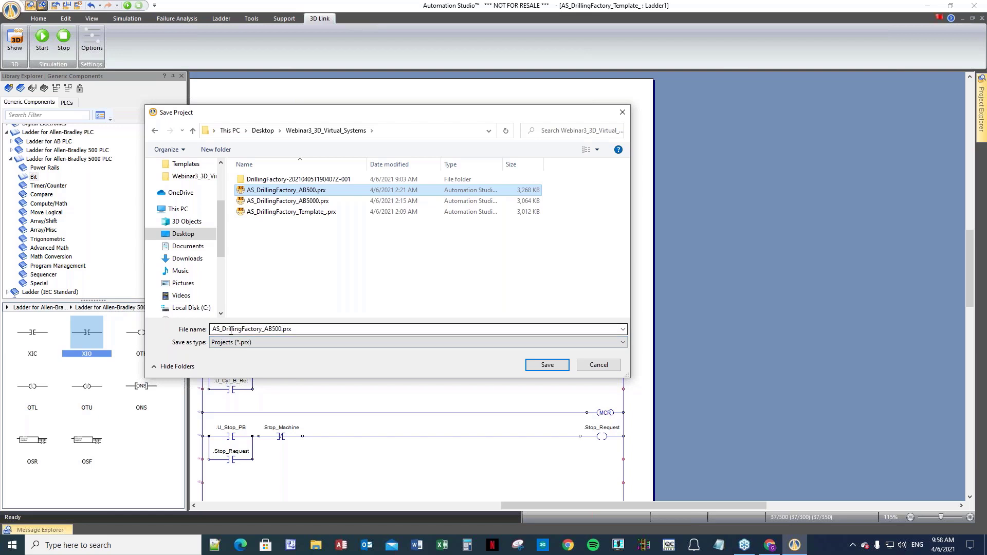
left_click(265, 328)
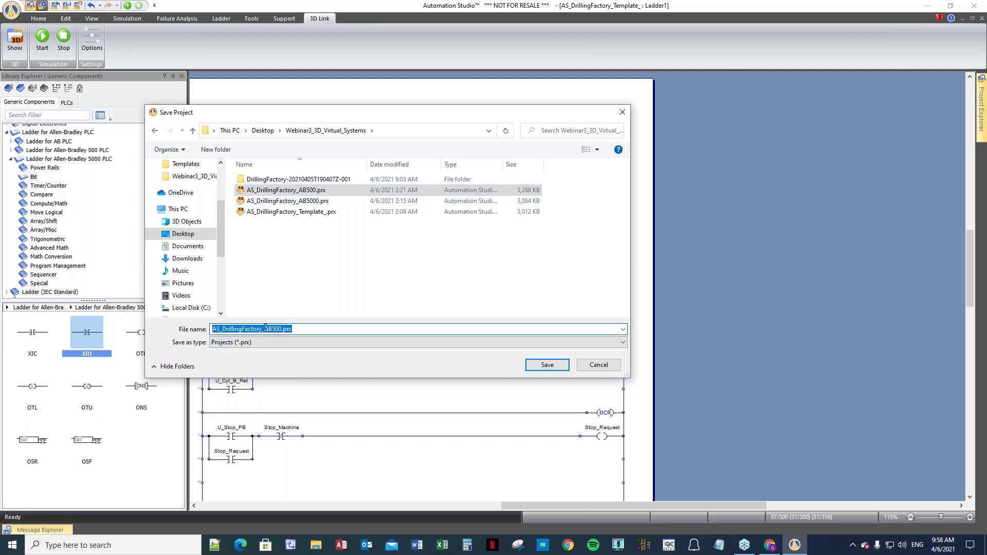
left_click(277, 331)
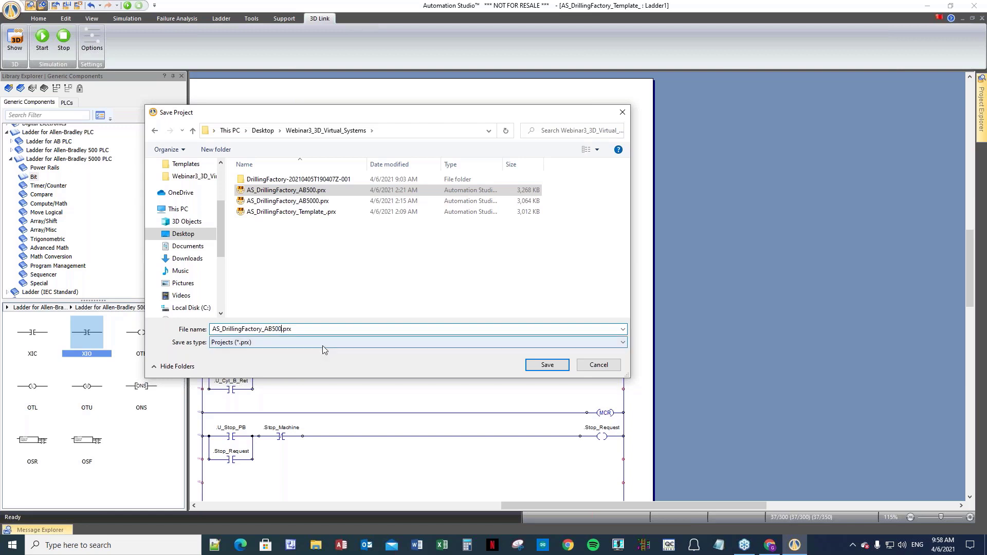
type("0_Ex1")
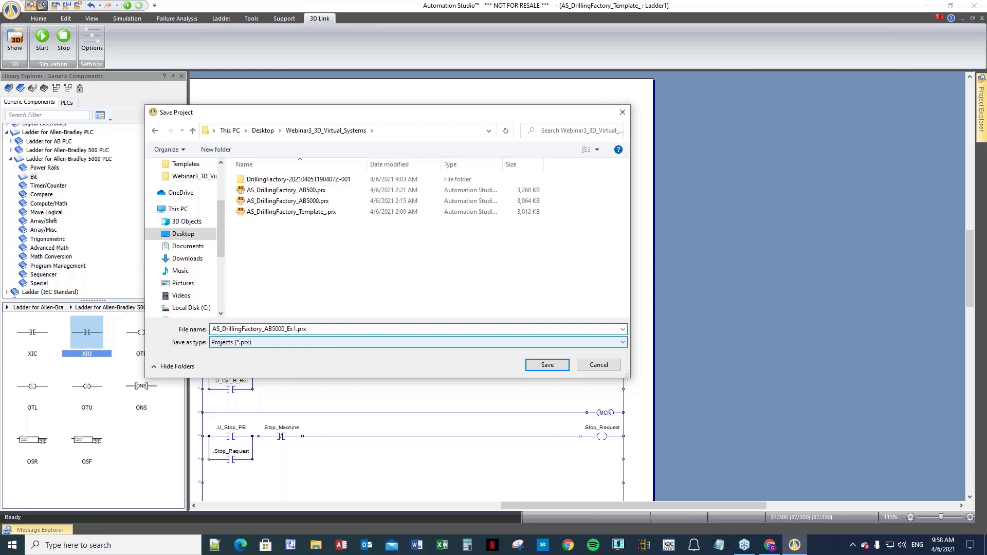
left_click(547, 366)
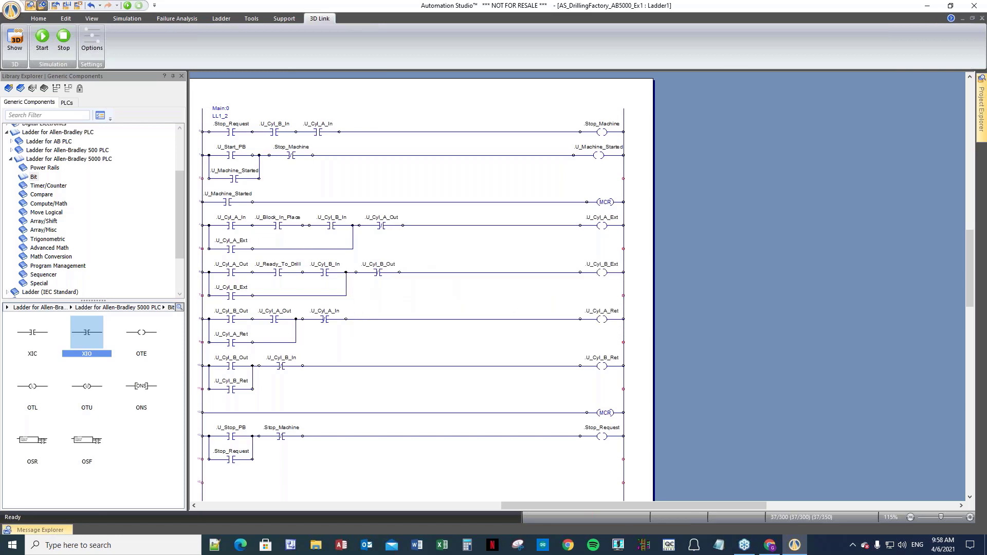
- Close the saved project and open AS_DrillingFactory_Template_.prx from the Webinar3_3D_Virtual_Systems folder, showing the diagram page's corner
left_click(55, 6)
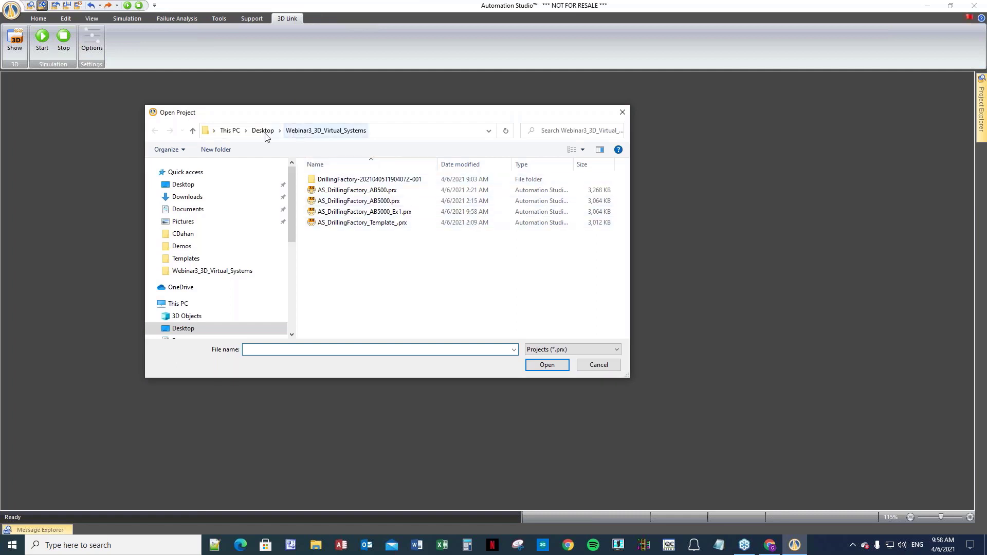
left_click(313, 226)
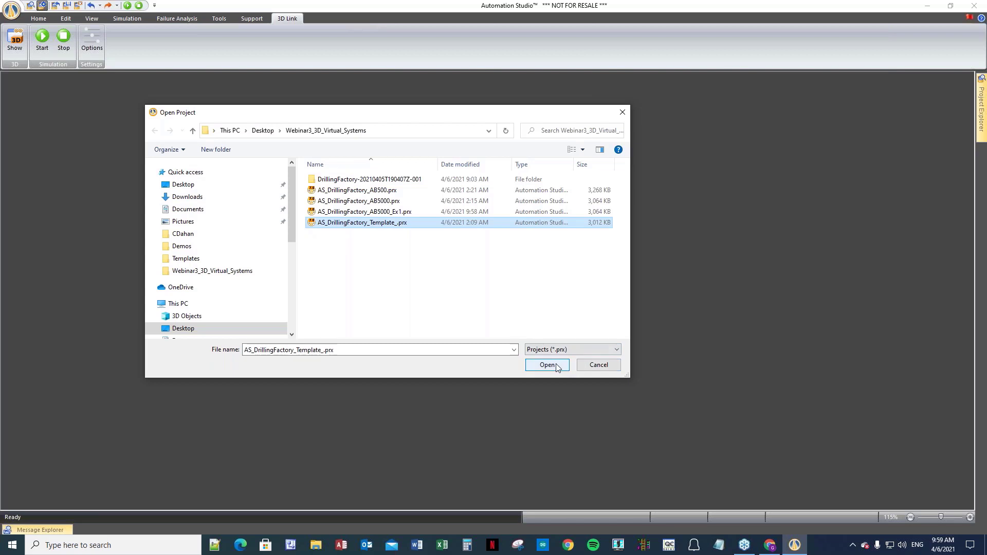
left_click(548, 365)
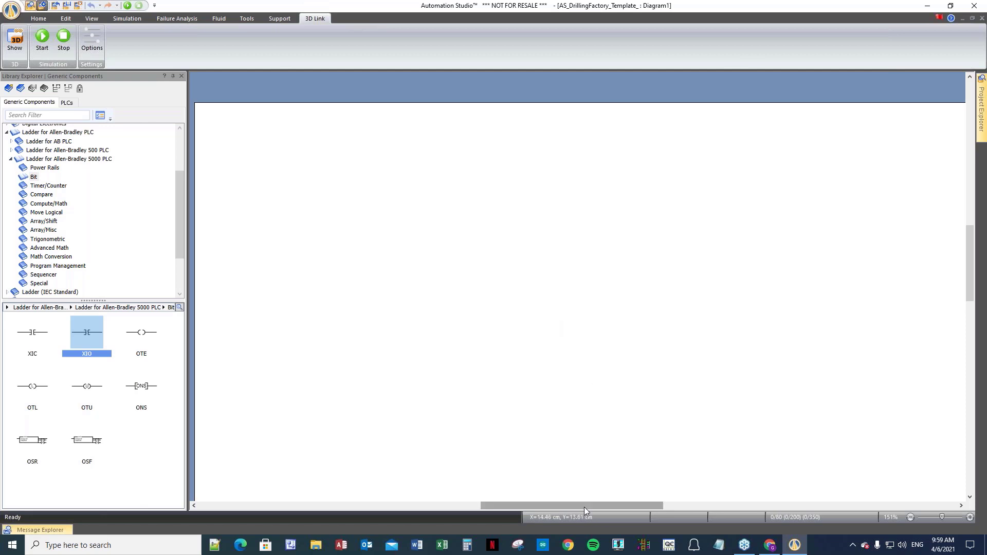
left_click_drag(584, 507, 578, 508)
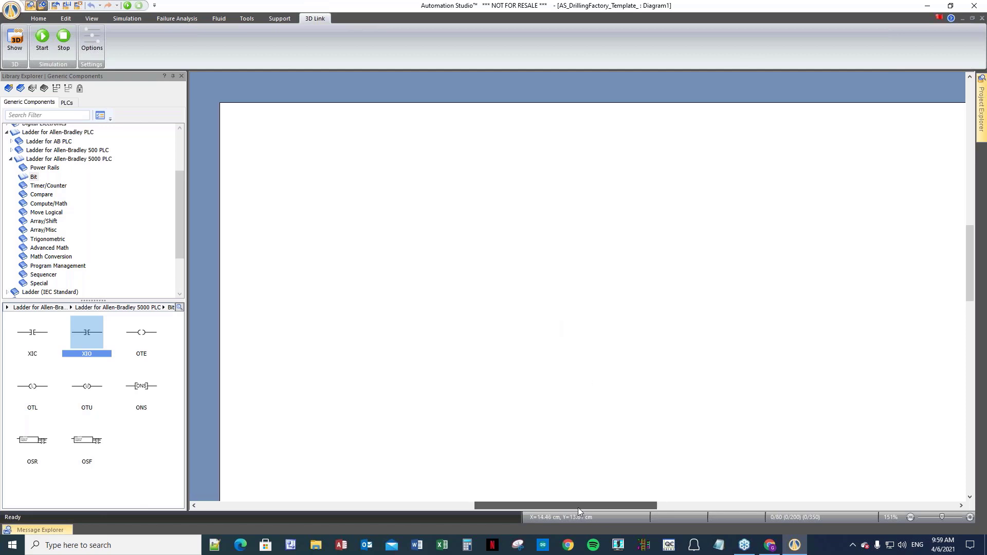
- Clear the name filter in the Variable Manager and check which variables the template project contains
left_click(245, 19)
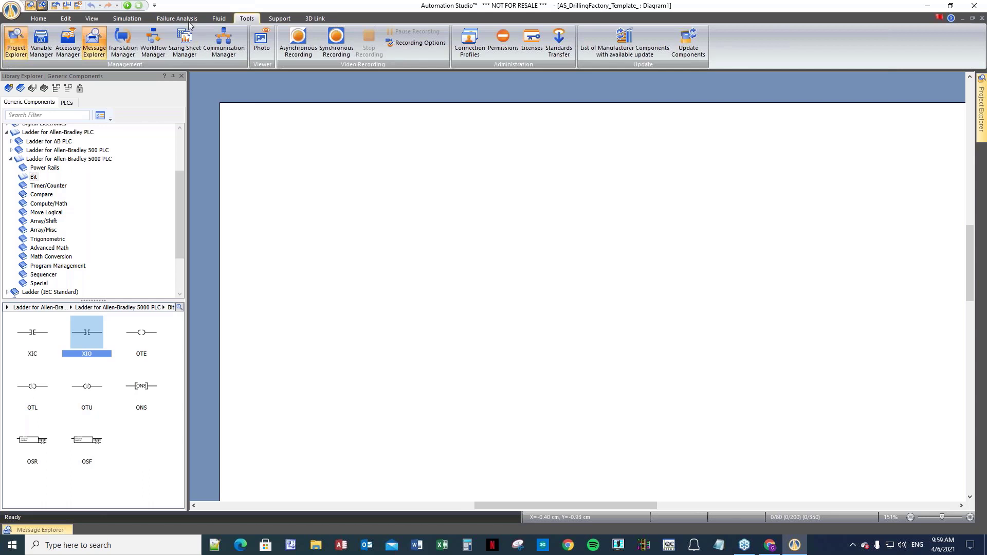
left_click(49, 50)
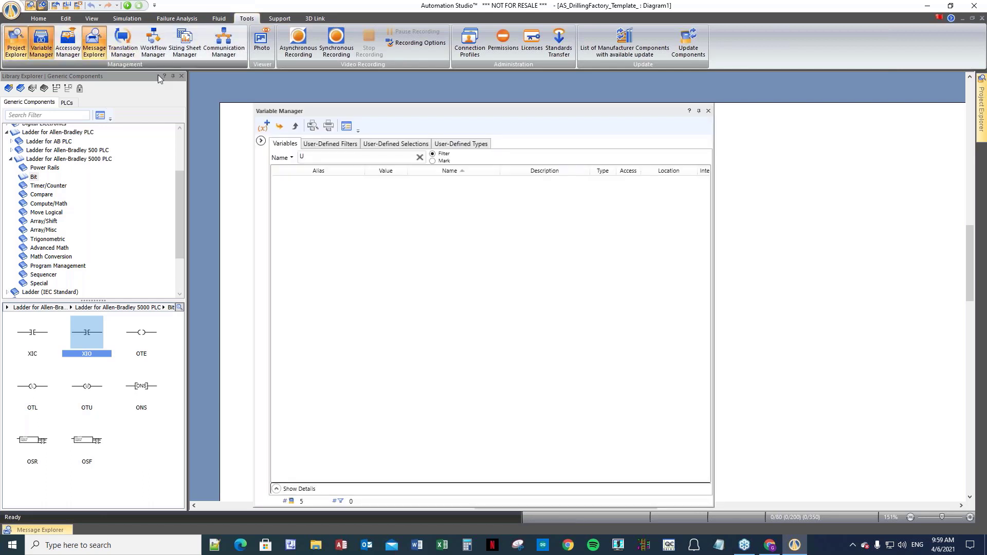
left_click(420, 158)
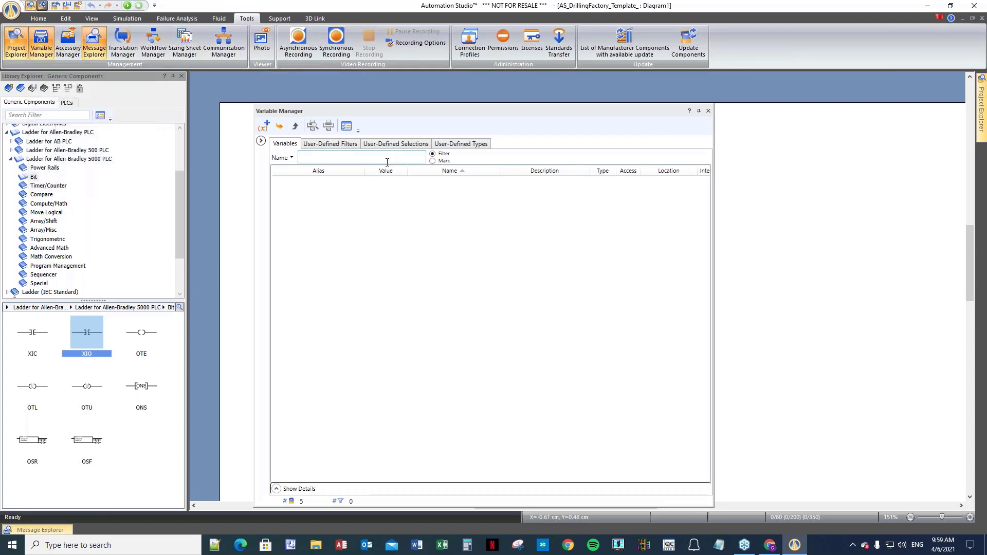
left_click(708, 111)
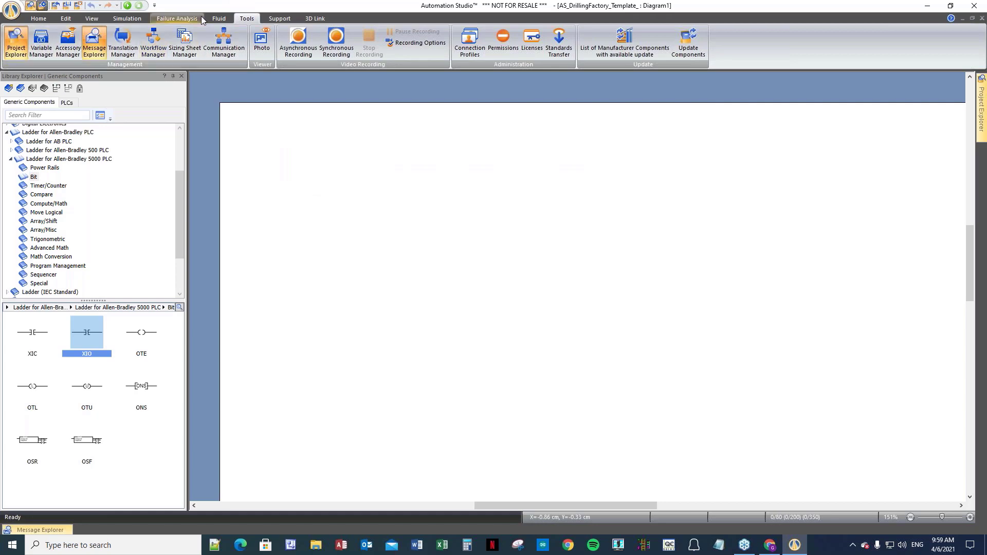
- Run the 3D Link connection briefly with the drilling machine shown to bring in its variables, and close the 3D view
left_click(314, 19)
left_click(14, 40)
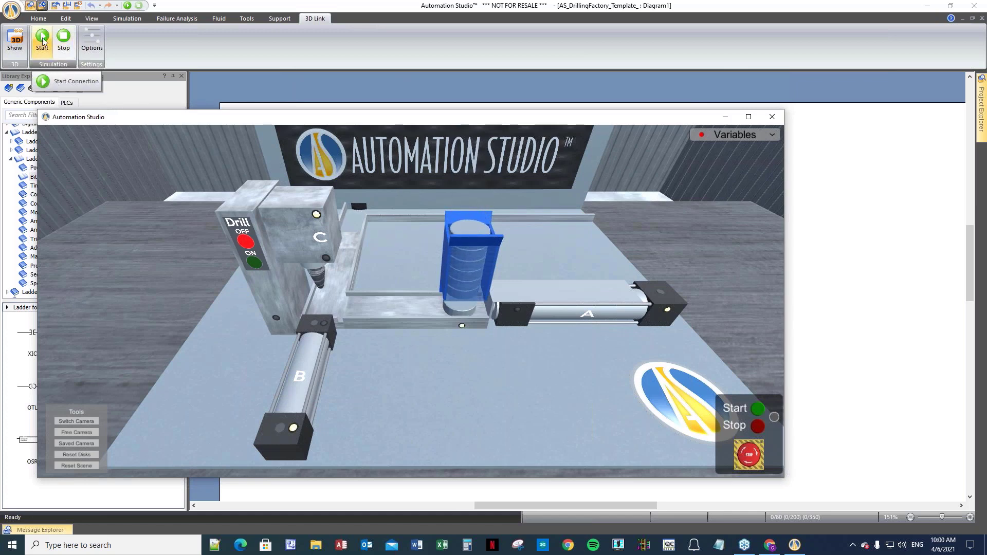
left_click(42, 44)
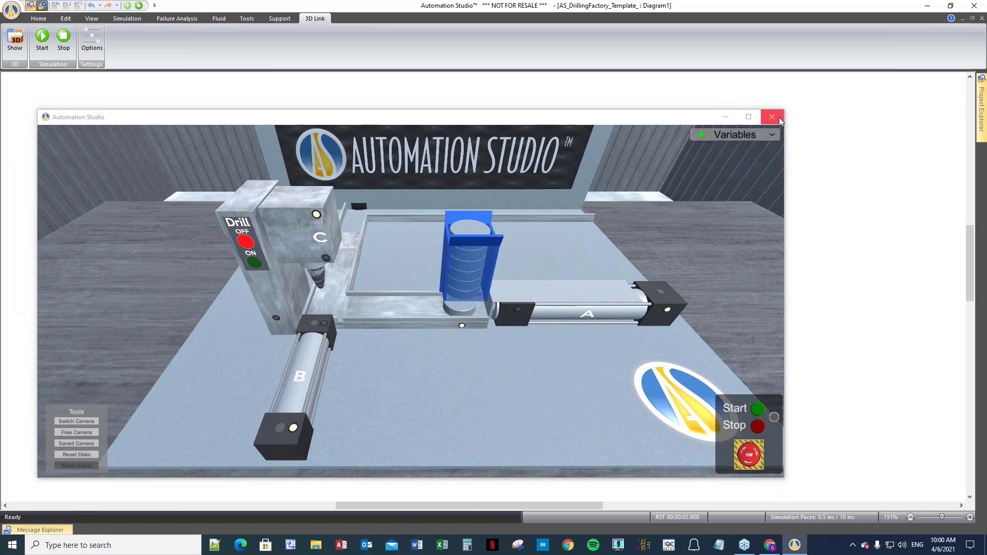
left_click(64, 44)
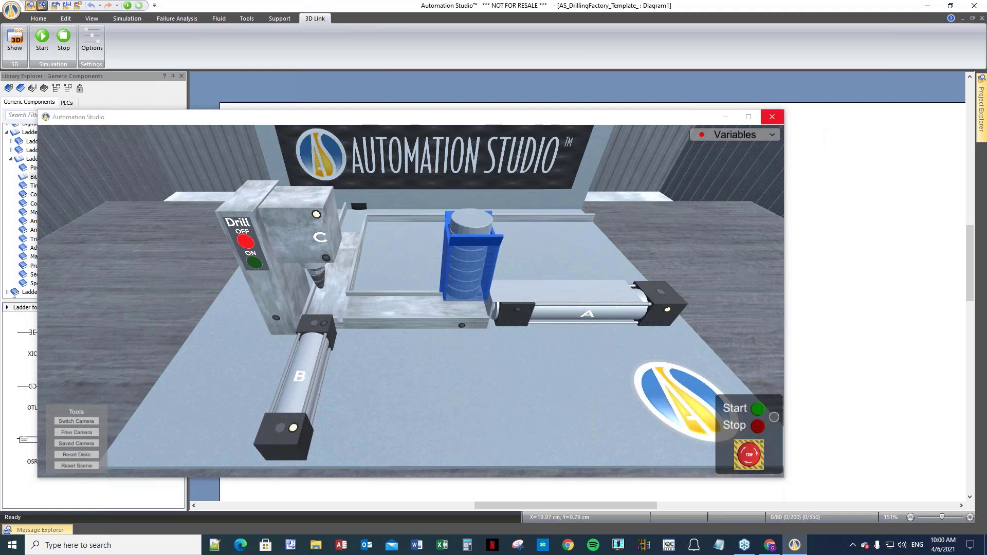
left_click(772, 118)
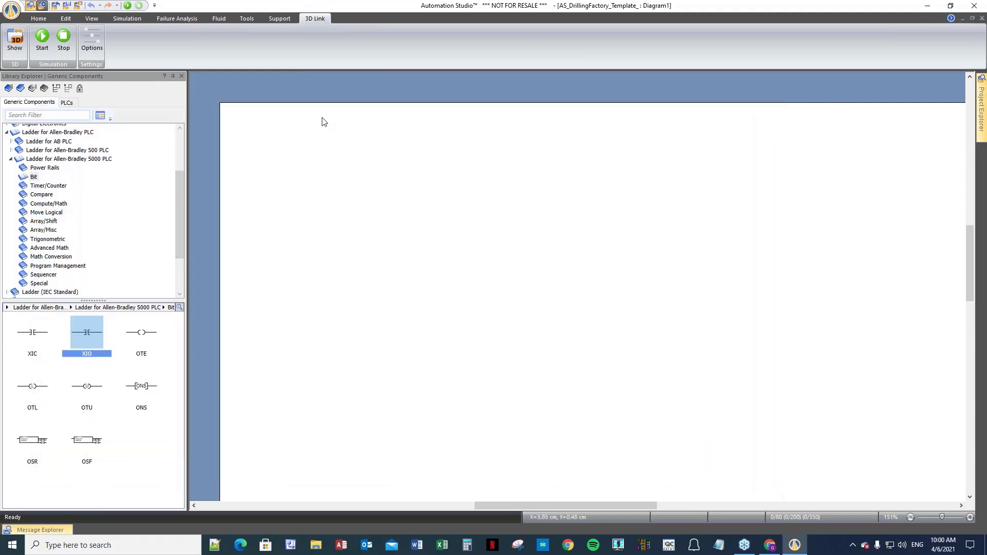
- Check the 3D machine's imported variables in the Variable Manager
left_click(247, 20)
left_click(41, 44)
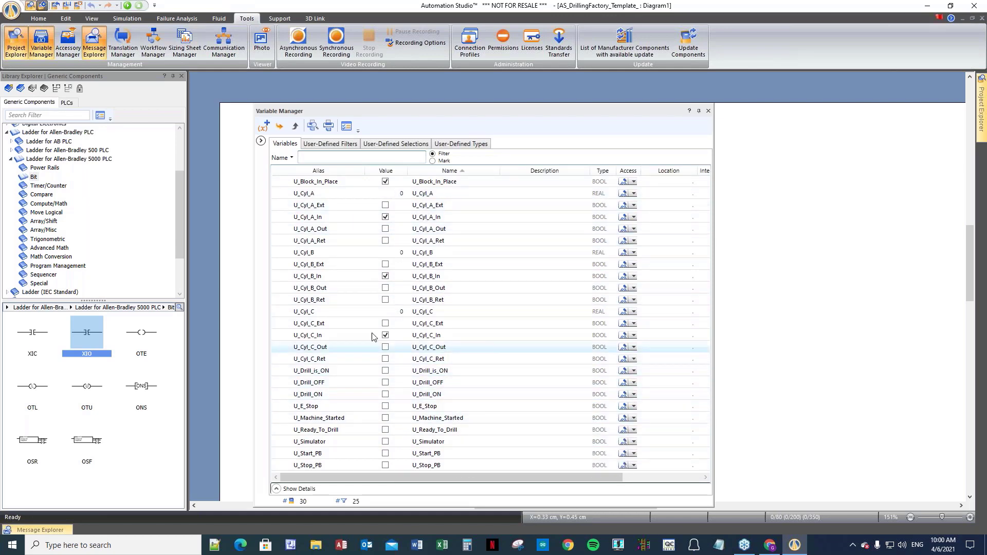
left_click(709, 111)
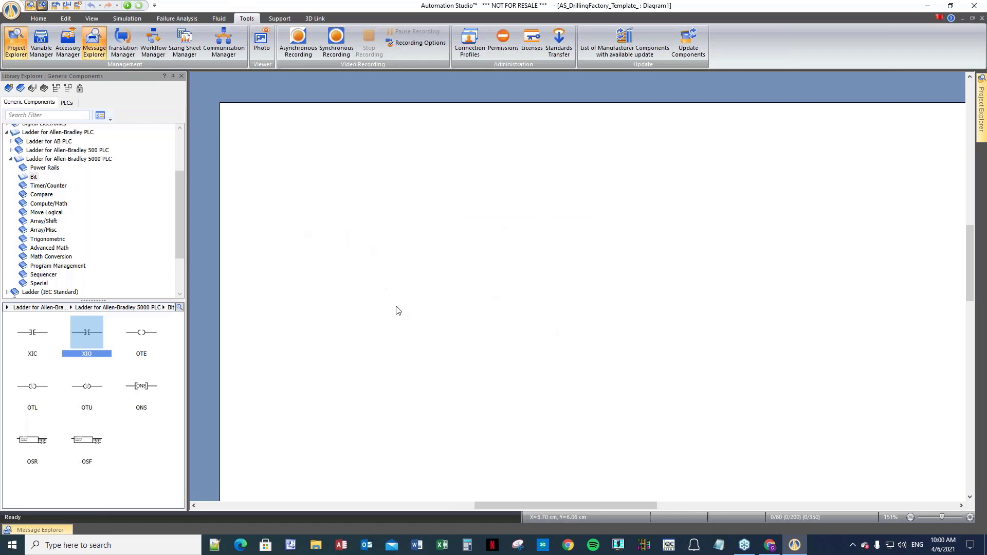
- Place a pneumatic Double-Acting Cylinder from the component library near the upper part of the blank diagram page
left_click(10, 161)
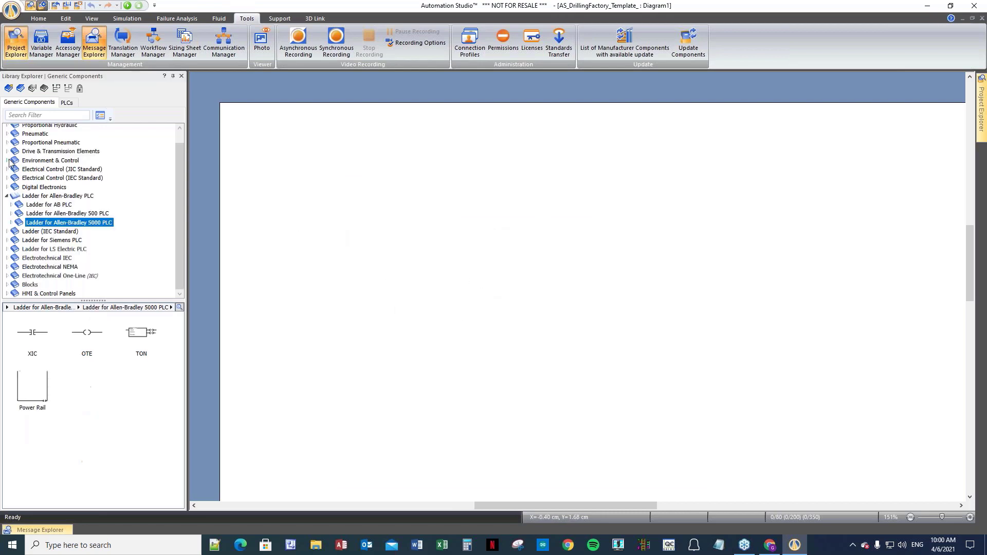
left_click(7, 197)
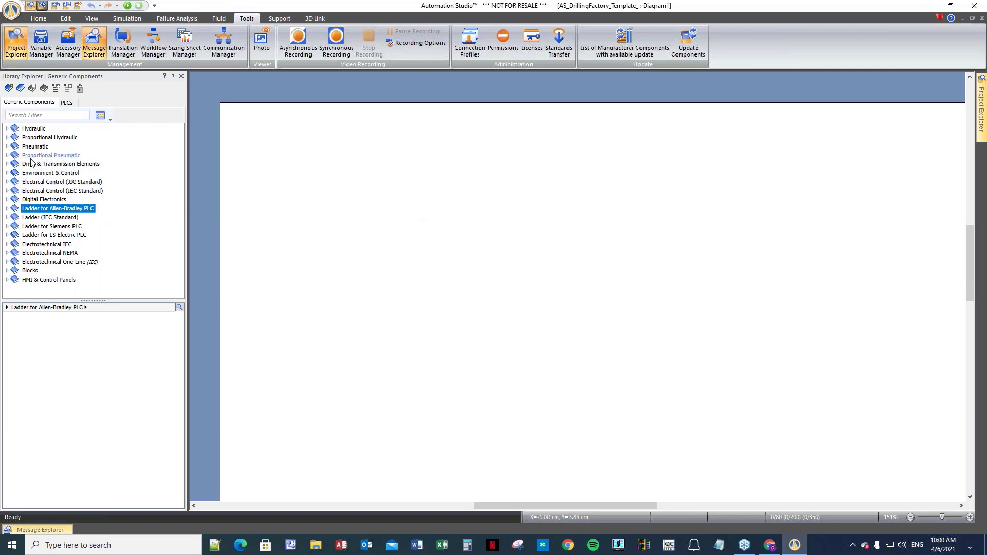
left_click(6, 147)
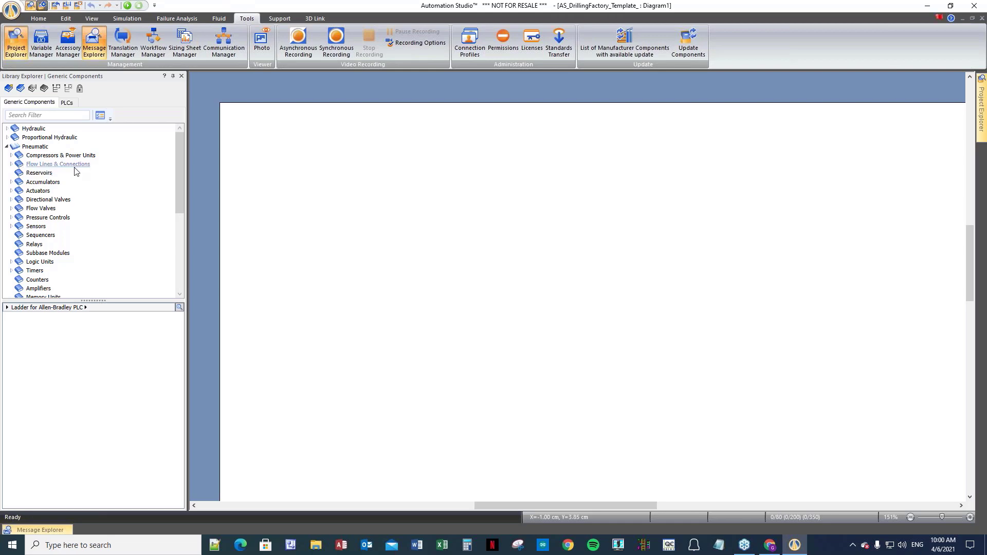
left_click(34, 147)
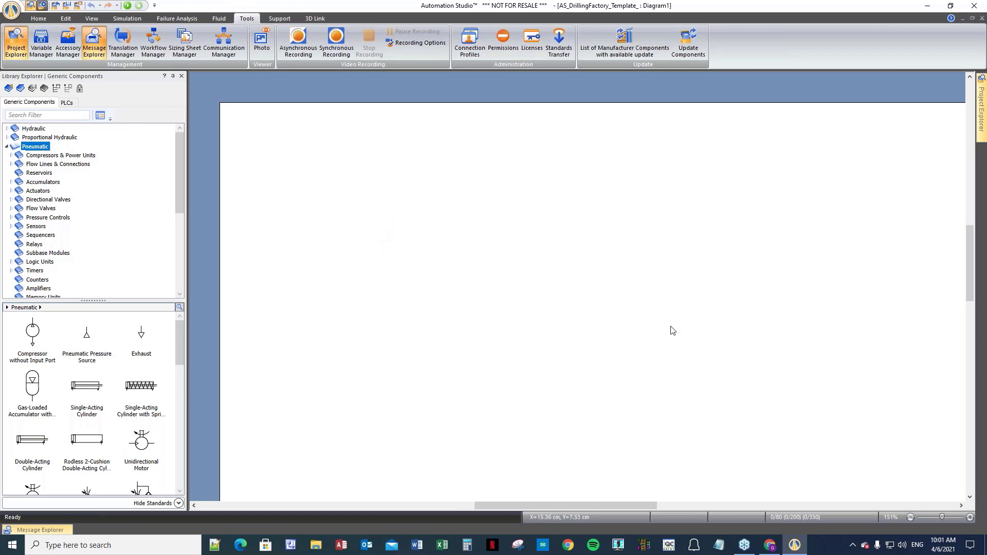
left_click_drag(34, 451, 453, 184)
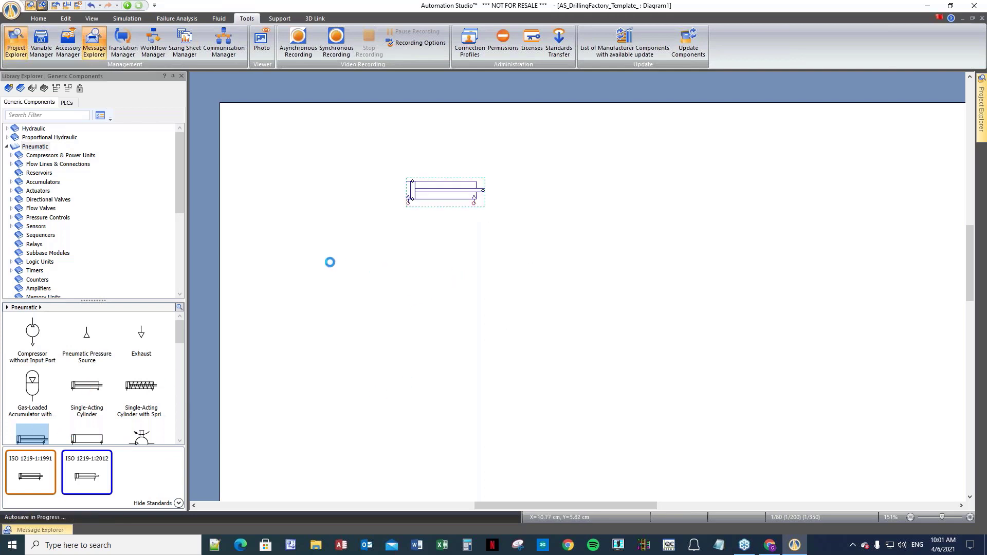
- Place a solenoid-operated 5/3-Way NC Valve from the pneumatic directional valves directly below the cylinder
left_click(10, 200)
left_click(51, 245)
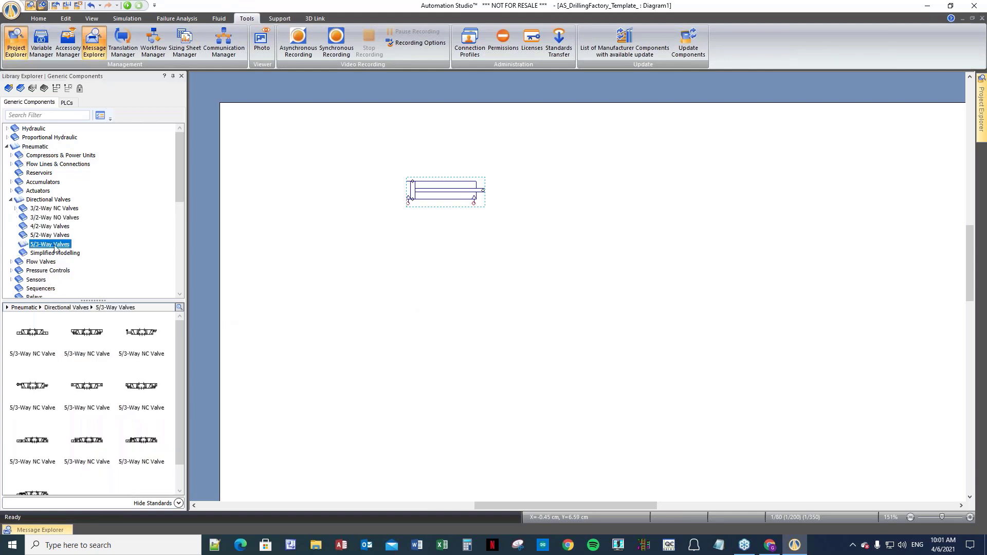
left_click_drag(32, 334, 447, 256)
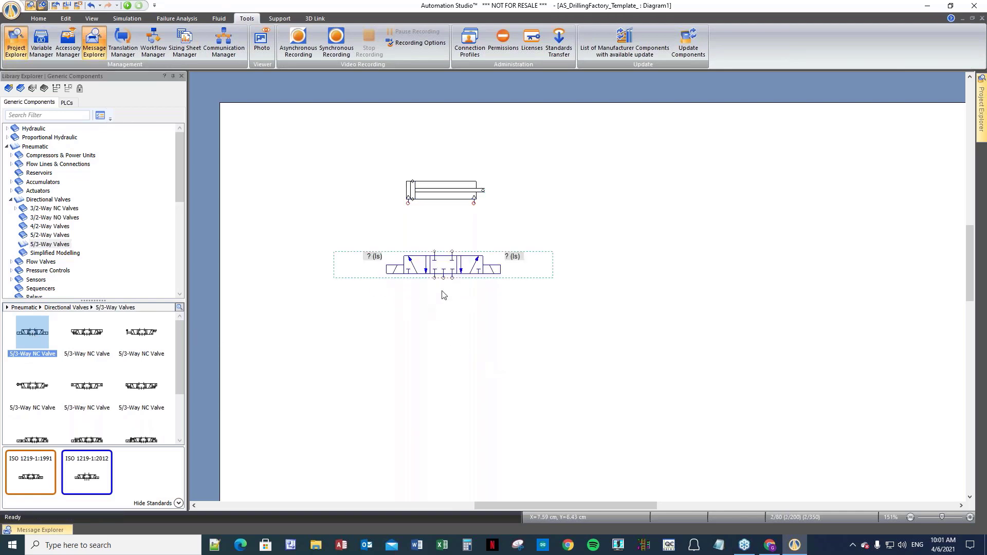
- Add a Spring Return command above the left solenoid of the 5/3-way valve in its technical specifications
double_click(440, 257)
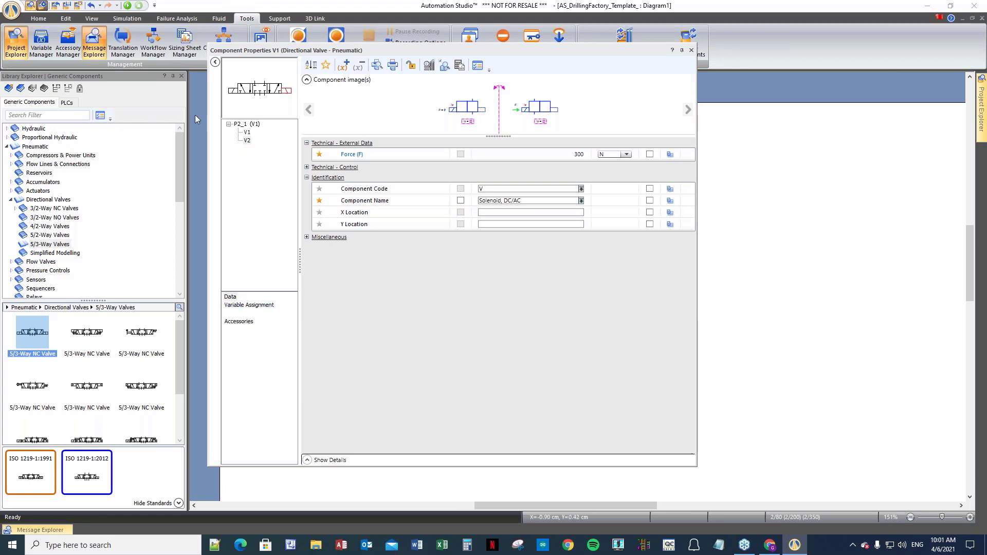
double_click(235, 124)
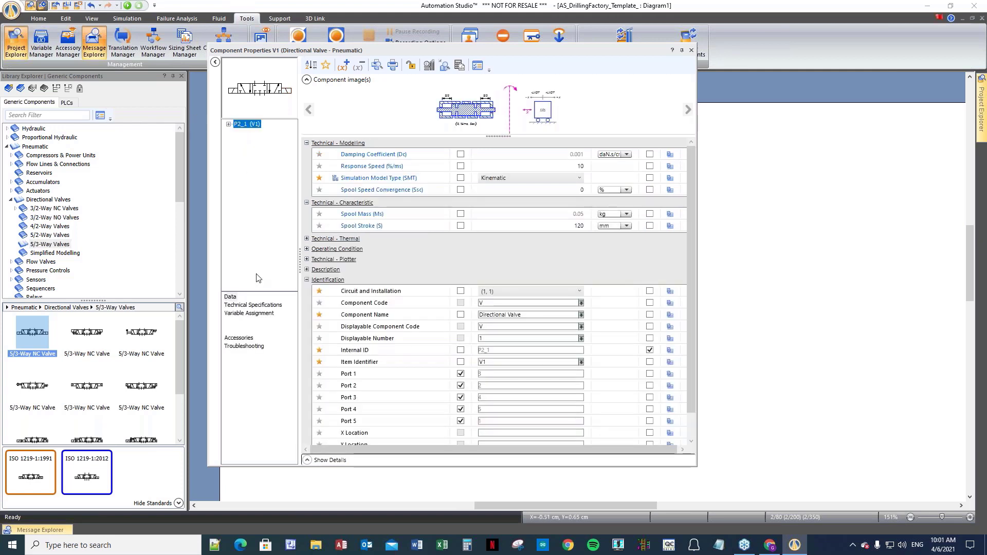
left_click(251, 305)
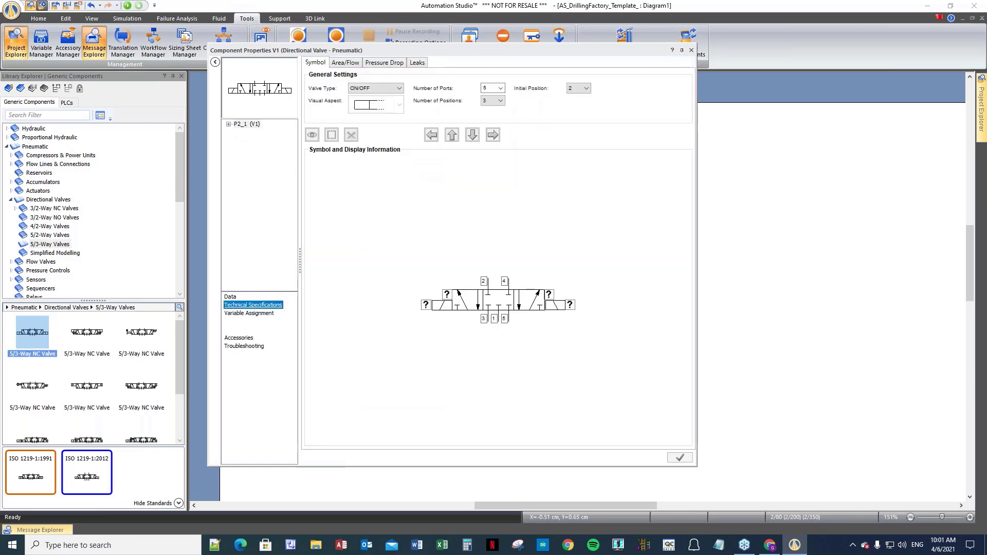
left_click(447, 300)
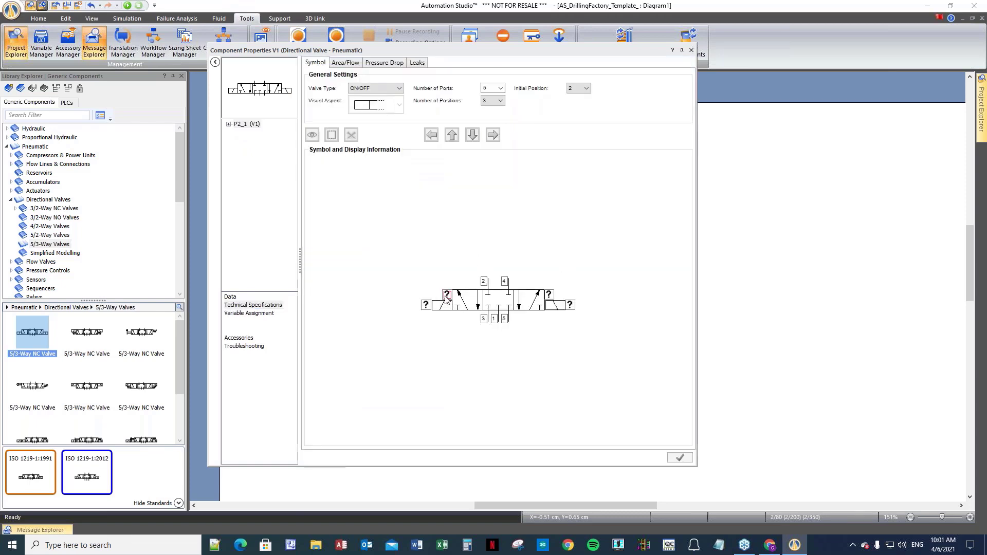
left_click(446, 298)
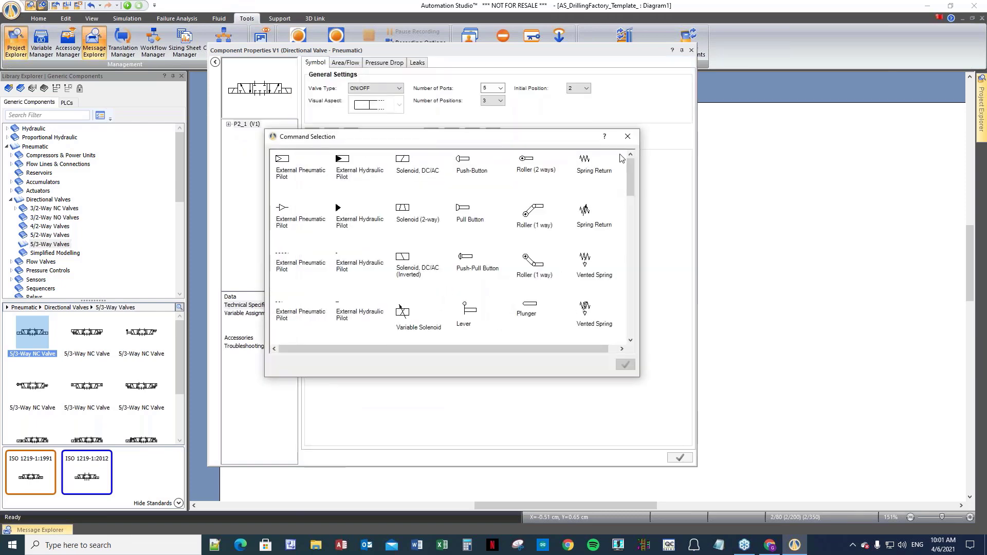
left_click(587, 163)
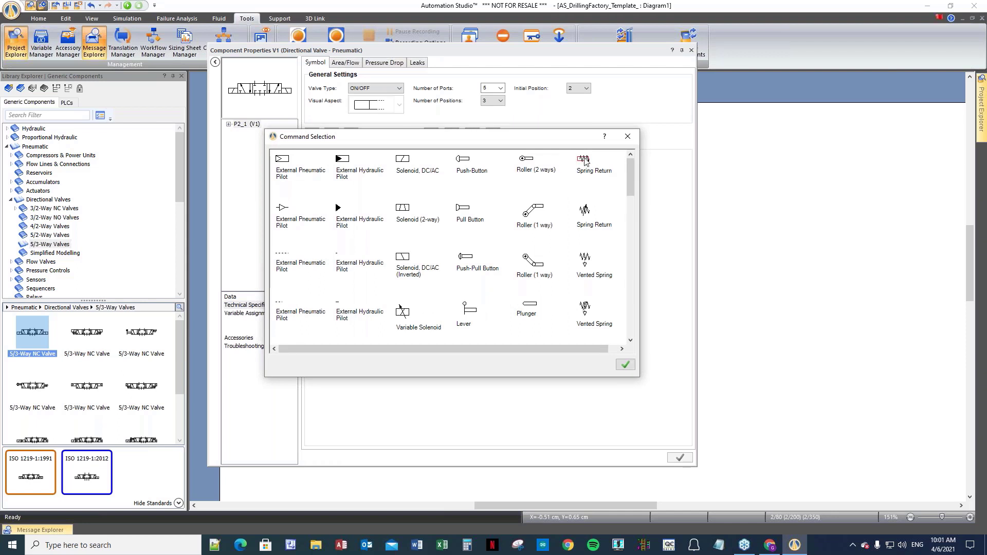
left_click(628, 363)
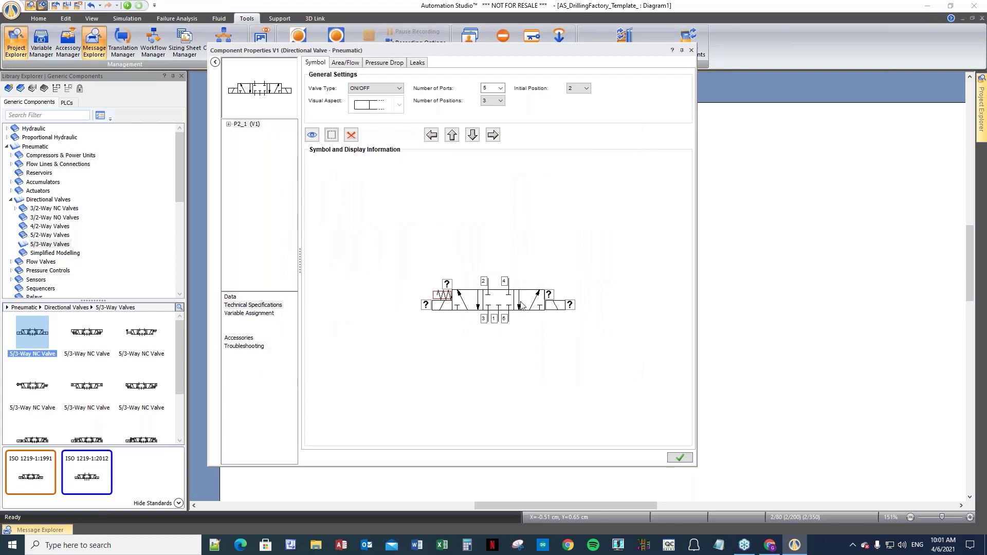
- Add a Spring Return command above the valve's right solenoid, apply the symbol changes and close the component properties
left_click(549, 296)
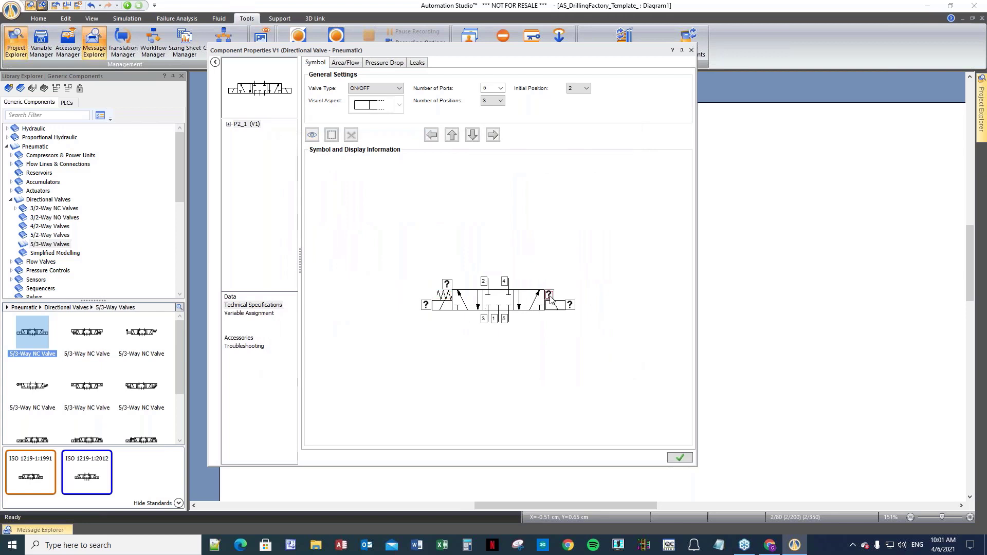
double_click(550, 297)
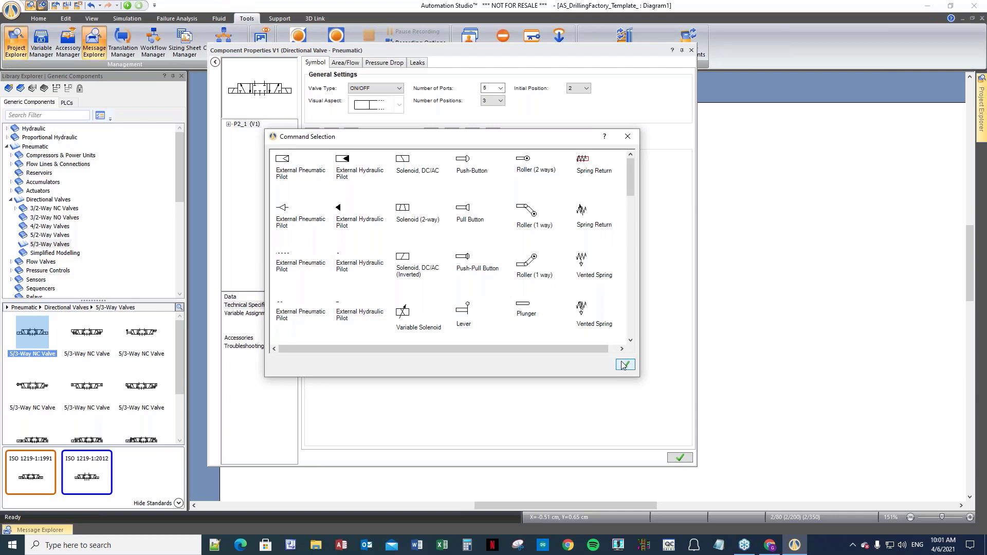
left_click(624, 365)
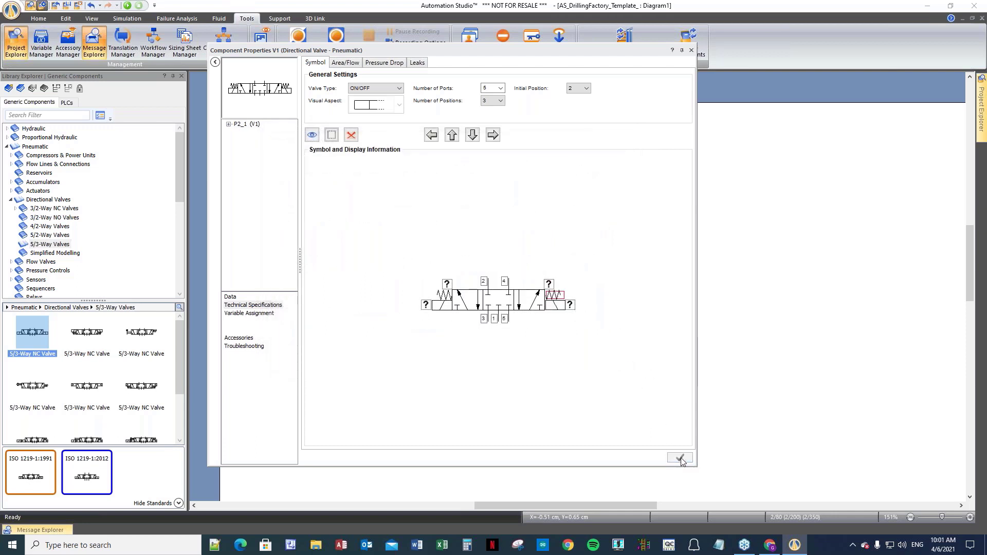
left_click(691, 49)
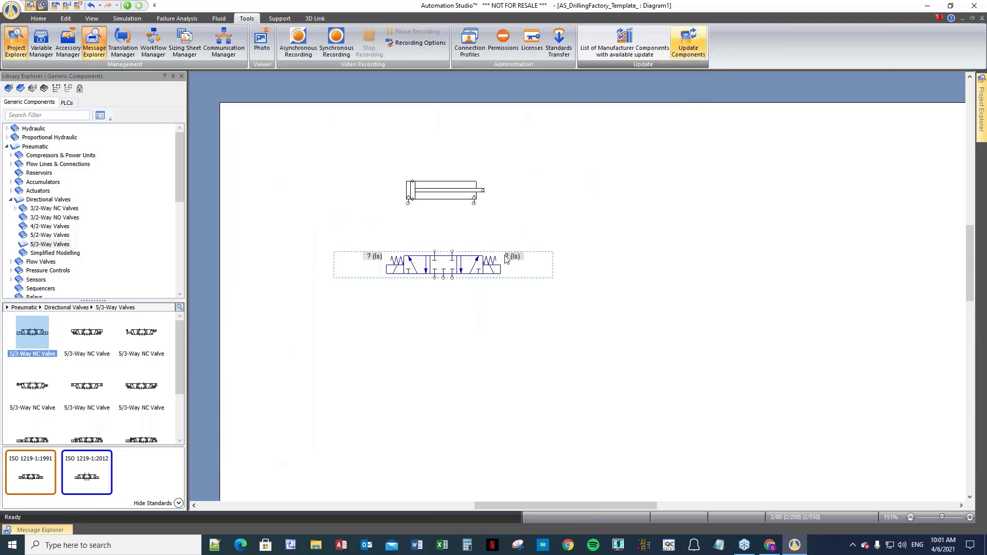
- Move the 5/3-way valve slightly down and connect the cylinder's two ports to the valve's two upper ports
left_click(465, 286)
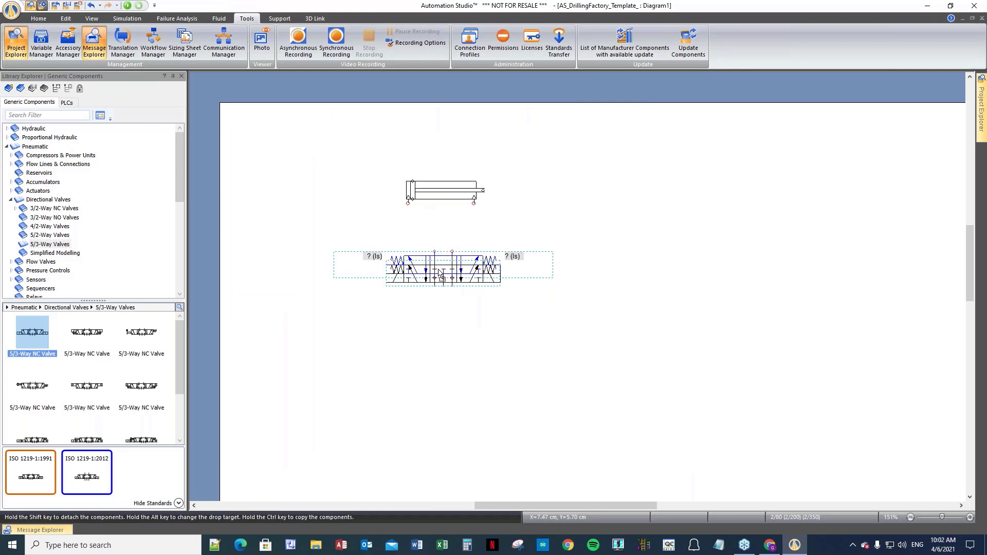
left_click_drag(442, 276, 442, 284)
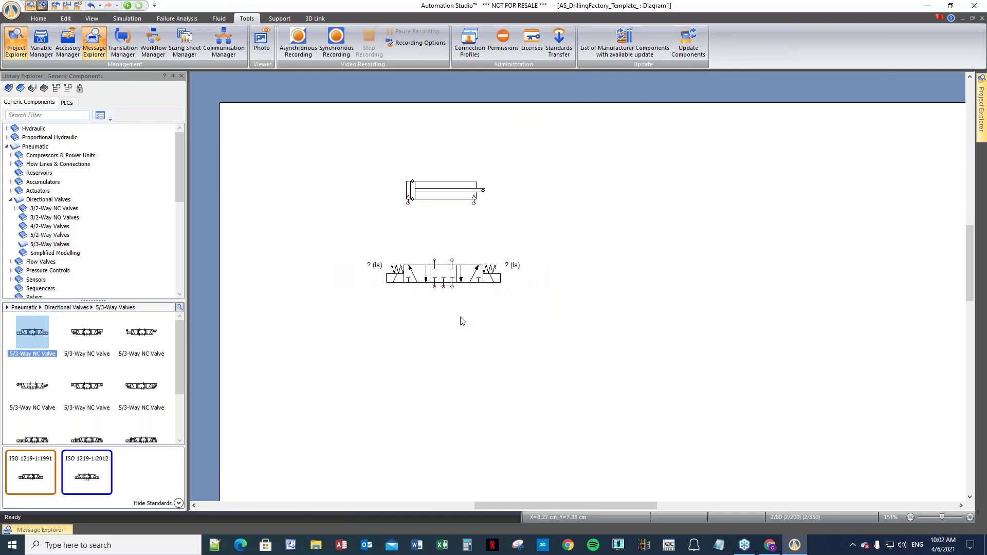
left_click(408, 204)
left_click(435, 261)
left_click(452, 261)
- Attach a Pneumatic Pressure Source to the valve's middle lower port and an Exhaust to each of the two outer lower ports
left_click(34, 147)
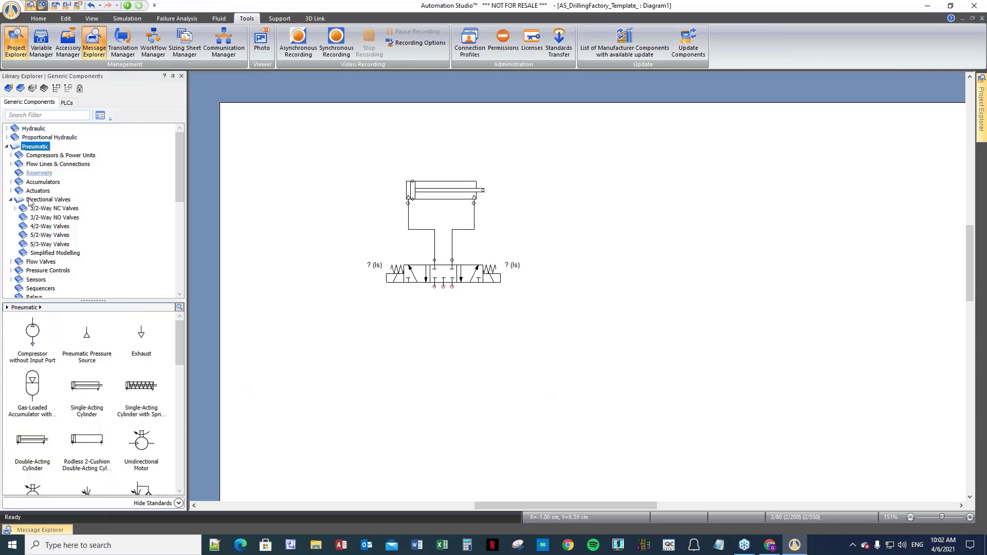
left_click(87, 337)
left_click_drag(145, 339, 445, 292)
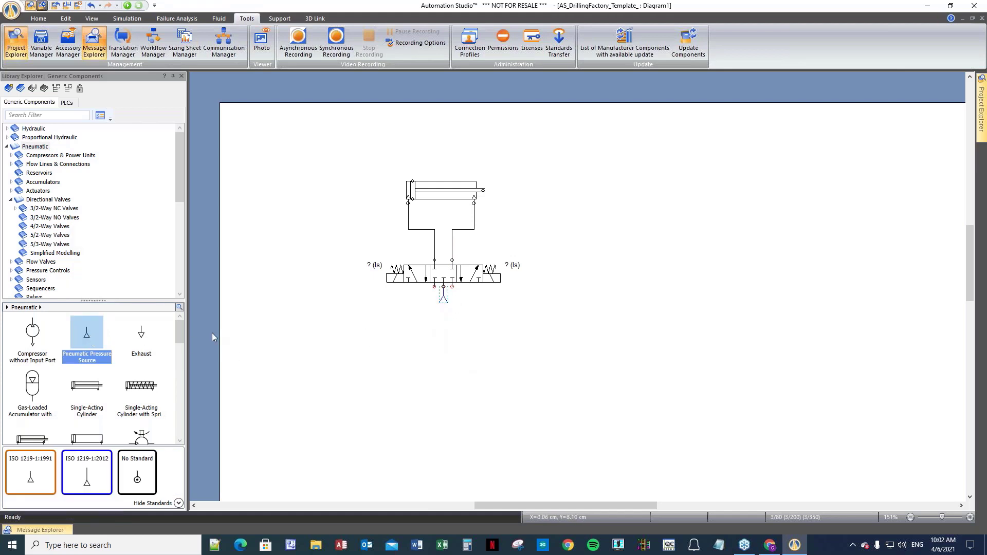
left_click_drag(141, 336, 436, 290)
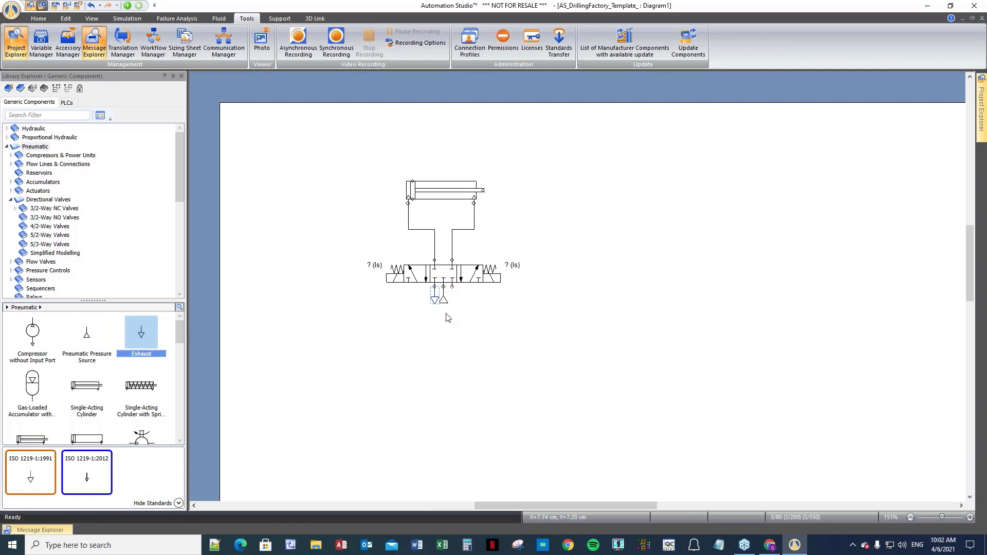
left_click_drag(141, 335, 453, 290)
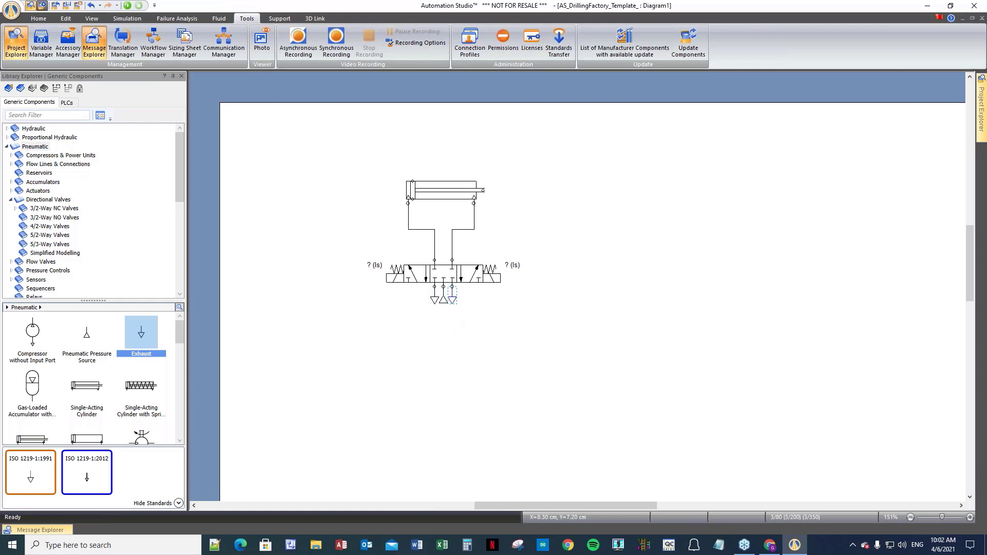
- Duplicate the complete cylinder and valve circuit to the right of the original at the same height
left_click(472, 344)
left_click_drag(334, 163, 583, 351)
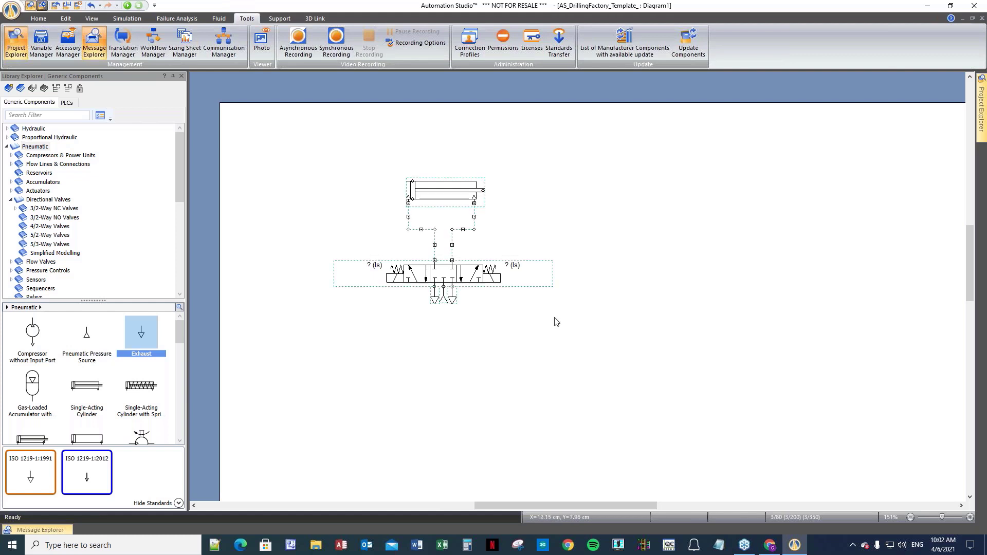
left_click_drag(442, 197, 645, 193)
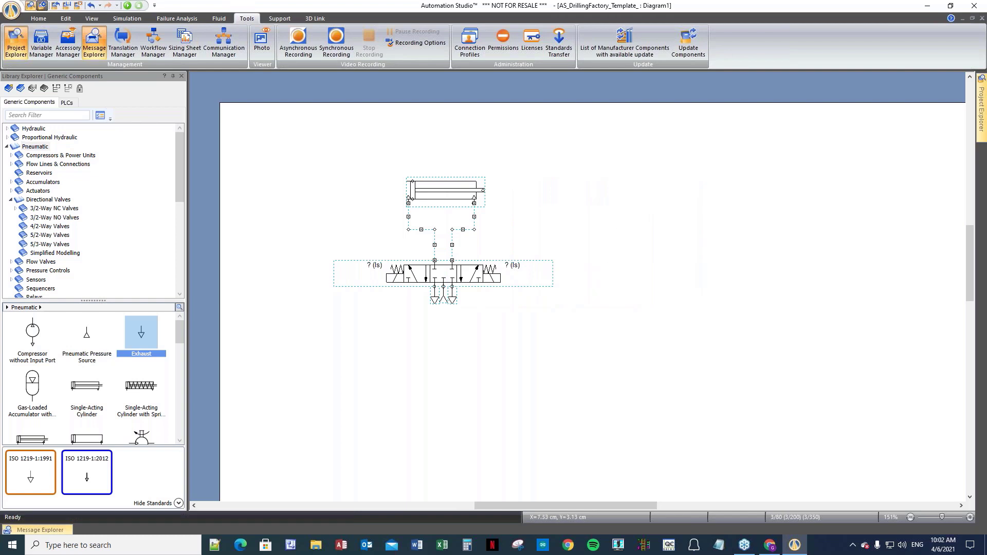
left_click(564, 359)
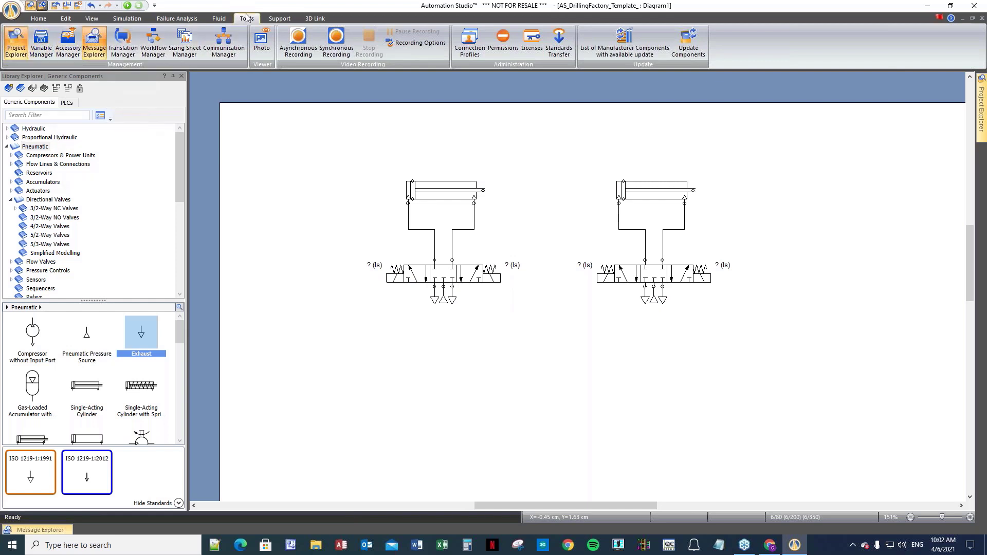
- Show the 3D drilling machine and place its view below the two pneumatic circuits so both remain visible
left_click(311, 19)
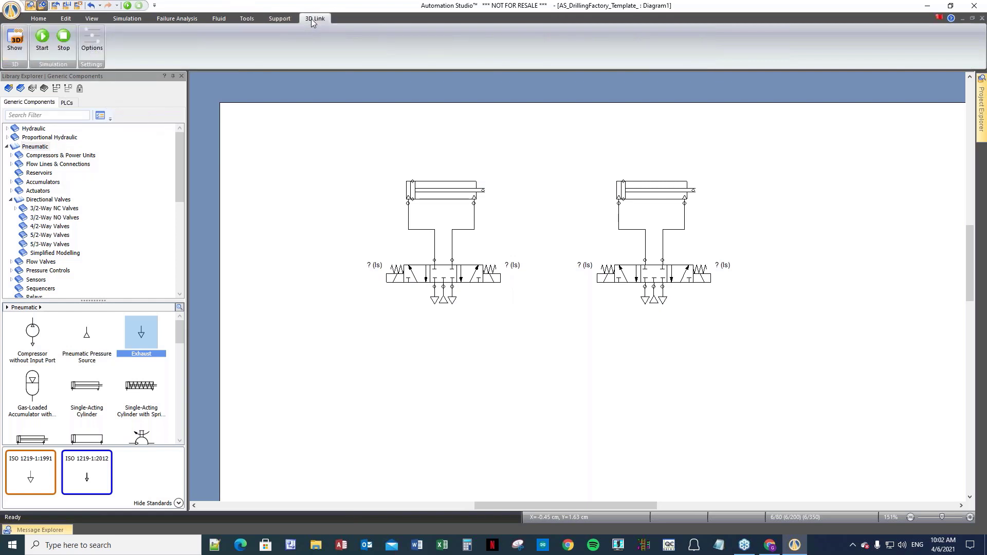
left_click(15, 47)
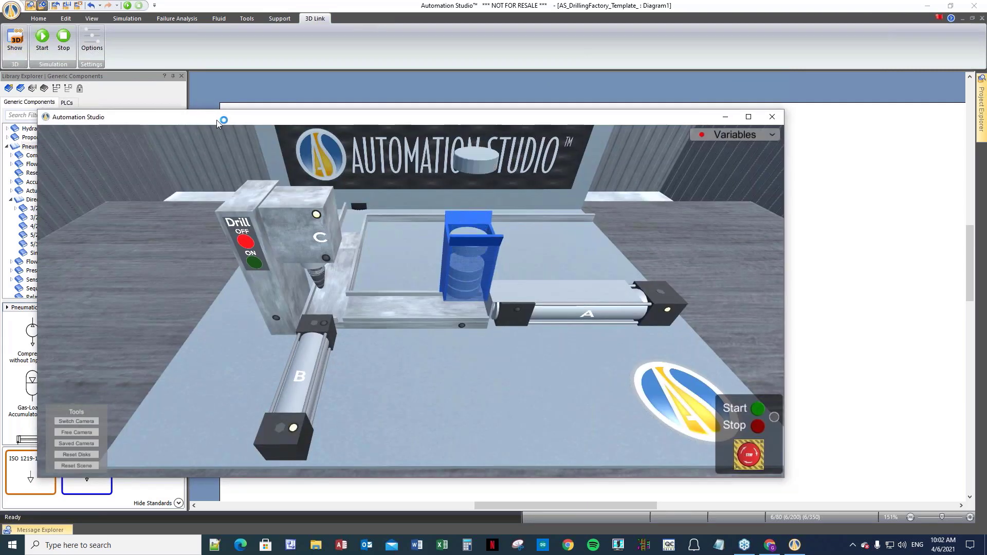
left_click_drag(217, 122, 258, 326)
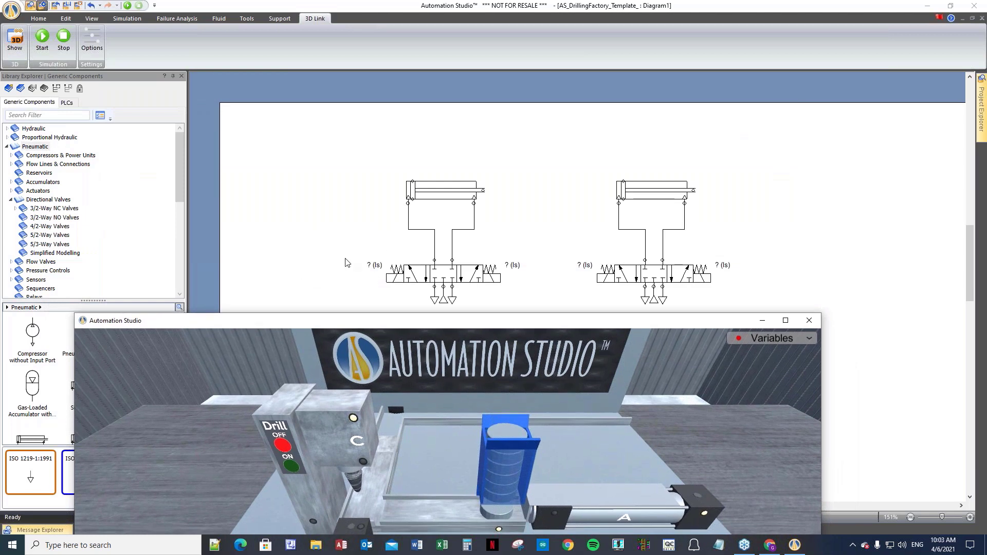
scroll(347, 263, "down", 3)
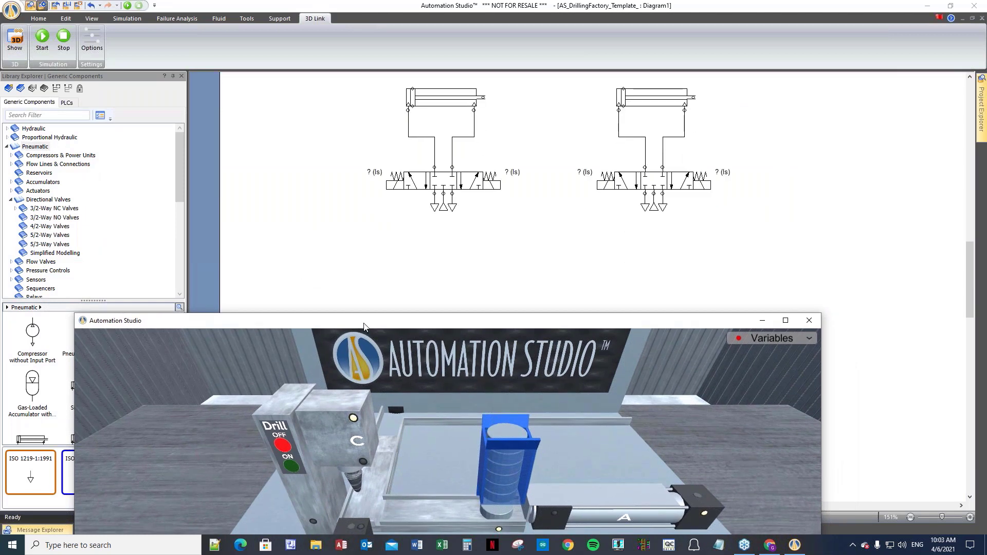
left_click_drag(364, 326, 354, 249)
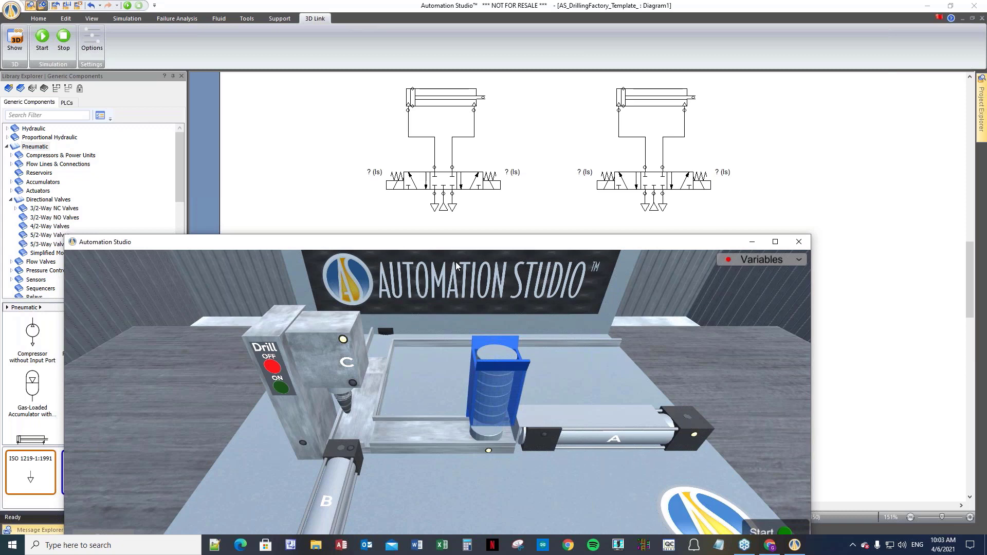
left_click_drag(348, 249, 583, 276)
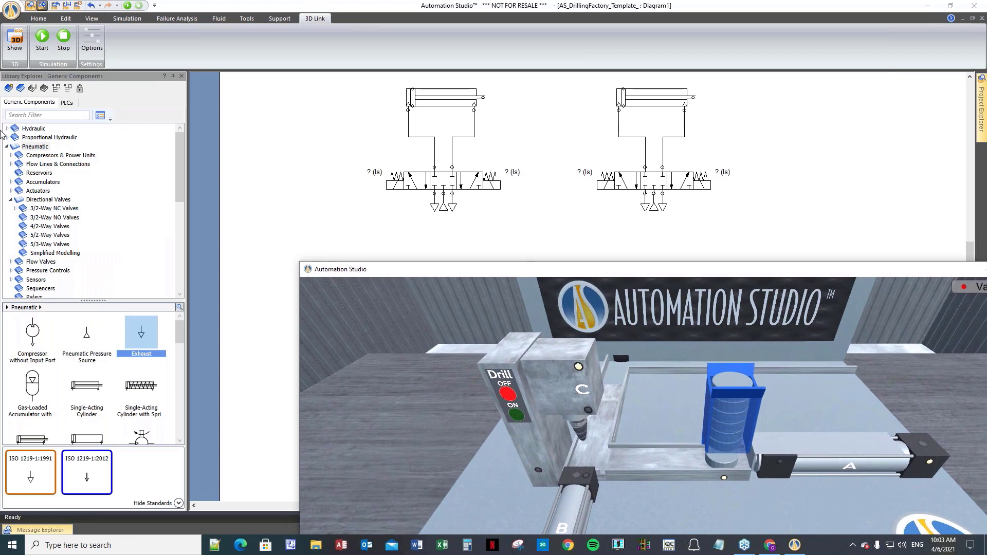
- Open the PLCs.prlx library from the Automation Studio E7.0 Libraries folder
left_click(21, 89)
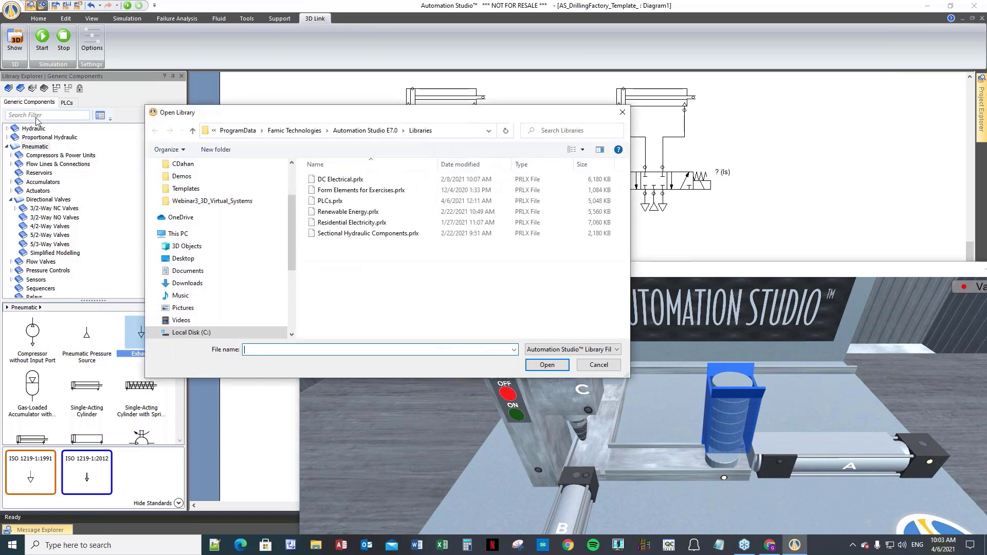
left_click(323, 202)
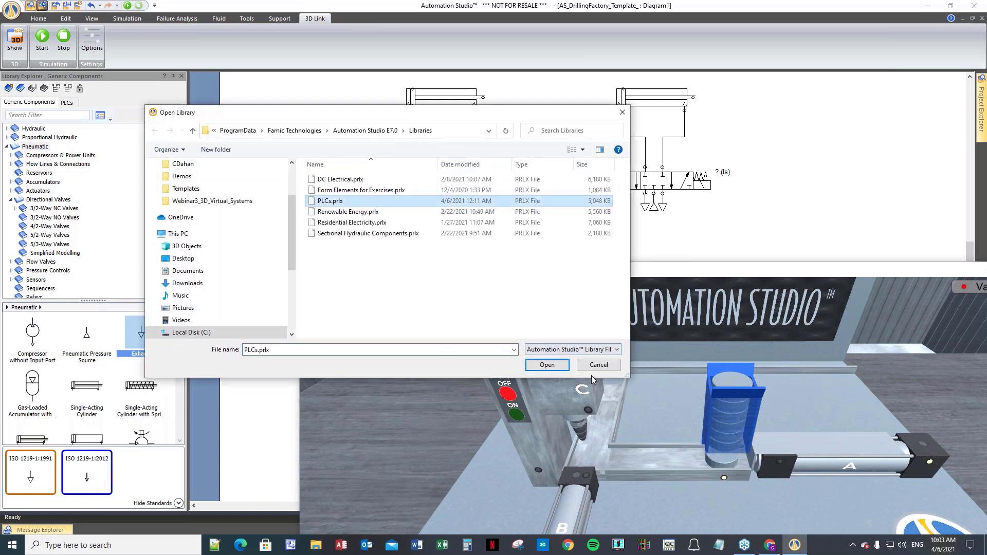
left_click(548, 367)
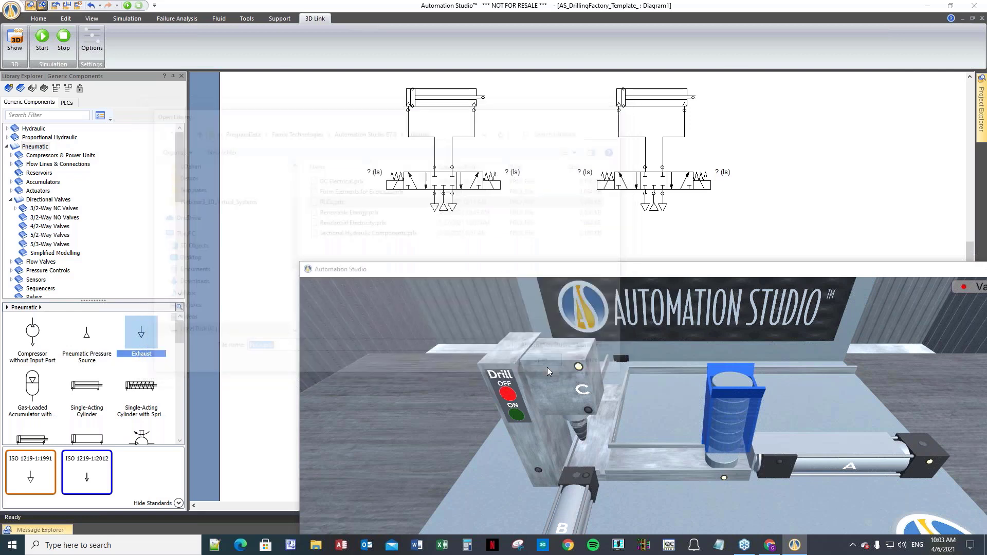
left_click(20, 89)
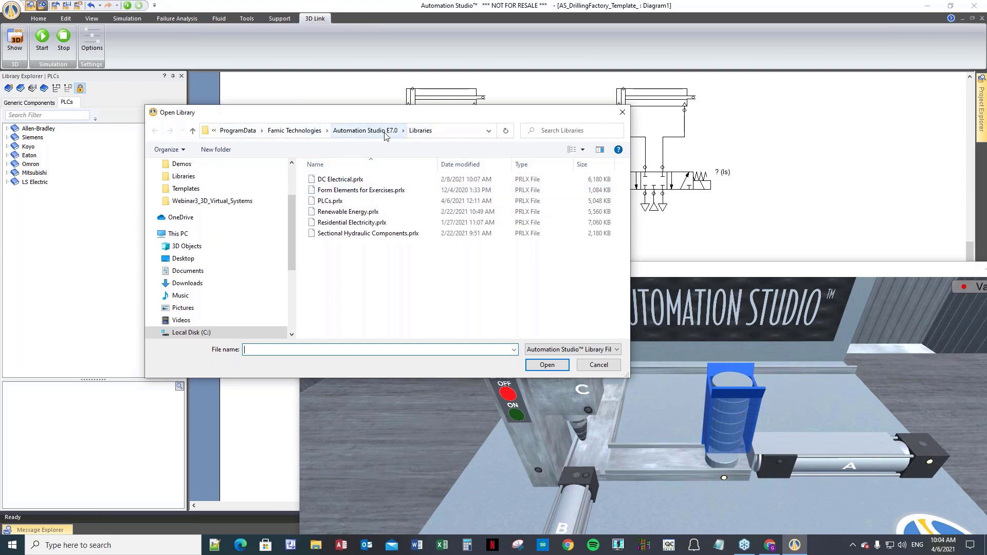
left_click(323, 203)
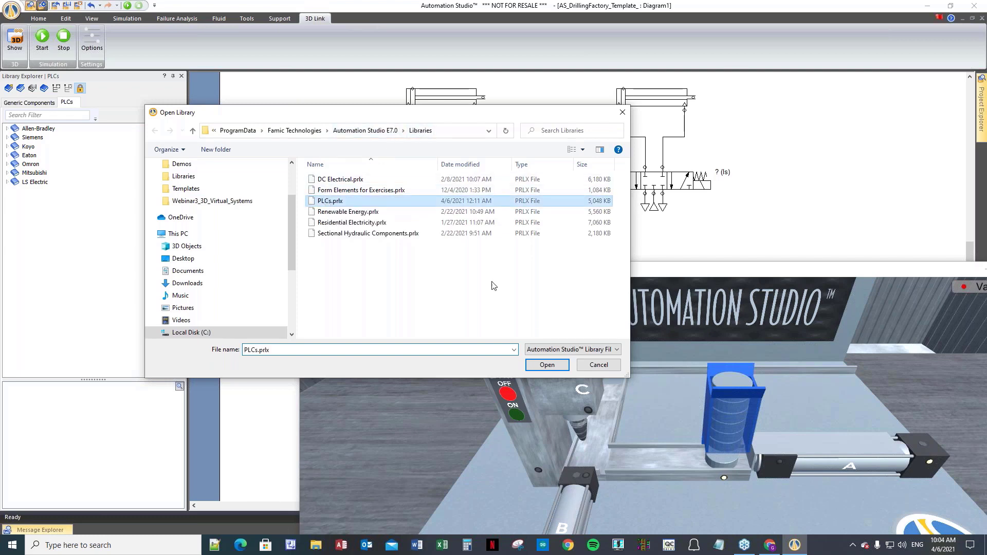
left_click(546, 365)
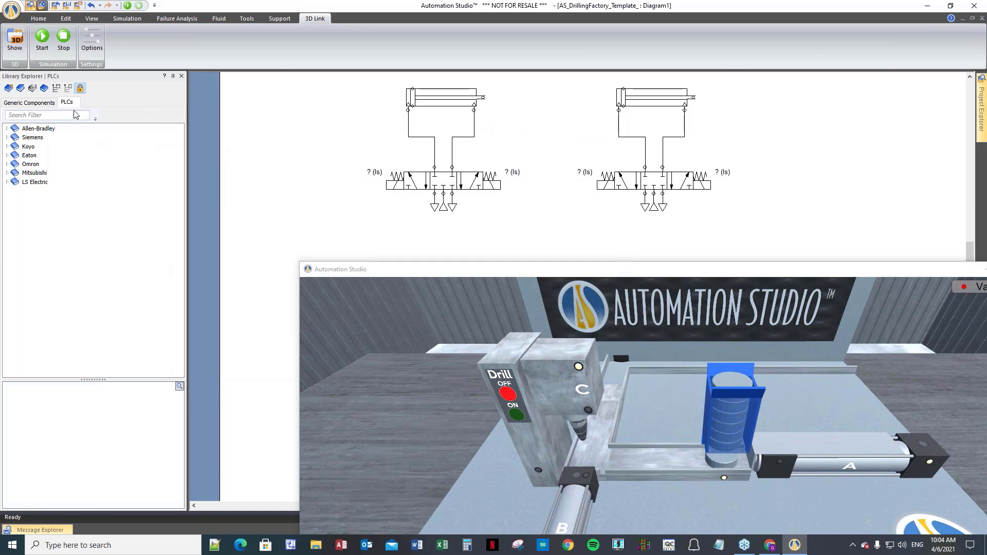
- Insert the Allen-Bradley AB_Micrologix_1000_EH_PLC_V2.0 for standard diagrams into the diagram, centred below the two pneumatic circuits
left_click(7, 129)
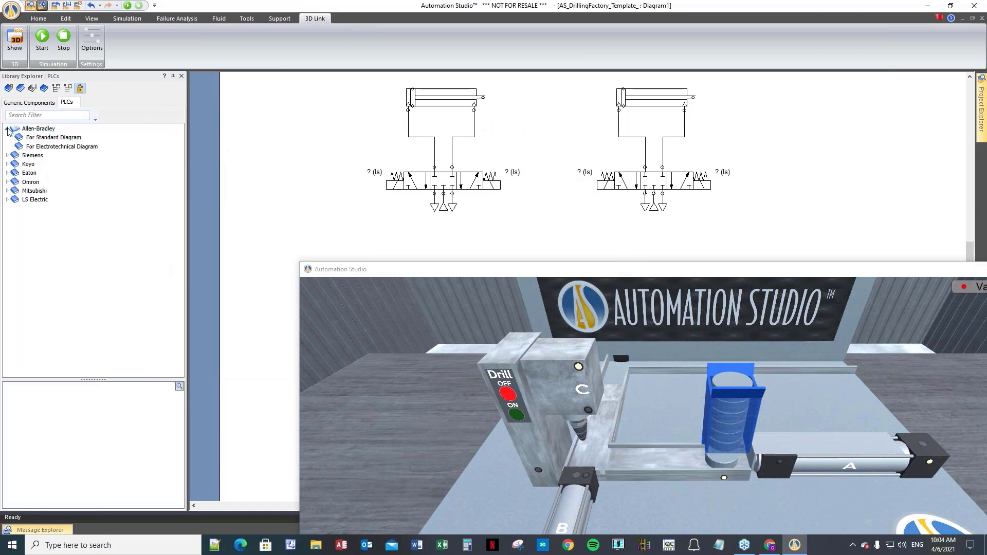
left_click(51, 138)
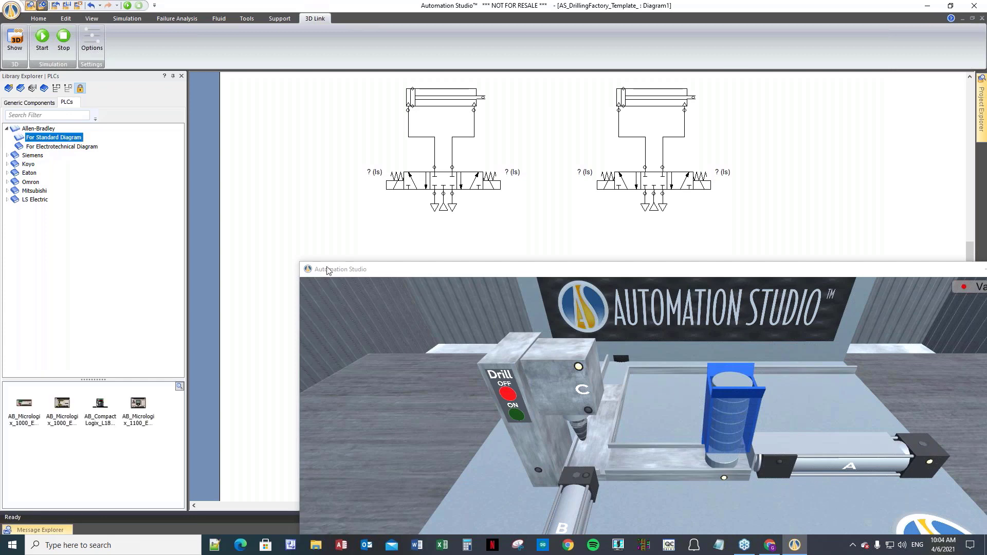
left_click_drag(501, 271, 561, 401)
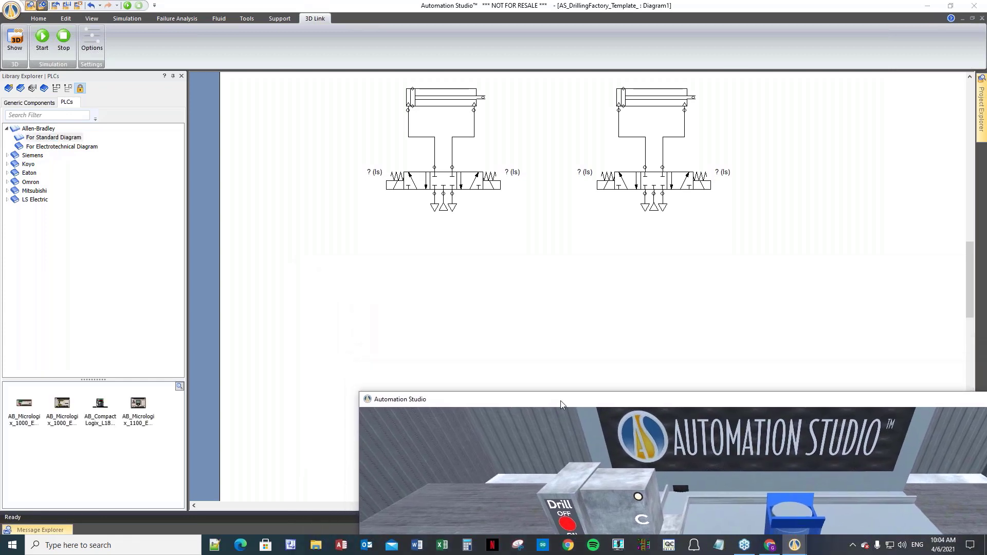
left_click(62, 404)
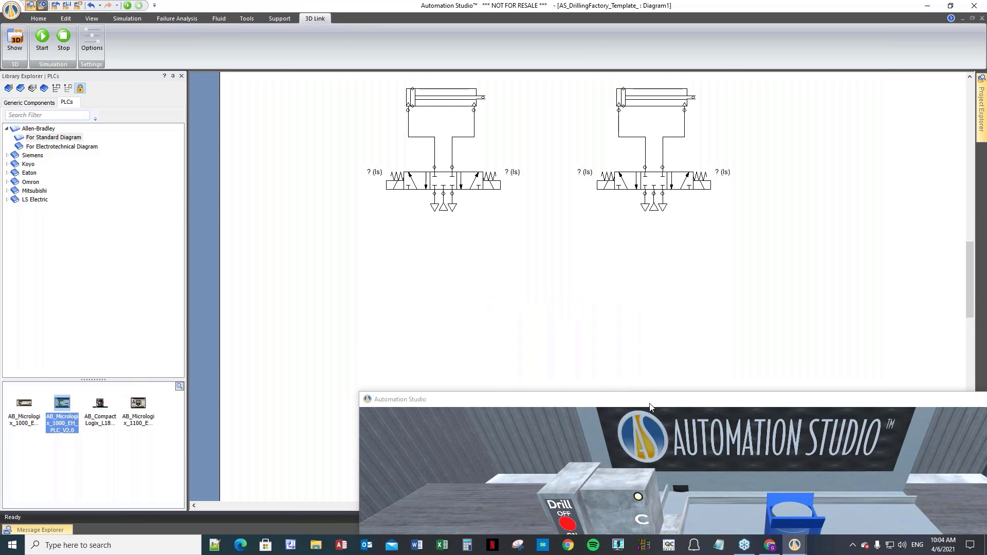
left_click_drag(650, 407, 711, 467)
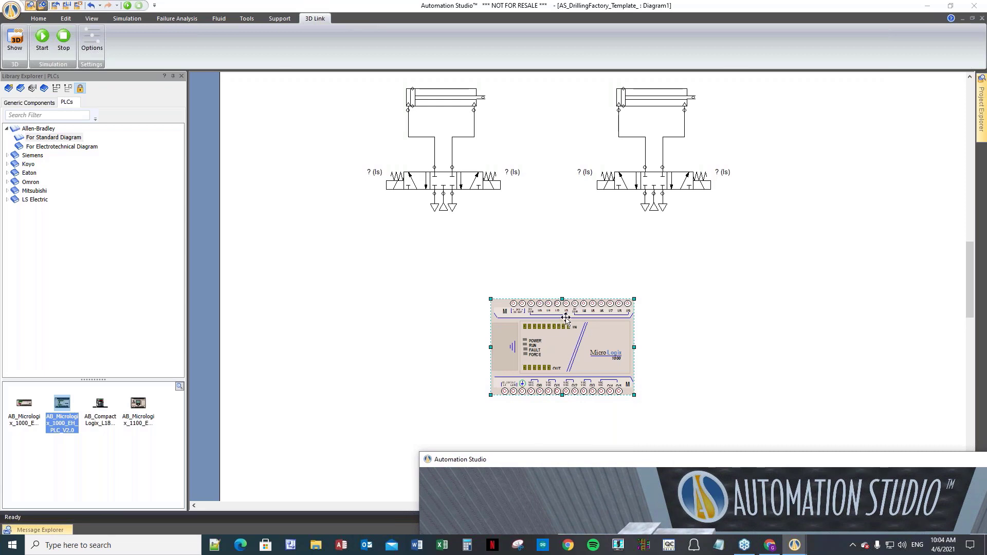
left_click_drag(628, 465, 574, 455)
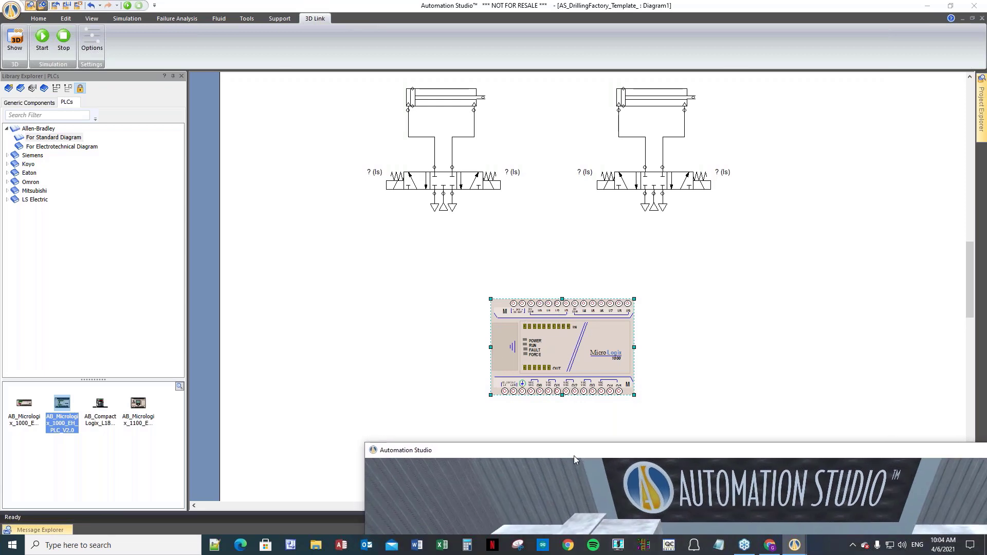
- Return to the Generic Components library and examine the operator buttons on the 3D drilling machine
left_click(16, 105)
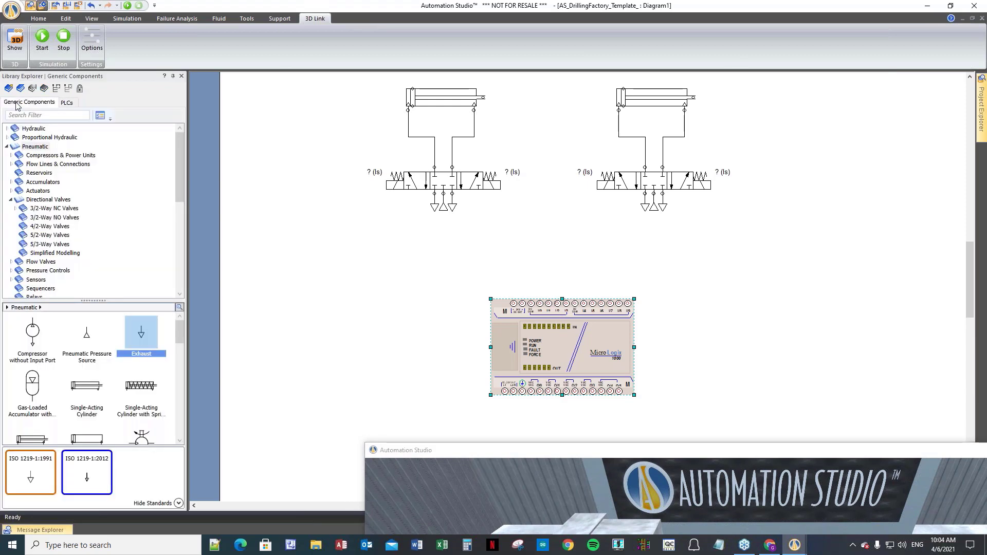
left_click_drag(592, 453, 293, 126)
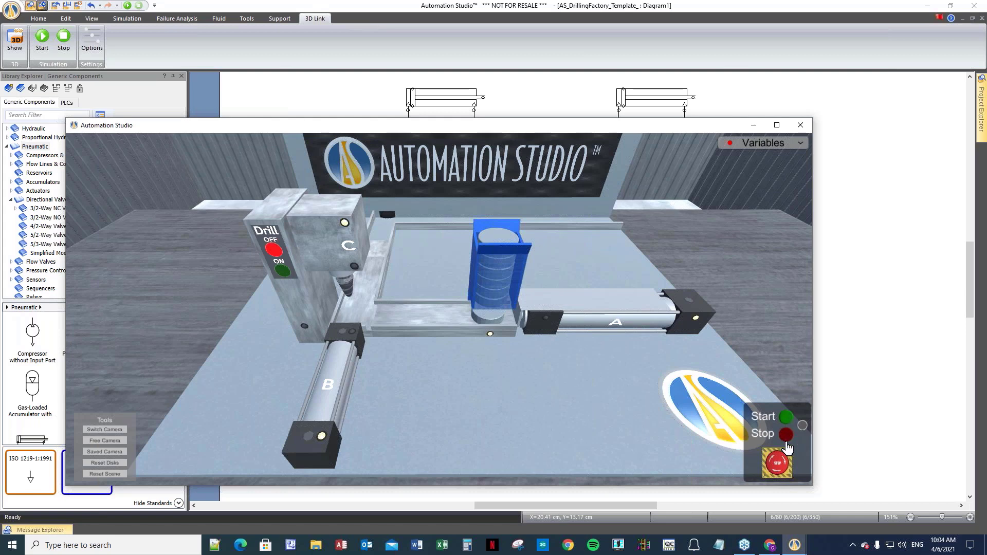
left_click_drag(313, 128, 531, 371)
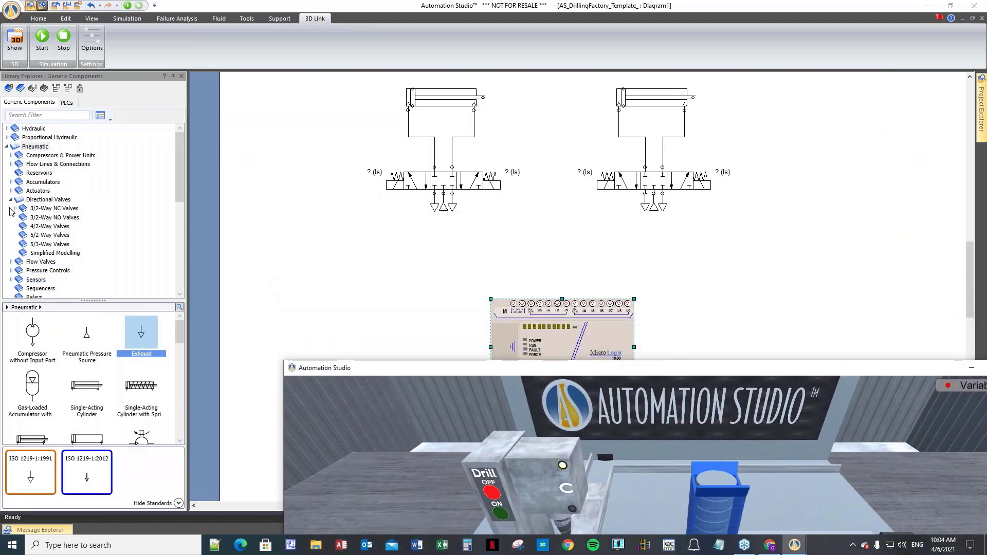
- Place a normally open Push-Button Auxil Contact from the Electrical Control (JIC Standard) contacts on the diagram, below and left of the first pneumatic circuit
left_click(6, 148)
left_click(6, 148)
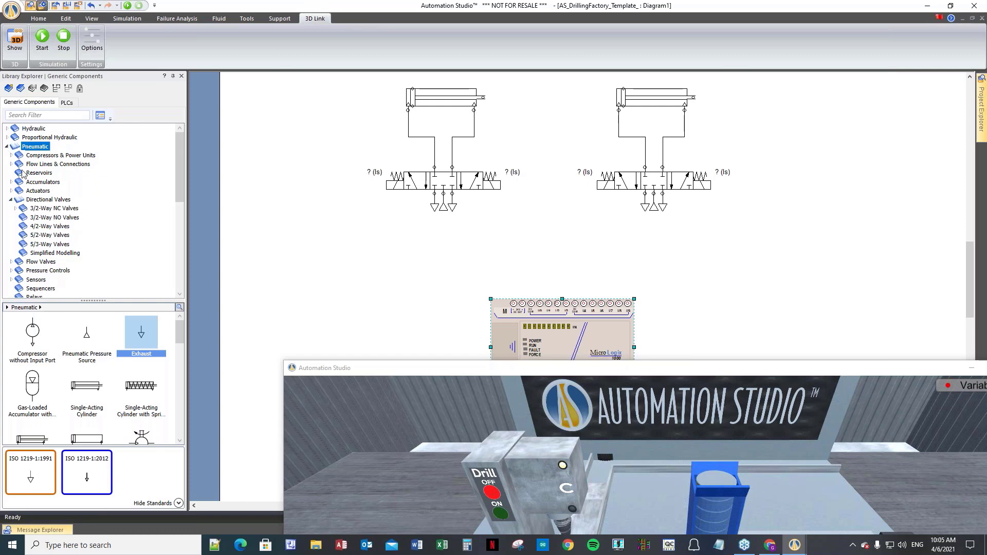
left_click(6, 146)
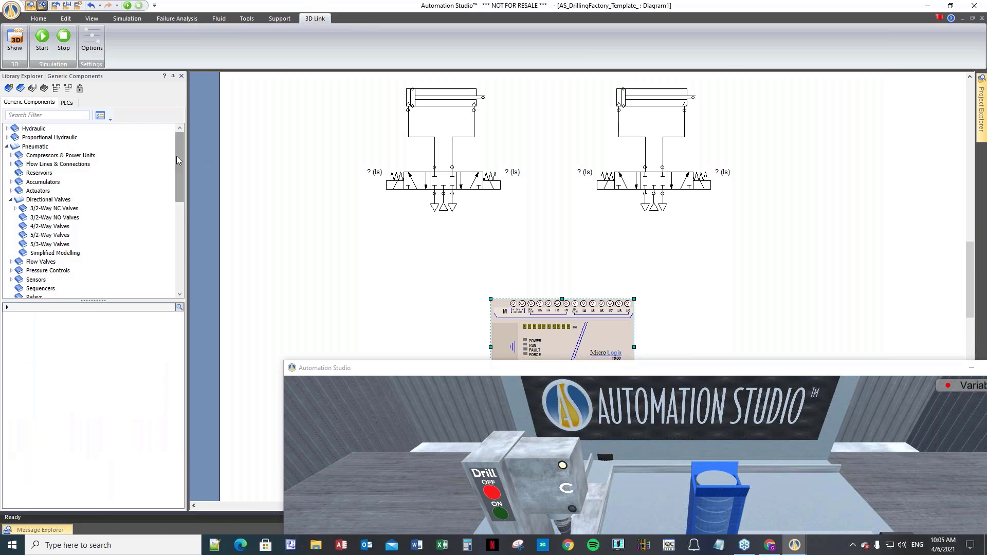
left_click_drag(177, 155, 186, 232)
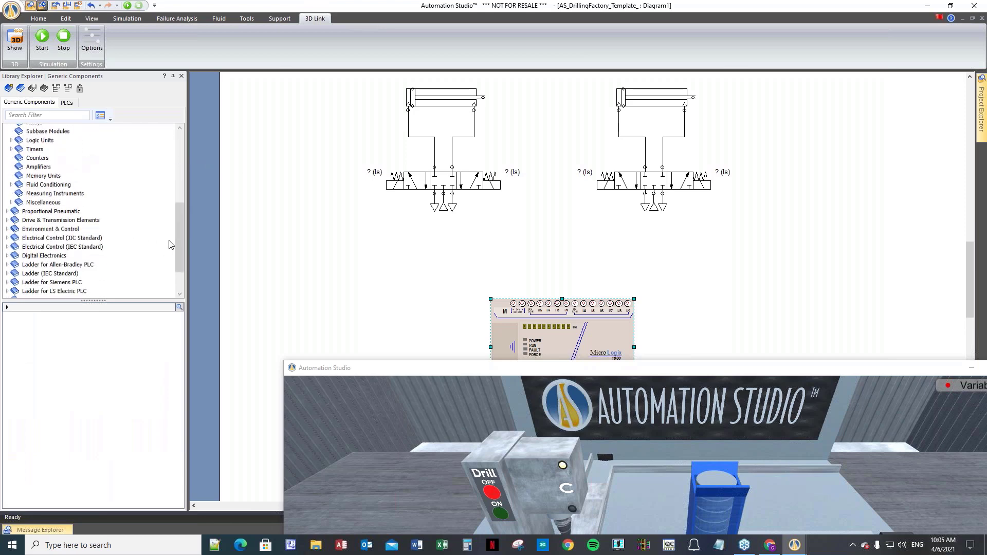
left_click(51, 238)
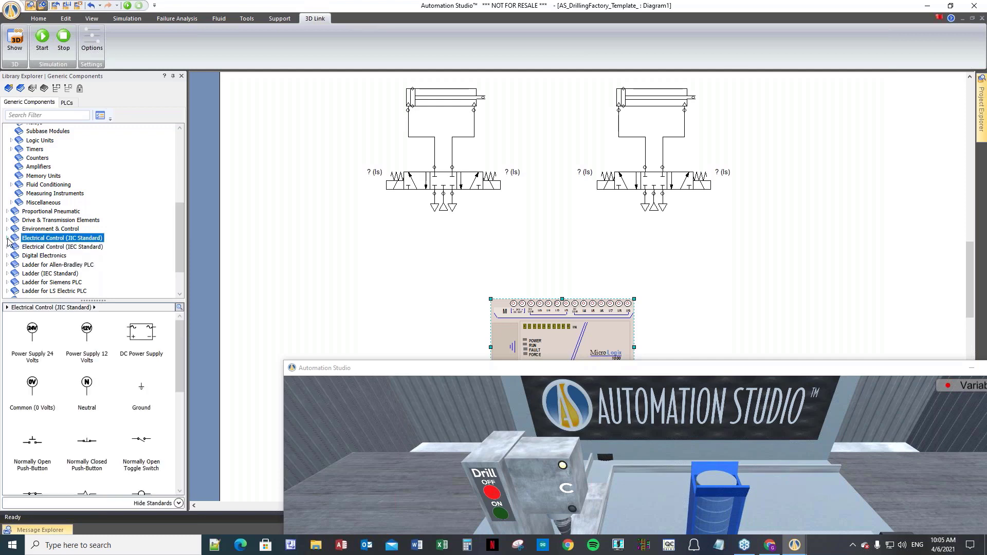
left_click(7, 239)
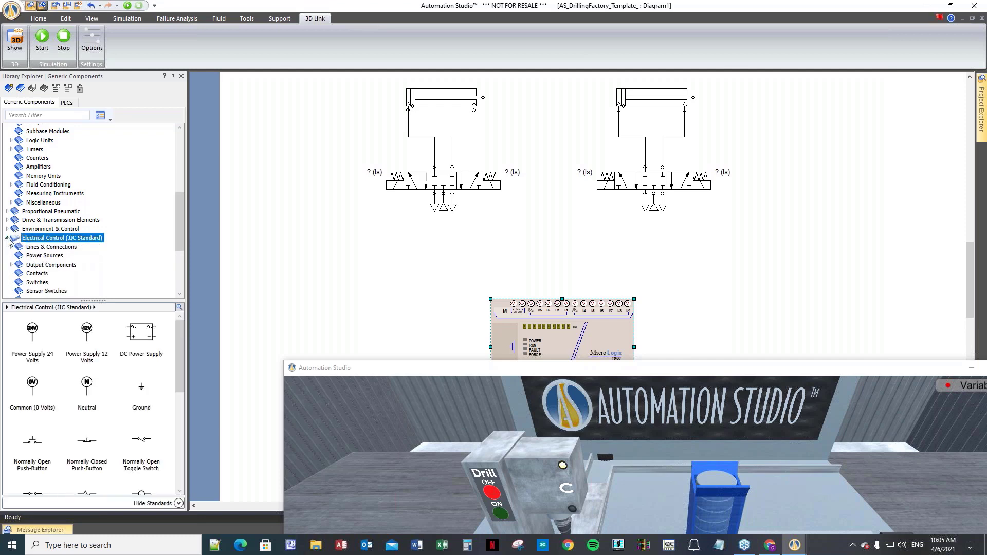
left_click_drag(183, 221, 182, 255)
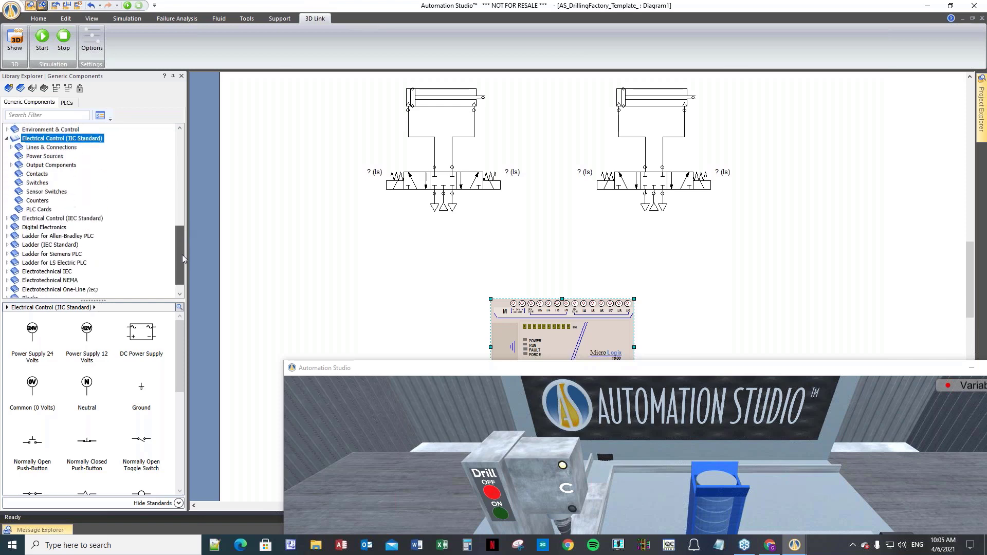
left_click(37, 177)
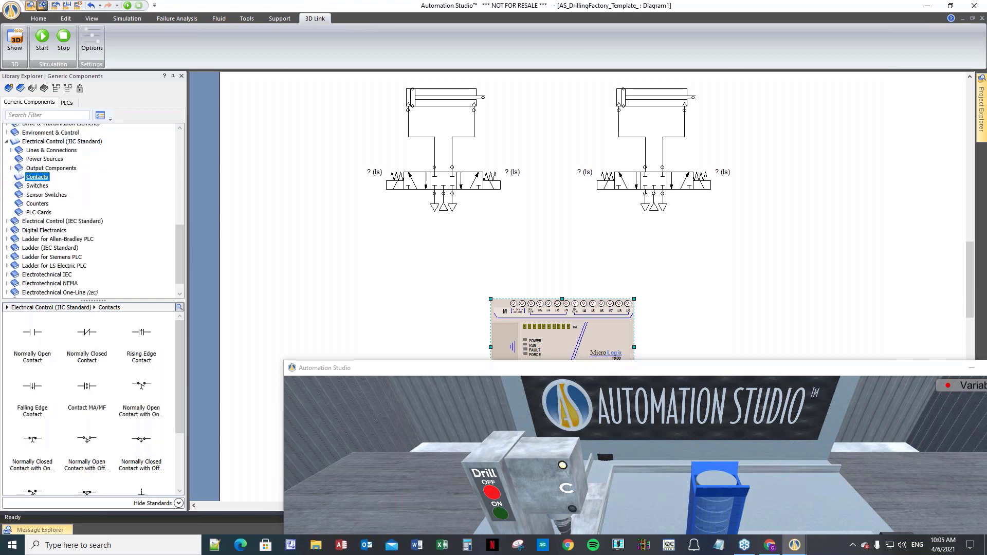
left_click_drag(182, 335, 187, 447)
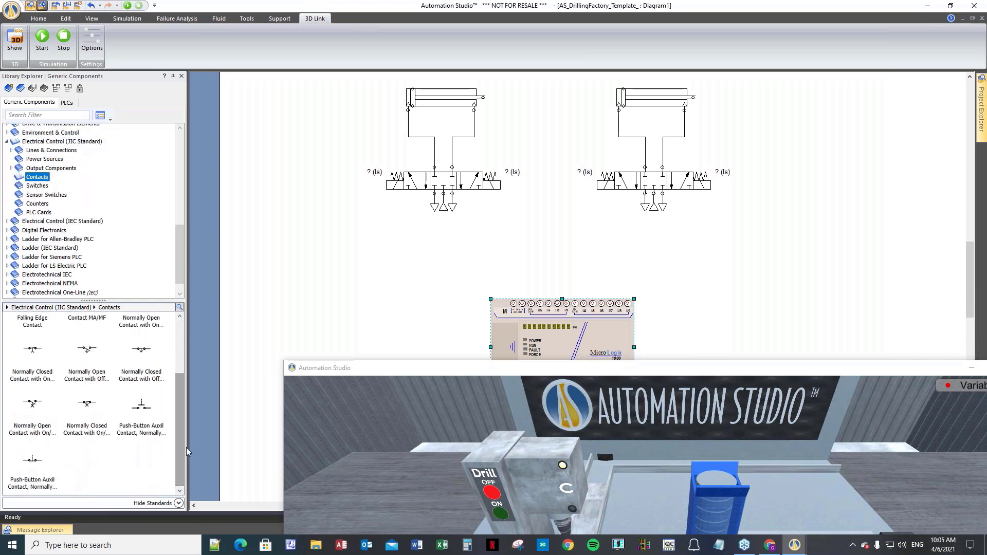
left_click_drag(141, 406, 308, 267)
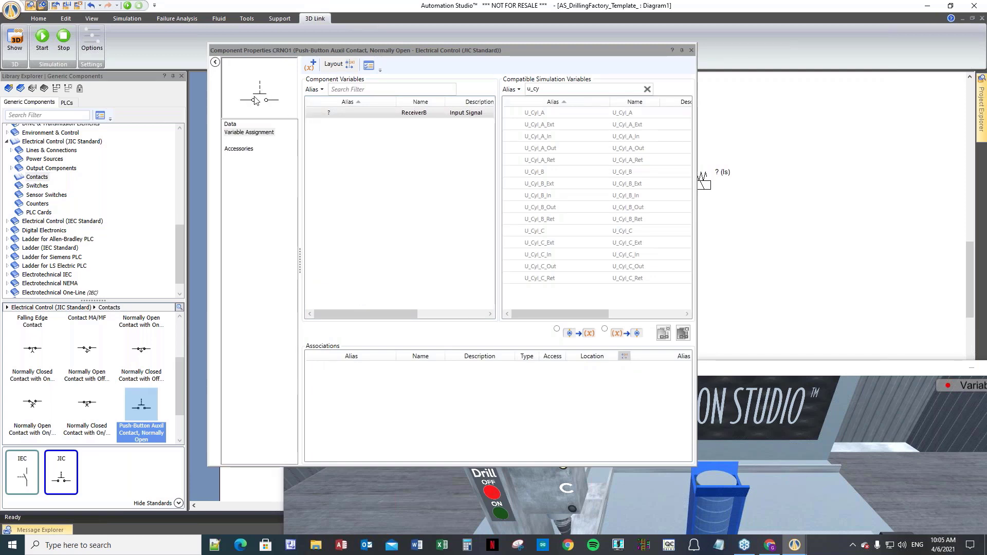
- Filter the compatible simulation variables by u_s and link U_Start_PB to the push-button contact's input signal
left_click_drag(805, 372, 556, 165)
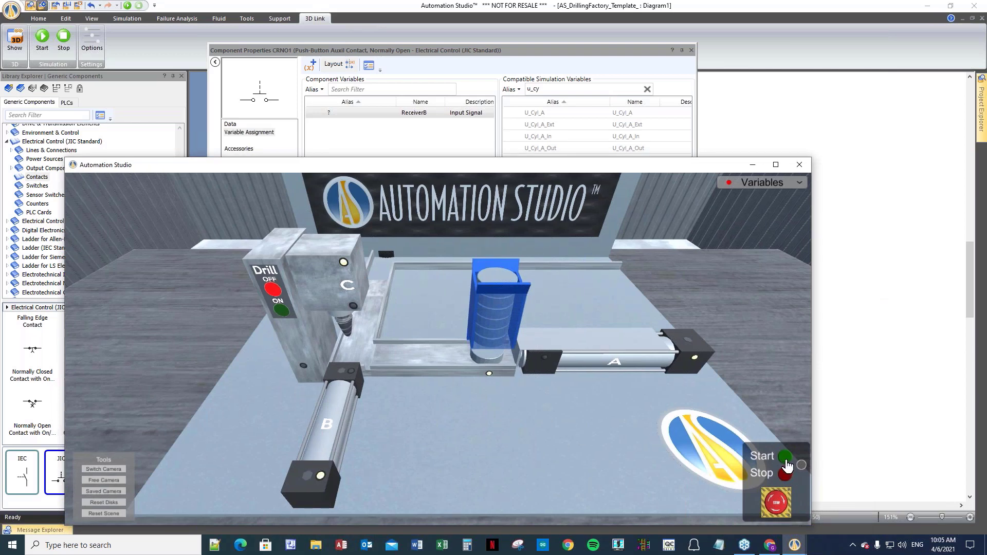
left_click_drag(409, 167, 474, 337)
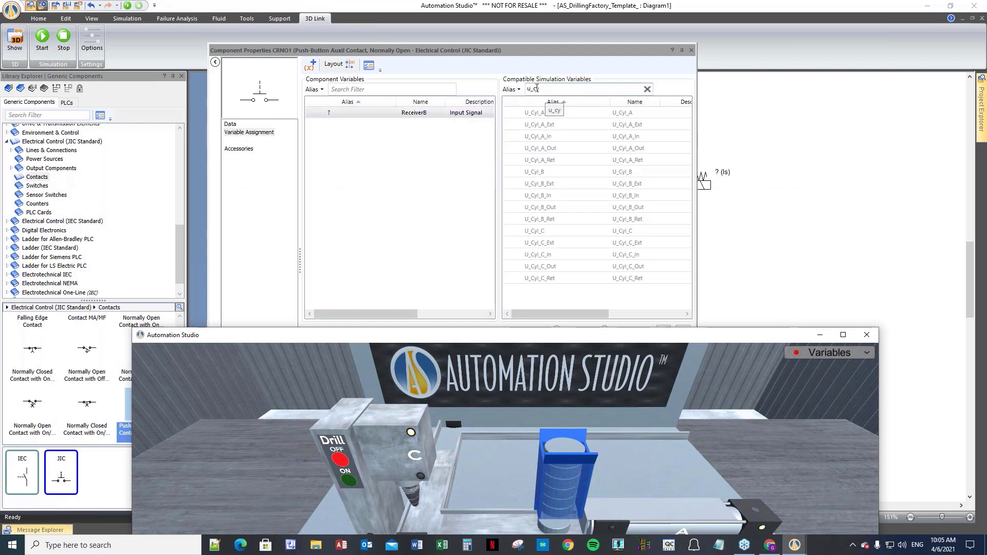
left_click_drag(535, 89, 551, 89)
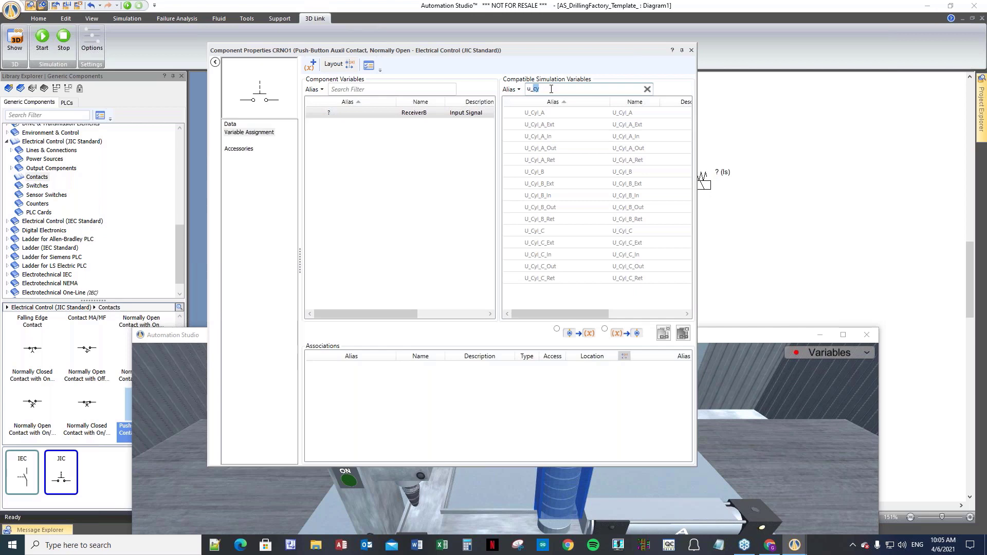
type("s")
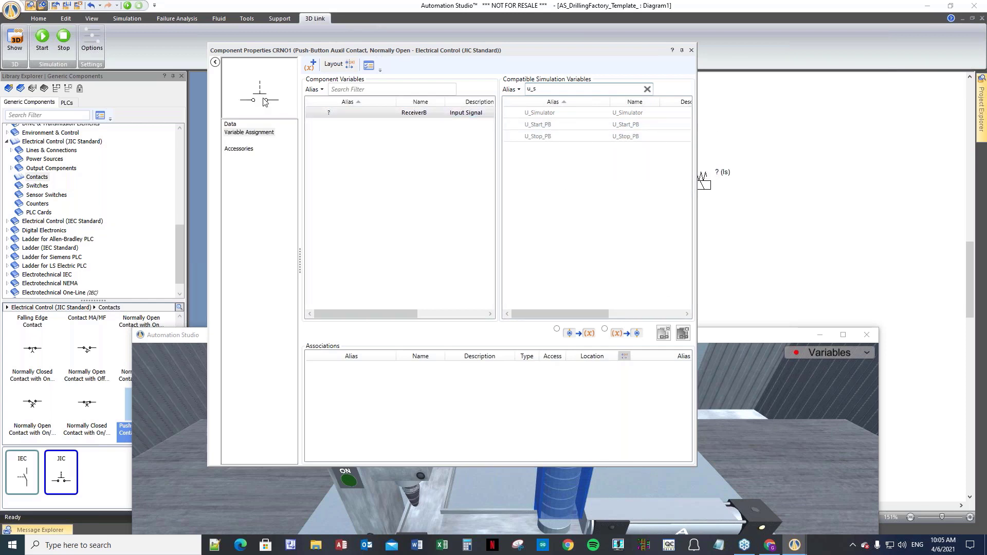
left_click(552, 126)
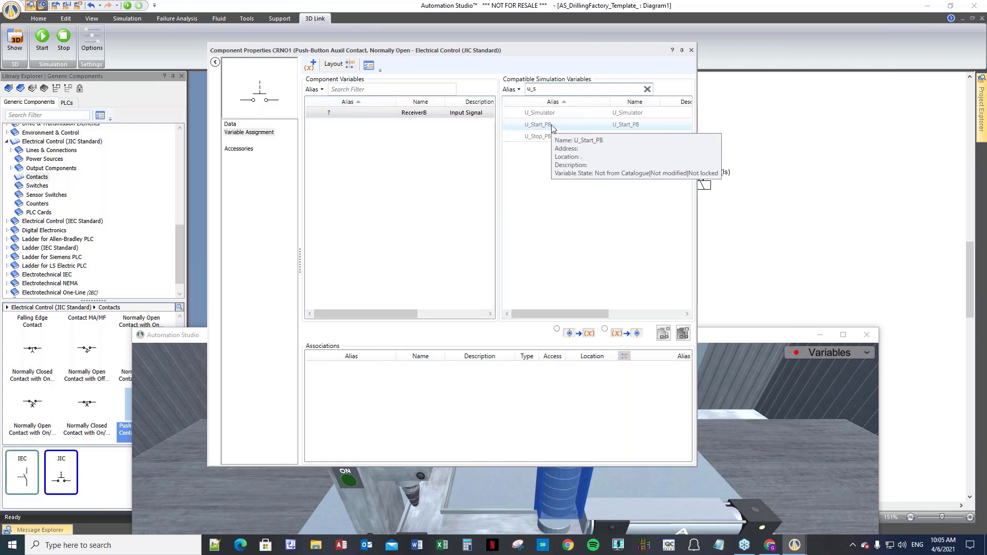
double_click(552, 126)
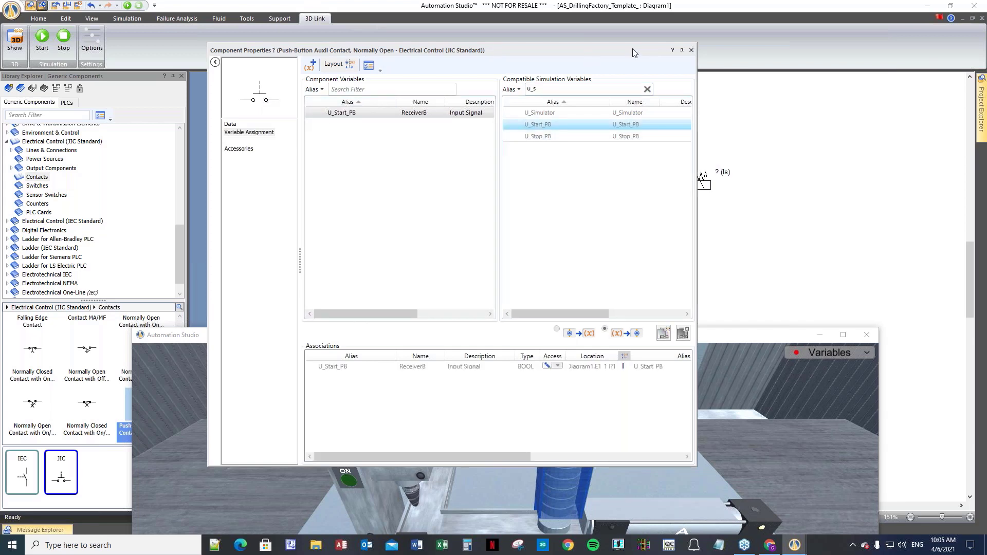
left_click(692, 50)
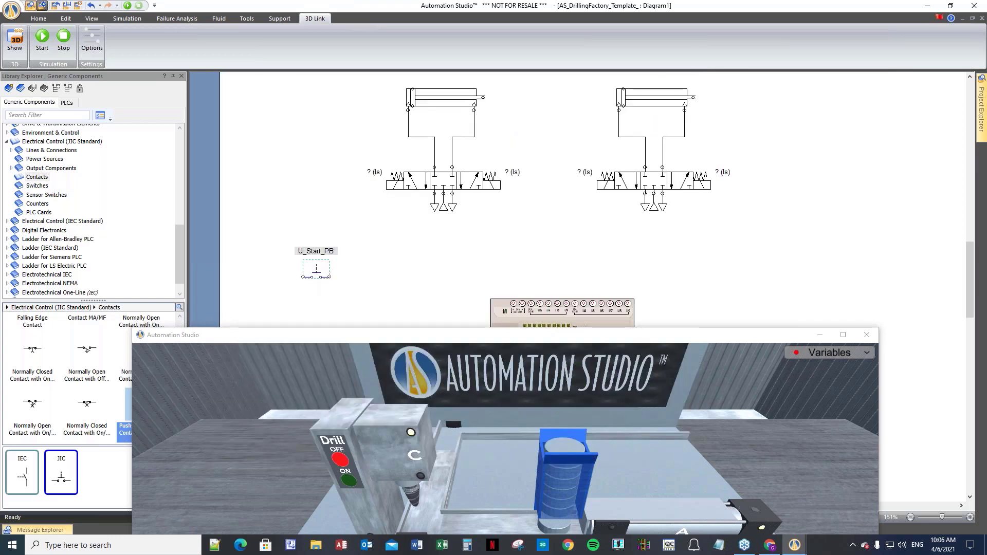
- Simulate the project to test the U_Start_PB contact with the 3D machine's Start button, and end the simulation
left_click_drag(378, 320, 263, 291)
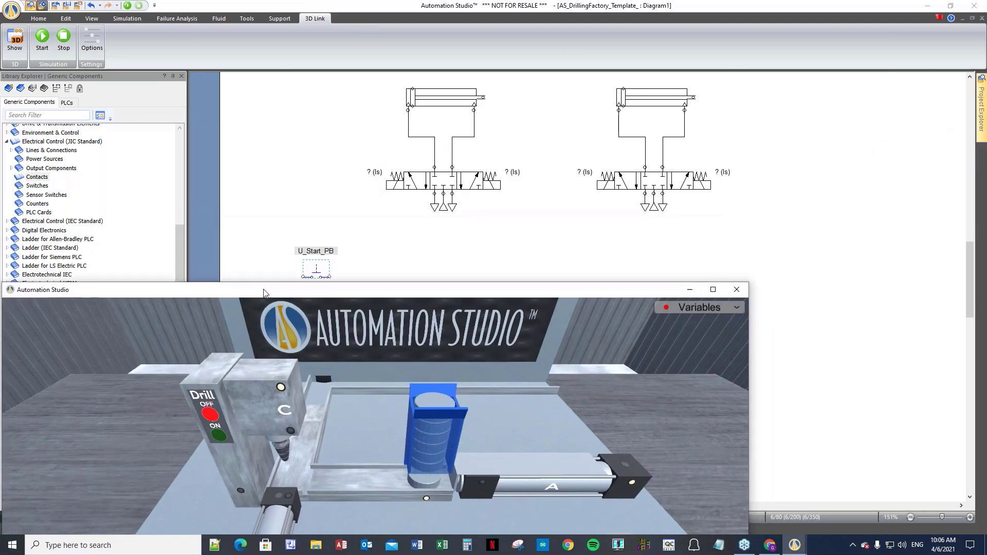
left_click(43, 39)
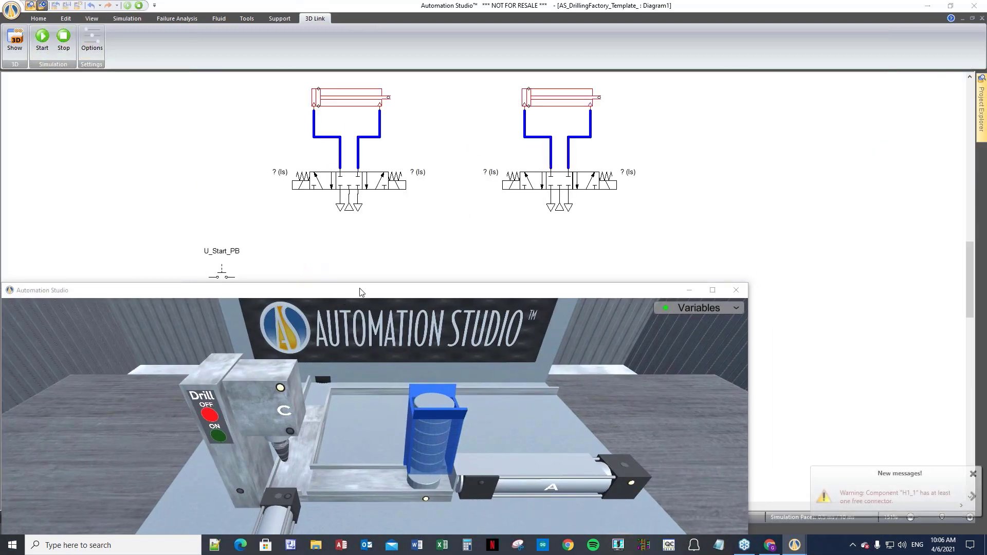
left_click_drag(344, 300, 605, 64)
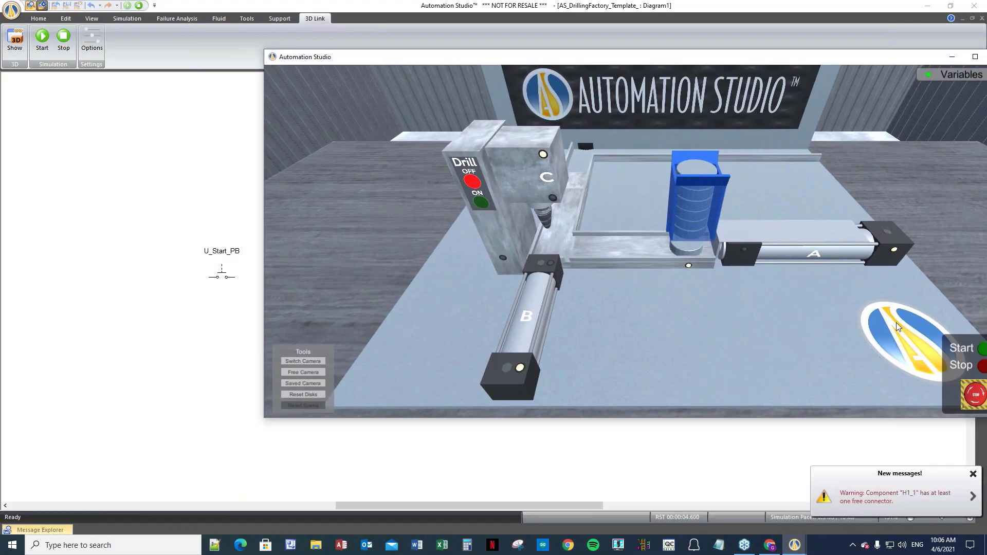
left_click(982, 352)
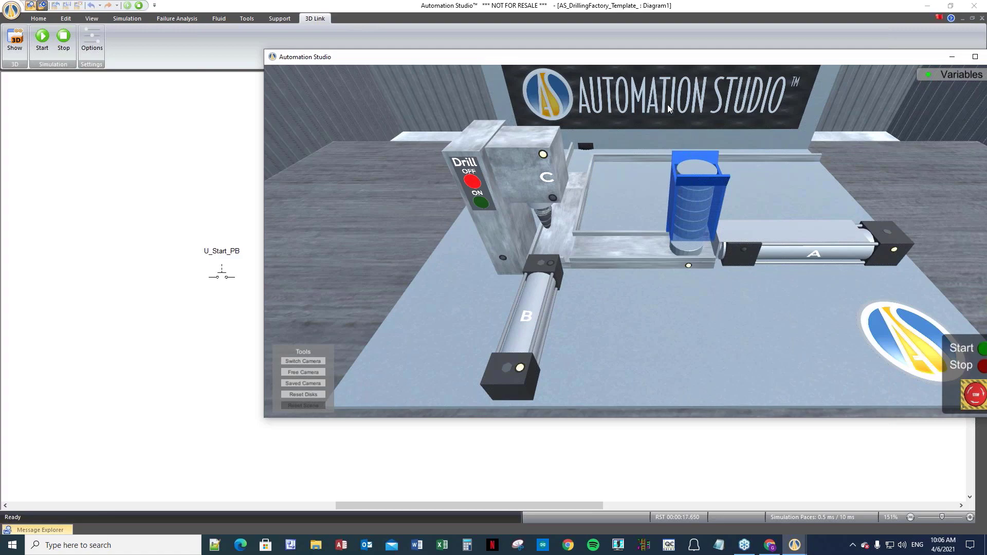
left_click_drag(585, 61, 408, 306)
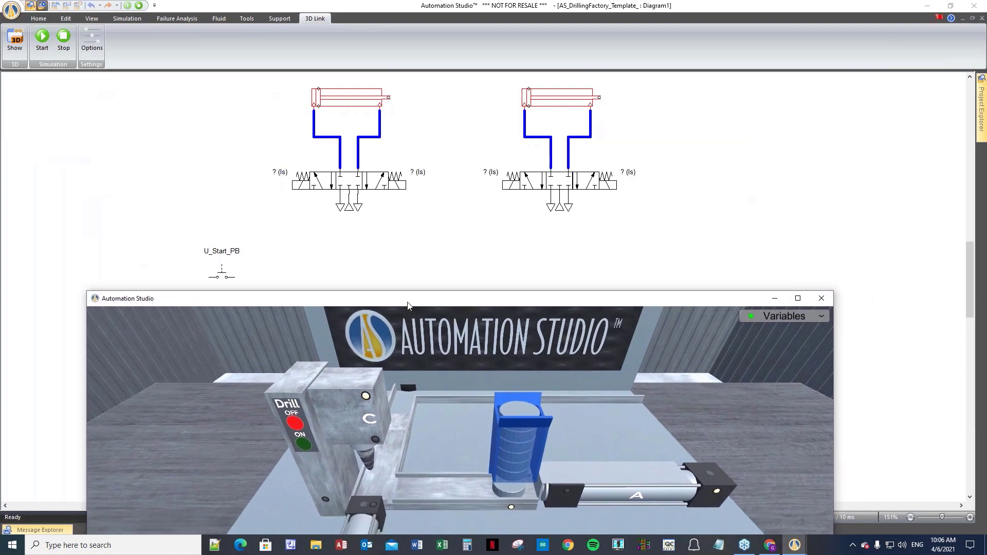
left_click(64, 39)
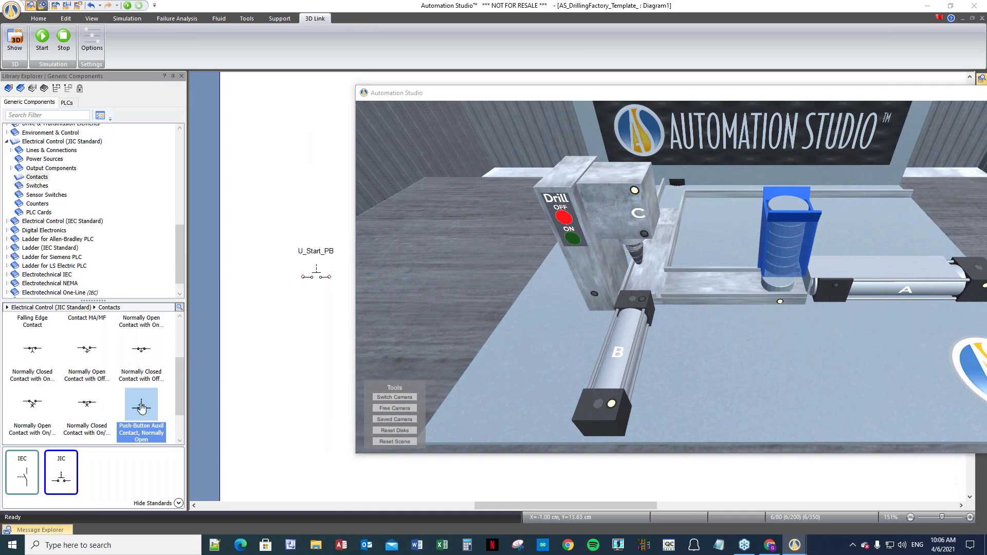
- Place a second normally open Push-Button Auxil Contact directly below the start contact and link it to U_Stop_PB
left_click_drag(141, 405, 304, 309)
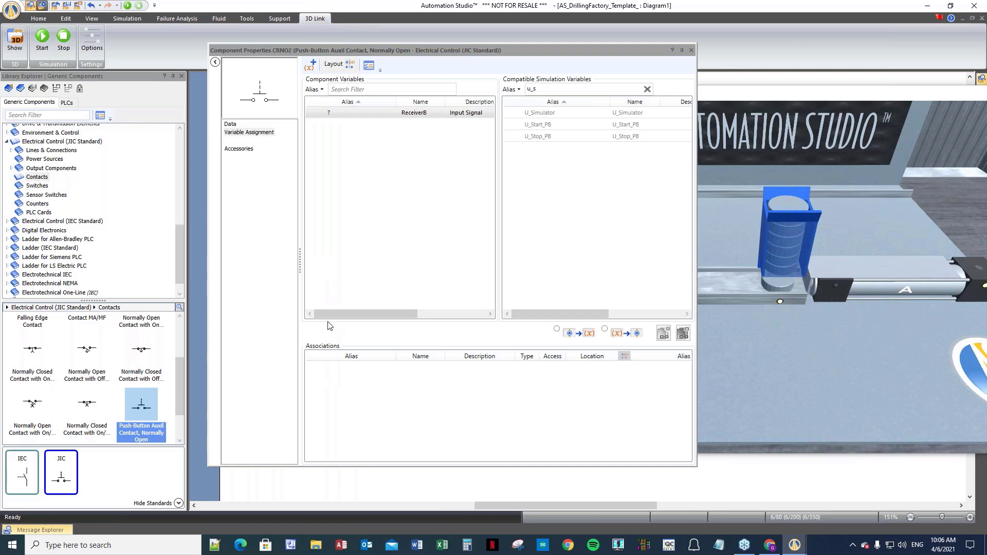
double_click(627, 137)
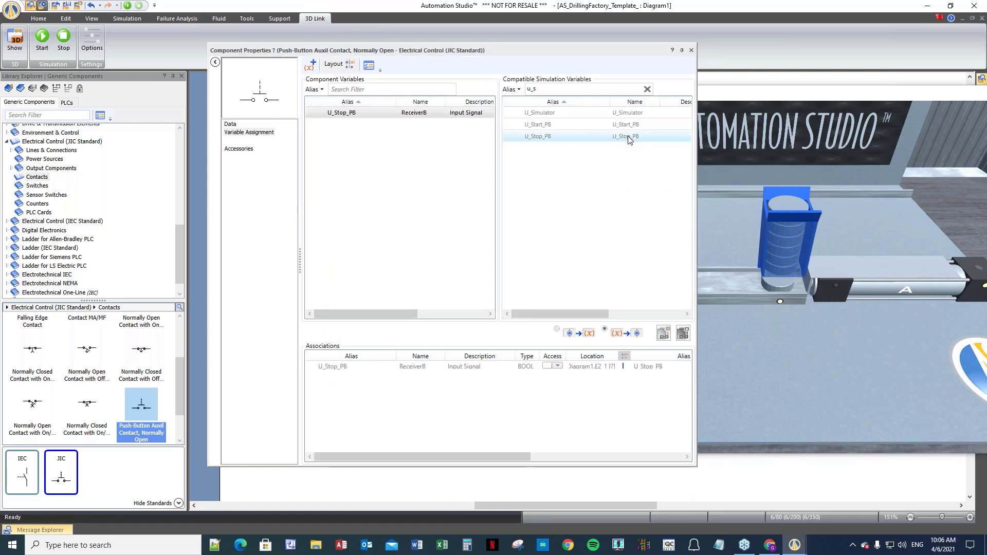
left_click(691, 50)
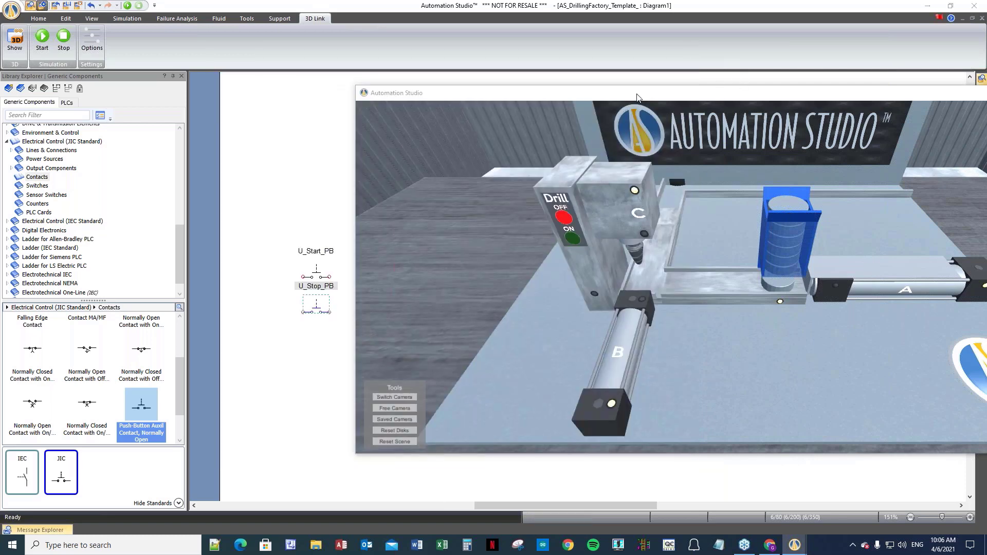
left_click_drag(721, 94, 523, 93)
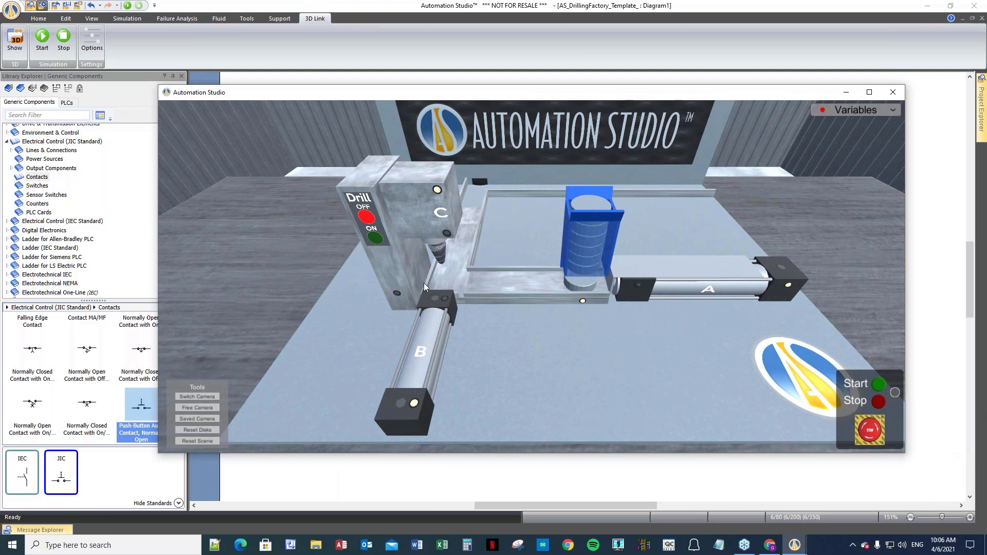
- Uncover the diagram's contacts by moving the 3D window aside and place a Normally Open Contact directly below the U_Stop_PB contact
mouse_move(582, 301)
mouse_move(395, 291)
left_click(132, 345)
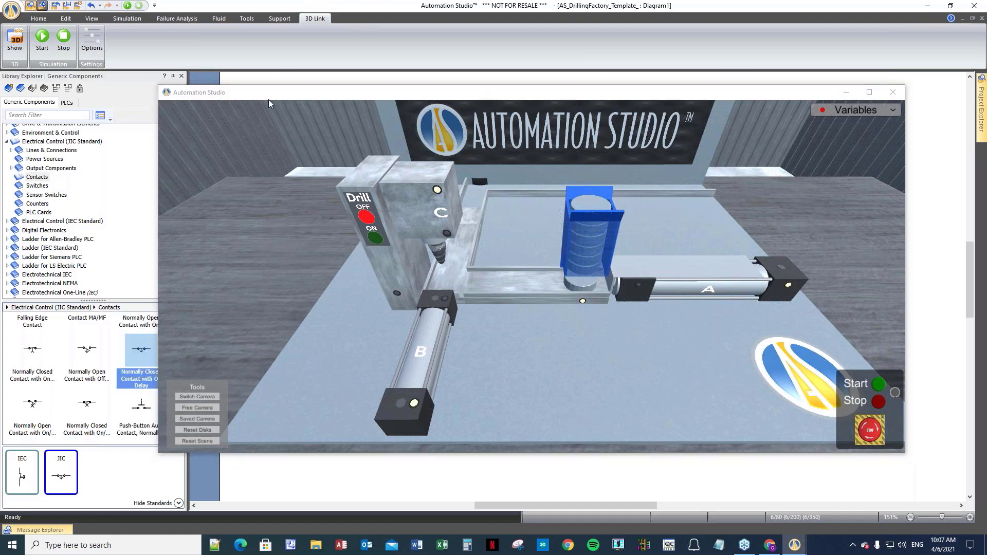
left_click_drag(273, 97, 409, 90)
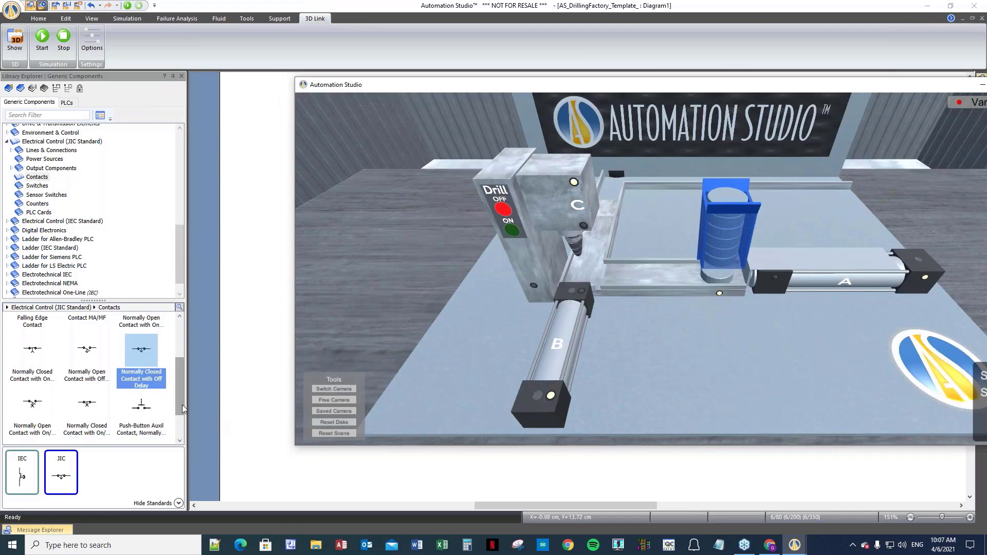
left_click_drag(181, 406, 175, 362)
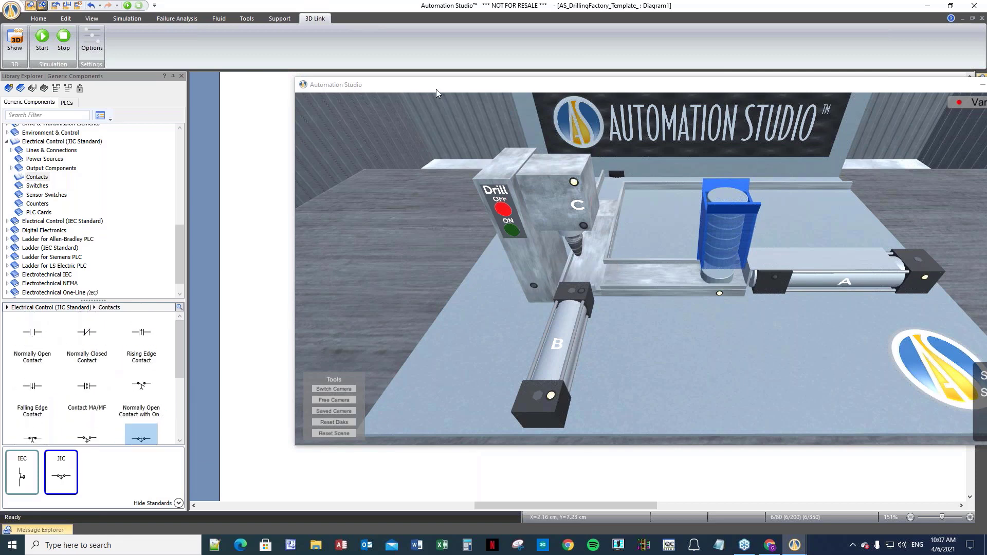
left_click_drag(436, 93, 557, 113)
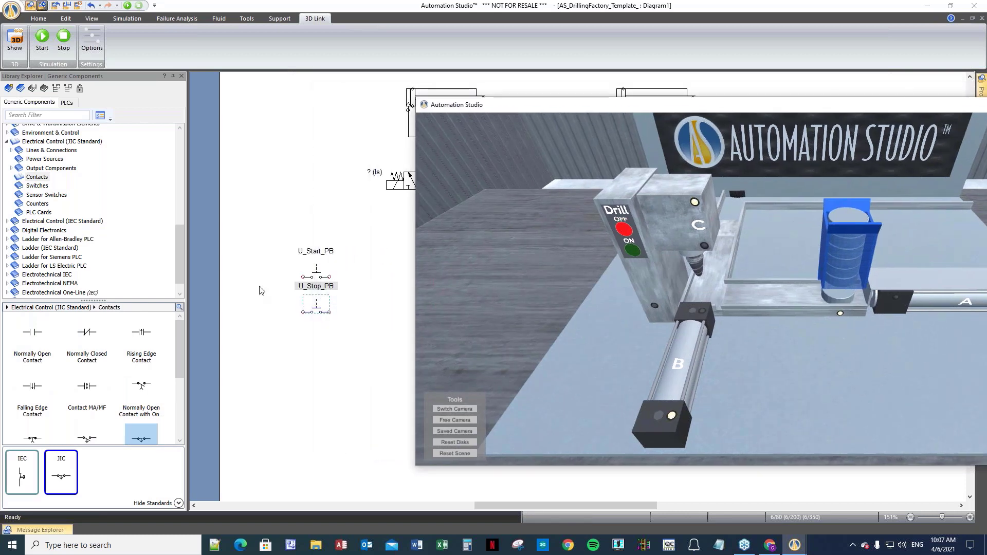
left_click(30, 336)
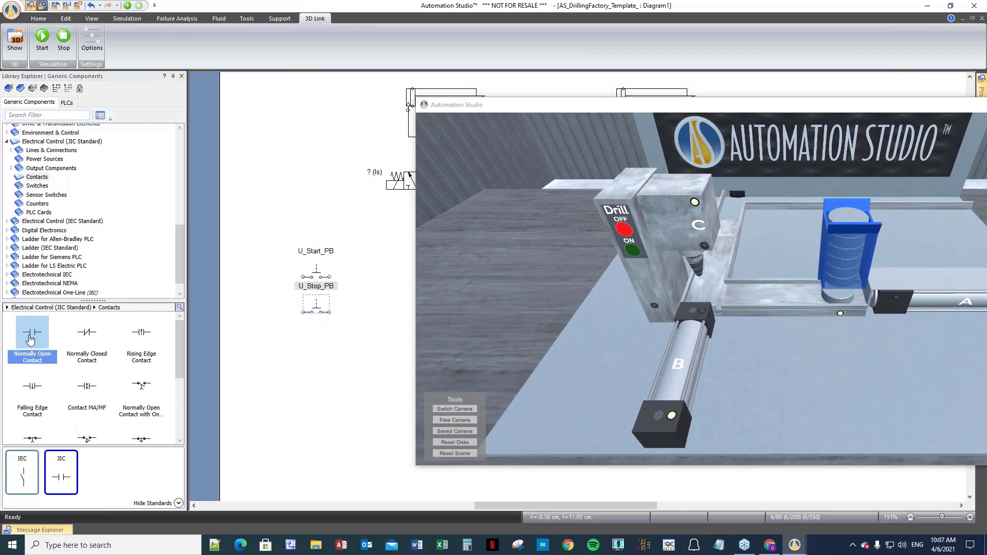
left_click_drag(31, 335, 318, 339)
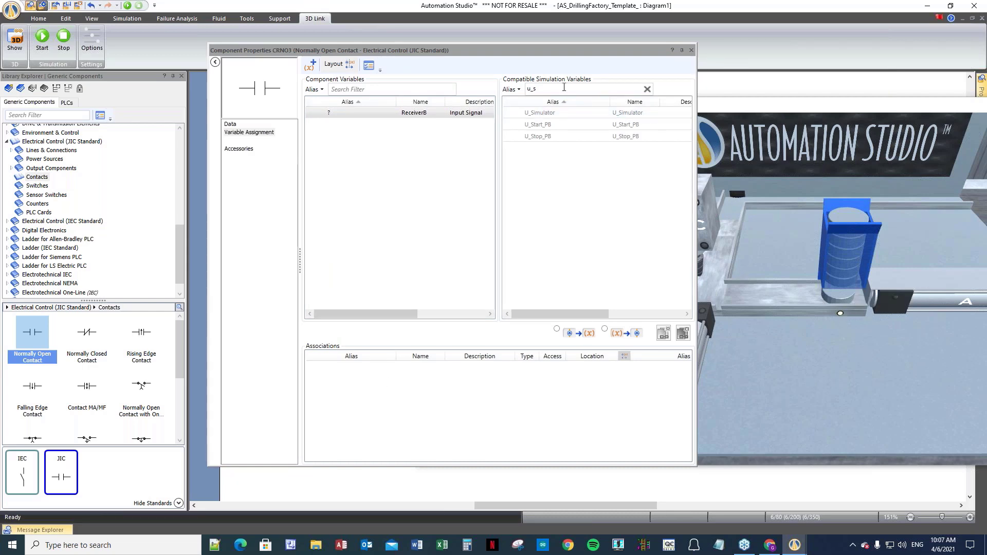
- Filter the compatible simulation variables by u_b and link U_Block_In_Place to the new contact's input signal
left_click_drag(534, 89, 542, 90)
type("b")
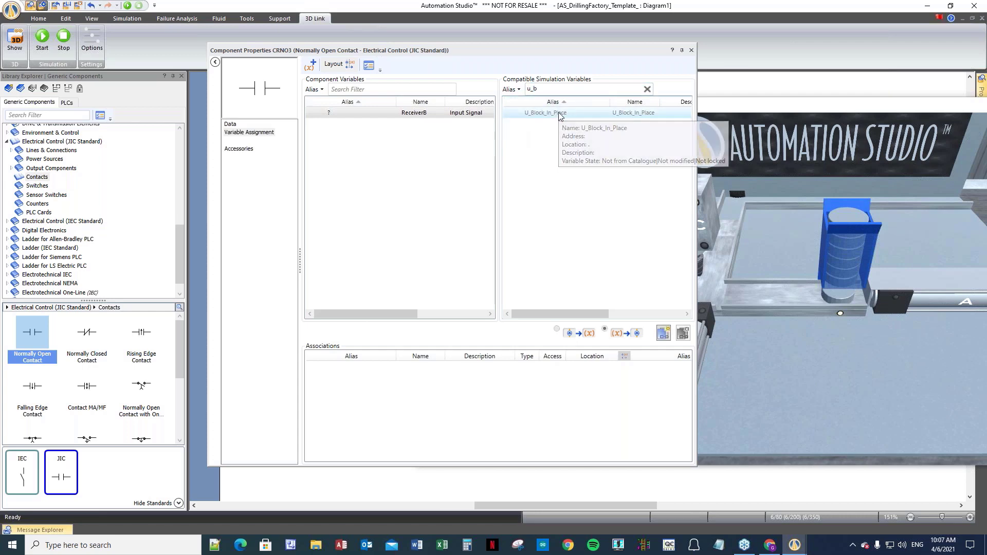
double_click(560, 114)
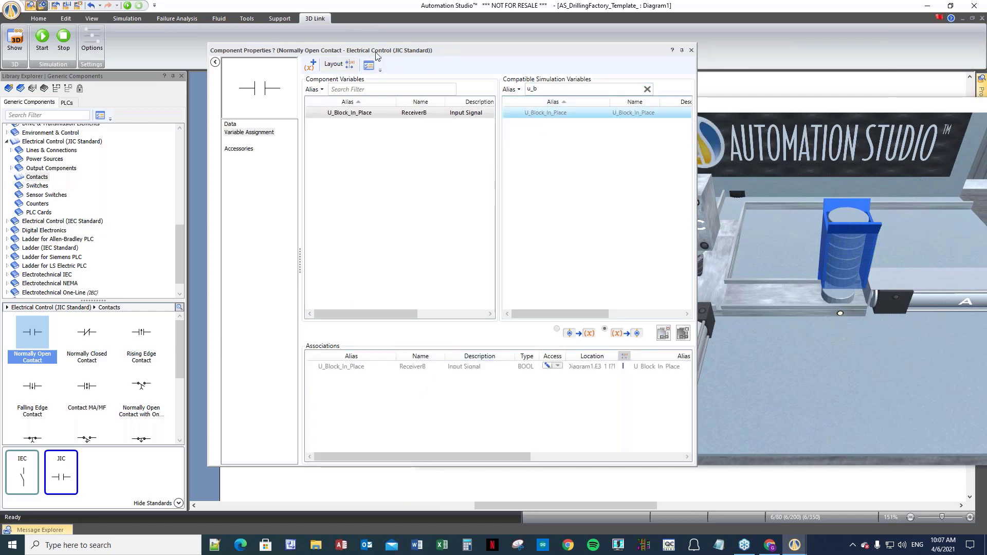
left_click_drag(523, 65, 716, 156)
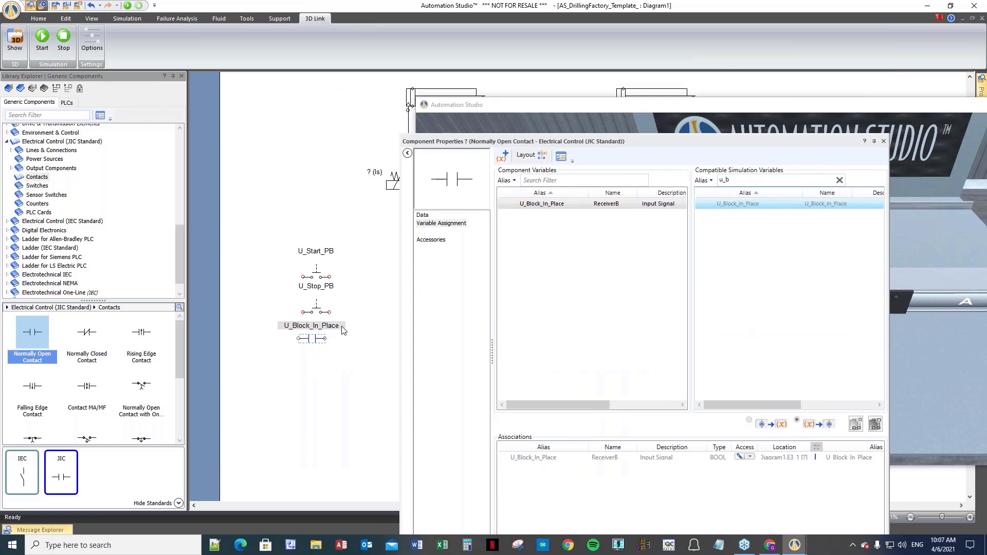
- Place another Normally Open Contact below U_Block_In_Place, filter the compatible variables by u_r and link it to U_Ready_To_Drill
left_click_drag(29, 335, 317, 366)
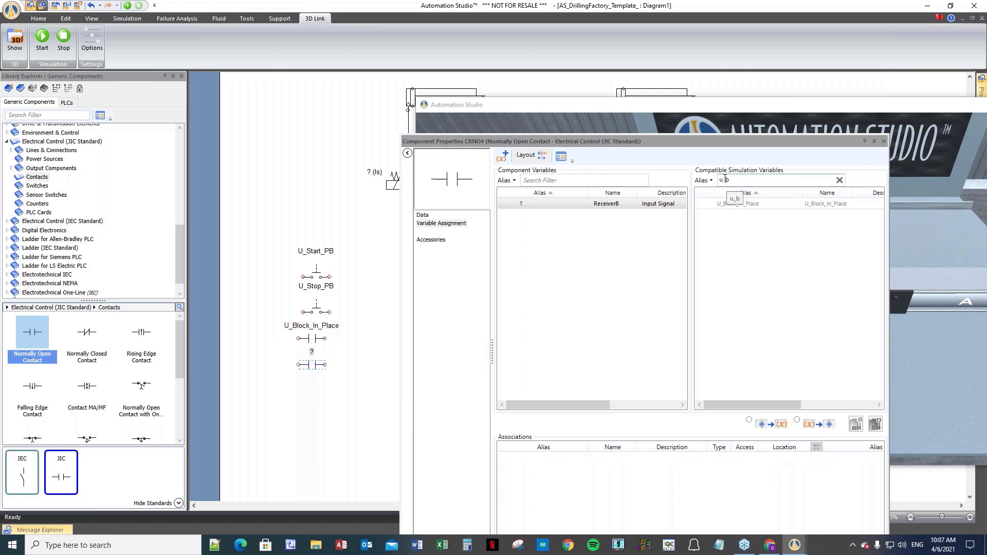
double_click(734, 180)
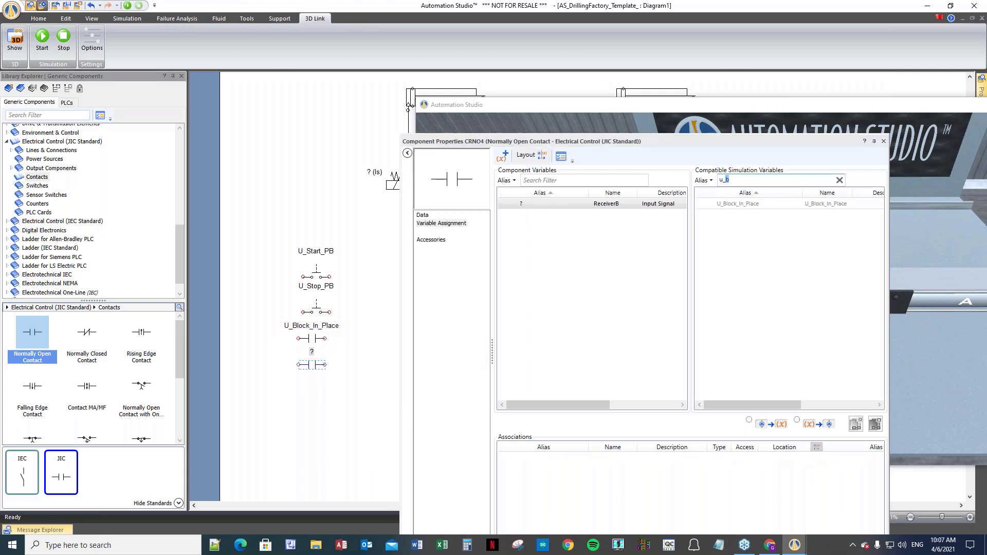
type("r")
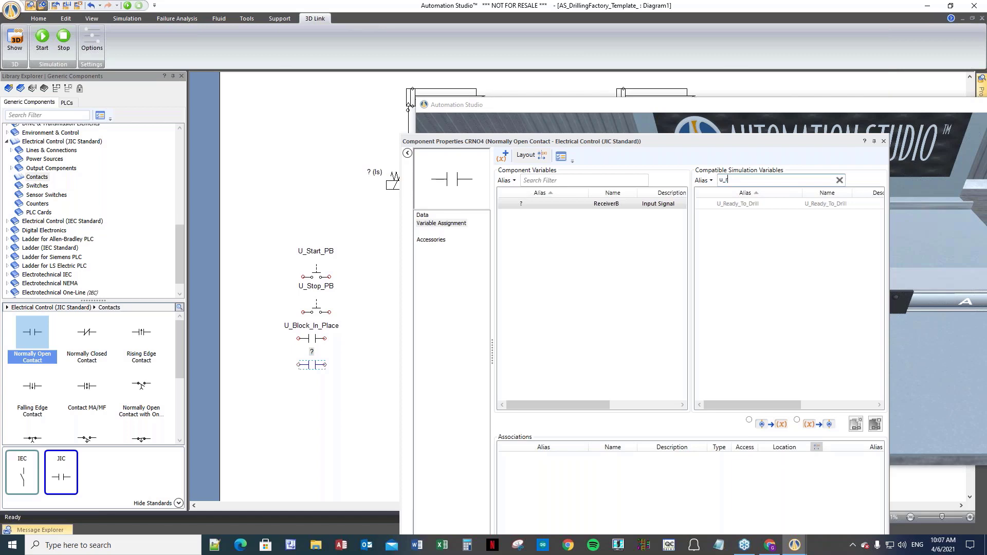
left_click(756, 206)
double_click(756, 204)
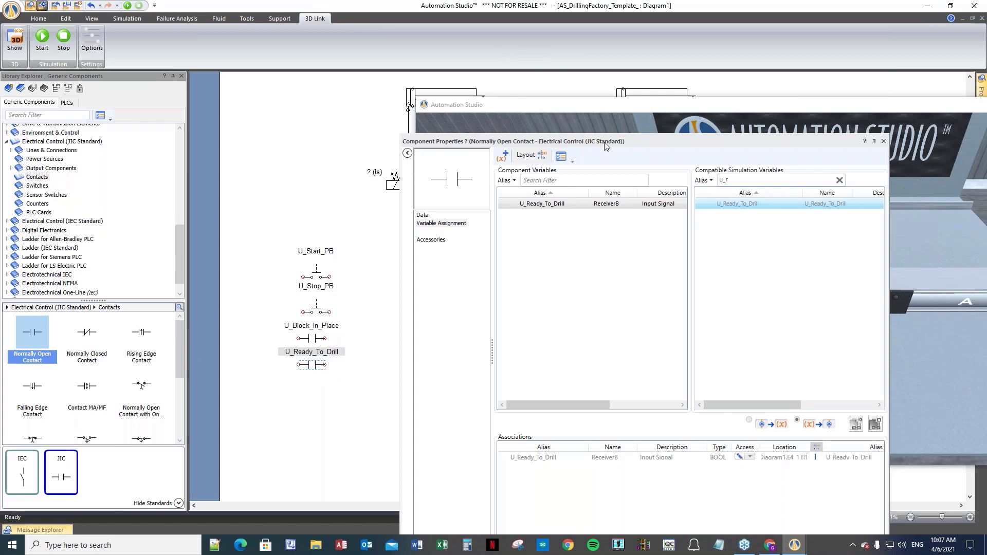
left_click_drag(606, 147, 231, 106)
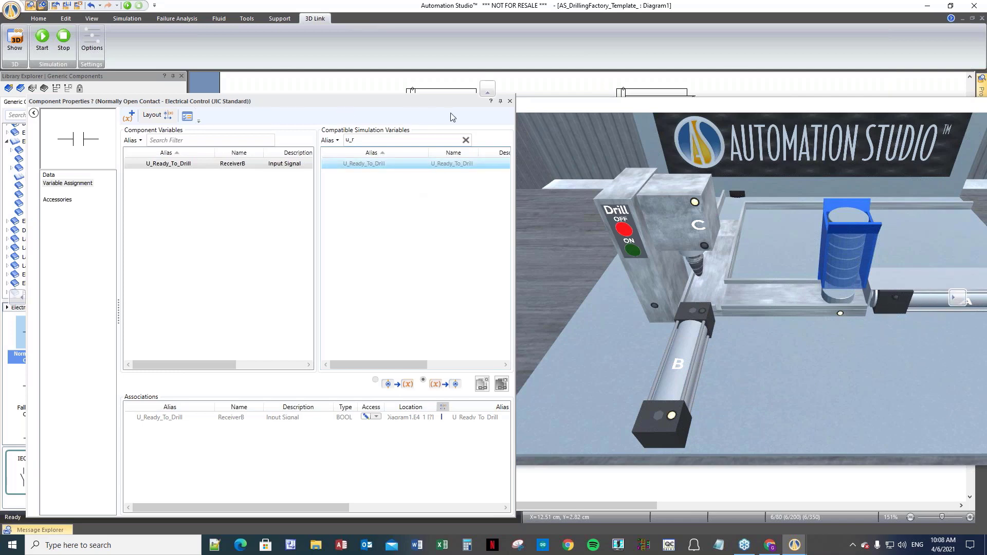
left_click_drag(283, 100, 681, 104)
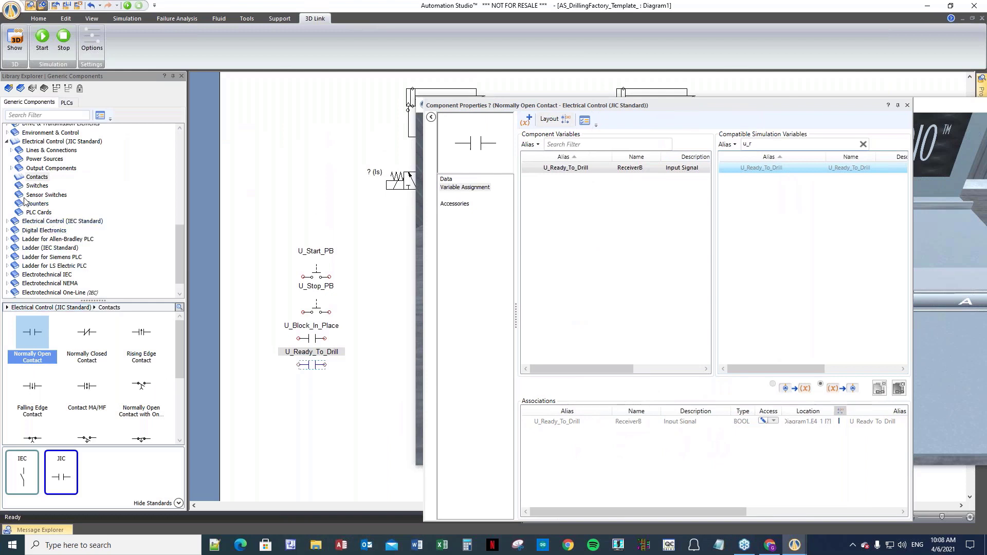
- Place a JIC Normally Open Proximity Switch below U_Ready_To_Drill, filter the compatible variables by u_c and link it to U_Cyl_A_In
left_click(45, 195)
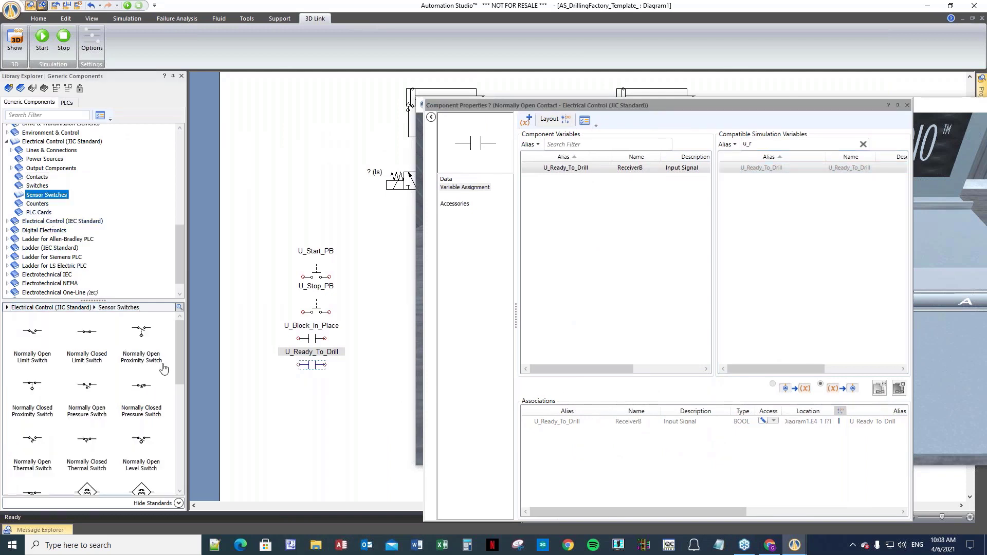
left_click_drag(143, 334, 316, 393)
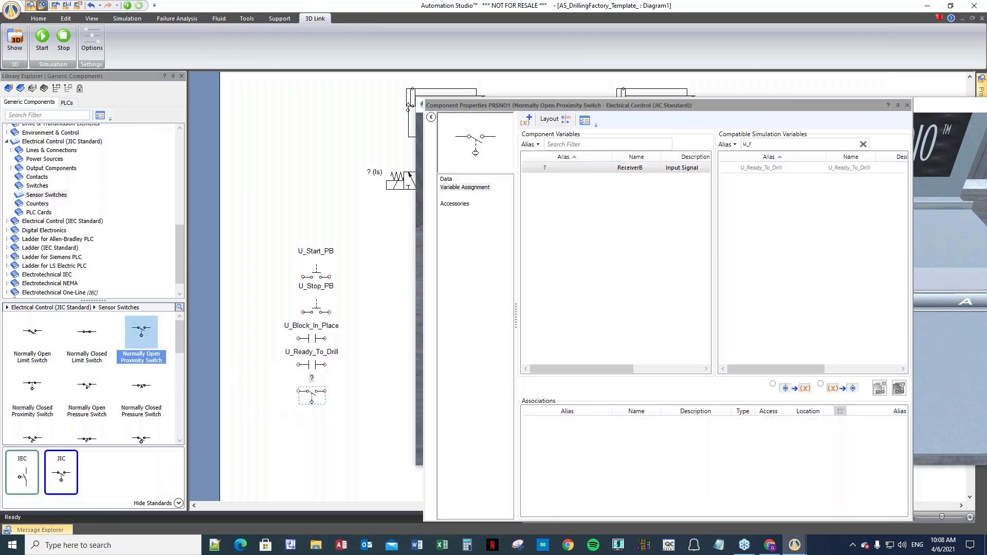
left_click(758, 145)
key("BackSpace")
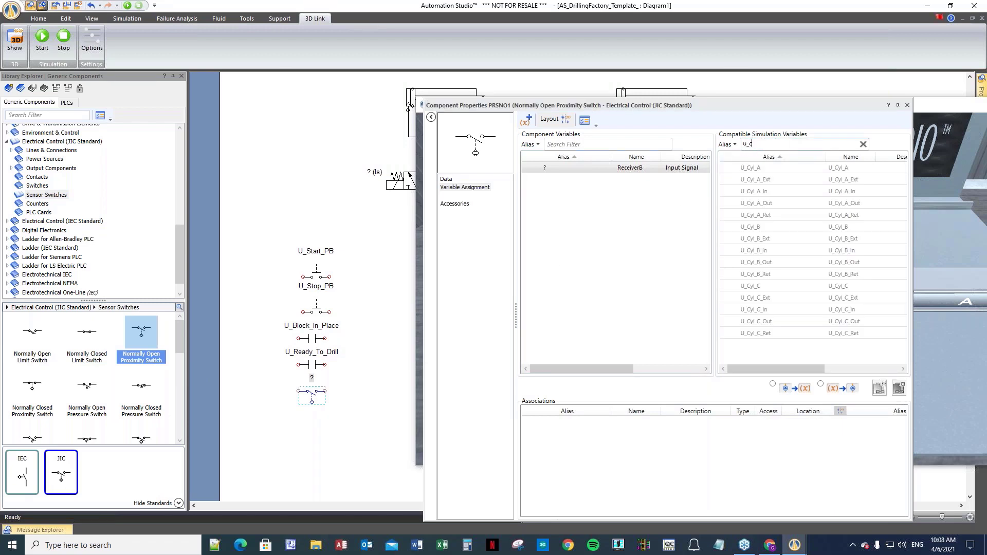
type("c")
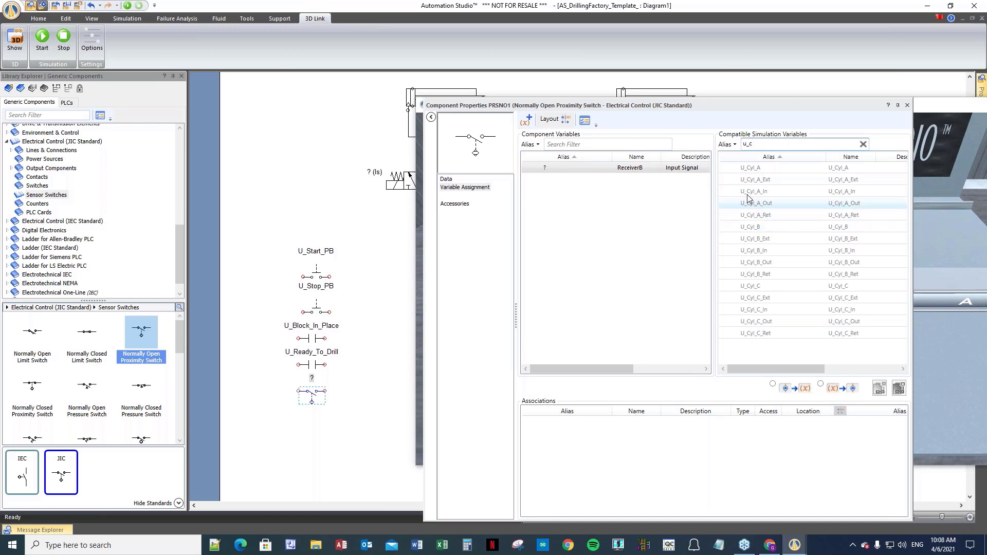
left_click(766, 197)
double_click(766, 197)
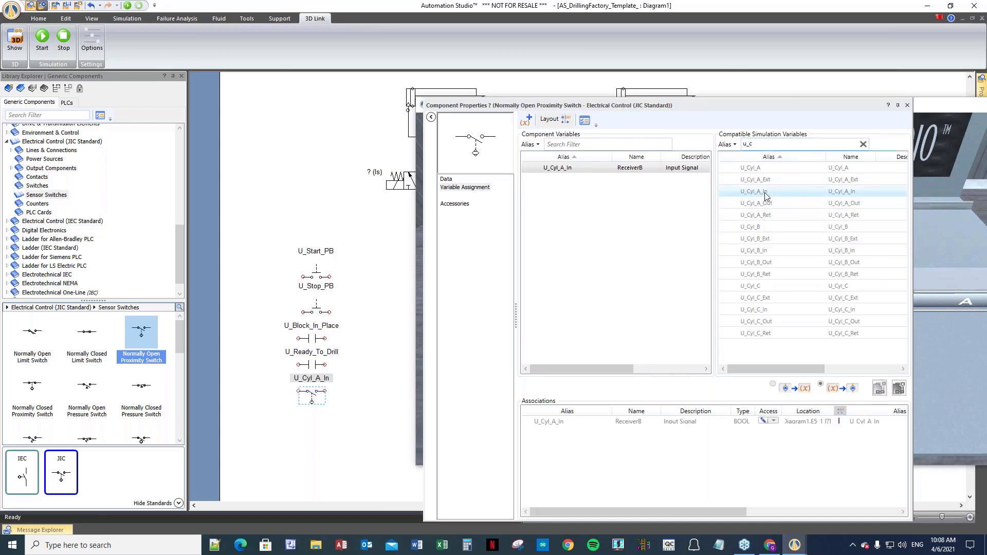
- Place a second Normally Open Proximity Switch below U_Cyl_A_In and link its input signal to U_Cyl_A_Out
left_click_drag(145, 334, 314, 423)
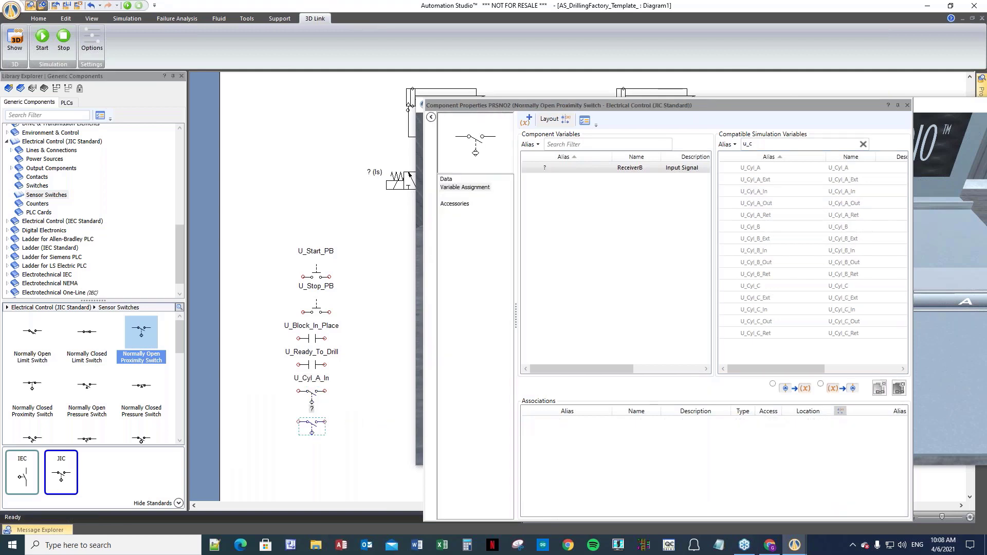
left_click(768, 203)
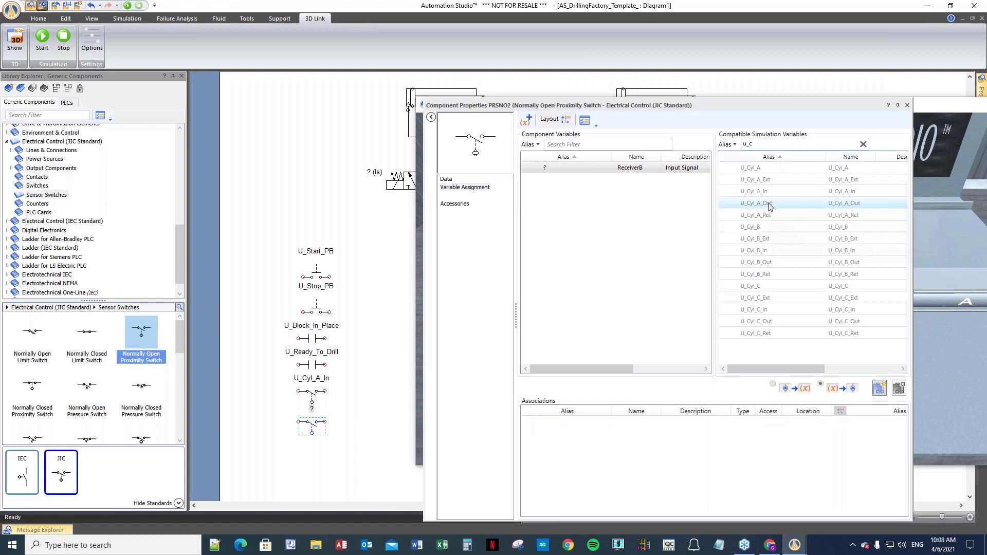
double_click(769, 203)
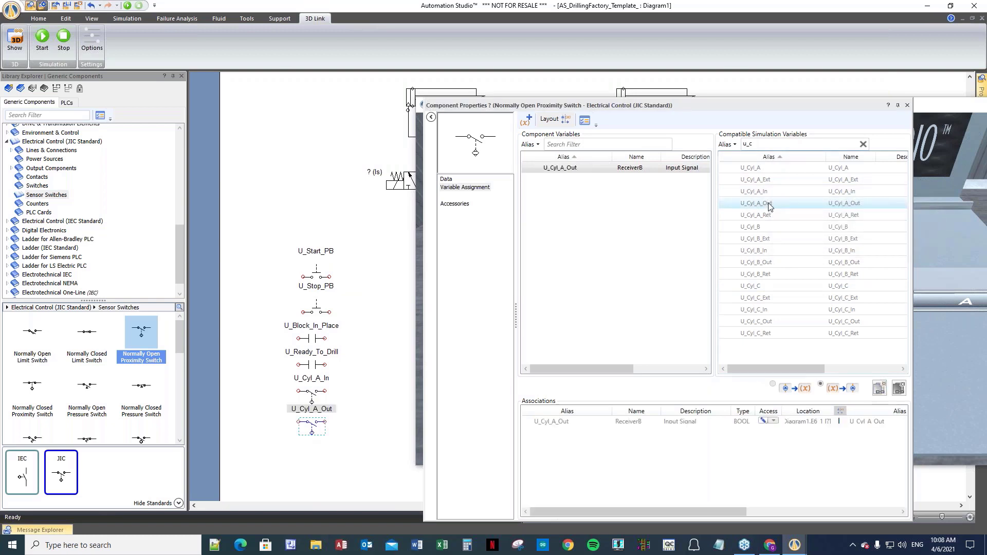
- Place two more Normally Open Proximity Switches below U_Cyl_A_Out and link them to U_Cyl_B_In and U_Cyl_B_Out
left_click_drag(141, 334, 315, 453)
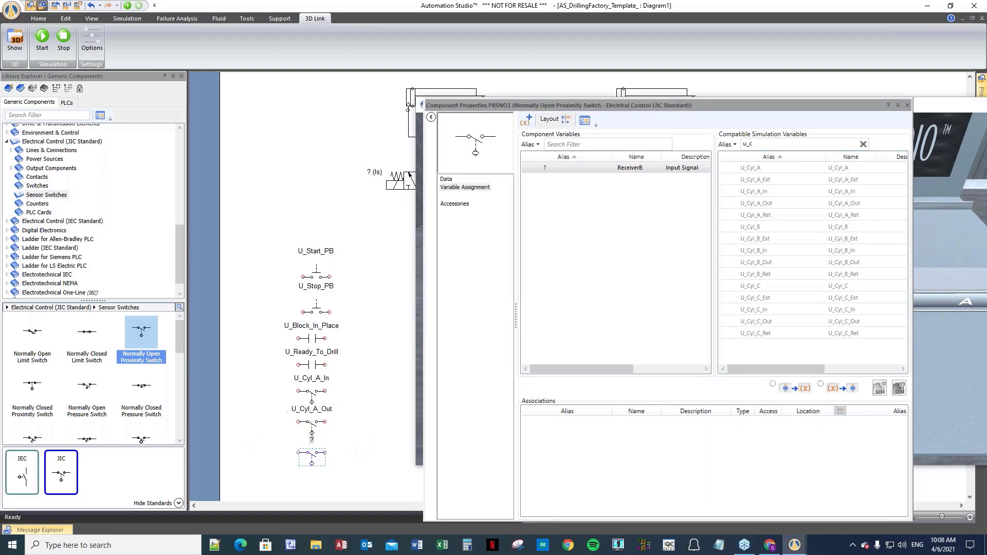
left_click(766, 252)
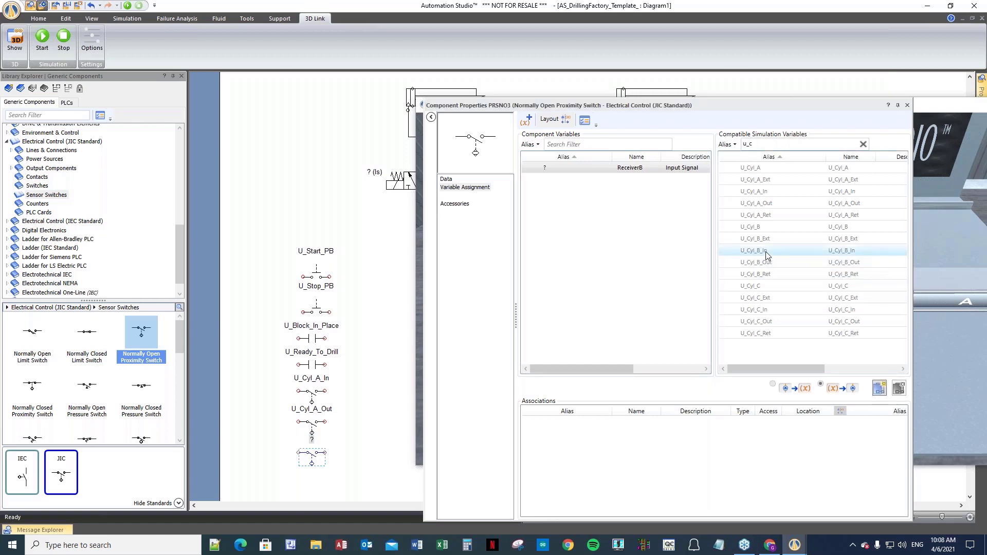
double_click(766, 251)
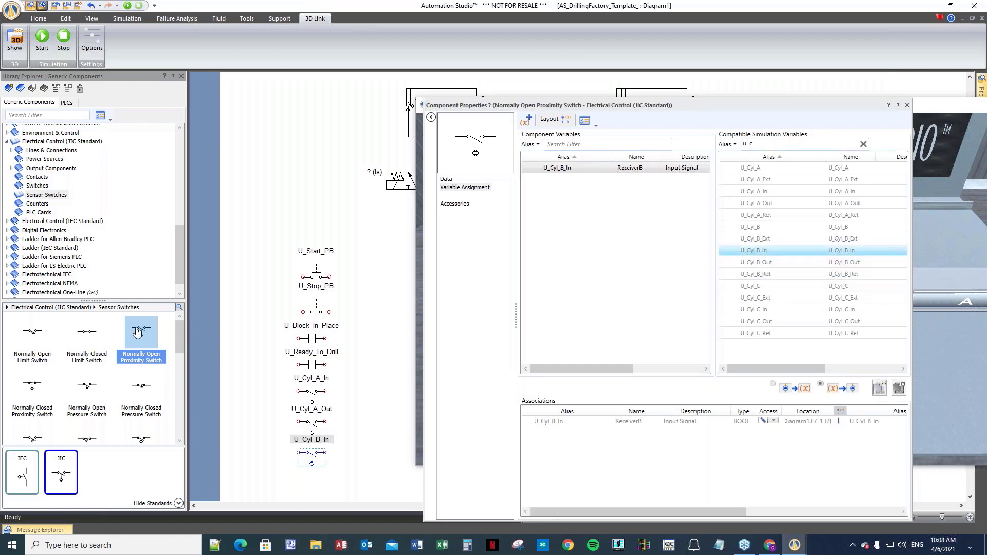
left_click_drag(138, 332, 313, 482)
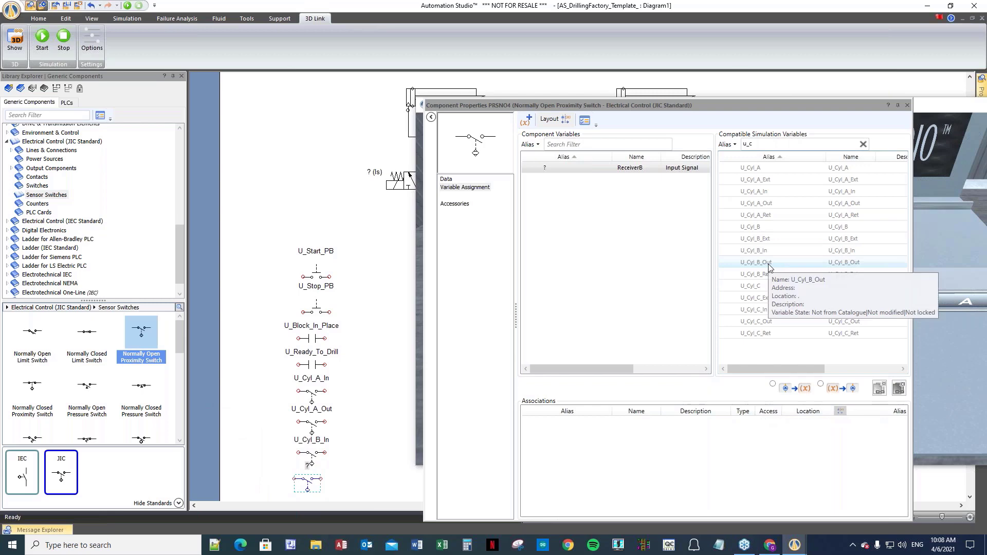
double_click(770, 266)
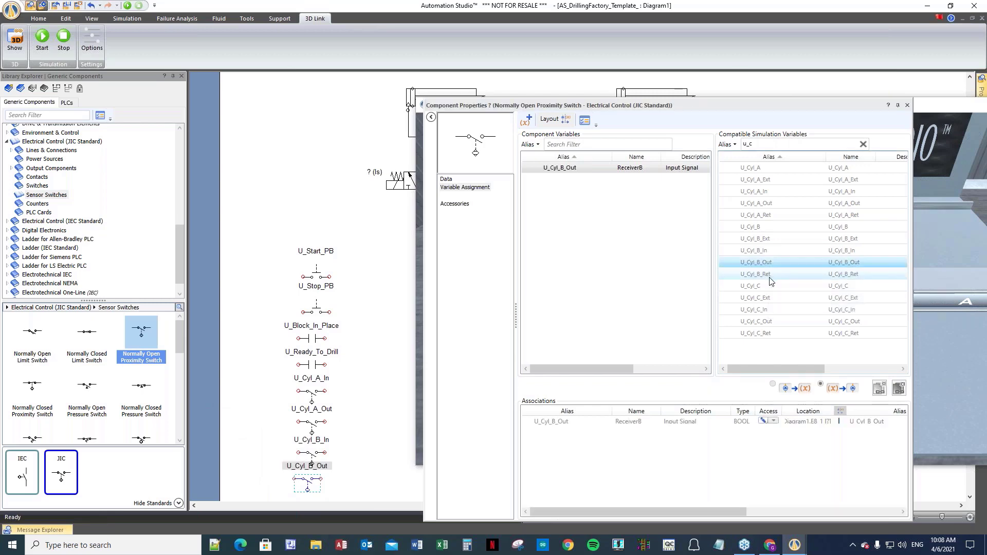
- Move the component properties window and the 3D machine window aside to uncover the two pneumatic valve circuits
left_click_drag(644, 119, 659, 84)
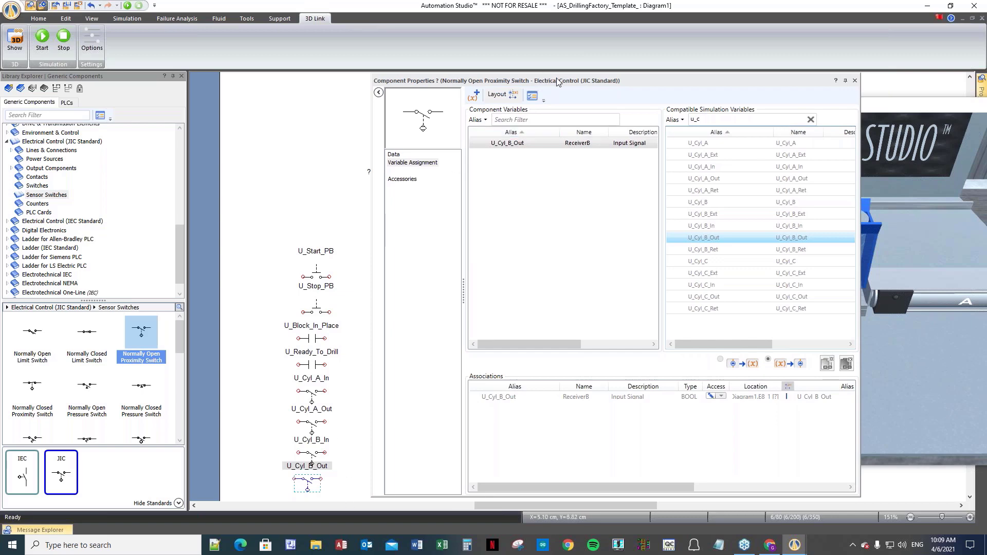
left_click_drag(556, 78, 449, 226)
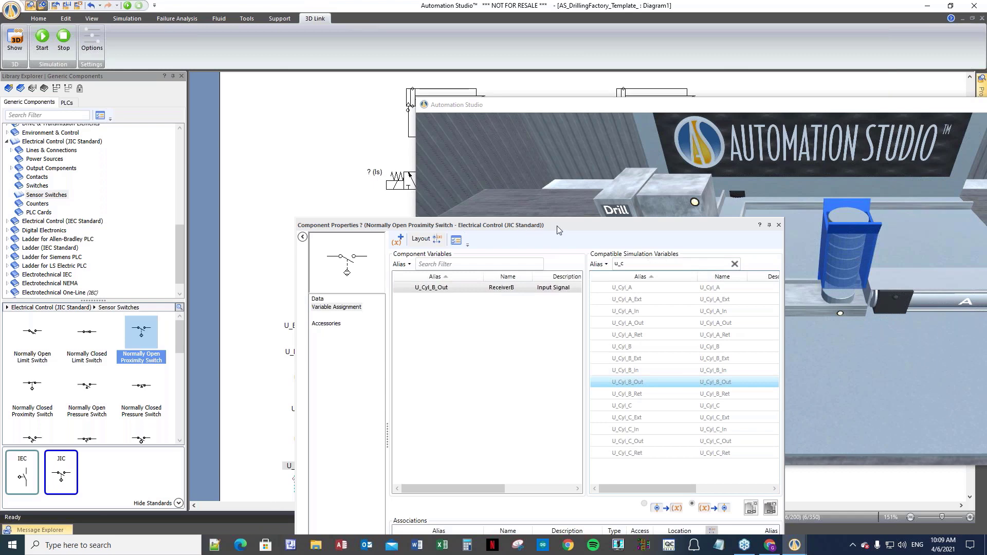
left_click_drag(557, 224, 668, 274)
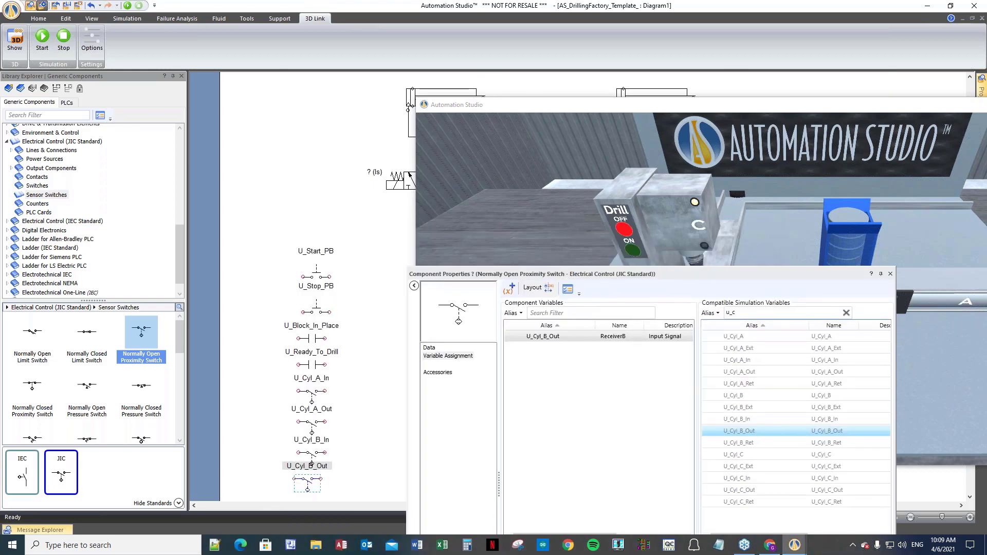
left_click(534, 101)
left_click_drag(539, 109, 747, 182)
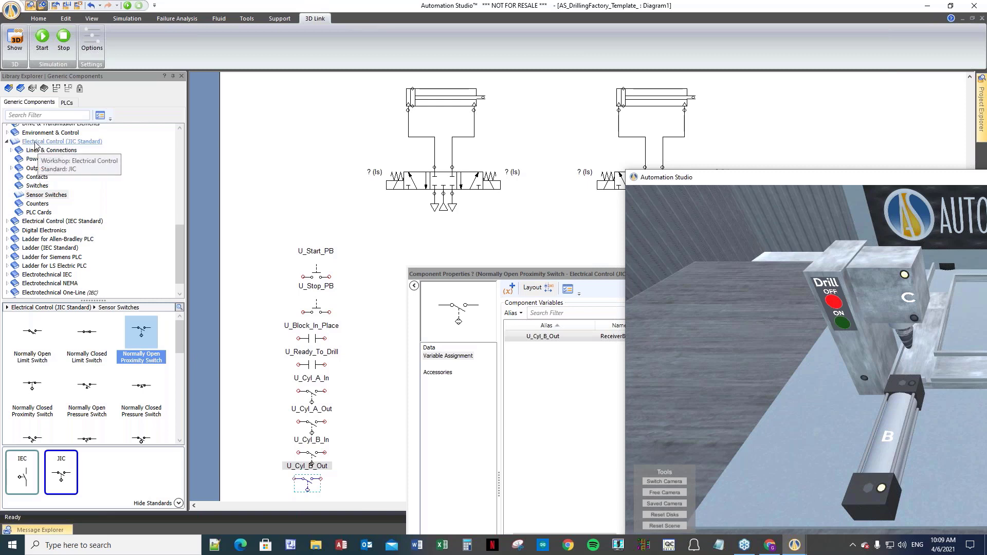
- Expand Output Components under Electrical Control (JIC Standard) and list that category's own components
left_click(39, 159)
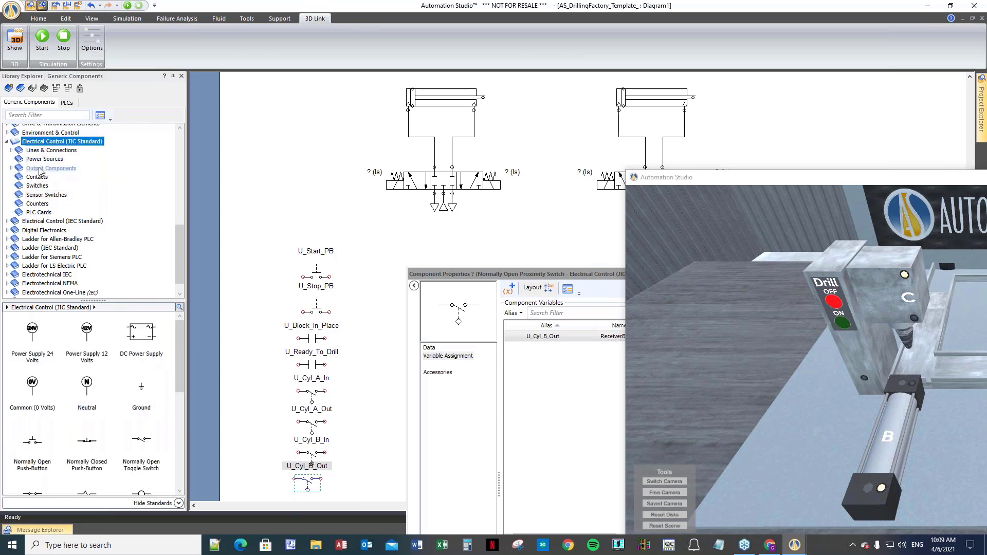
left_click(36, 168)
left_click(11, 169)
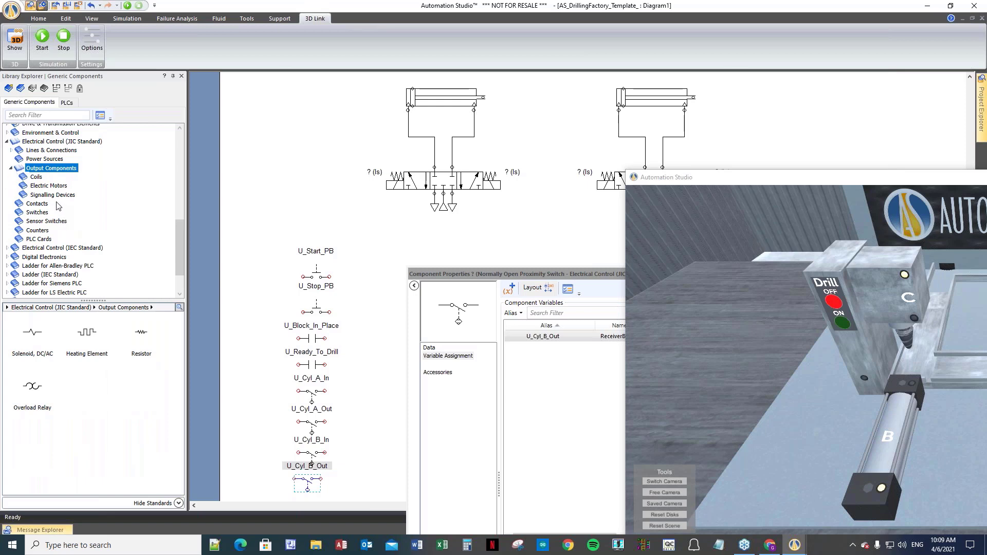
left_click(36, 177)
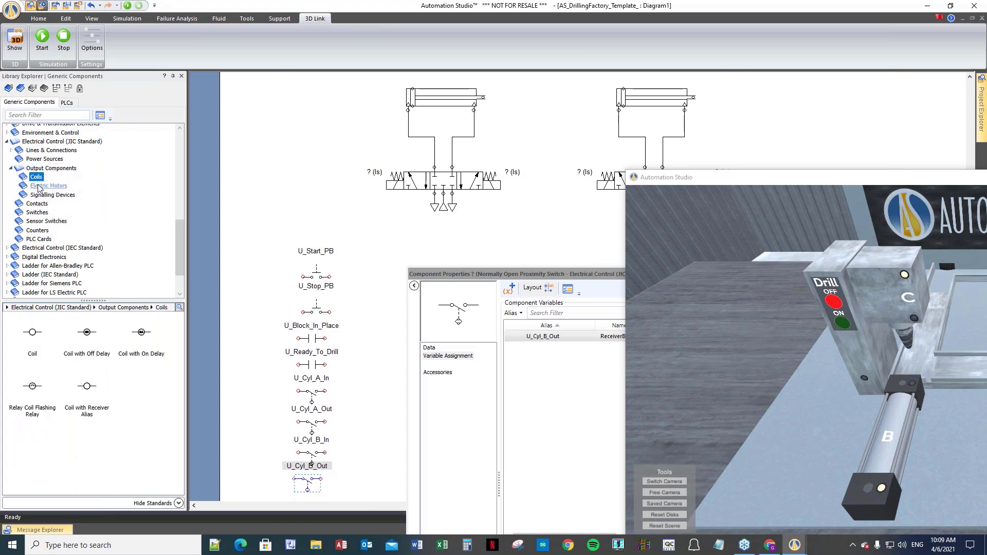
left_click(44, 186)
left_click(44, 171)
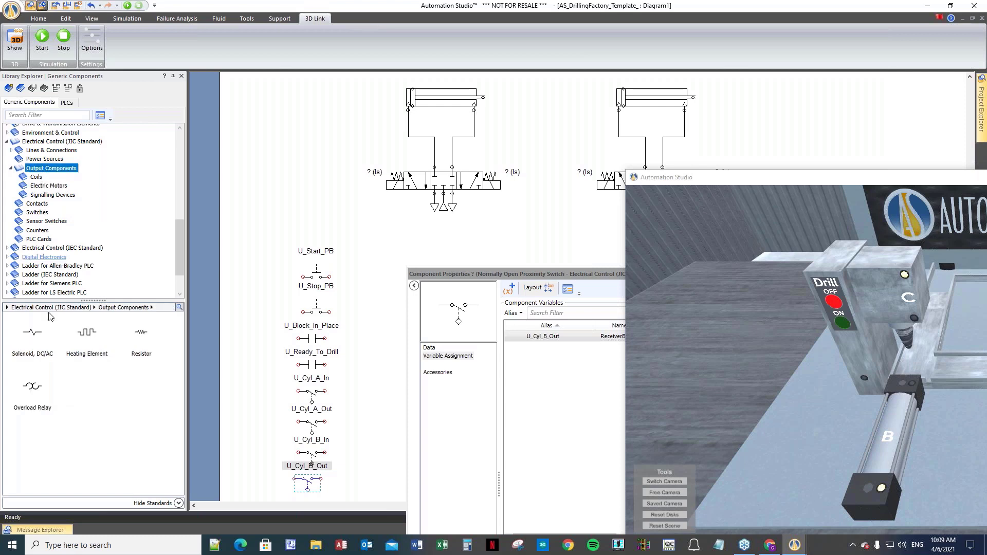
- Place a JIC Solenoid, DC/AC below the first directional valve, set its alias to Cyl_A_Ext and copy that alias
left_click(34, 337)
left_click_drag(32, 333, 474, 250)
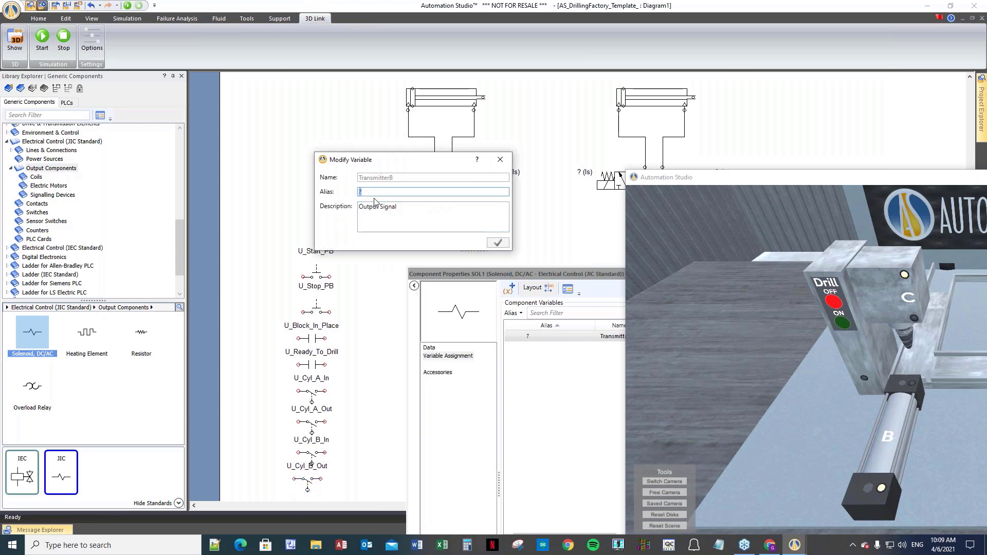
type("Cyl_A_Ext")
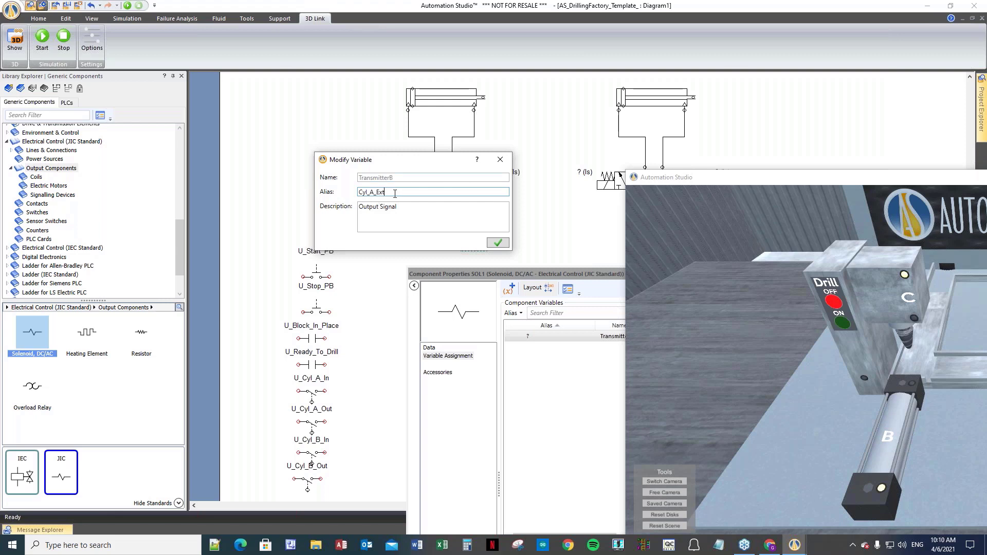
left_click_drag(395, 193, 352, 195)
right_click(373, 195)
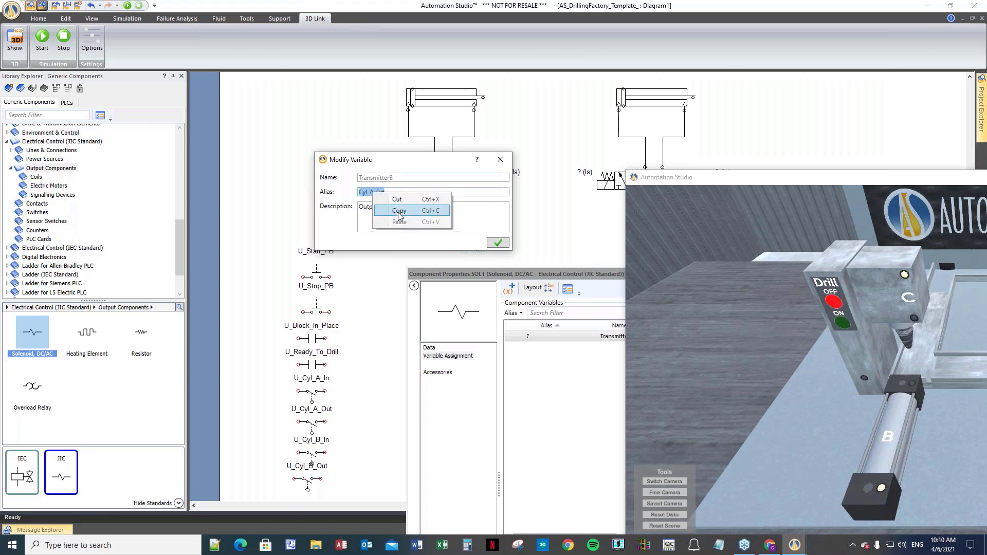
left_click(401, 213)
left_click(497, 243)
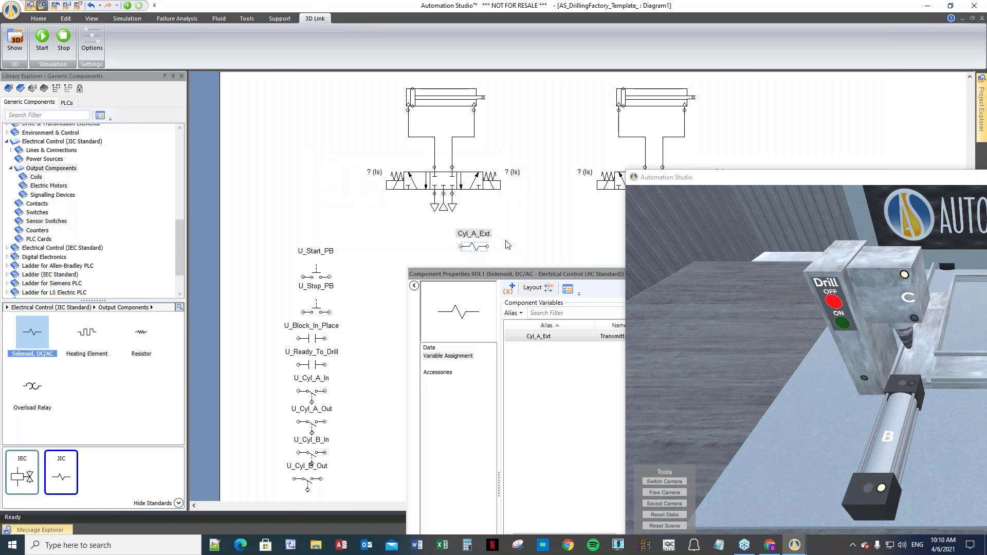
- Place a second DC/AC solenoid to the right of Cyl_A_Ext and set its alias to Cyl_A_Ret
left_click_drag(18, 341, 544, 247)
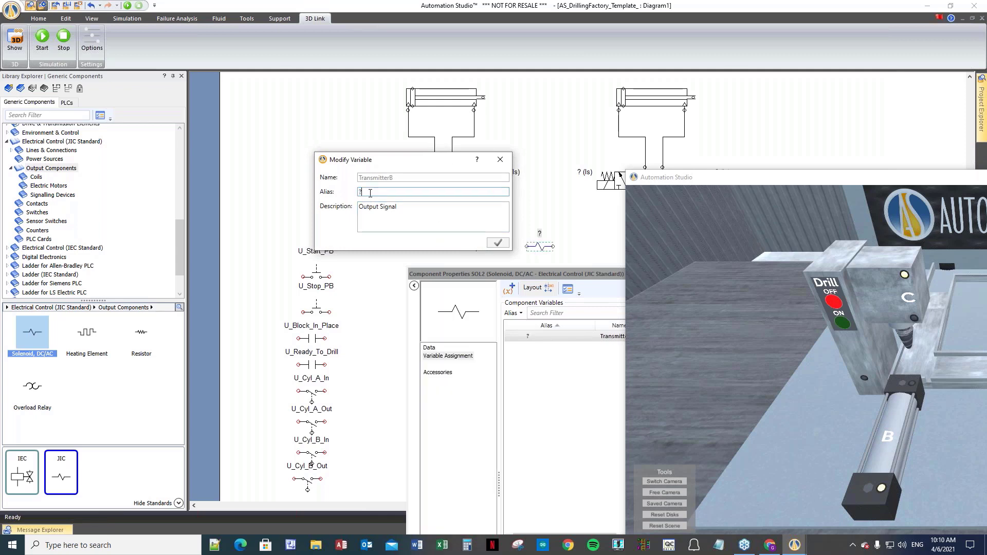
key("ctrl+v")
left_click(497, 243)
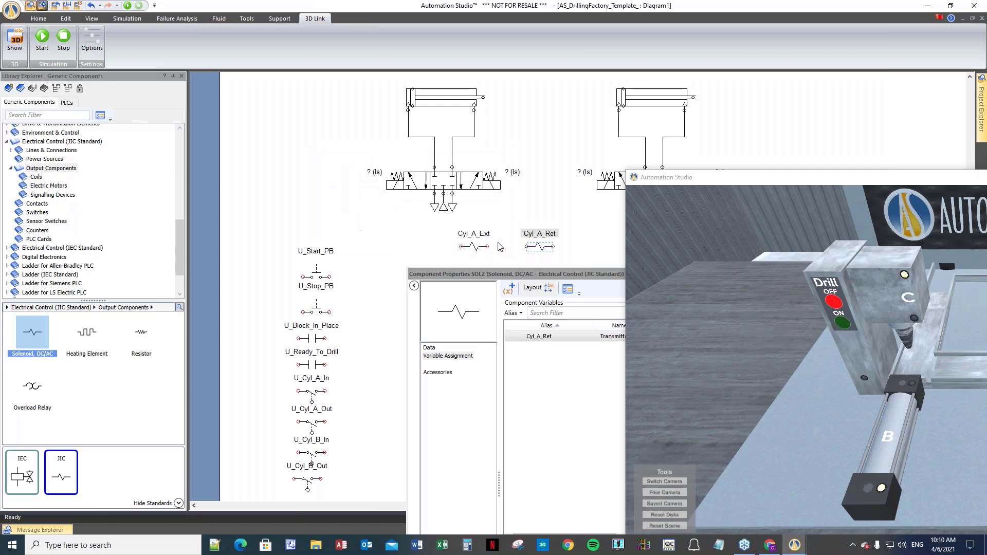
- Place a third DC/AC solenoid to the right of Cyl_A_Ret, set its alias to Cyl_B_Ext and copy that alias
left_click_drag(31, 335, 598, 247)
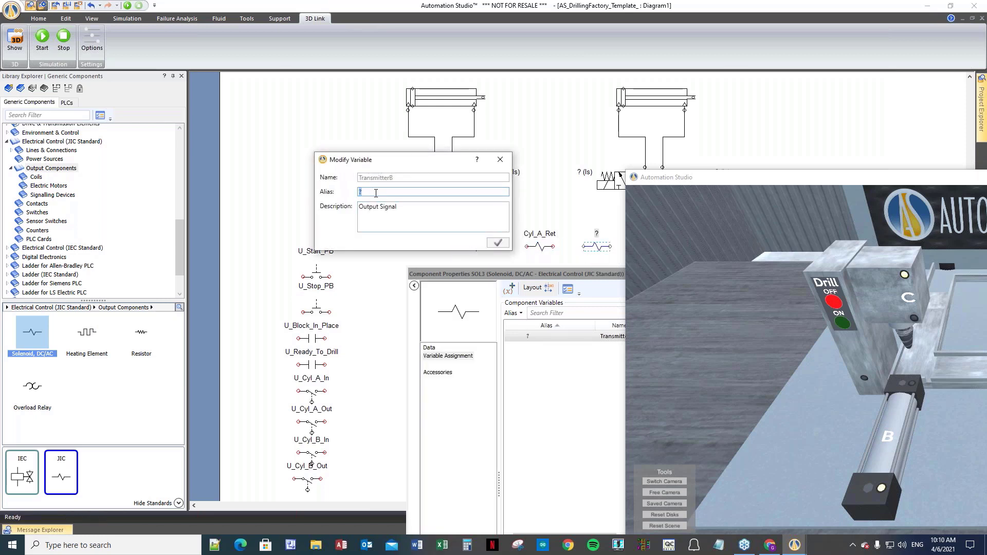
type("Cyl_A_Ext")
left_click_drag(402, 191, 328, 197)
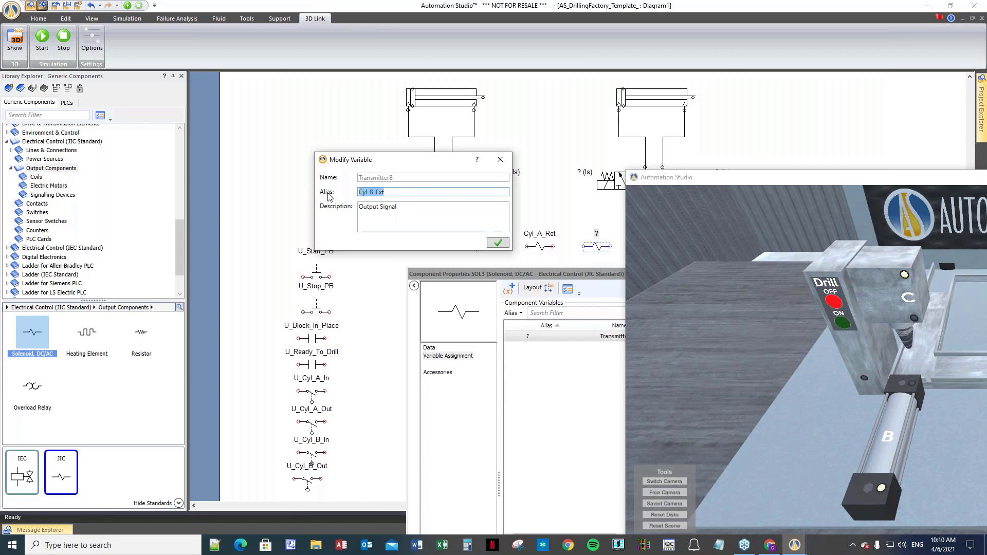
left_click(498, 243)
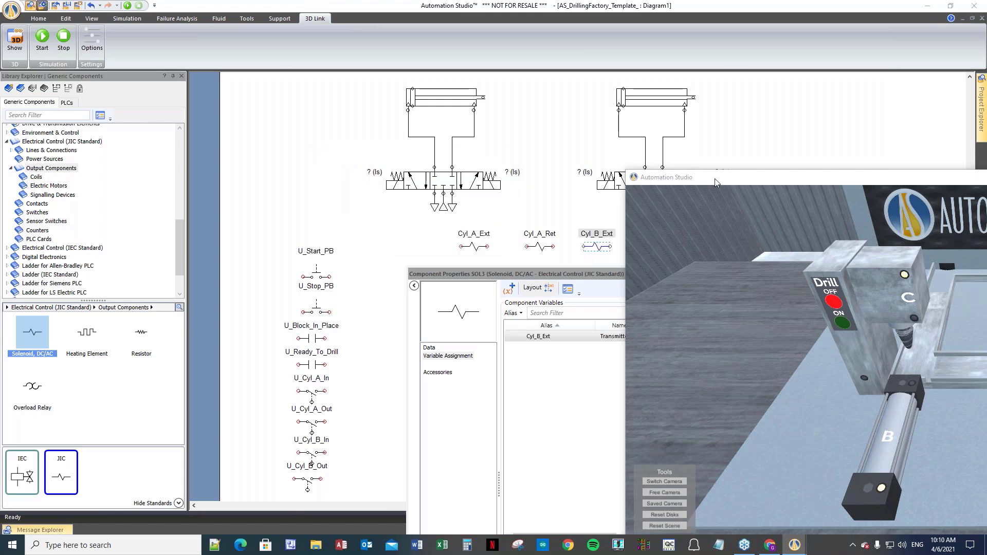
- Move the 3D window clear of the second valve, then place a fourth solenoid beside Cyl_B_Ext with the alias Cyl_B_Ret
left_click_drag(718, 183, 761, 318)
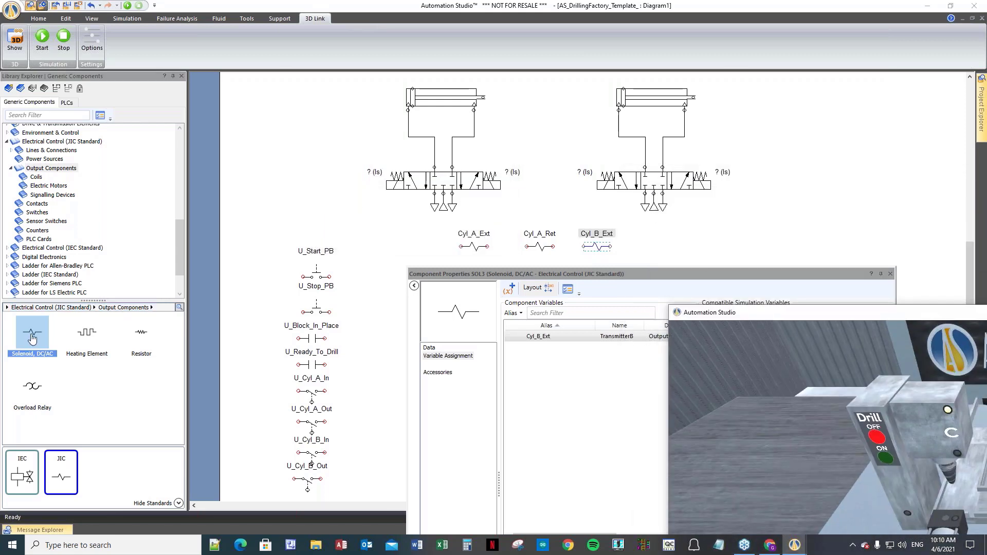
left_click_drag(32, 332, 651, 246)
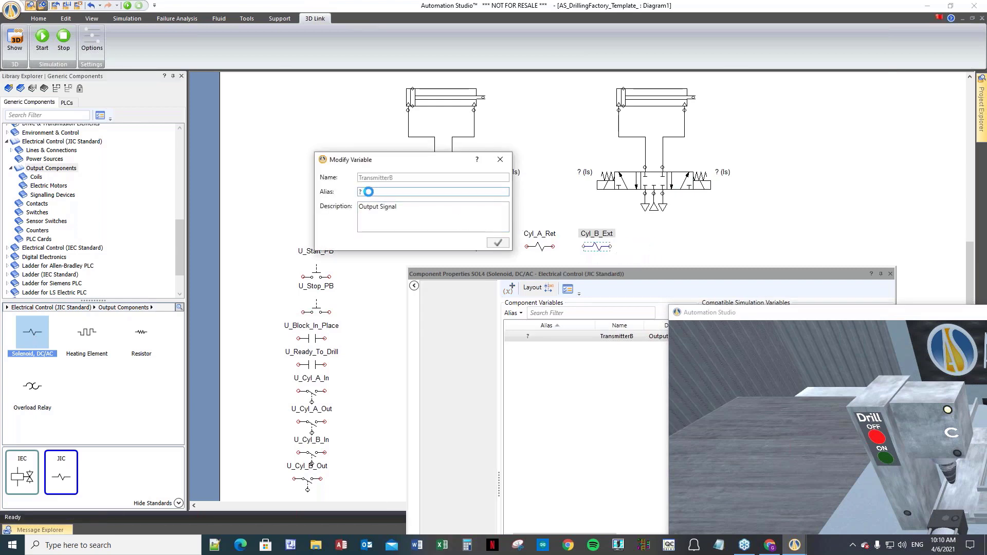
key("ctrl+v")
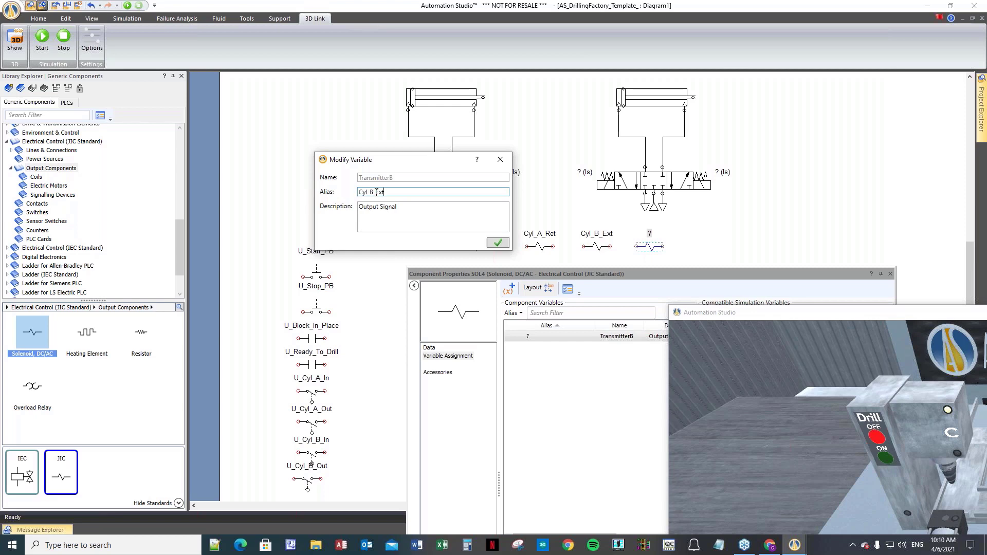
left_click_drag(377, 192, 401, 194)
key("Return")
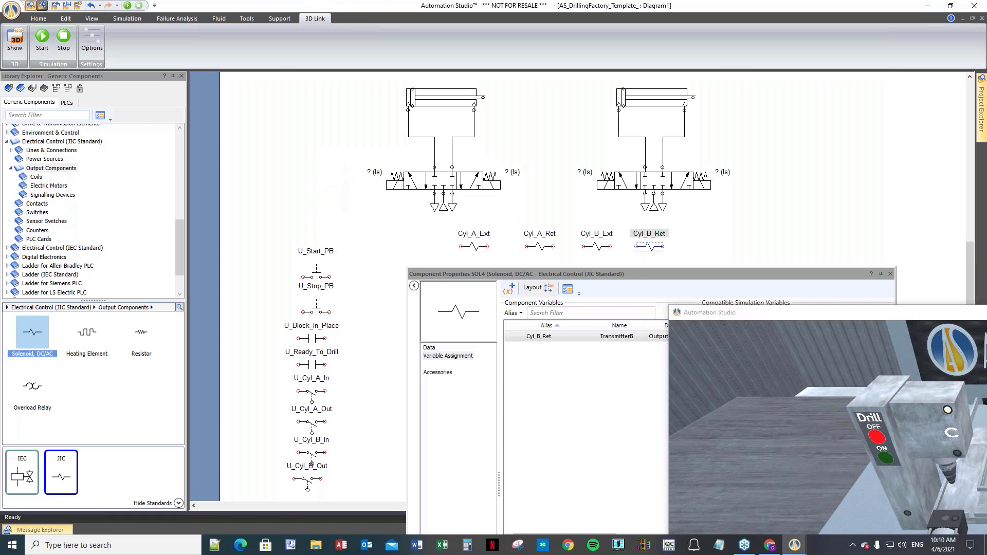
- Filter the compatible variables by cy and link the left solenoid of the first directional valve to Cyl_A_Ext
left_click_drag(765, 317, 466, 318)
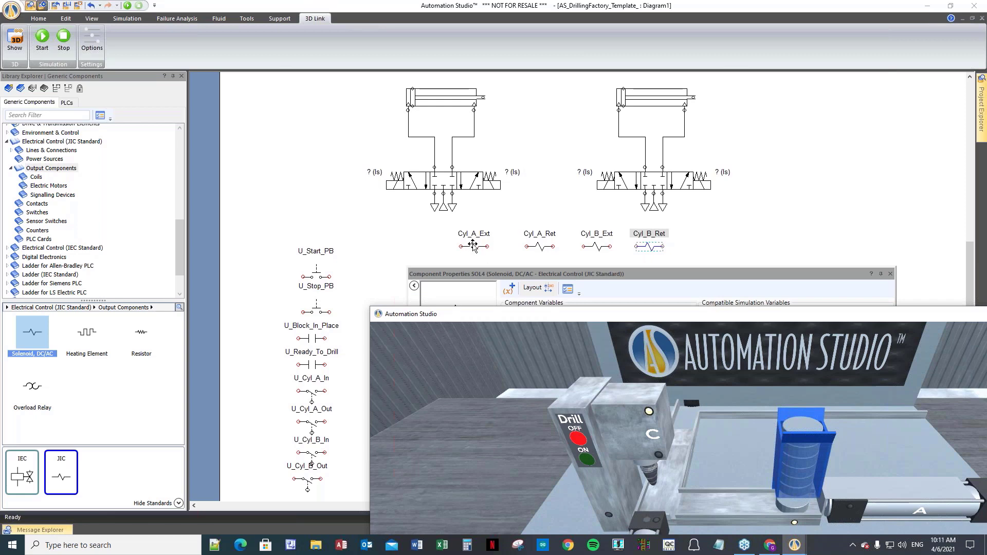
left_click(419, 183)
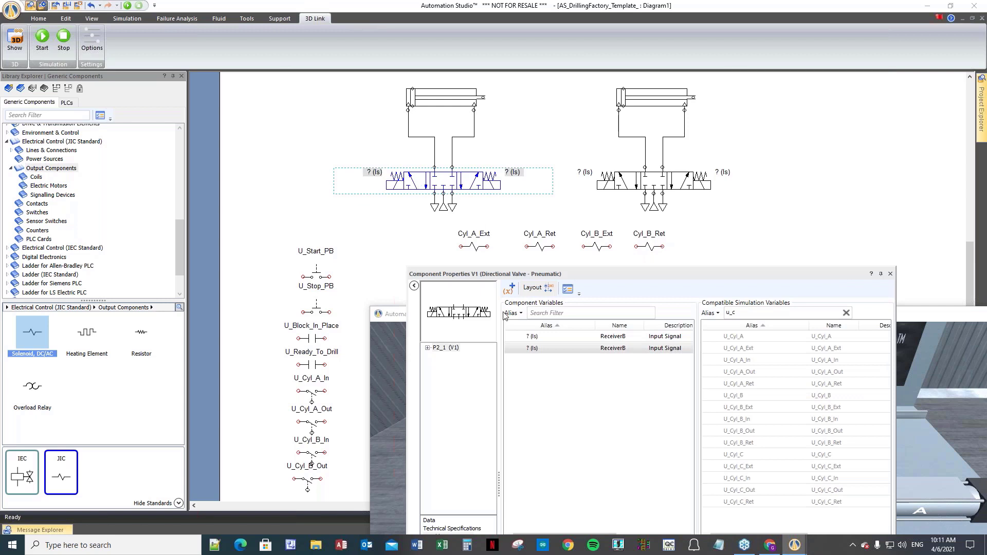
left_click(432, 315)
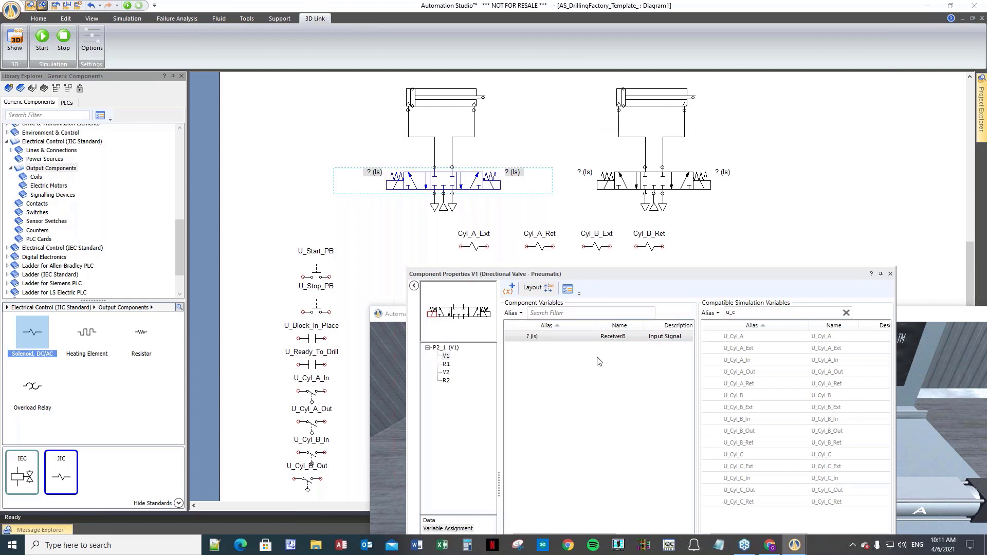
double_click(722, 315)
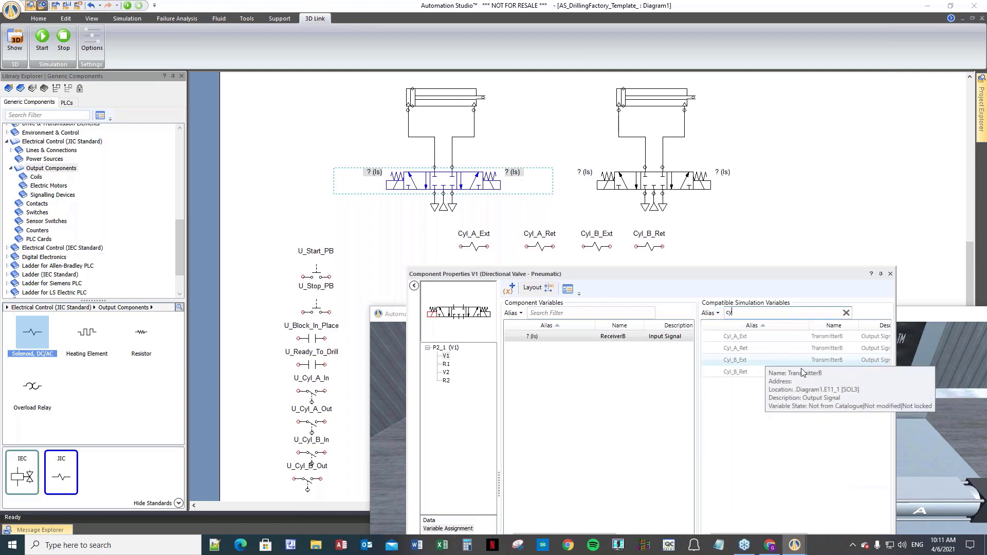
type("cy")
mouse_move(752, 342)
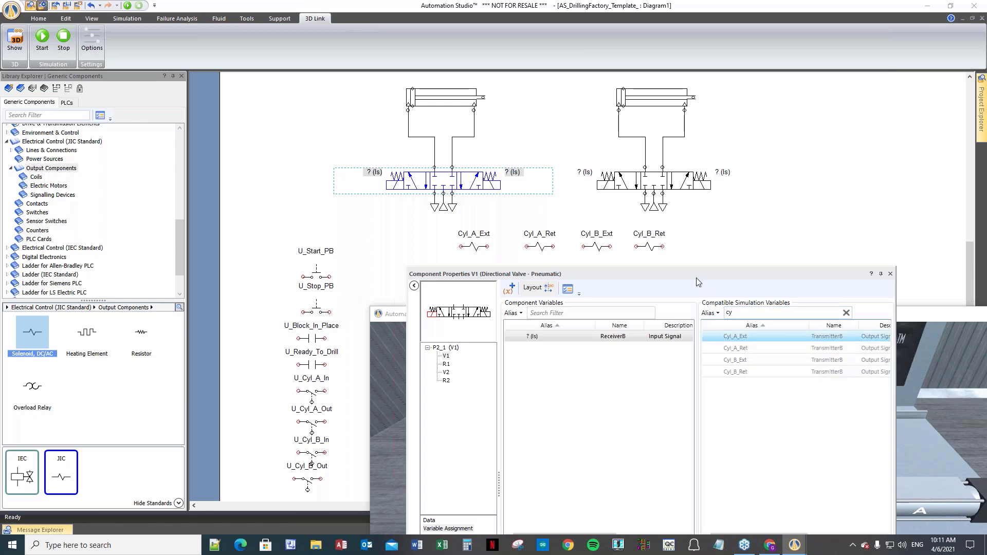
left_click_drag(694, 277, 514, 180)
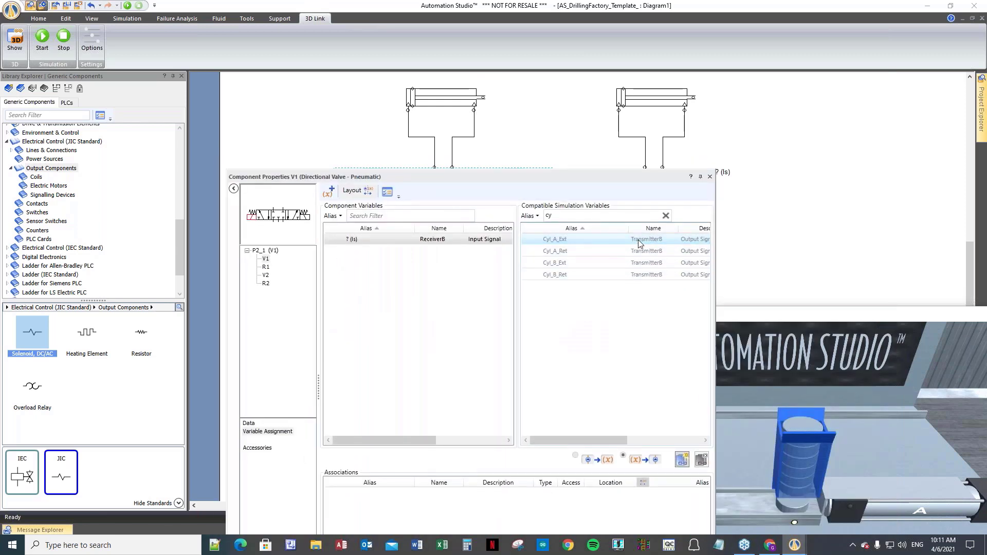
double_click(639, 240)
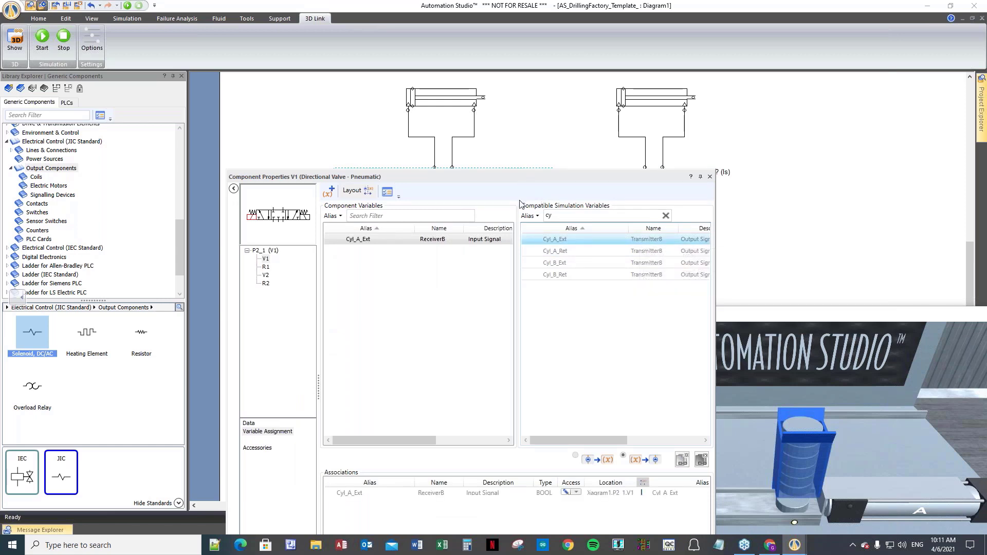
- Link the right solenoid of the first directional valve to Cyl_A_Ret
left_click_drag(523, 178, 516, 262)
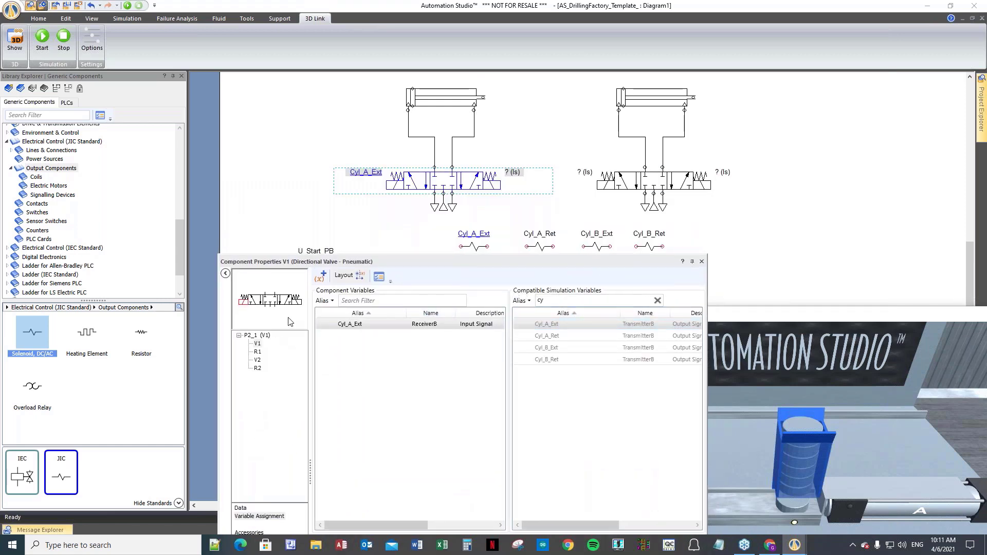
left_click(297, 302)
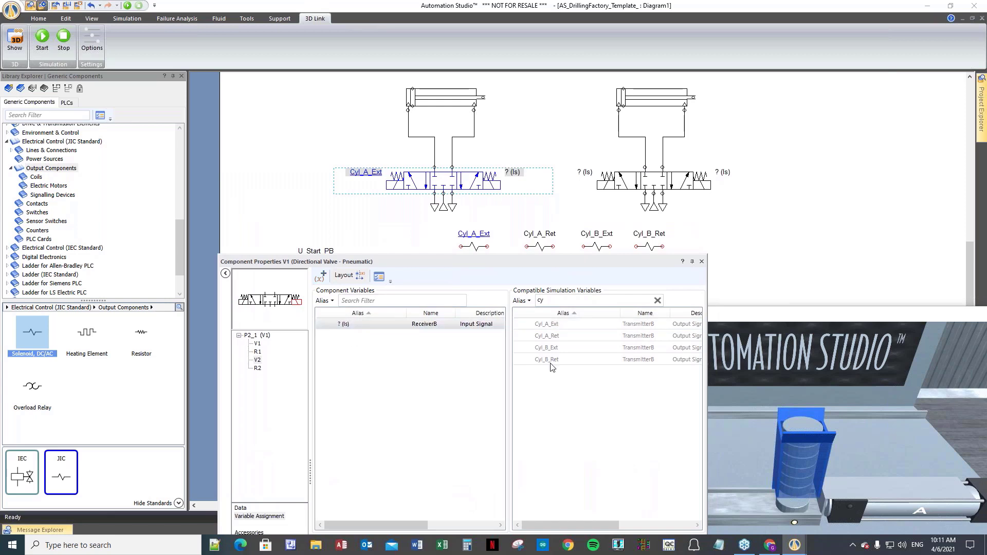
double_click(631, 337)
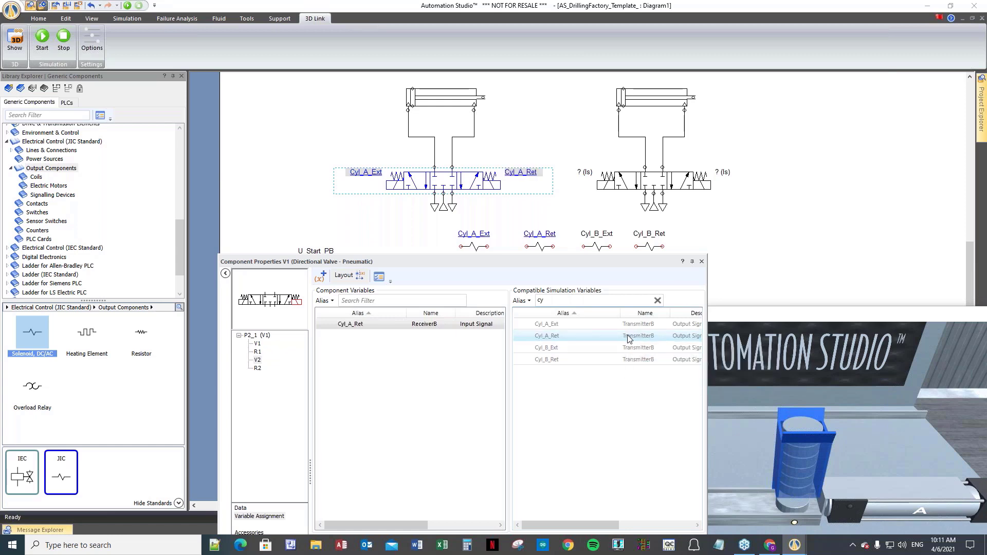
- Open the variable assignment of the second directional valve and select its left solenoid
left_click(640, 182)
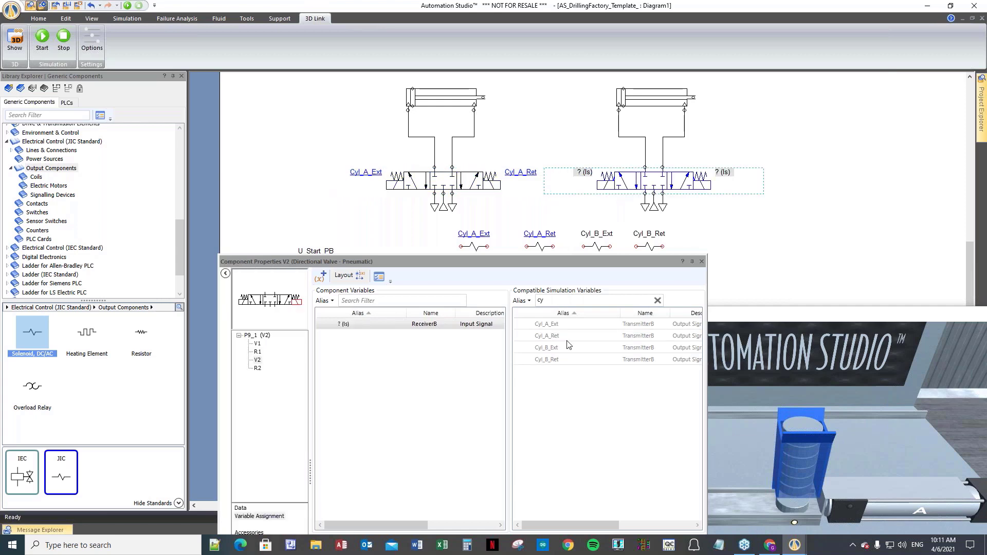
left_click(246, 304)
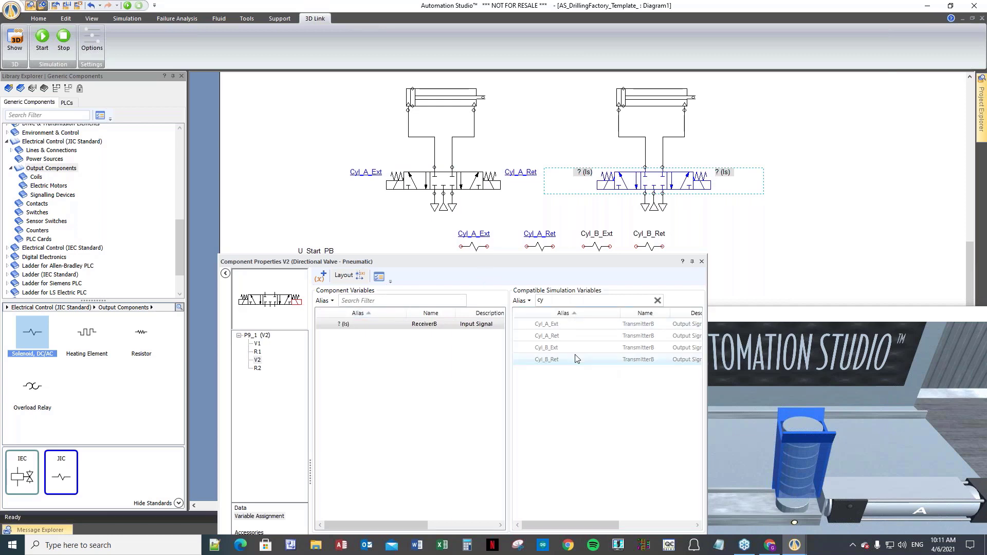
- Link the second directional valve's solenoids to the simulation variables, Cyl_B_Ret for the retract side and Cyl_B_Ext for the extend side
double_click(640, 364)
left_click(243, 304)
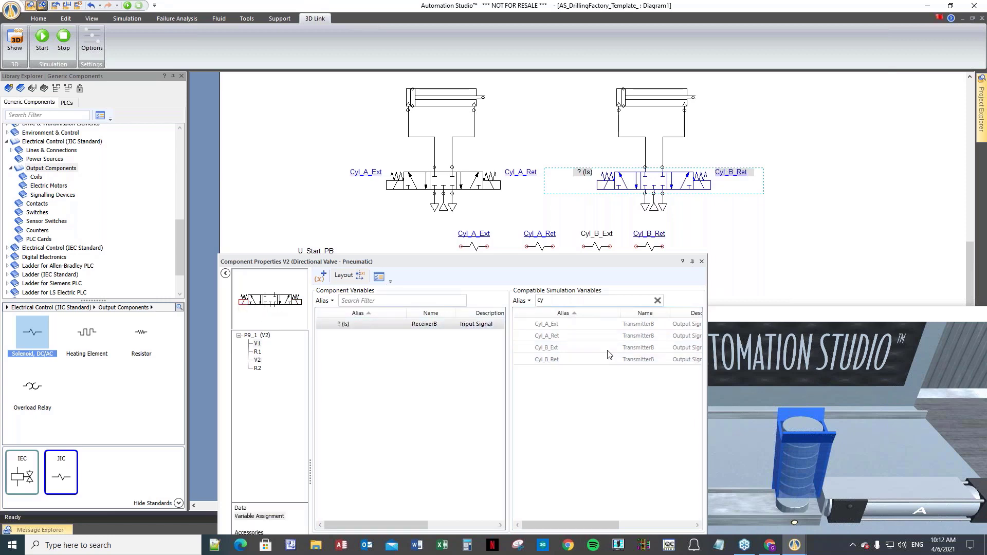
double_click(647, 352)
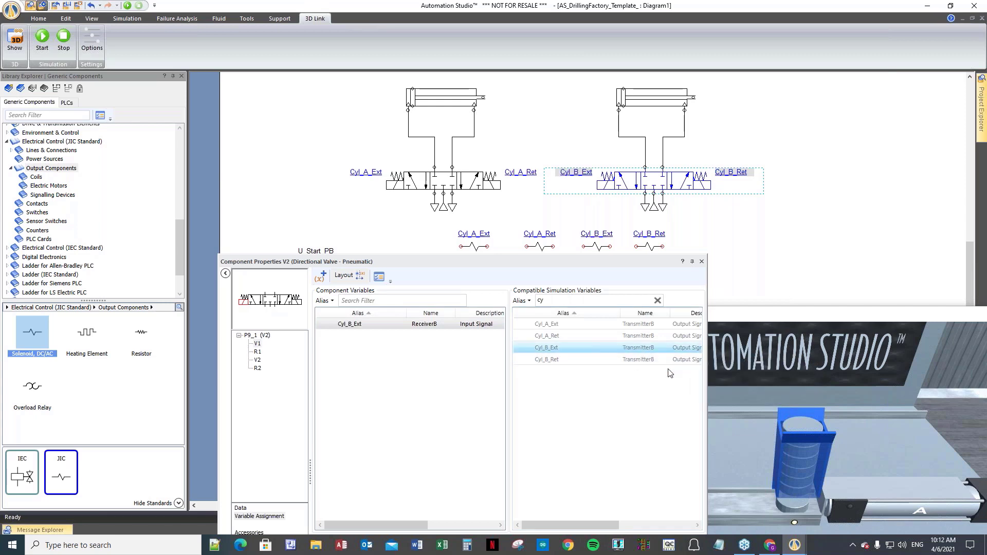
left_click_drag(569, 266, 742, 362)
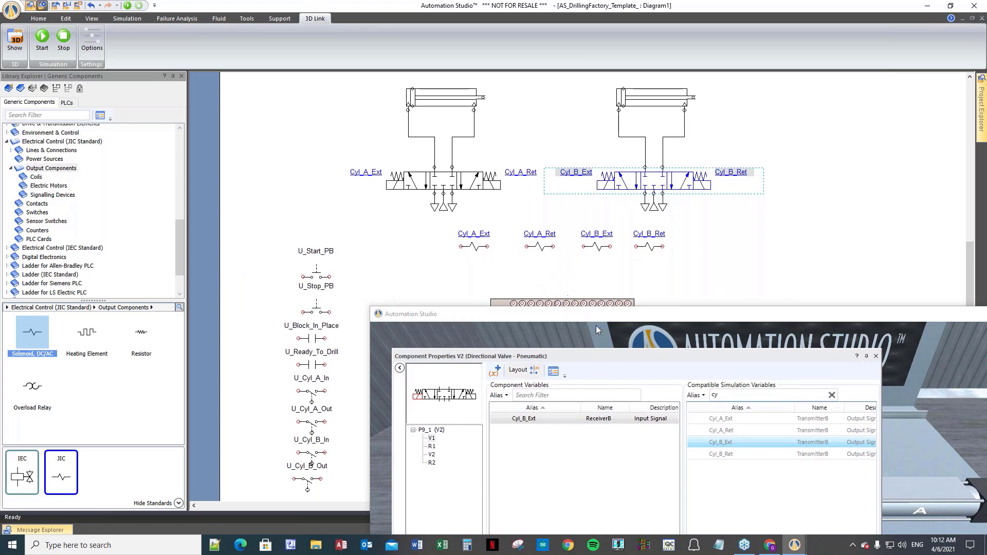
left_click_drag(612, 357, 144, 194)
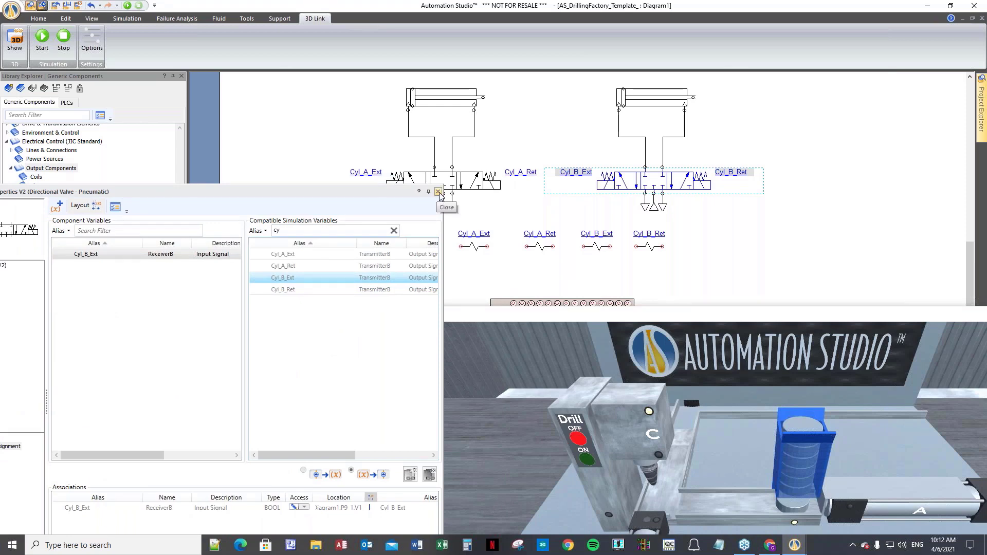
left_click(438, 193)
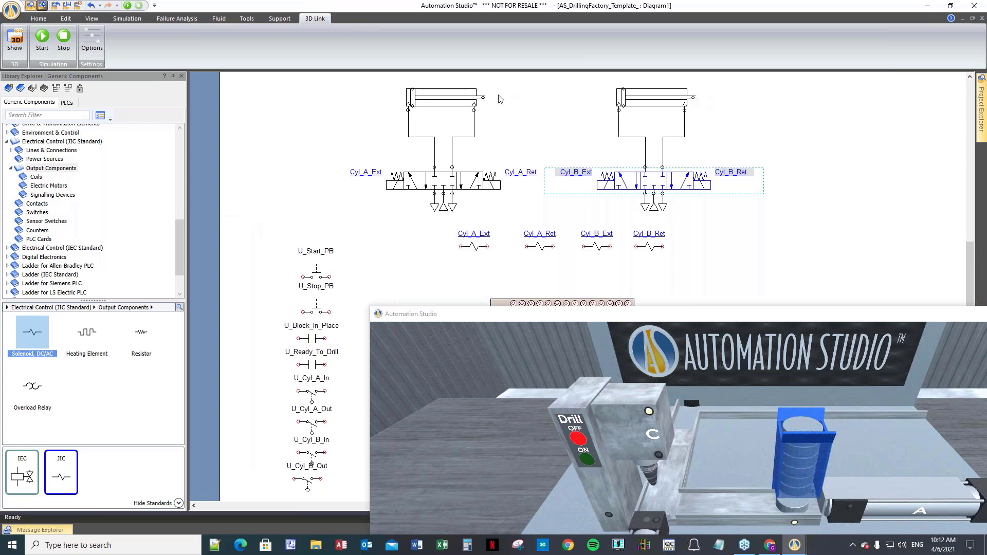
- Inspect the builder view and assignable variables of the double-acting cylinder above the Cyl_A valve, and close its properties
double_click(440, 98)
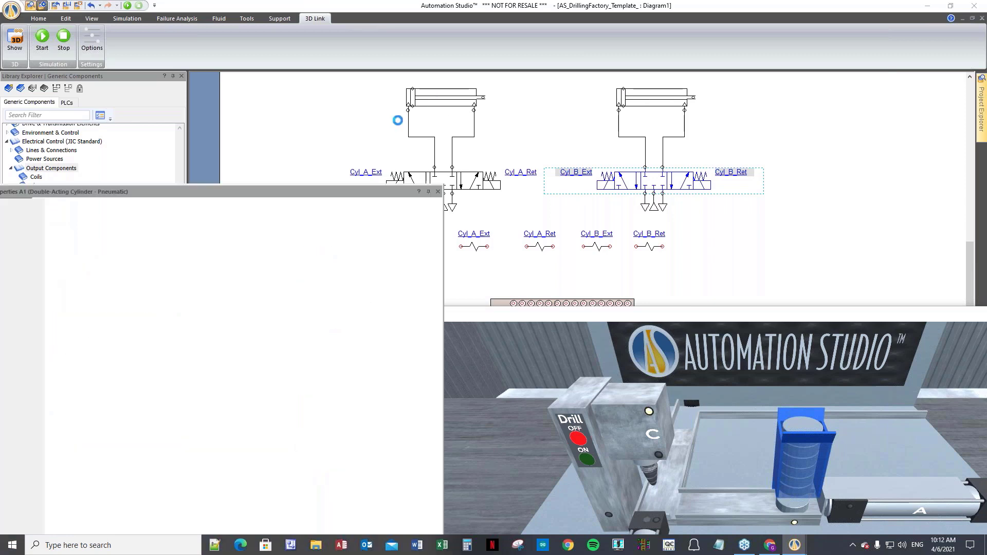
left_click_drag(251, 194, 503, 185)
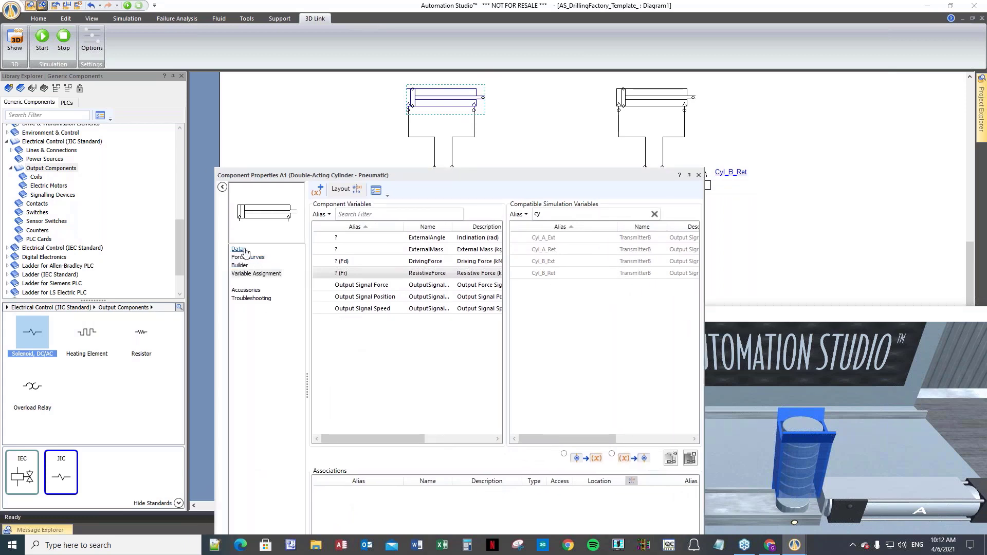
left_click(239, 266)
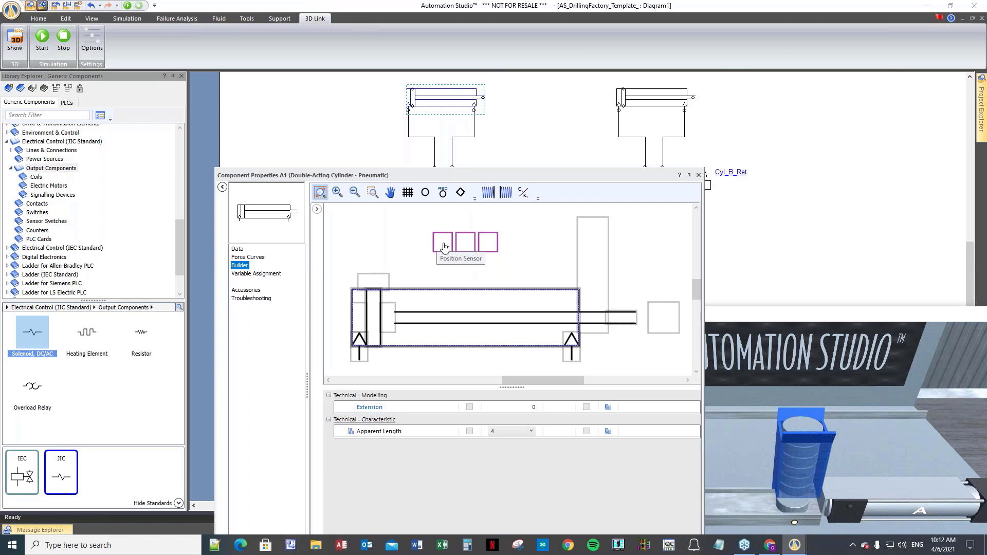
left_click(256, 274)
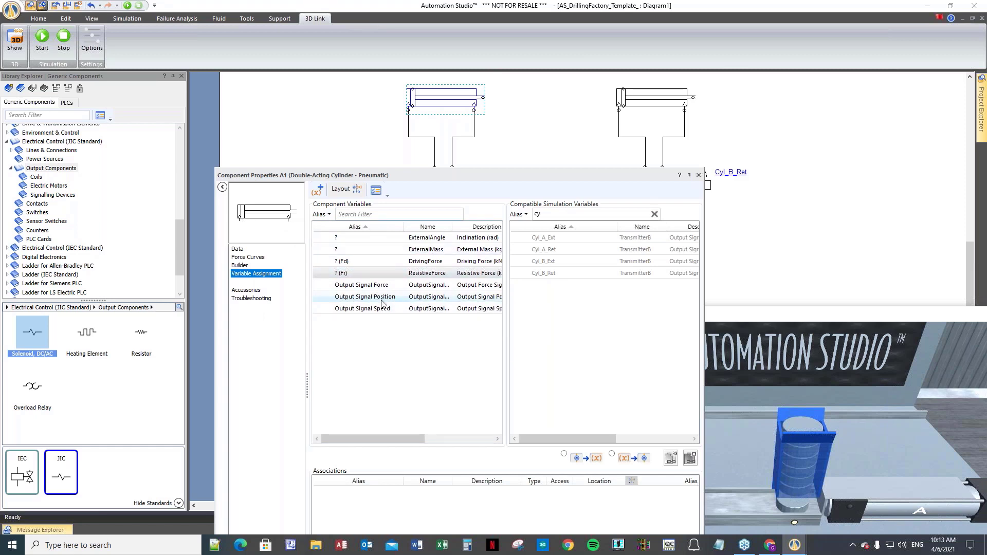
left_click_drag(422, 182, 168, 191)
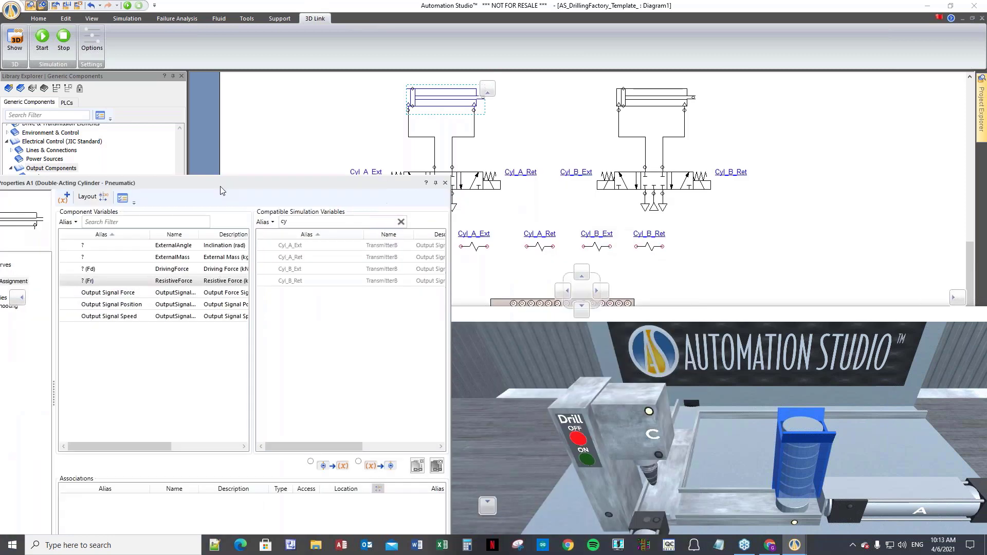
left_click(444, 184)
- Reposition the 3D scene so the cylinders stay visible and start the 3D-linked simulation
left_click_drag(554, 312, 249, 86)
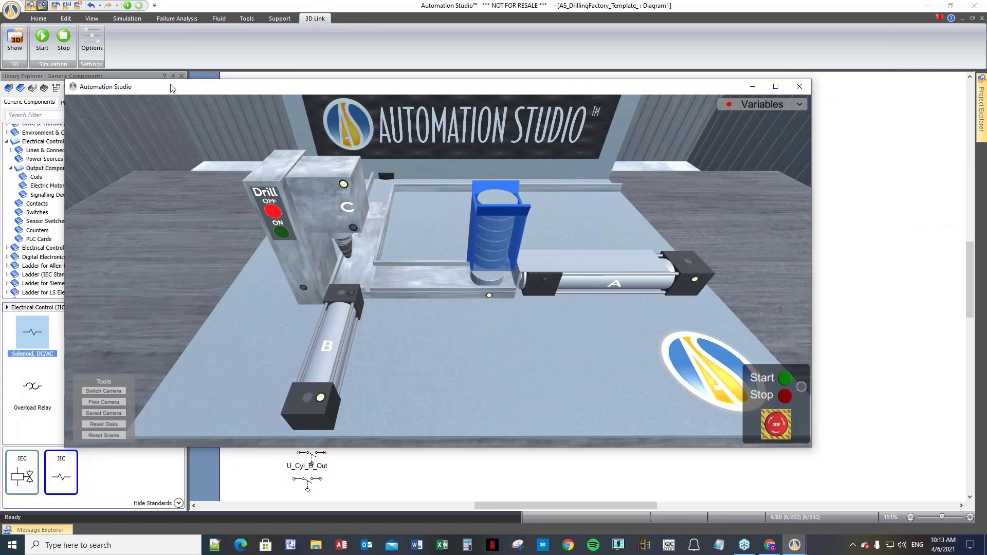
left_click(243, 19)
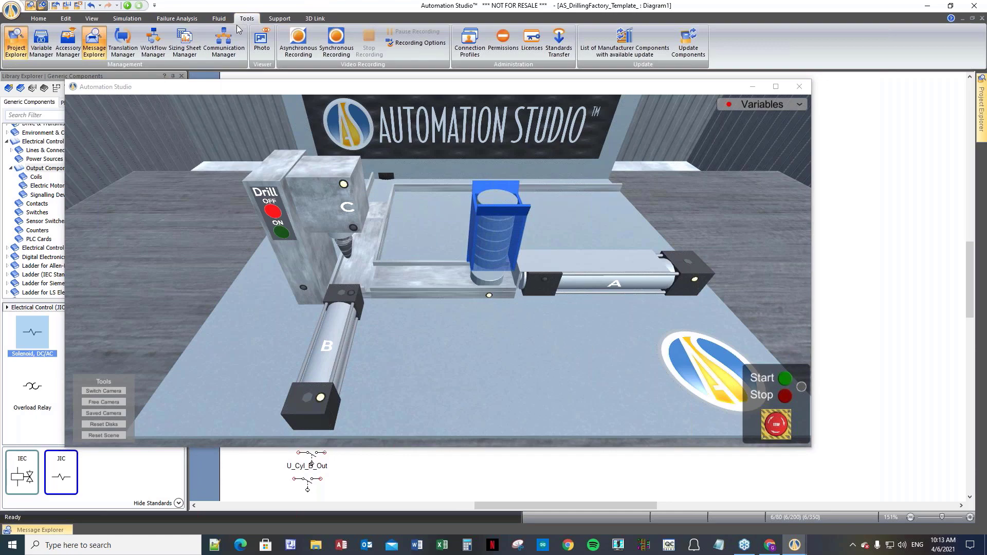
left_click_drag(291, 88, 291, 185)
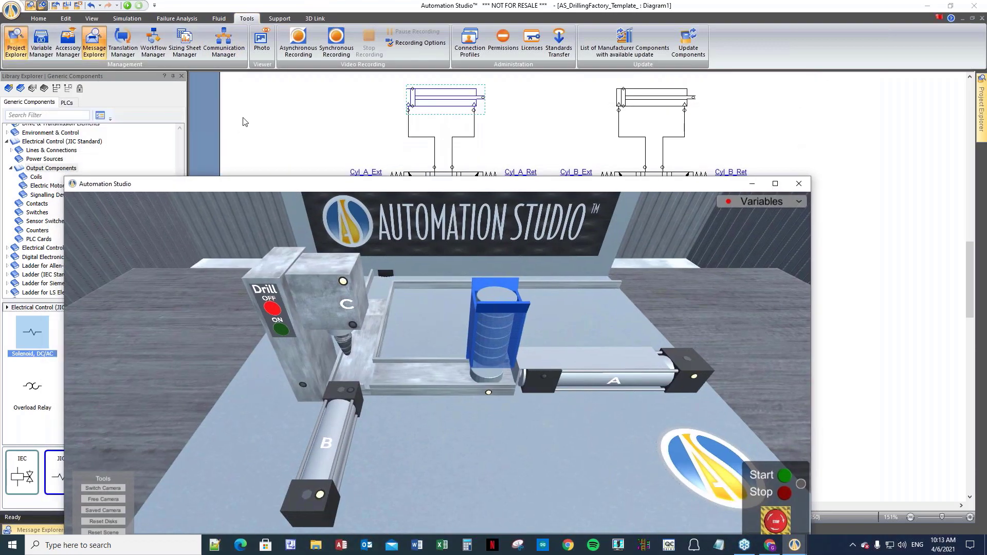
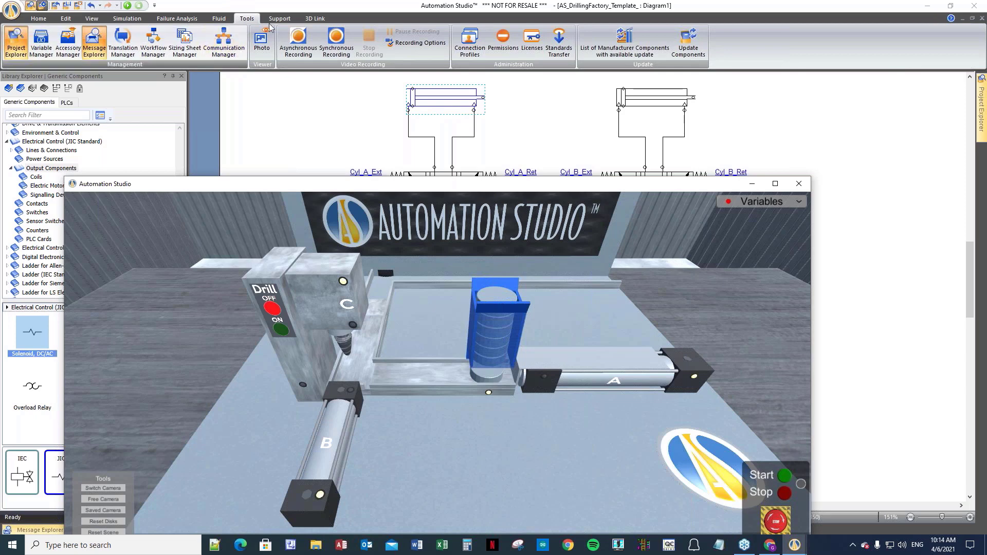
left_click(316, 19)
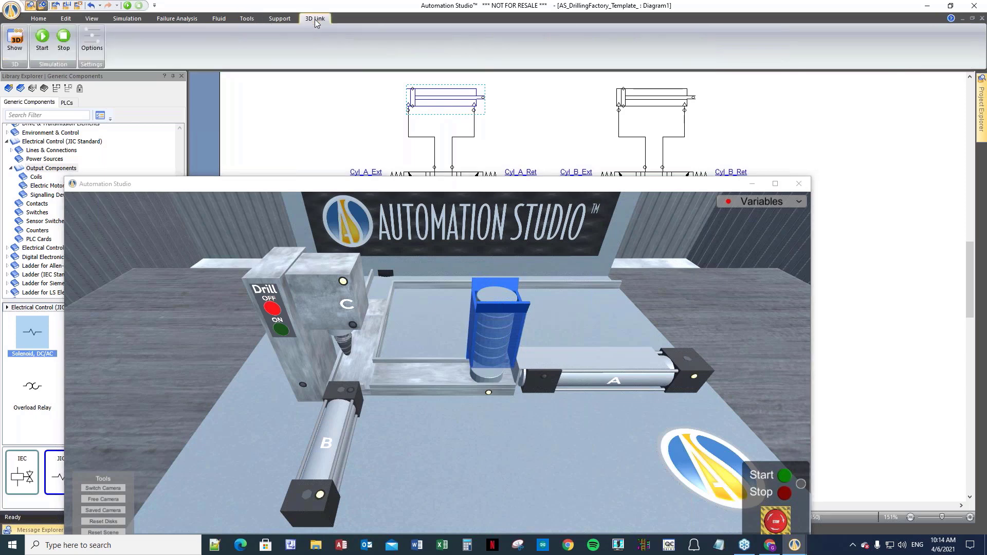
left_click(41, 42)
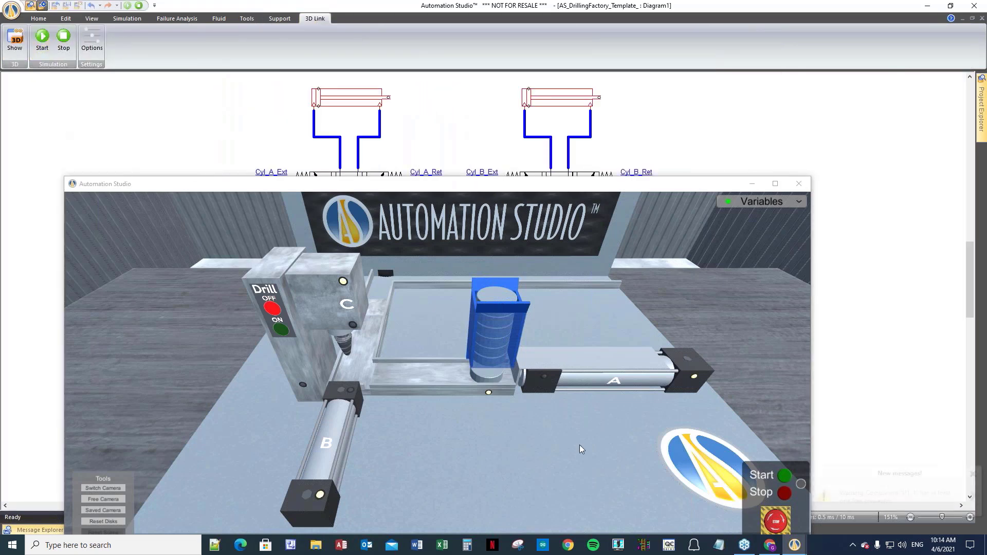
- Open the Variable Manager, filter the variables by name with "u", and move it aside from the 3D scene
left_click(247, 20)
left_click(315, 19)
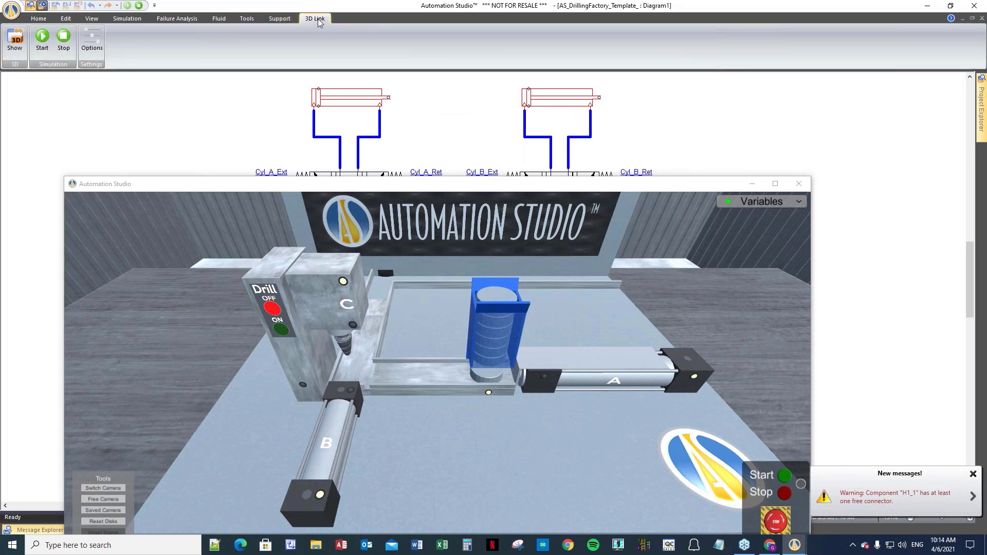
left_click(255, 22)
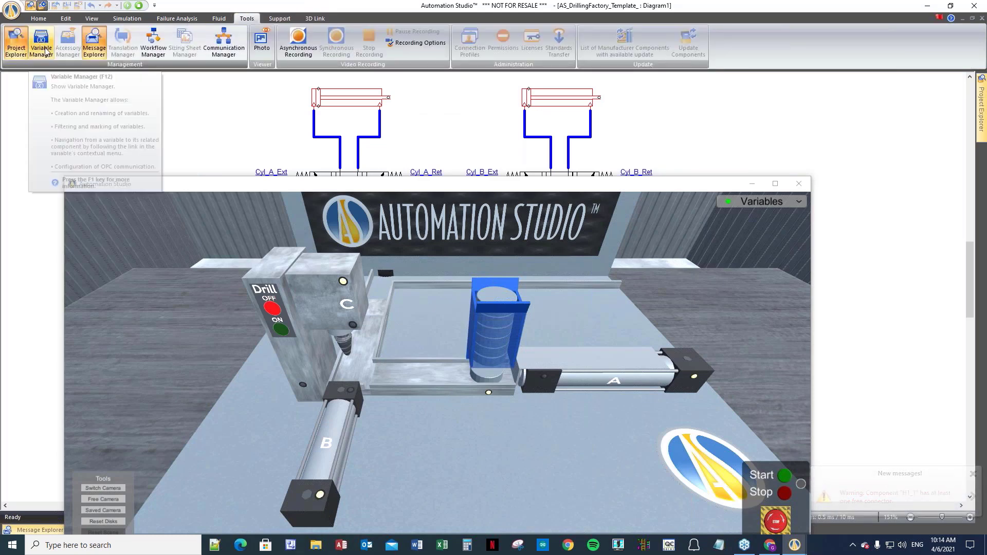
left_click(41, 44)
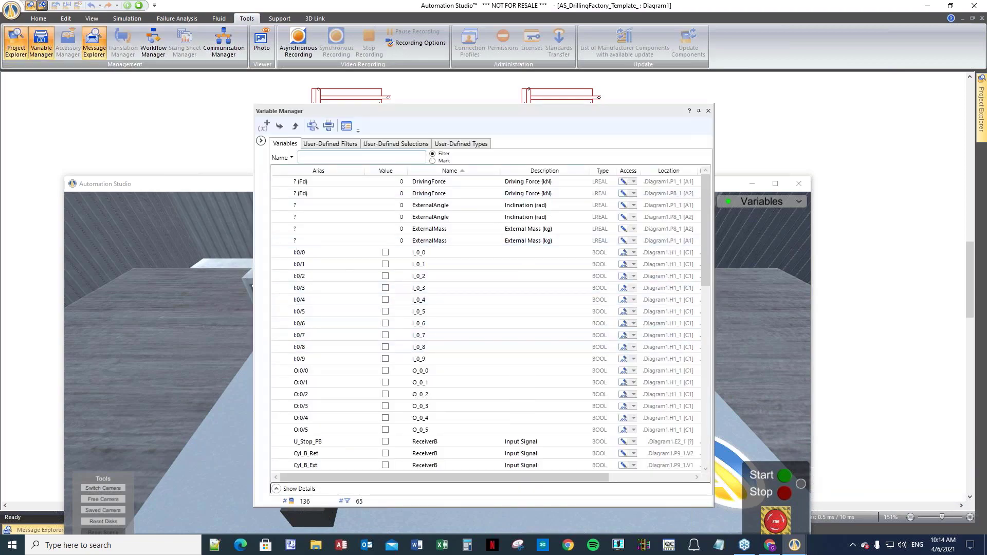
left_click(321, 156)
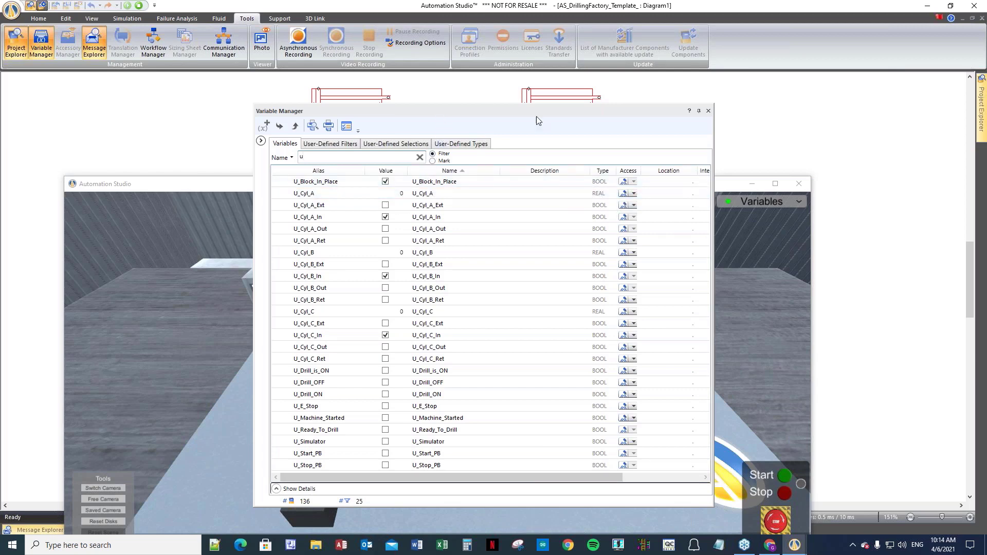
left_click_drag(535, 116, 824, 150)
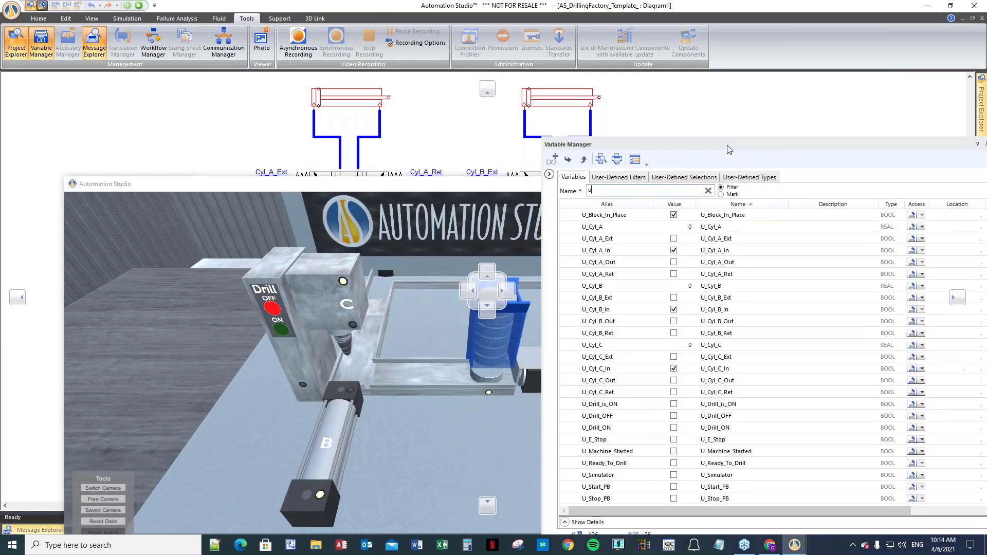
- Set the U_Cyl_A variable to 0.5 and uncover cylinder A in the 3D scene
double_click(690, 228)
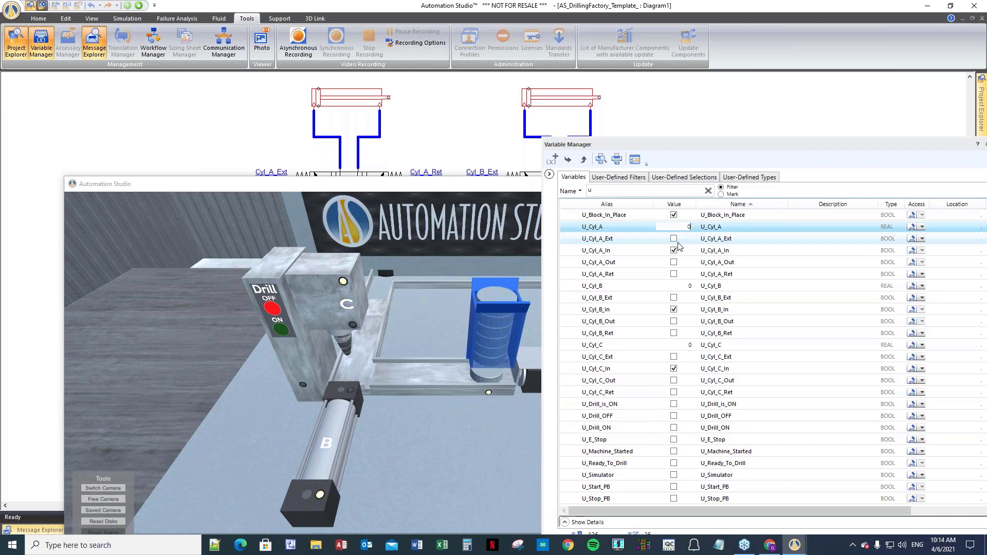
type("0.5")
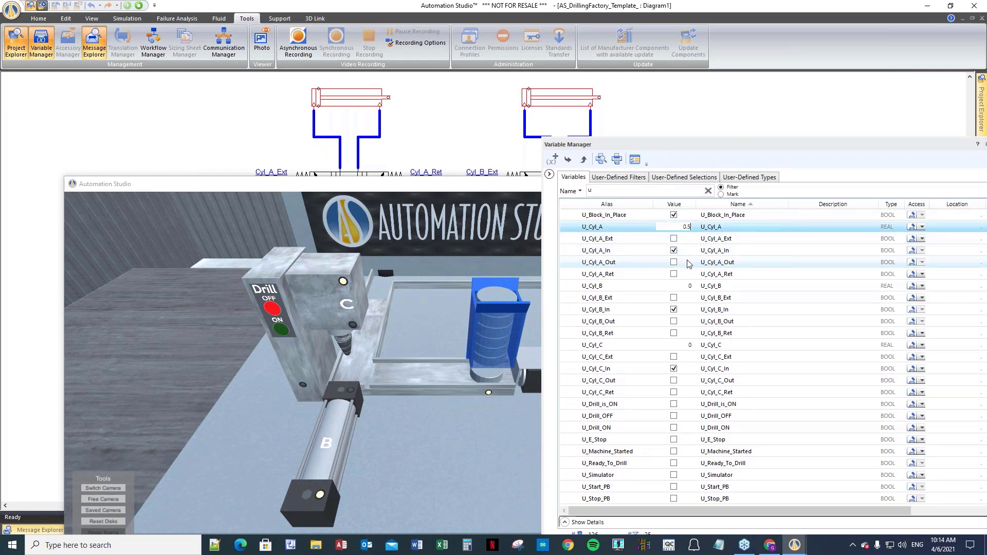
key("Return")
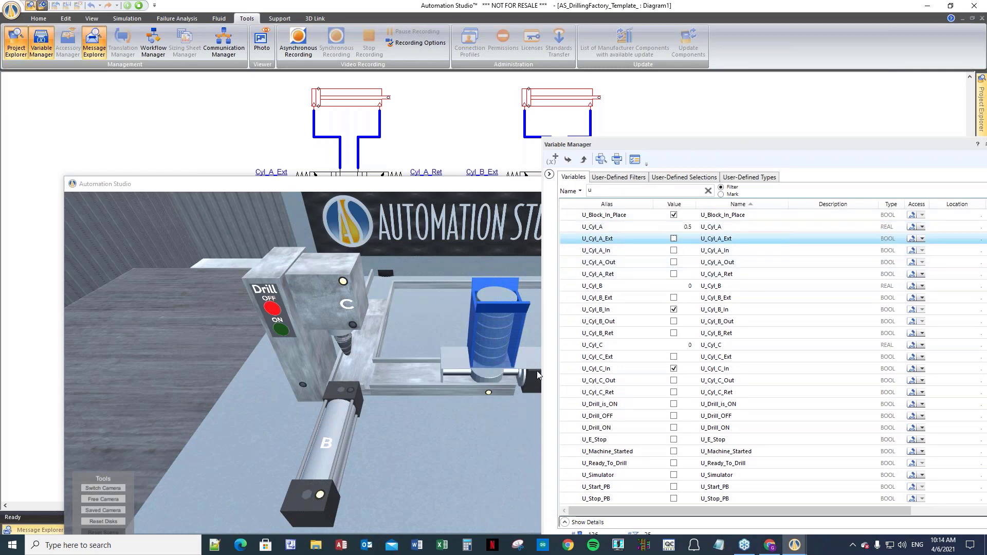
left_click_drag(673, 144, 689, 417)
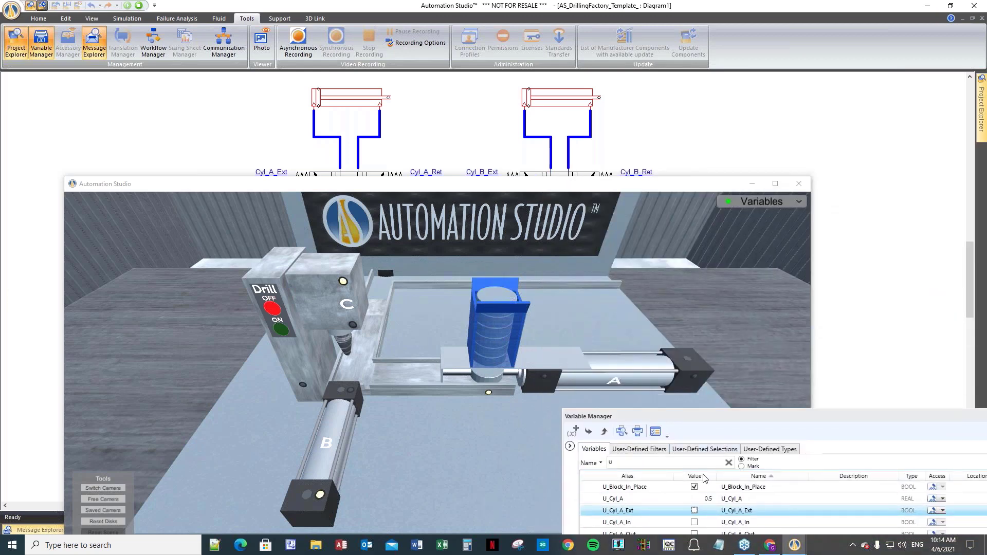
- Set the U_Cyl_A variable to 0 and move the Variable Manager back over the 3D scene
double_click(708, 499)
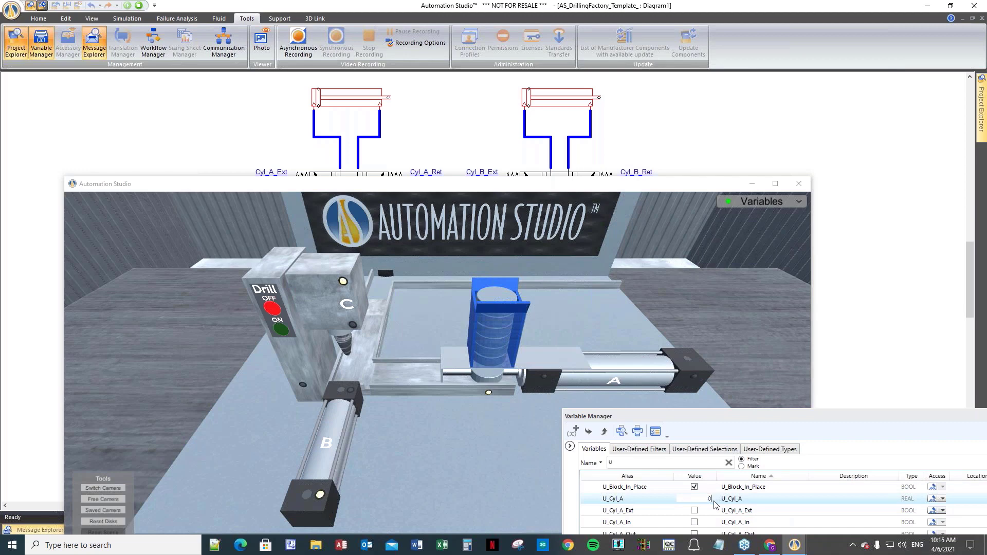
type("0")
key("Return")
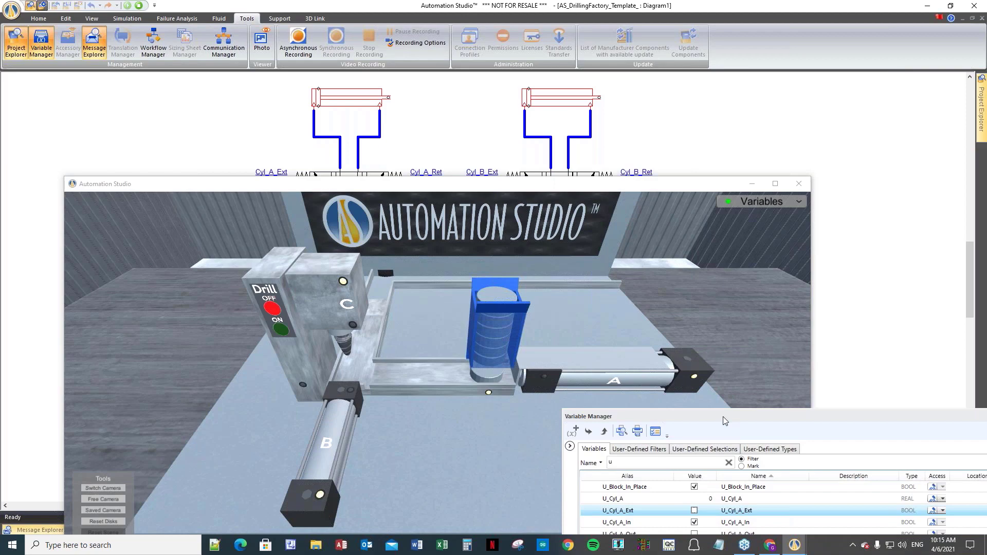
left_click_drag(724, 416, 433, 246)
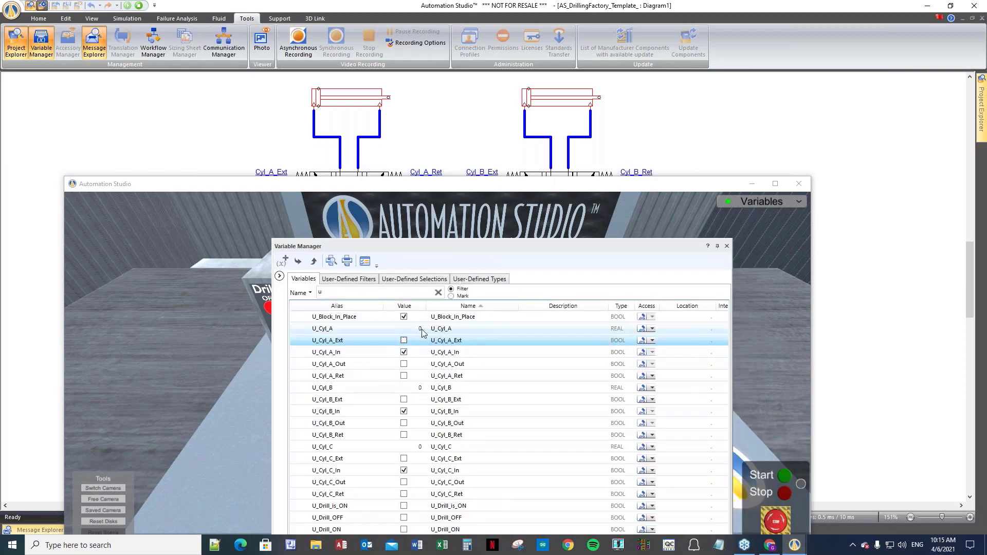
- End the simulation and close the 3D scene window
left_click(470, 192)
left_click_drag(470, 191, 435, 200)
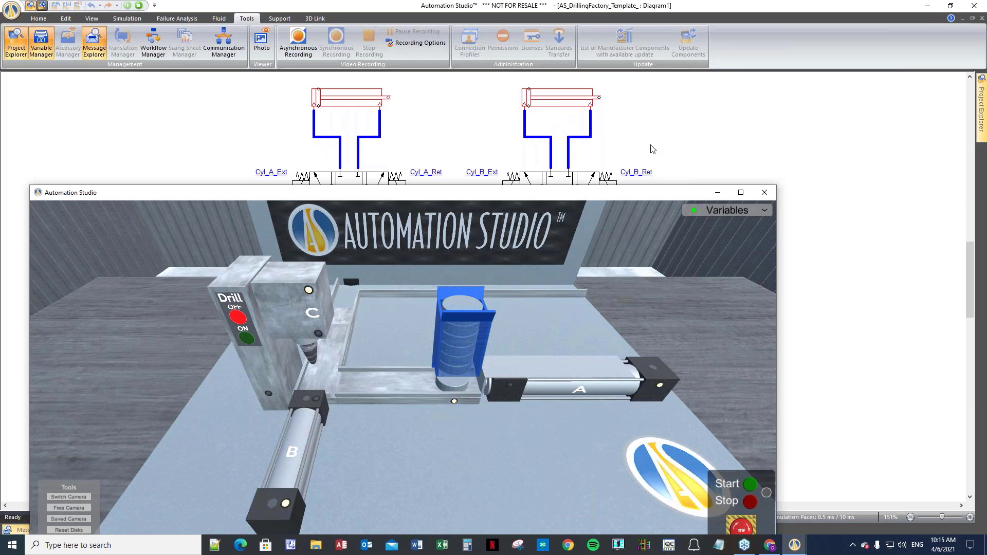
left_click(765, 195)
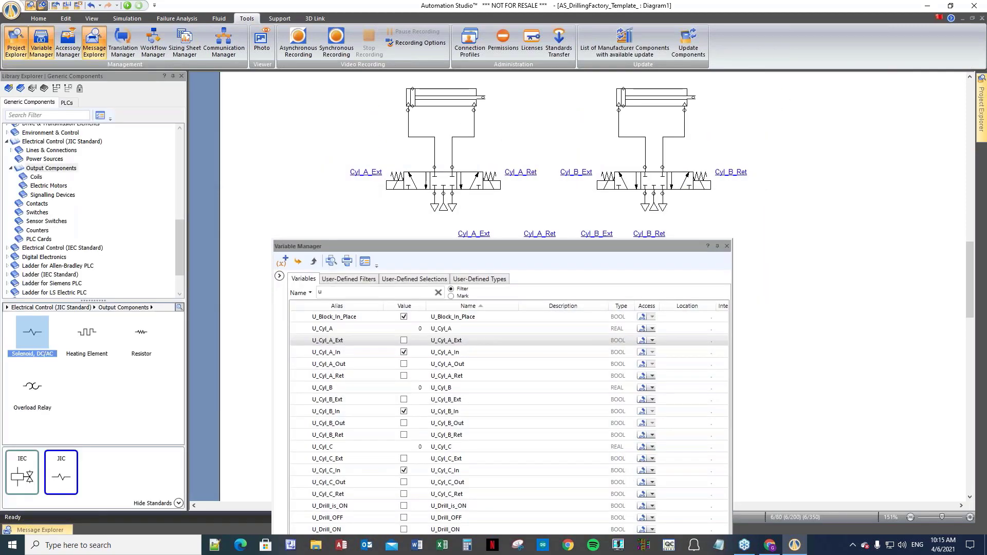
- Set the Maximum Output Signal Position of cylinder A to 1 in its component builder and save the change
double_click(446, 98)
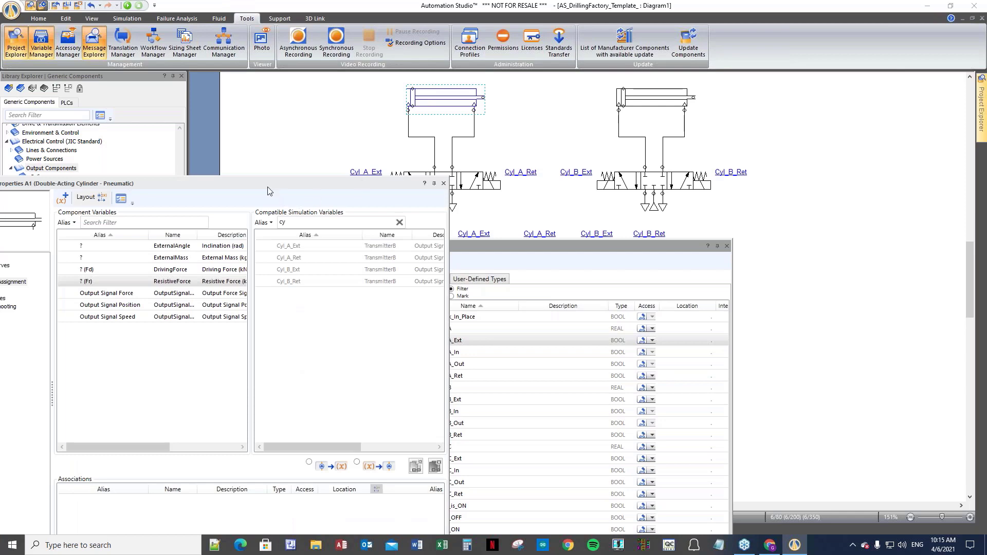
left_click_drag(263, 185, 487, 180)
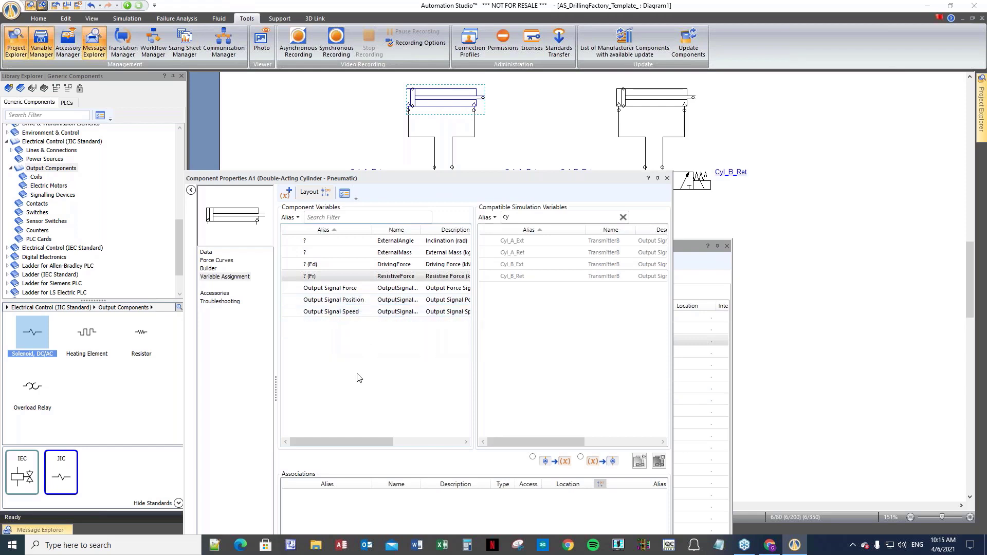
left_click_drag(379, 442, 465, 443)
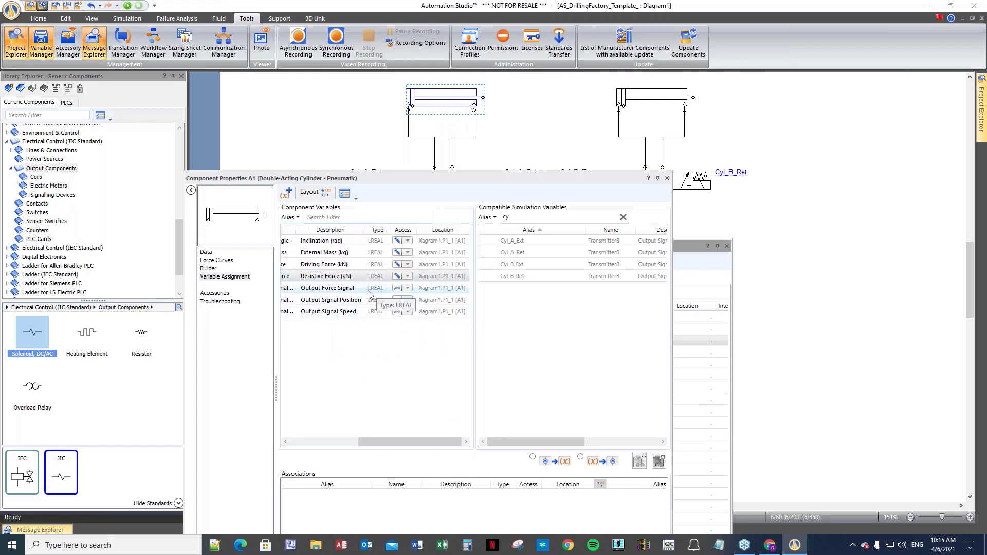
left_click_drag(434, 441, 341, 433)
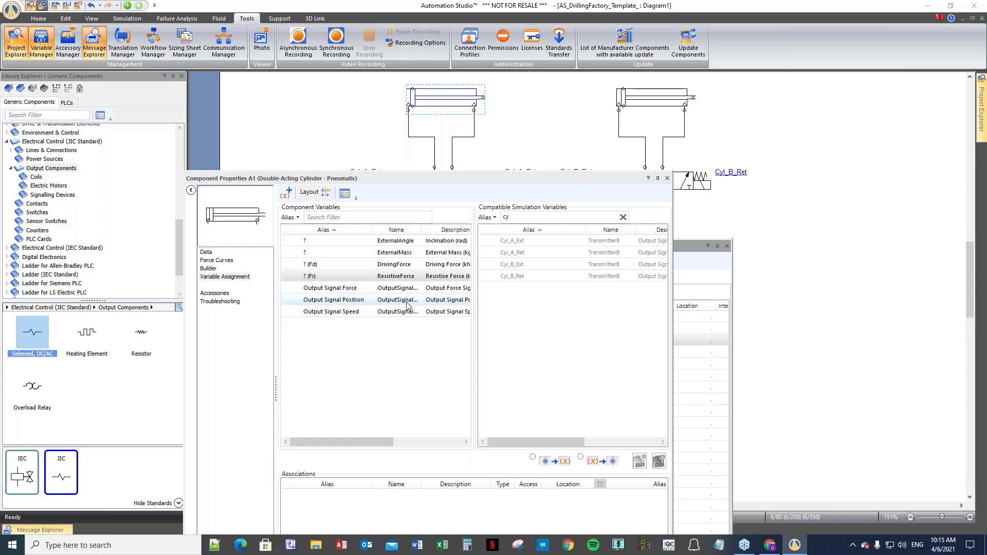
left_click(209, 270)
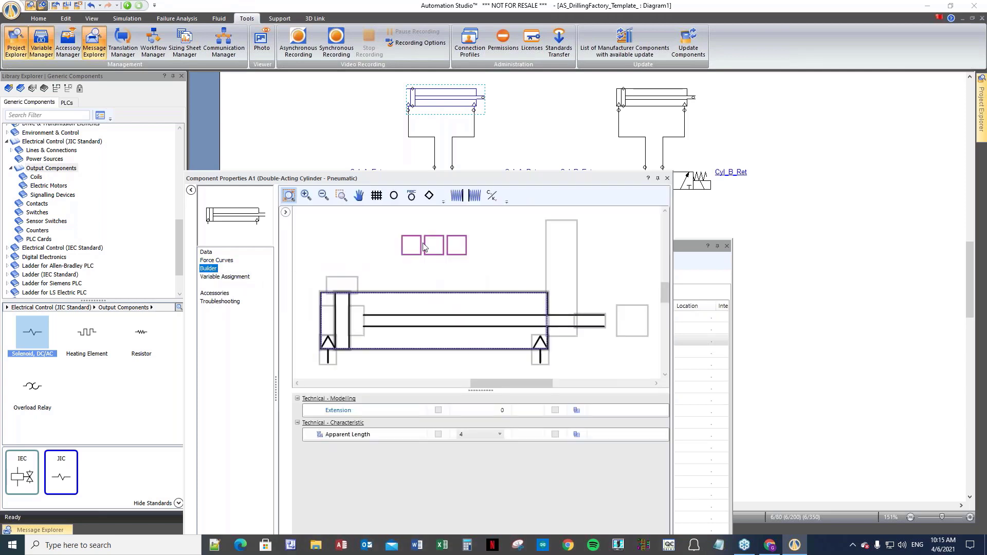
left_click(412, 251)
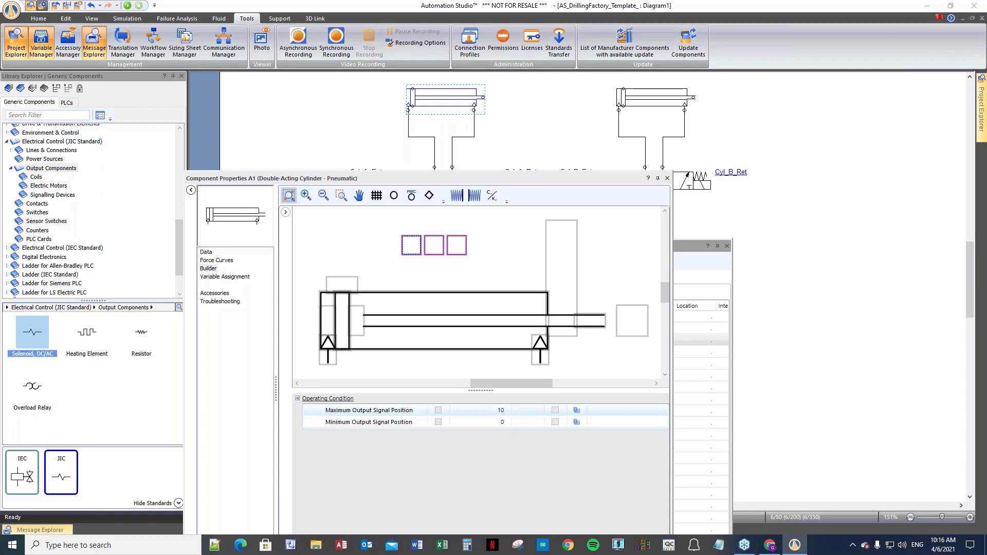
left_click(497, 410)
key("Return")
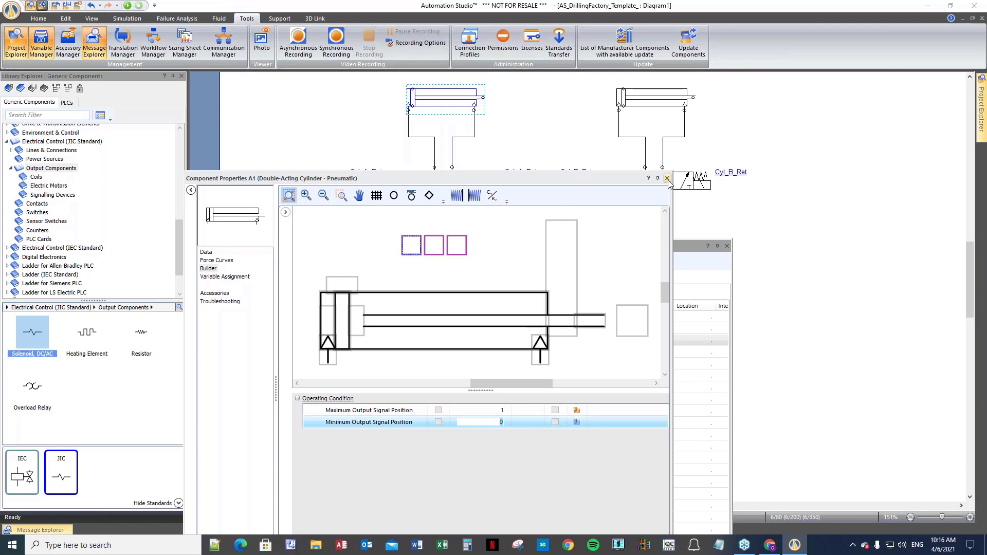
left_click(663, 101)
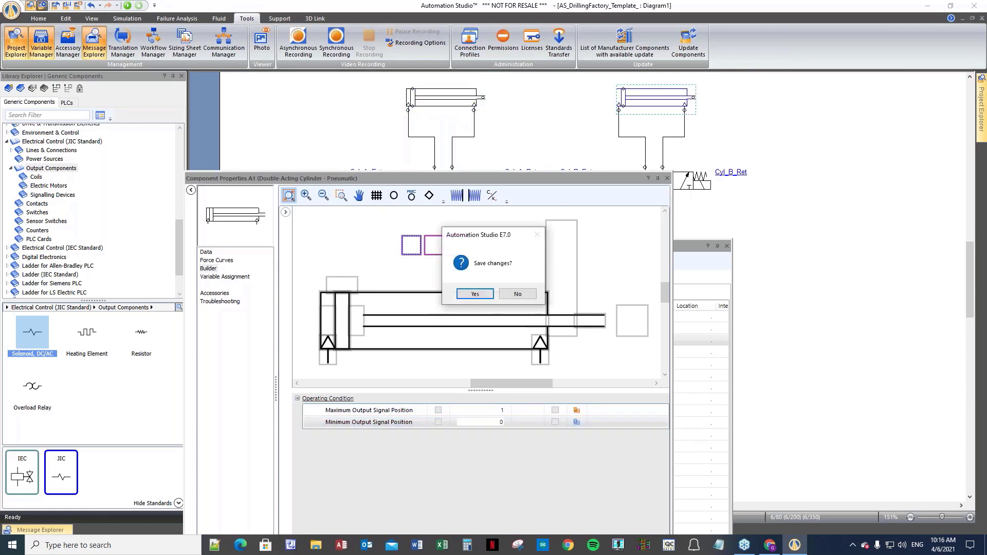
left_click(474, 294)
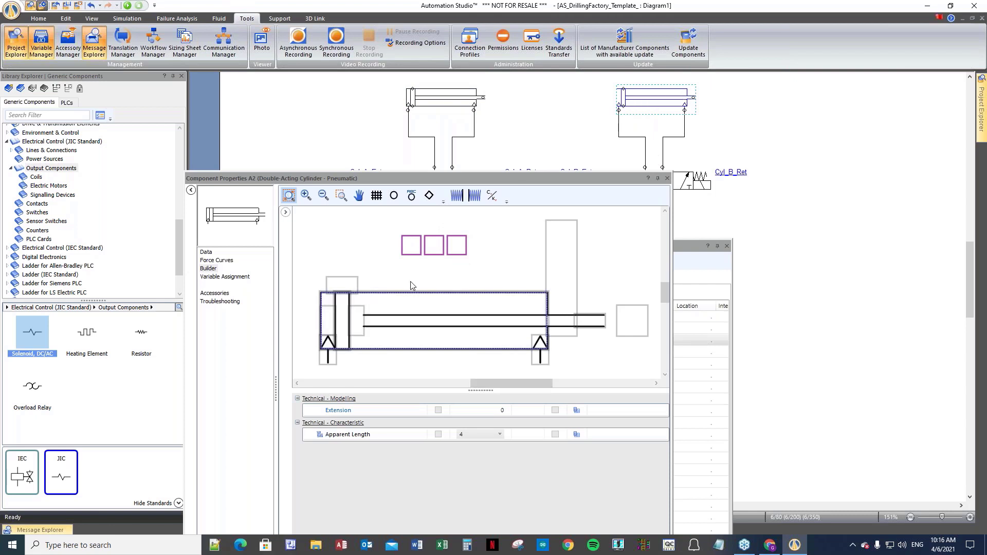
- Set the Maximum Output Signal Position of cylinder B to 1
left_click(414, 253)
left_click(499, 410)
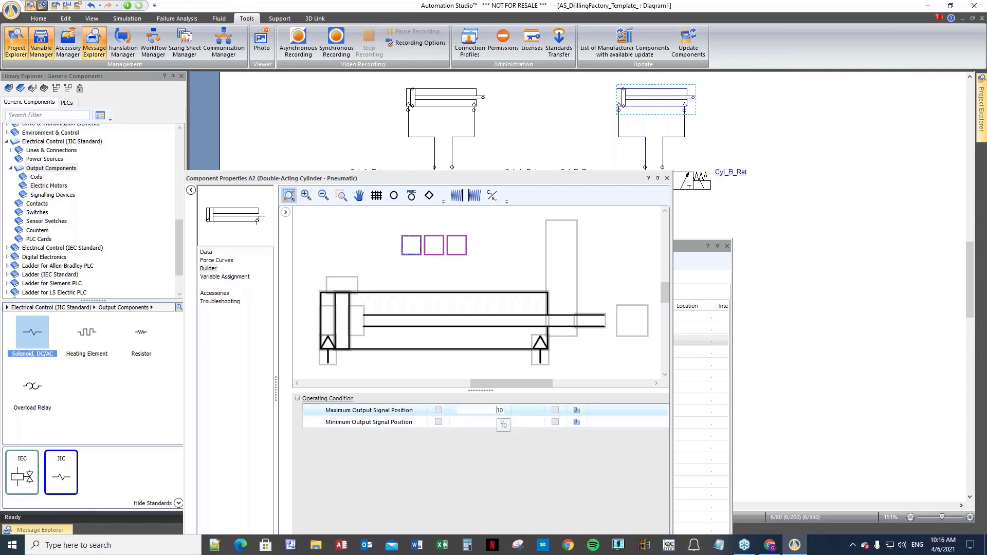
left_click_drag(497, 410, 523, 413)
key("Return")
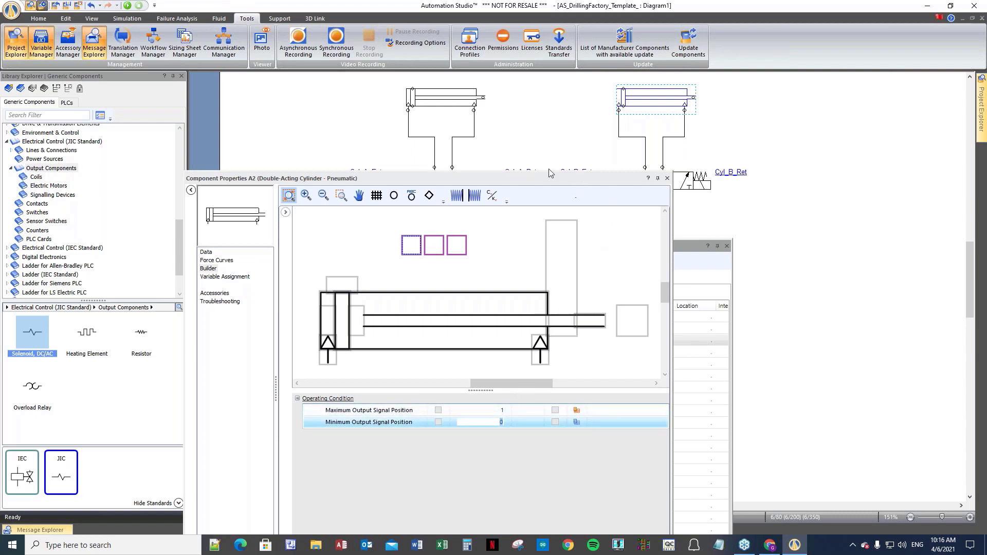
- Select Output Signal Position in cylinder B's variable assignment and filter the compatible simulation variables by alias with "u"
left_click_drag(546, 176, 545, 102)
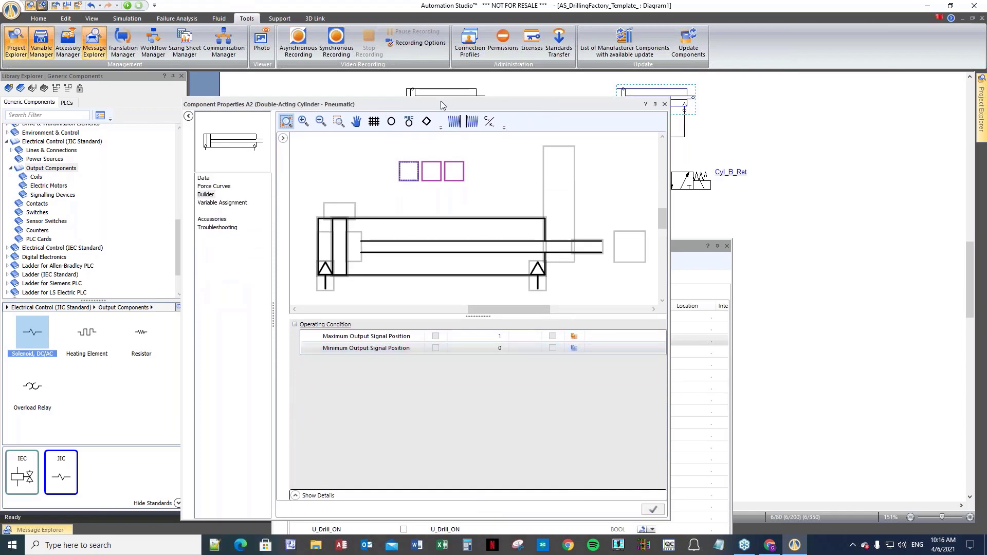
left_click_drag(440, 104, 539, 186)
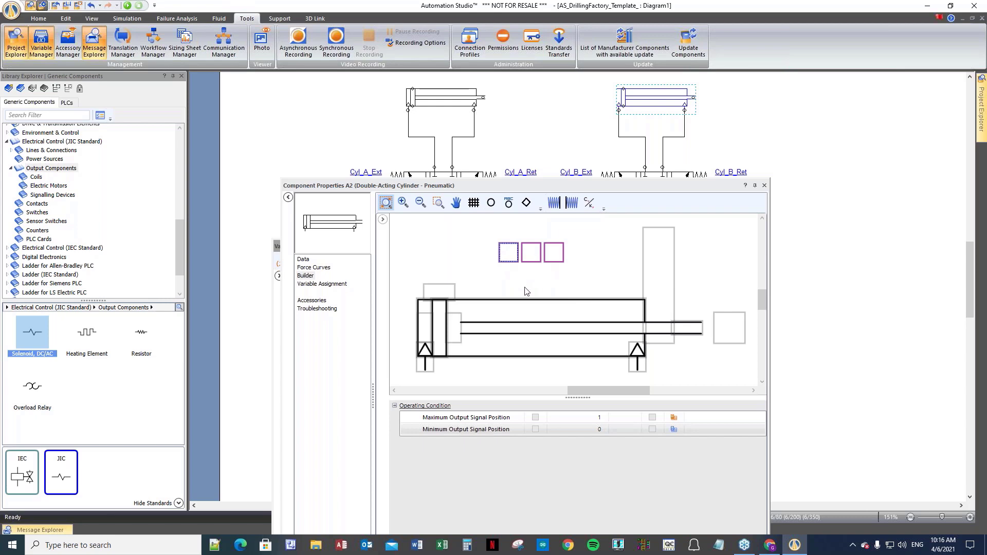
left_click(322, 284)
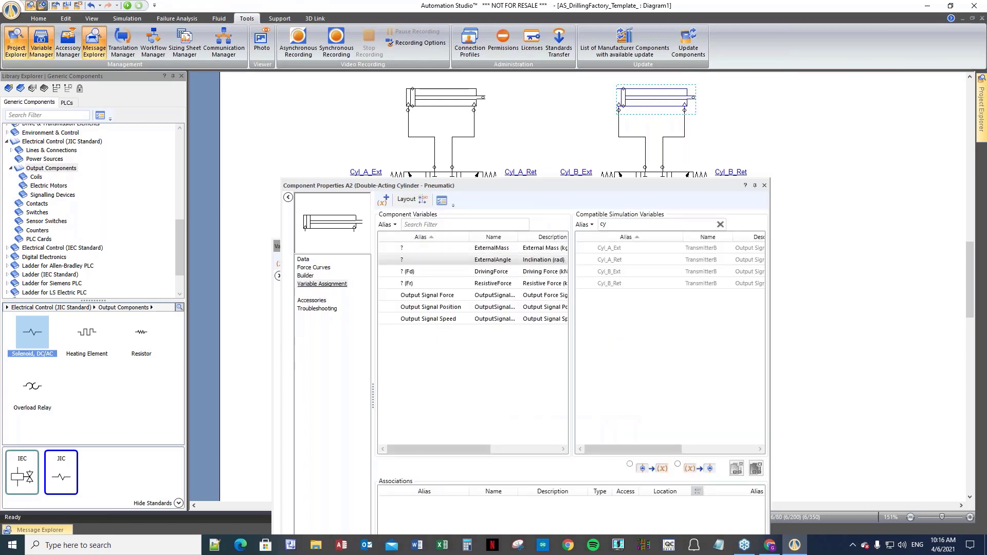
left_click(445, 310)
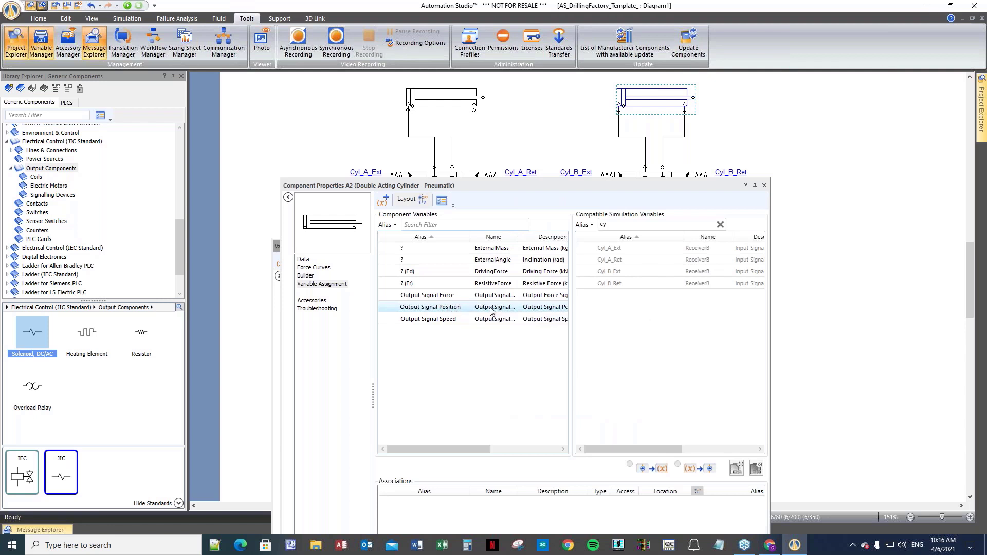
left_click_drag(629, 223, 582, 230)
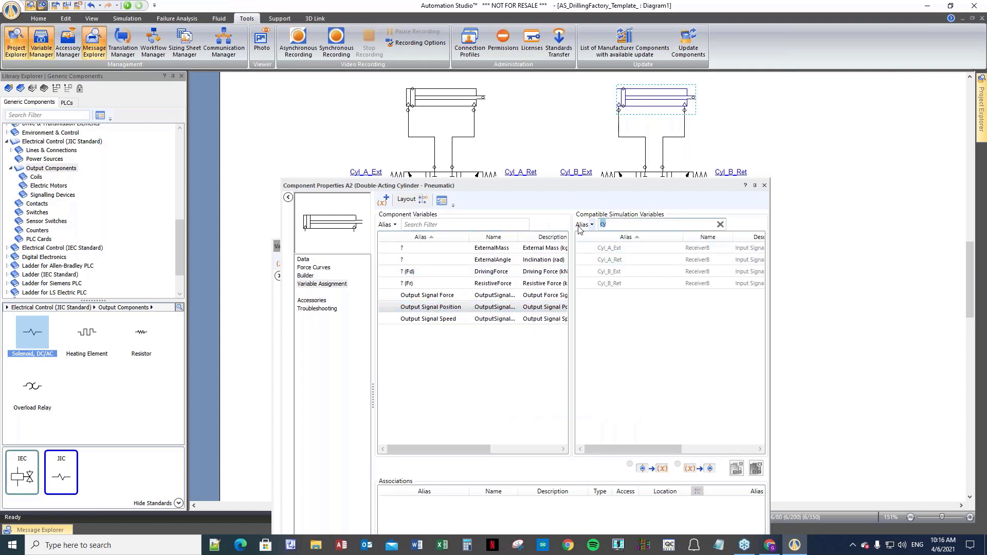
type("u")
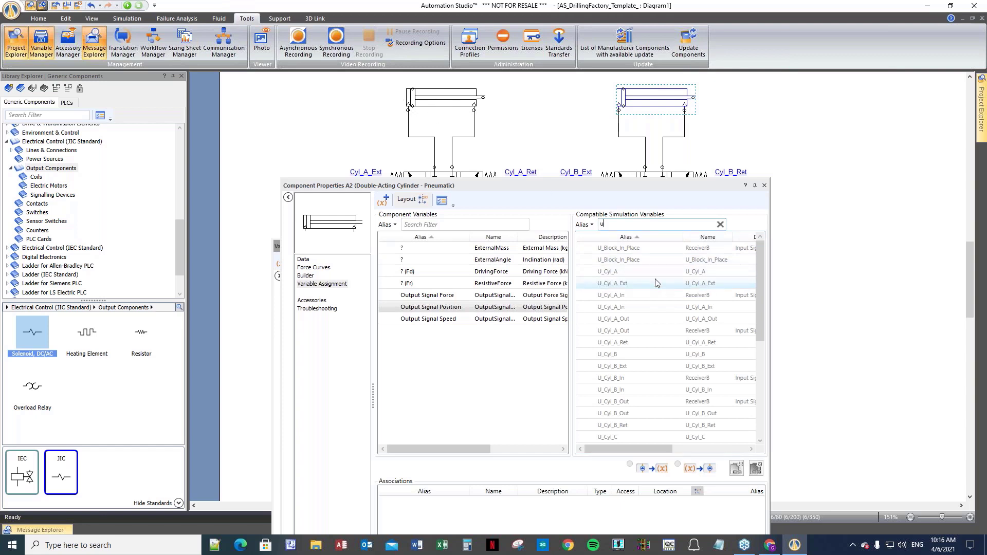
- Try associating cylinder B's Output Signal Position with U_Cyl_A and remove that association
right_click(702, 276)
left_click(720, 285)
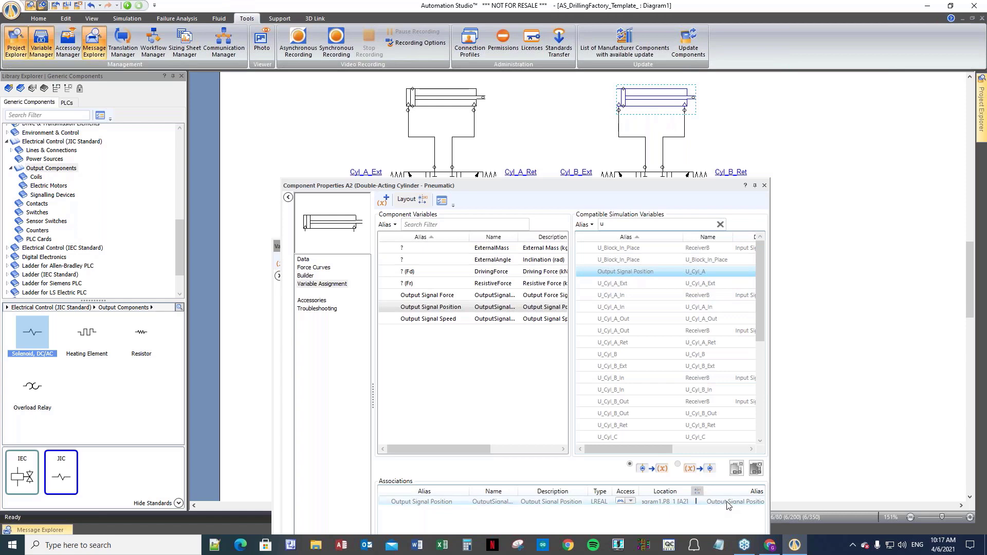
left_click(660, 502)
left_click(756, 469)
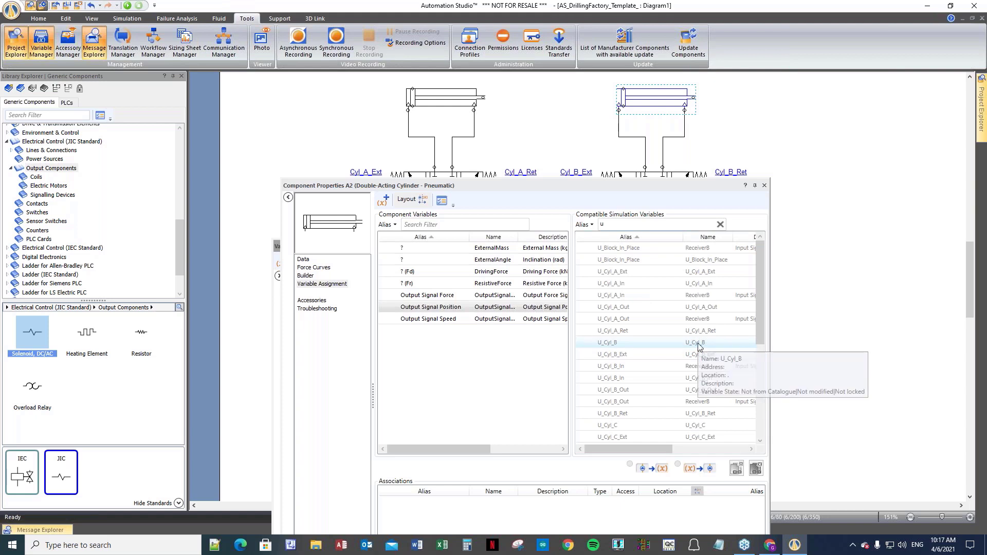
- Associate cylinder B's Output Signal Position with the U_Cyl_B variable
left_click(699, 347)
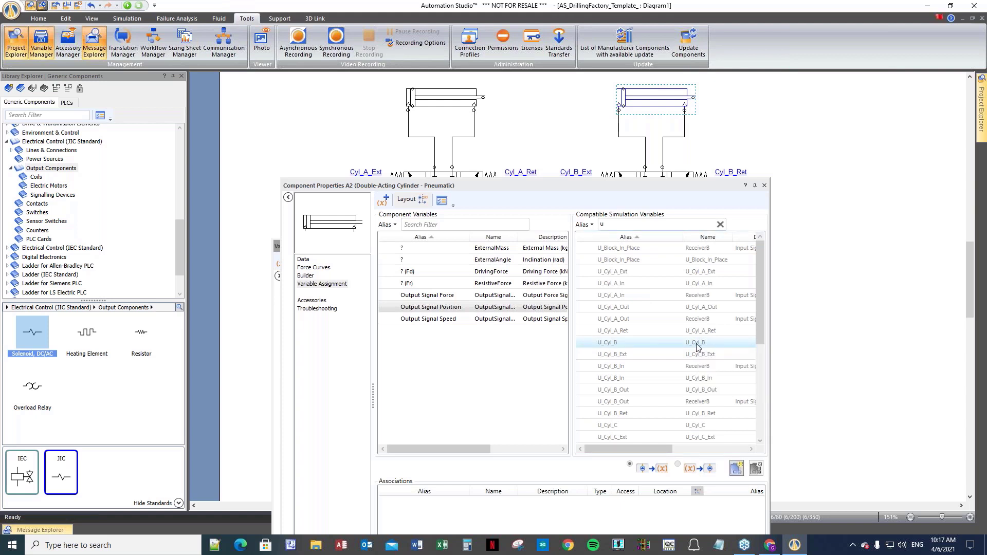
double_click(697, 343)
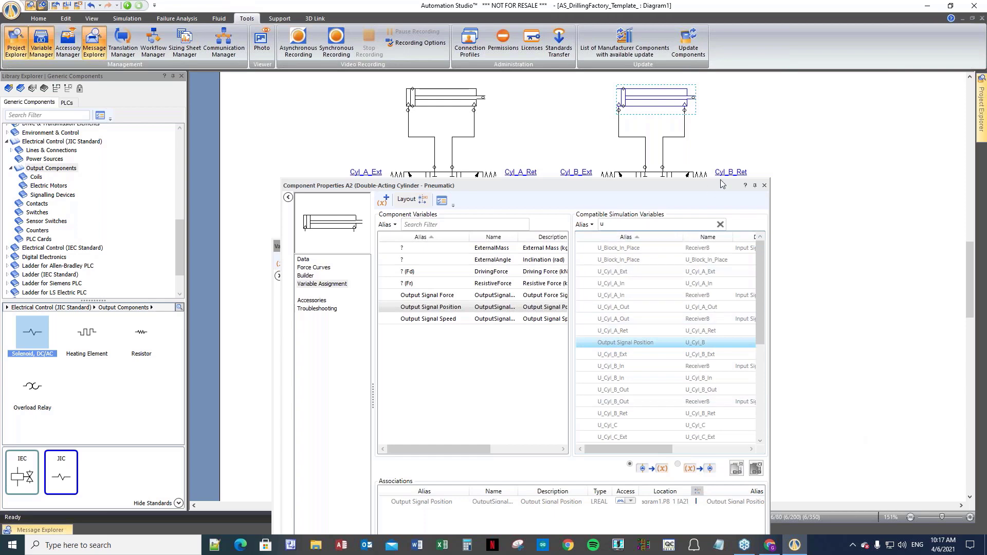
- Associate cylinder A's Resistive Force with the U_Cyl_A variable, and close its properties and the Variable Manager
double_click(428, 99)
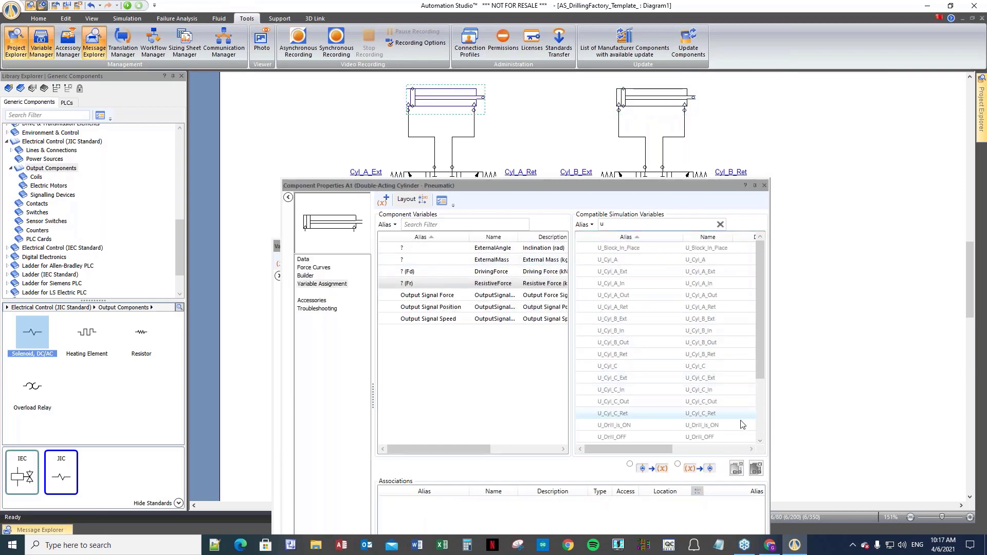
double_click(696, 260)
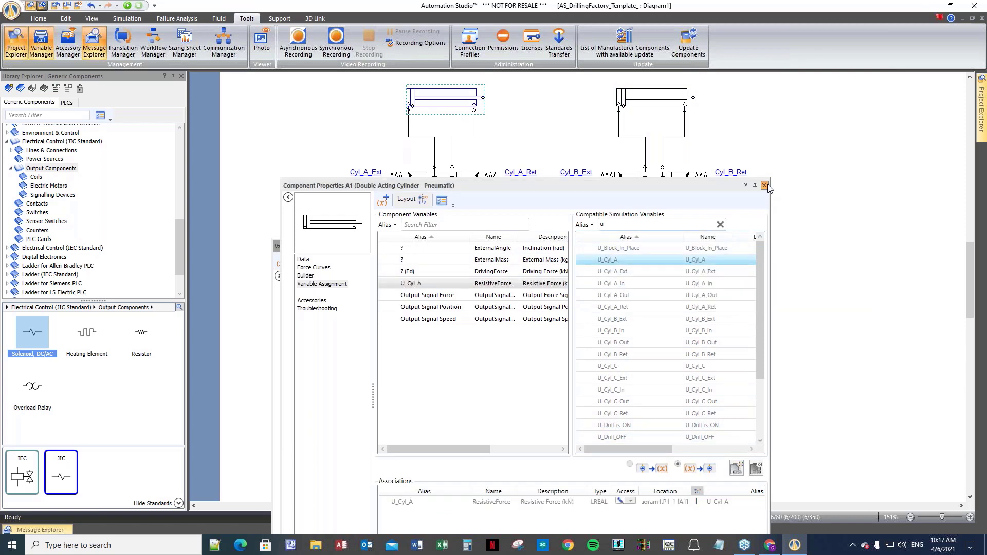
left_click(764, 185)
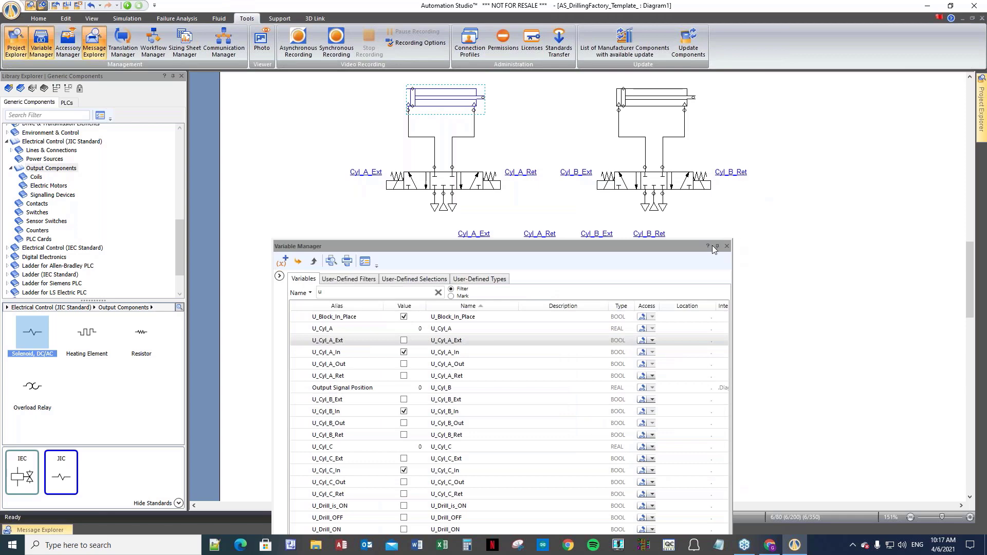
left_click(727, 247)
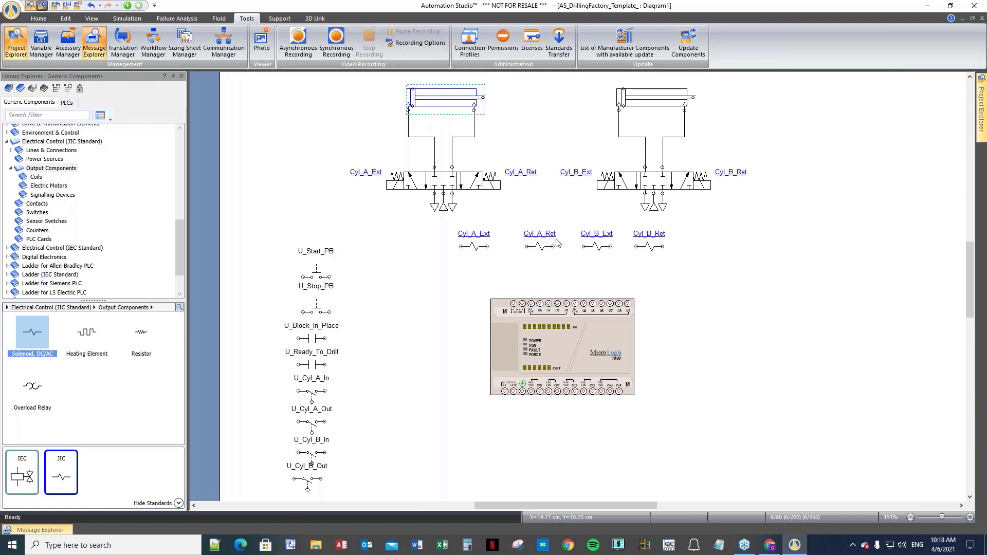
- Show the 3D scene of the drilling machine and move its window clear of the circuit diagram
left_click(314, 19)
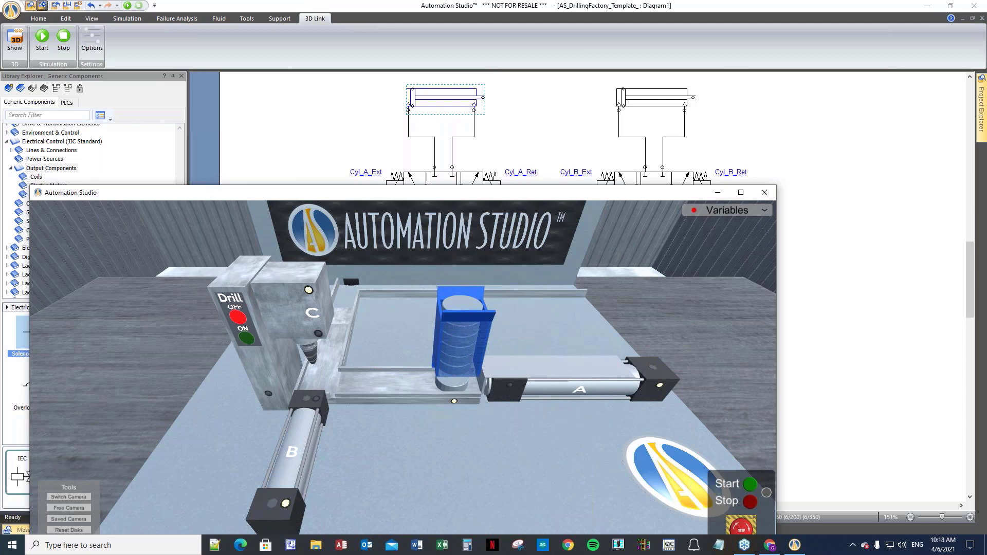
left_click_drag(395, 198, 483, 344)
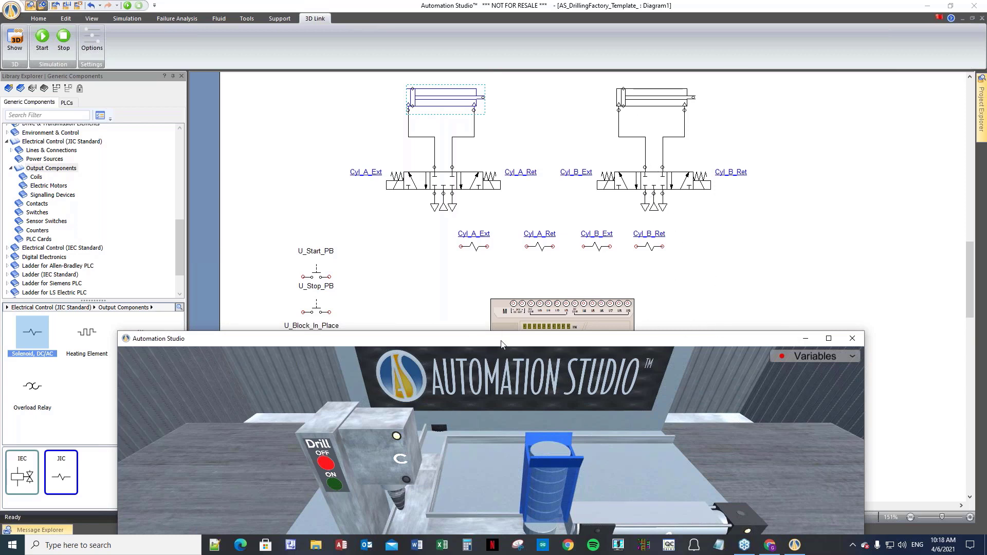
left_click_drag(502, 343, 742, 452)
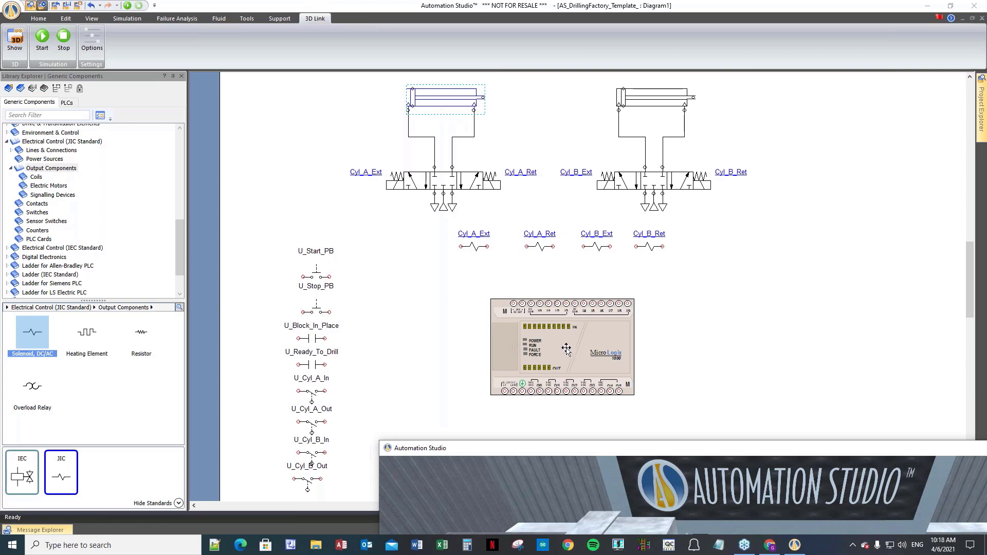
- Rotate the MicroLogix PLC to the left and move it closer to the column of switches and contacts
left_click(572, 344)
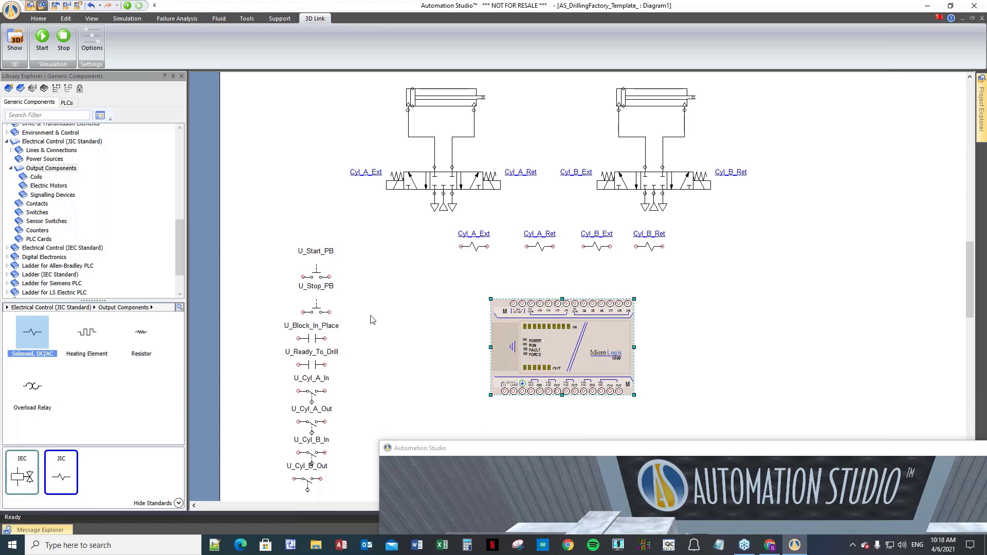
right_click(576, 342)
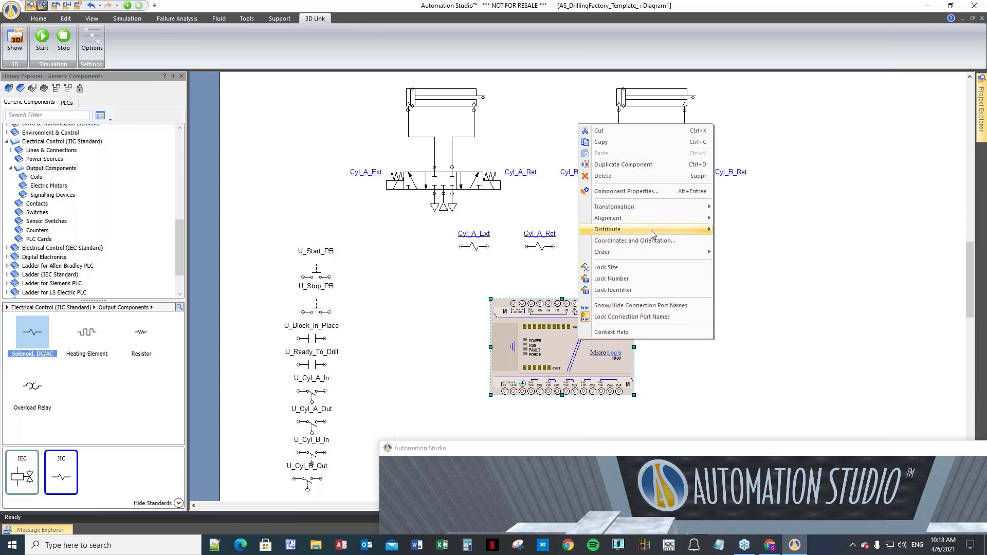
mouse_move(634, 208)
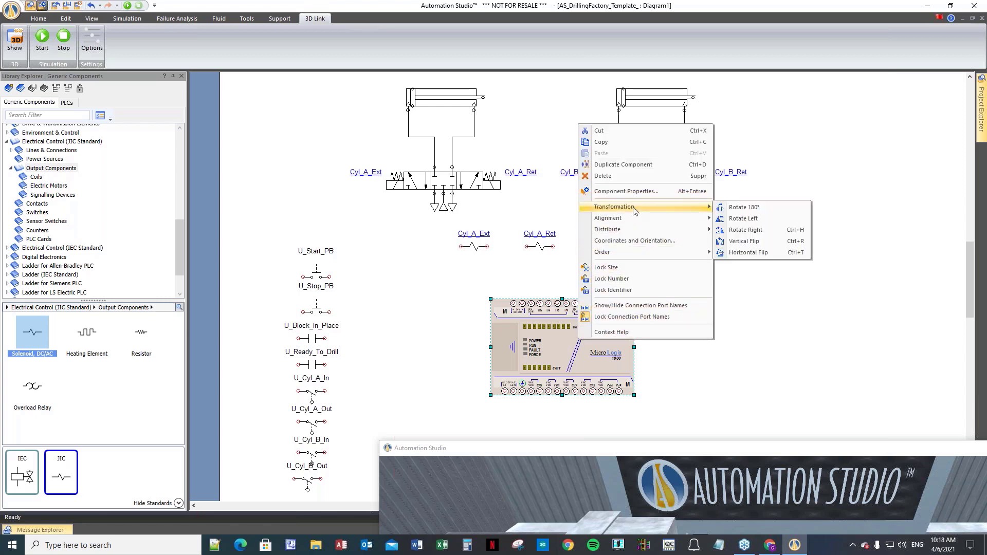
left_click(742, 219)
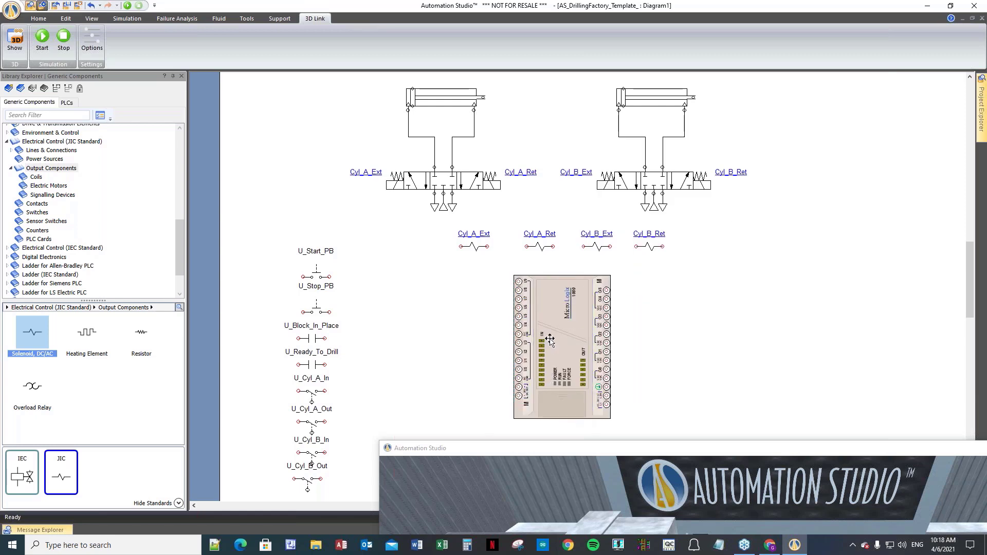
left_click_drag(557, 339, 495, 356)
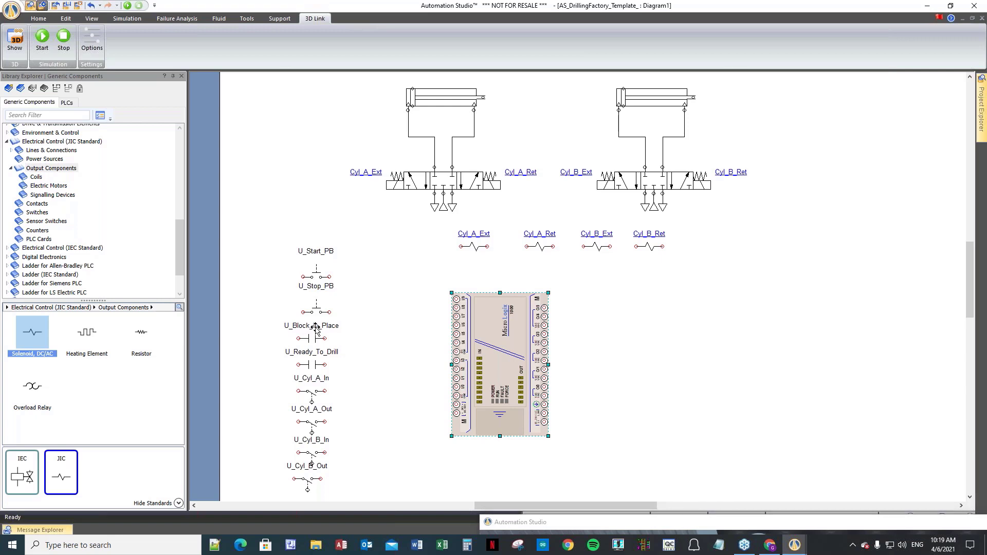
- Move the eight labels from U_Start_PB down to U_Cyl_B_Out so each sits to the left of its own switch or contact symbol
left_click_drag(322, 326, 256, 341)
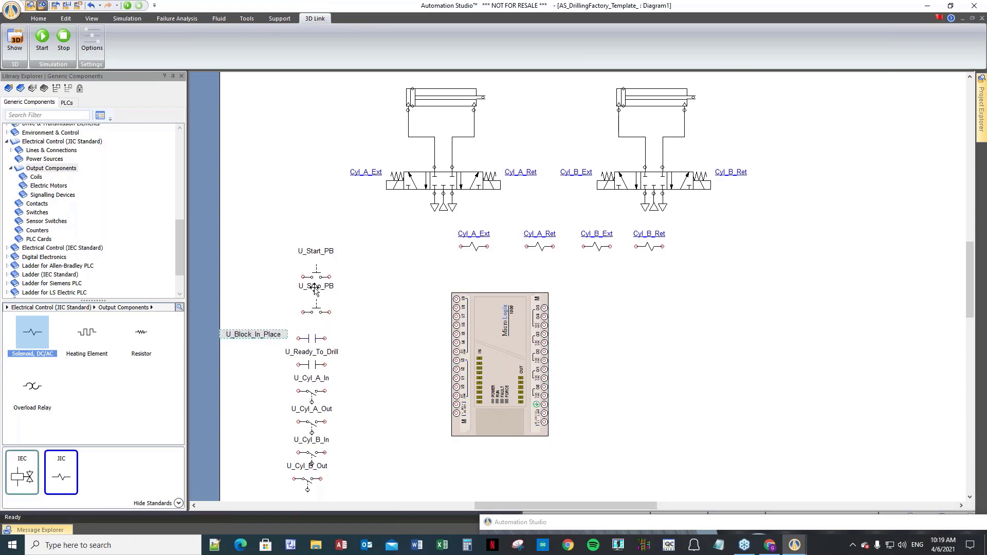
left_click_drag(315, 289, 258, 311)
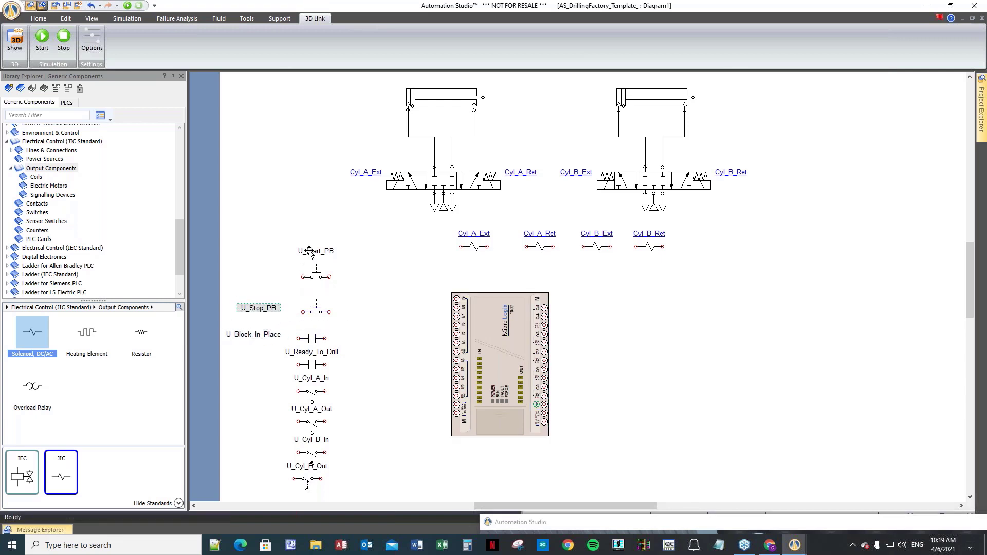
left_click_drag(310, 252, 259, 275)
left_click_drag(312, 352, 253, 356)
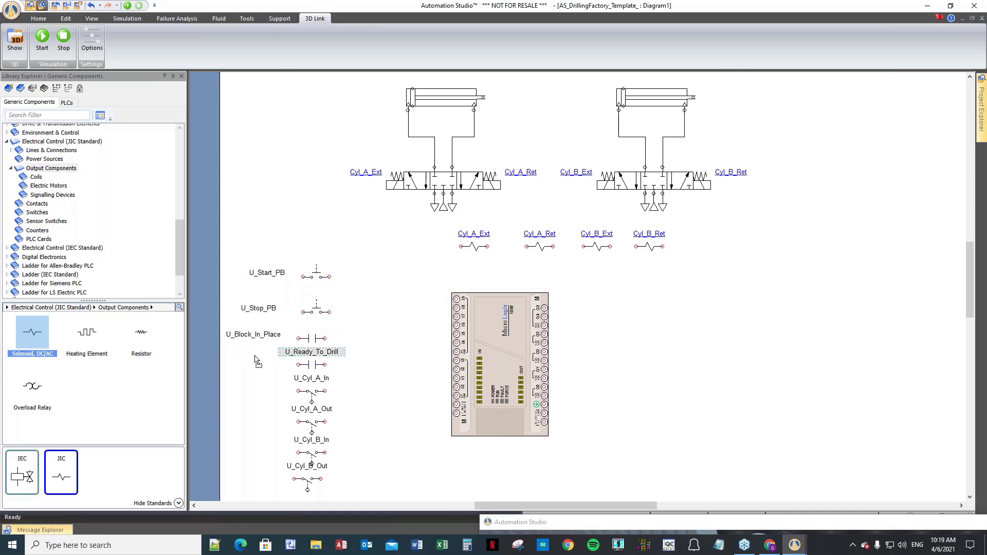
left_click(302, 379)
left_click_drag(302, 379, 249, 384)
left_click_drag(311, 410, 253, 418)
left_click_drag(312, 441, 251, 449)
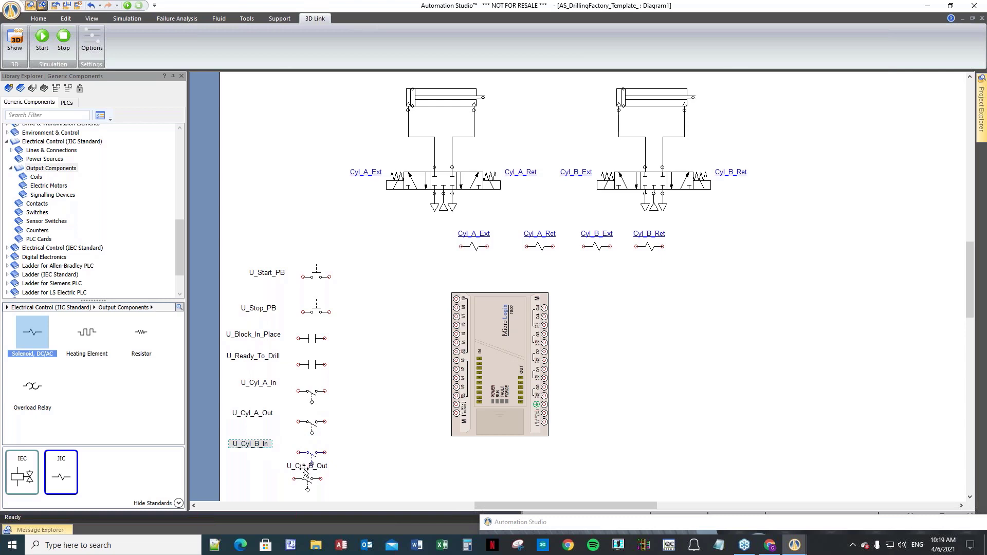
left_click_drag(304, 469, 250, 480)
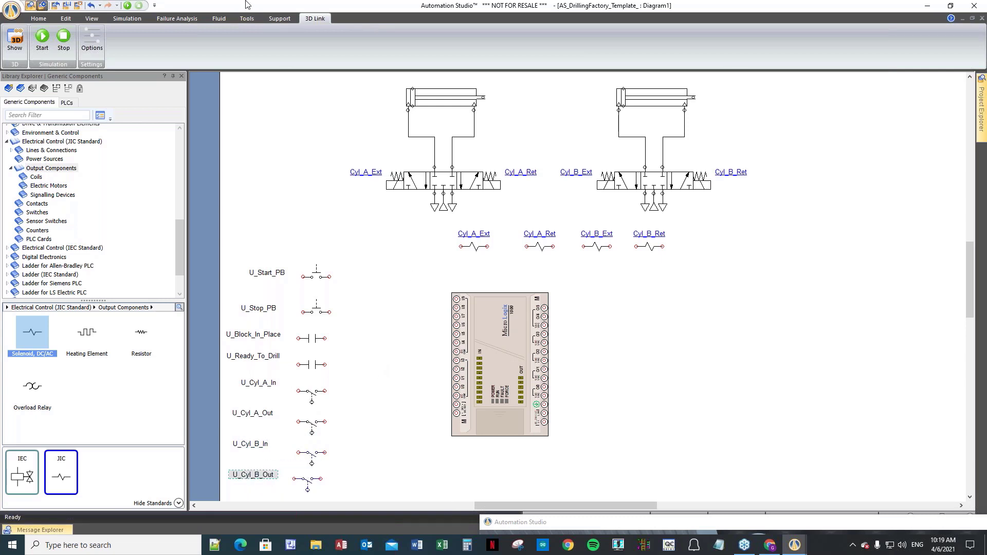
- Show the diagram grid and line up the eight push-buttons, contacts and switches in an evenly spaced column beside the PLC's input terminals
left_click(91, 19)
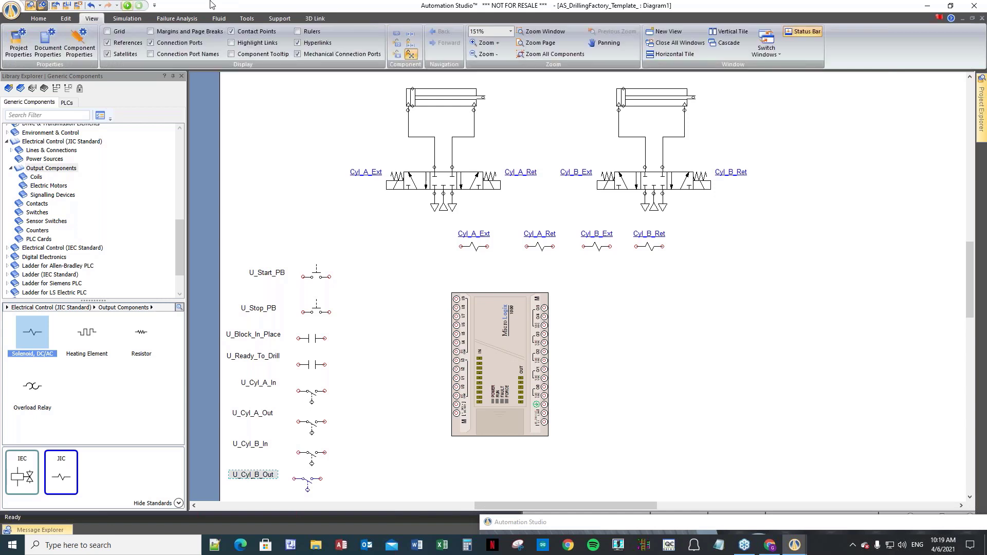
left_click(107, 31)
left_click_drag(314, 275, 392, 307)
left_click_drag(319, 312, 386, 321)
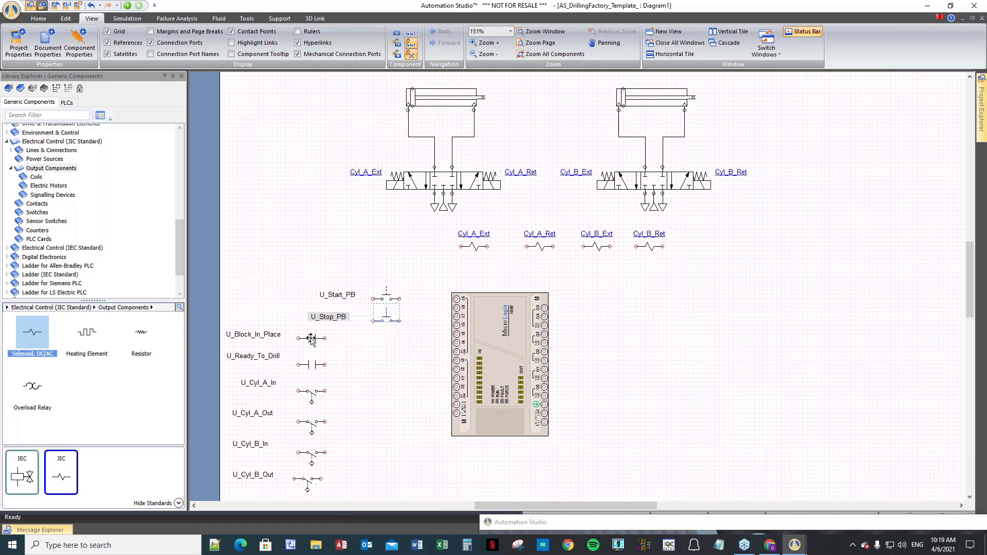
left_click_drag(312, 339, 386, 344)
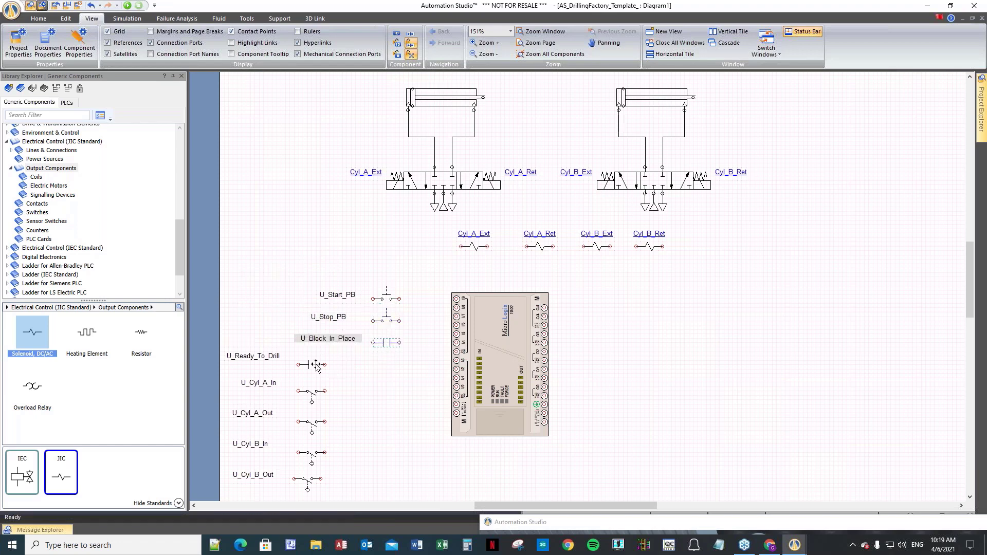
left_click_drag(313, 365, 392, 368)
left_click_drag(311, 395, 388, 392)
left_click_drag(314, 425, 388, 414)
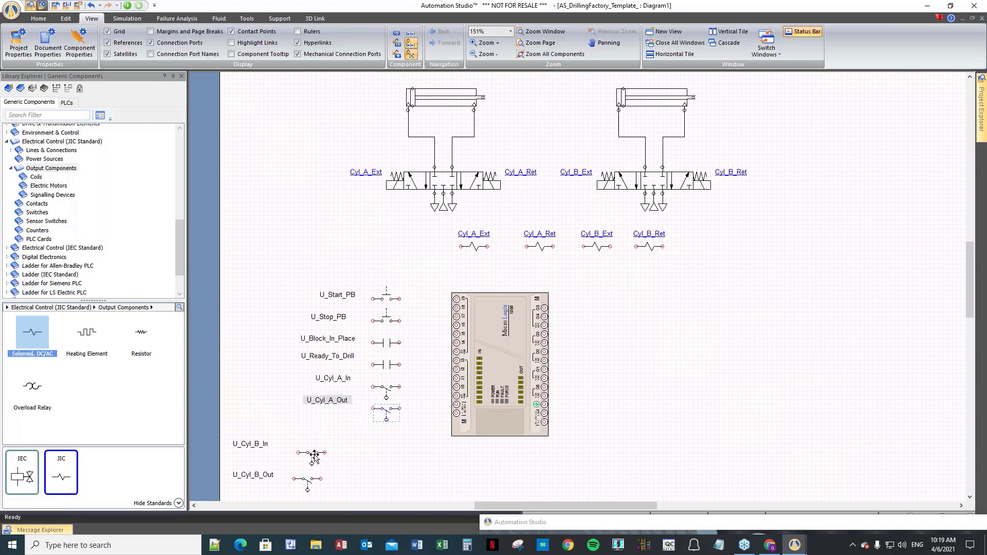
left_click_drag(314, 454, 385, 435)
left_click_drag(312, 478, 387, 455)
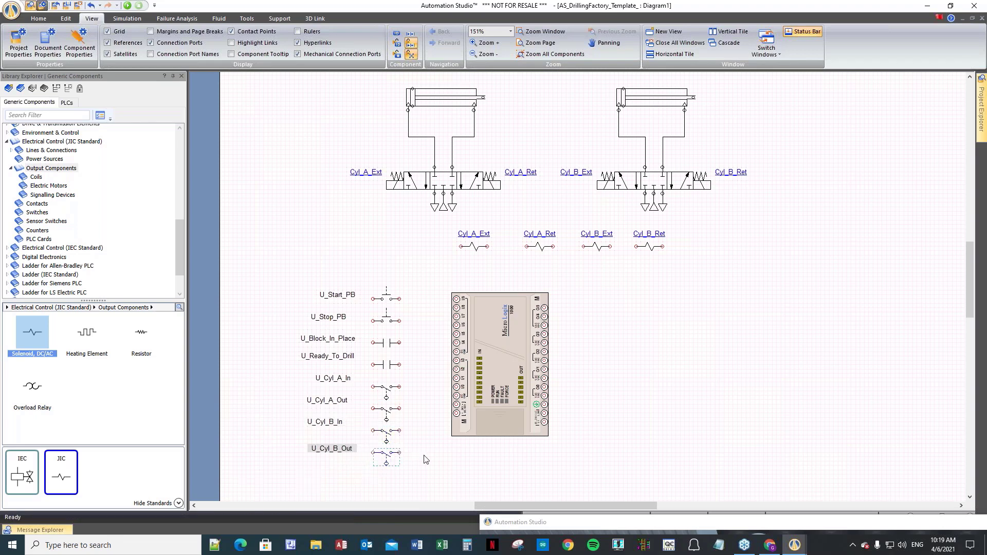
left_click(441, 459)
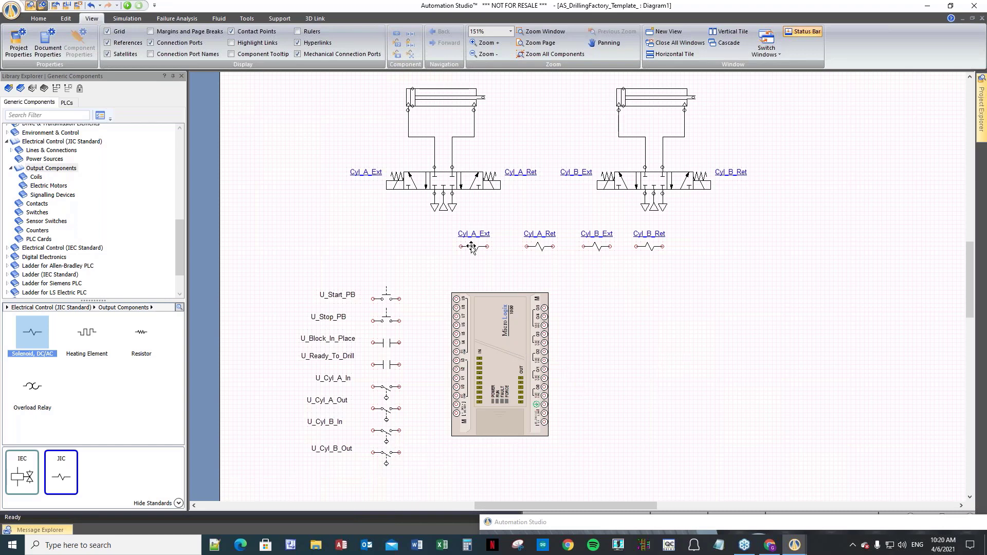
- Stack the Cyl_A_Ext, Cyl_A_Ret, Cyl_B_Ext and Cyl_B_Ret solenoids beside the PLC's output terminals, with their labels to the right of the symbols
left_click_drag(472, 247, 579, 316)
left_click(537, 247)
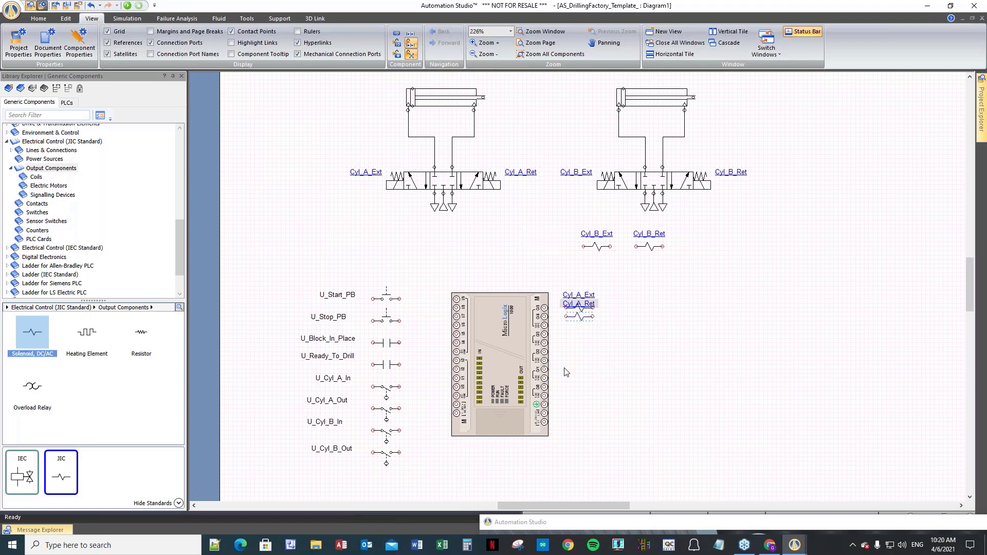
scroll(564, 367, "up", 2)
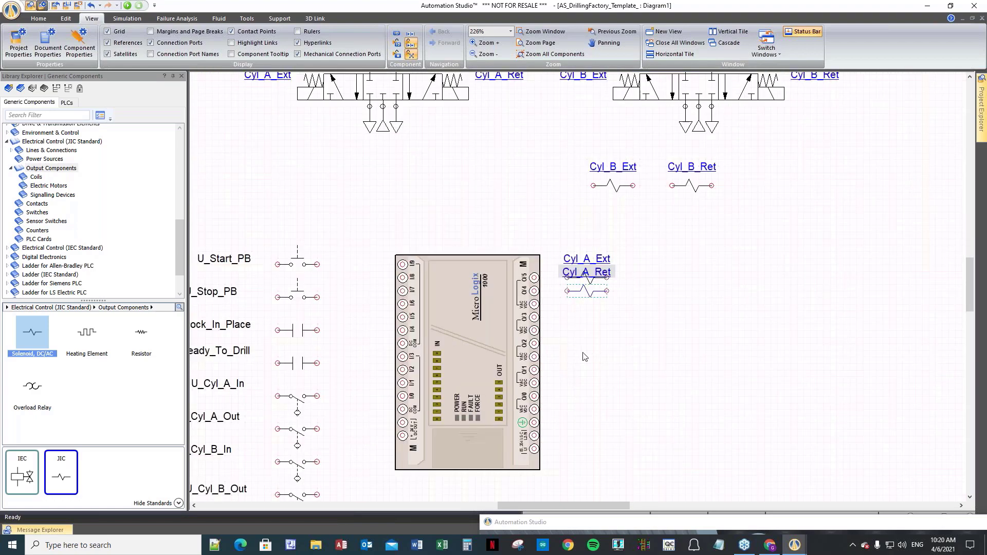
scroll(583, 354, "up", 1)
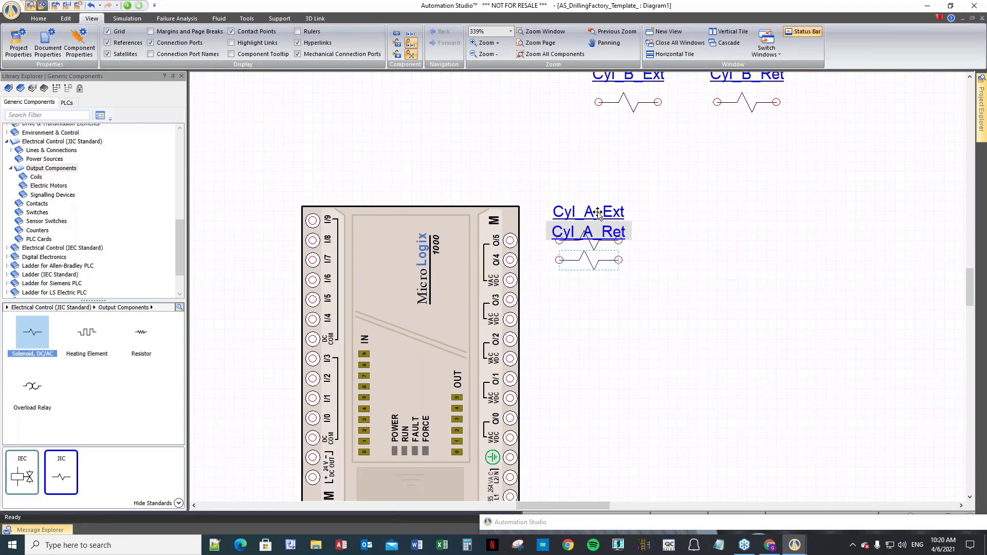
left_click_drag(596, 215, 691, 240)
left_click_drag(594, 234, 690, 264)
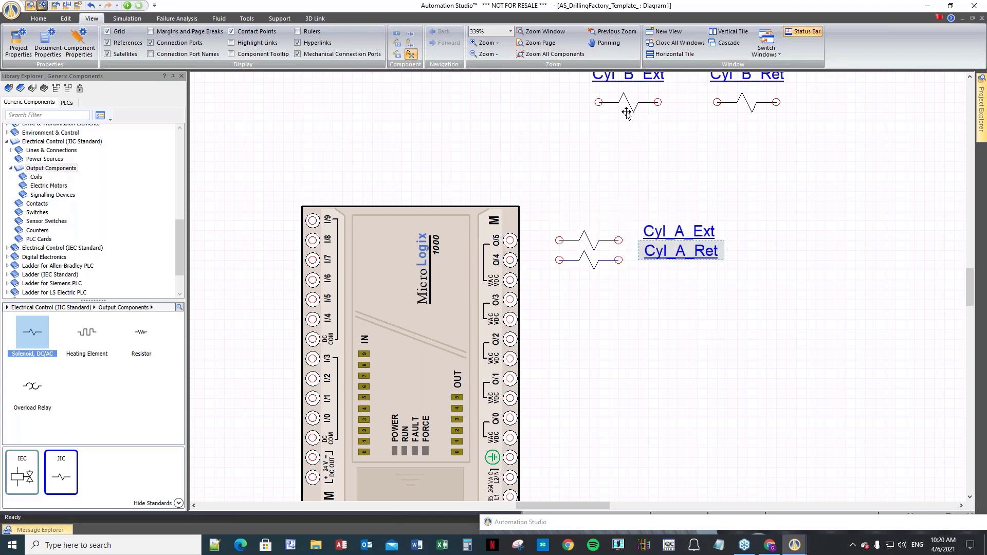
left_click_drag(627, 106, 673, 291)
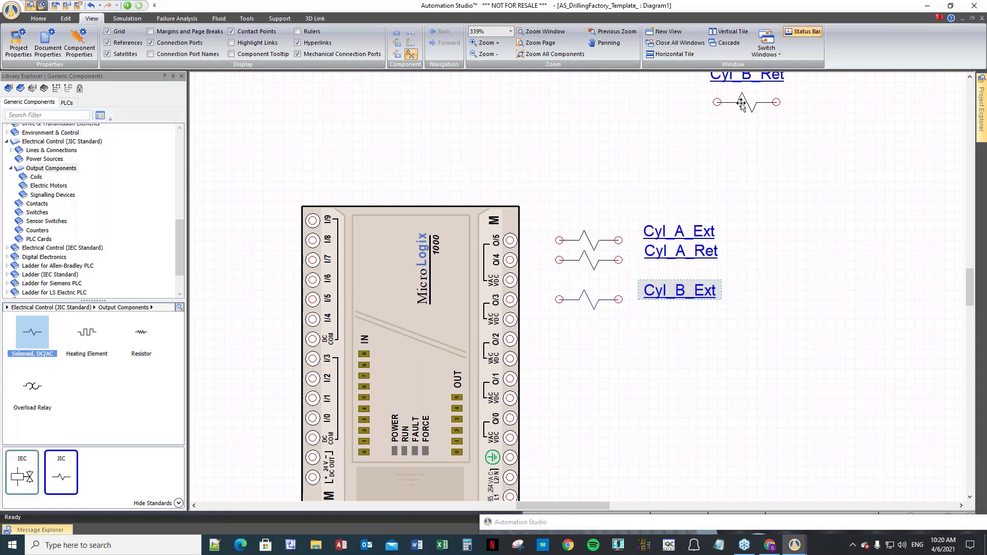
left_click_drag(741, 103, 683, 337)
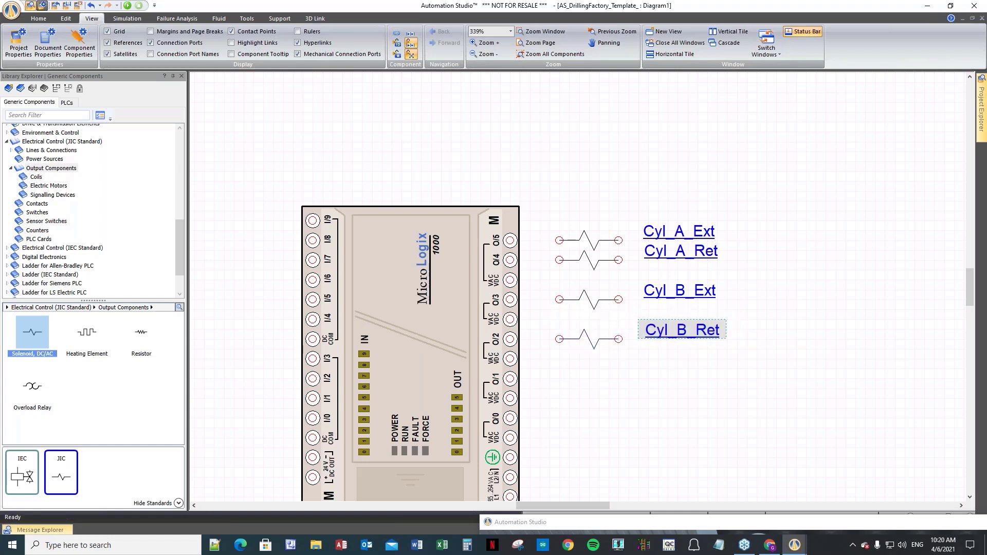
- Add an indicator light with the alias U_Machine_Started below the Cyl_B_Ret solenoid and place its label to the right
scroll(540, 414, "down", 3)
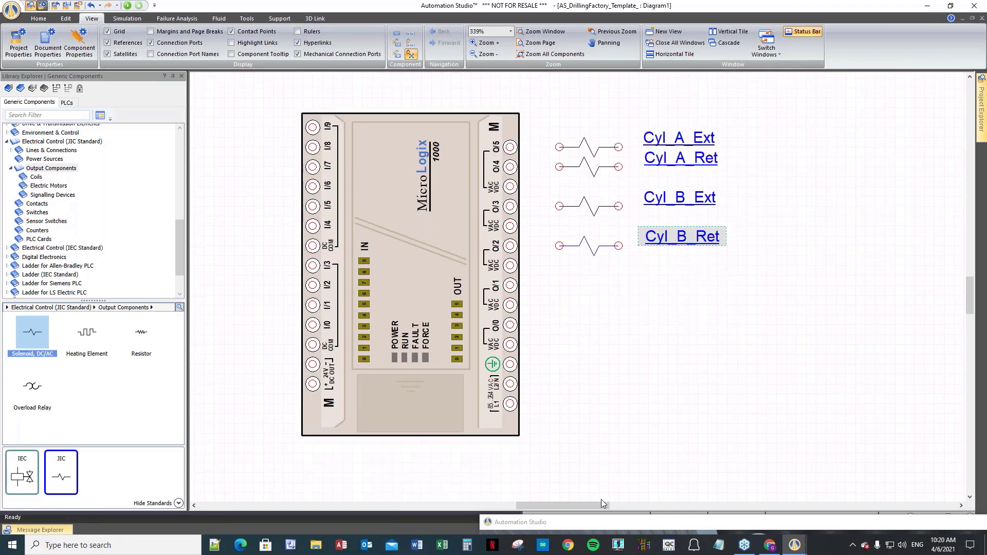
left_click_drag(602, 504, 594, 507)
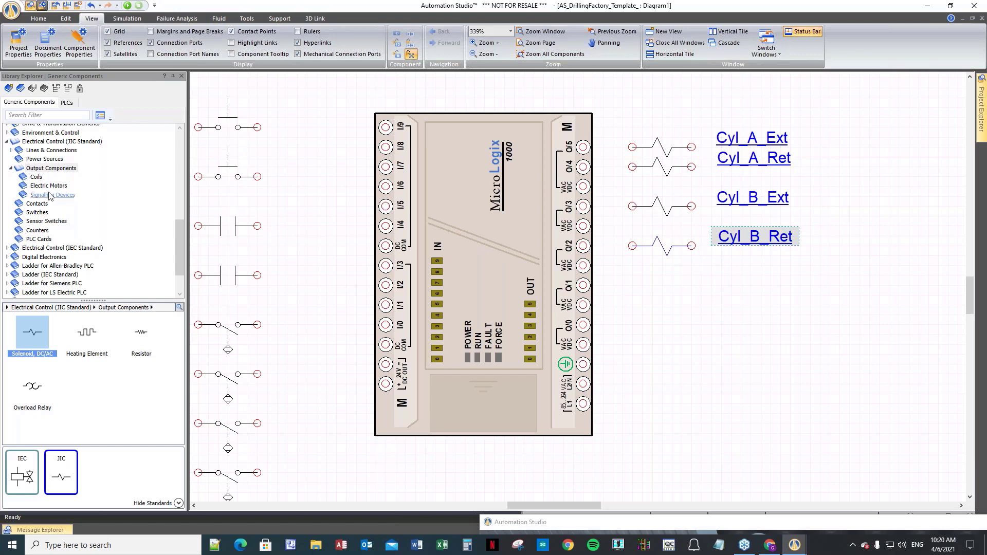
left_click(42, 170)
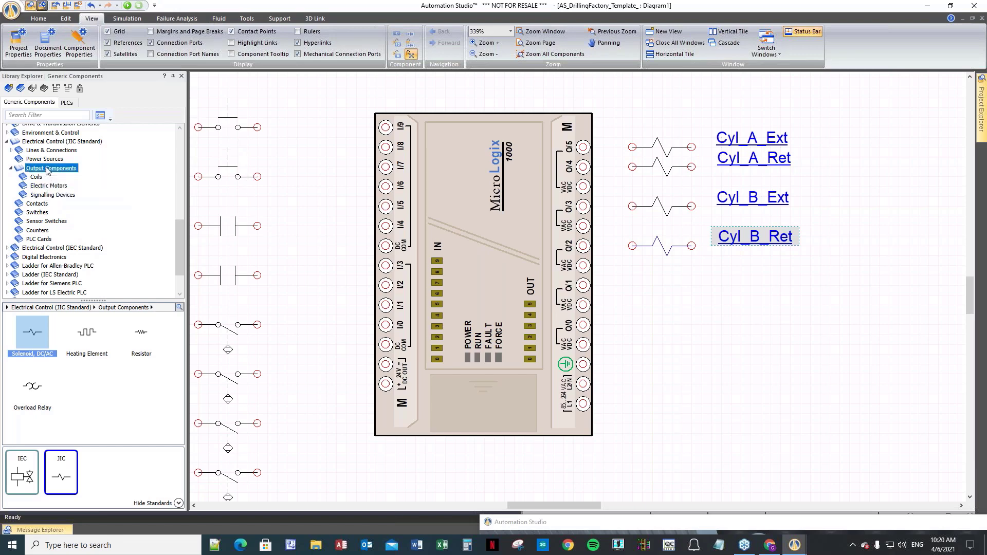
left_click(52, 195)
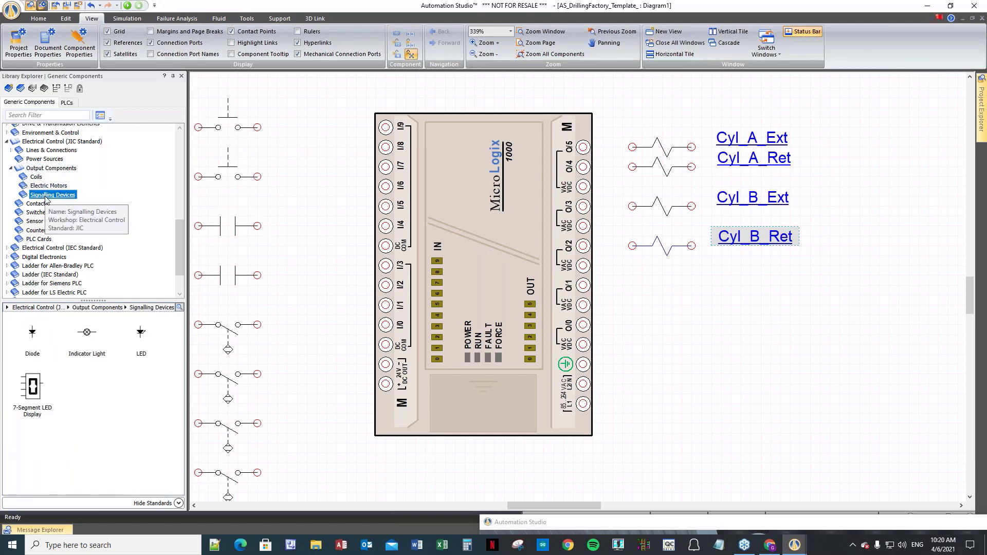
left_click_drag(86, 332, 673, 283)
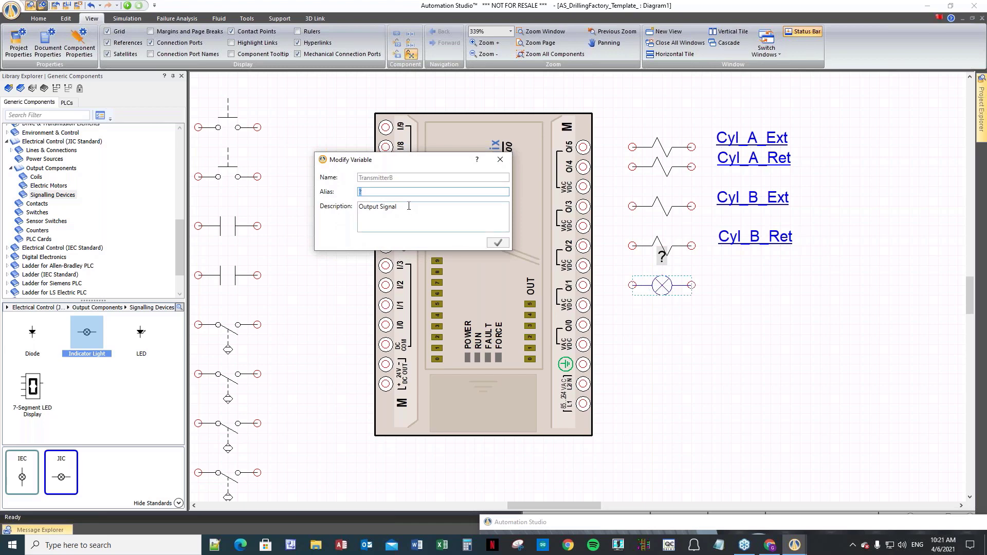
type("U_Machine_Started")
left_click(498, 244)
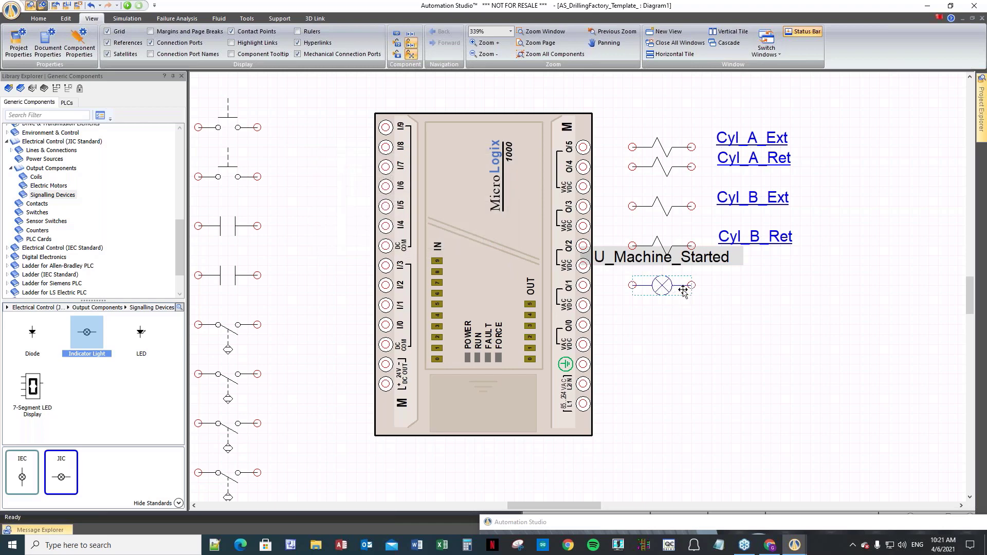
left_click_drag(647, 257, 780, 282)
- Associate the indicator light's output signal with the U_Machine_Started simulation variable and close its properties
double_click(662, 285)
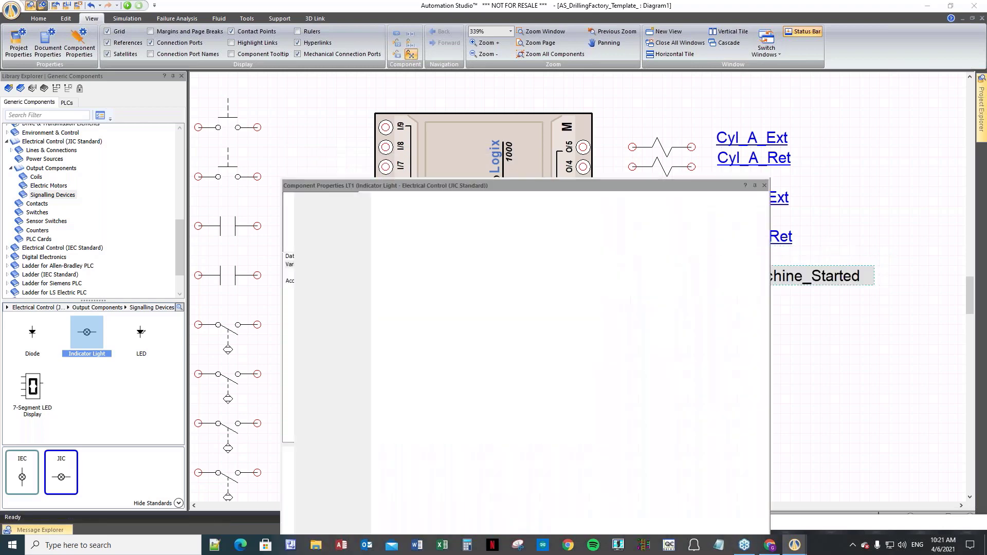
left_click(611, 225)
type("u")
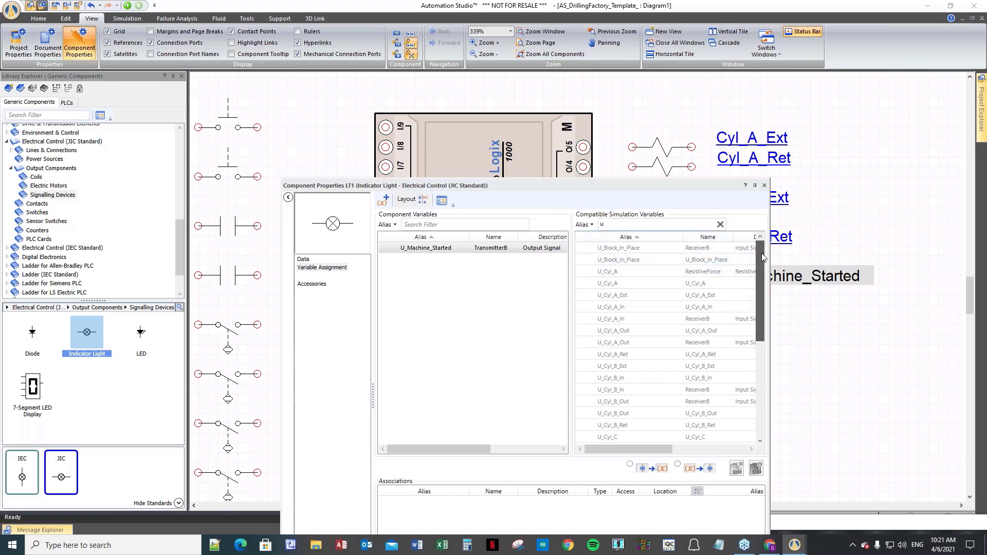
scroll(761, 254, "down", 2)
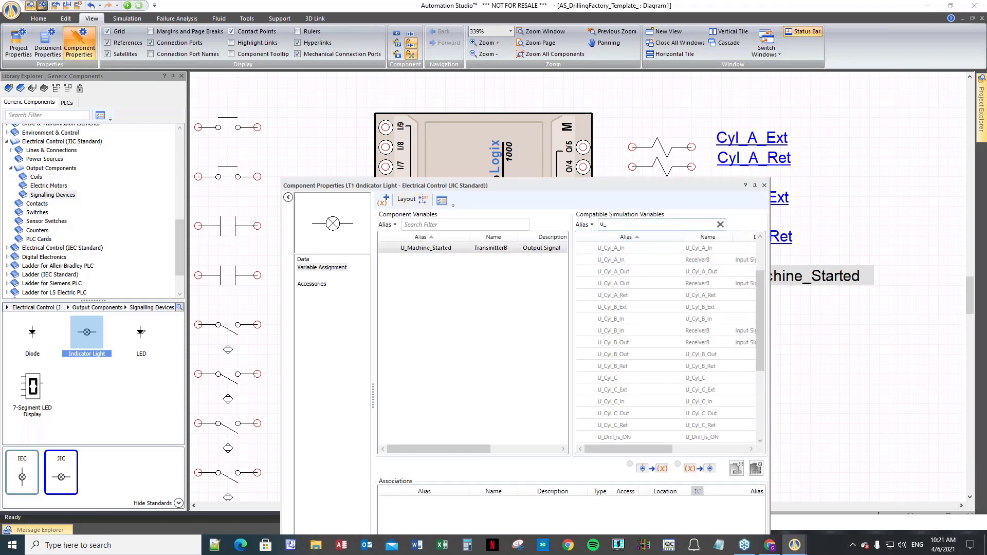
type("m")
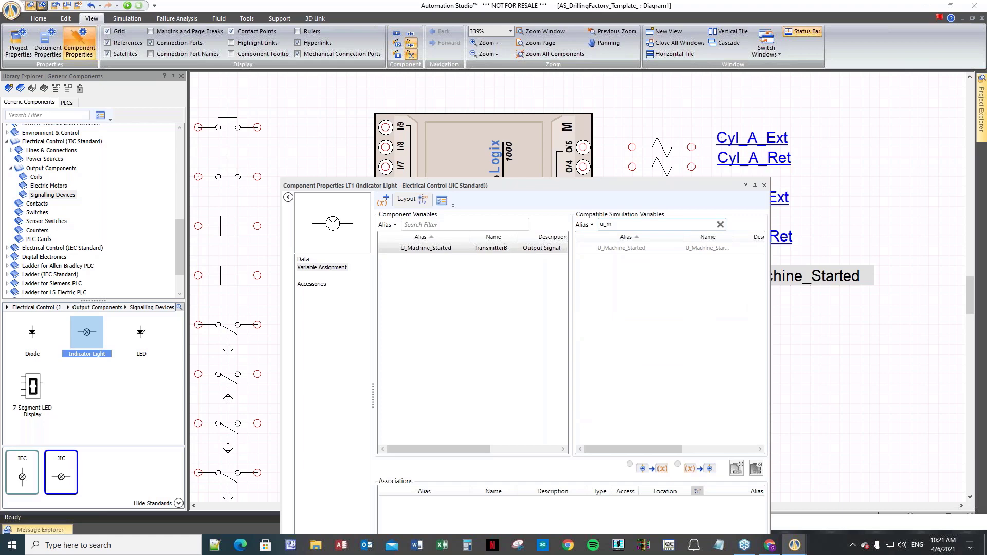
double_click(631, 252)
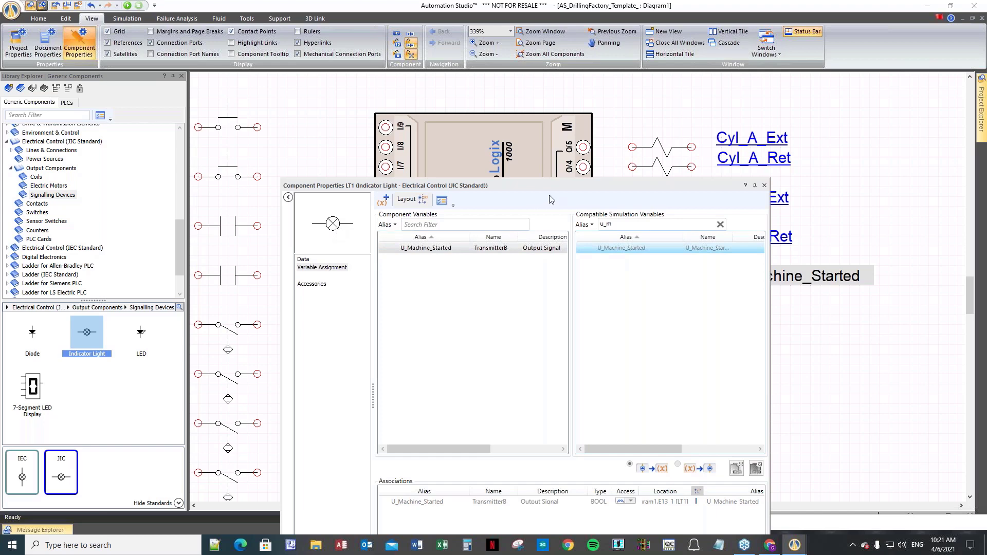
left_click_drag(554, 194, 600, 403)
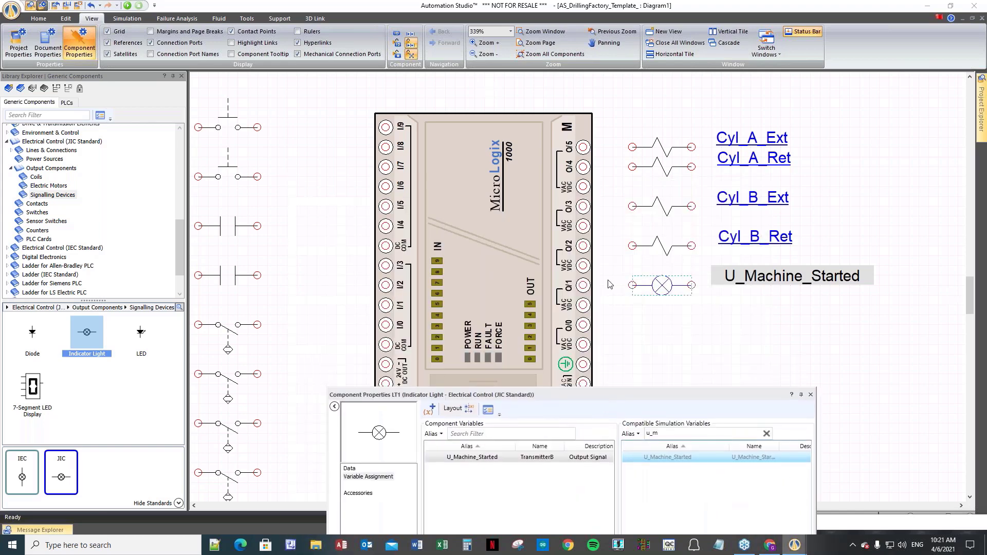
left_click(810, 395)
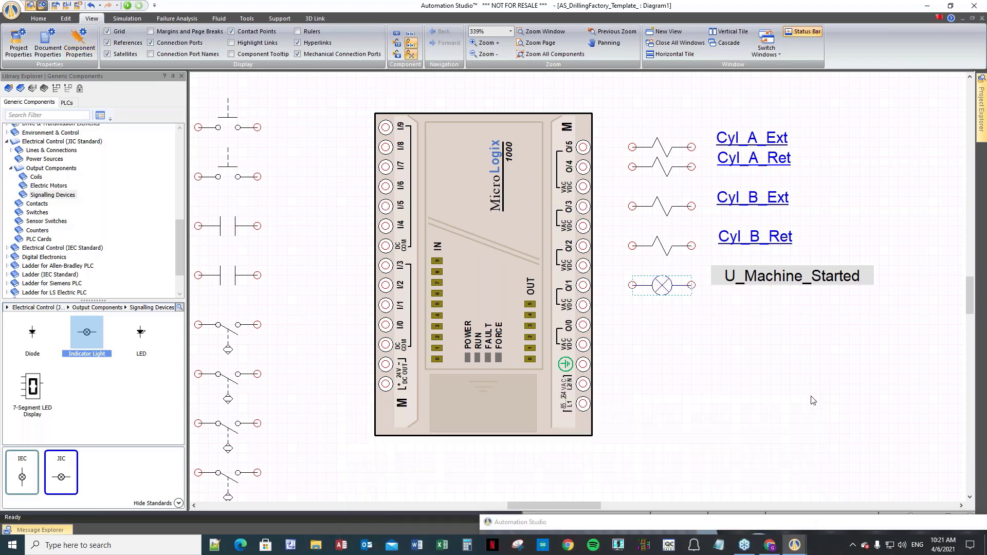
left_click(675, 384)
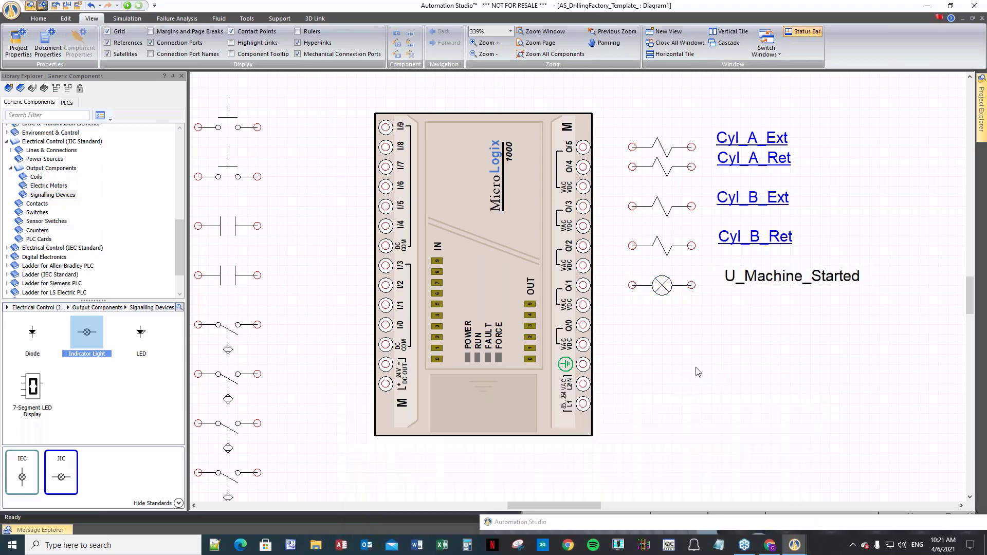
- Place a JIC Power Supply L1 source below the MicroLogix PLC
scroll(486, 463, "down", 3)
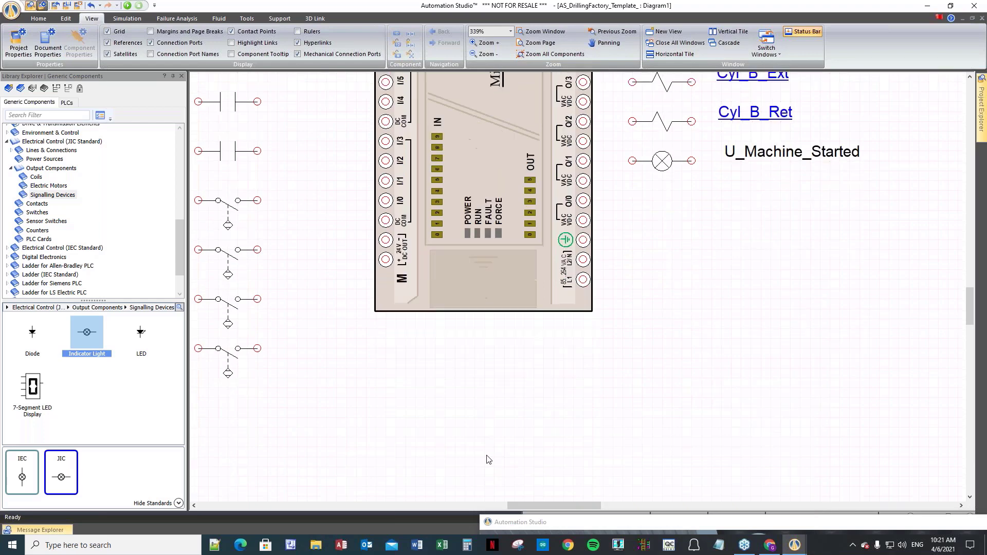
left_click(41, 142)
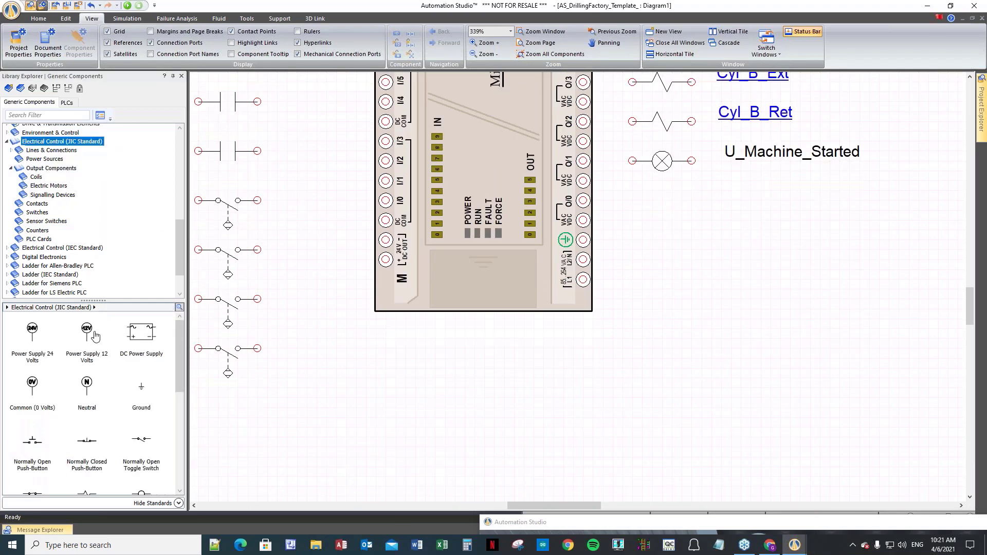
left_click(32, 162)
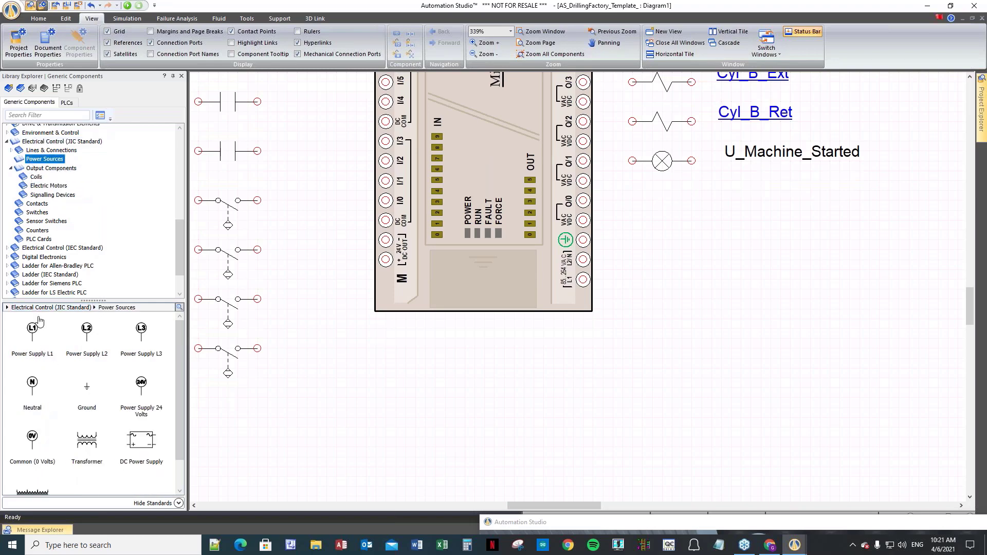
left_click_drag(32, 329, 528, 340)
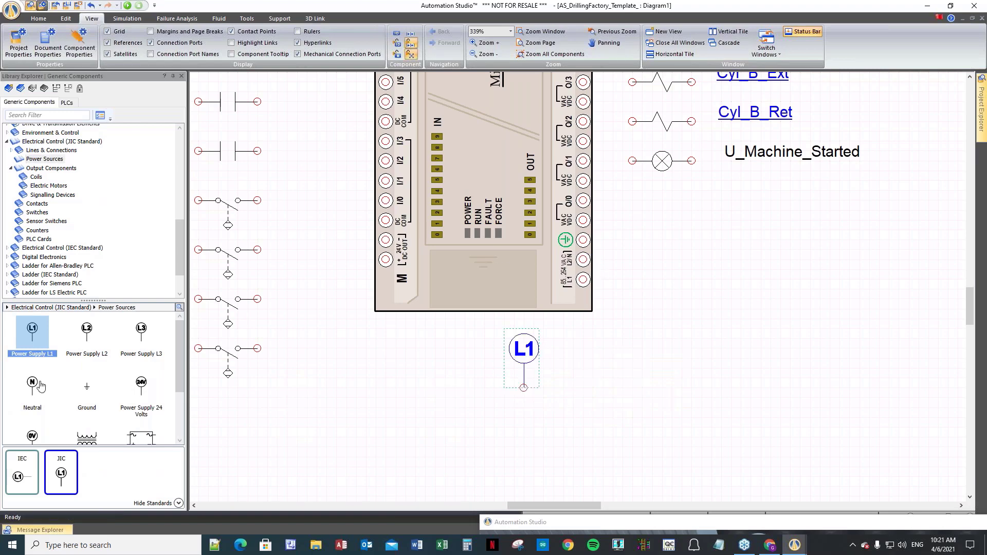
- Add a Neutral source beside the L1 supply and wire both to the PLC's L1 and L2/N power terminals
left_click_drag(33, 386, 202, 406)
mouse_move(511, 410)
left_mouse_down()
mouse_move(491, 370)
mouse_move(525, 390)
mouse_move(629, 388)
mouse_move(616, 283)
mouse_move(583, 279)
left_mouse_up()
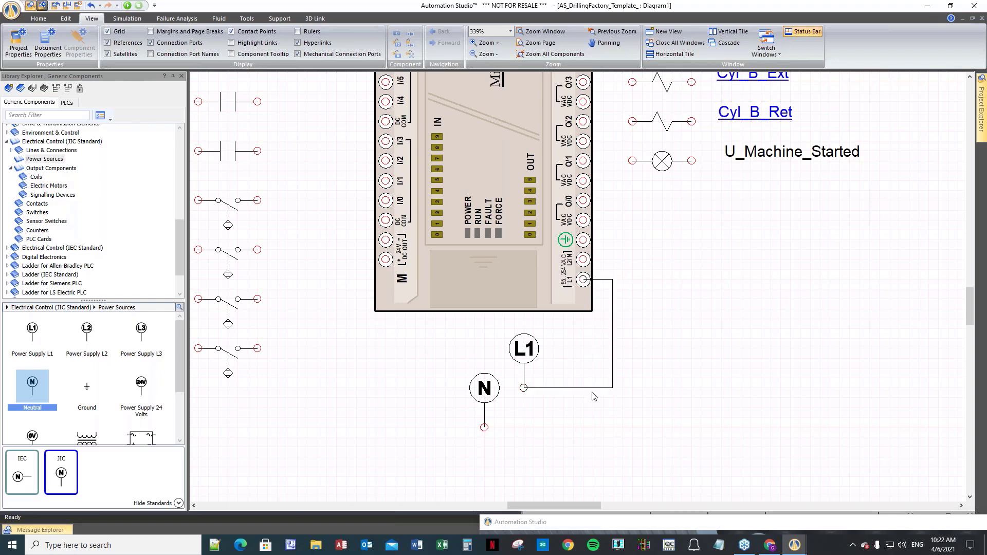
mouse_move(484, 428)
left_mouse_down()
mouse_move(663, 392)
mouse_move(632, 266)
mouse_move(583, 259)
left_mouse_up()
- Wire the four VAC/VDC terminals serving outputs O/4 to O/1 to the L1 supply line
scroll(693, 317, "up", 2)
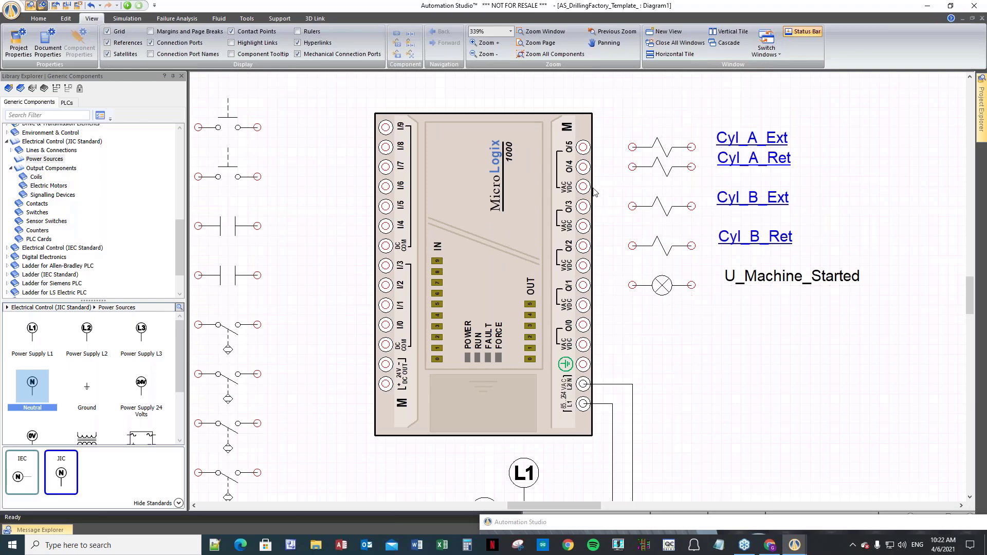
left_click_drag(583, 186, 612, 403)
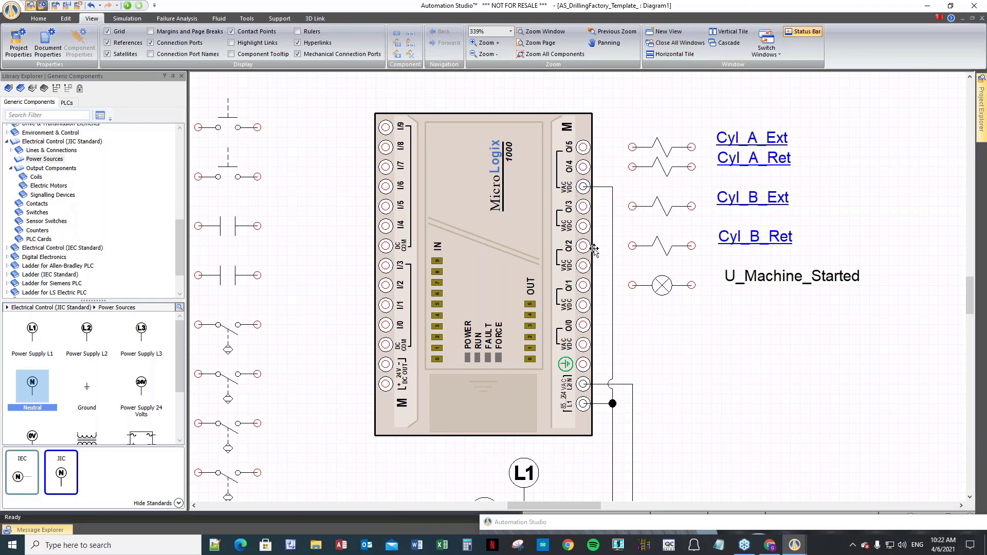
left_click_drag(583, 226, 609, 226)
left_click_drag(588, 268, 610, 266)
left_click_drag(613, 266, 613, 265)
left_click_drag(583, 305, 620, 307)
left_click(612, 305)
- Wire outputs O/5 to O/1 to the four solenoids and the indicator light in order, and join their far ends to the neutral line
left_click_drag(583, 206, 633, 207)
left_click_drag(583, 246, 633, 246)
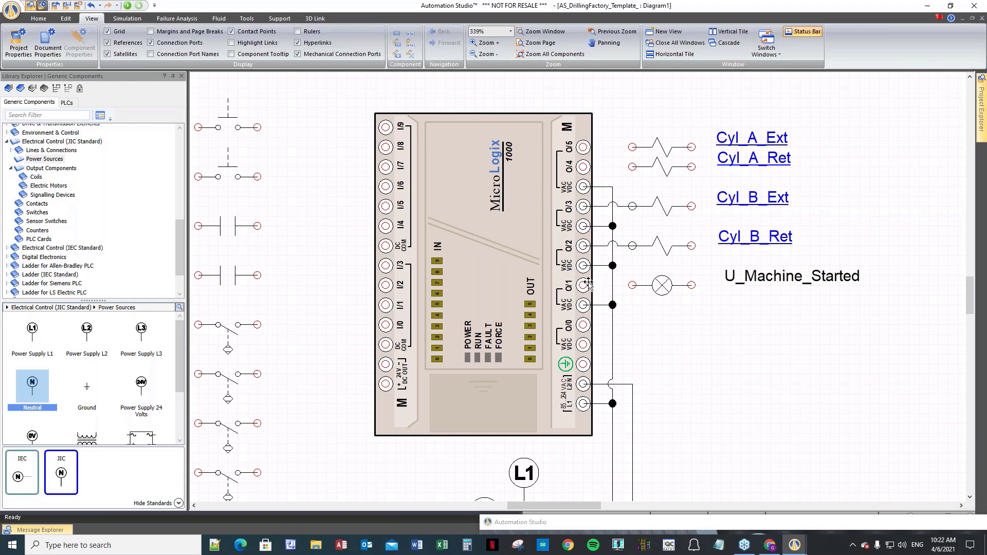
left_click_drag(583, 285, 633, 285)
left_click_drag(584, 147, 632, 147)
left_click_drag(584, 167, 632, 166)
left_click_drag(692, 147, 632, 384)
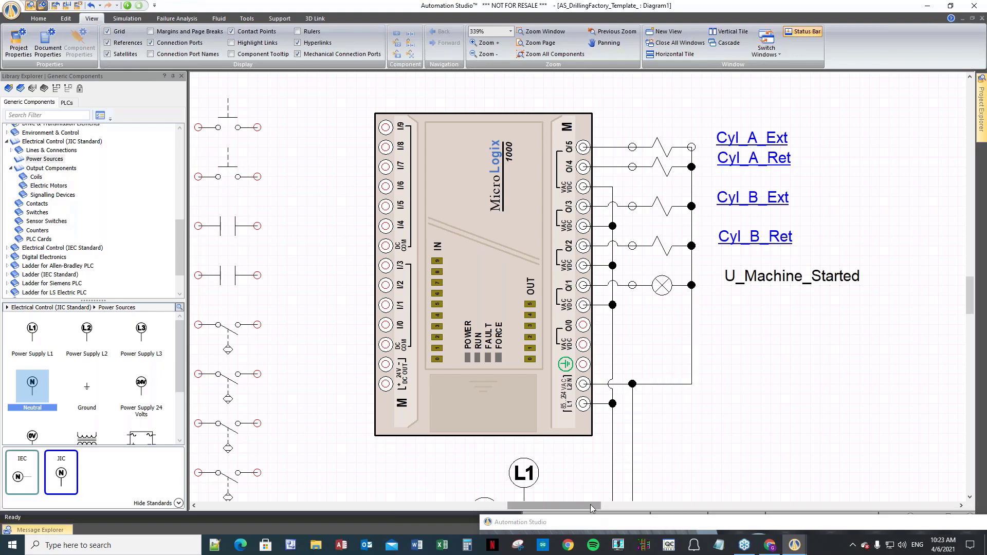
- Wire the PLC's +24 V DC output to the supply side of the four cylinder switches and the U_Ready_To_Drill contact
left_click_drag(591, 506, 568, 505)
scroll(555, 410, "down", 3)
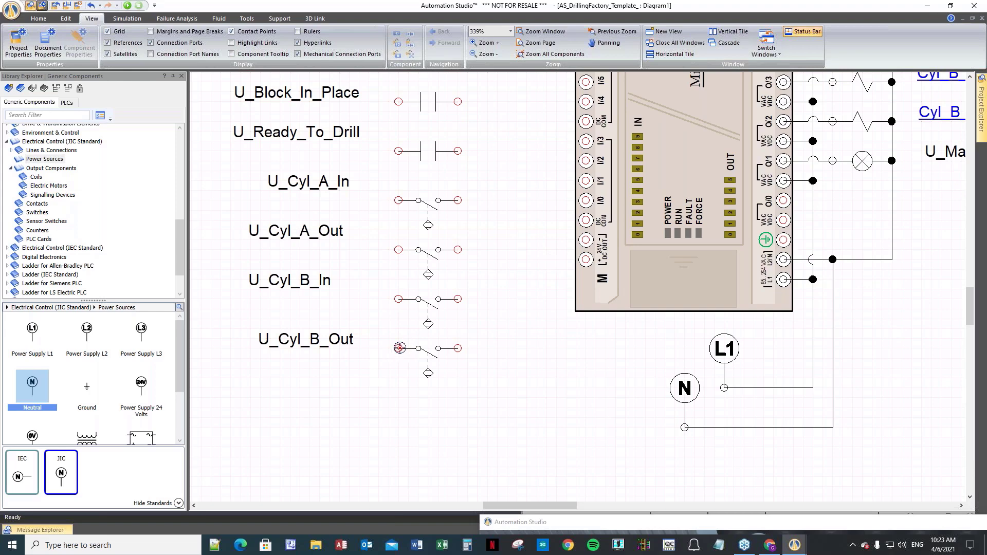
mouse_move(400, 349)
left_mouse_down()
mouse_move(432, 427)
mouse_move(505, 433)
mouse_move(524, 417)
mouse_move(547, 348)
mouse_move(537, 286)
mouse_move(566, 258)
mouse_move(586, 260)
left_mouse_up()
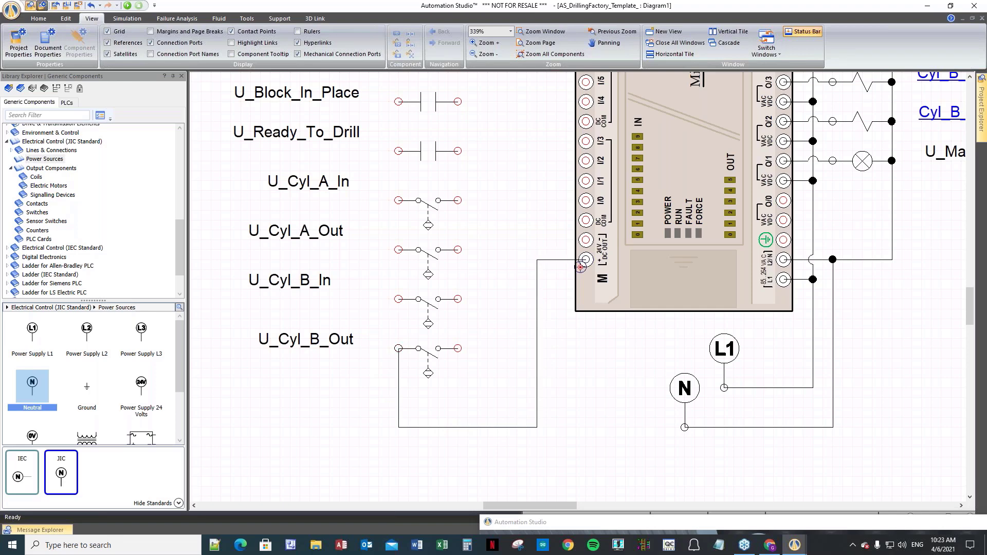
left_click_drag(399, 348, 399, 248)
scroll(395, 294, "up", 3)
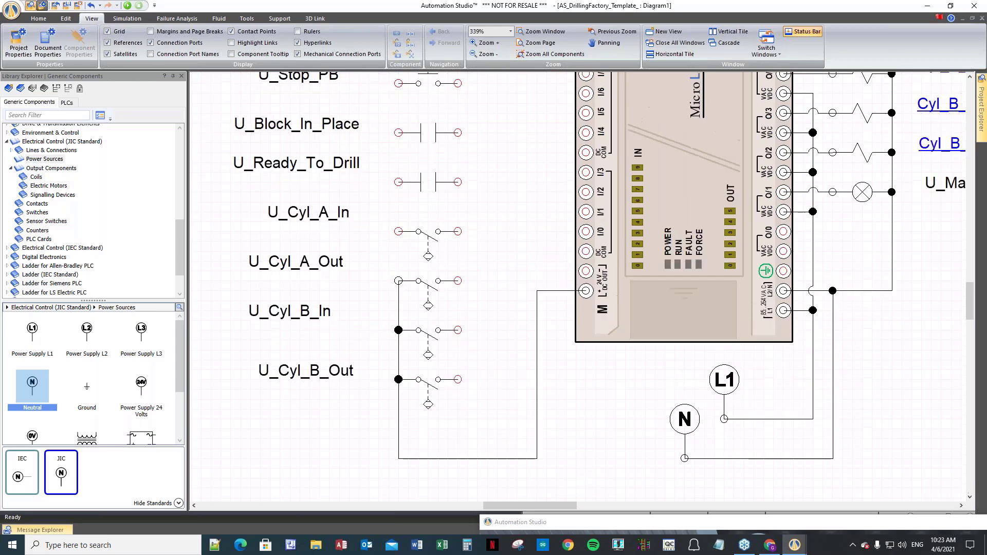
left_click_drag(398, 343, 399, 245)
left_click(399, 294)
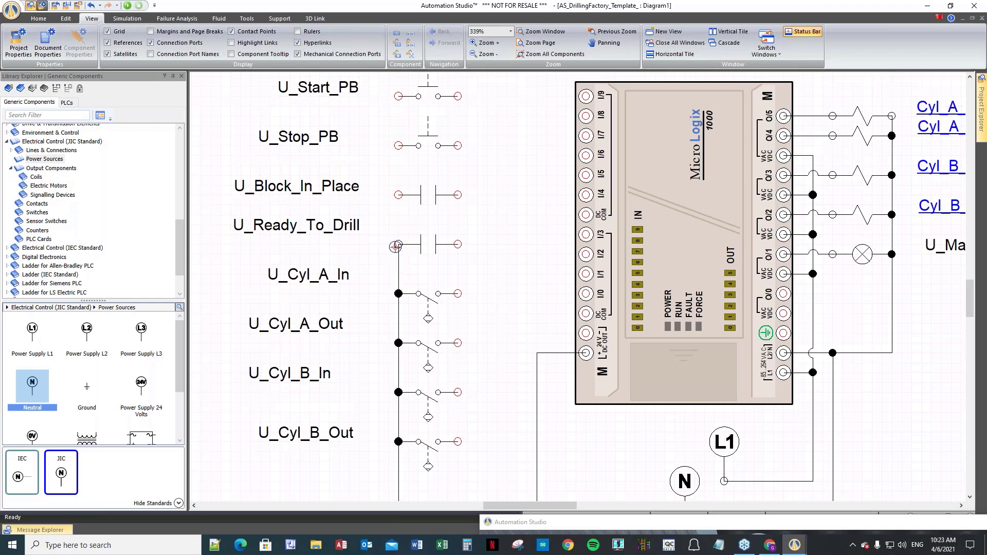
scroll(407, 265, "up", 1)
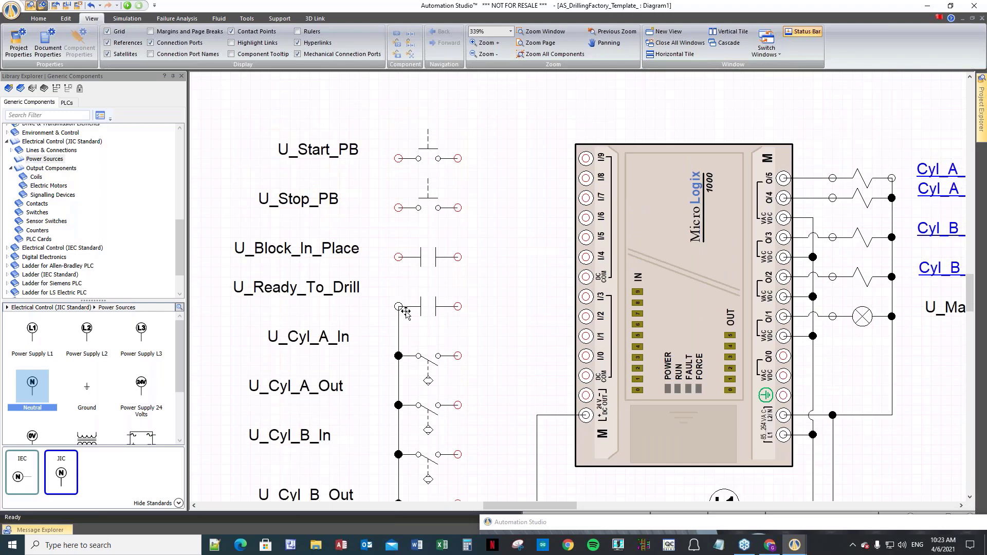
- Extend the +24 V line up to U_Block_In_Place, U_Stop_PB and U_Start_PB, and wire U_Start_PB to input I/9
left_click_drag(399, 307, 586, 158)
left_click(398, 258)
left_click(398, 158)
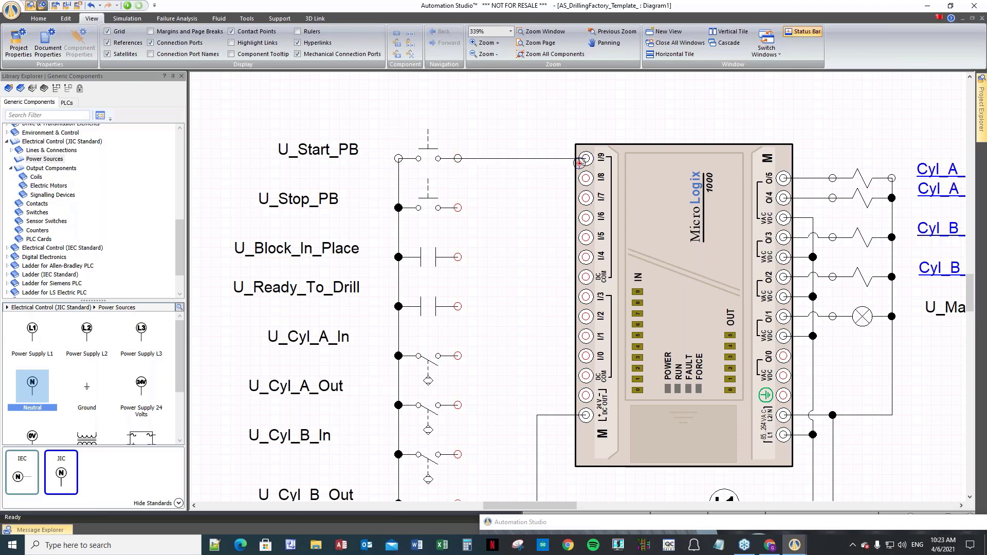
- Wire U_Stop_PB, U_Block_In_Place, U_Ready_To_Drill, U_Cyl_A_In and U_Cyl_A_Out to inputs I/8 to I/4 in that order, staggering the wire bends
left_click_drag(459, 208, 585, 178)
left_click_drag(489, 192, 478, 201)
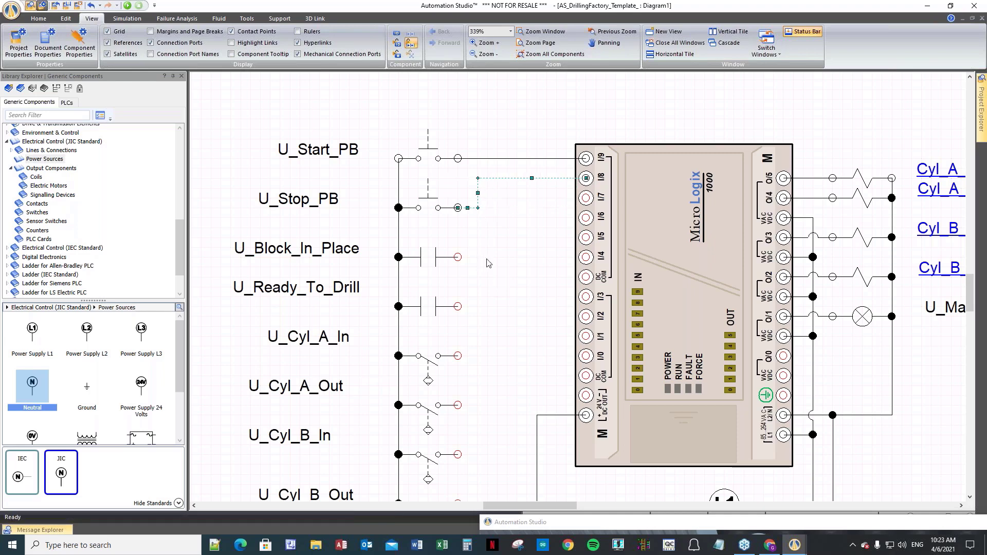
mouse_move(458, 257)
left_mouse_down()
mouse_move(495, 236)
mouse_move(496, 192)
mouse_move(499, 204)
mouse_move(586, 197)
left_mouse_up()
mouse_move(458, 307)
left_mouse_down()
mouse_move(509, 309)
mouse_move(516, 220)
mouse_move(586, 218)
left_mouse_up()
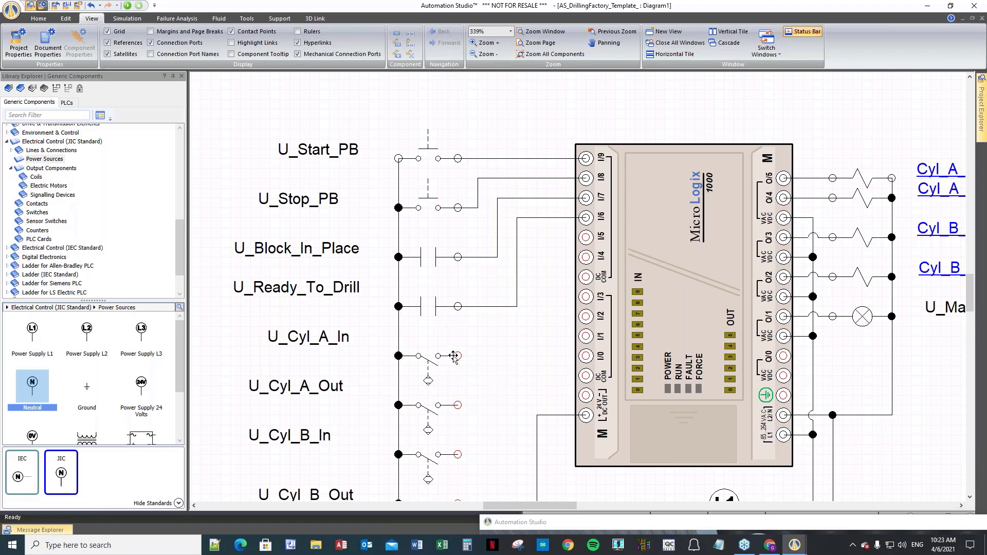
mouse_move(455, 355)
left_mouse_down()
mouse_move(537, 331)
mouse_move(537, 240)
mouse_move(586, 237)
left_mouse_up()
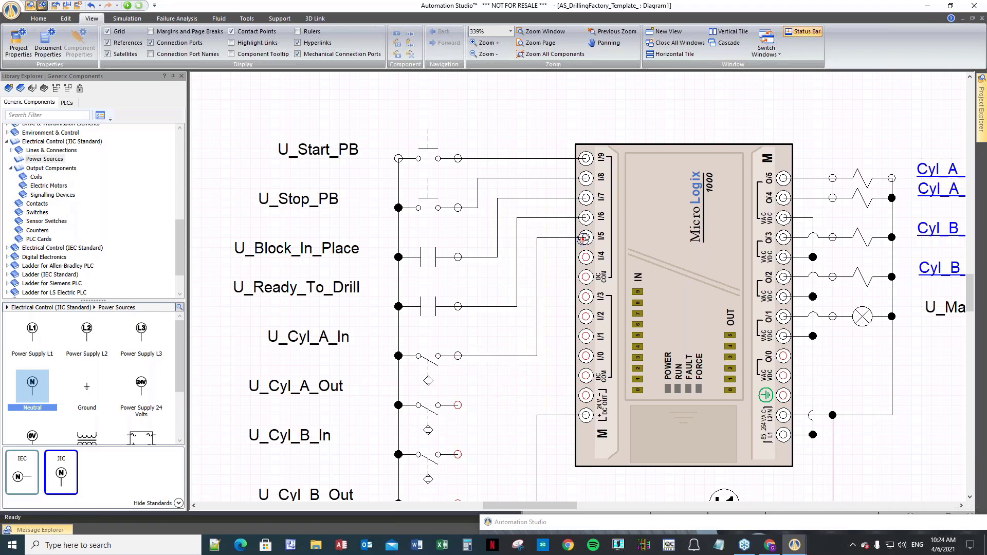
scroll(464, 417, "down", 1)
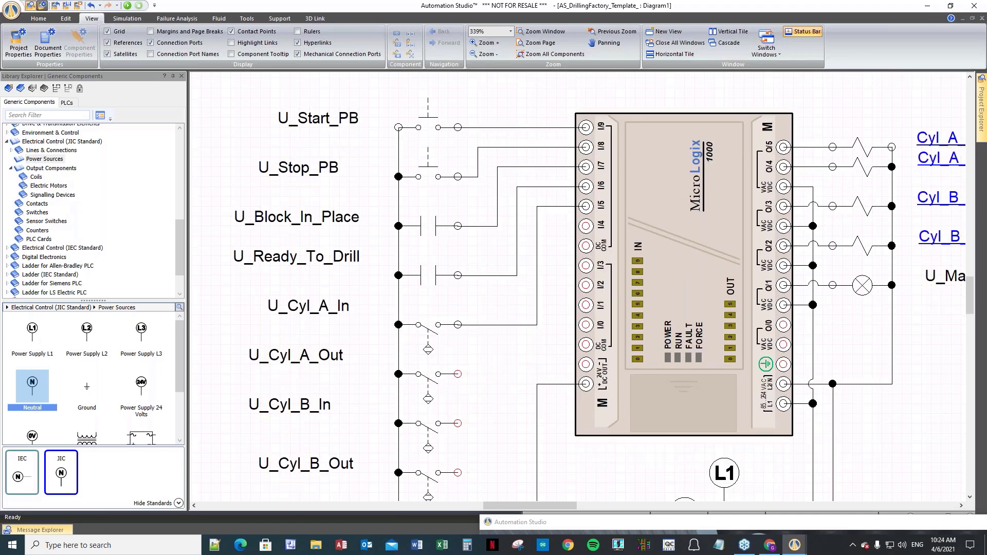
mouse_move(458, 374)
left_mouse_down()
mouse_move(515, 374)
mouse_move(559, 295)
mouse_move(552, 236)
mouse_move(586, 226)
left_mouse_up()
- Shift the PLC with its power sources and output circuit to the right for more wiring room beside the switches
scroll(482, 437, "down", 1)
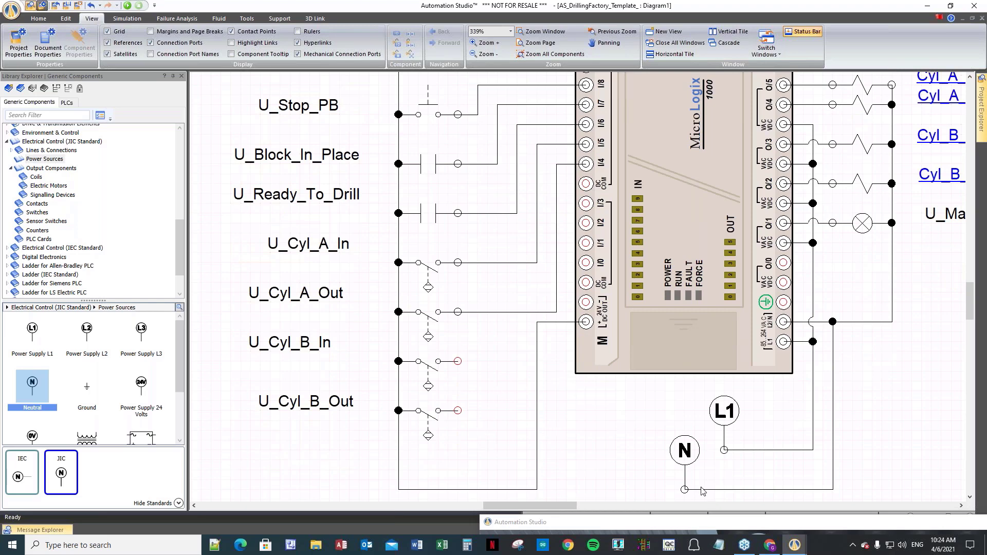
left_click_drag(569, 510, 597, 510)
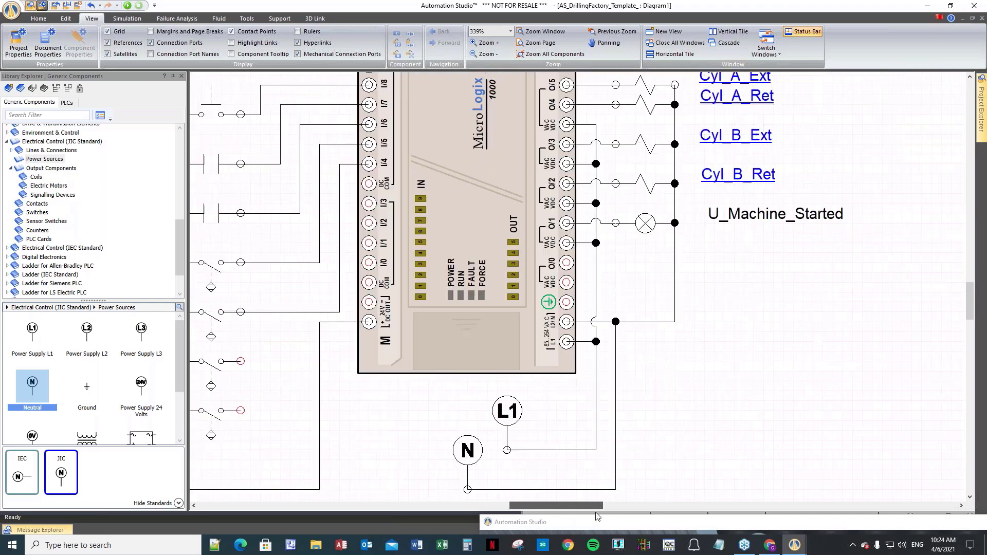
scroll(381, 446, "down", 4)
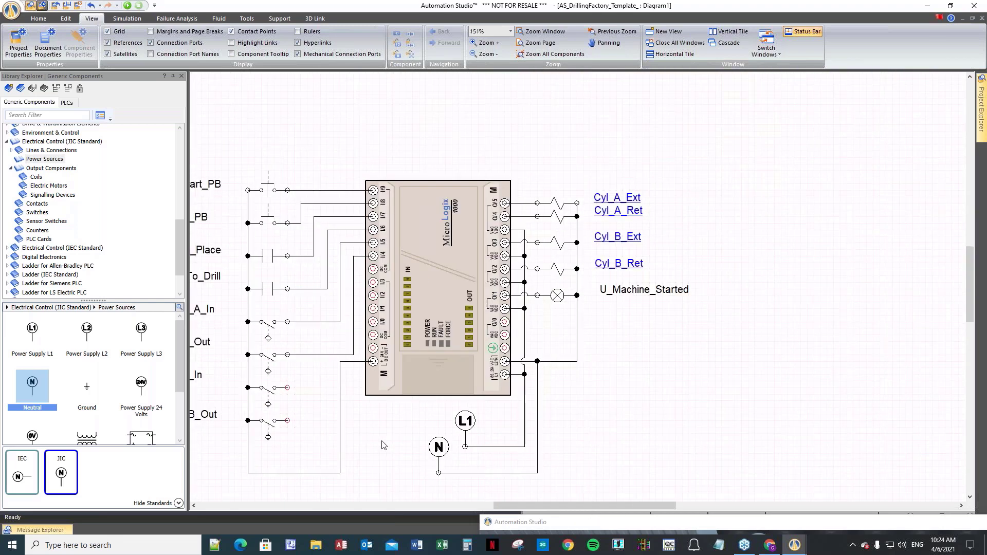
left_click_drag(365, 239, 661, 499)
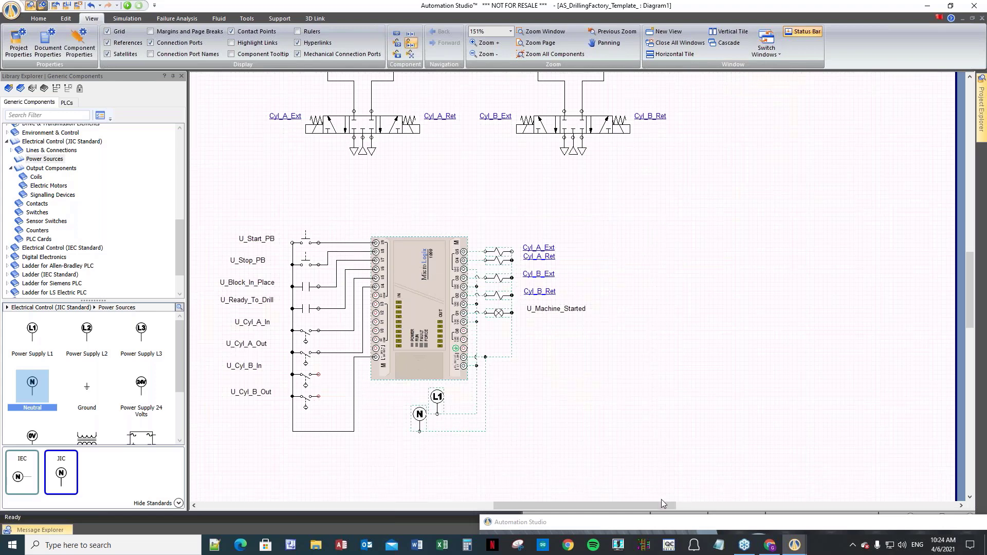
key("Right")
key("Right")
key("Right")
key("Right")
key("Right")
key("Right")
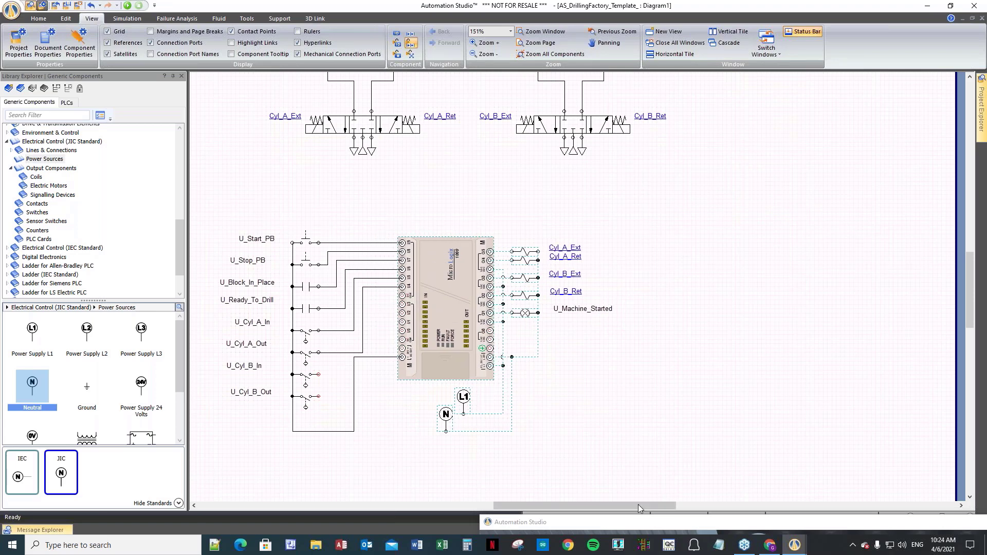
left_click(567, 429)
- Wire U_Cyl_B_In to input I/3 and U_Cyl_B_Out to input I/2
scroll(376, 450, "up", 4)
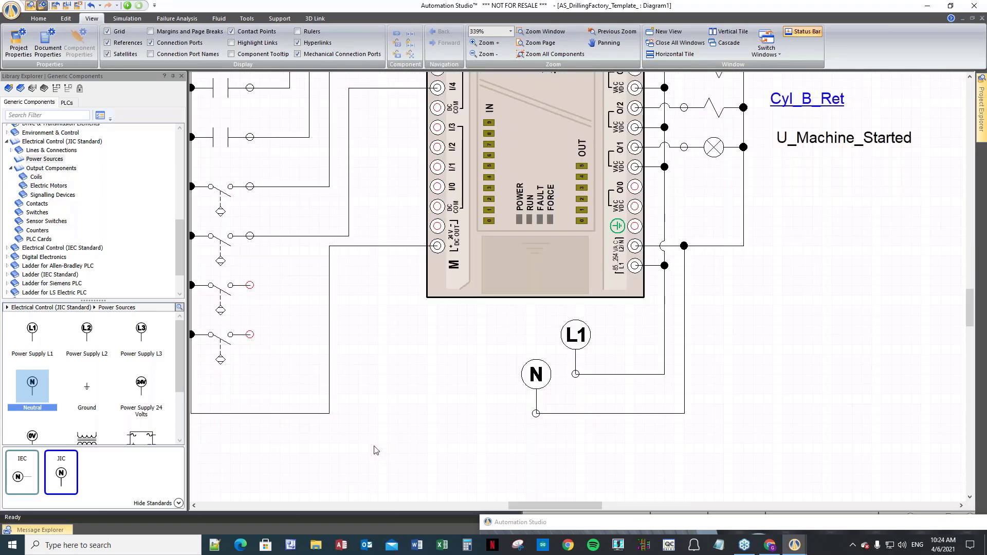
scroll(396, 406, "up", 3)
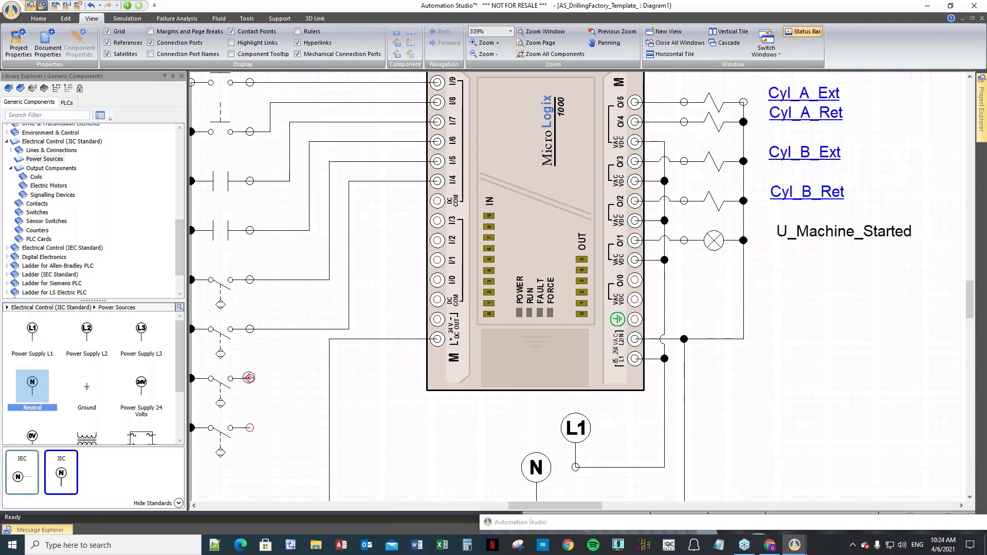
mouse_move(249, 378)
left_mouse_down()
mouse_move(269, 378)
mouse_move(386, 312)
mouse_move(370, 201)
mouse_move(425, 204)
mouse_move(400, 204)
mouse_move(378, 225)
mouse_move(435, 221)
left_mouse_up()
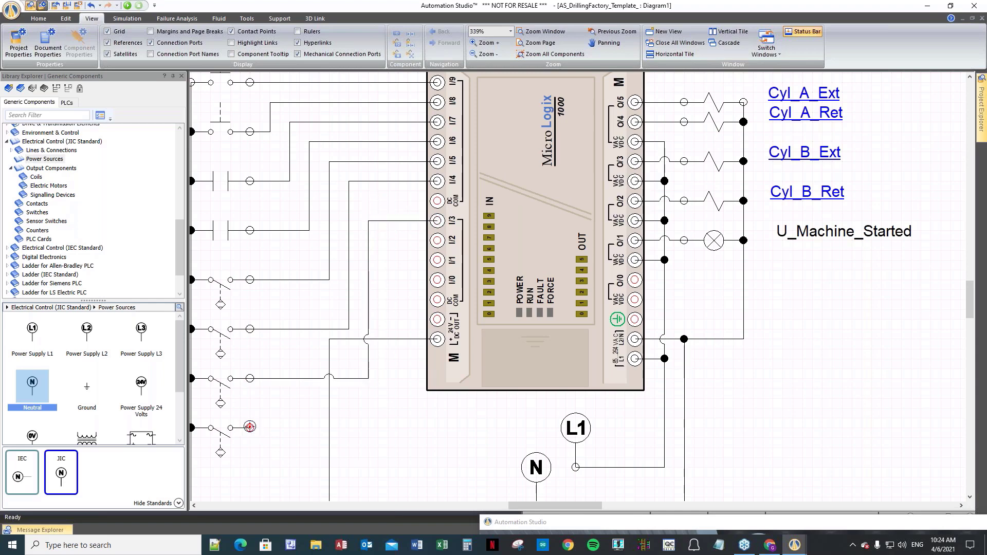
left_click_drag(249, 427, 437, 240)
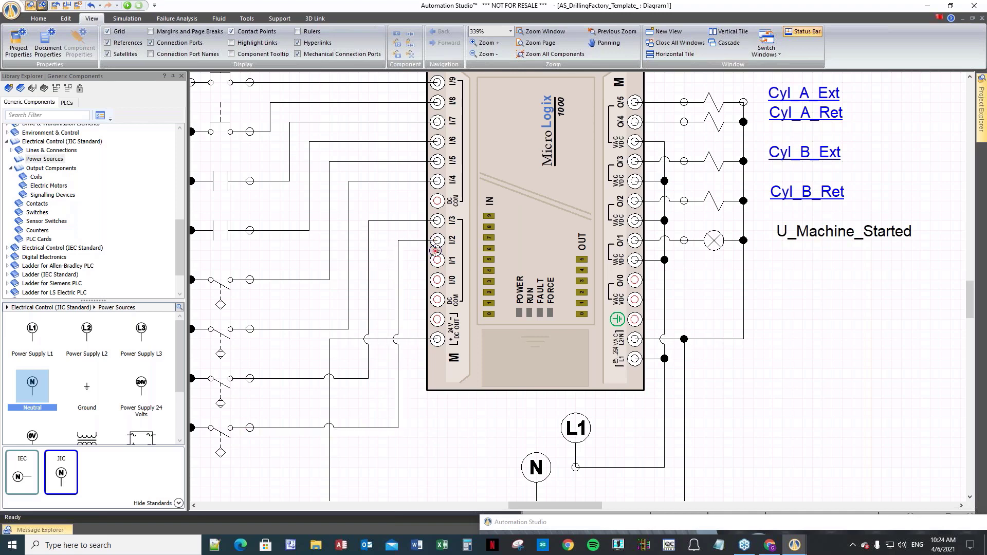
- Move the +24 V wire's vertical segment closer to the PLC, clear of the U_Cyl_B_In and U_Cyl_B_Out wires
left_click(381, 339)
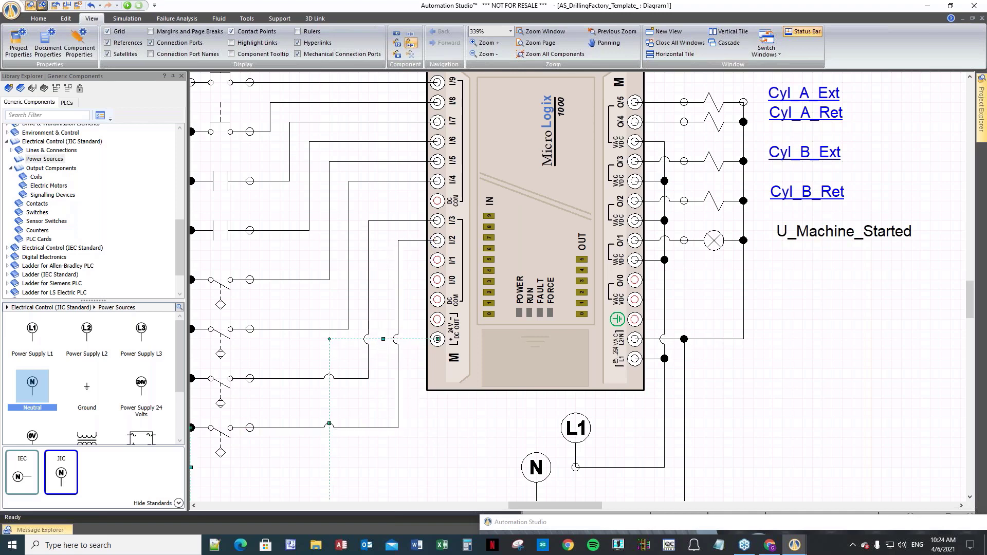
mouse_move(385, 338)
left_mouse_down()
mouse_move(386, 363)
mouse_move(382, 340)
left_mouse_up()
left_click(382, 339)
scroll(411, 482, "down", 1)
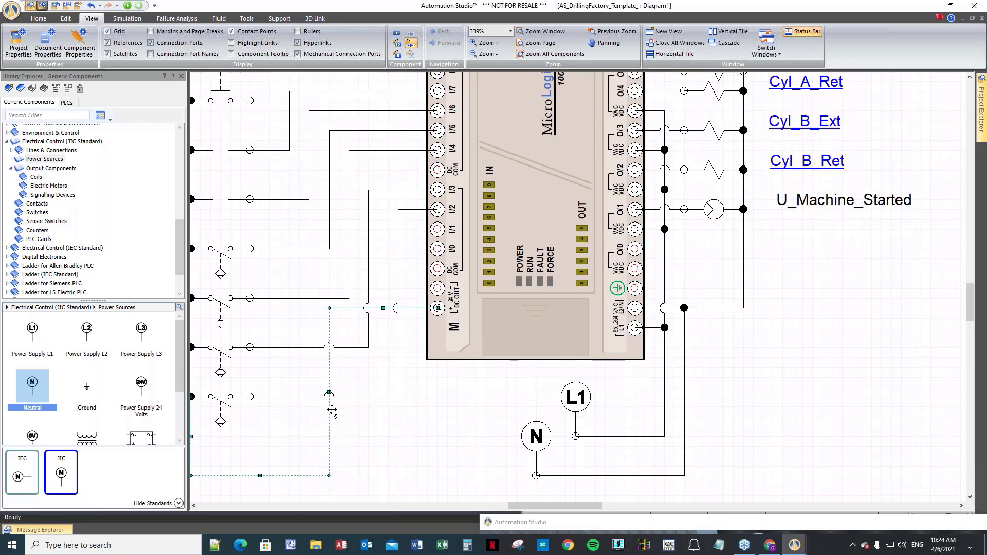
left_click_drag(329, 395, 410, 395)
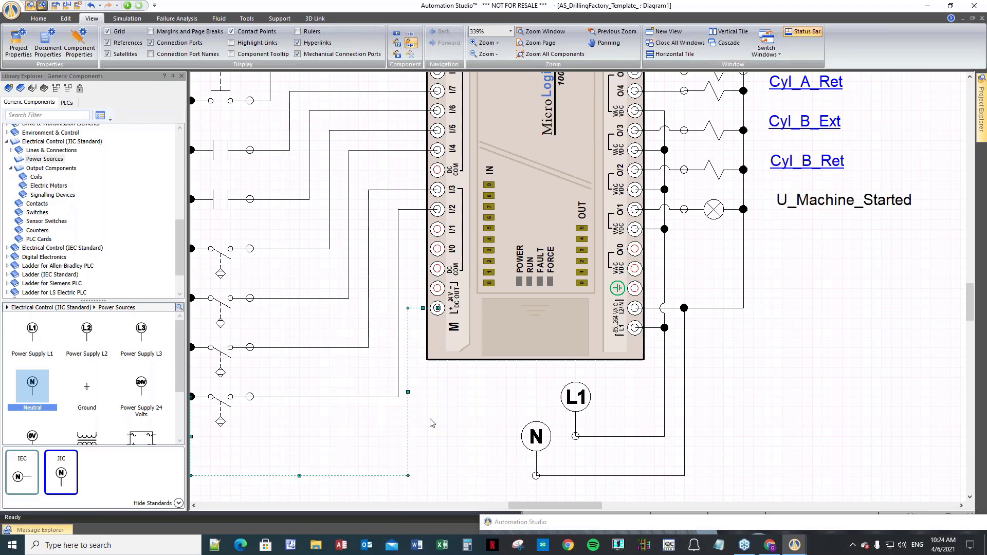
left_click(455, 448)
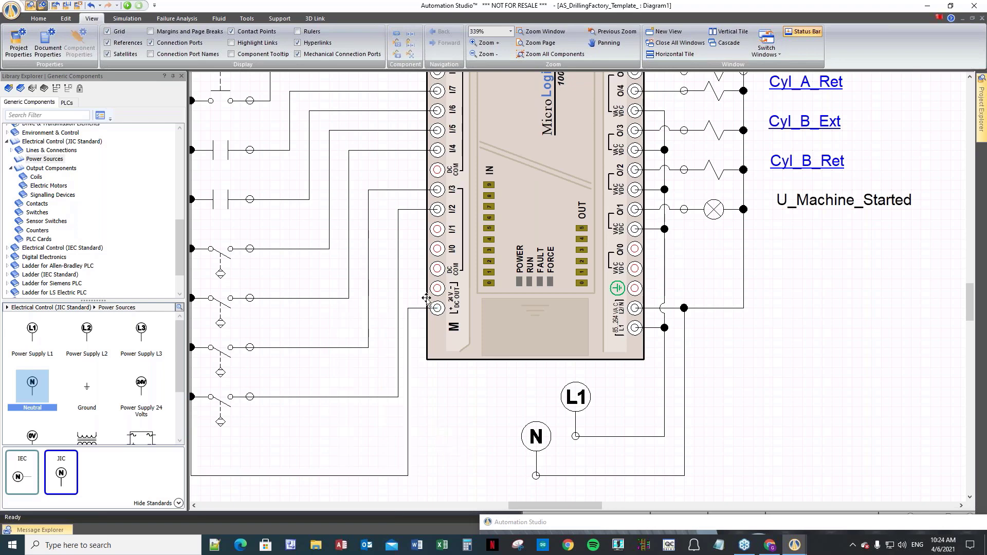
- Connect both DC COM input terminals to the negative terminal of the PLC's 24 V DC output
mouse_move(436, 268)
left_mouse_down()
mouse_move(416, 269)
mouse_move(415, 296)
mouse_move(437, 288)
left_mouse_up()
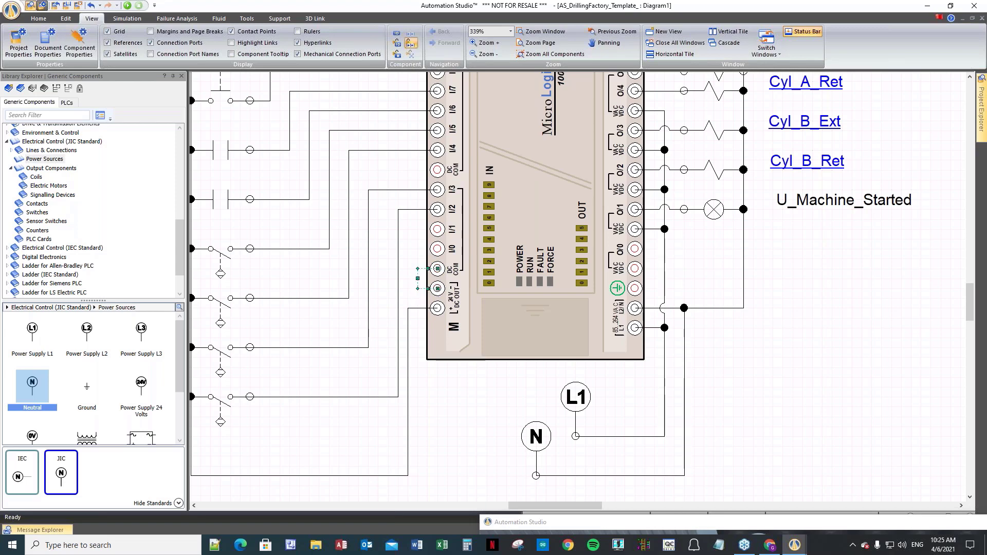
scroll(440, 424, "up", 3)
left_click(457, 487)
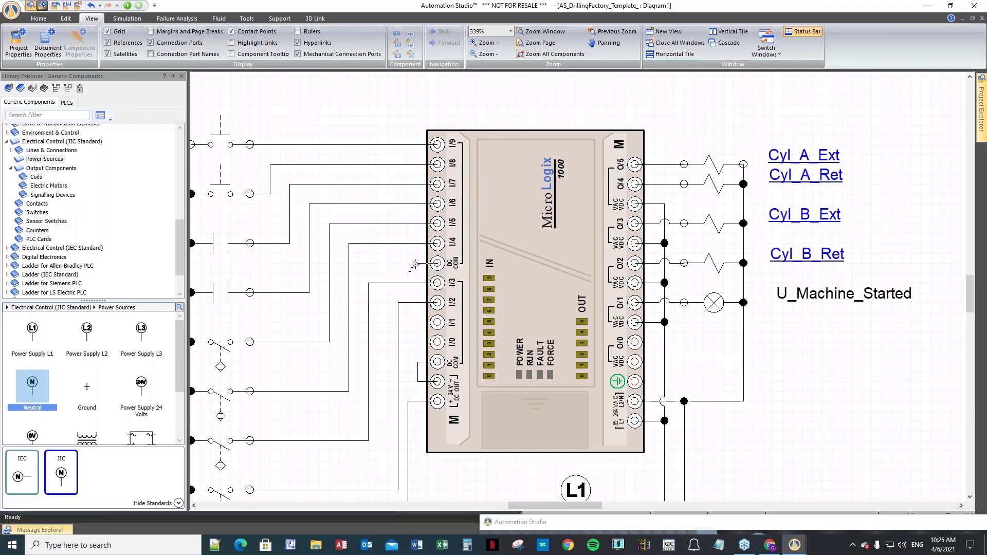
left_click_drag(415, 263, 416, 363)
scroll(455, 482, "down", 2)
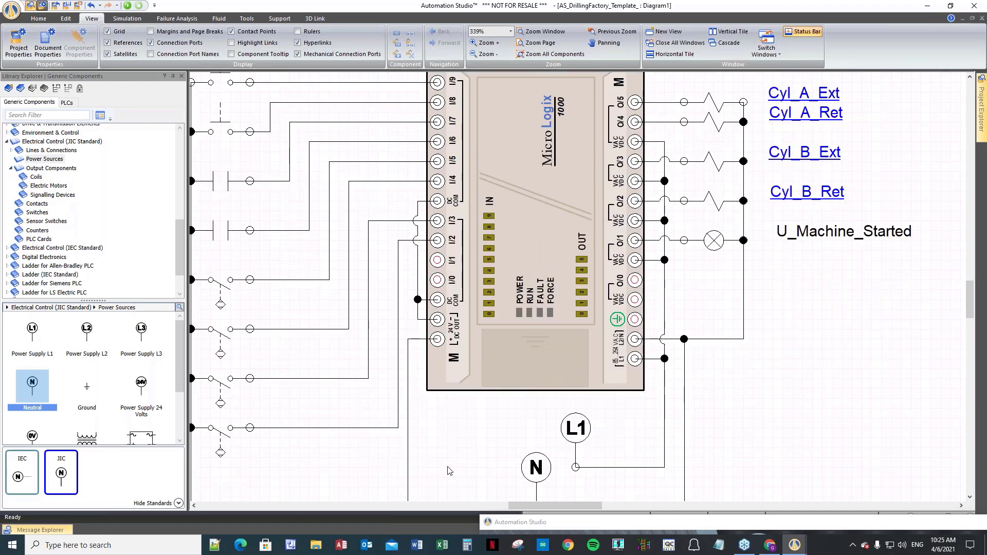
scroll(445, 462, "down", 1)
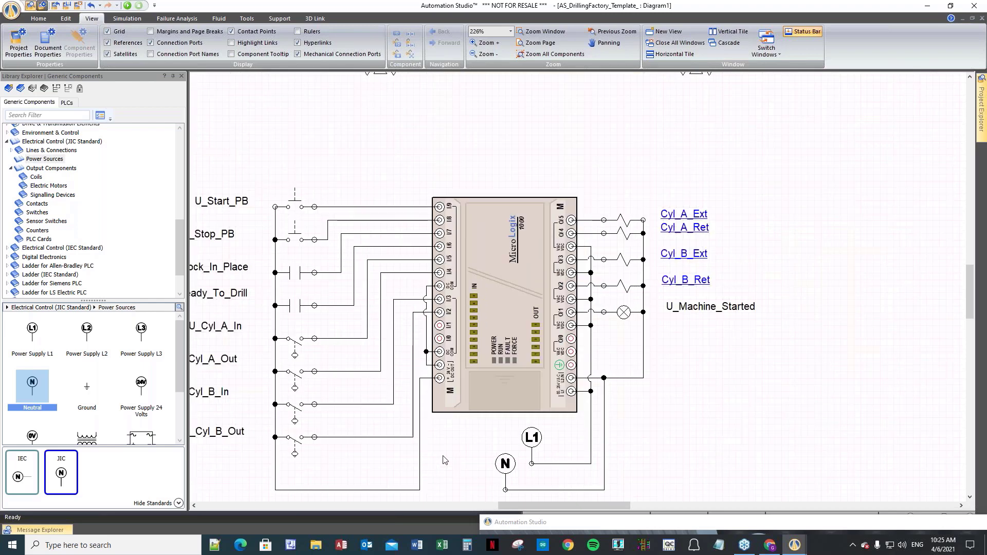
scroll(445, 461, "down", 1)
scroll(435, 456, "down", 2)
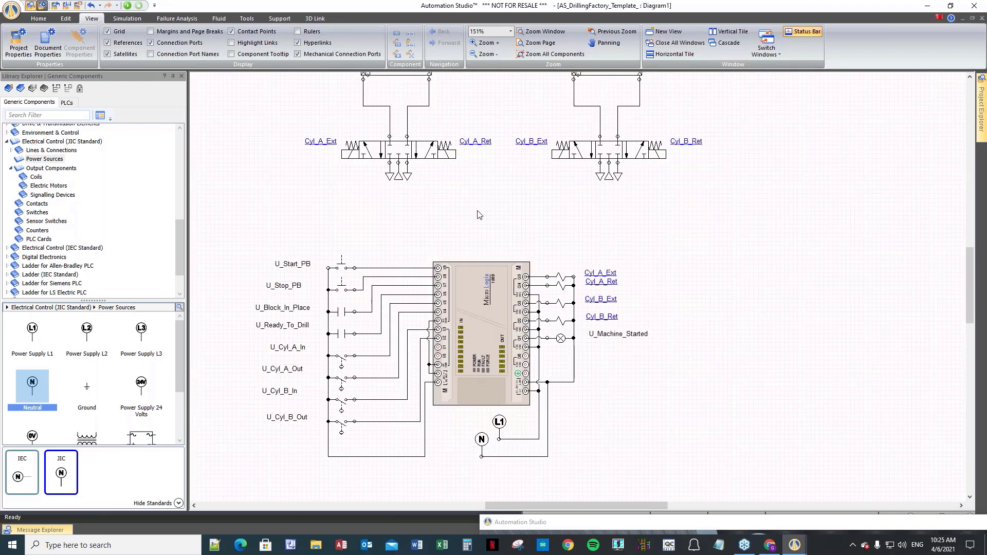
scroll(478, 215, "up", 4)
scroll(473, 229, "down", 3)
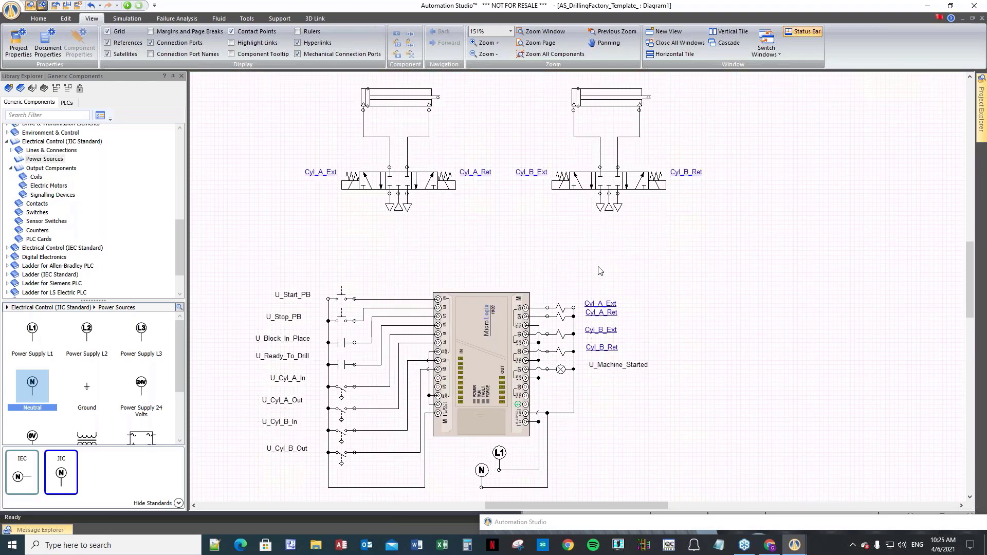
scroll(687, 430, "down", 2)
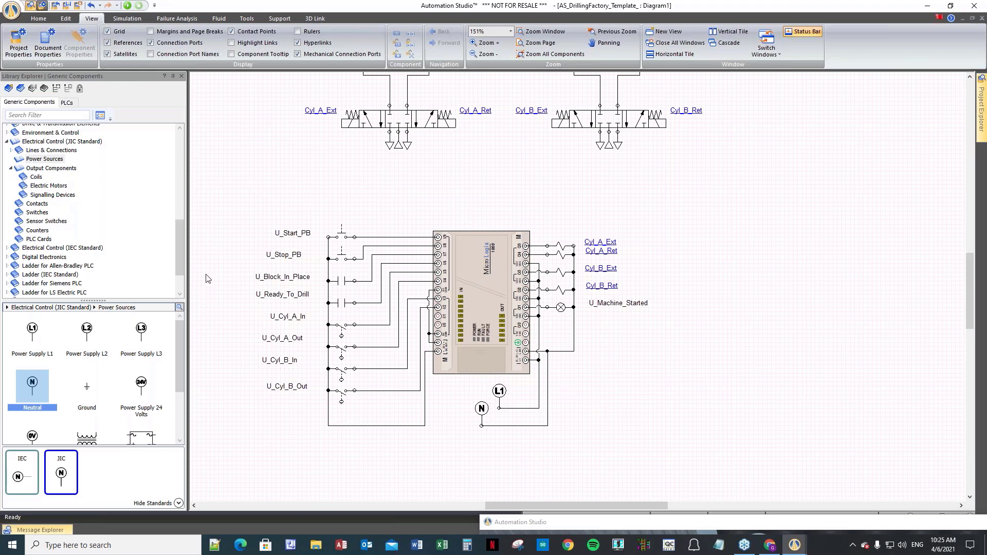
- Collapse the JIC electrical category and expand the Ladder for Allen-Bradley 500 PLC component library
left_click(7, 143)
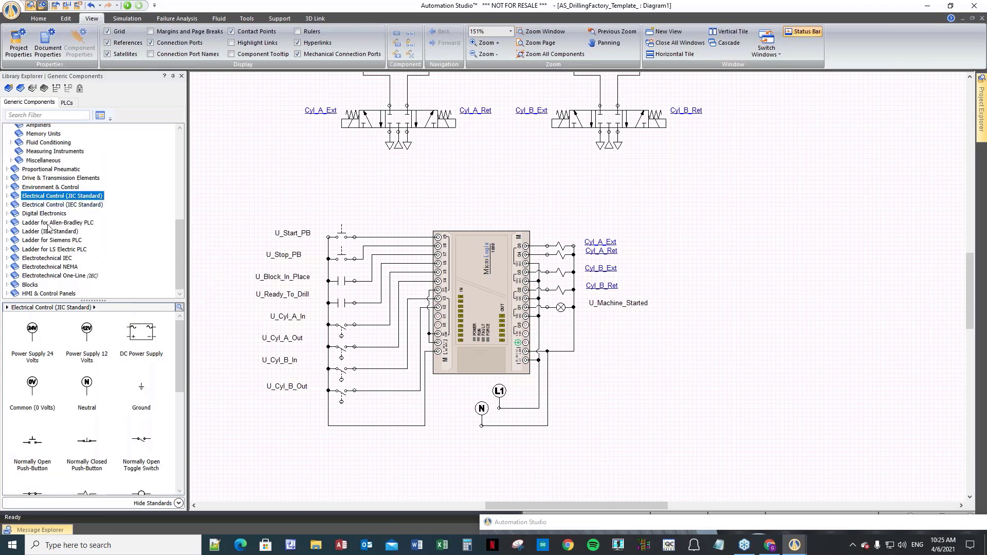
left_click(7, 223)
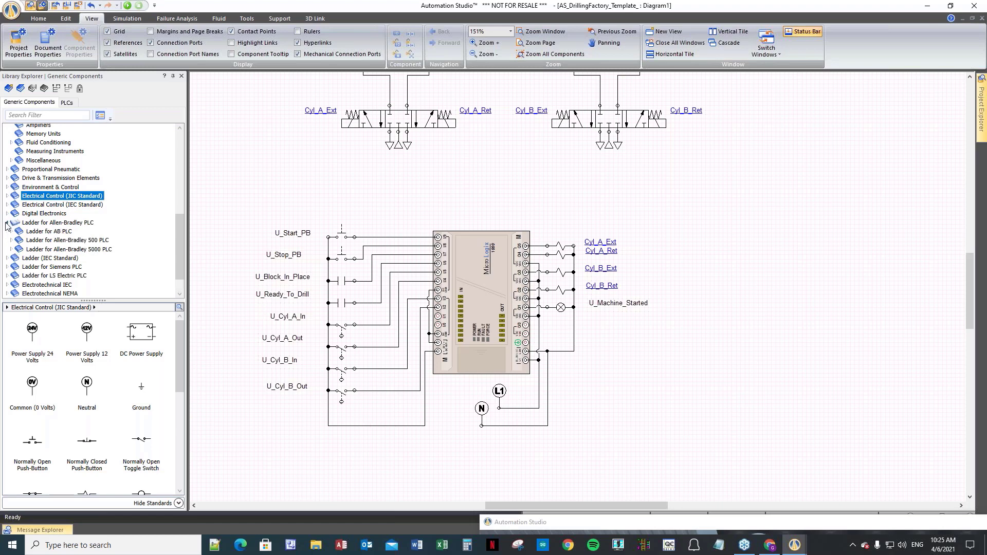
left_click(87, 242)
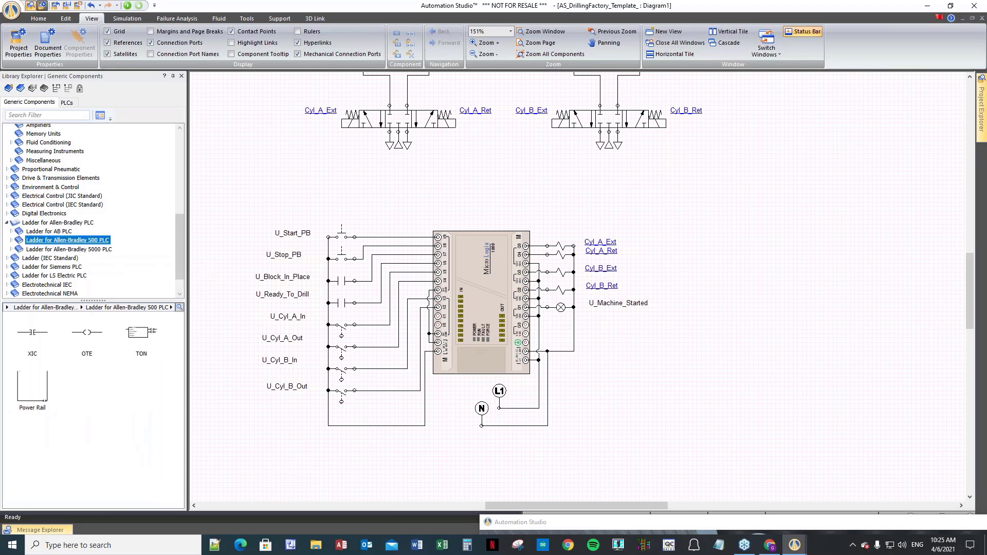
left_click(11, 240)
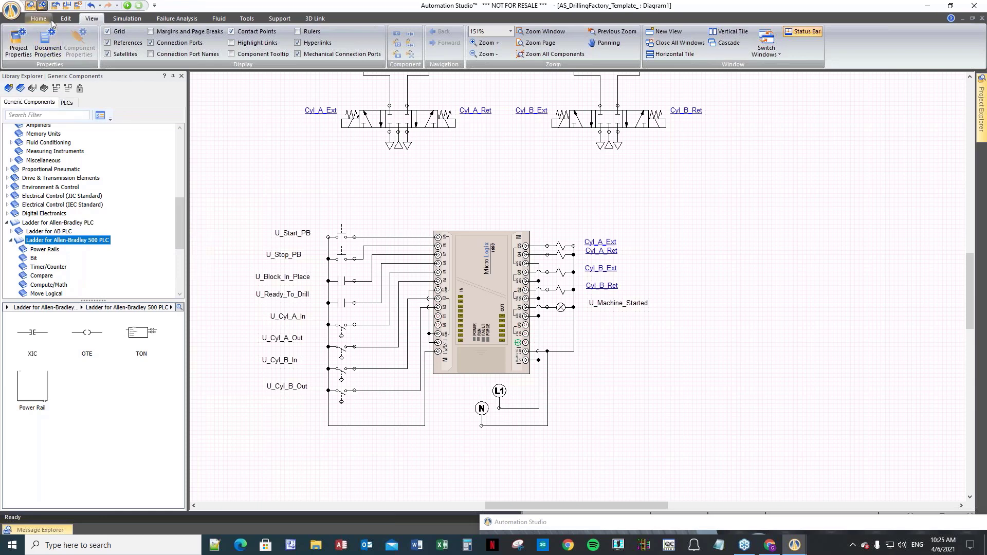
- Create a new ladder diagram document from the AB500 template
scroll(44, 61, "up", 2)
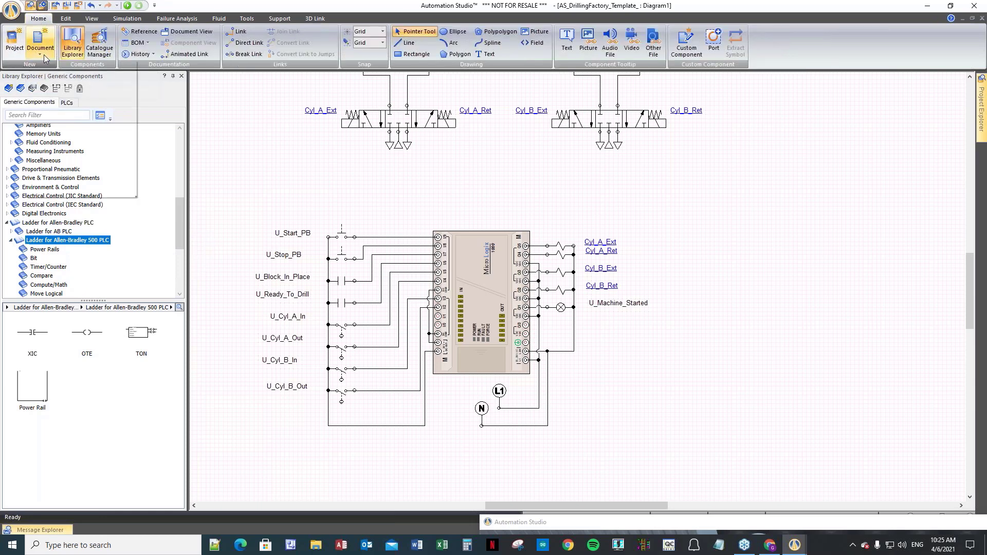
left_click(40, 52)
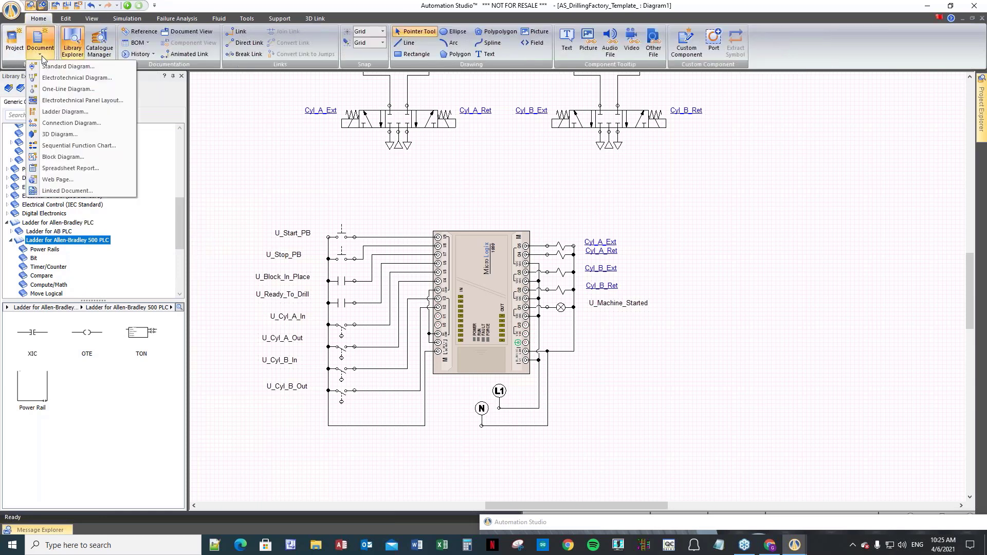
left_click(64, 112)
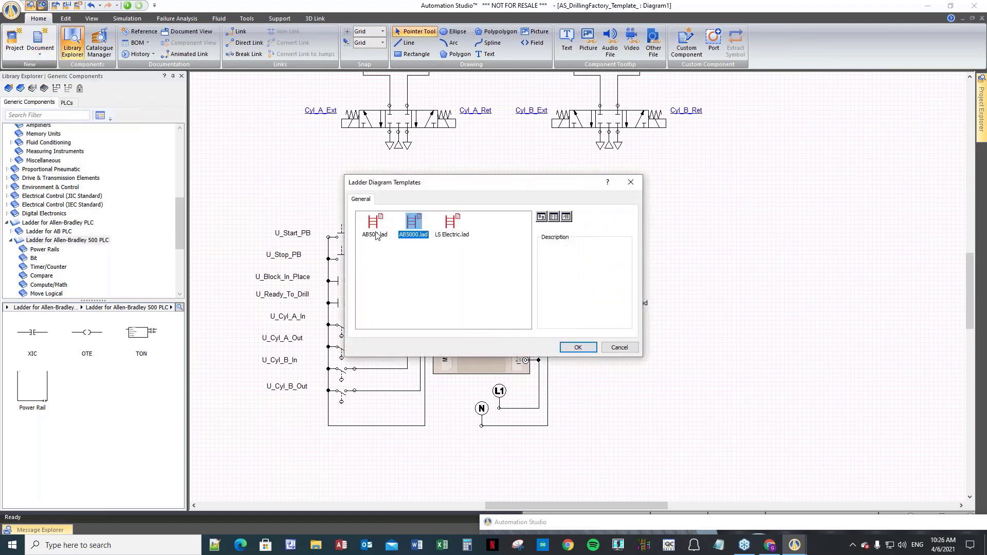
left_click(375, 235)
double_click(376, 226)
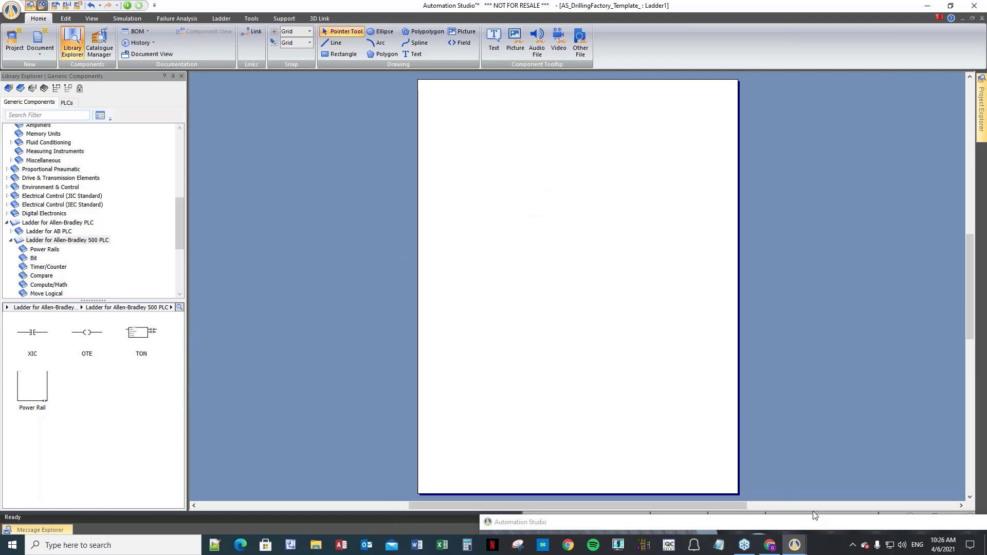
left_click_drag(712, 505, 756, 505)
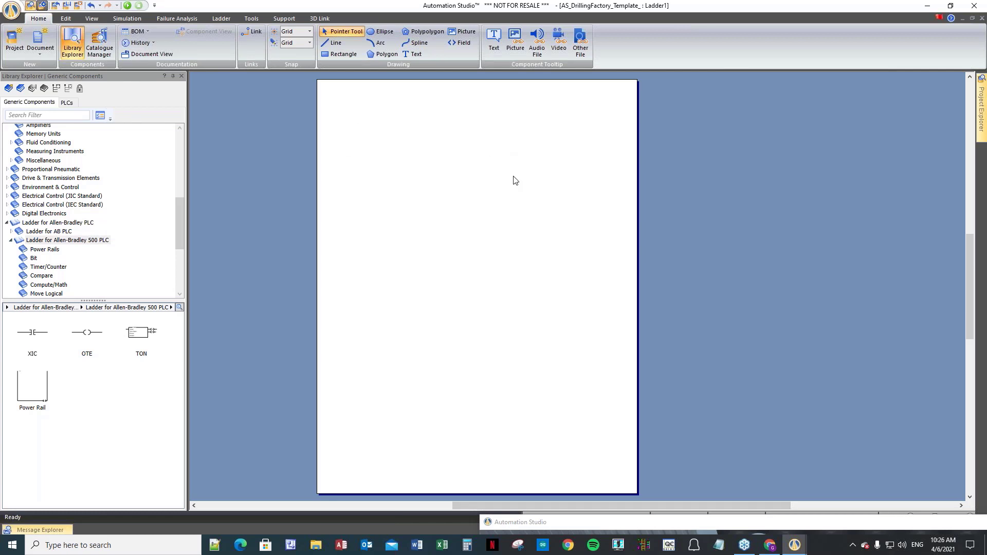
left_click(221, 18)
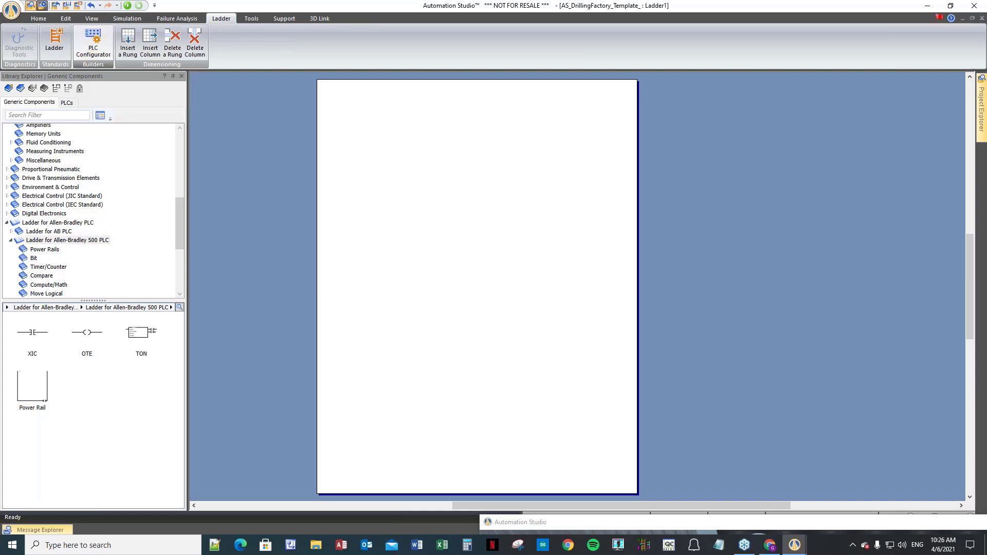
left_click(93, 42)
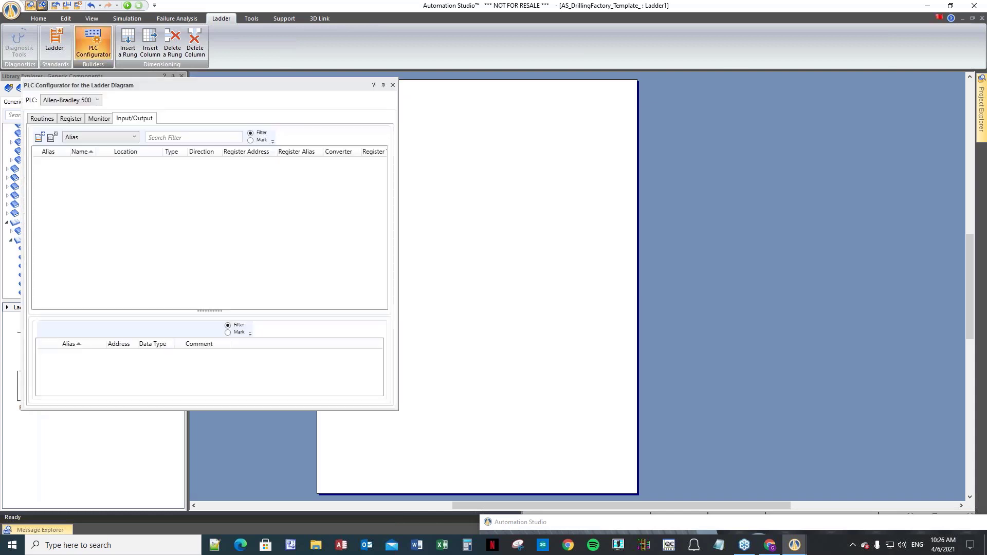
left_click_drag(167, 86, 488, 183)
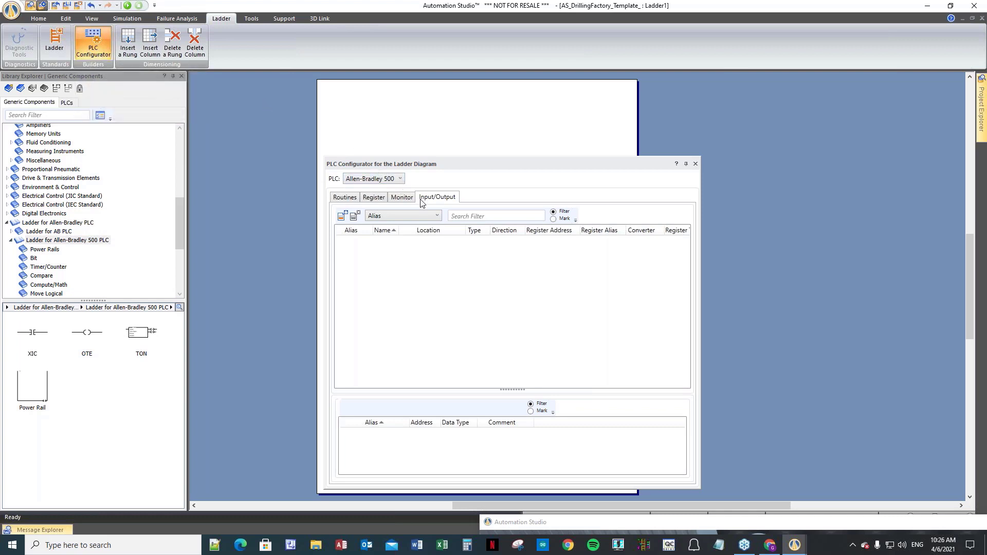
left_click(343, 216)
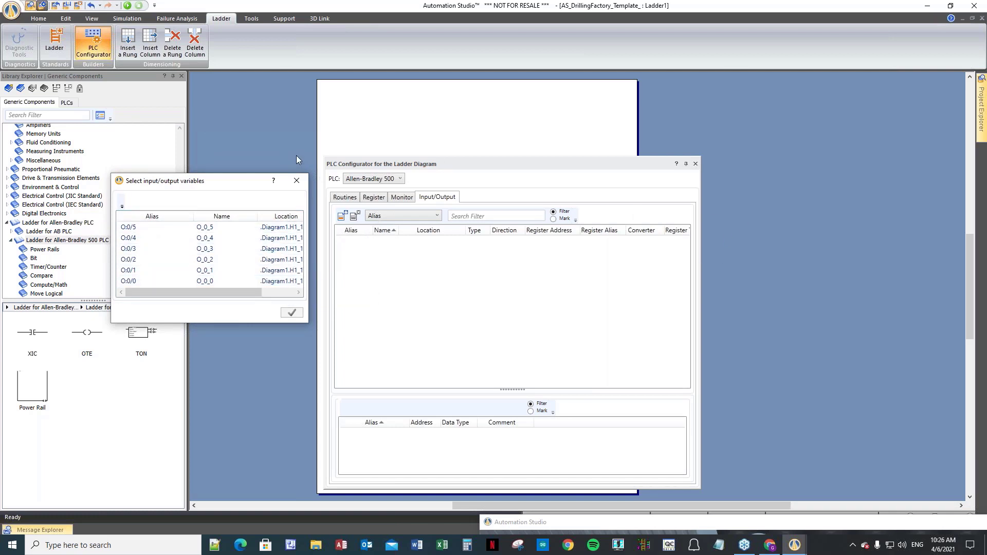
left_click(303, 180)
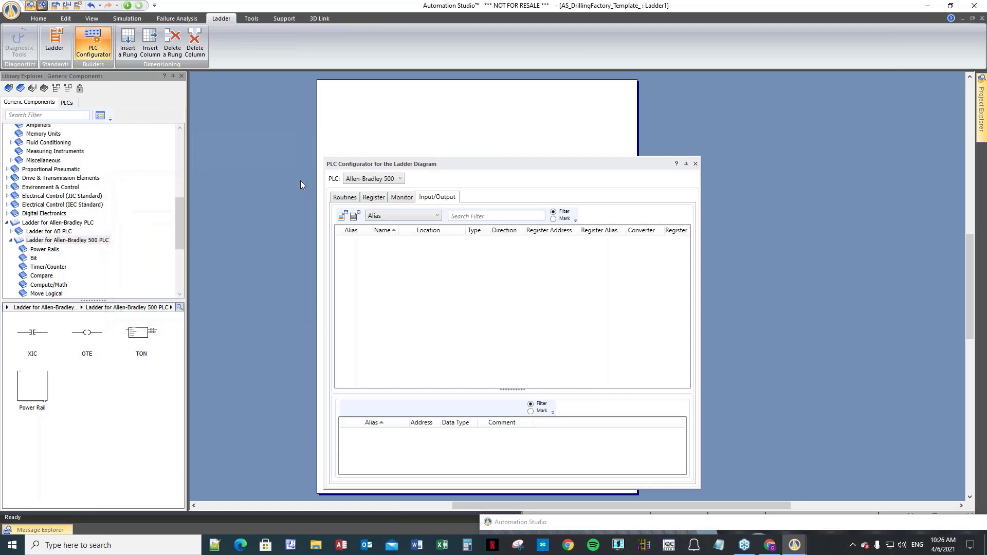
left_click(695, 165)
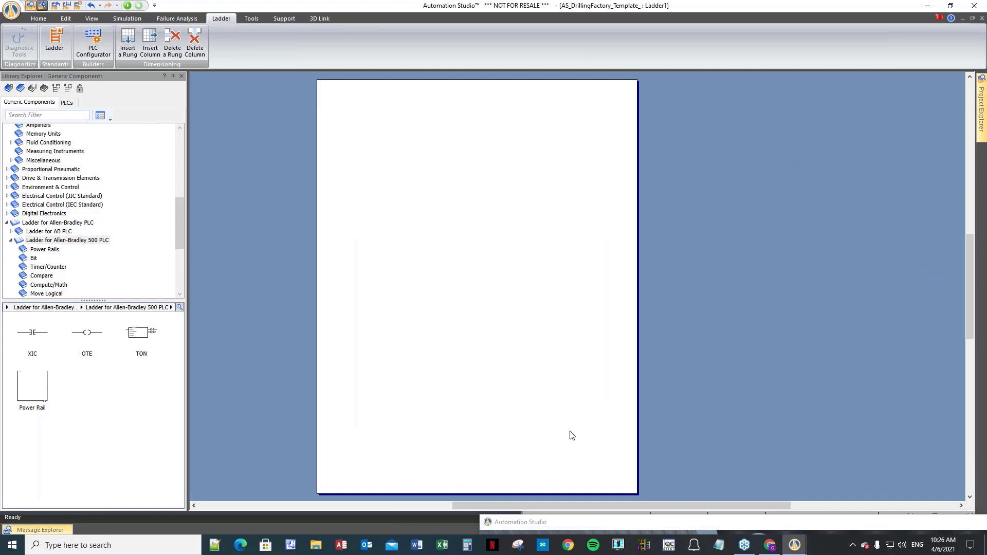
left_click(611, 521)
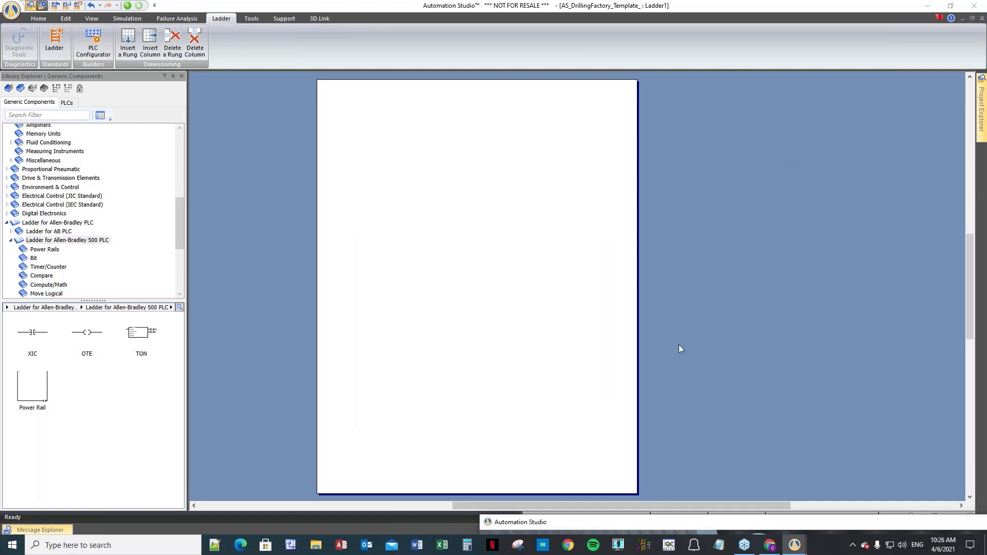
left_click_drag(772, 5, 500, 46)
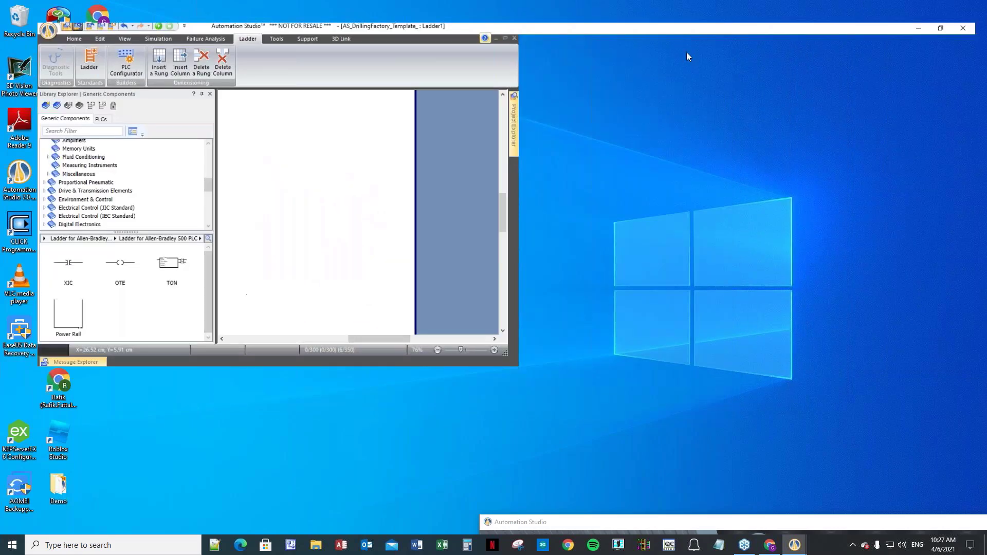
left_click(689, 48)
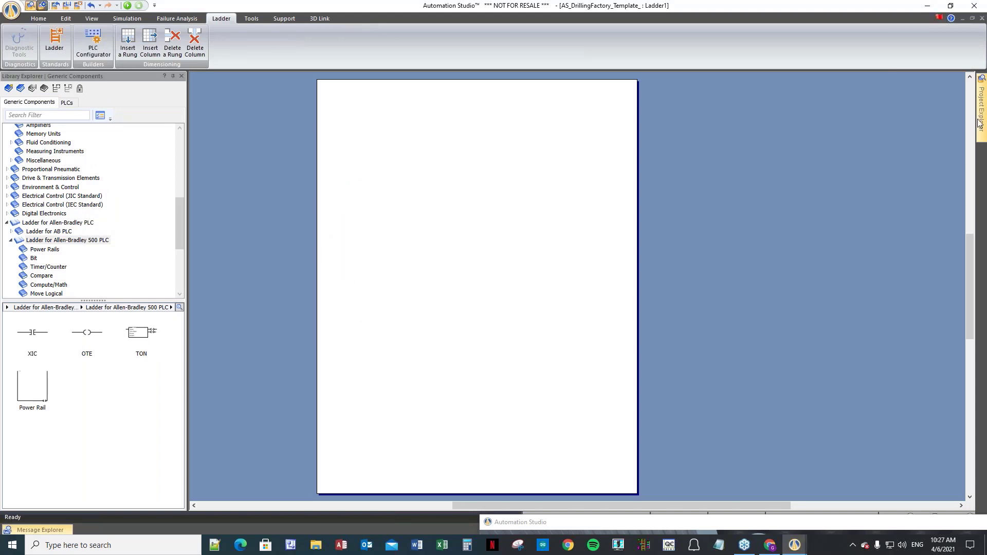
- Tile Diagram1 and Ladder1 vertically side by side, with the MicroLogix PLC enlarged and fully in view in Diagram1
mouse_move(980, 123)
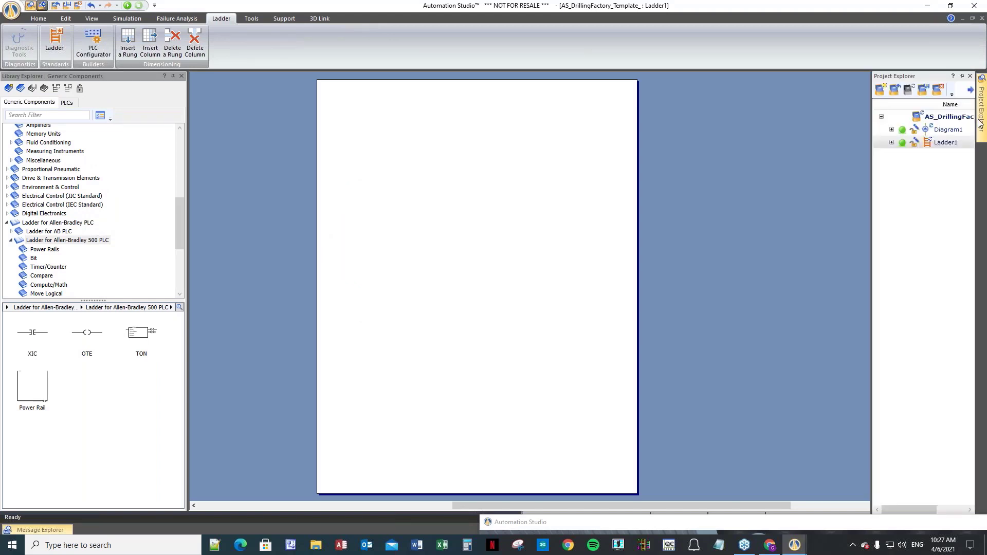
left_click(892, 129)
double_click(948, 144)
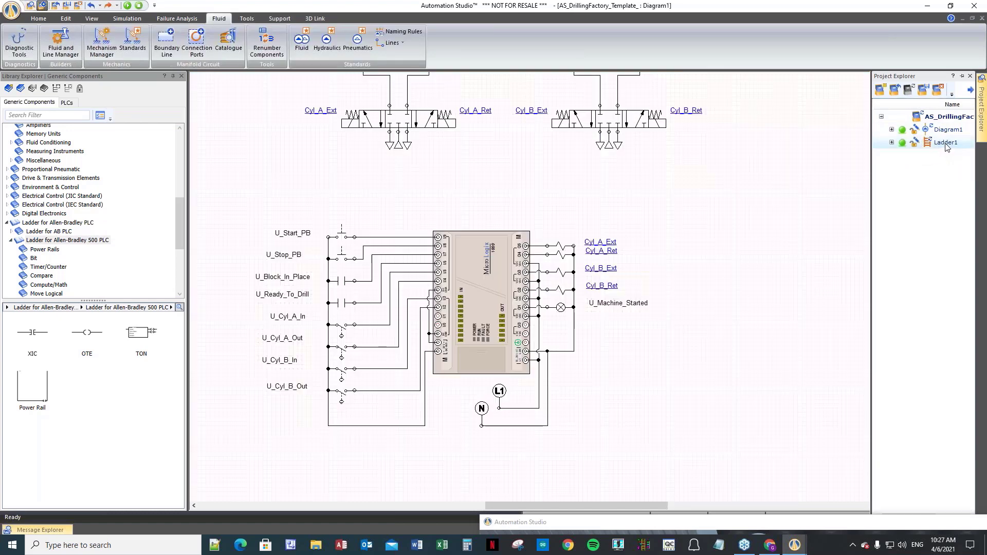
left_click(93, 19)
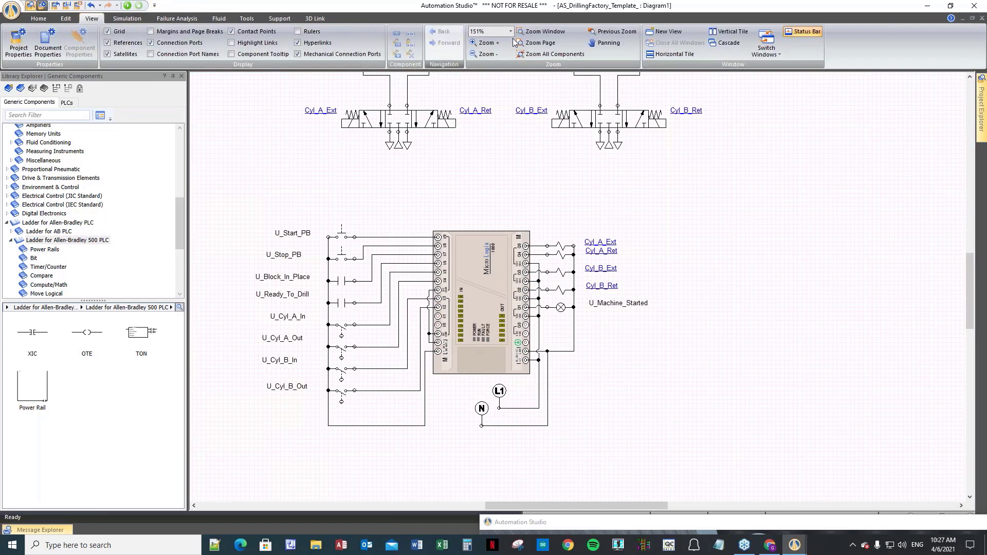
left_click(713, 33)
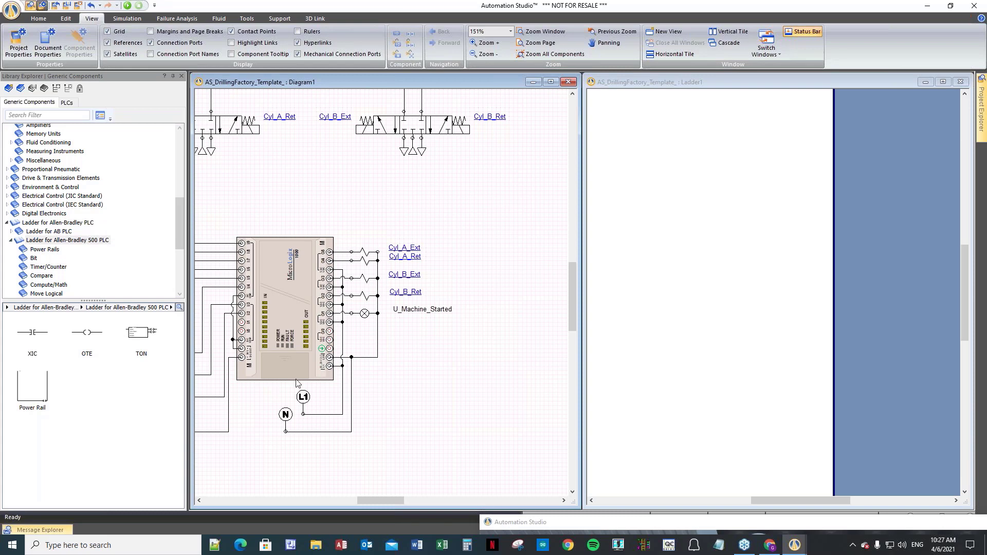
scroll(325, 409, "up", 1)
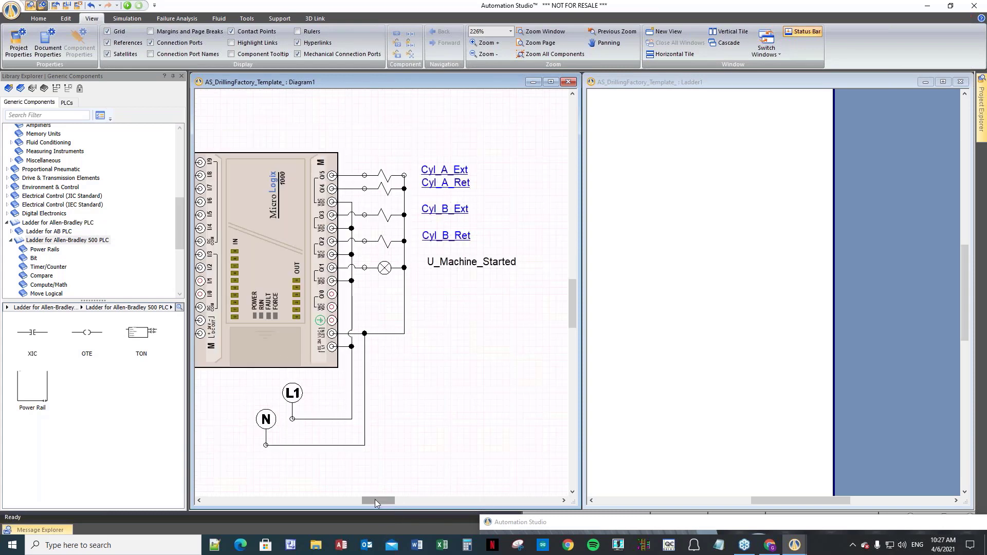
left_click_drag(375, 499, 365, 498)
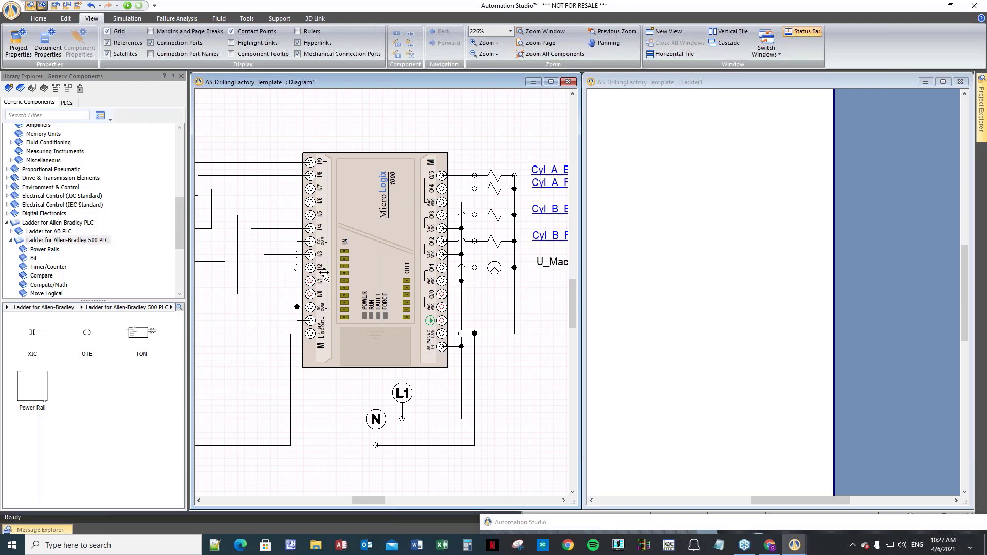
- Open the input/output variable selection in Ladder1's PLC Configurator and filter the variables by the name "I_"
left_click(685, 150)
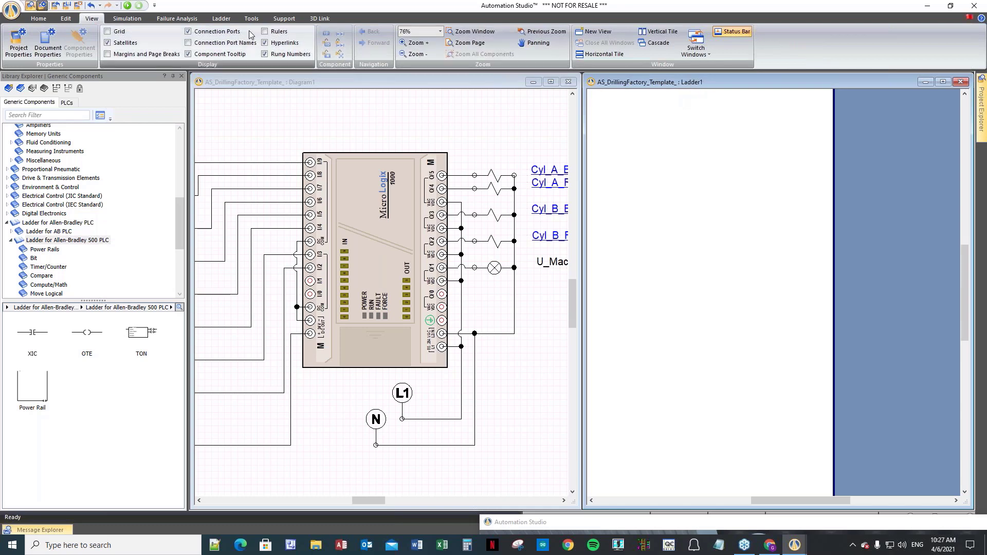
left_click(218, 20)
left_click(93, 44)
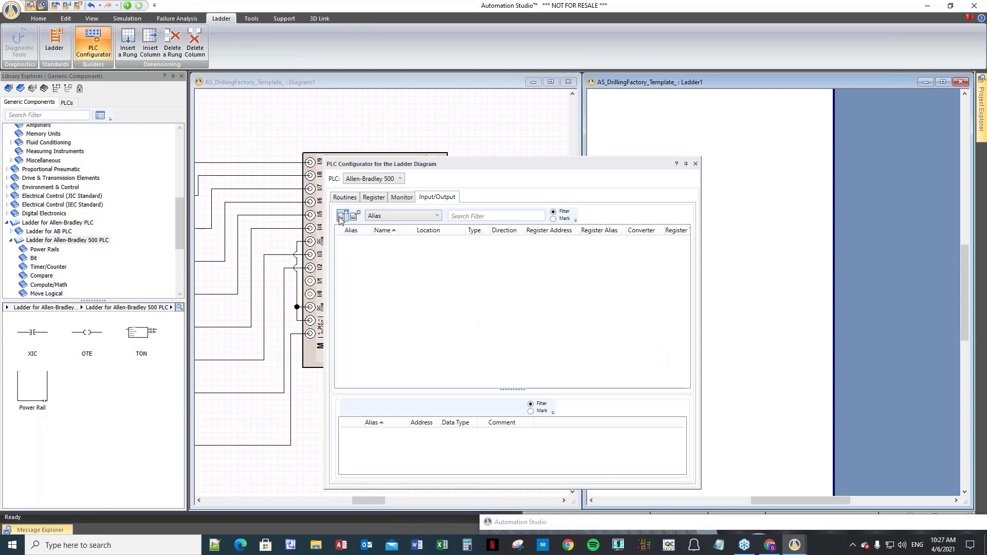
left_click(342, 216)
left_click_drag(231, 187, 530, 255)
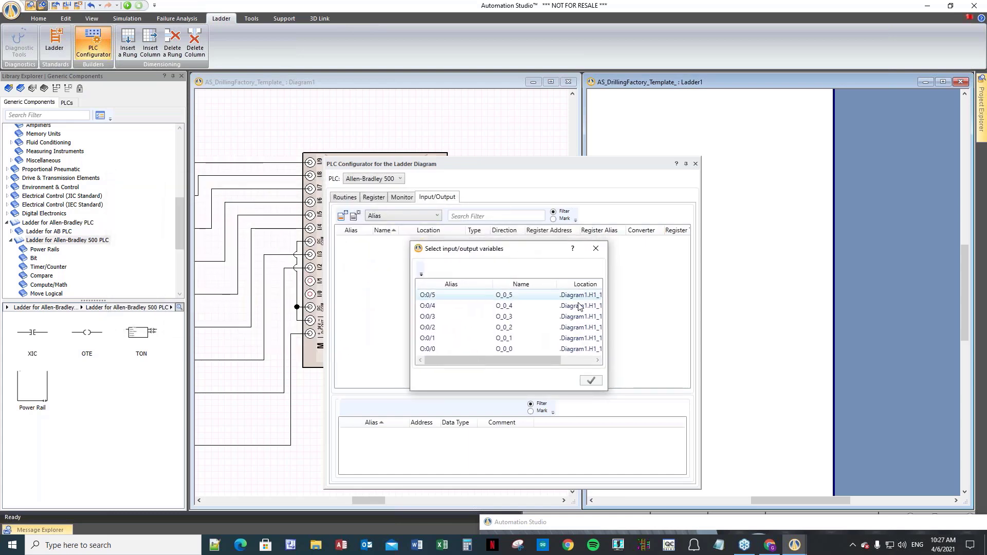
left_click(421, 274)
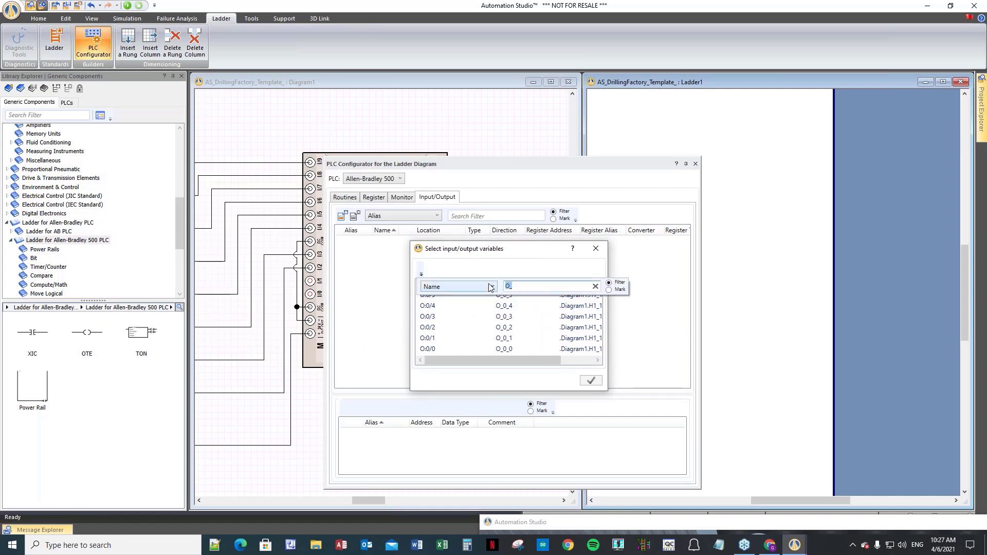
type("I")
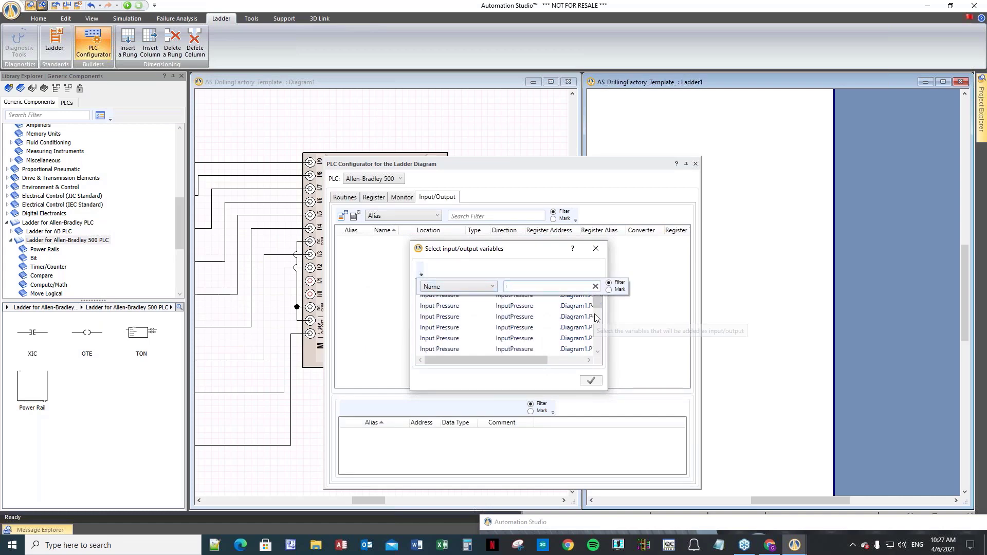
type("_")
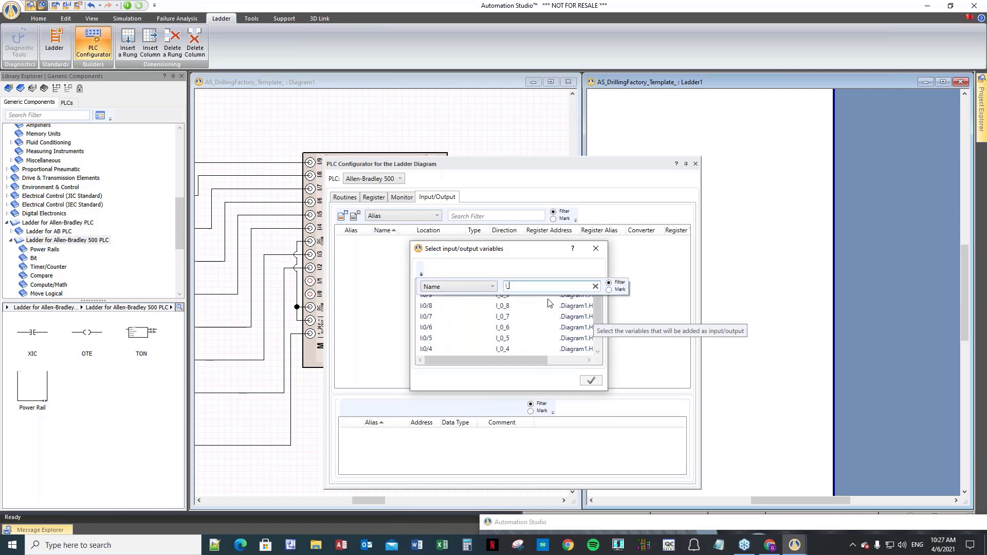
- Add the PLC input variable I:0/9 to the ladder's input/output configuration
left_click(473, 327)
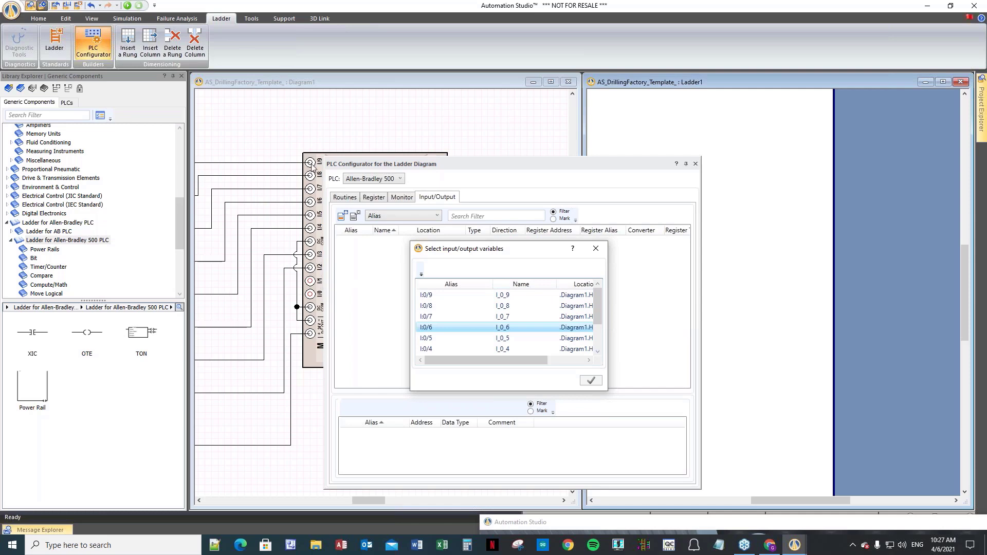
mouse_move(597, 310)
left_mouse_down()
mouse_move(595, 323)
mouse_move(597, 305)
left_mouse_up()
left_click(439, 297)
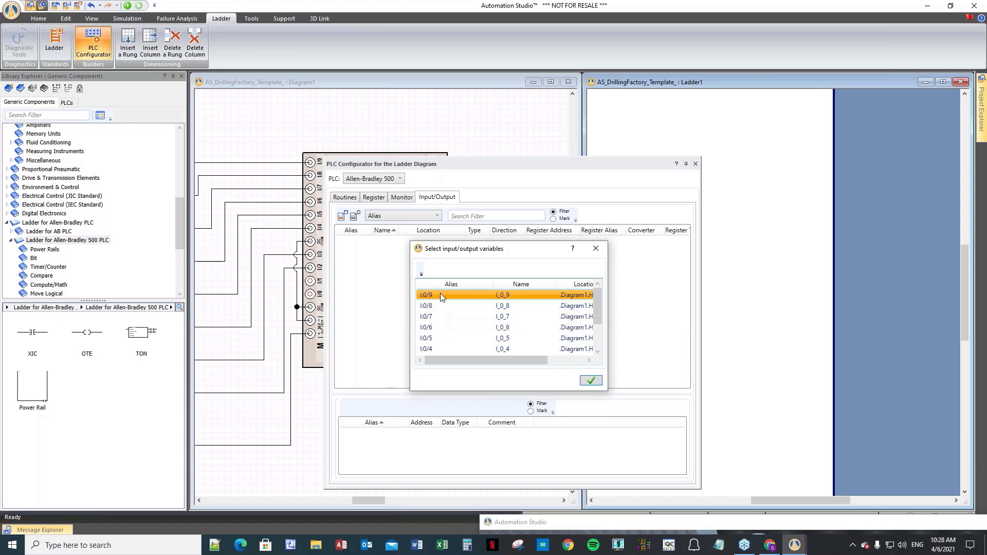
left_click(441, 297)
left_click(441, 295)
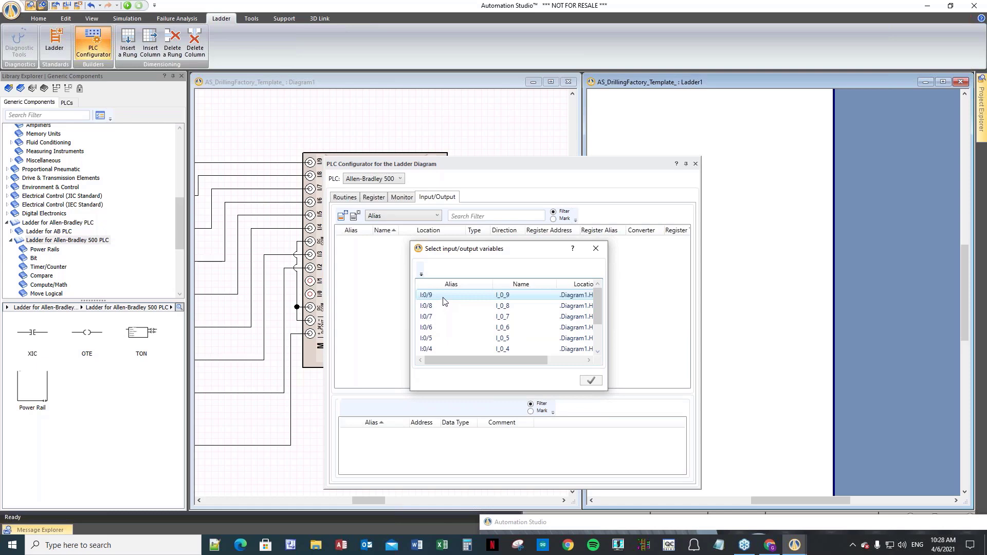
left_click(444, 298)
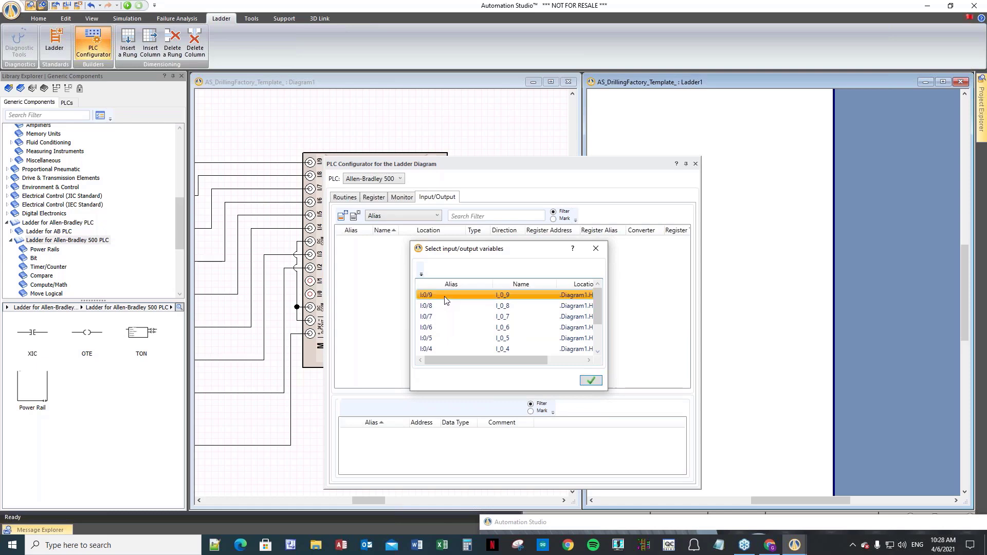
left_click(591, 381)
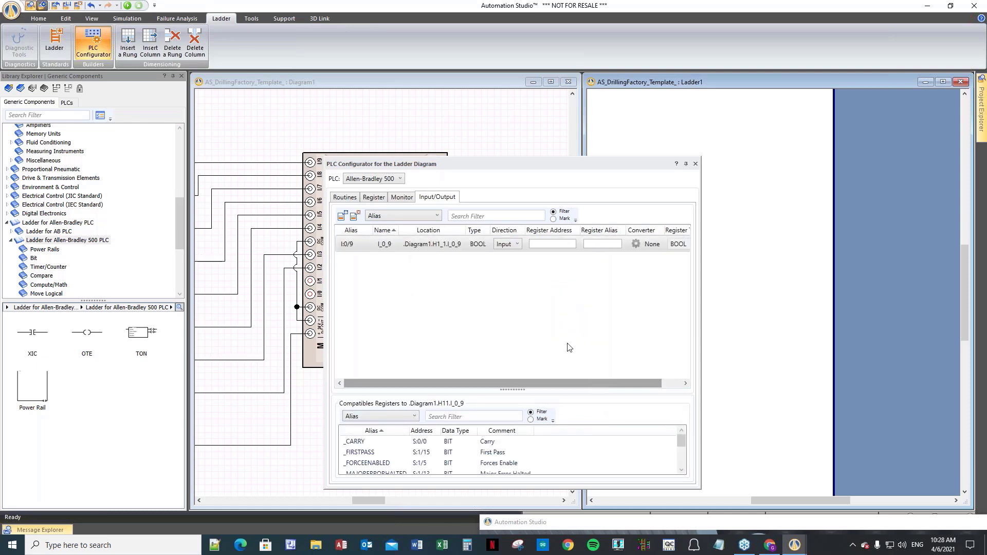
- Add the PLC input variable I:0/8 to the ladder's input/output configuration
left_click(343, 217)
left_click(431, 297)
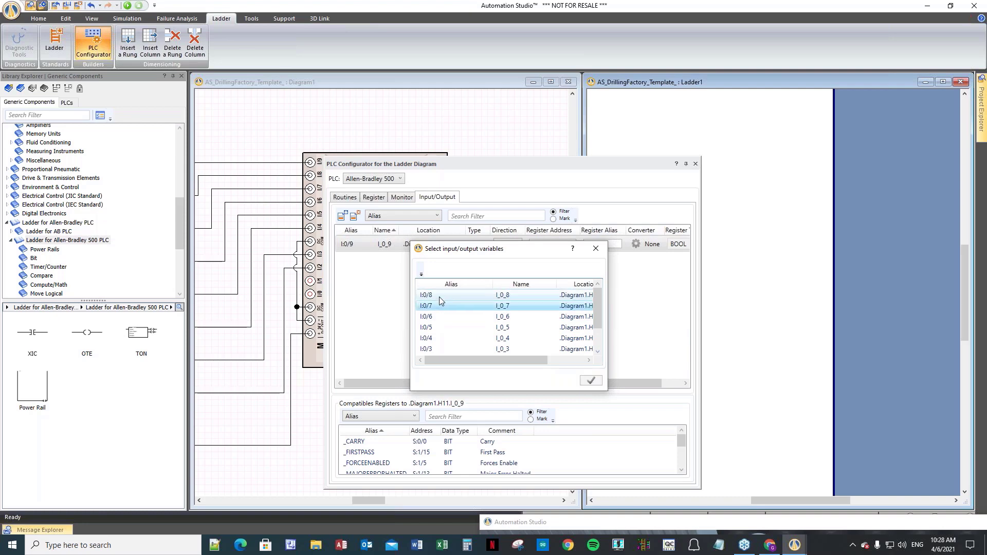
double_click(439, 297)
left_click(439, 299)
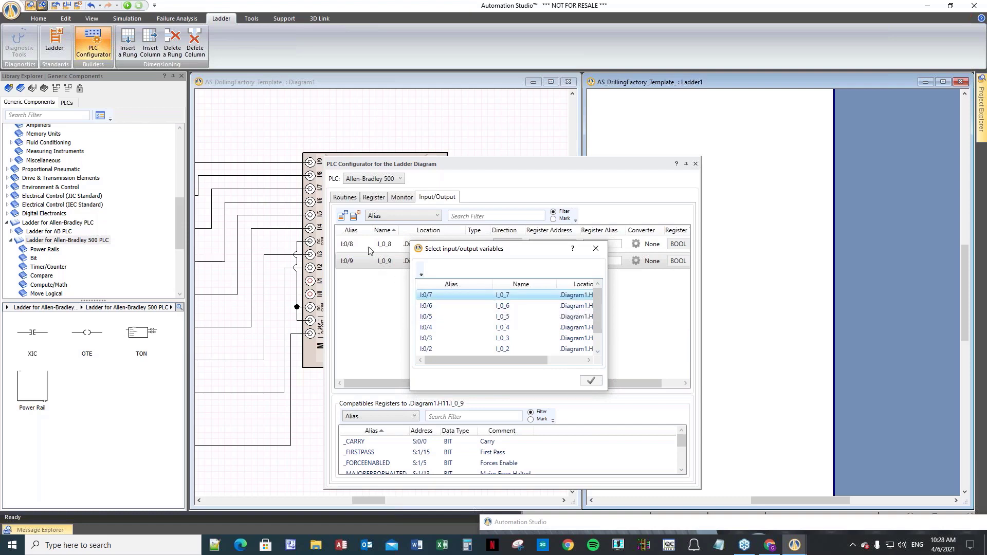
- Filter the variables by the name "o" and add outputs O:0/1 through O:0/5 to the input/output configuration
left_click(422, 275)
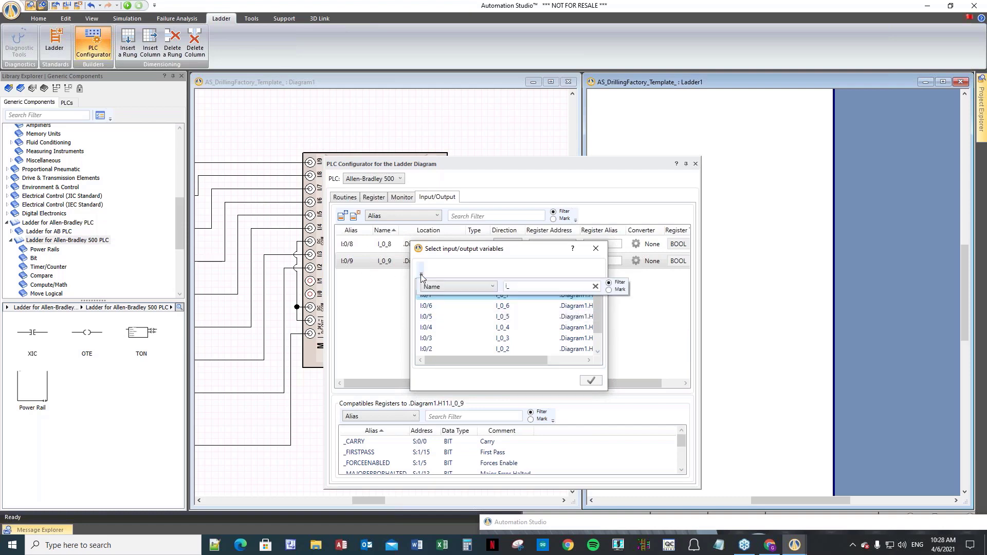
left_click_drag(521, 287, 490, 288)
type("o")
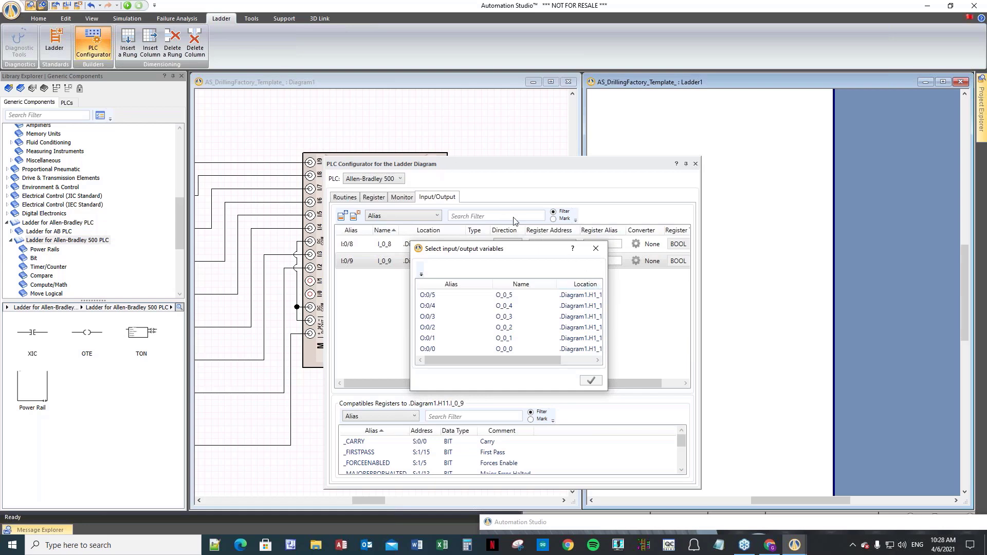
double_click(440, 338)
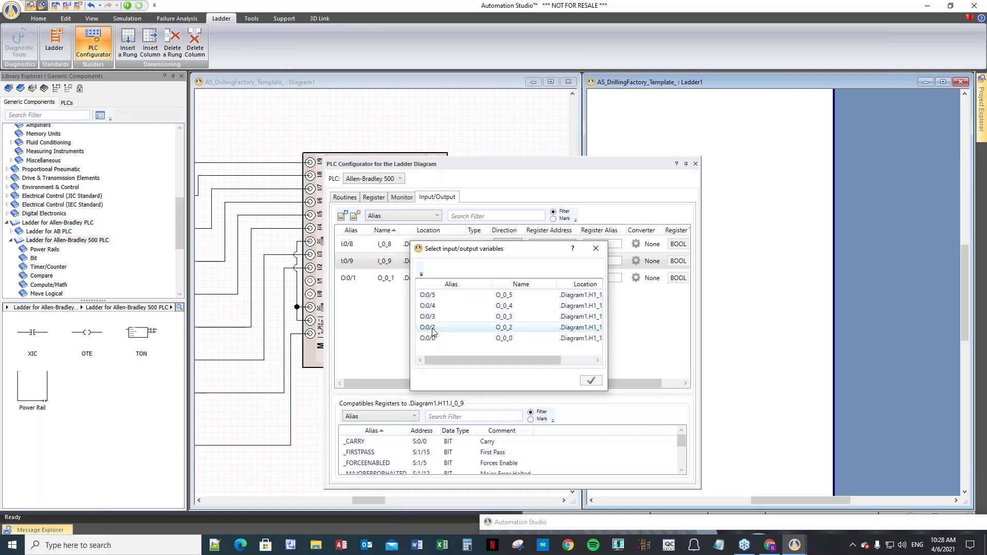
double_click(429, 327)
double_click(438, 317)
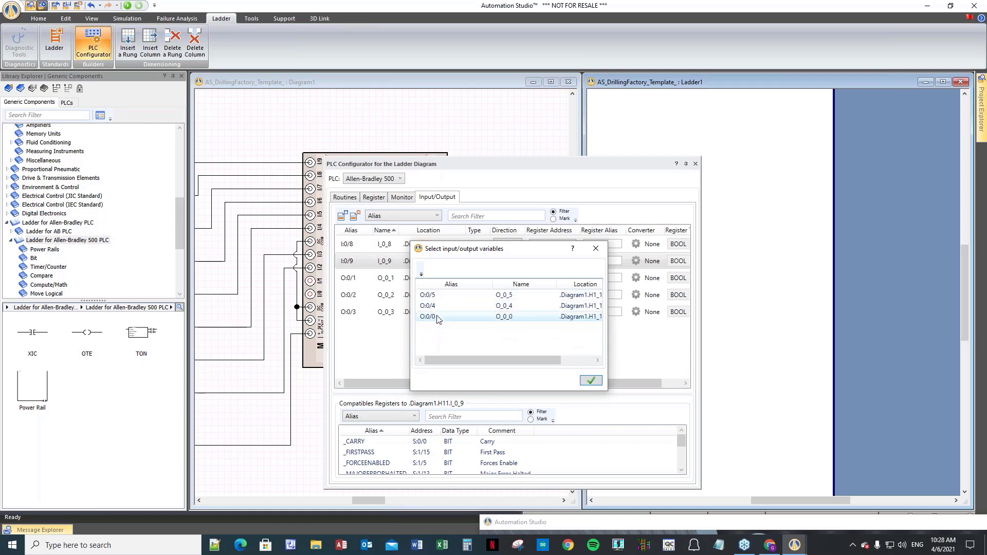
double_click(439, 306)
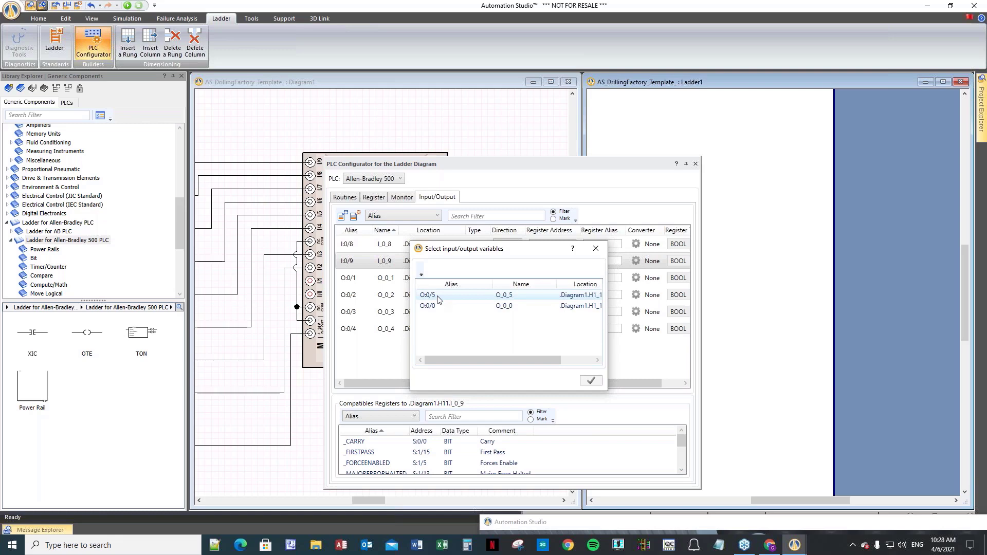
double_click(437, 298)
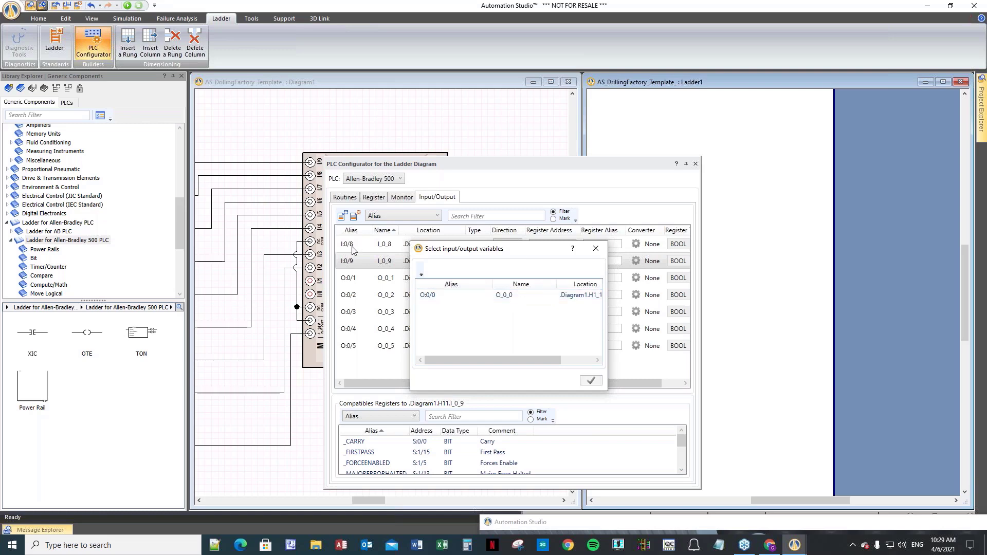
left_click_drag(491, 252, 559, 285)
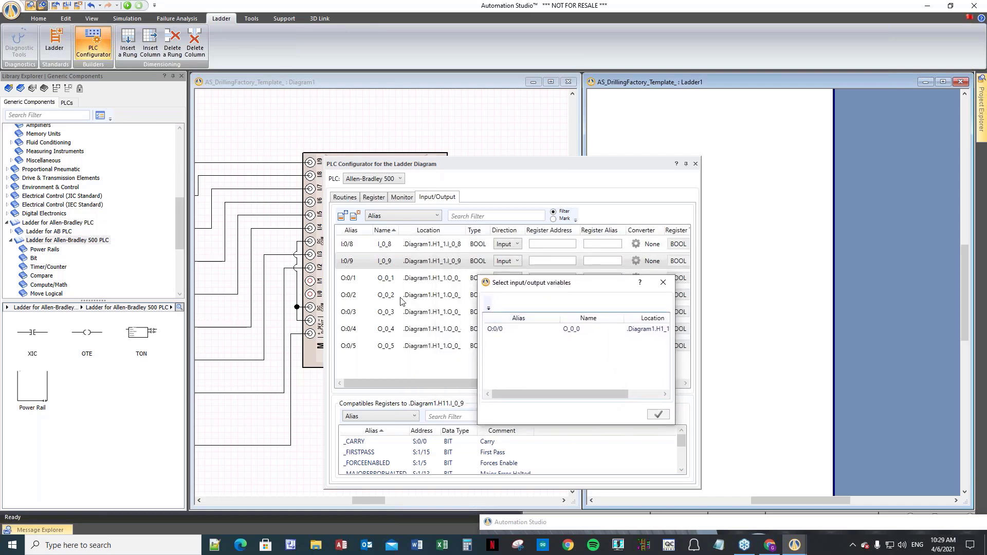
left_click(662, 284)
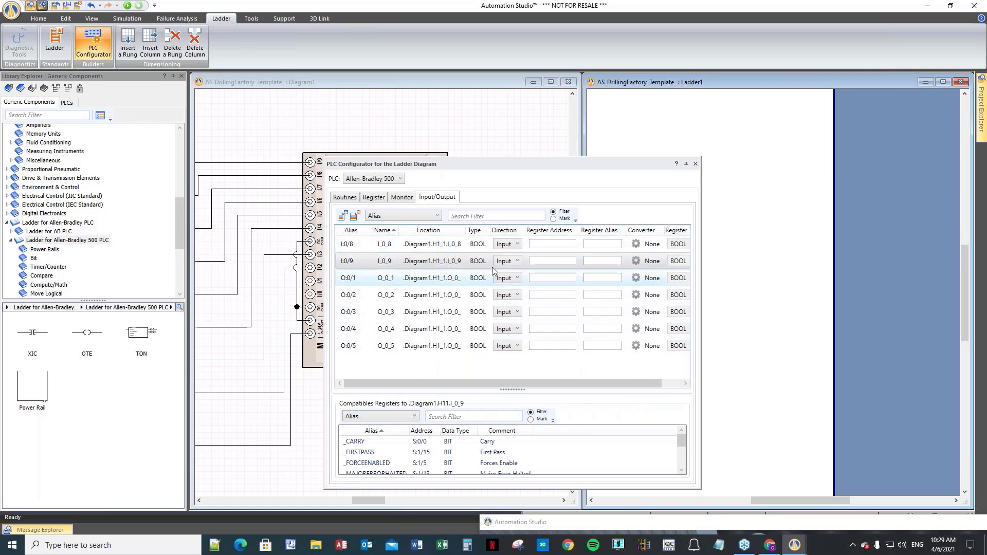
left_click(543, 245)
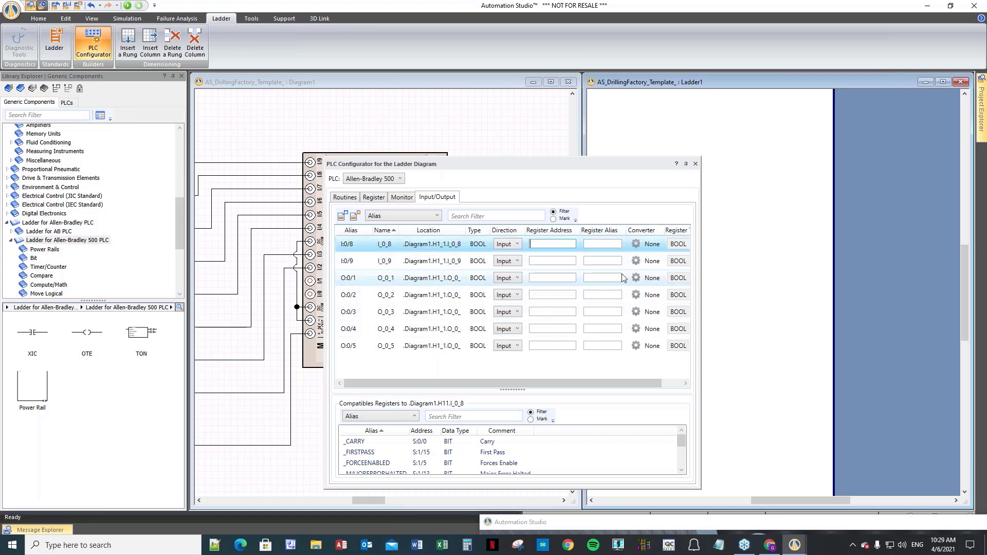
left_click(55, 6)
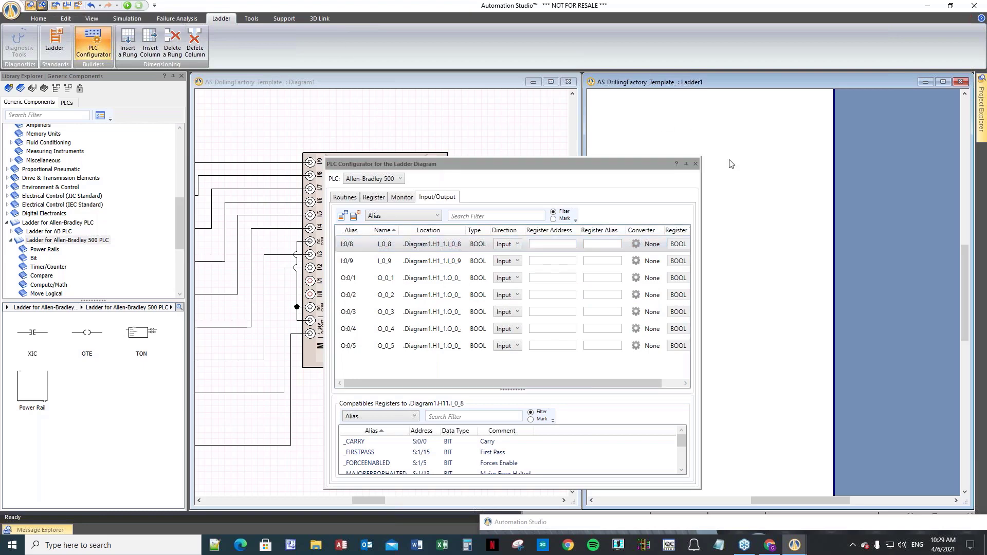
left_click(696, 163)
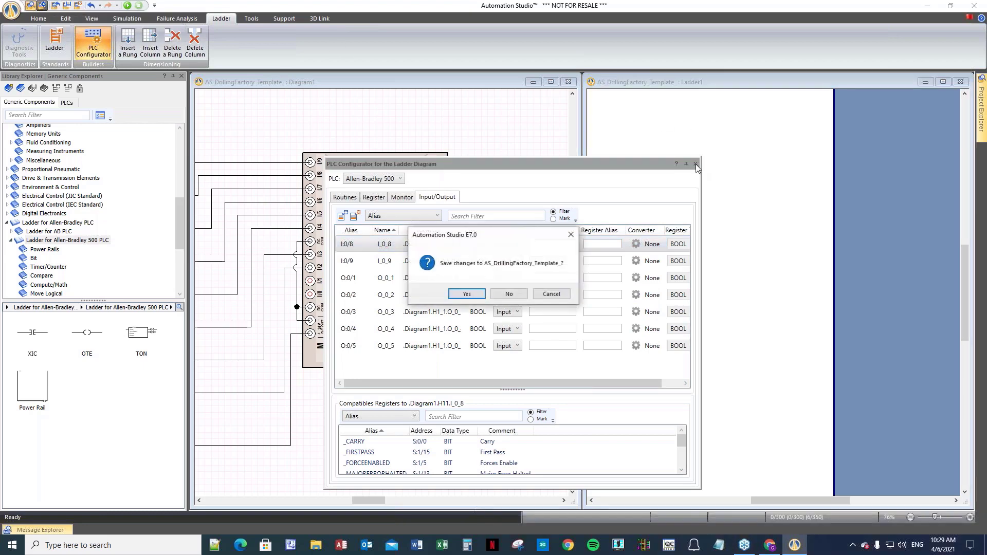
left_click(508, 297)
left_click(548, 295)
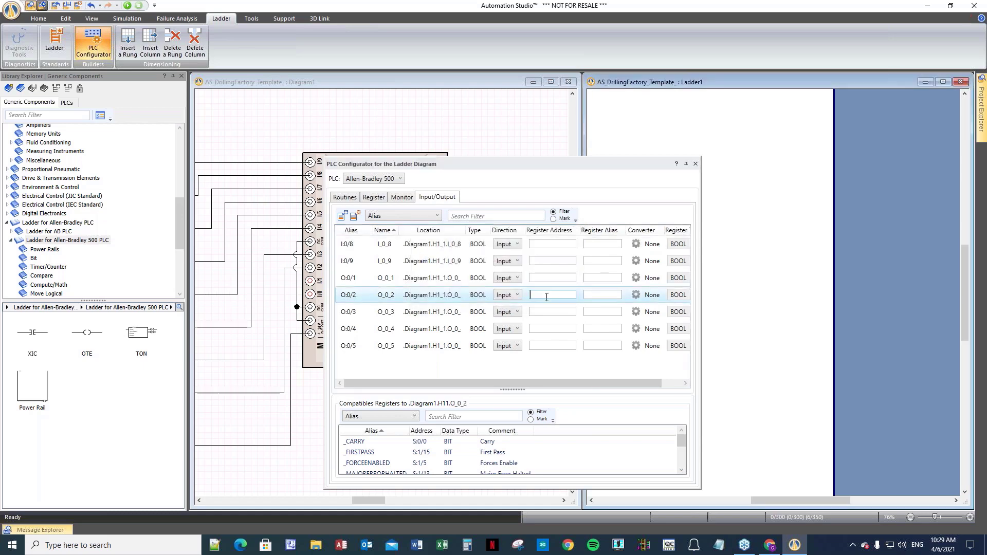
- Close the PLC Configurator and save the project as AS_DrillingFactory_AB500_EX1.prx in the Webinar3_3D_Virtual_Systems folder
left_click(696, 164)
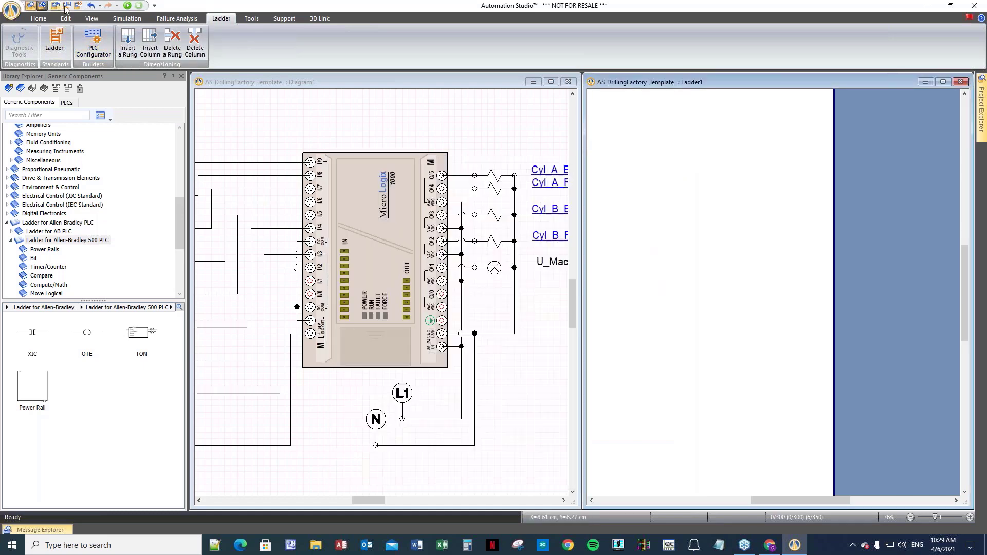
left_click(12, 11)
mouse_move(30, 39)
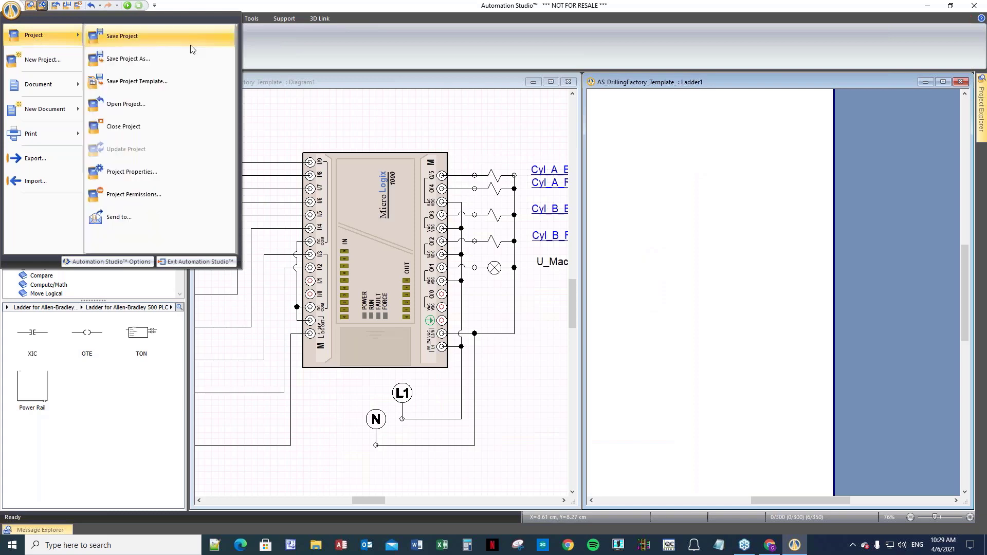
left_click(125, 58)
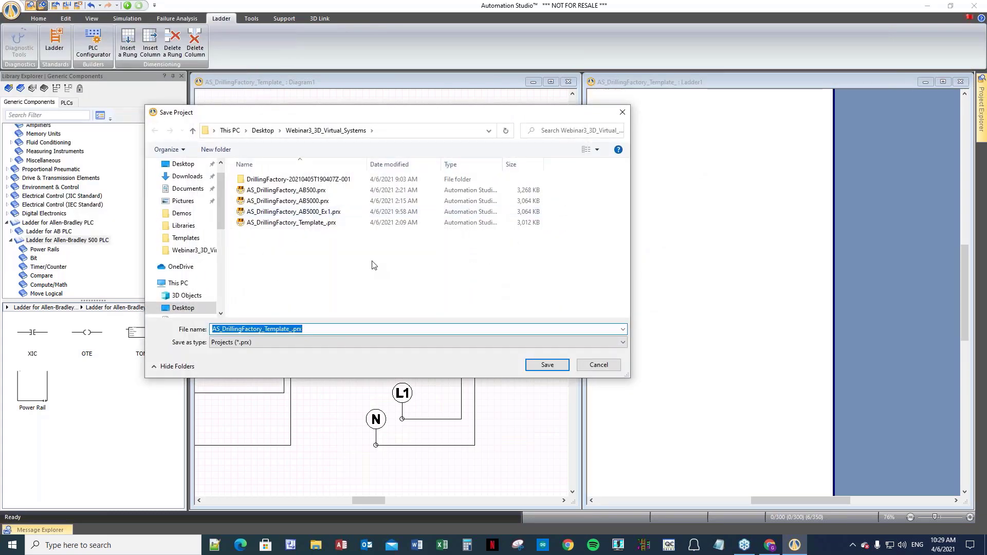
left_click(295, 190)
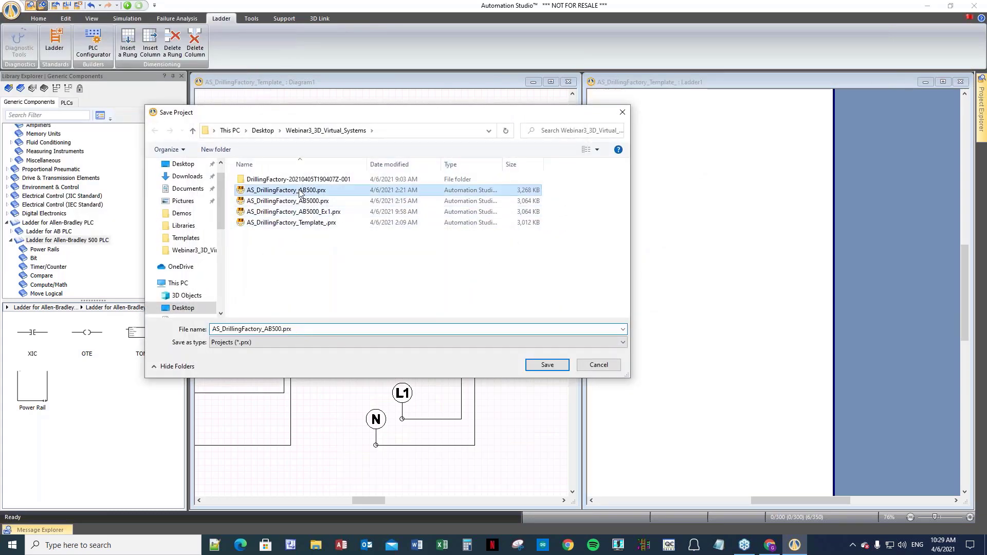
left_click(283, 328)
left_click(283, 327)
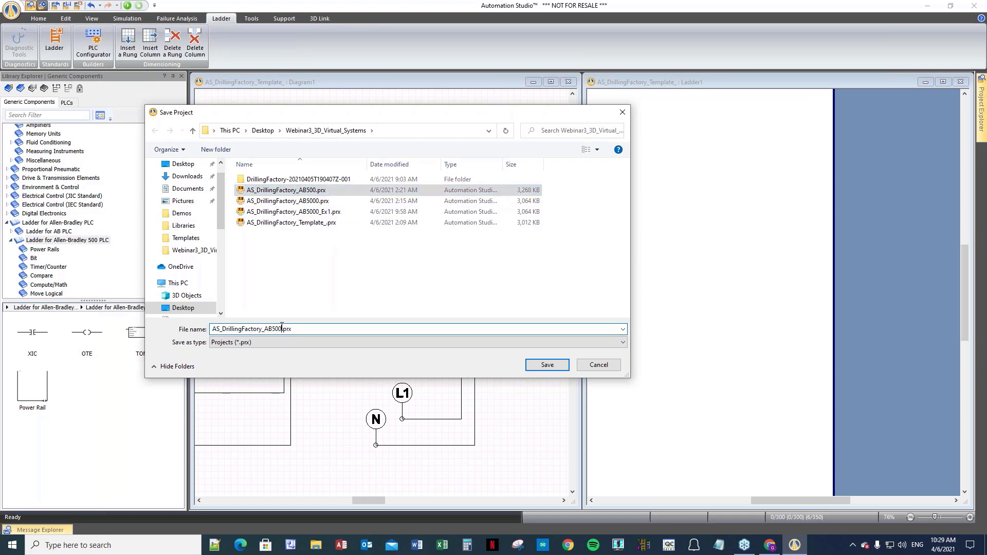
type("_EX1")
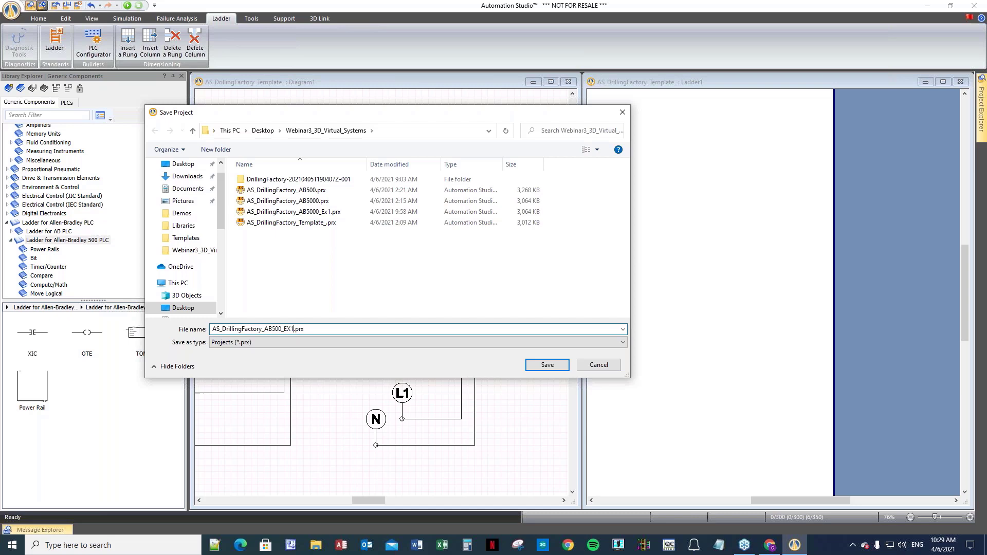
key("Return")
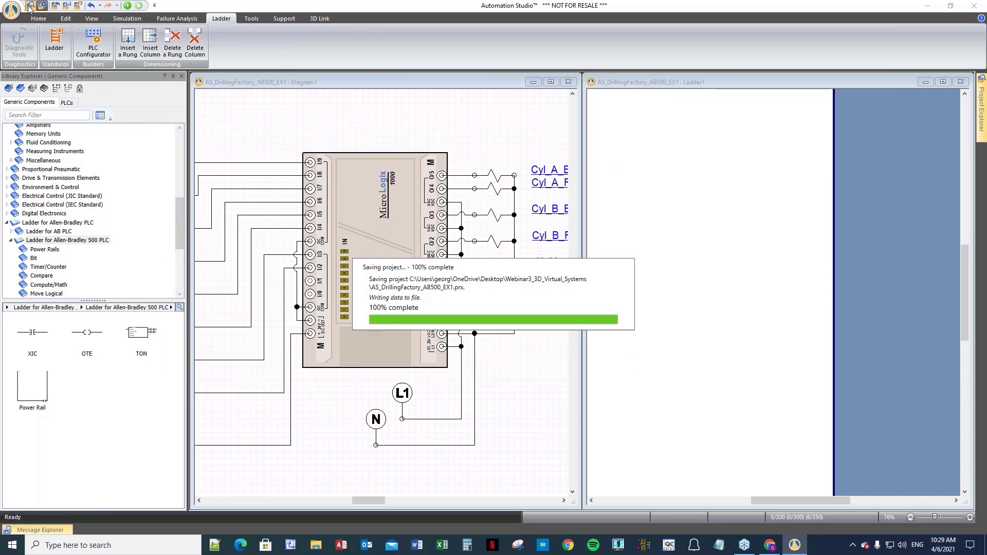
- Open the project AS_DrillingFactory_AB500.prx from the Webinar3_3D_Virtual_Systems folder
left_click(57, 7)
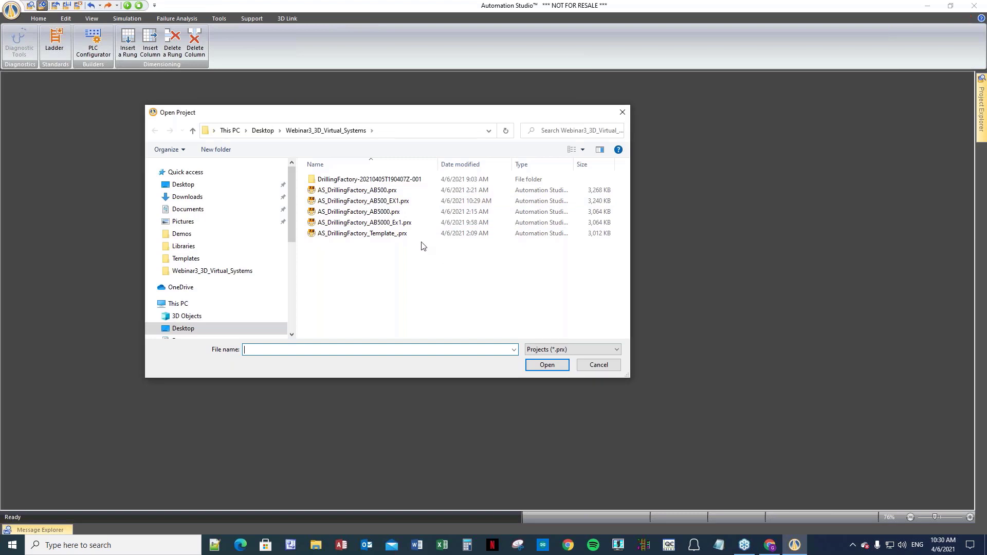
left_click(357, 192)
double_click(357, 196)
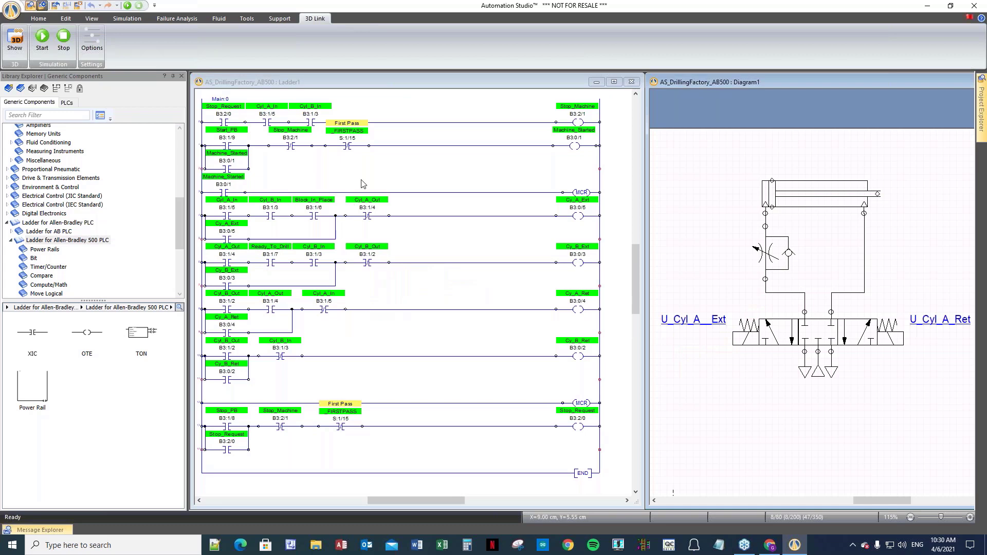
- Examine the register addresses and aliases mapped to all PLC inputs and outputs in Ladder1's PLC Configurator
left_click(373, 105)
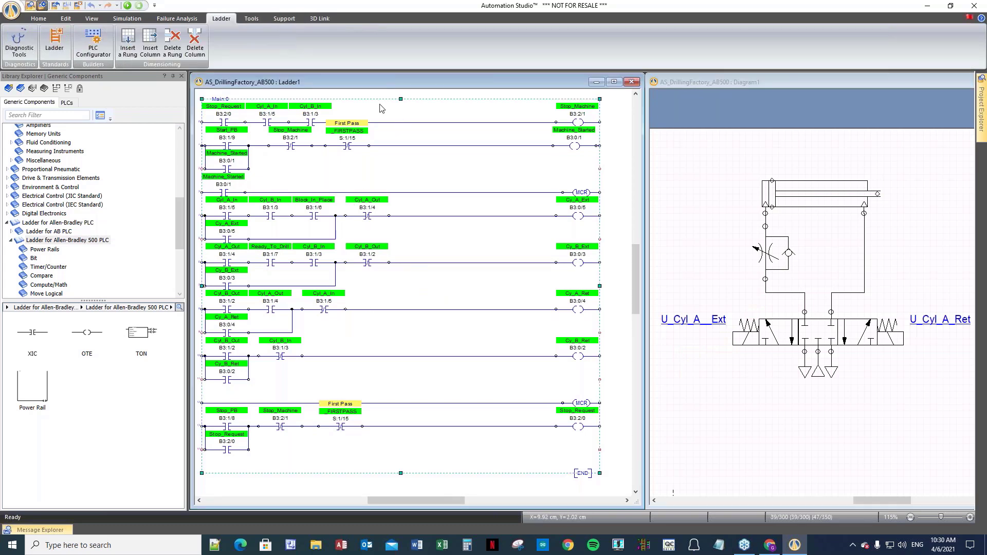
left_click(93, 44)
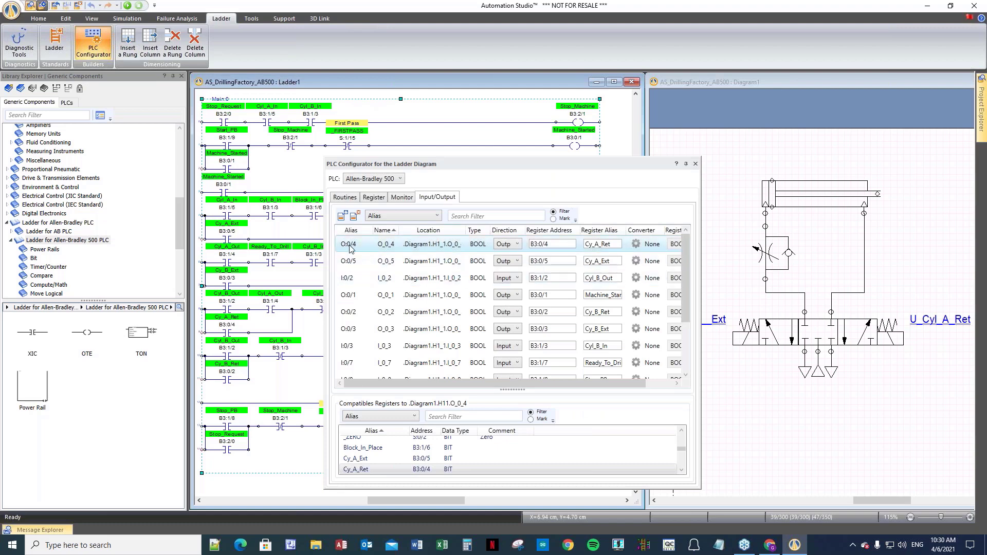
left_click(343, 215)
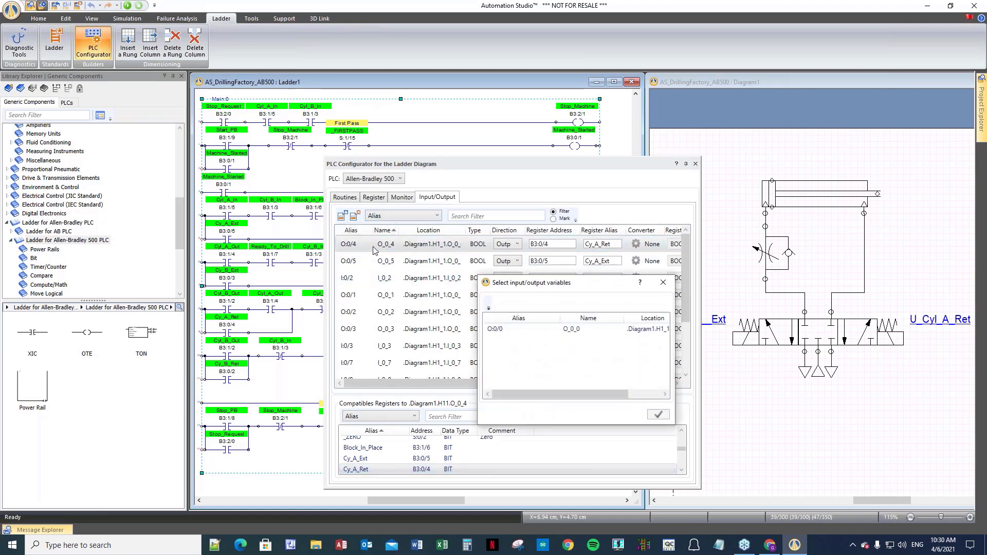
left_click(663, 283)
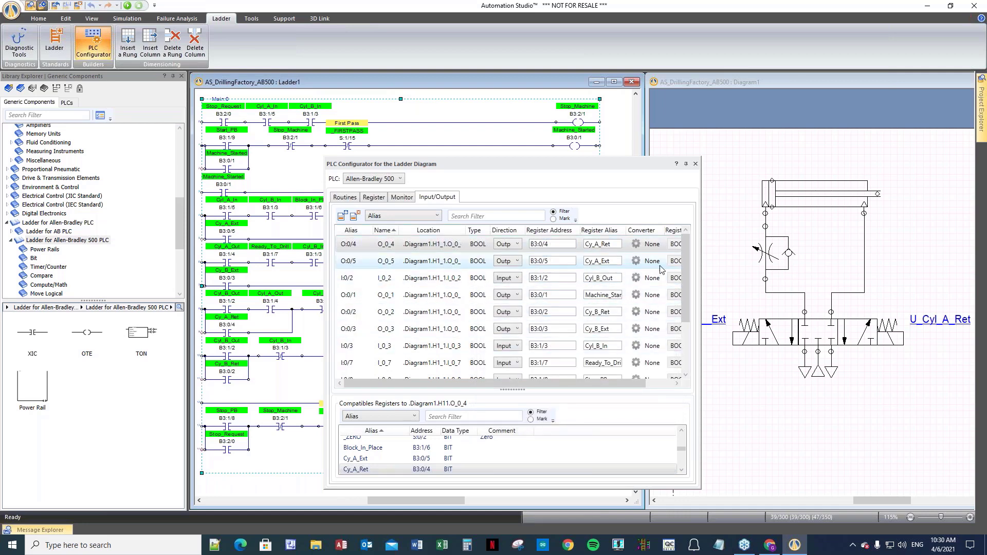
left_click_drag(685, 262, 686, 329)
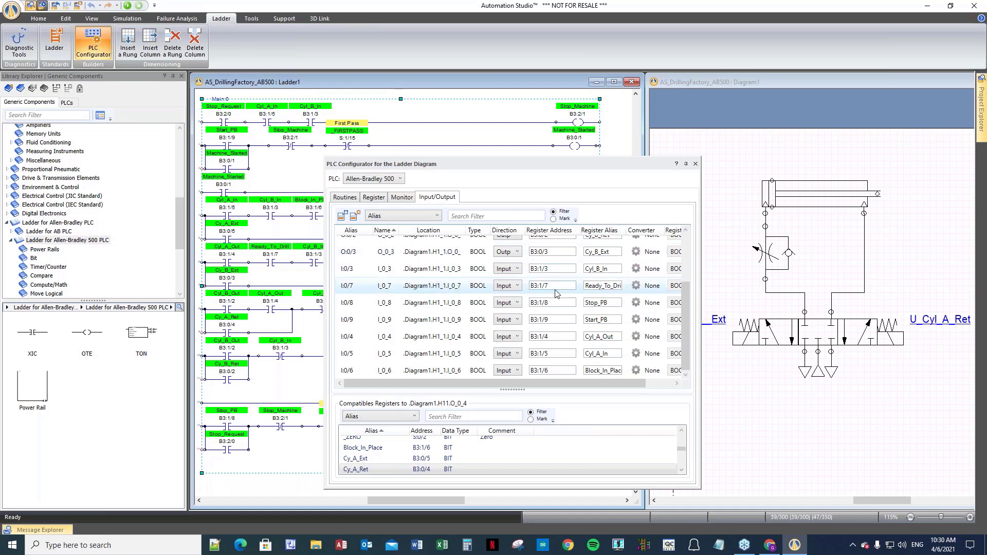
scroll(554, 297, "up", 2)
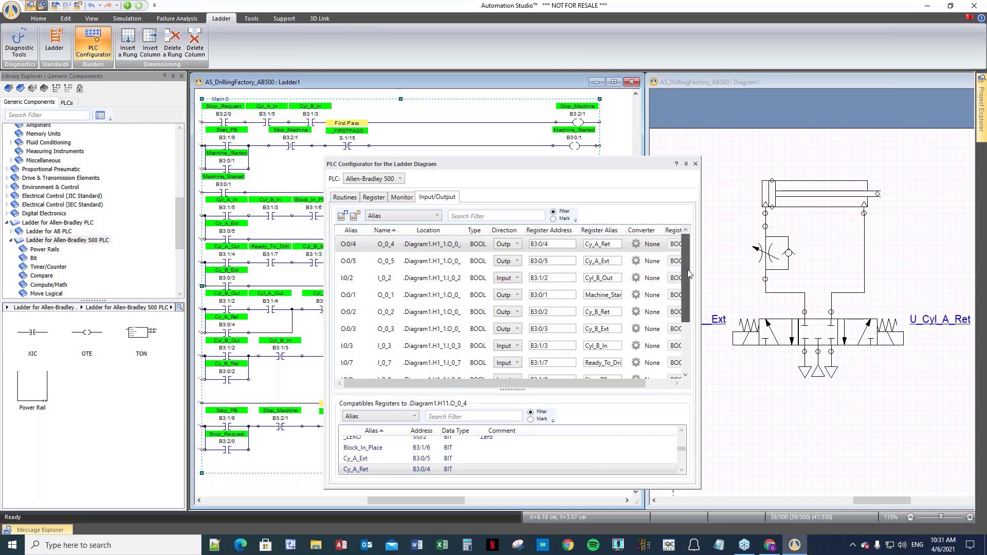
left_click_drag(686, 280, 694, 333)
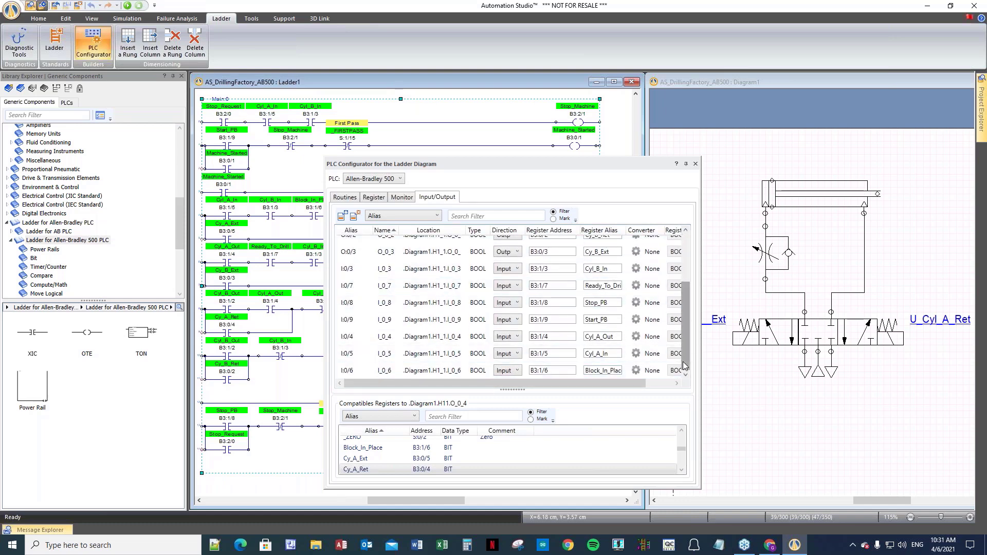
left_click_drag(685, 366, 692, 224)
left_click(696, 164)
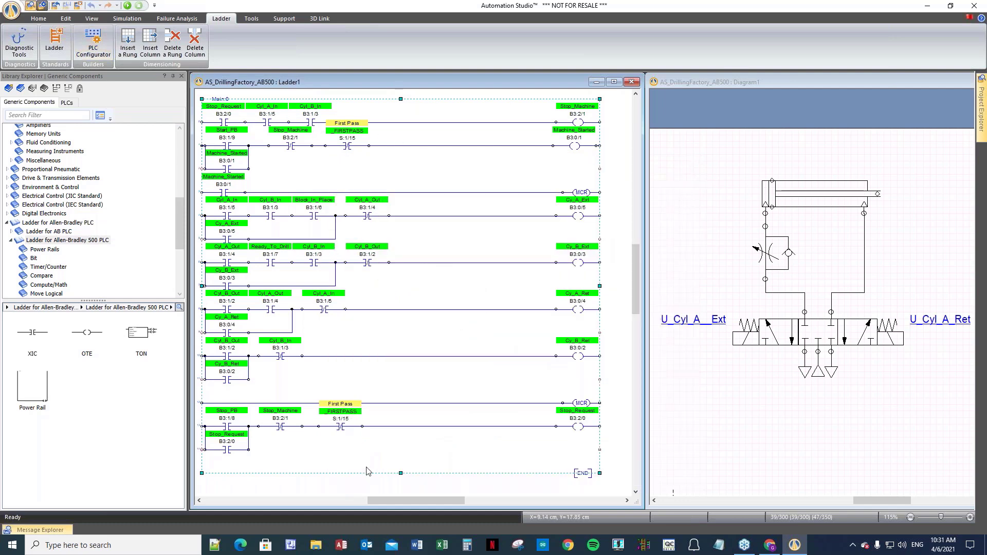
- Move the Diagram1 window over Ladder1 and fit all of its components in view
left_click(278, 488)
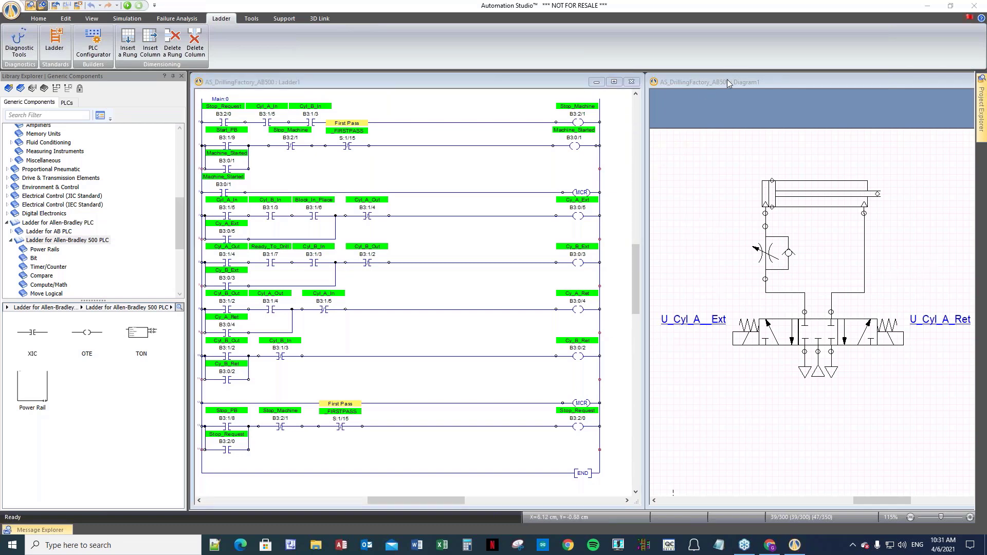
left_click_drag(728, 80, 308, 81)
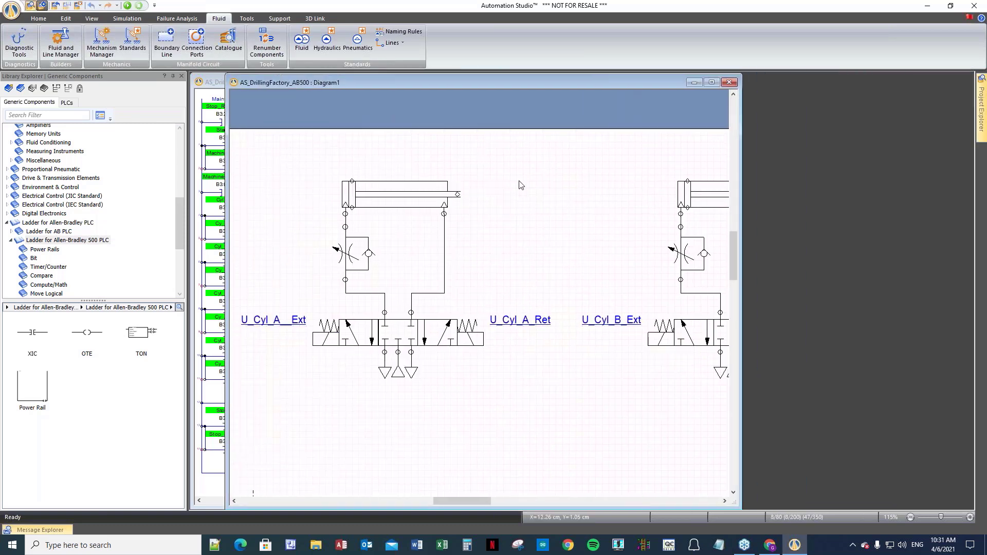
right_click(486, 164)
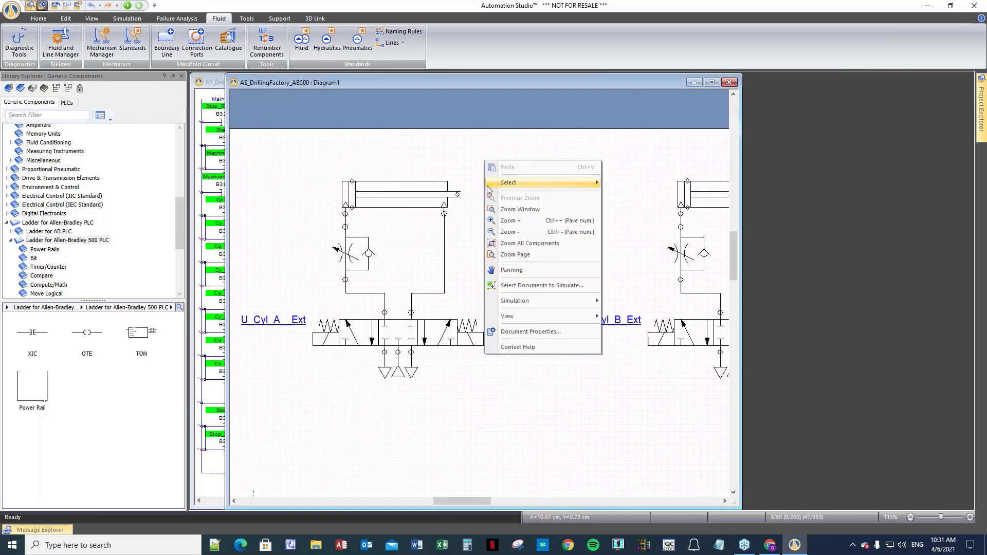
left_click(521, 245)
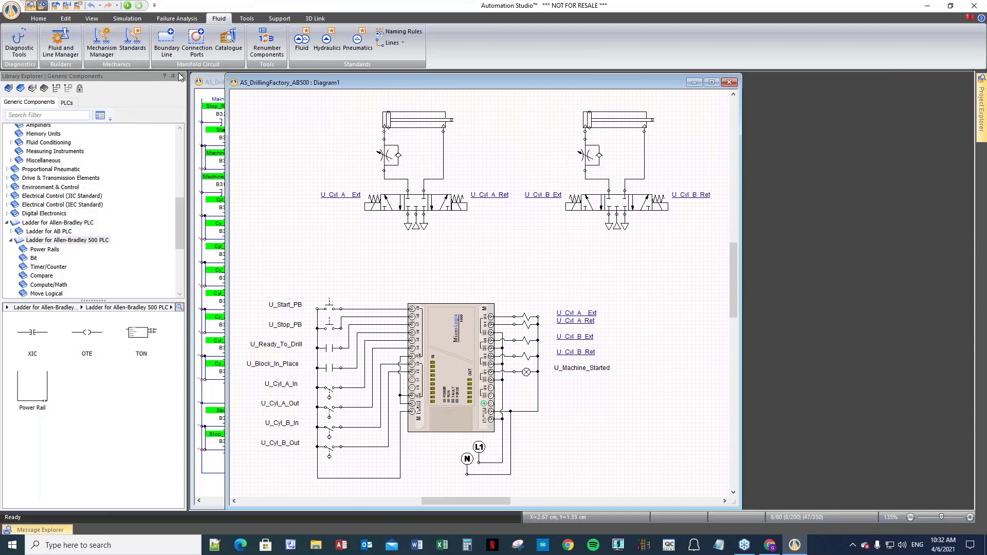
- Show the 3D drilling scene in front of the circuit, start the 3D-linked simulation and start the machine
left_click(314, 19)
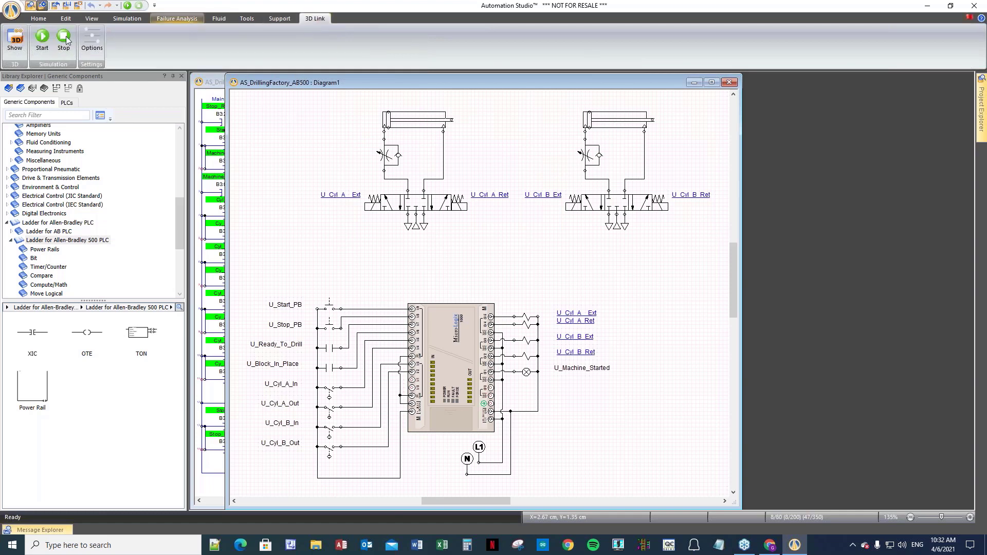
left_click(11, 43)
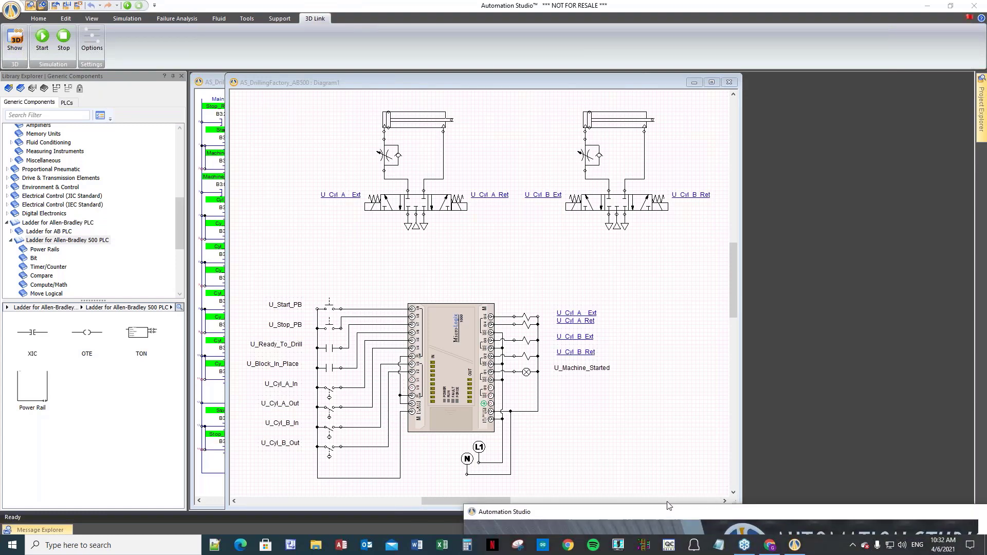
left_click_drag(524, 417, 257, 132)
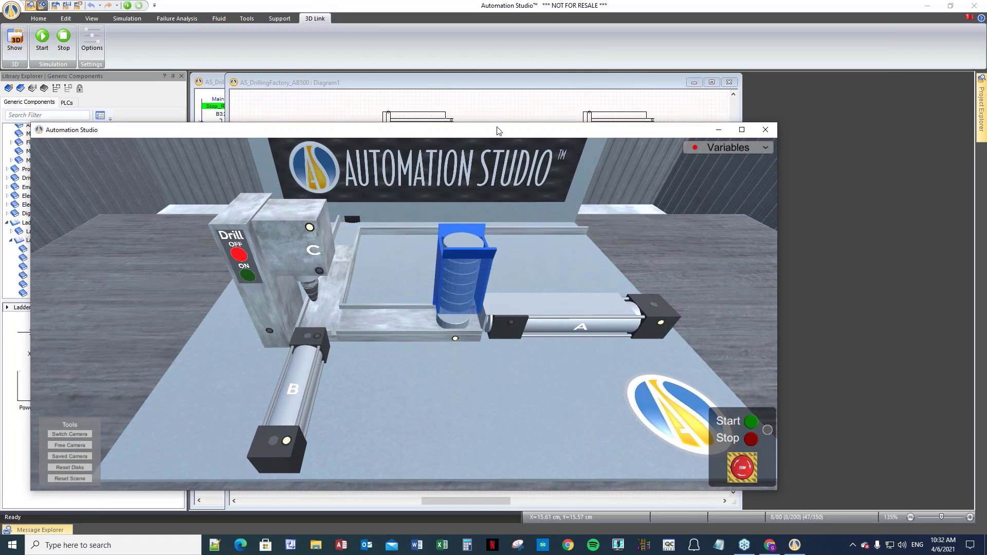
left_click(42, 45)
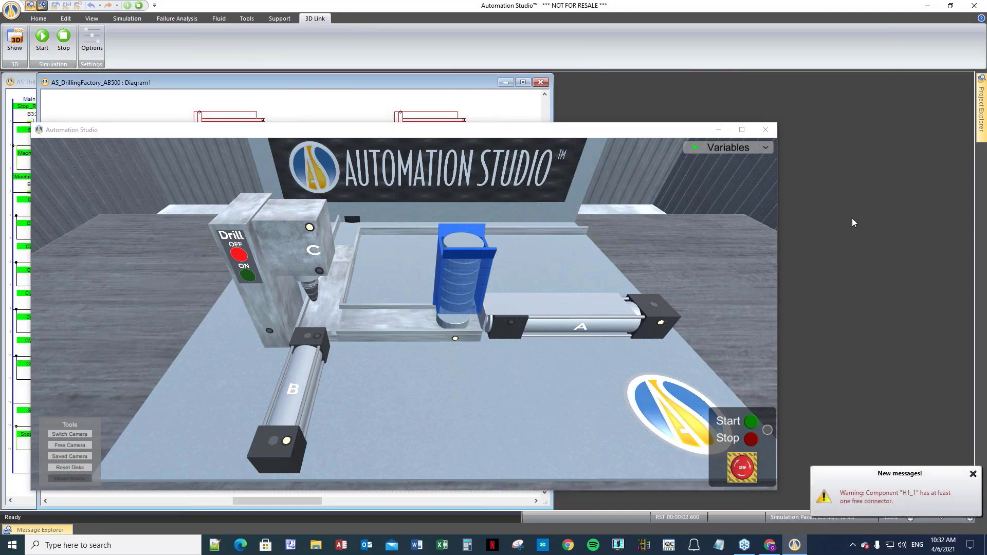
left_click(751, 427)
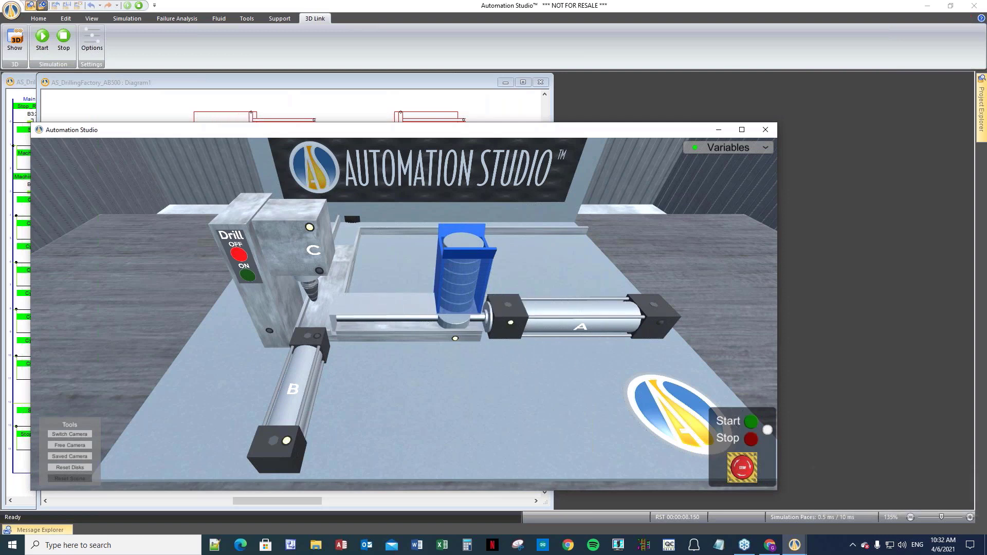
- Uncover the circuit behind the 3D scene and set the internal diameter of cylinder A's flow control valve to 0.1 mm
left_click_drag(316, 132, 560, 168)
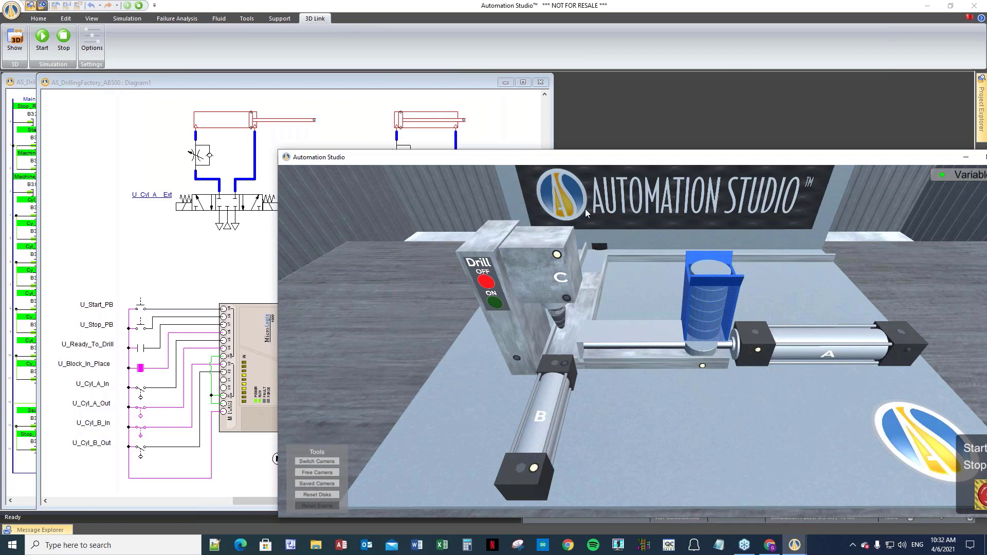
left_click_drag(600, 163, 411, 111)
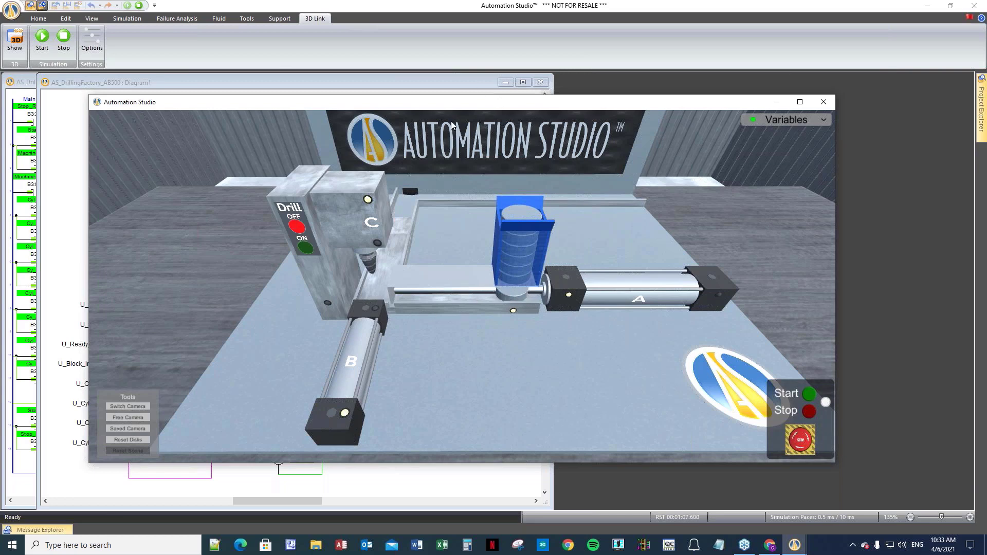
left_click_drag(404, 107, 585, 223)
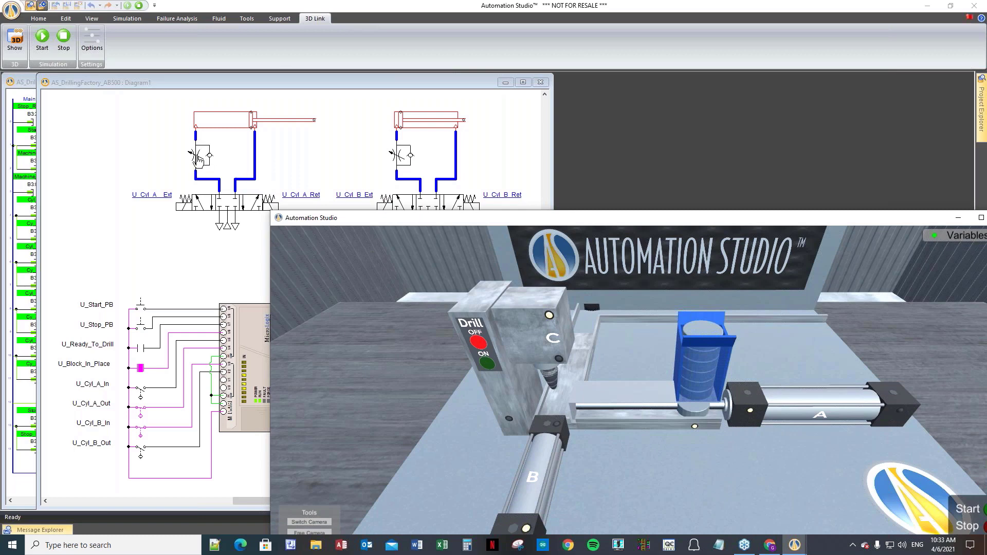
left_click(199, 159)
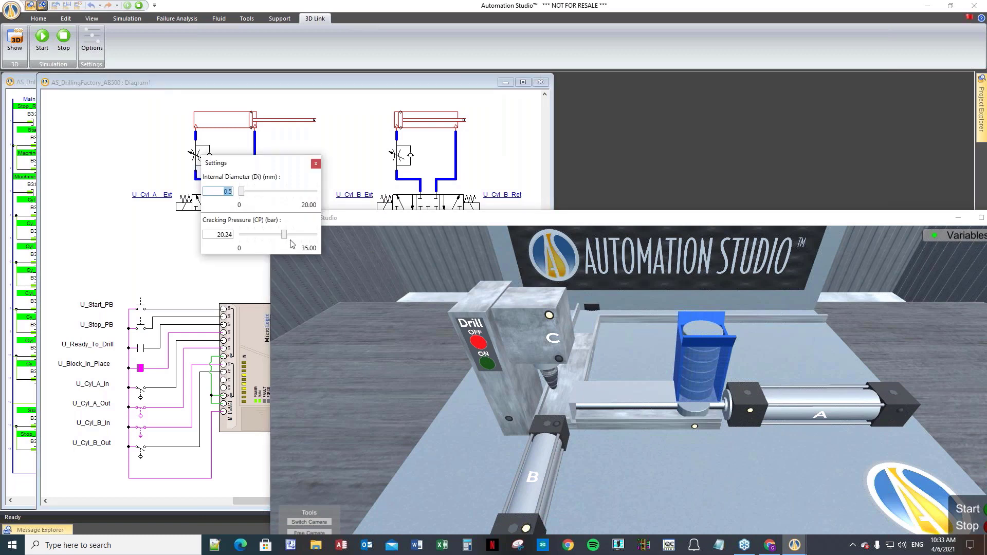
left_click(228, 192)
type("0")
left_click(316, 164)
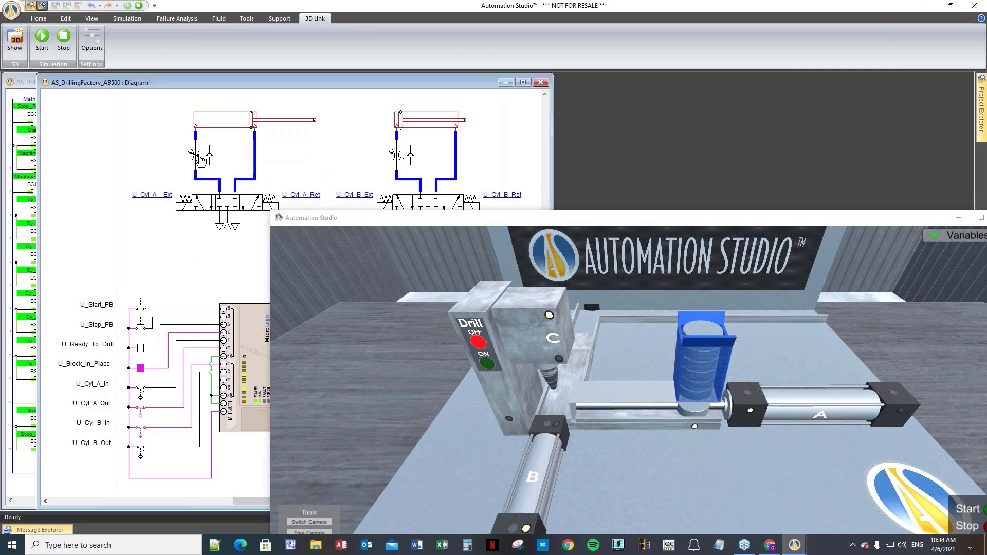
- Lower the cracking pressure of cylinder A's flow control valve to near the low end of its range
left_click(202, 157)
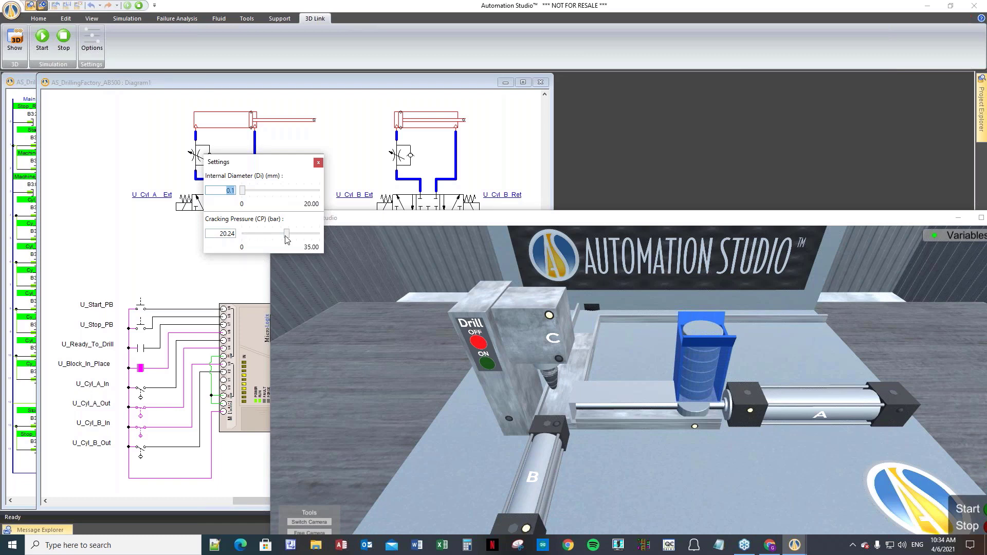
left_click_drag(287, 235, 248, 238)
left_click(319, 162)
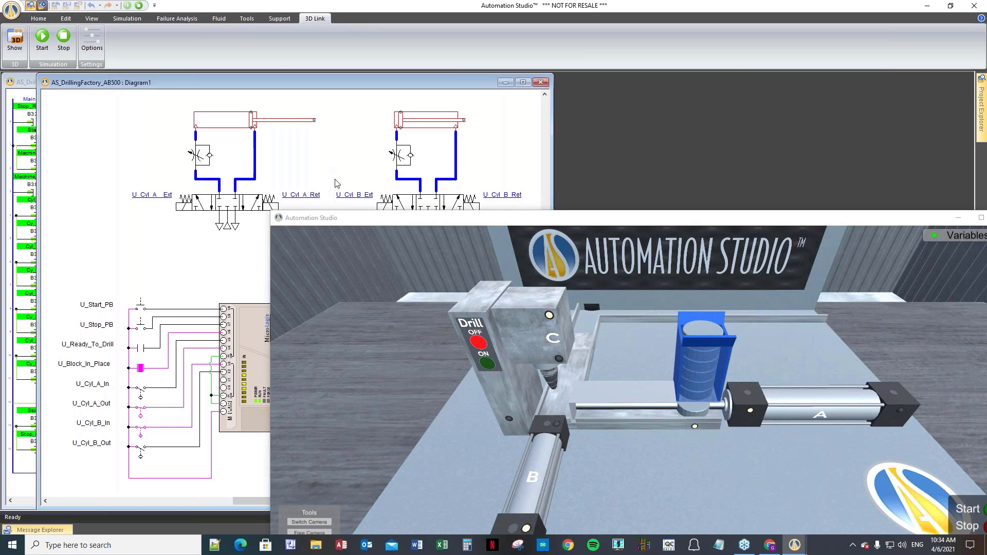
- Close the 3D drilling scene to end the run, reopen it and place it over the circuit
left_click_drag(427, 218, 237, 134)
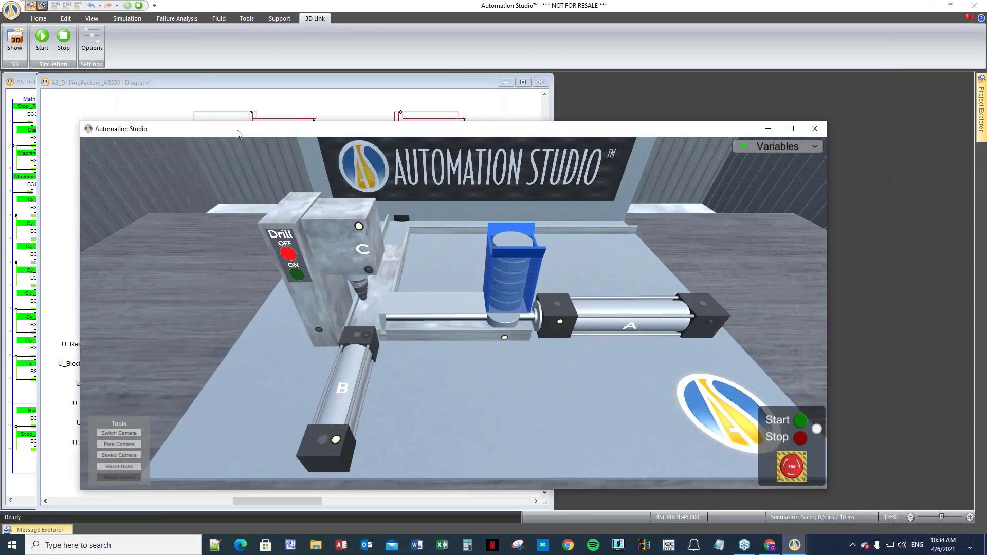
left_click(815, 132)
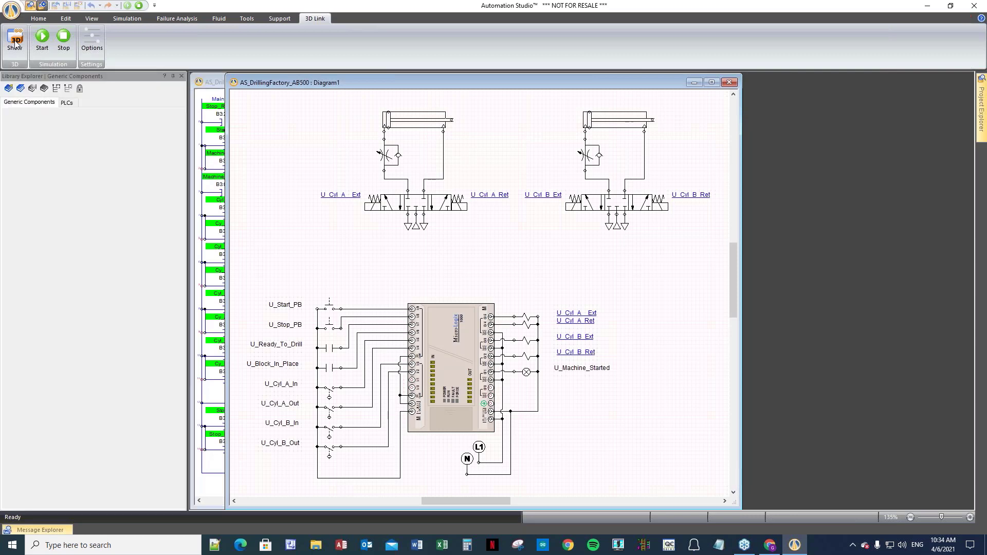
left_click(14, 41)
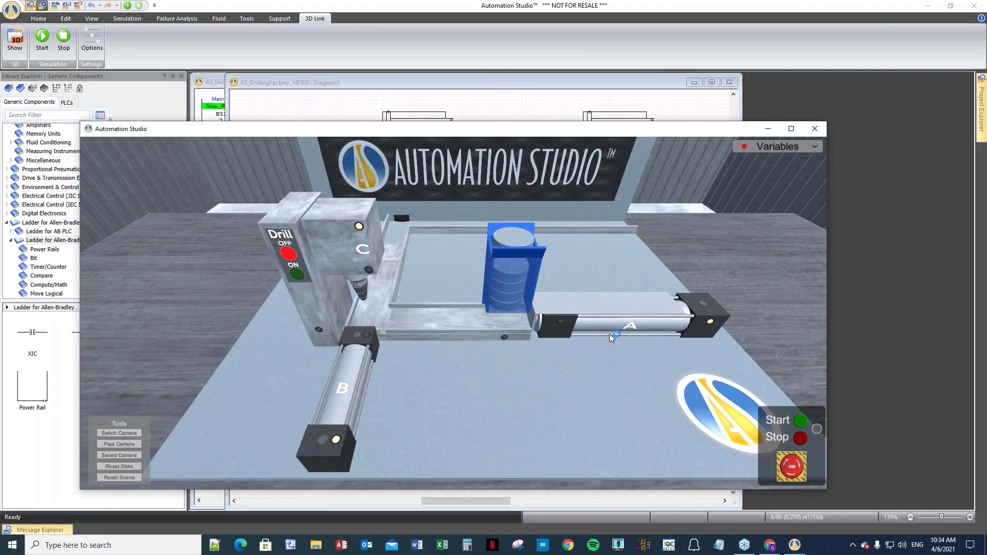
left_click(837, 425)
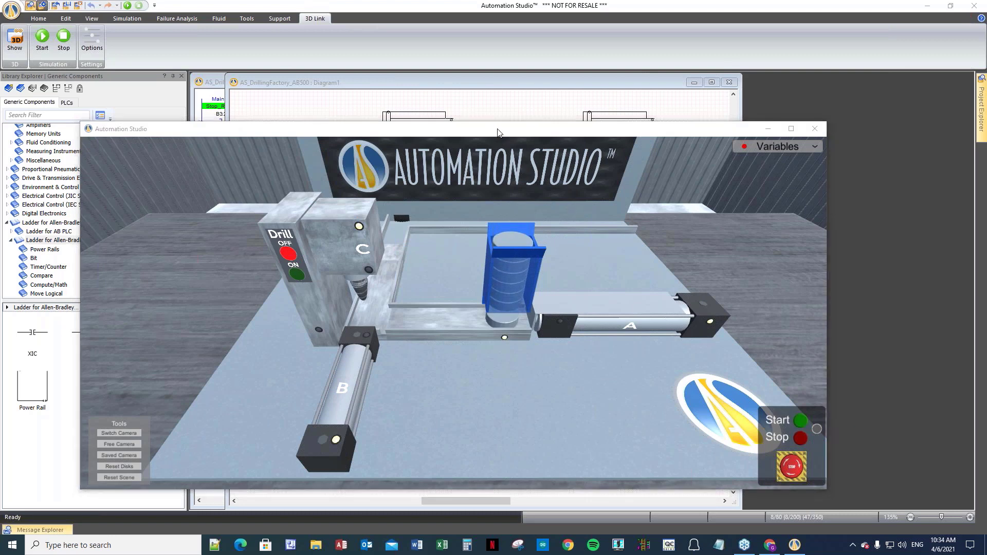
left_click_drag(498, 130, 462, 79)
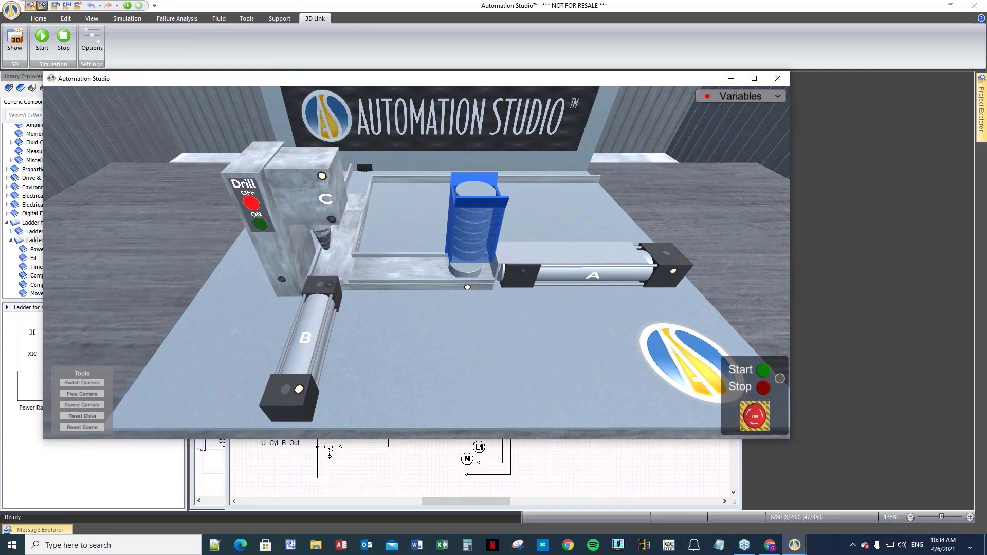
- Start the 3D-linked simulation again and start the drilling machine from the reopened scene
left_click(766, 376)
left_click(766, 376)
left_click(42, 40)
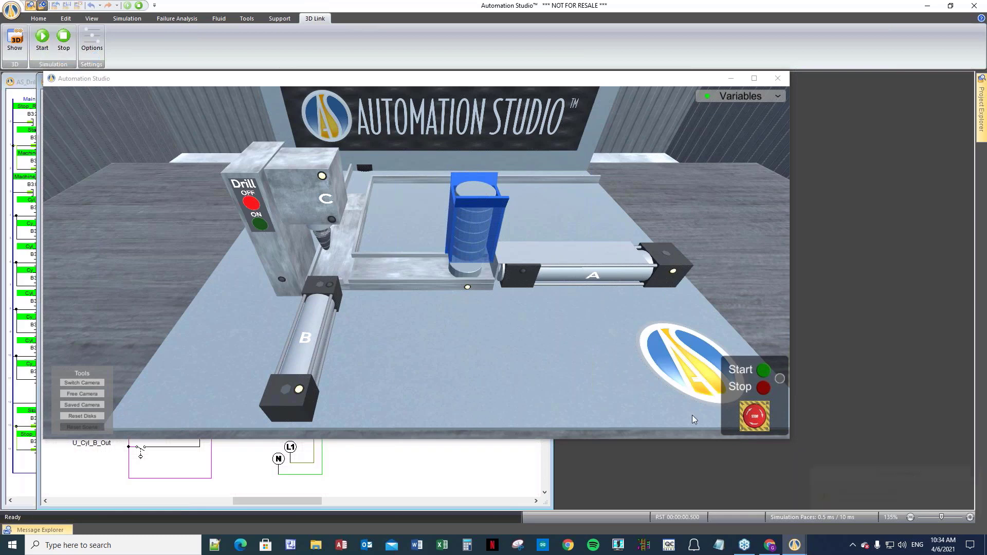
left_click(763, 371)
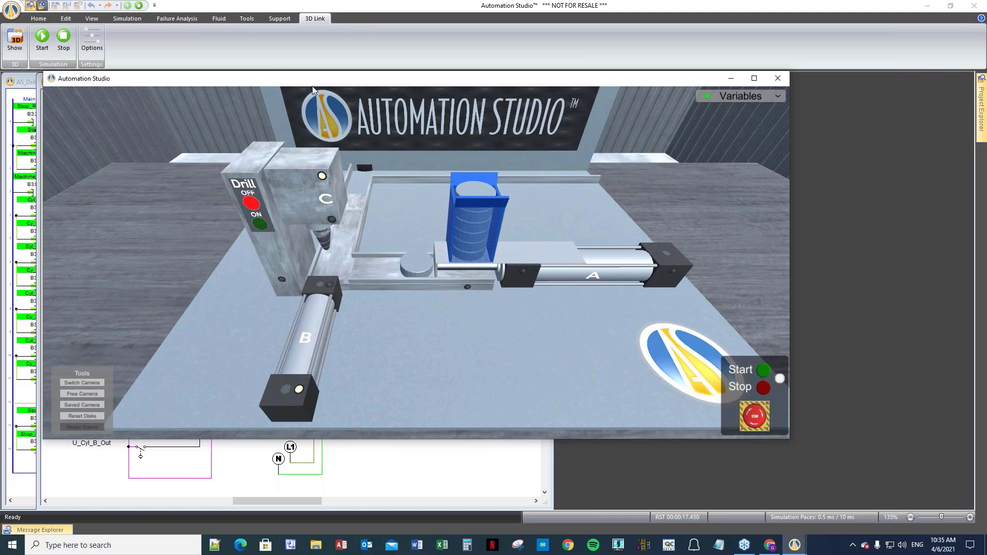
- Set the internal diameter of cylinder B's flow control valve to 0.2 mm and bring the 3D scene back over the circuit
left_click_drag(311, 78, 537, 103)
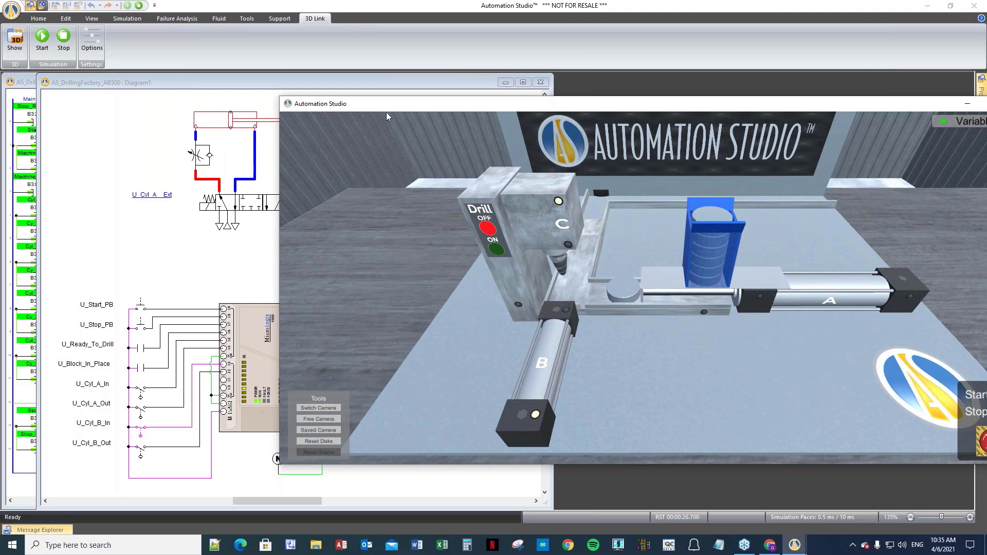
left_click_drag(422, 108, 200, 215)
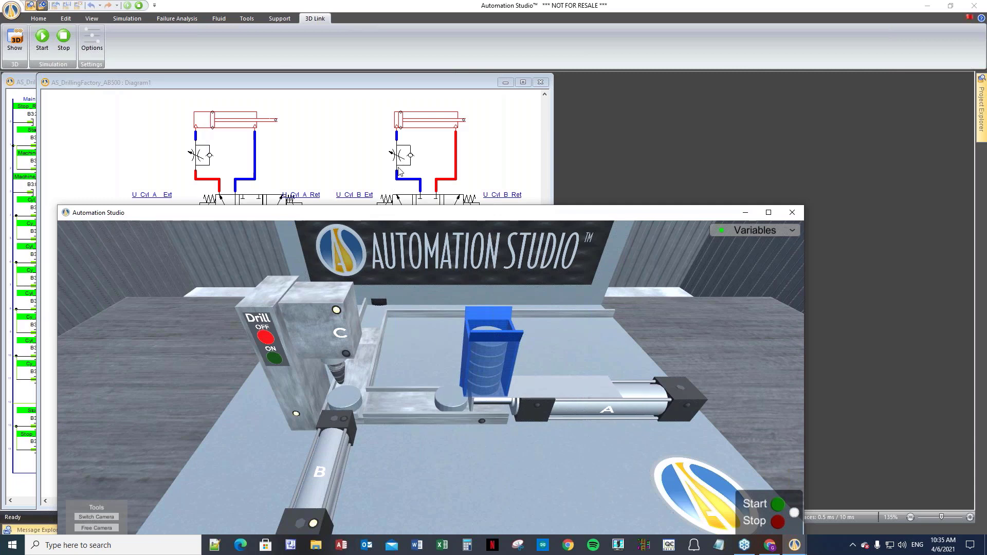
left_click(400, 162)
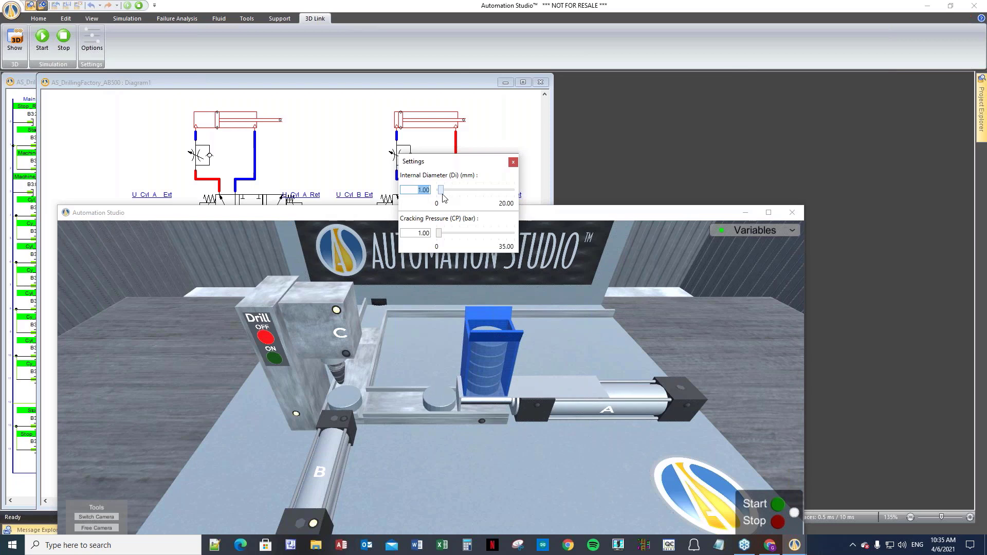
type("0.")
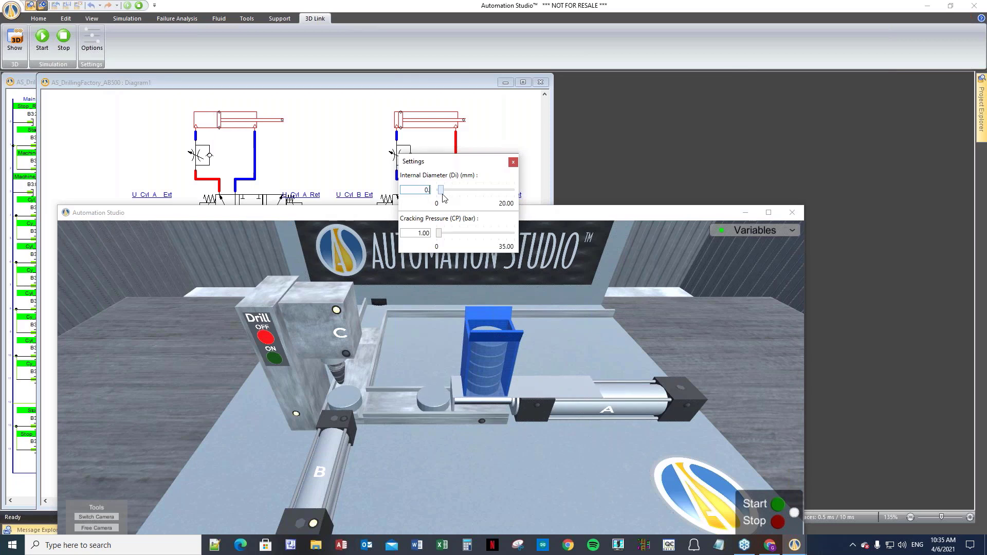
type("2")
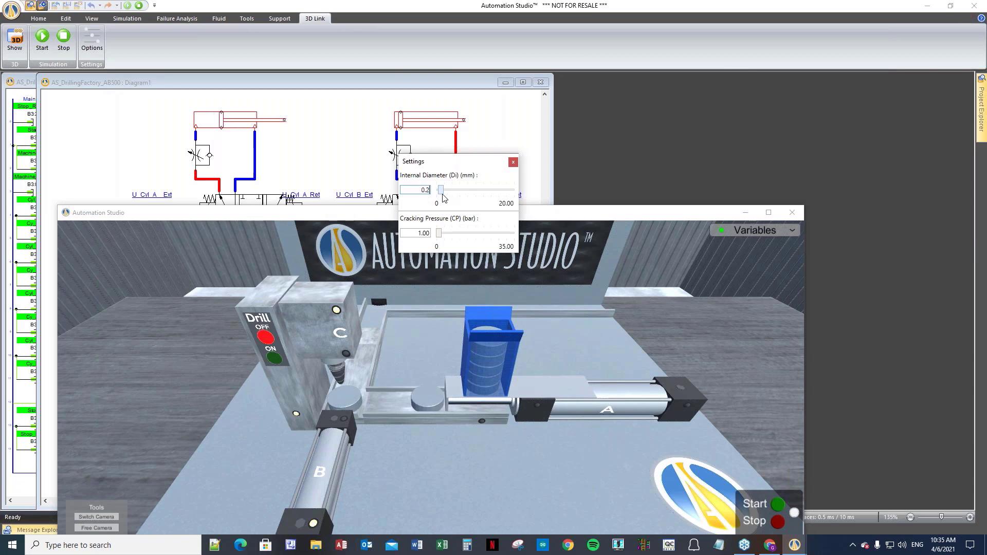
key("Return")
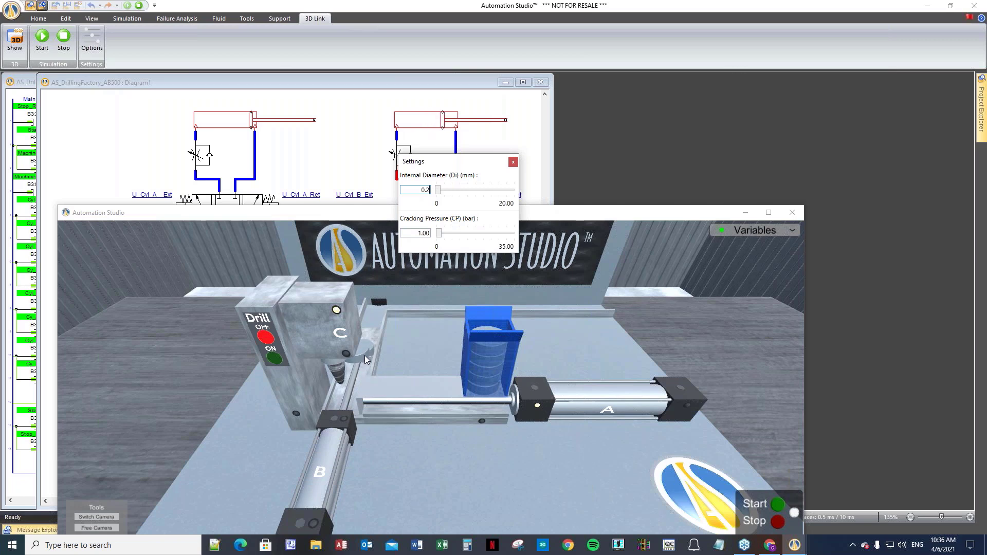
left_click(513, 162)
left_click_drag(305, 220, 297, 118)
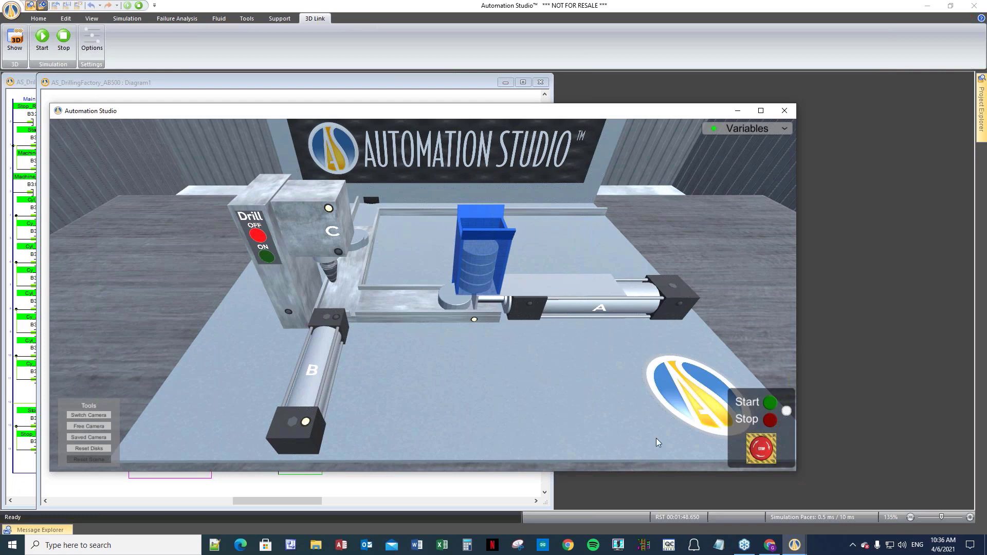
left_click(884, 427)
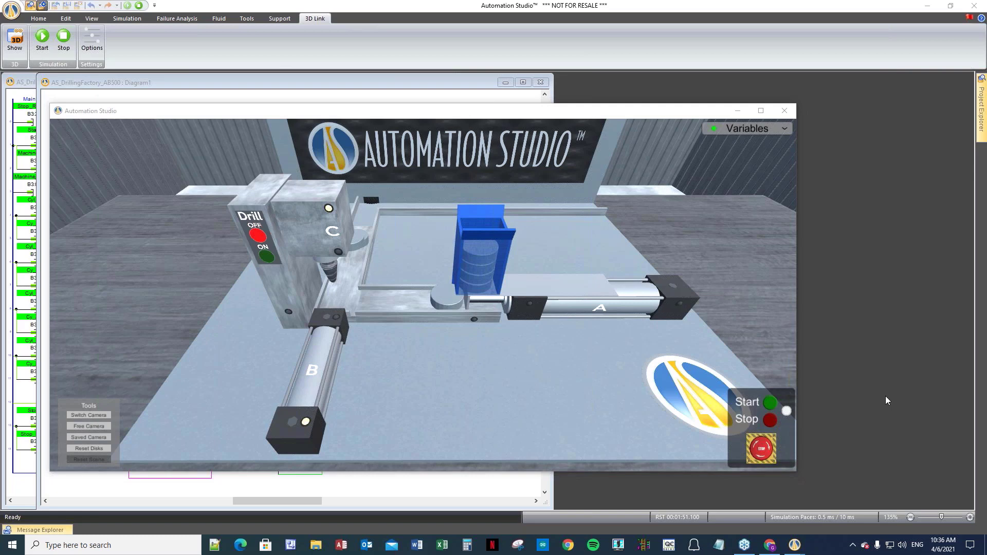
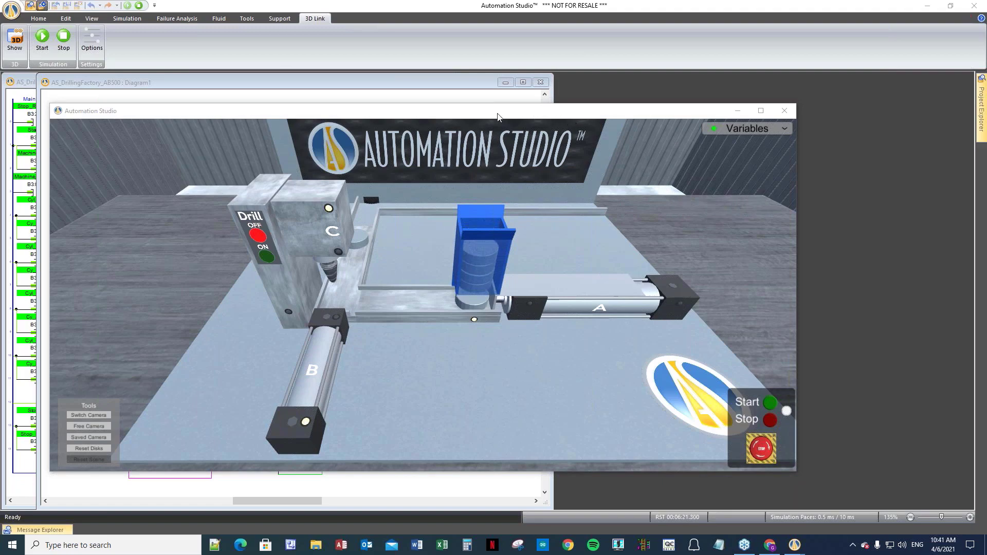
- Move the 3D scene clear of the circuit and view cylinder A's cross-section animation during the machine cycle, closing it when done
left_click_drag(497, 122, 673, 146)
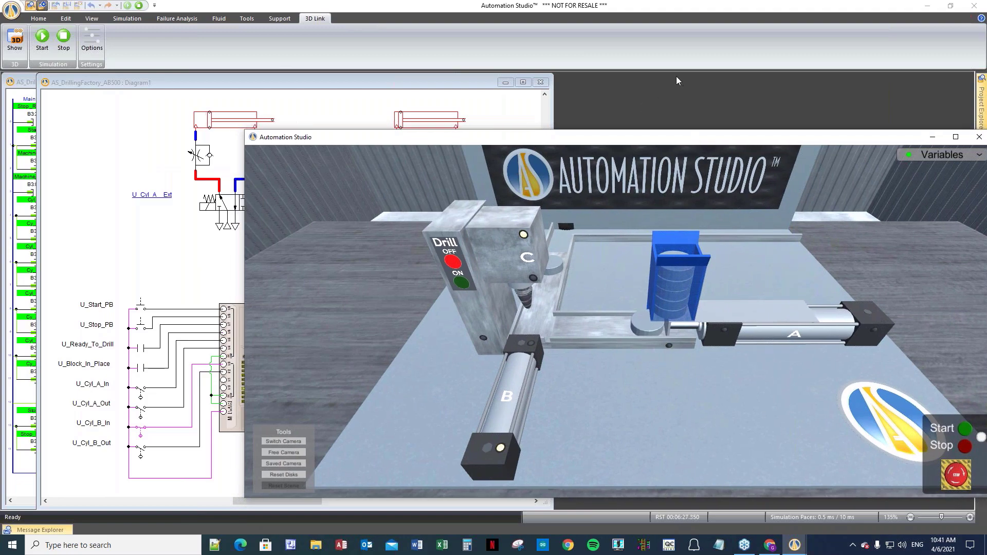
left_click_drag(553, 141, 717, 234)
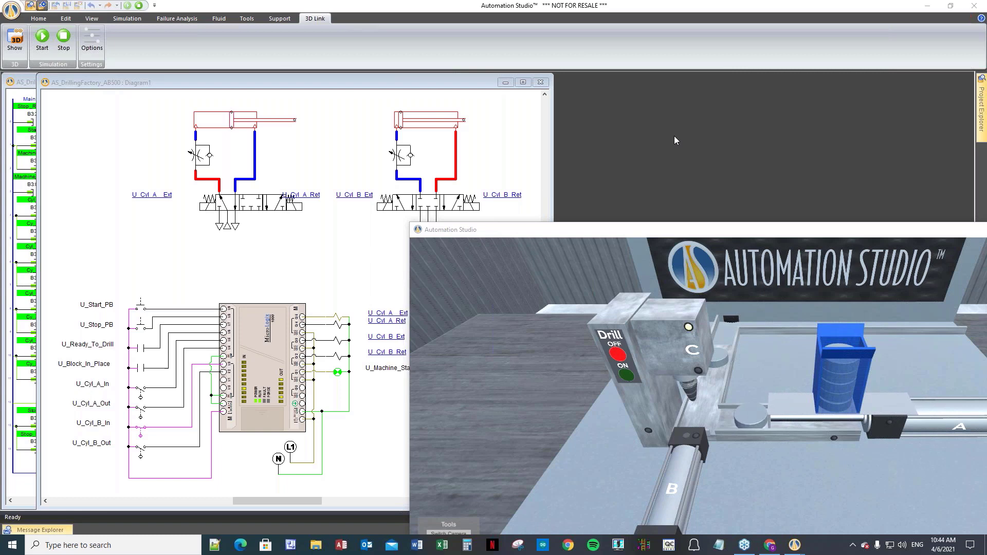
right_click(207, 121)
left_click(234, 124)
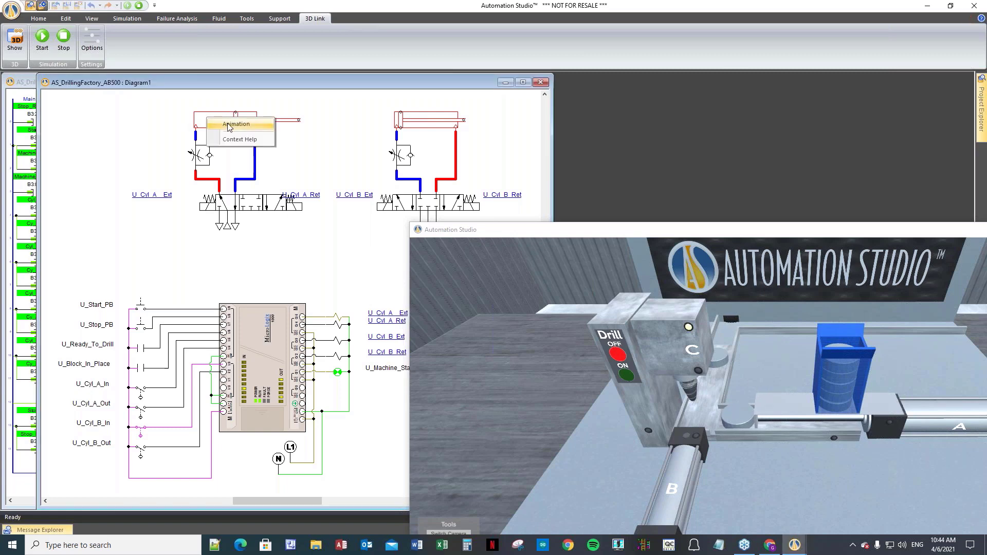
left_click_drag(102, 85, 106, 180)
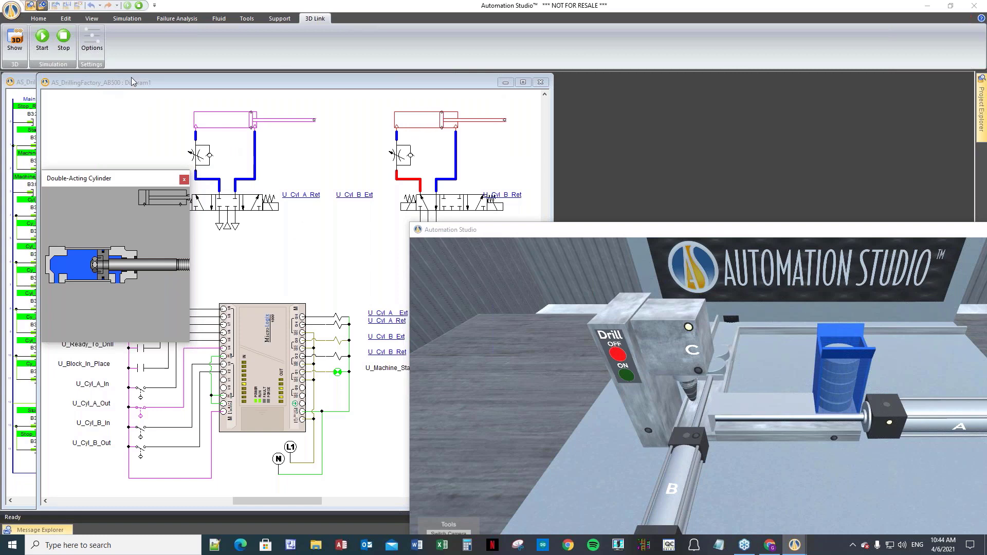
left_click(137, 91)
left_click(184, 179)
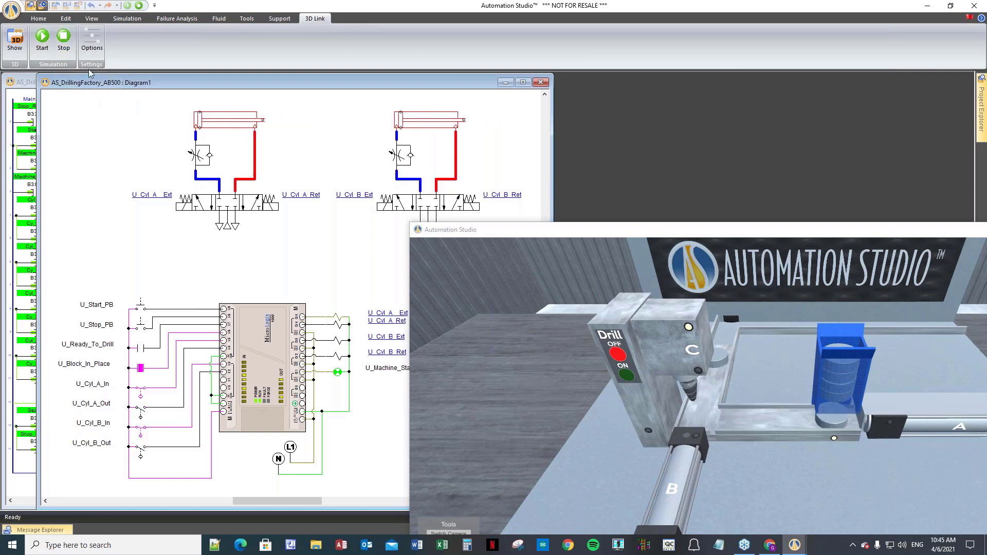
- Stop the simulation and open the Sectional Hydraulic Components library
left_click(140, 7)
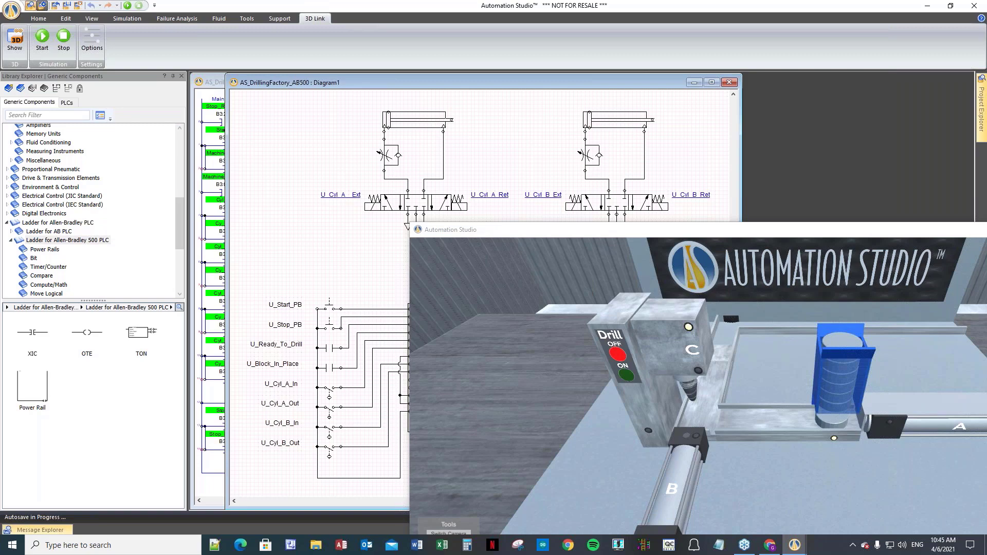
left_click(20, 88)
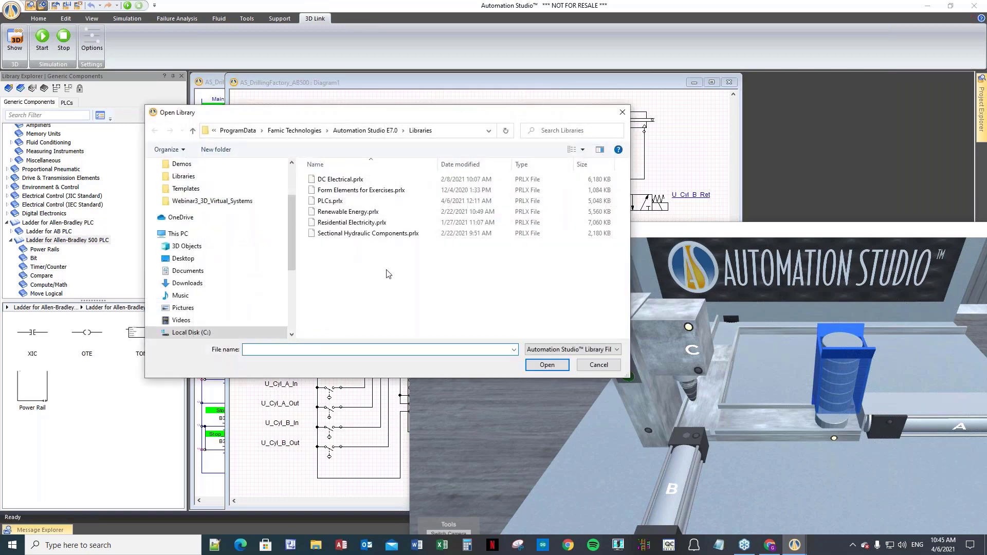
left_click(349, 234)
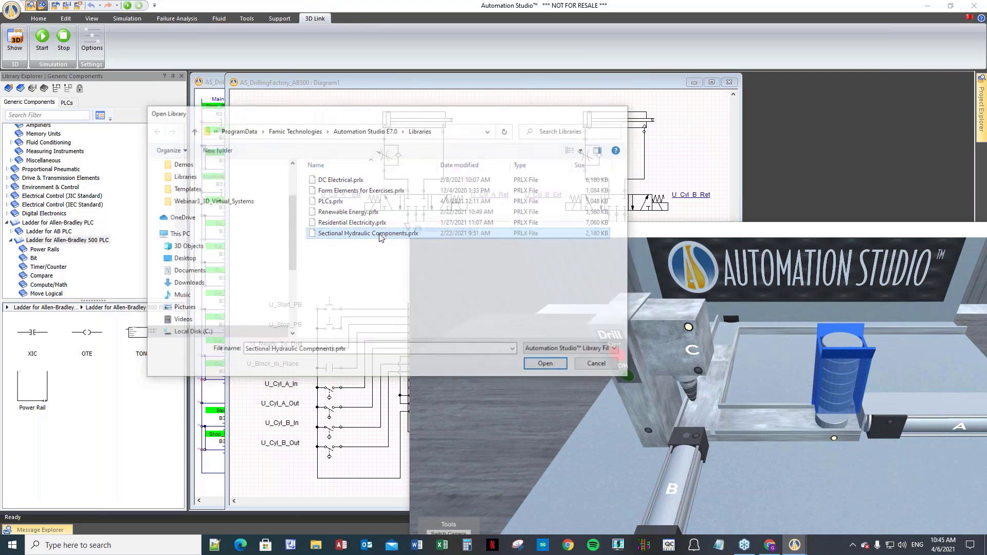
double_click(380, 235)
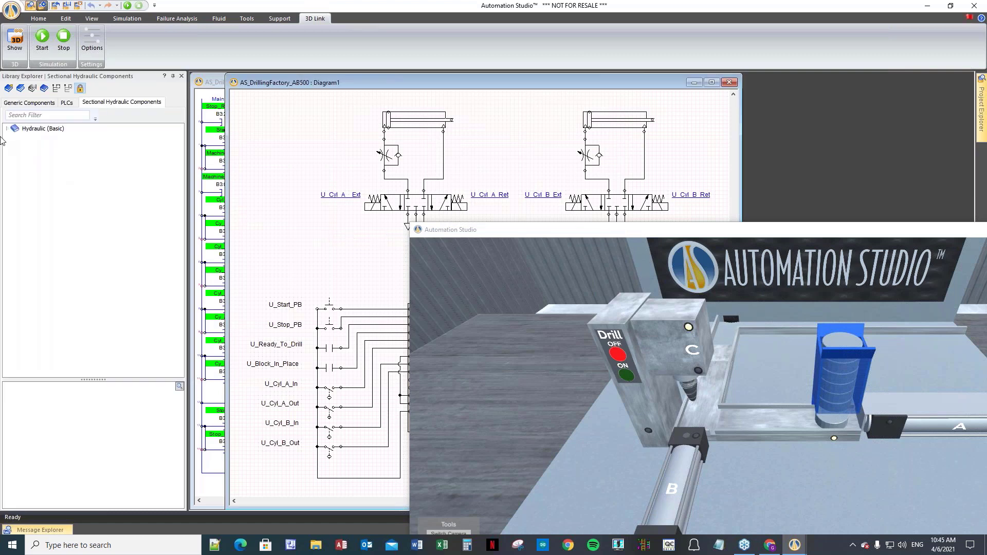
- Examine the Hydraulic (Basic) categories of the sectional library, including tank, pump, flow control, pressure control and directional valves
left_click(7, 130)
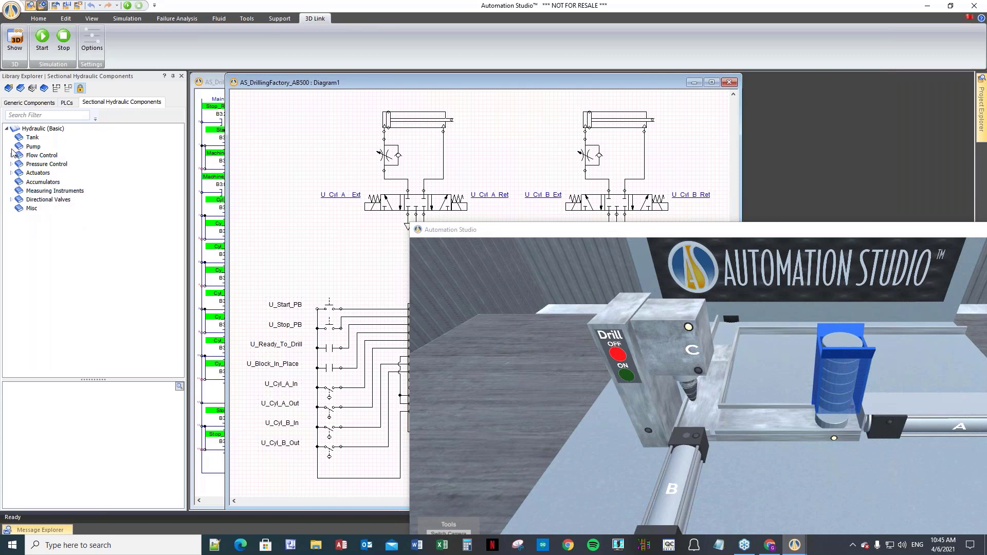
left_click(33, 138)
left_click(33, 130)
left_click(34, 147)
double_click(37, 157)
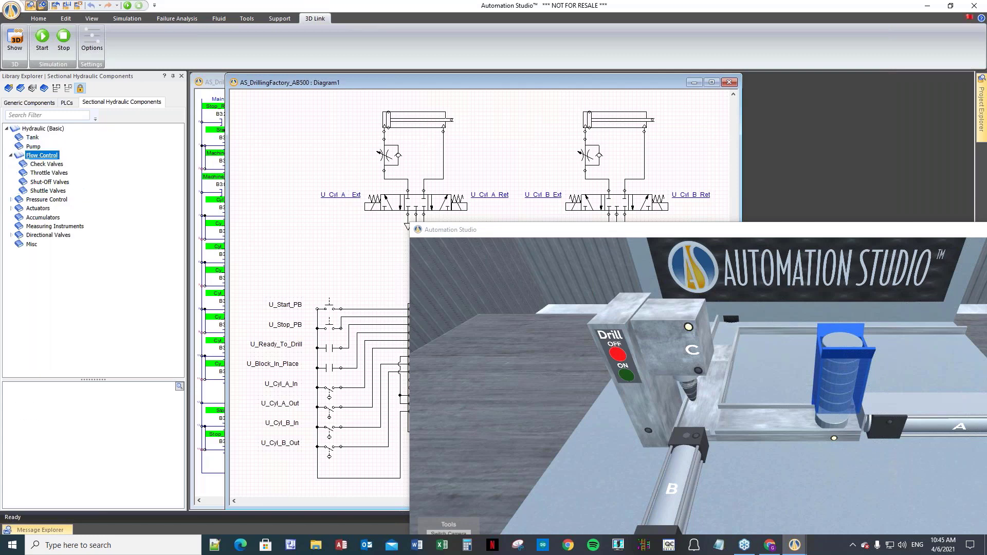
left_click(40, 164)
left_click(47, 174)
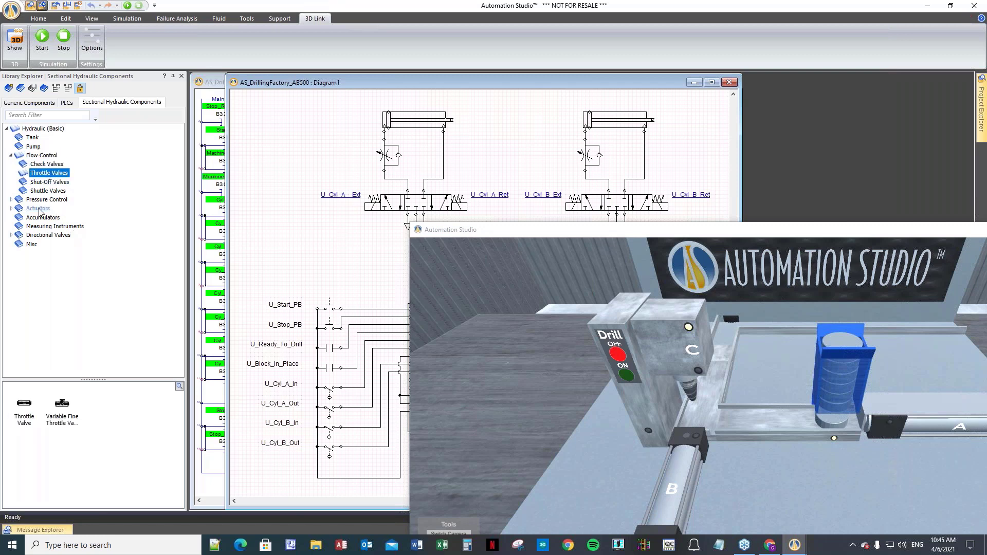
left_click(11, 200)
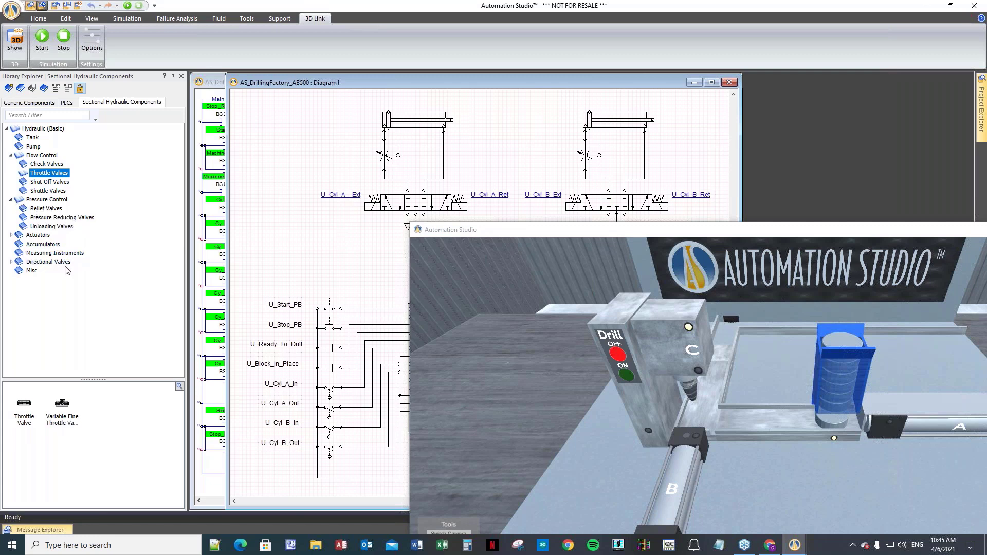
double_click(49, 263)
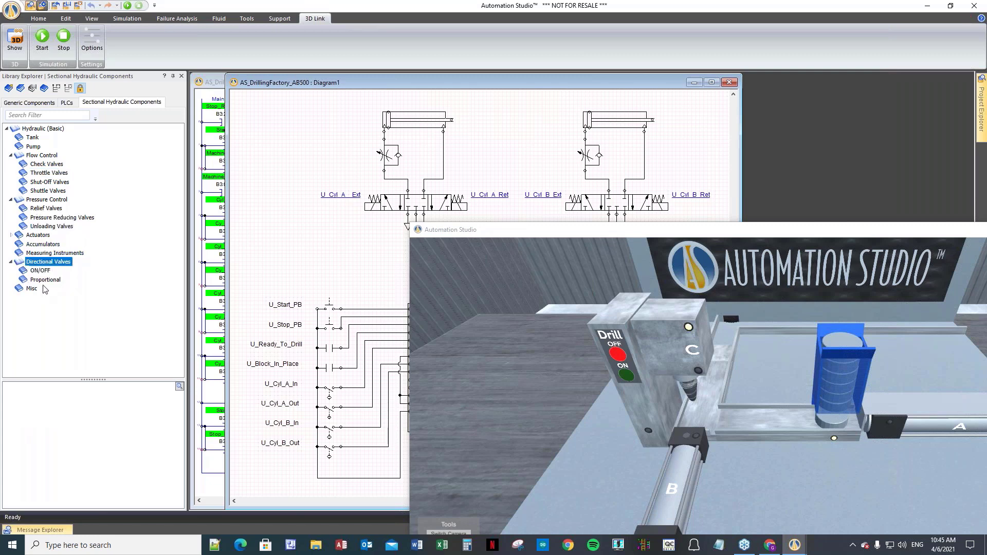
- Place a sectional gear pump on Diagram1 in the free area above the U_Start_PB input
left_click(28, 148)
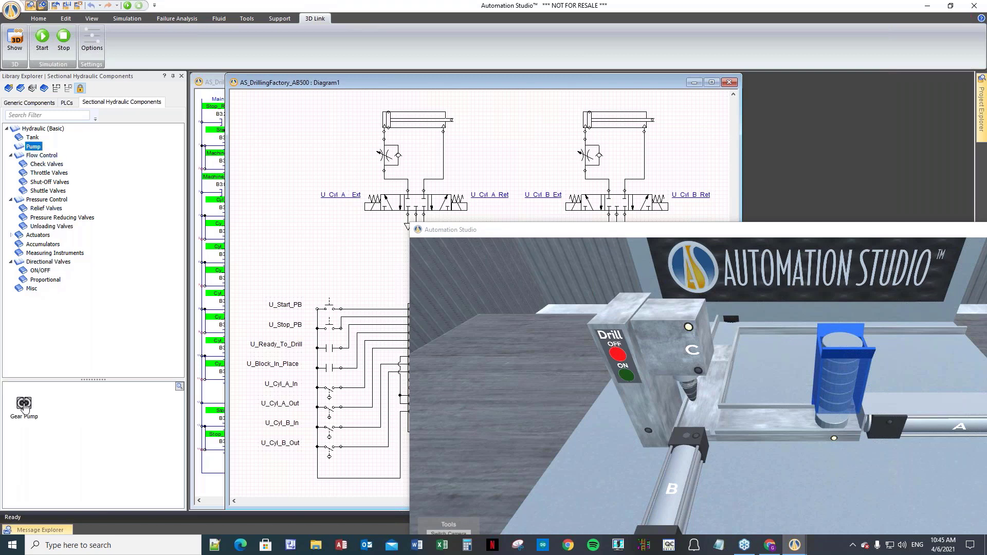
left_click_drag(25, 409, 309, 217)
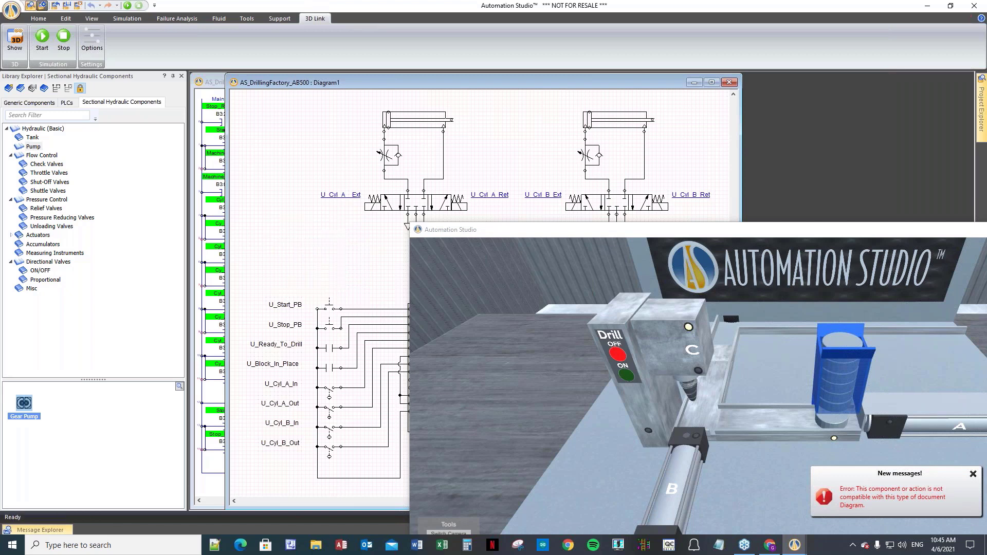
left_click(378, 269)
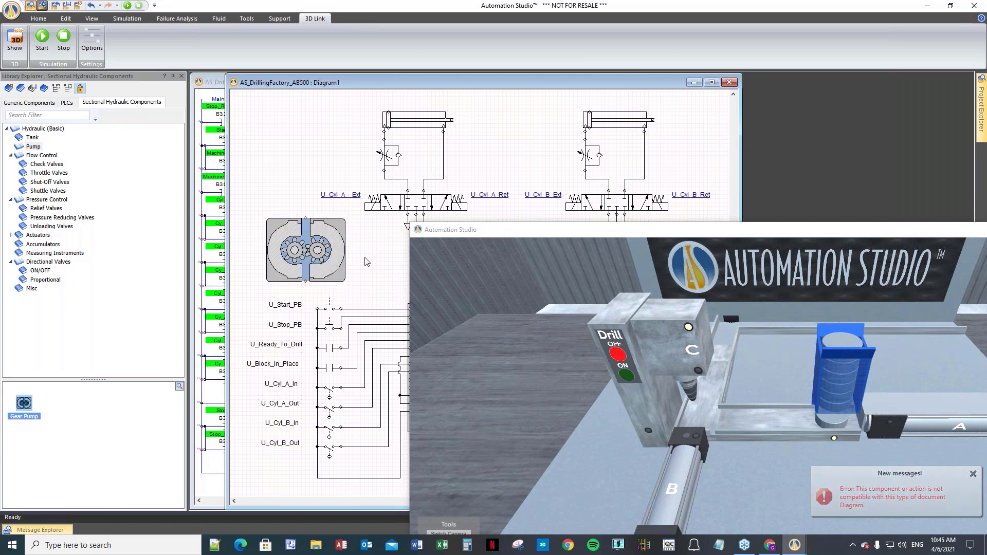
- Place a sectional hydrostatic reservoir directly above the gear pump on Diagram1
left_click(33, 137)
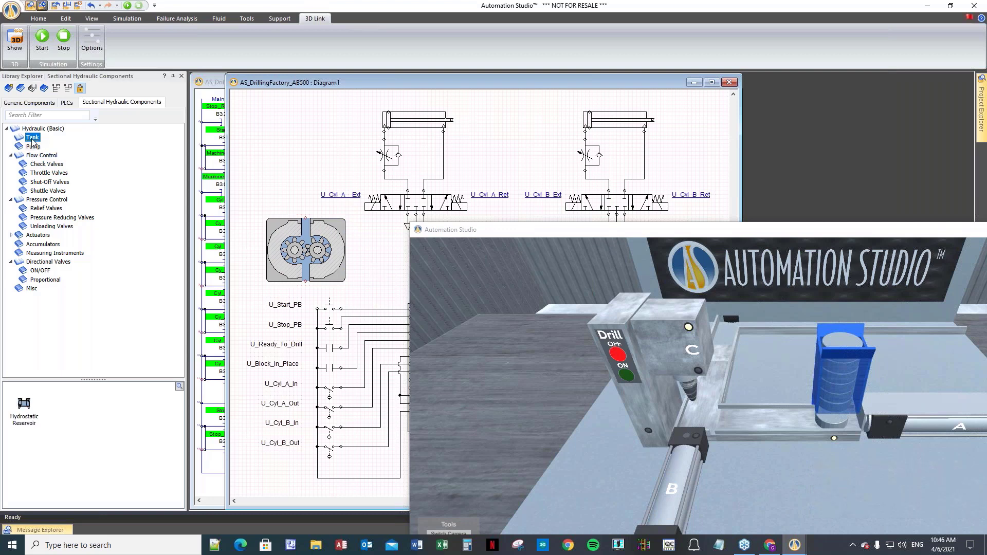
left_click(24, 407)
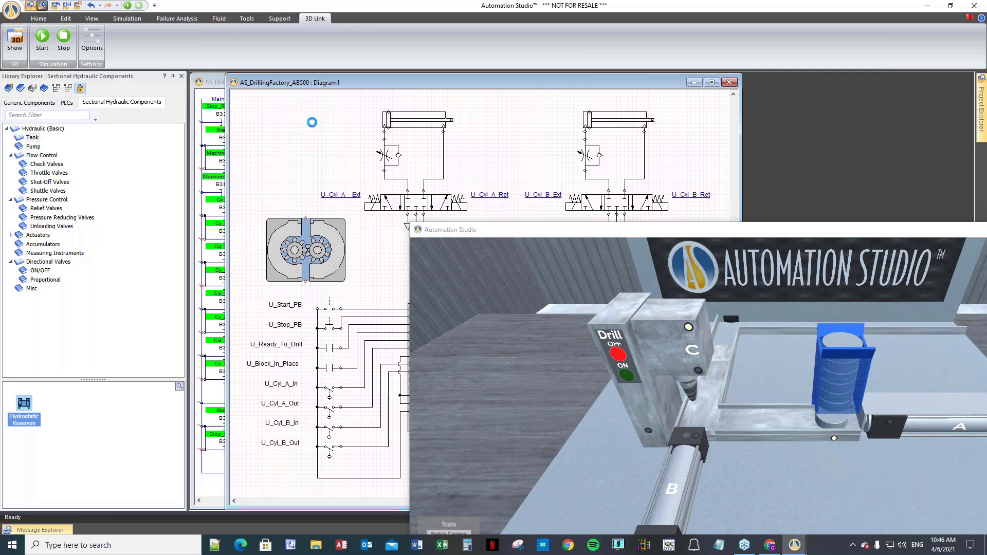
left_click_drag(25, 404, 313, 174)
left_click_drag(313, 126, 302, 105)
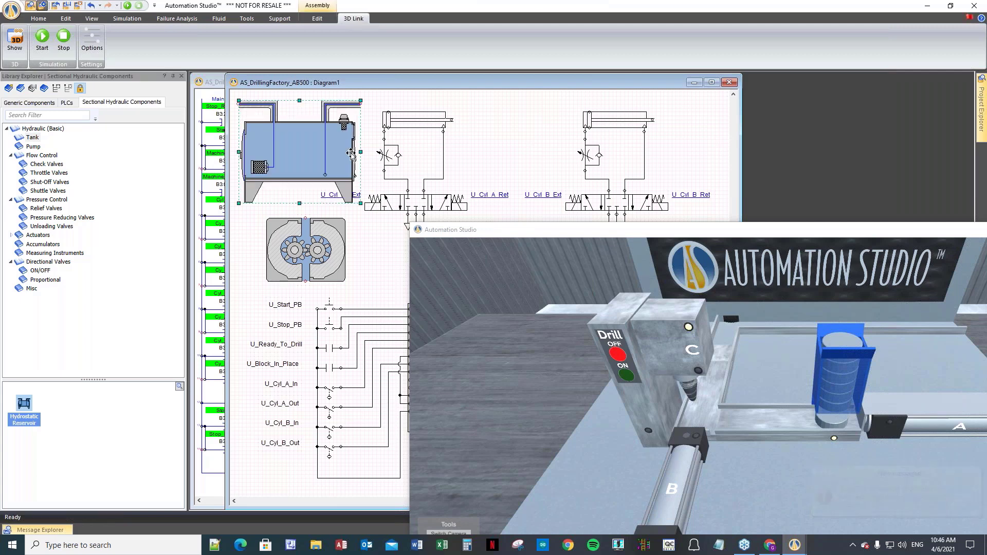
left_click(376, 269)
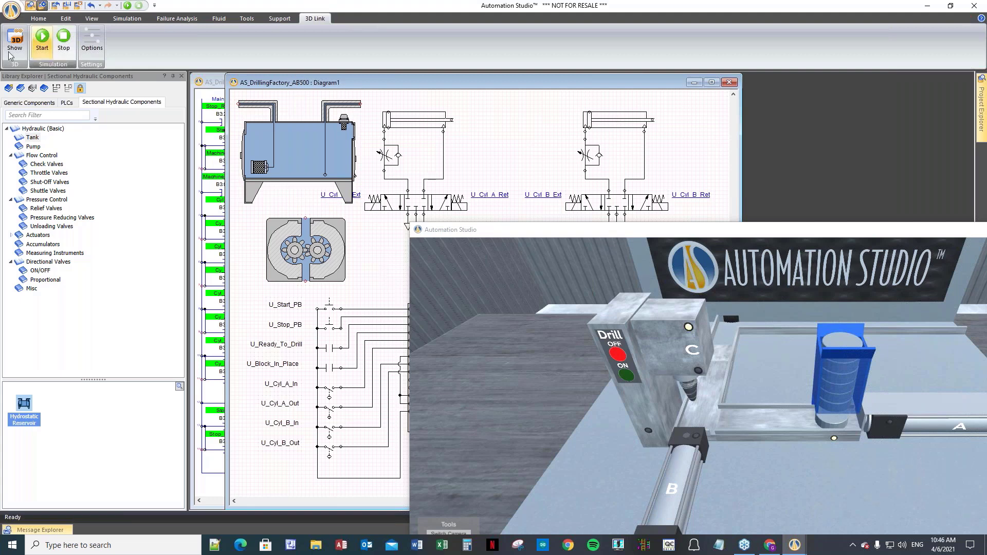
- Start a new project and discard the changes made to AS_DrillingFactory_AB500
left_click(12, 12)
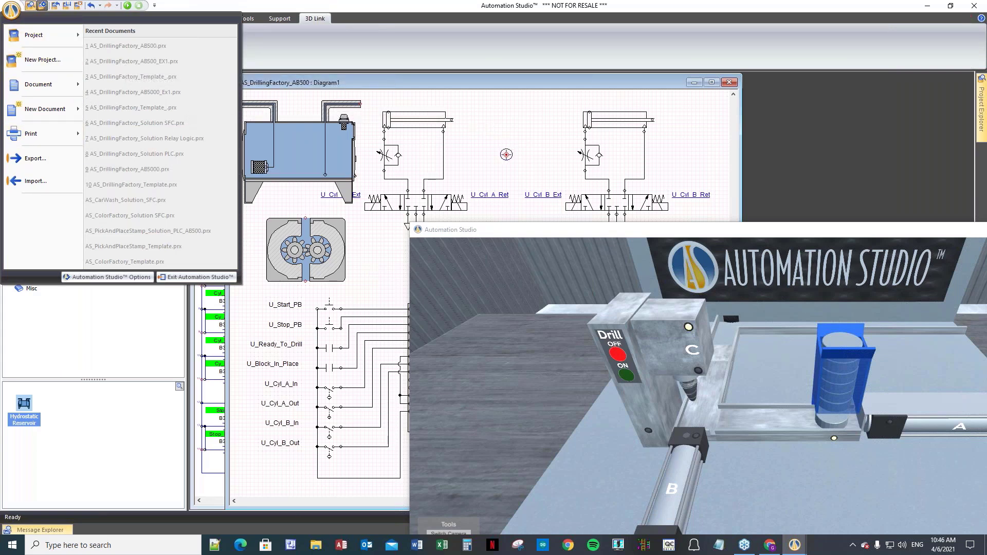
left_click(38, 55)
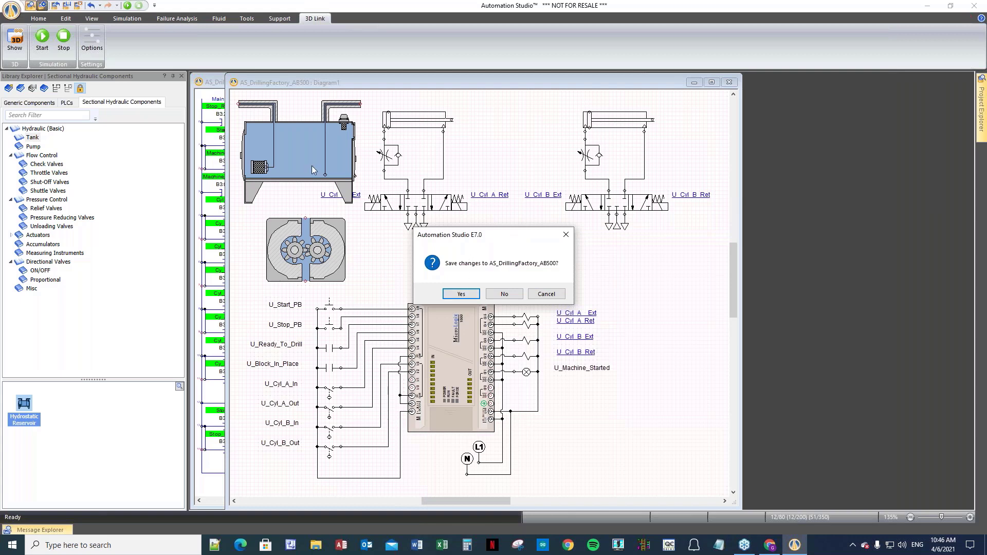
left_click(14, 16)
left_click_drag(487, 237, 305, 144)
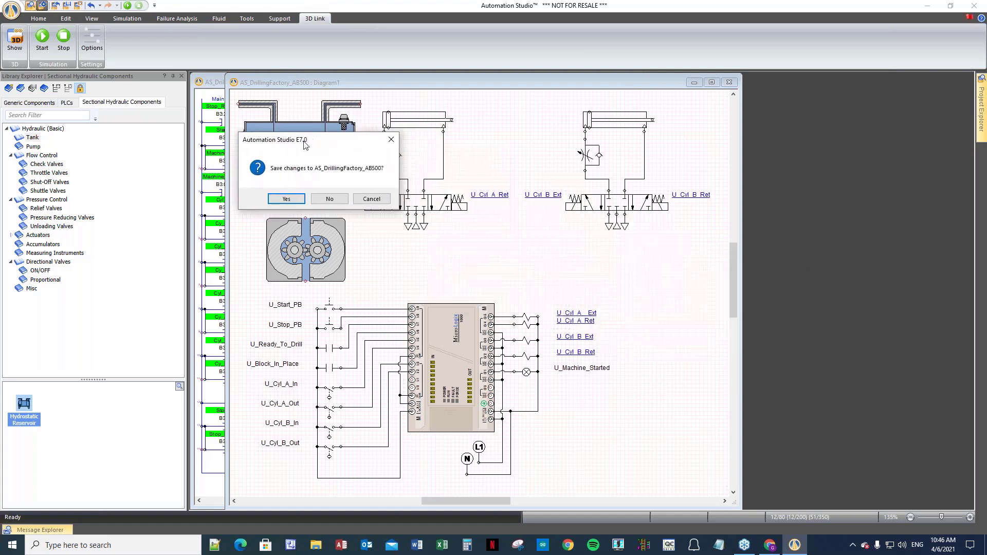
left_click(330, 199)
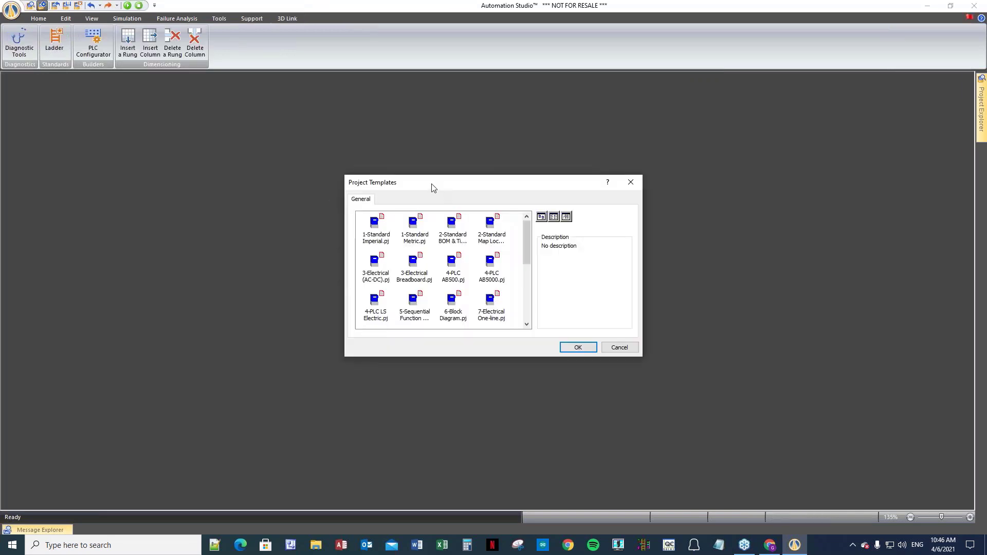
- Create the new project from the 8-Fluid Cross Section Views template
left_click_drag(432, 188, 139, 110)
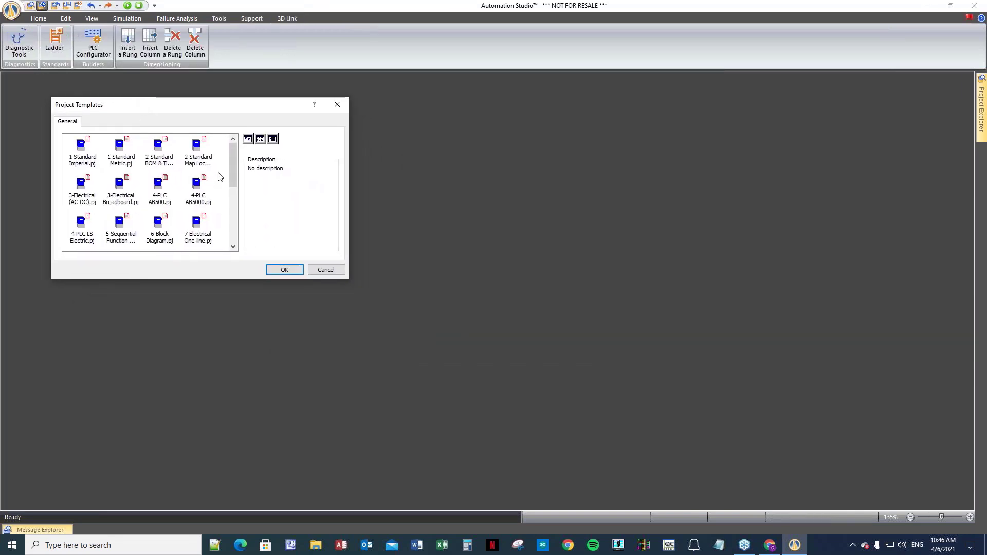
left_click_drag(236, 160, 239, 199)
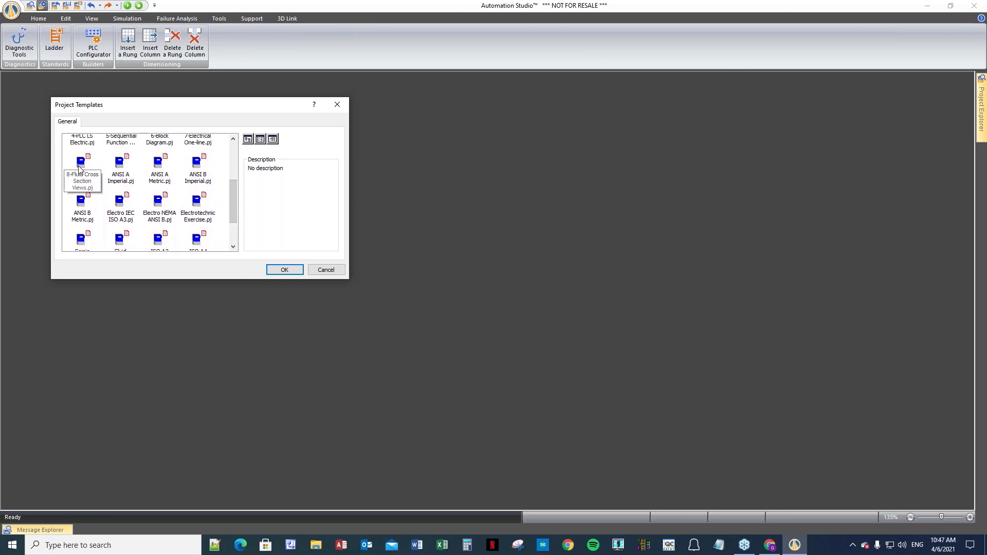
left_click_drag(232, 191, 233, 185)
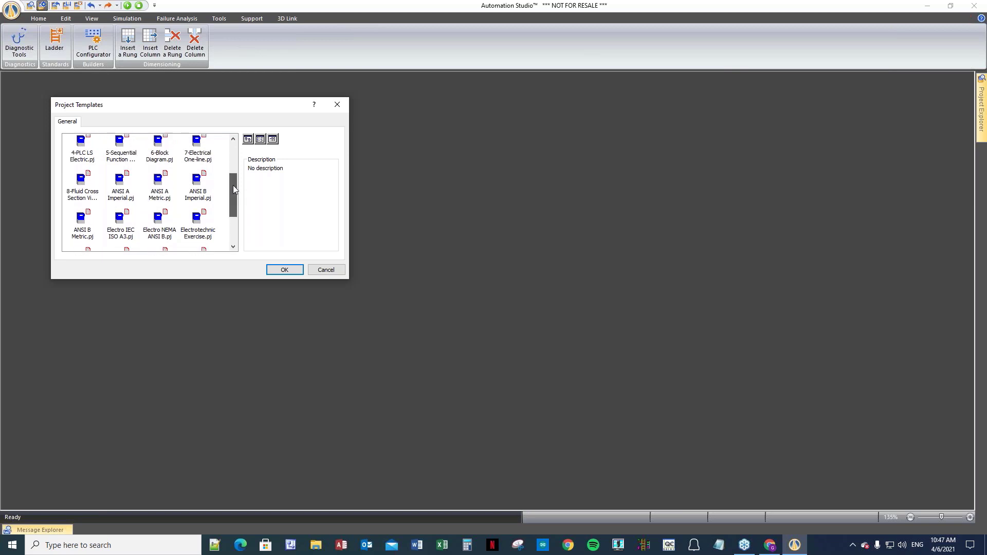
left_click(82, 181)
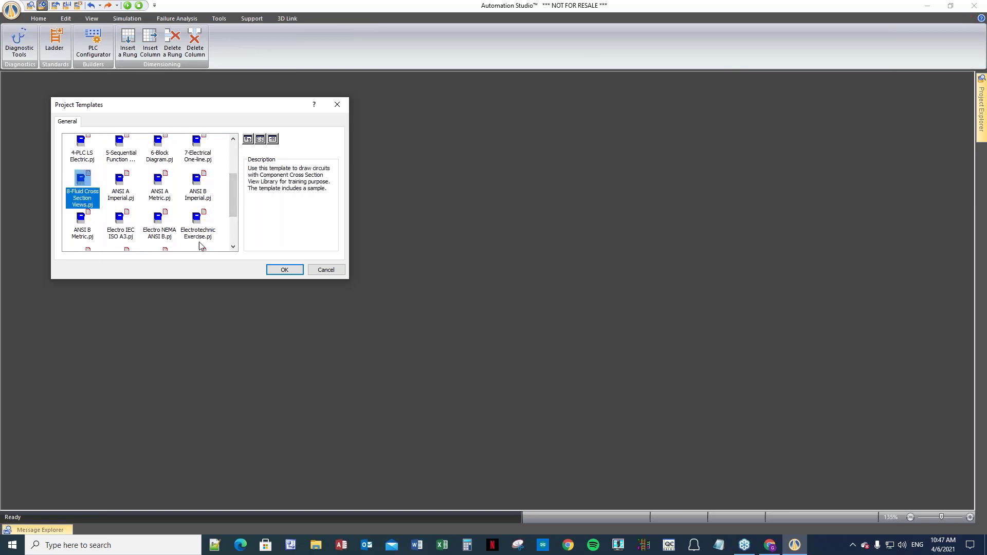
left_click(283, 270)
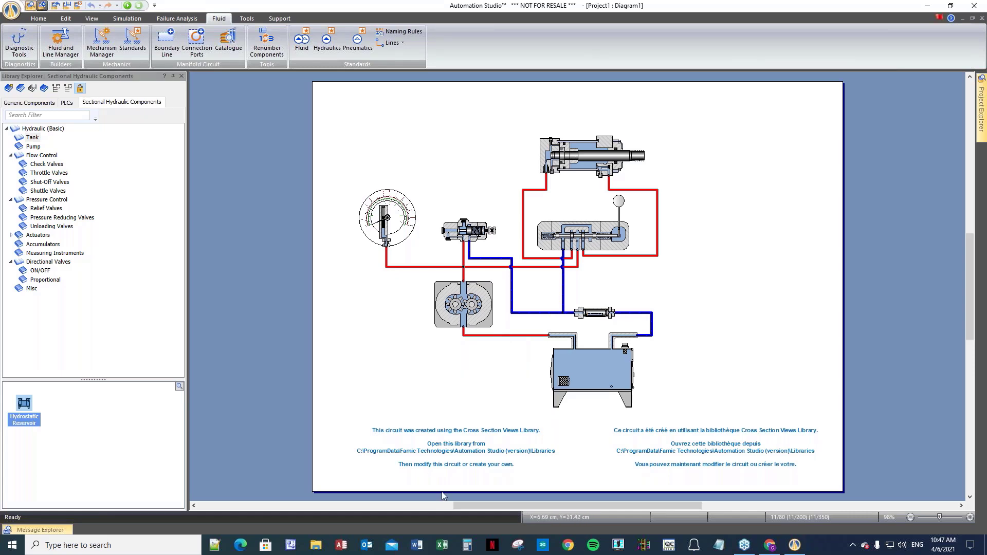
- Copy the sectional cylinder and place the duplicate to its right, level with the original
left_click_drag(461, 507, 526, 506)
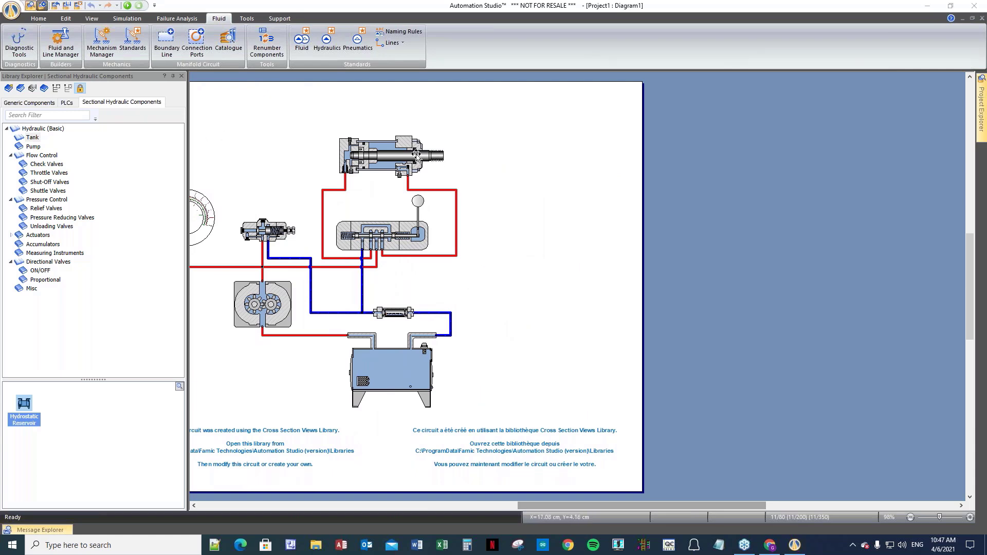
left_click(381, 155)
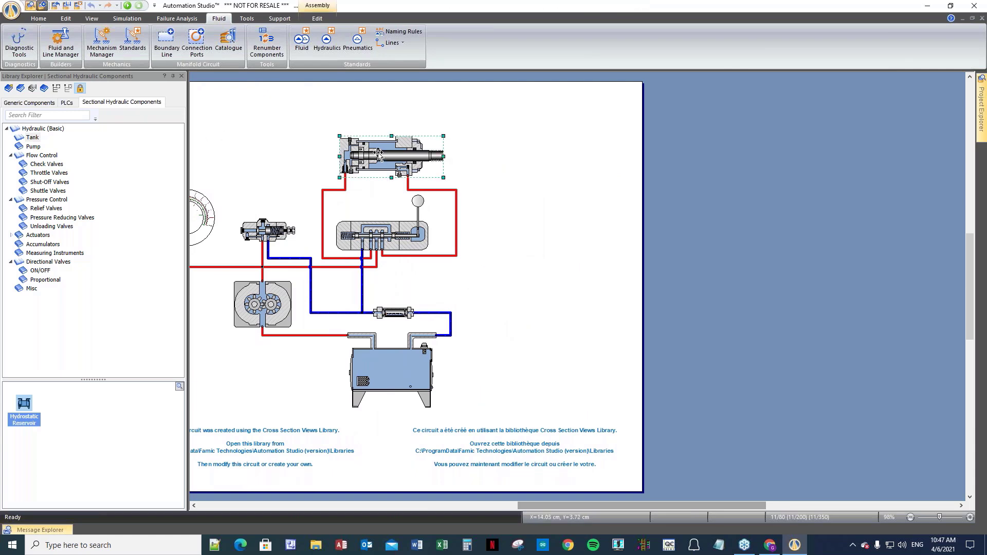
left_click_drag(379, 153, 522, 159)
left_click(541, 238)
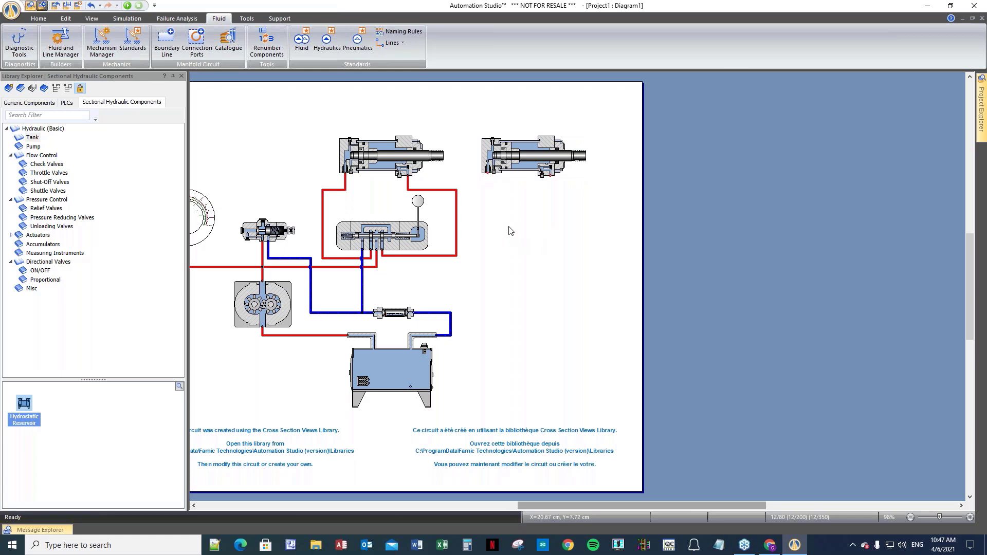
- Simulate the cross-section circuit, shifting pedal PD1's output to 10.00 and back to about -9.67, and stop the simulation
left_click(128, 7)
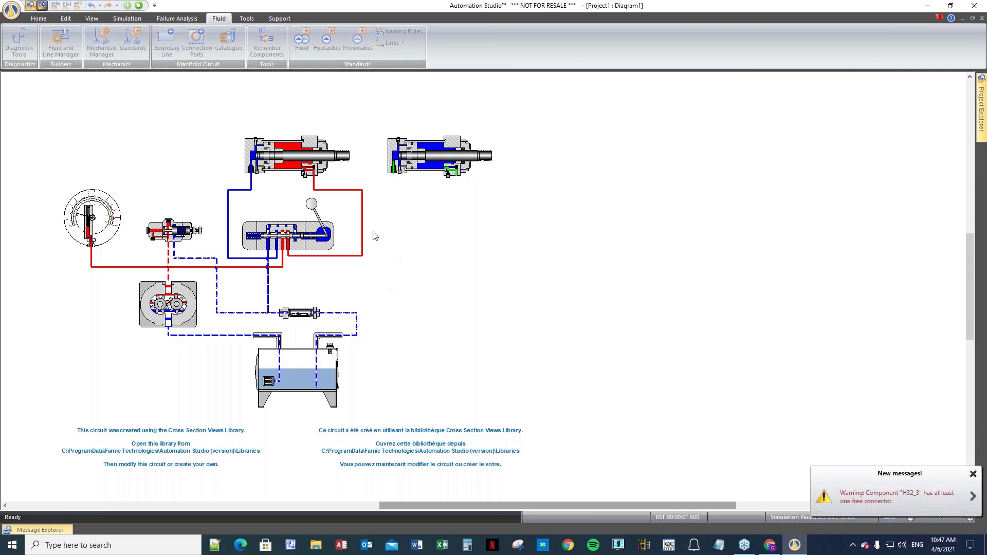
left_click(313, 206)
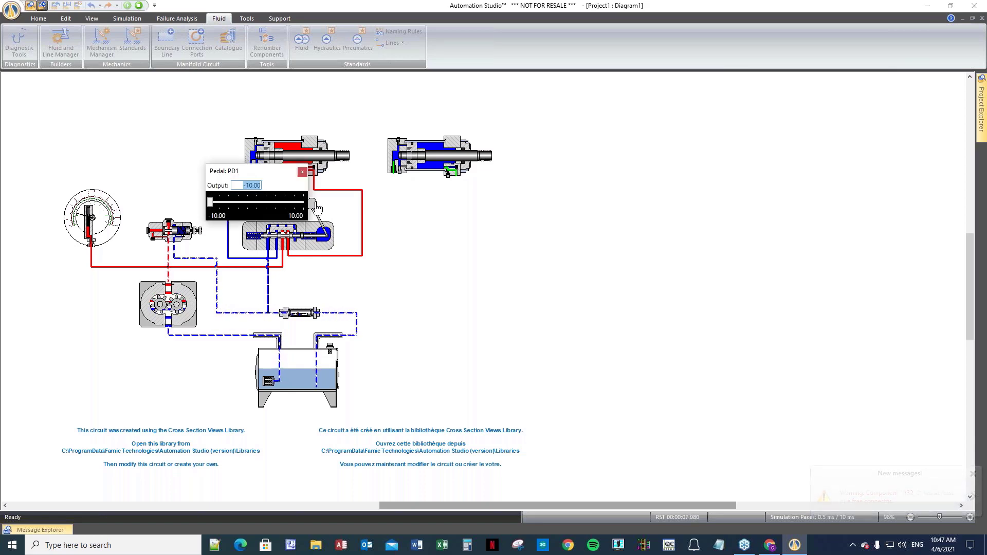
left_click_drag(210, 203, 267, 211)
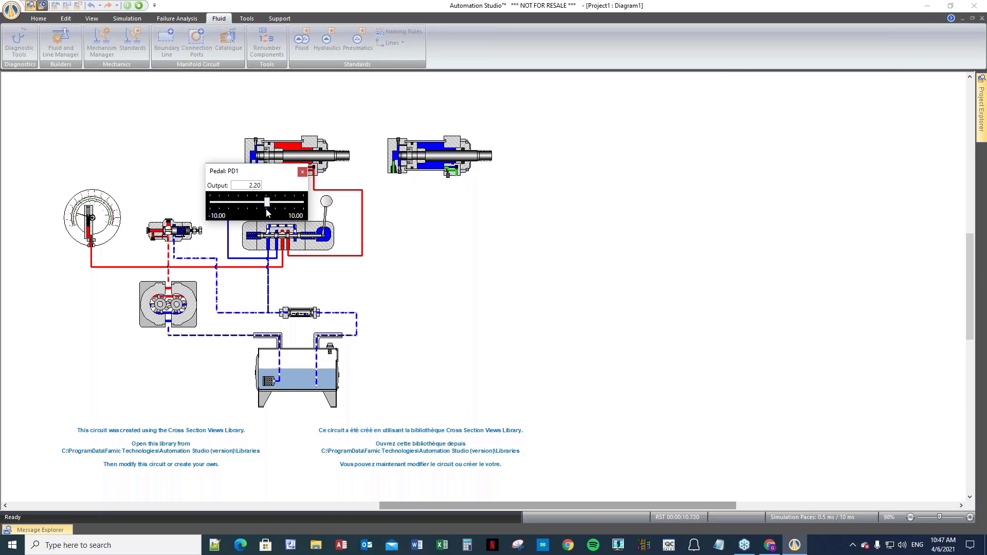
left_click_drag(268, 175, 508, 248)
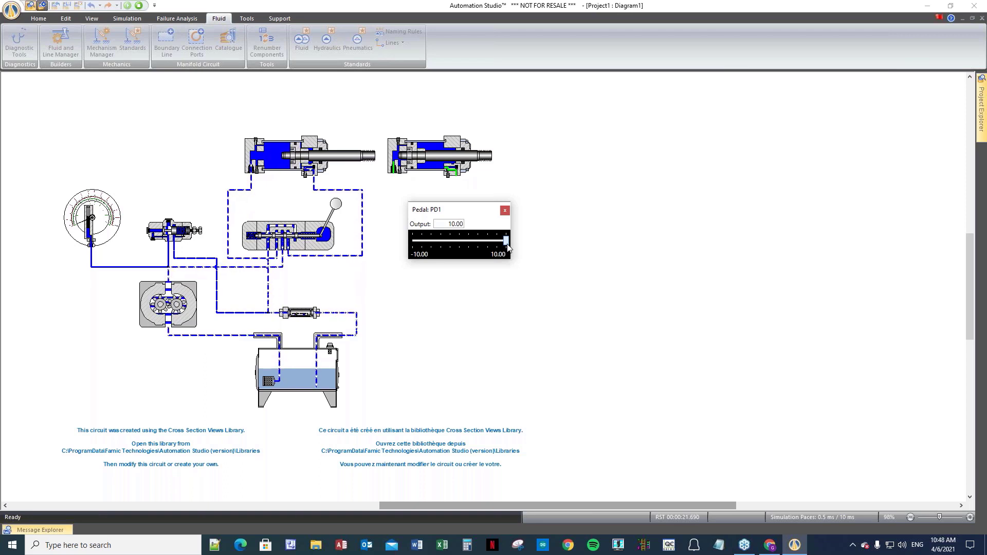
left_click_drag(506, 240, 415, 246)
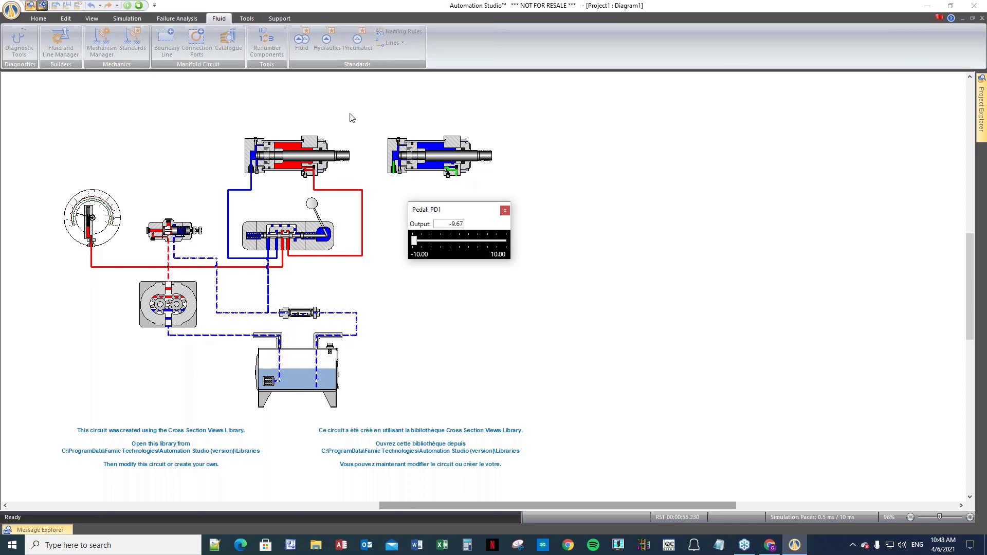
left_click(139, 5)
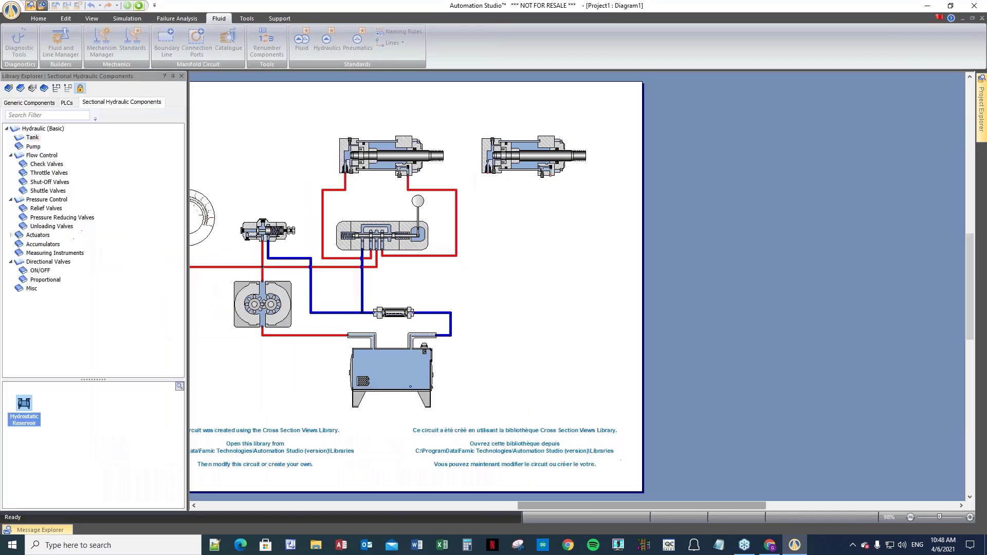
- Place the AB_Micrologix_1000_EH_PLC_V2.0 above the relief valve in the diagram, and display the generic Electrical Control (JIC Standard) components
left_click(67, 105)
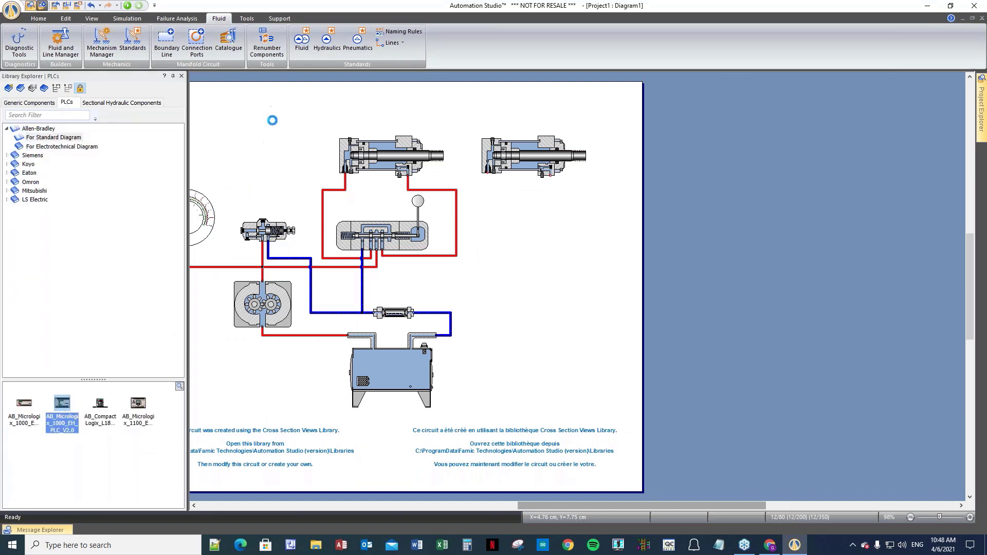
left_click_drag(273, 120, 264, 109)
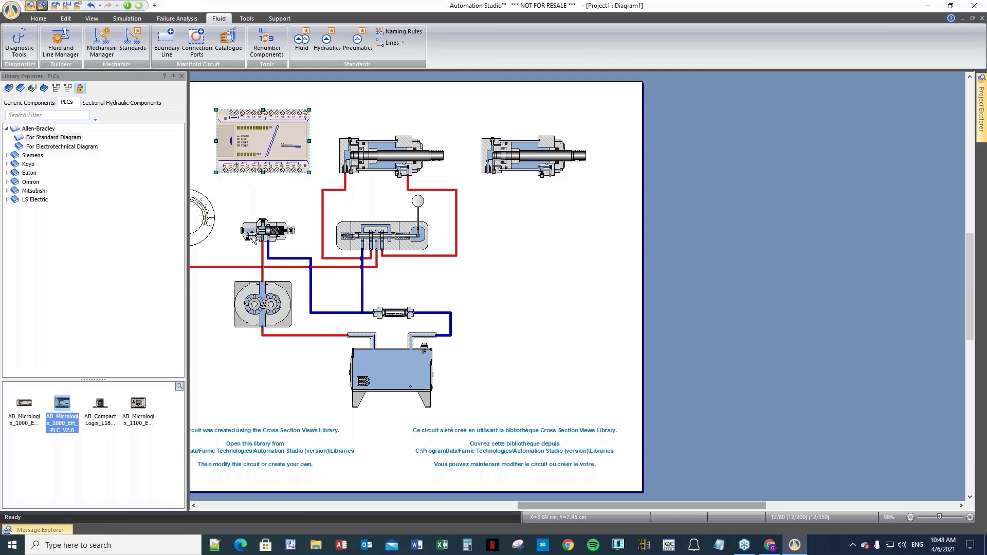
left_click(29, 102)
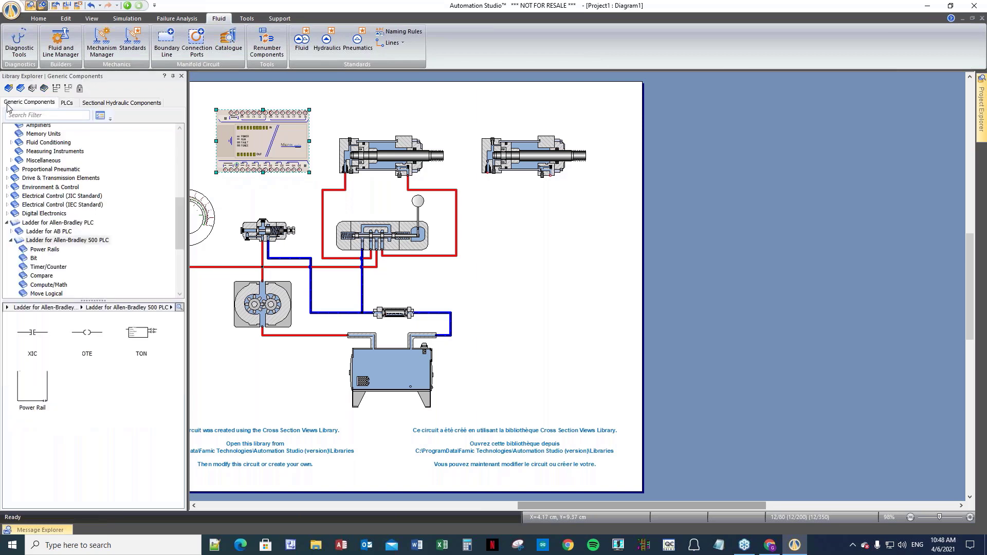
left_click(62, 195)
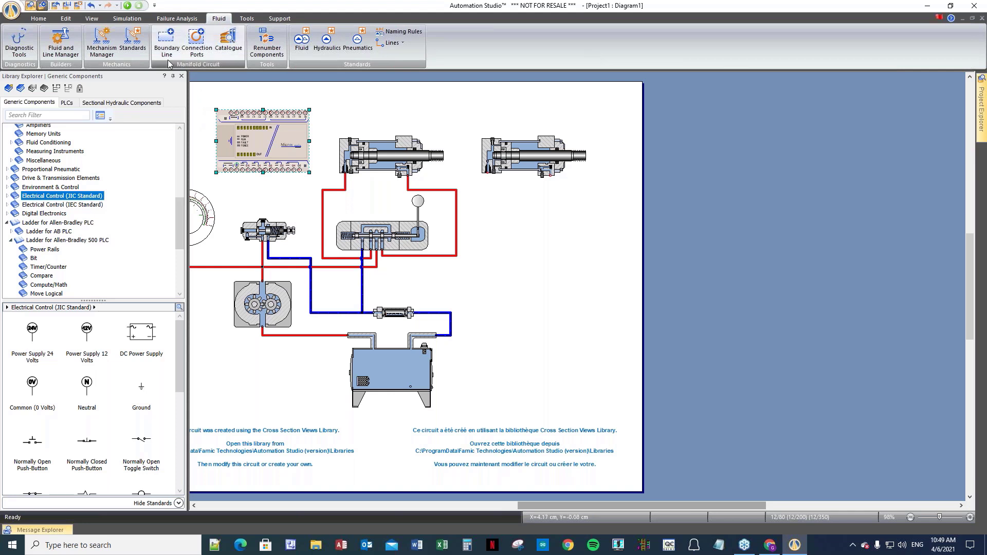
- Begin opening another project, discard the changes to Project1, and browse to C:\ProgramData\Famic Technologies\3D Demo Files\Demos
left_click(55, 6)
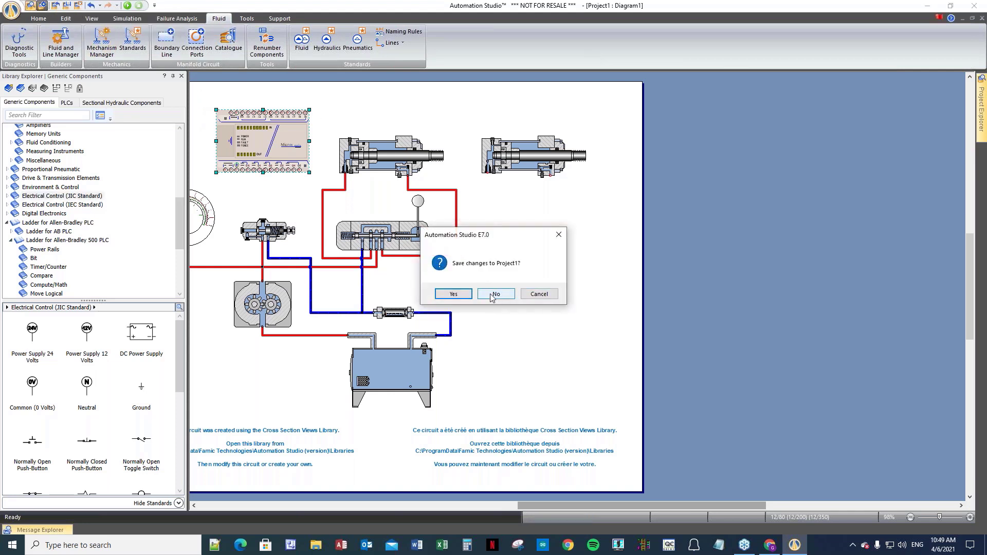
left_click(495, 296)
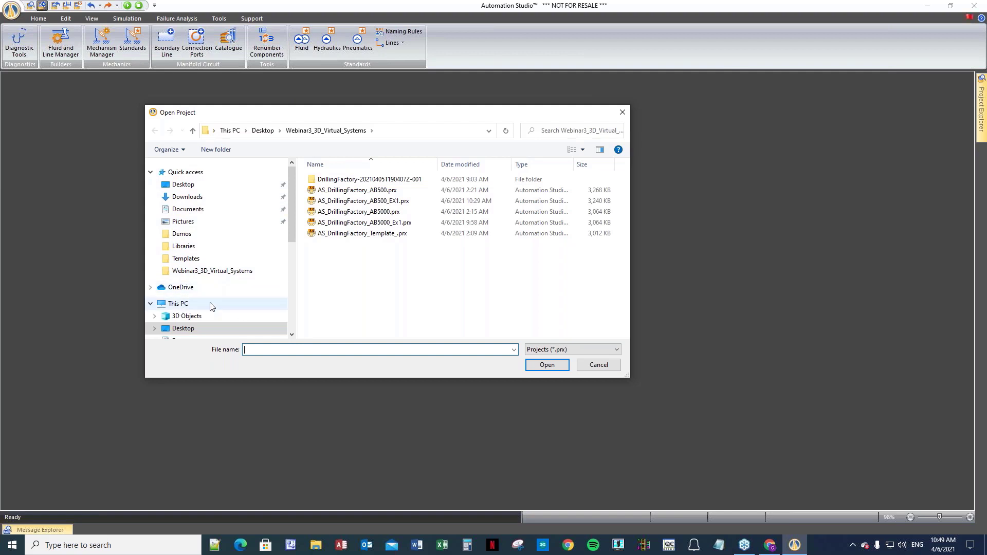
scroll(219, 303, "down", 3)
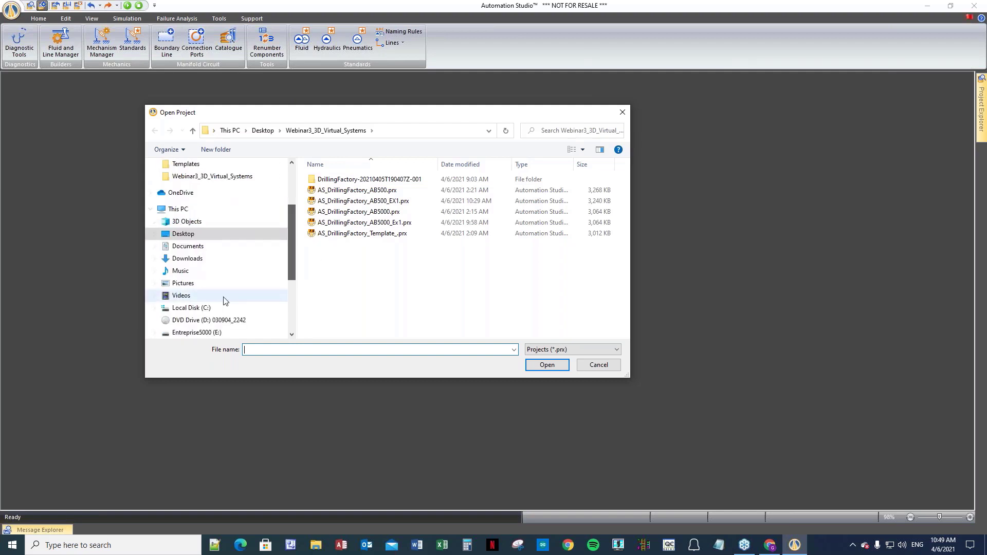
left_click(208, 308)
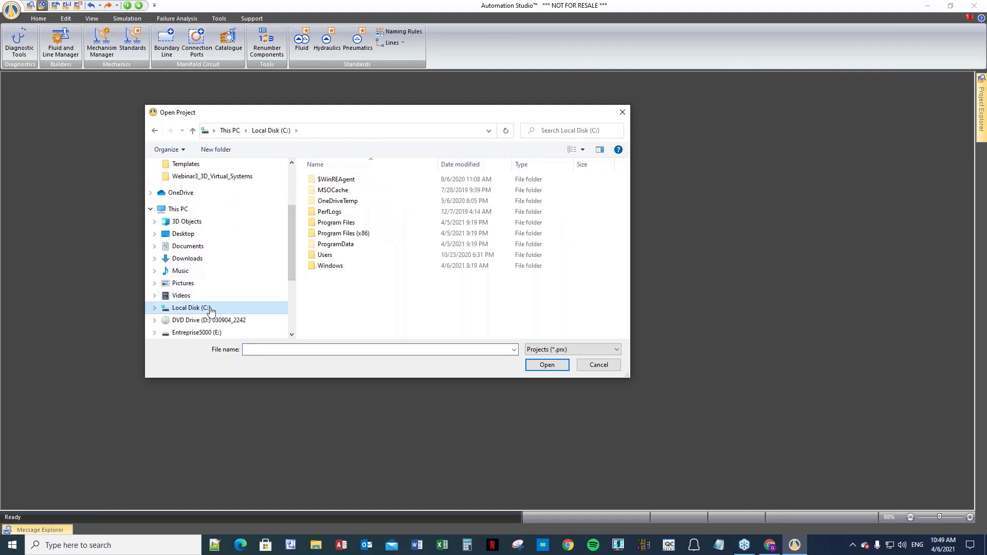
double_click(338, 246)
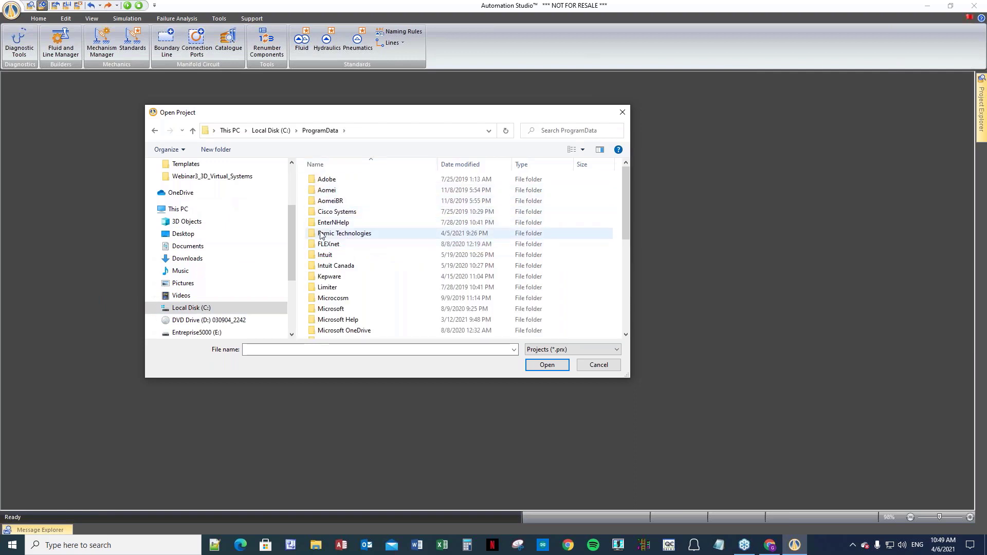
double_click(321, 234)
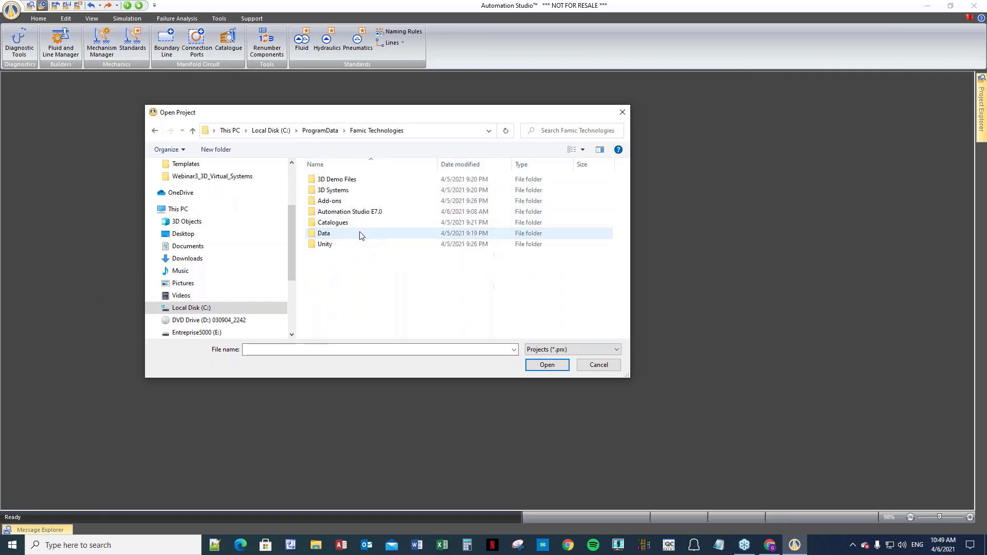
double_click(337, 180)
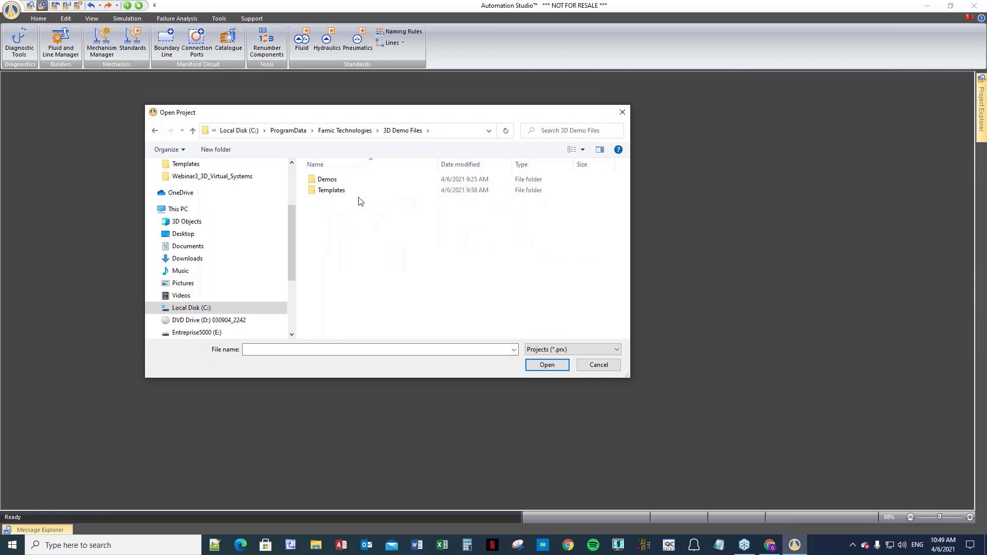
double_click(327, 180)
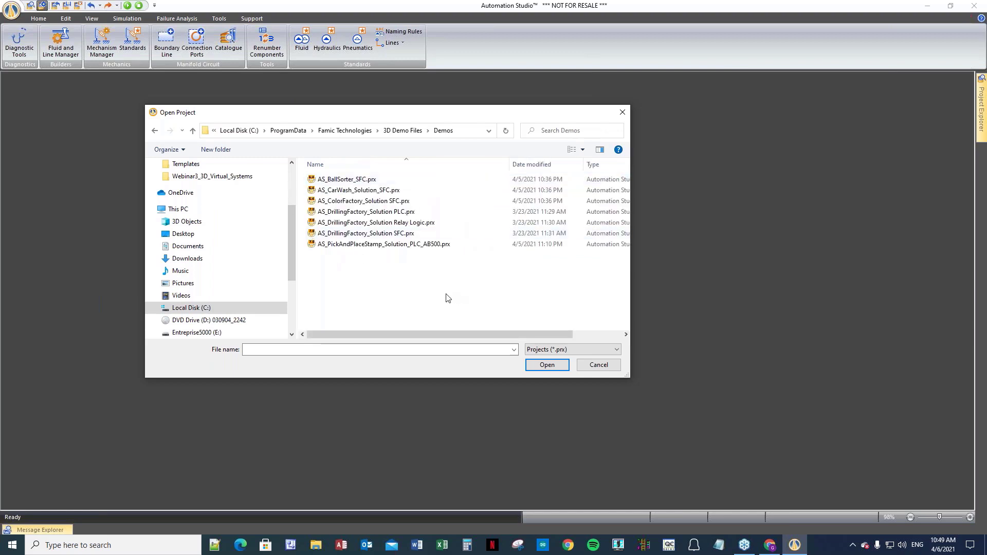
- Open AS_PickAndPlaceStamp_Solution_PLC_AB500.prx and look over the rungs of its Ladder1 program
left_click_drag(343, 117, 216, 96)
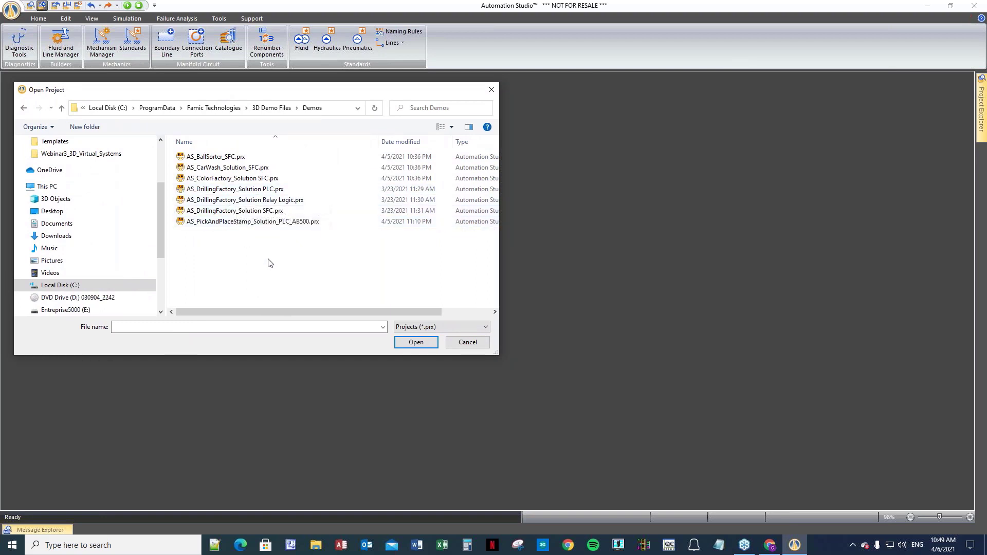
left_click(219, 225)
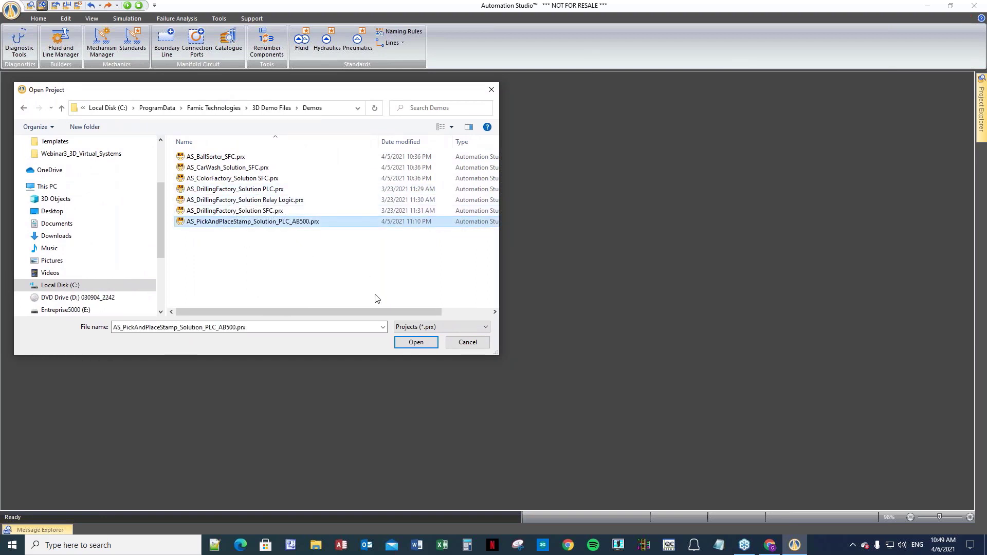
left_click(415, 343)
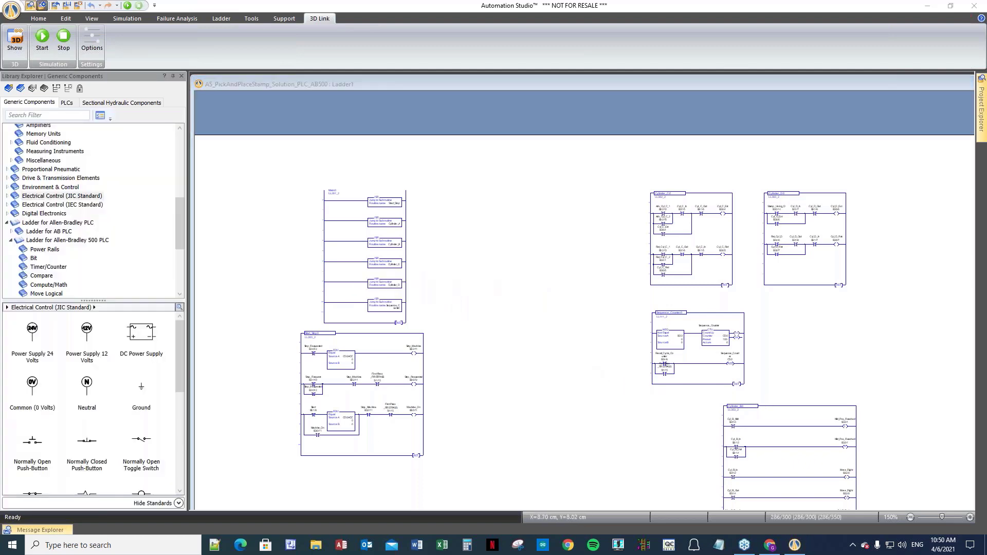
scroll(434, 370, "down", 5)
scroll(401, 372, "down", 2)
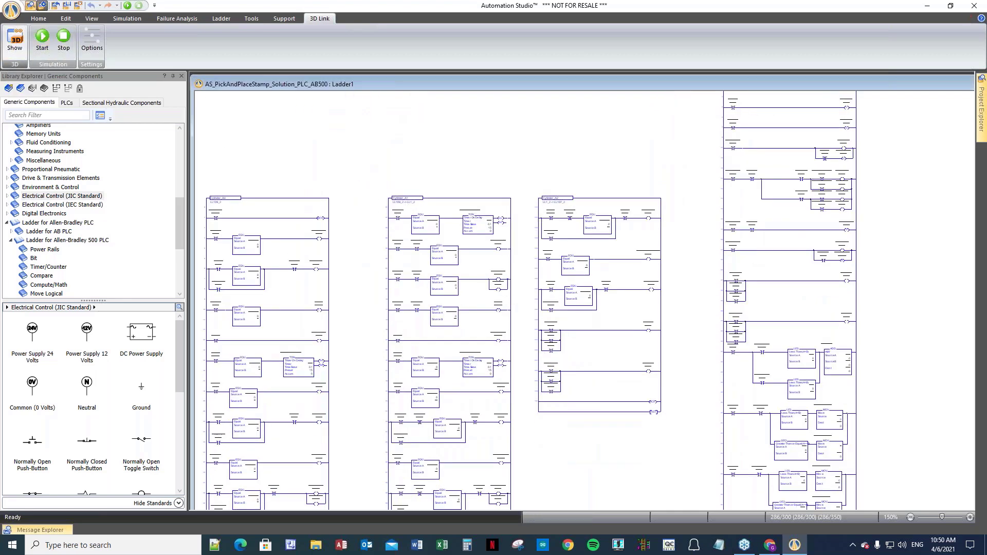
- Show the project's 3D pick-and-place scene and position its window so that part of the ladder remains in view
left_click(17, 45)
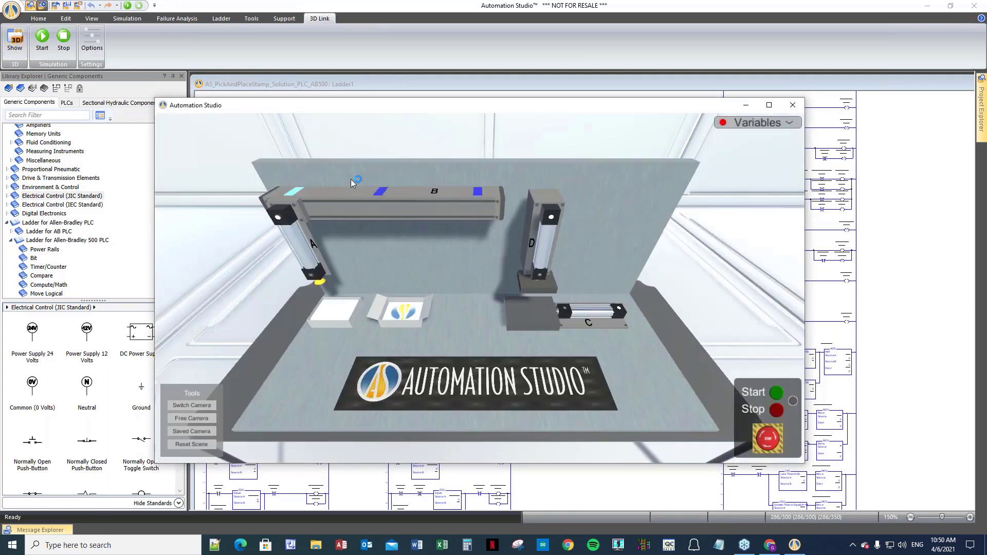
left_click_drag(330, 111, 183, 112)
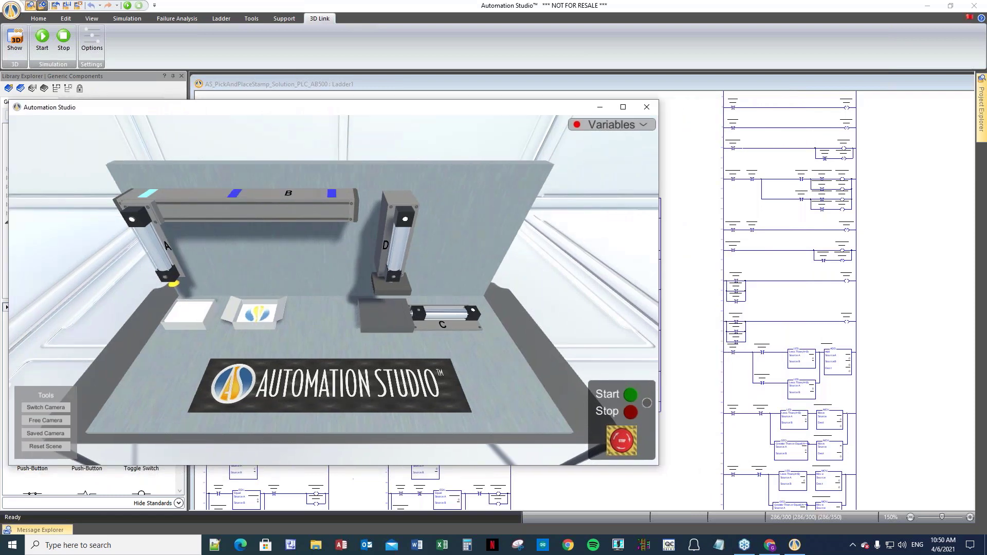
left_click(690, 54)
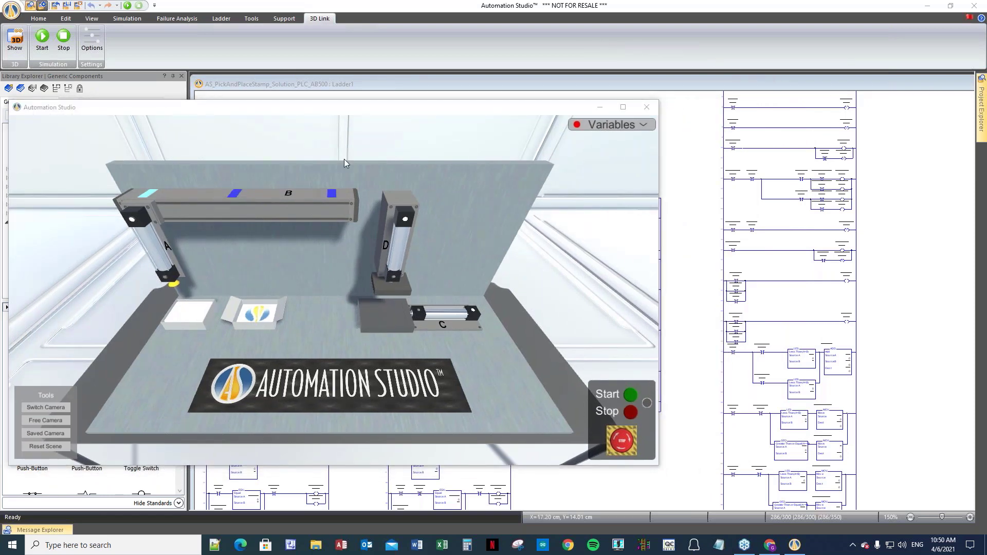
- Run the 3D-linked simulation, start the pick-and-place machine from its control panel, and stop the simulation
left_click(42, 39)
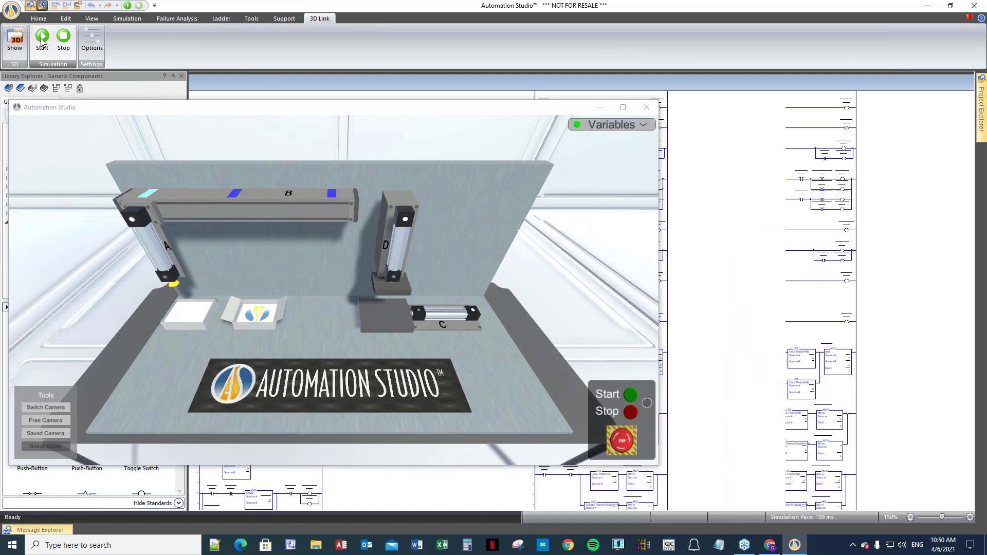
left_click(628, 400)
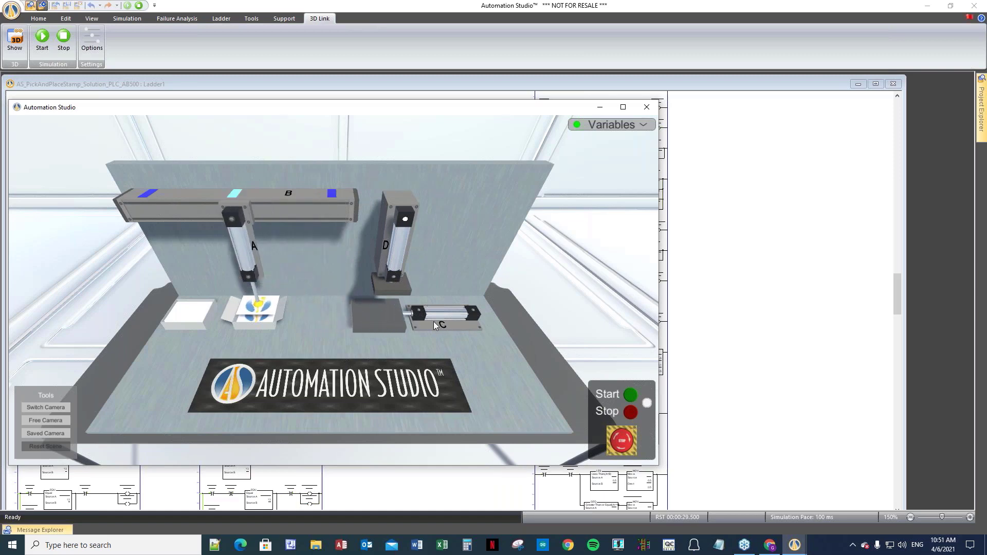
left_click_drag(262, 112, 333, 146)
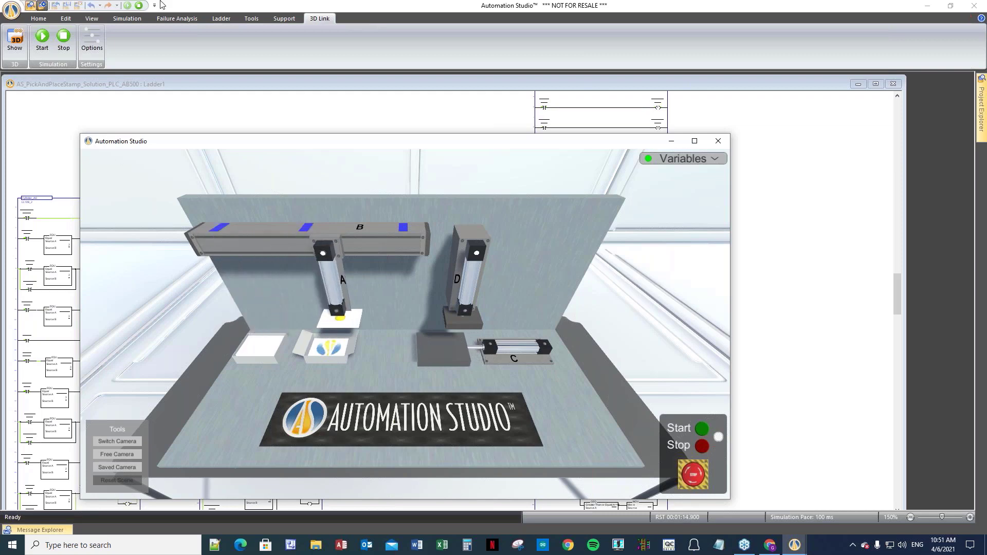
left_click(139, 5)
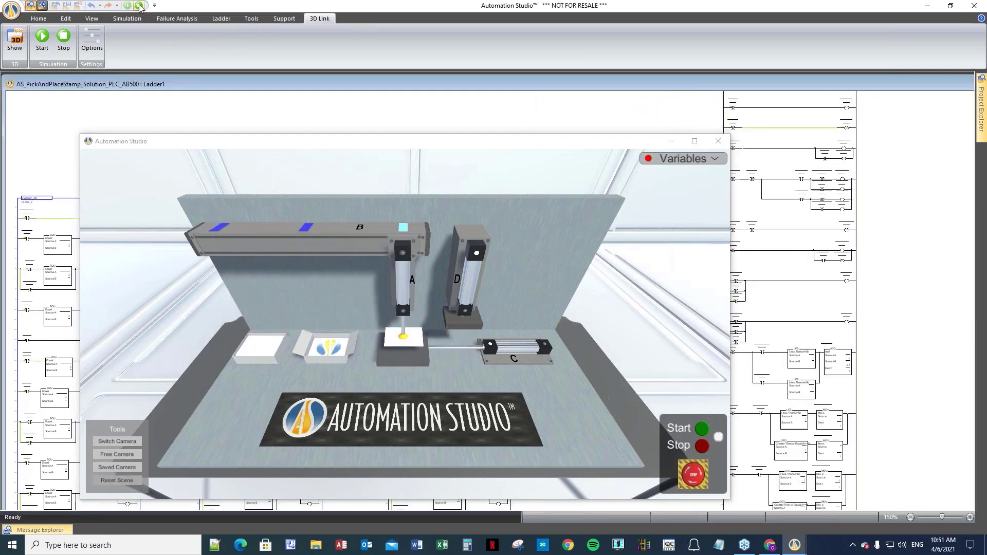
- Collapse the Pneumatic and Ladder for Allen-Bradley PLC categories in the generic library, and view the sectional hydraulic Pressure Control category
left_click_drag(191, 148, 396, 158)
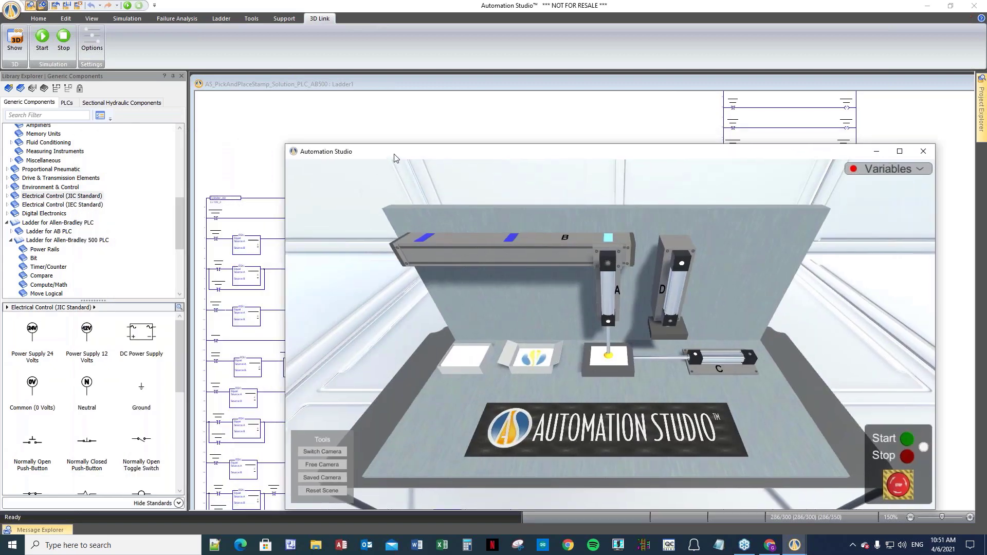
scroll(78, 206, "up", 10)
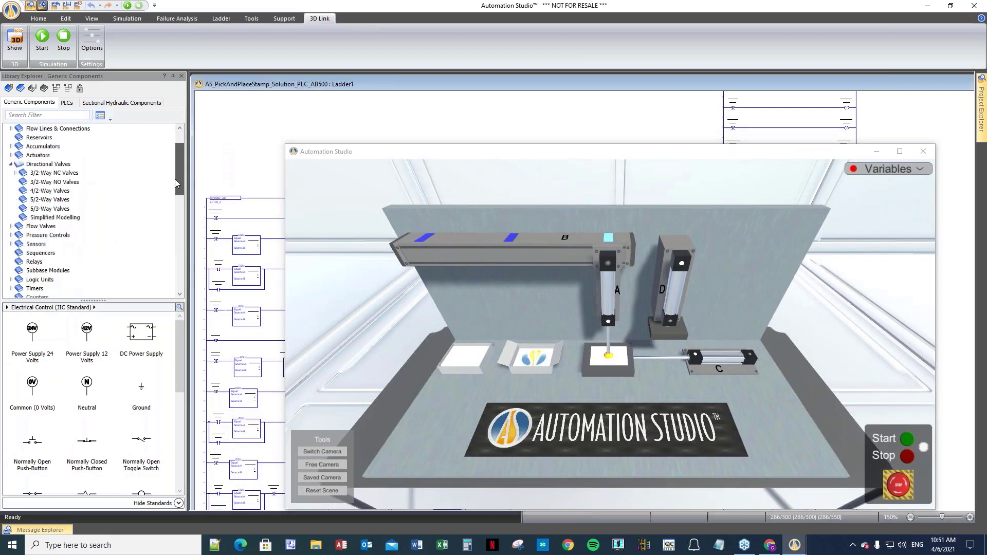
left_click(6, 147)
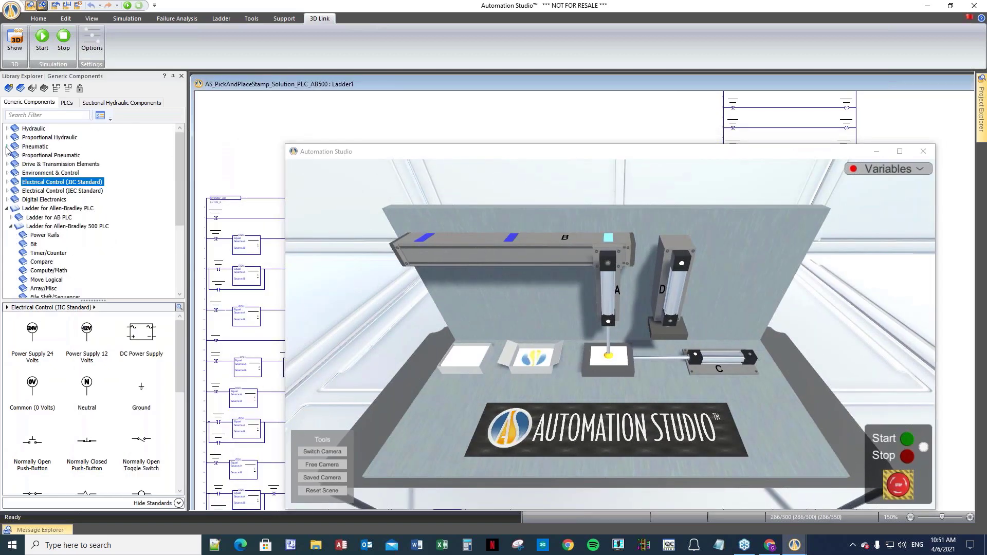
left_click(7, 209)
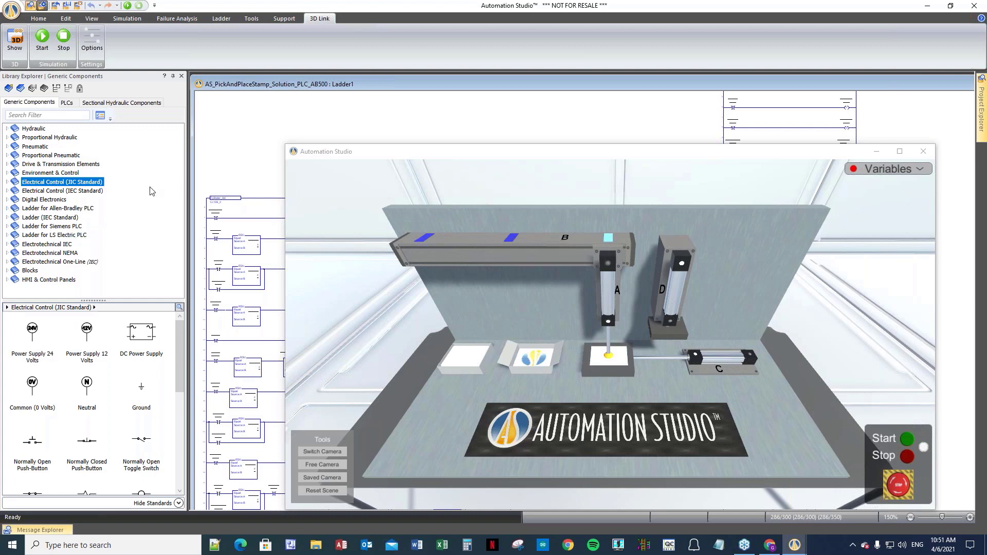
left_click(104, 102)
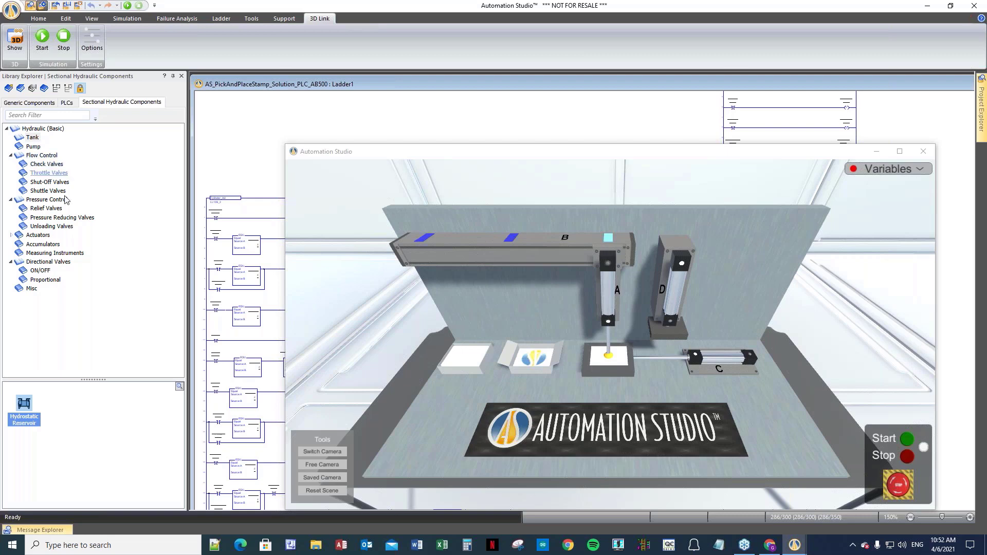
left_click(47, 200)
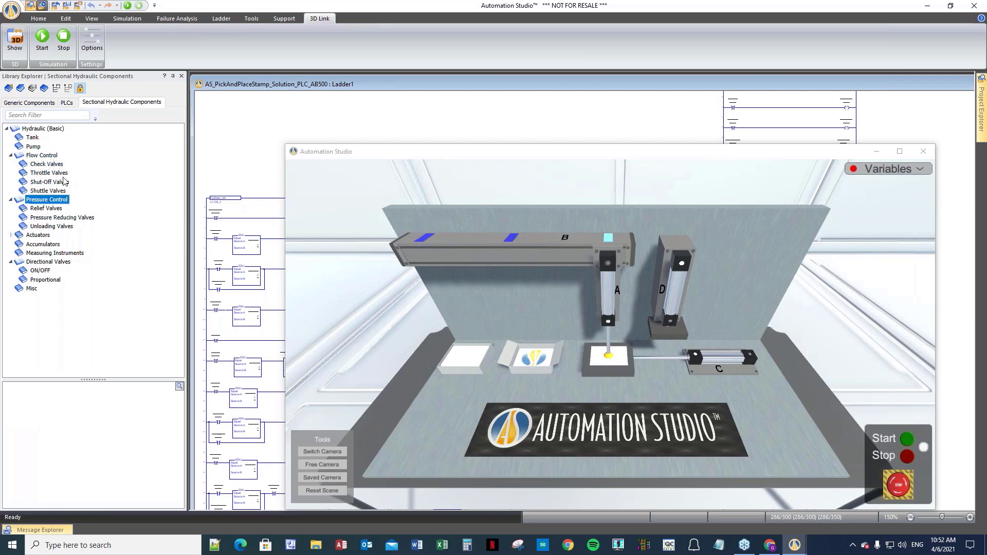
- Browse the generic Drive & Transmission Elements, Environment & Control, and JIC and IEC Electrical Control categories
left_click(43, 103)
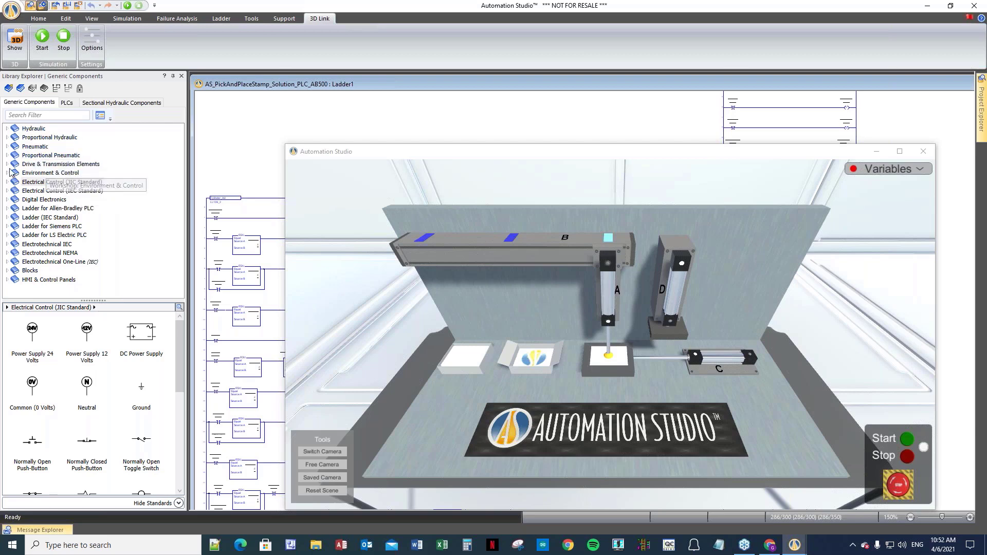
left_click(60, 164)
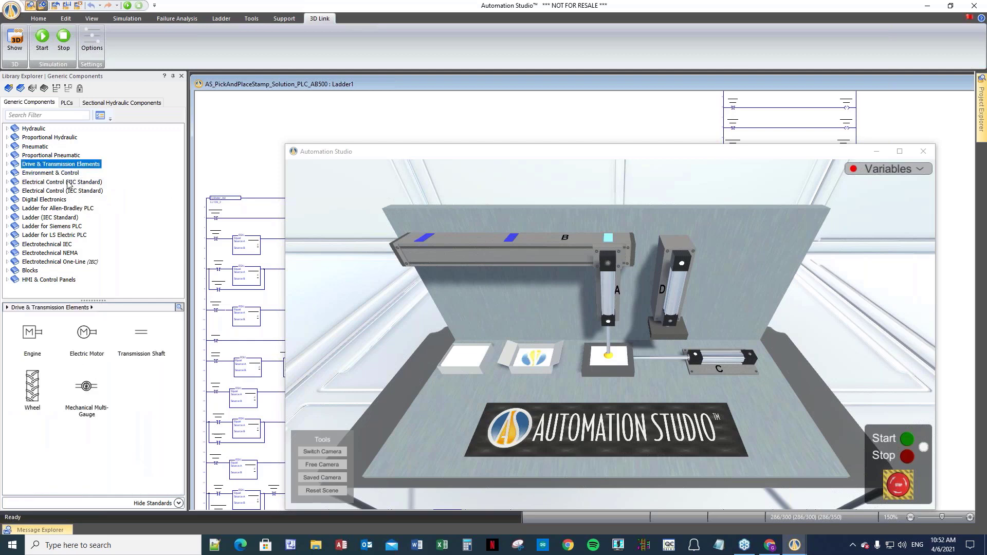
left_click(7, 173)
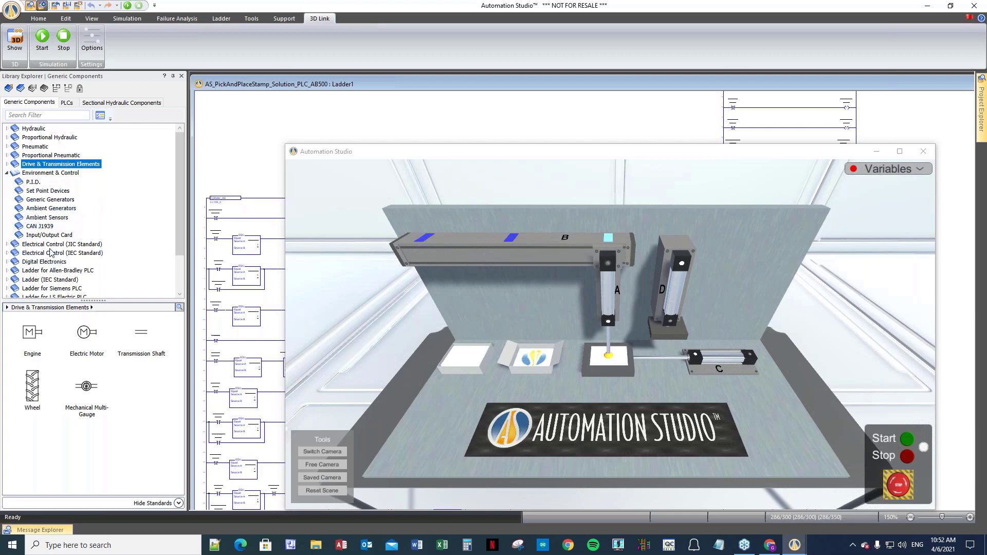
scroll(58, 266, "down", 2)
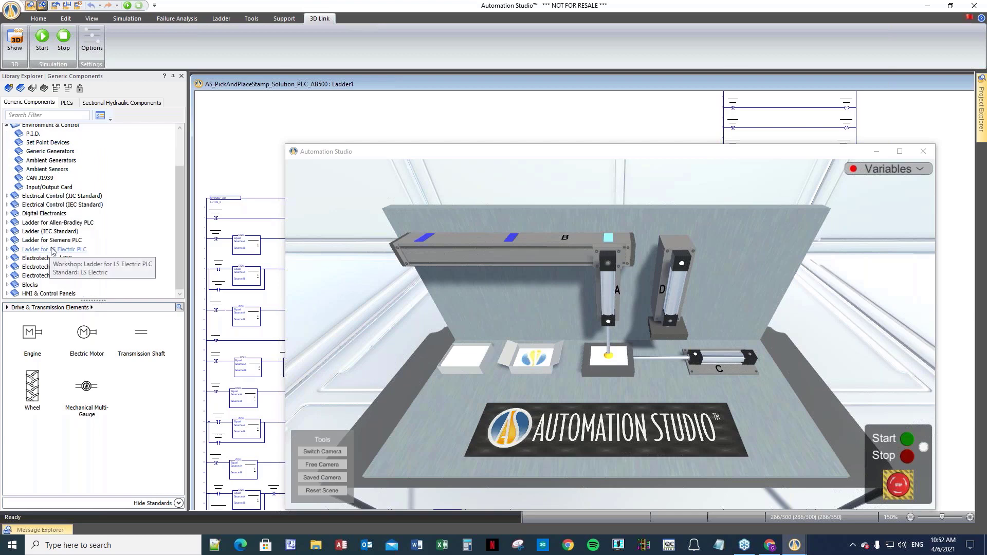
left_click(7, 196)
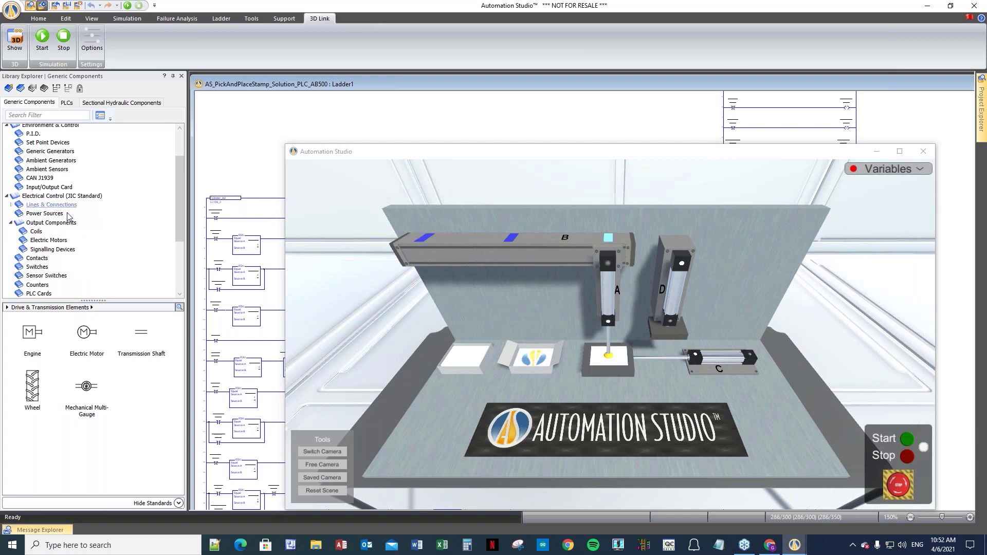
left_click(7, 196)
left_click(8, 204)
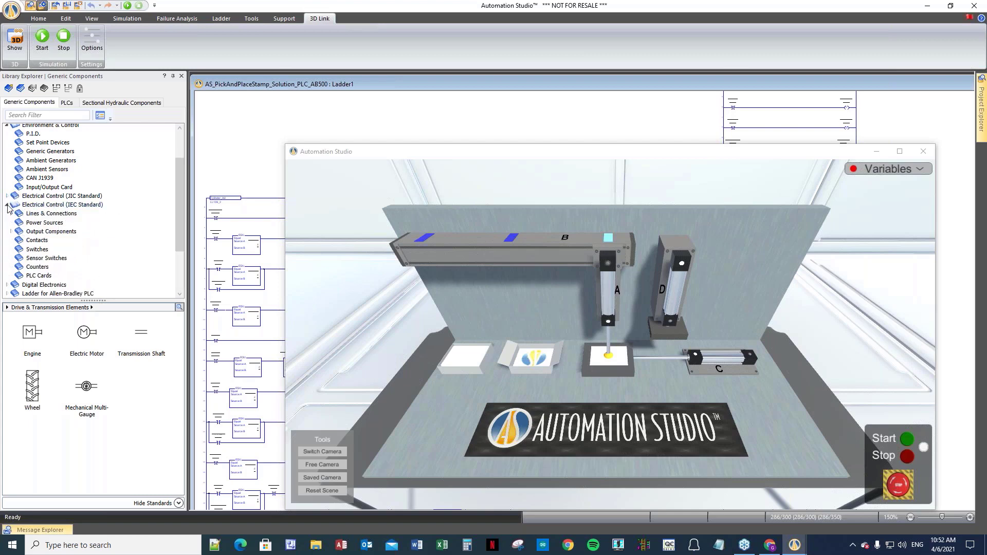
- Collapse the IEC Electrical Control category and browse the generic Blocks and HMI & Control Panels categories
left_click(7, 205)
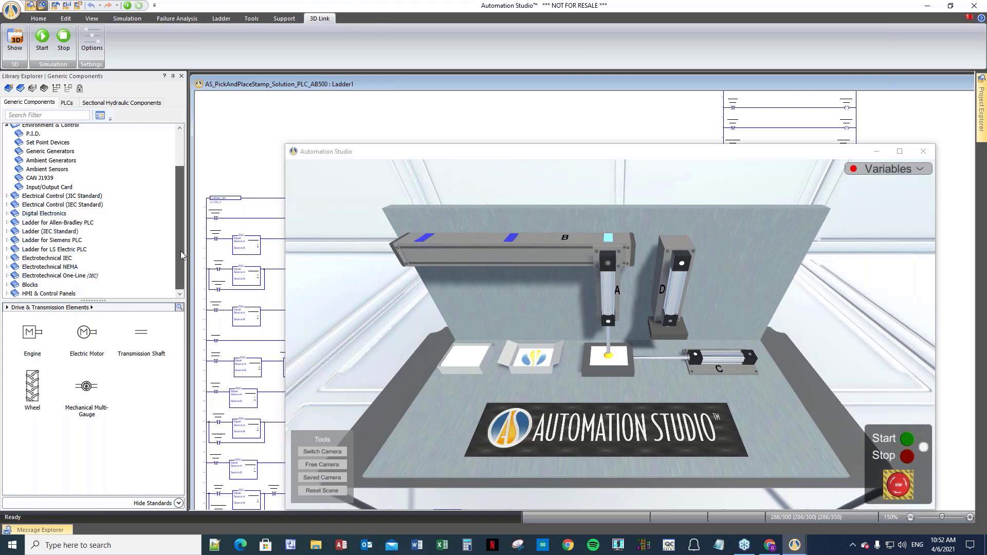
left_click(8, 286)
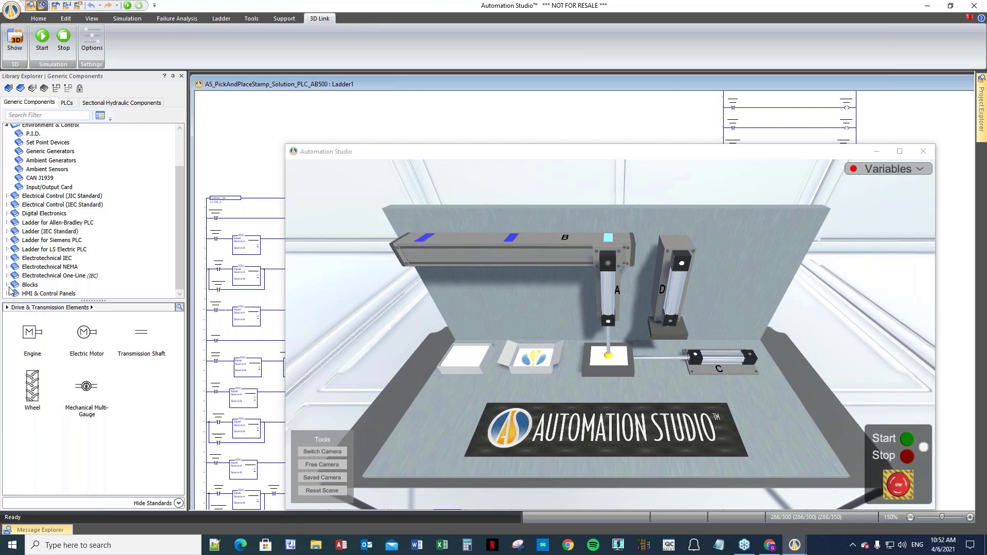
scroll(182, 217, "down", 4)
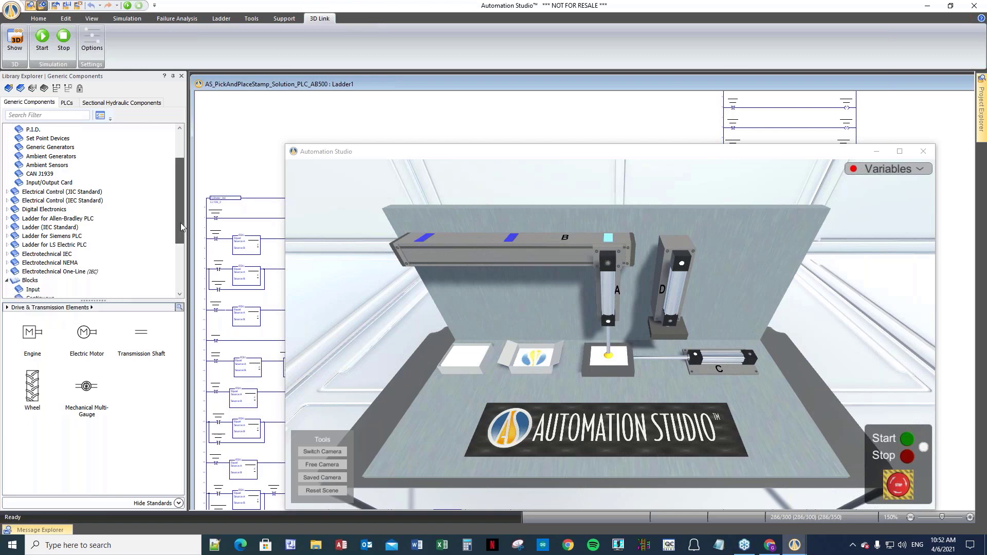
left_click(8, 188)
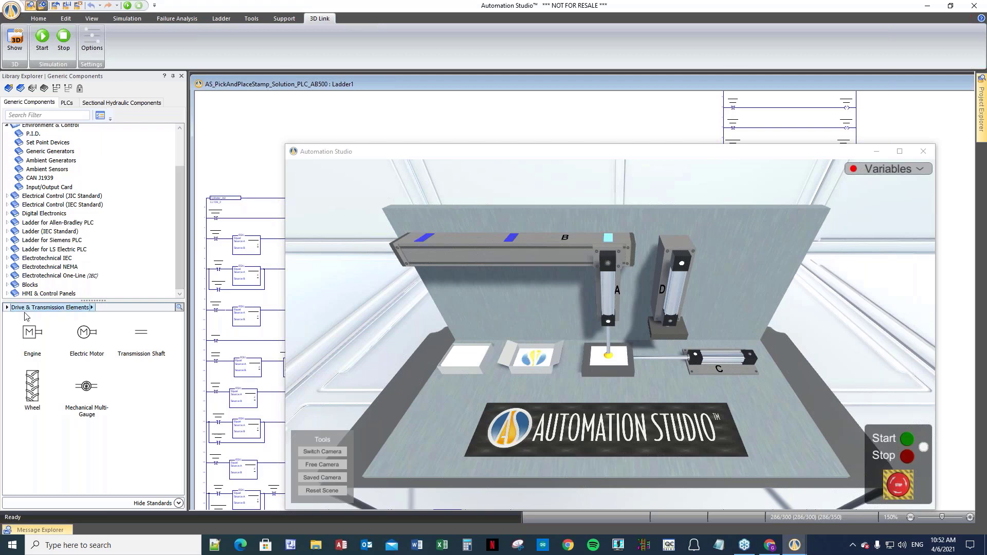
left_click(8, 294)
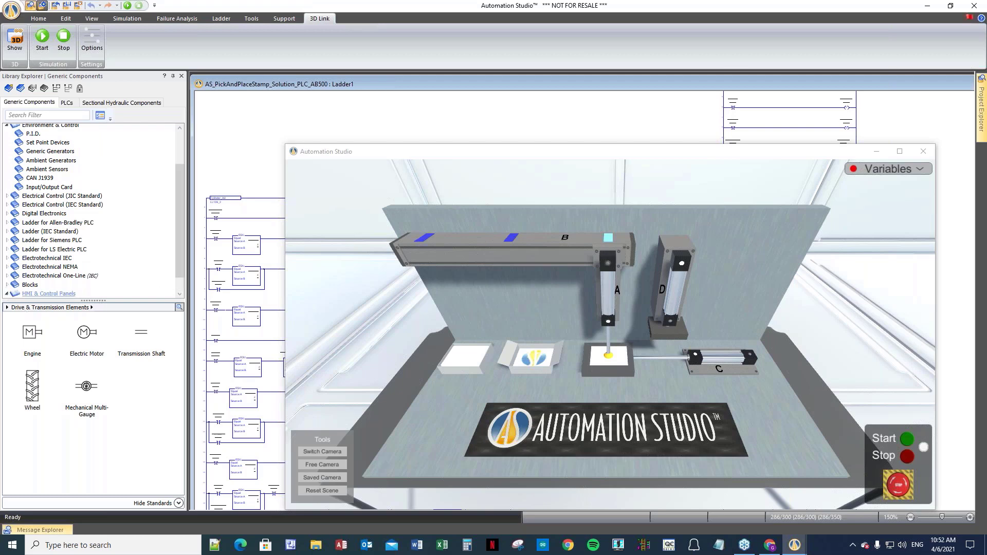
left_click(31, 294)
scroll(184, 375, "down", 5)
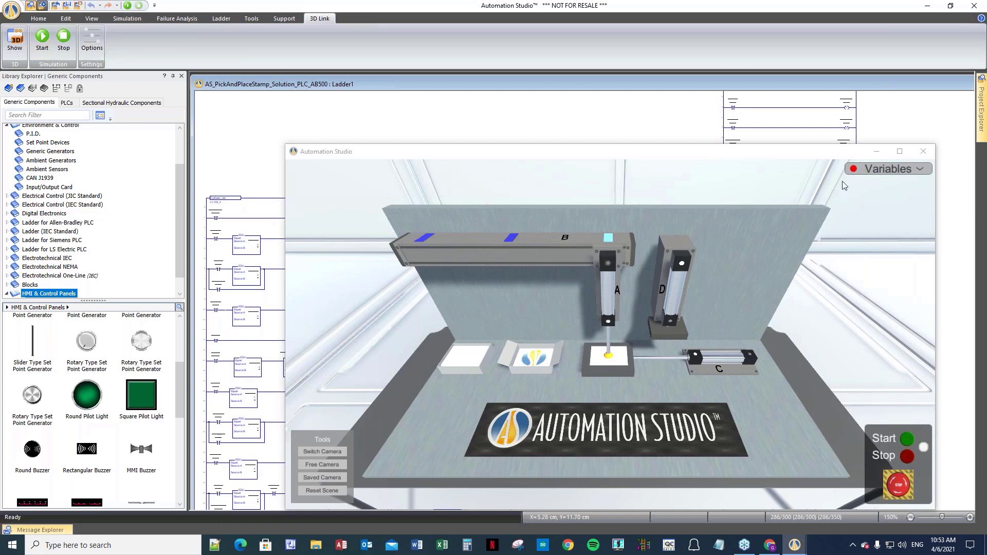
left_click(953, 168)
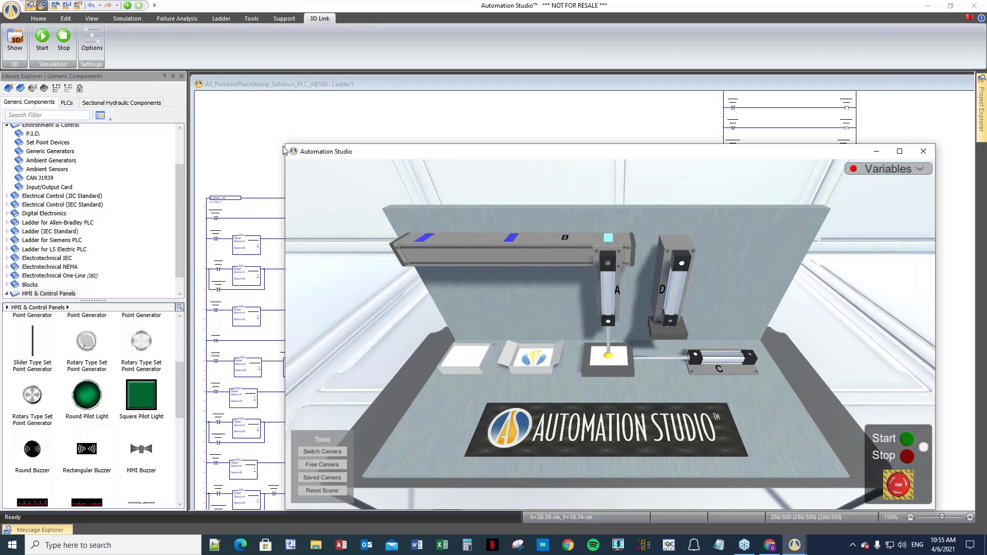
- Close the pick-and-place stamp project without saving its changes and cancel choosing another project to open
left_click(54, 8)
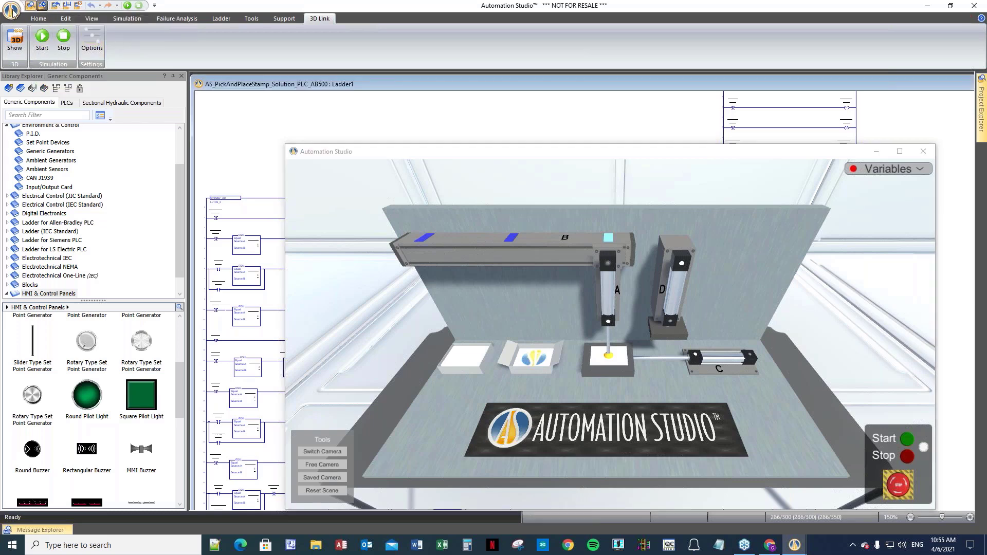
double_click(13, 10)
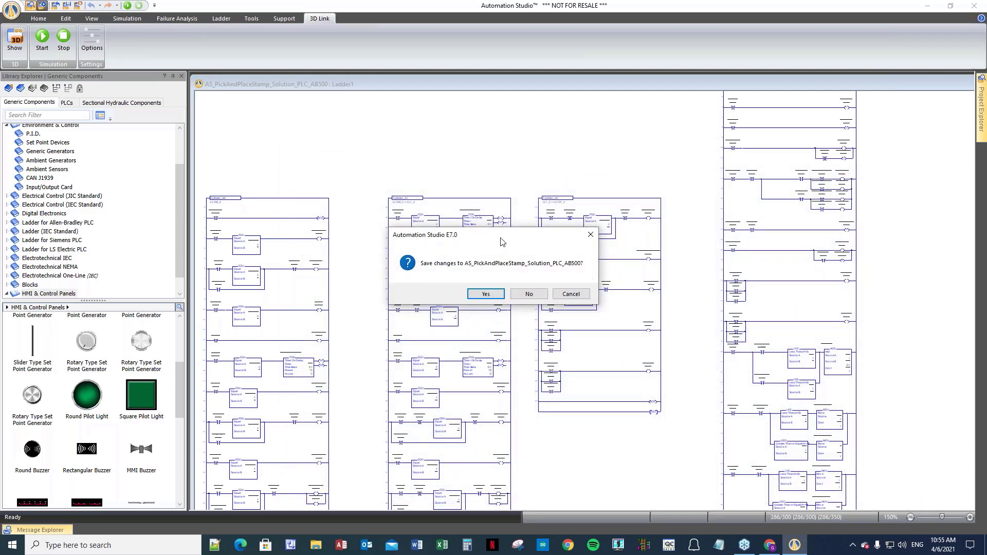
left_click_drag(551, 239, 411, 123)
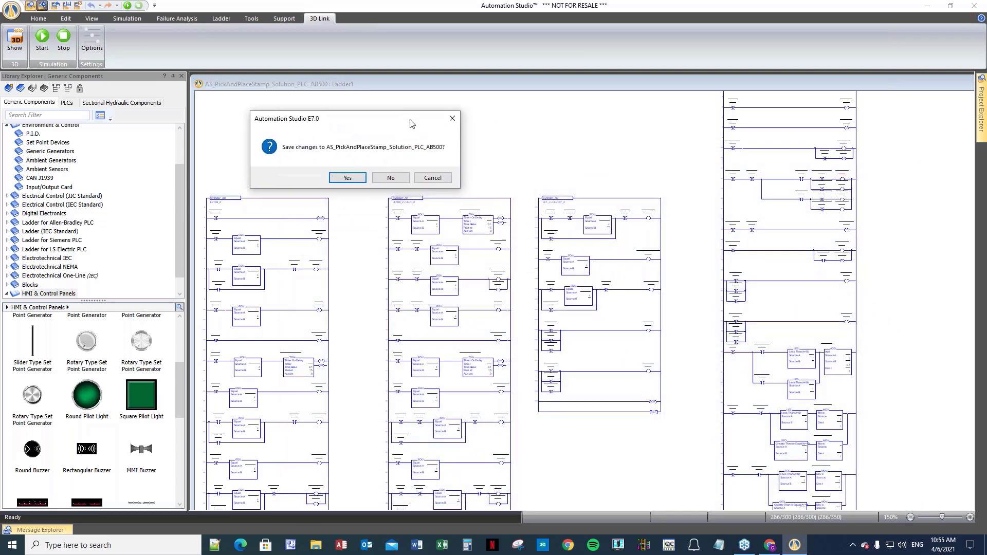
left_click(391, 178)
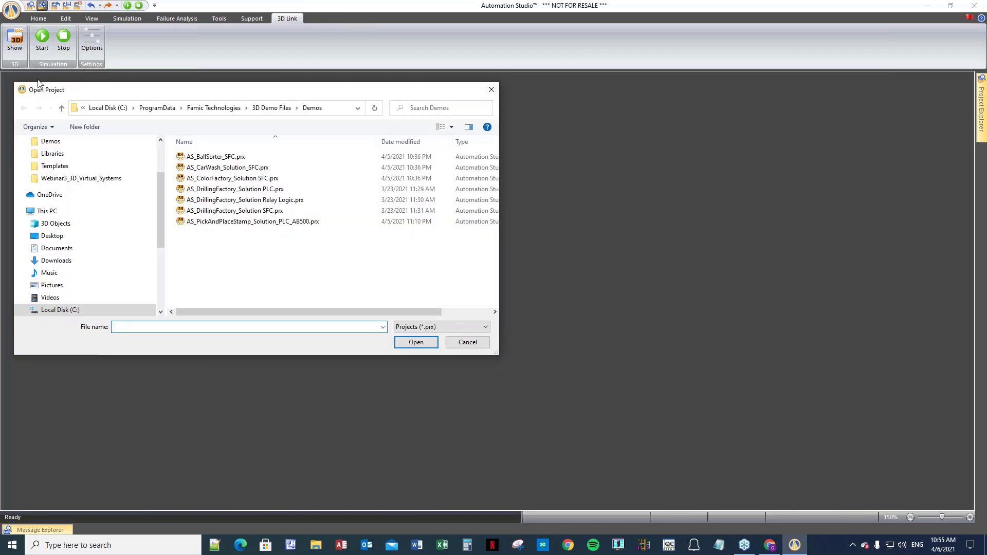
left_click(491, 90)
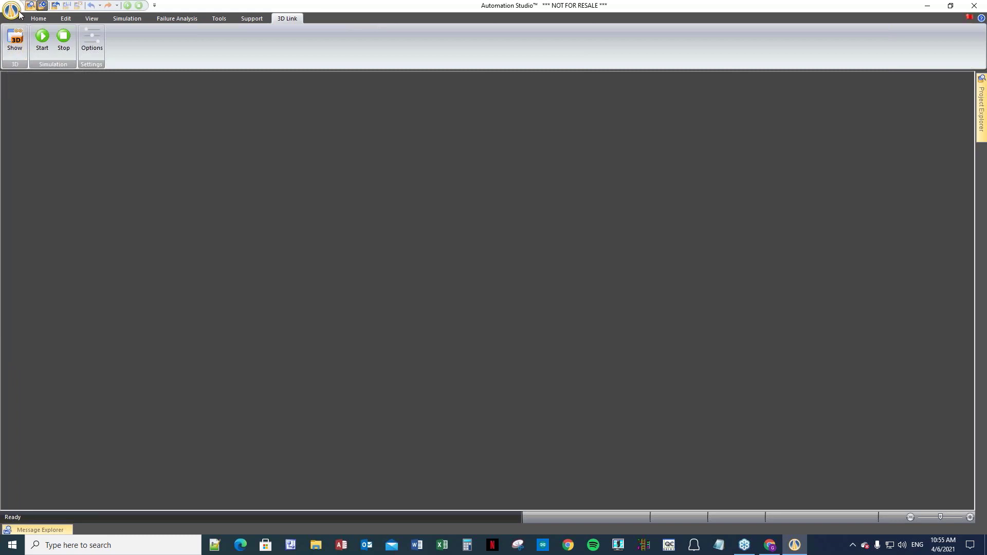
- Browse the available project templates from 4-PLC LS Electric to Electrotechnic Exercise without creating a project
left_click(38, 19)
left_click(11, 10)
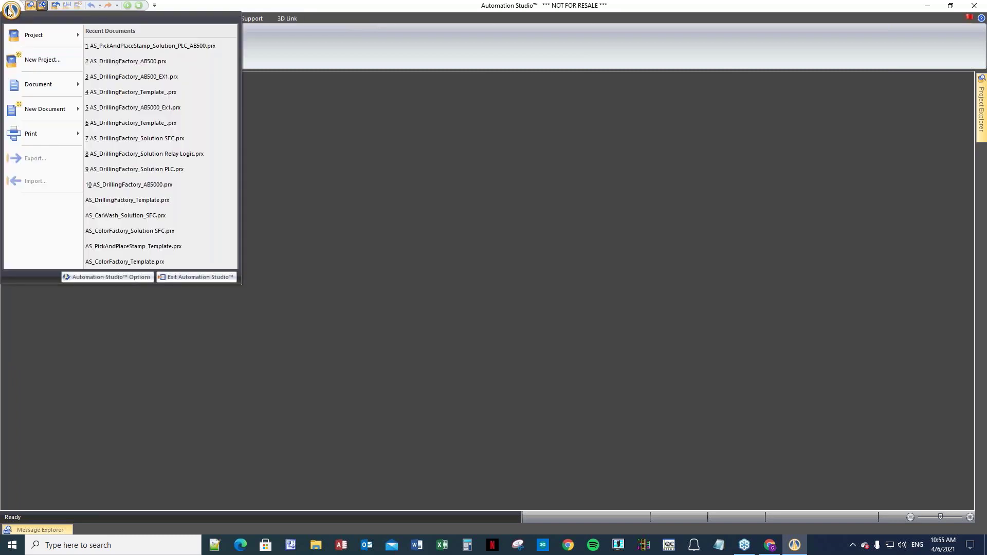
left_click(26, 62)
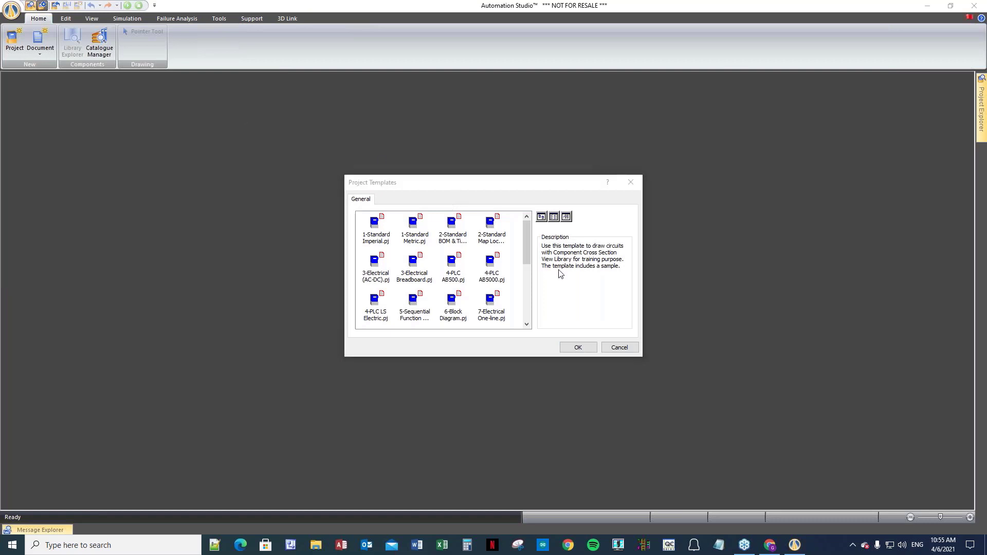
left_click_drag(528, 254, 530, 282)
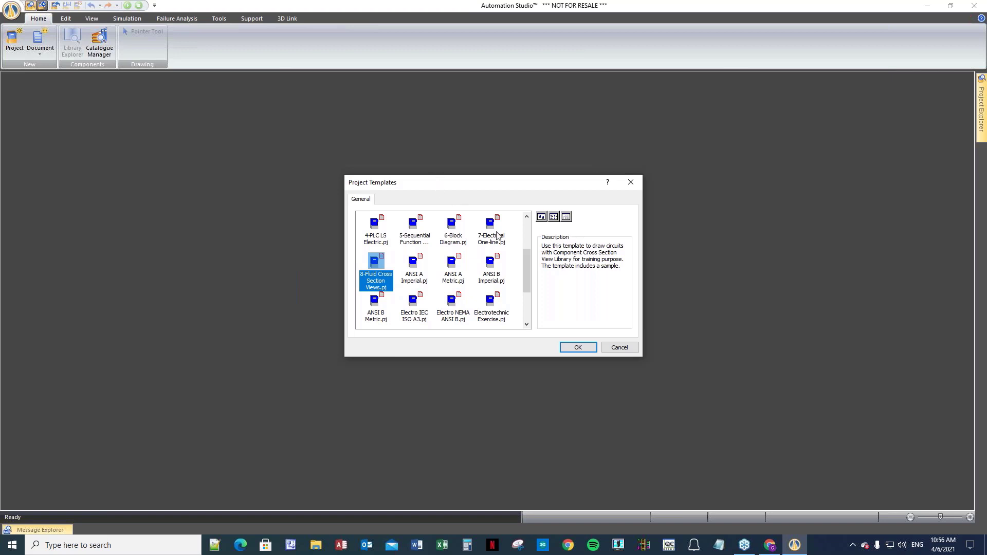
left_click(622, 350)
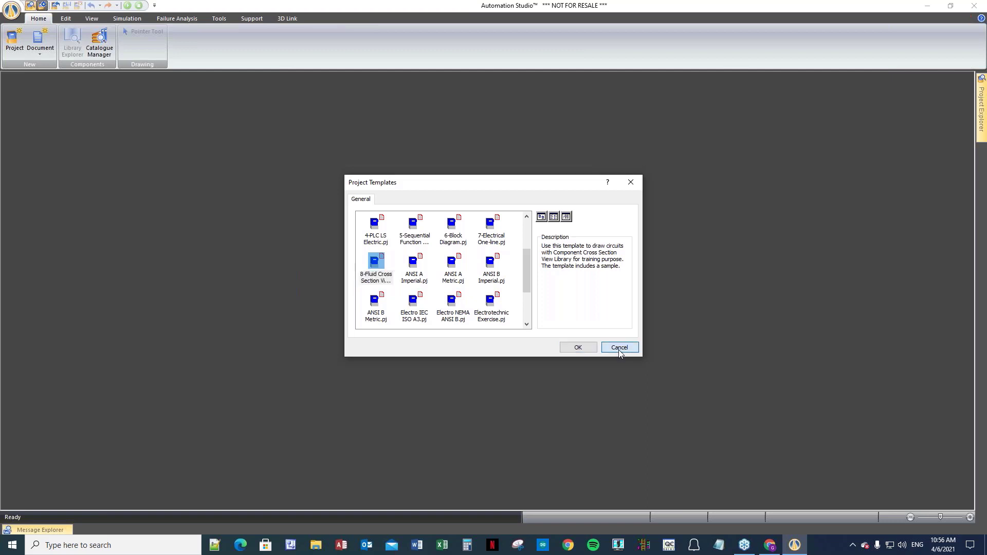
- Open the project AS_PickAndPlaceStamp_Solution_PLC_AB500.prx from the 3D Demo Files Demos folder
left_click(290, 20)
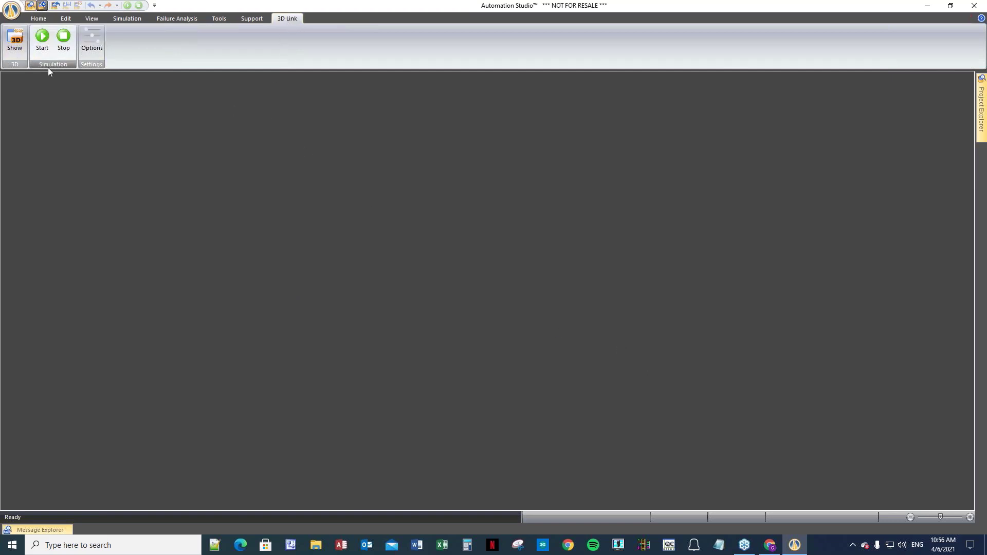
left_click(10, 11)
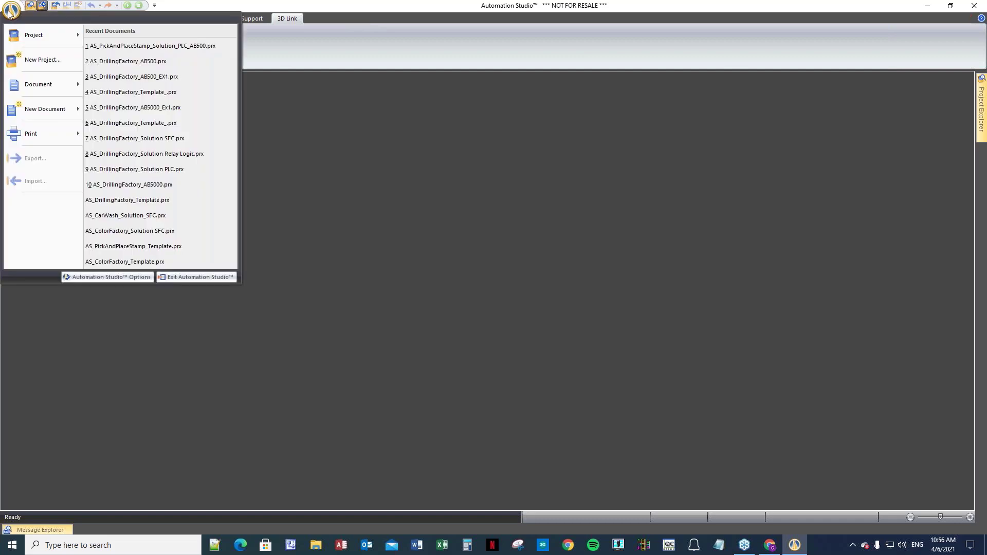
mouse_move(19, 38)
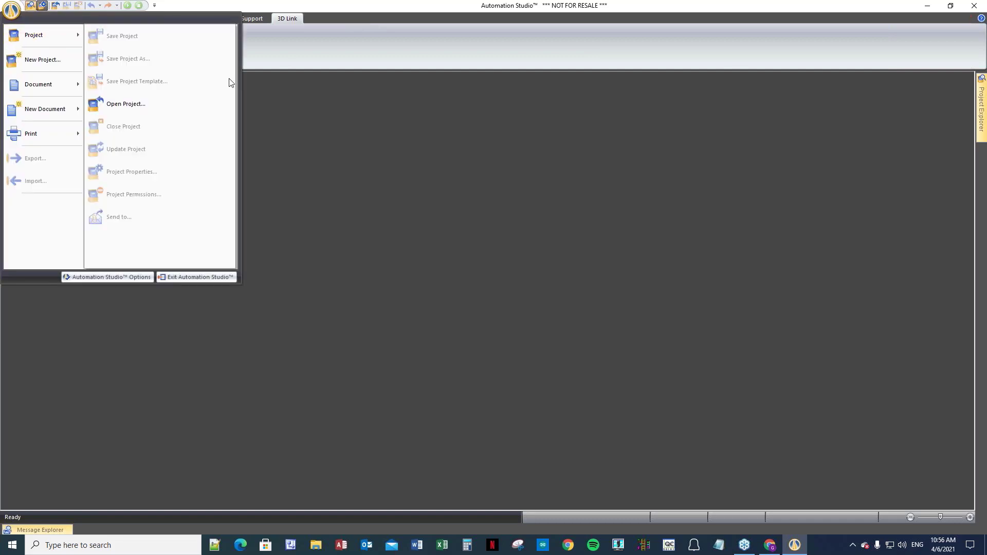
left_click(257, 57)
left_click(55, 8)
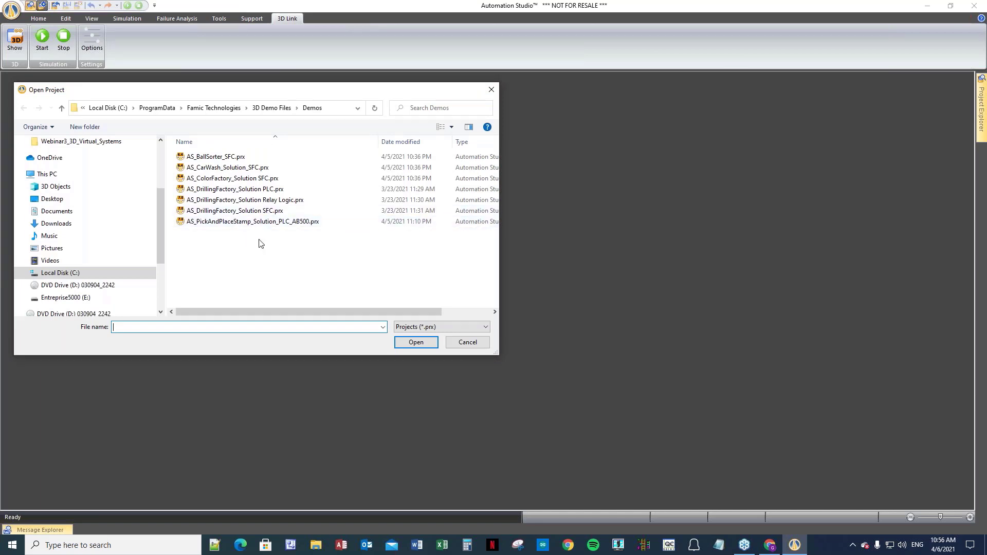
left_click(222, 226)
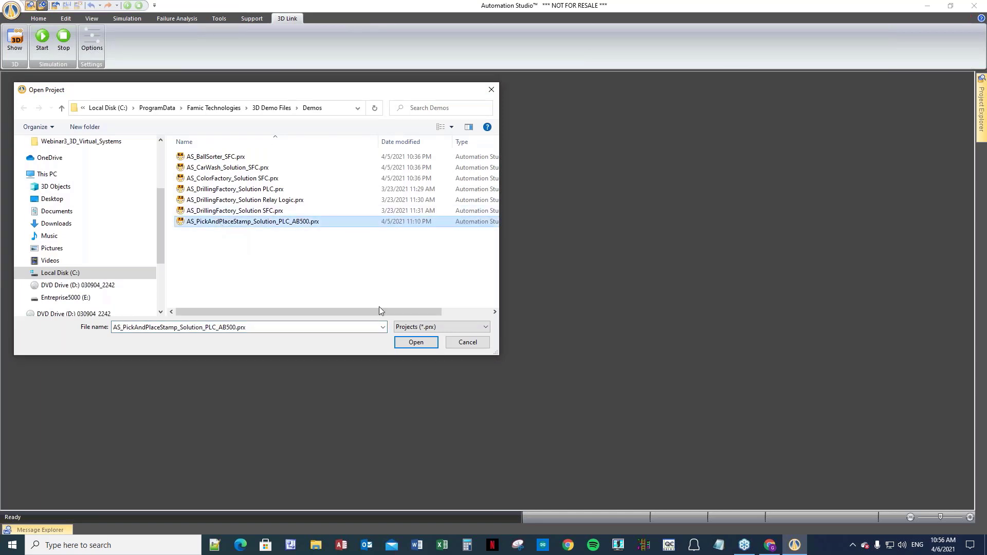
left_click(416, 343)
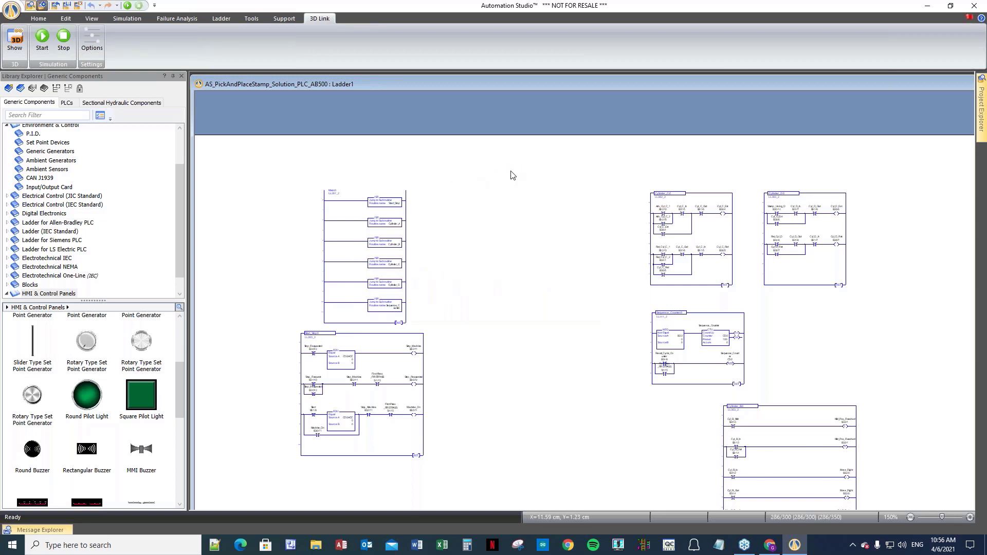
- Show the project's 3D scene and tile its window side by side with the ladder diagram
left_click(14, 40)
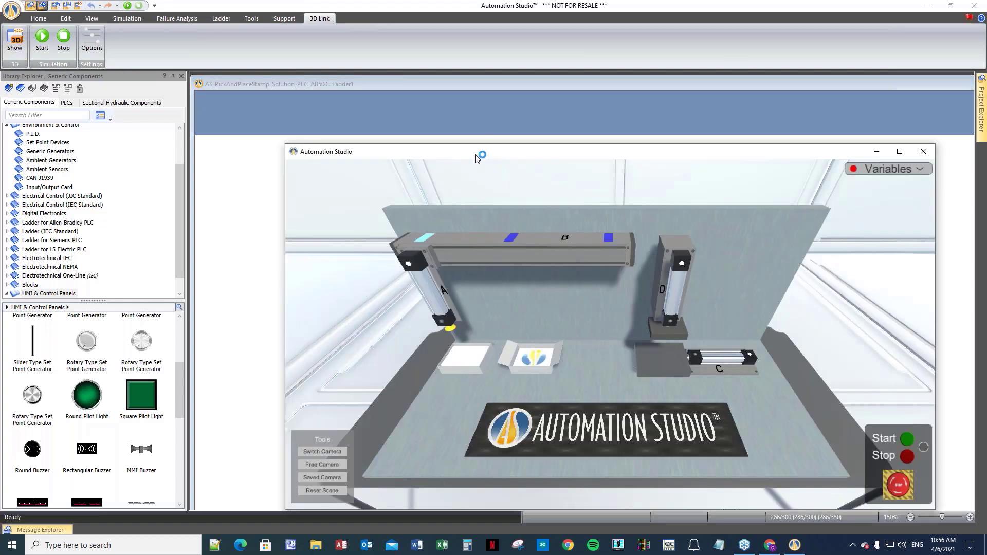
left_click_drag(489, 154, 2, 117)
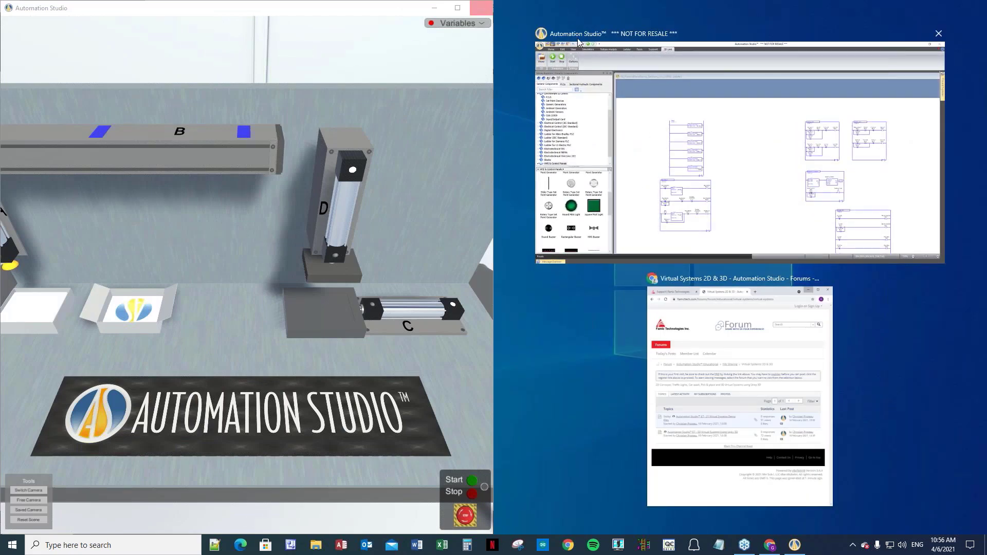
left_click(686, 64)
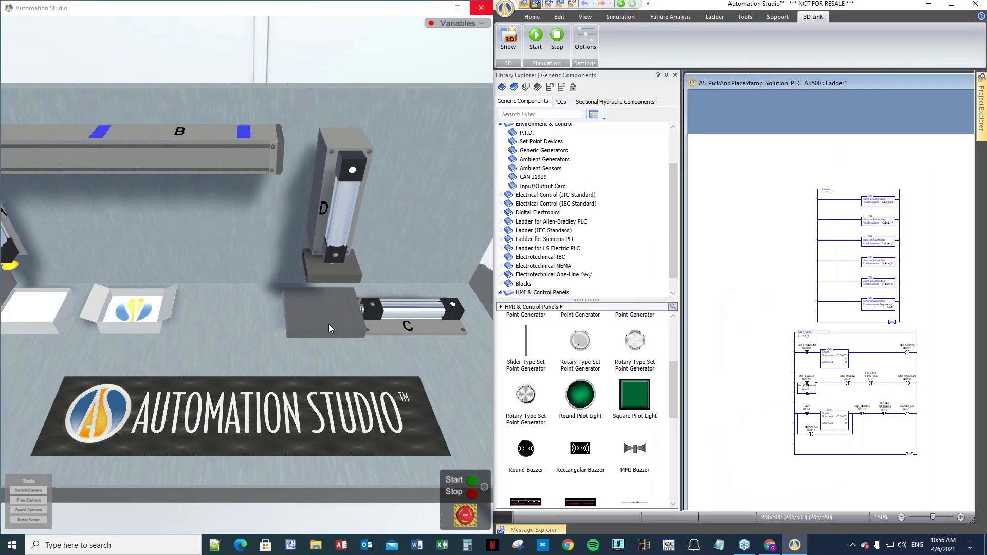
- Switch the 3D scene to the angled camera view, start the simulation, and start the machine from its control panel
left_click(28, 490)
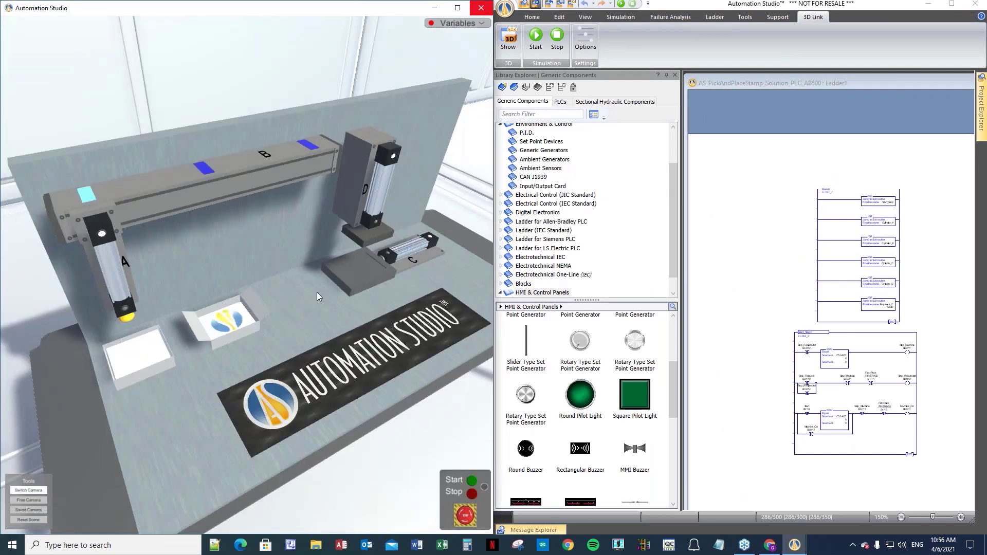
left_click(516, 386)
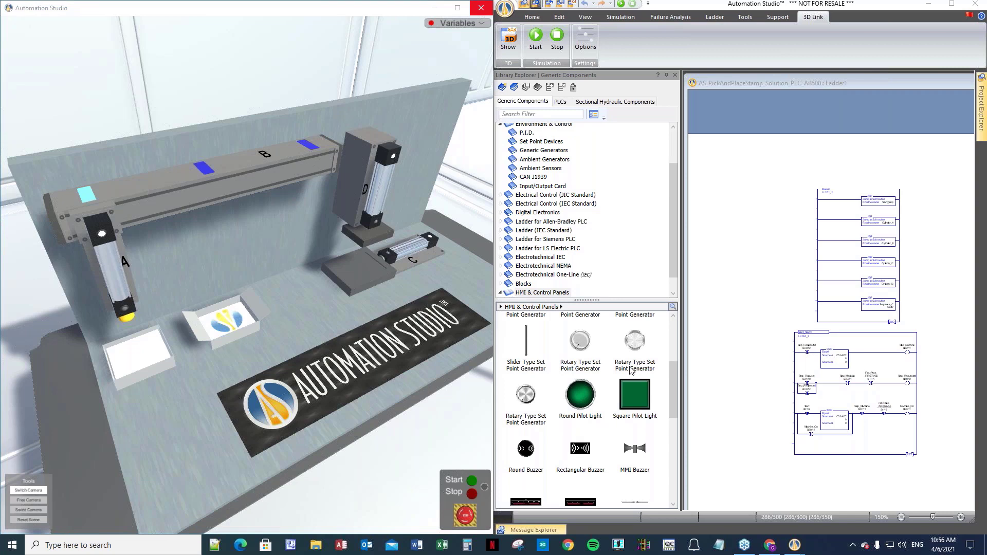
left_click(536, 39)
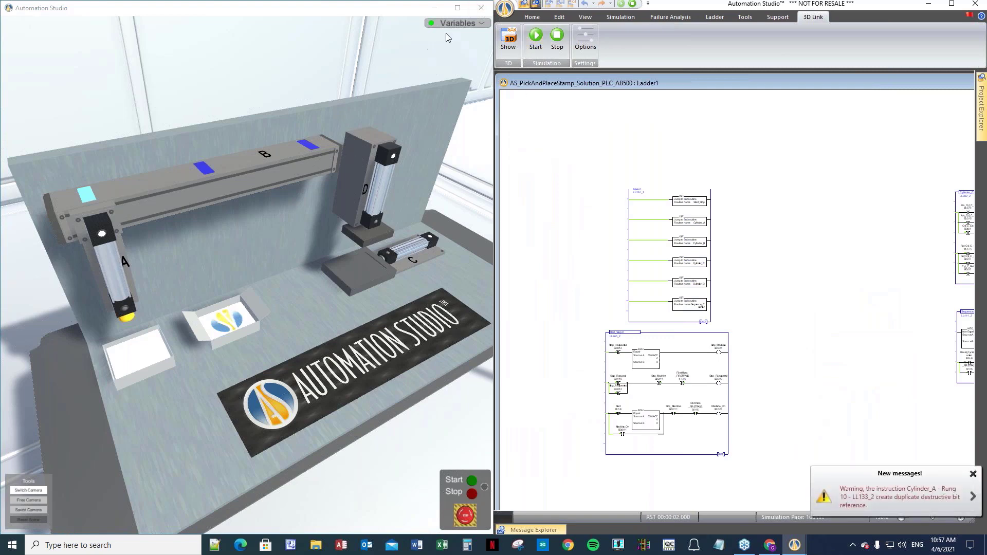
left_click(472, 481)
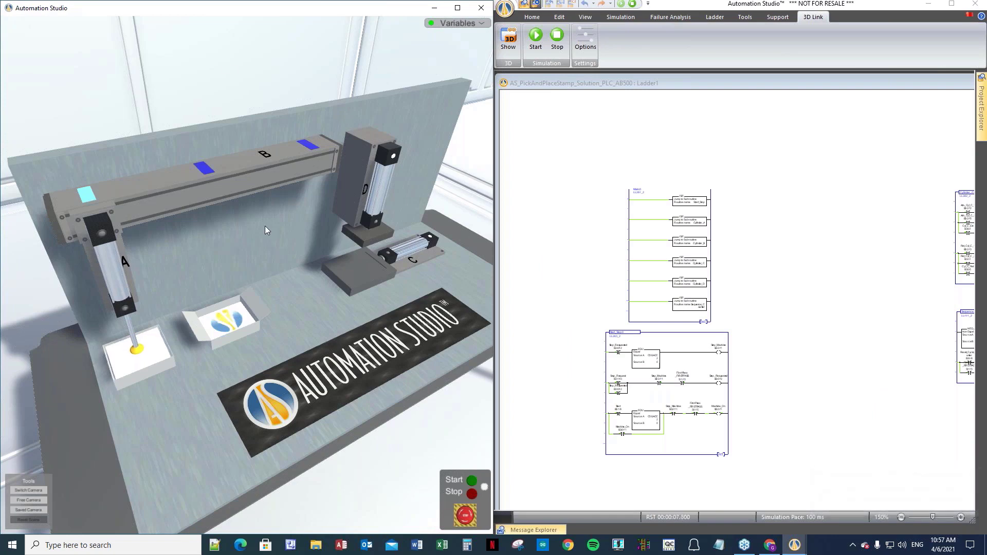
- Detach the 3D scene window from its half-screen layout, shrink it, and place it beside the ladder window
left_click_drag(235, 10, 190, 102)
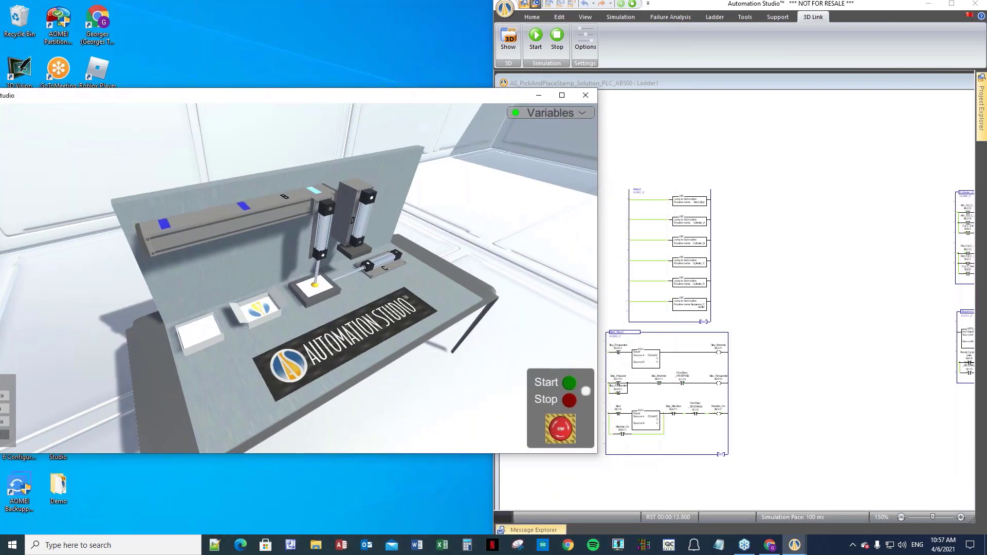
left_click_drag(598, 175, 376, 176)
left_click_drag(183, 99, 258, 61)
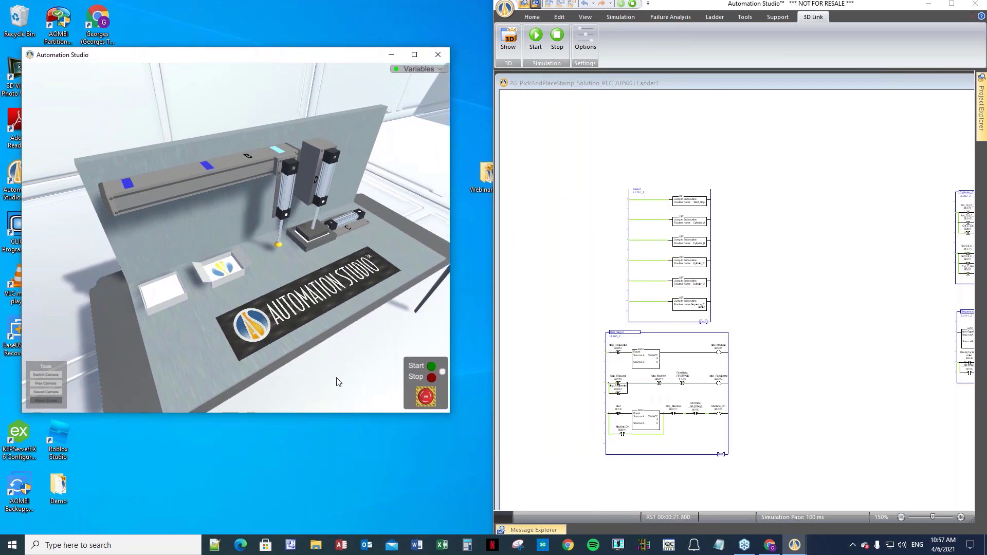
left_click_drag(307, 412, 314, 281)
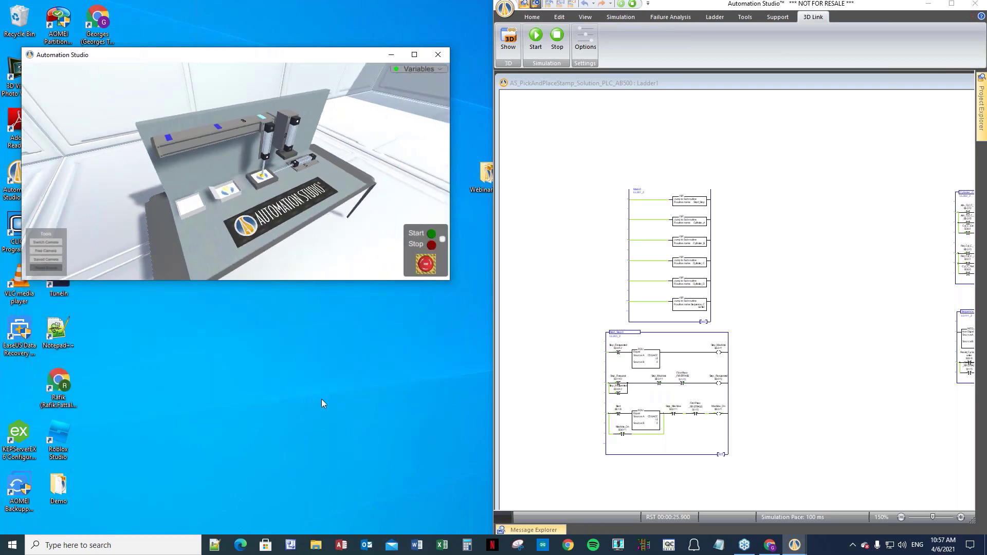
left_click(569, 116)
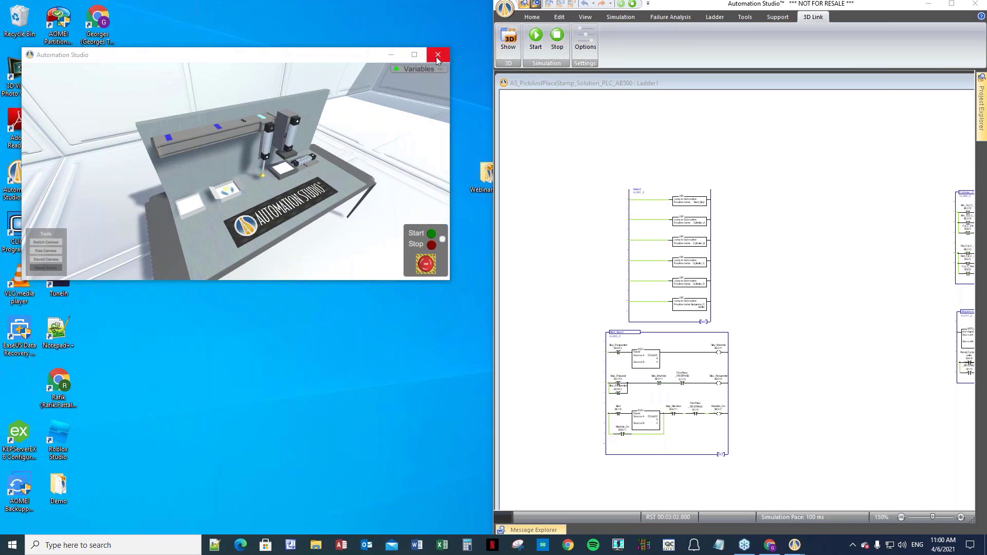
- Close the 3D scene and the pick-and-place stamp project, discarding the project's changes
left_click(438, 54)
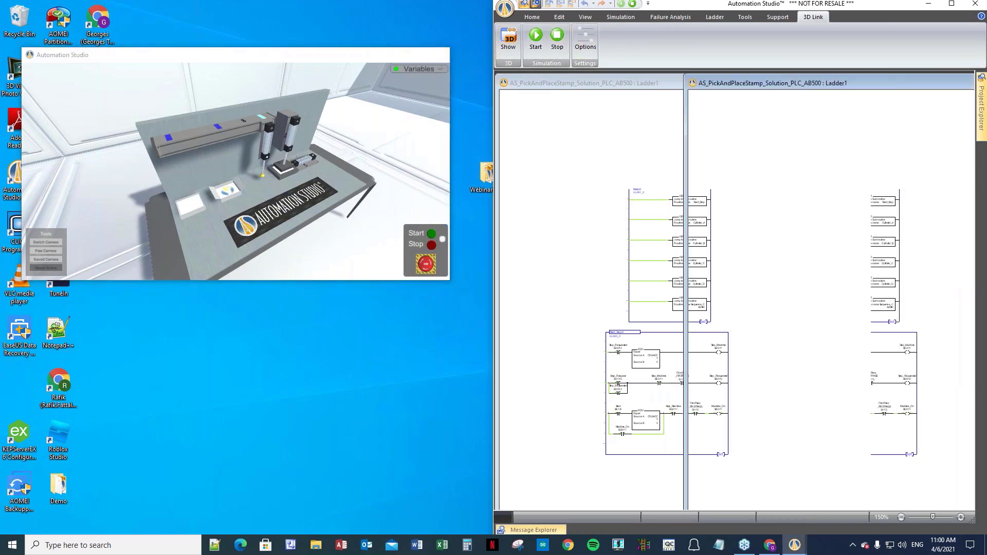
left_click(552, 4)
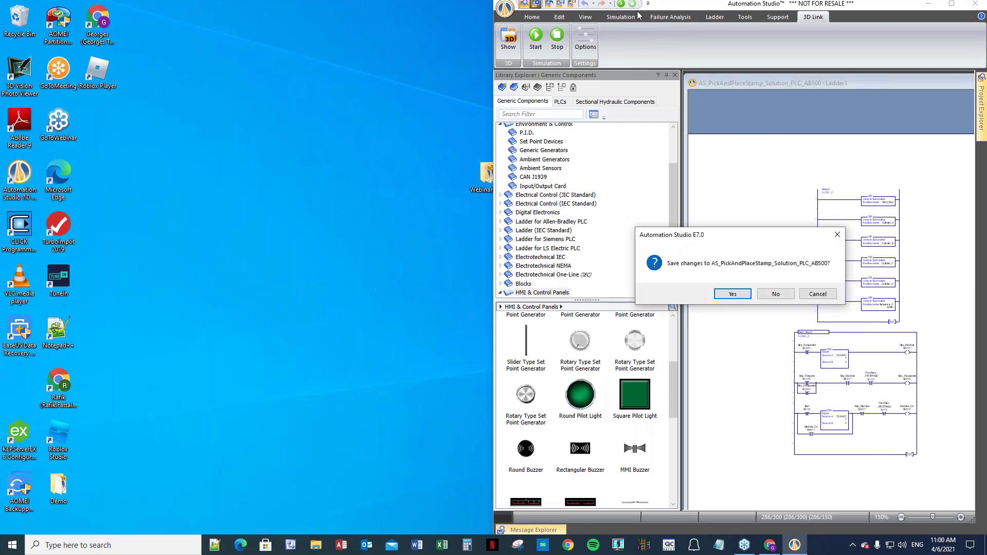
left_click(951, 8)
left_click(396, 43)
left_click(655, 190)
left_click(797, 548)
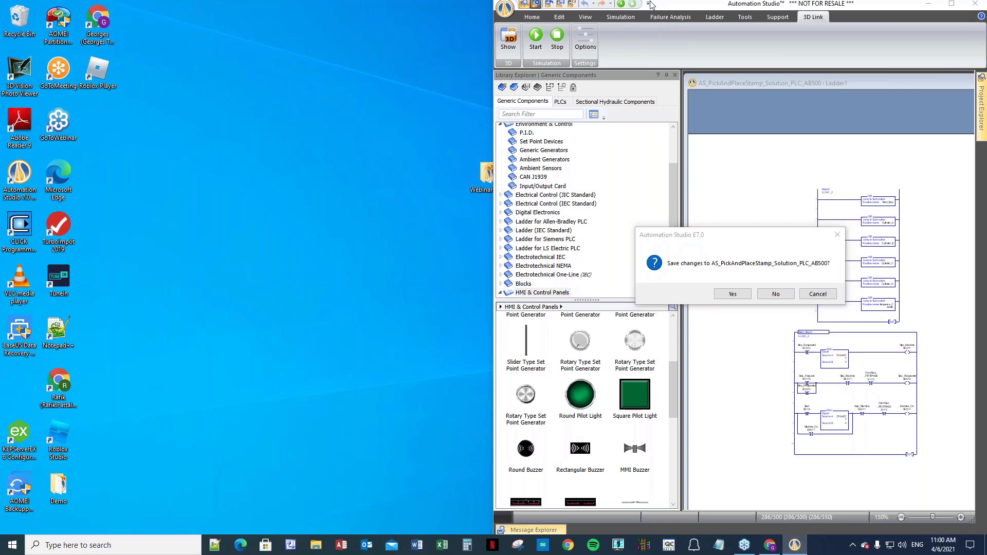
left_click(664, 9)
left_click(756, 4)
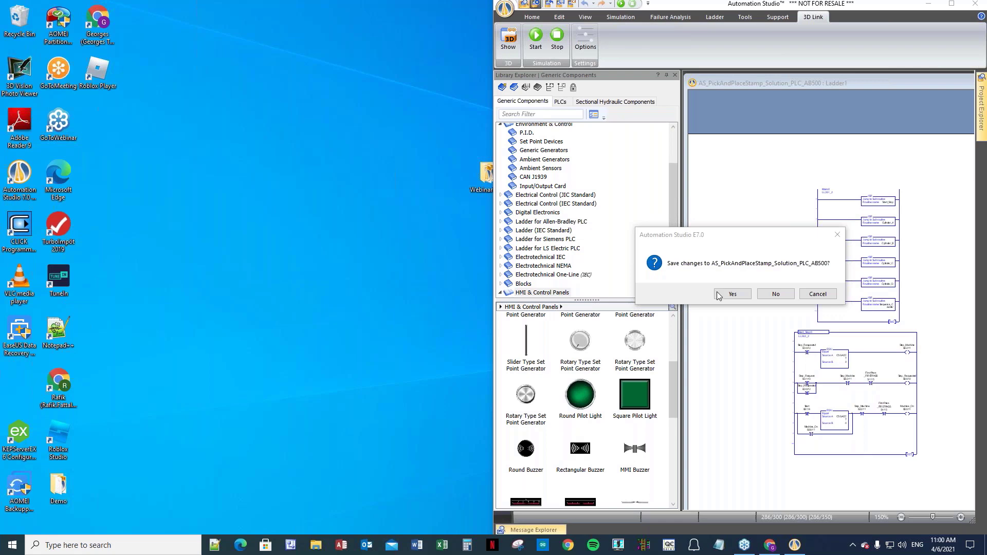
left_click(756, 280)
left_click(774, 294)
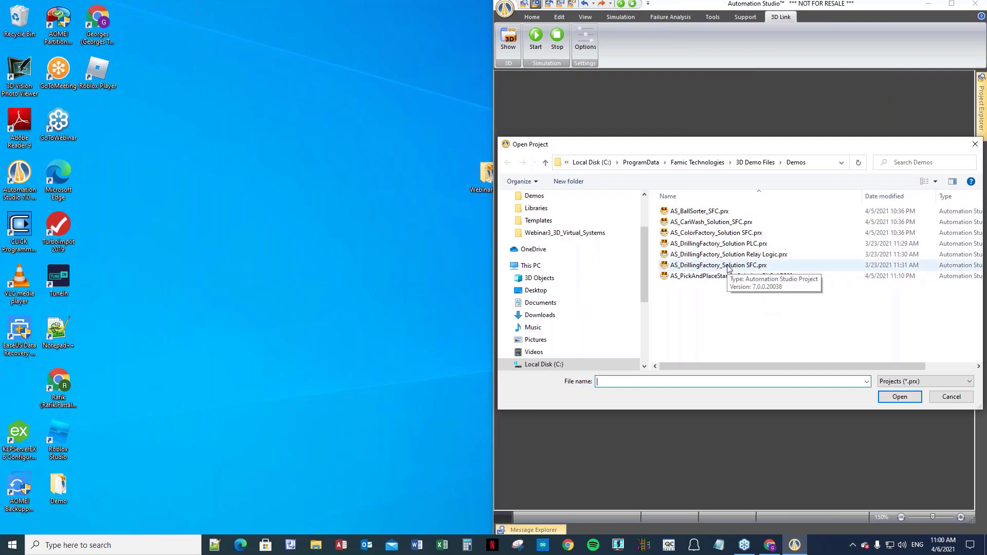
- Open the project AS_DrillingFactory_Solution PLC.prx from the Demos folder and show its 3D scene
left_click(698, 246)
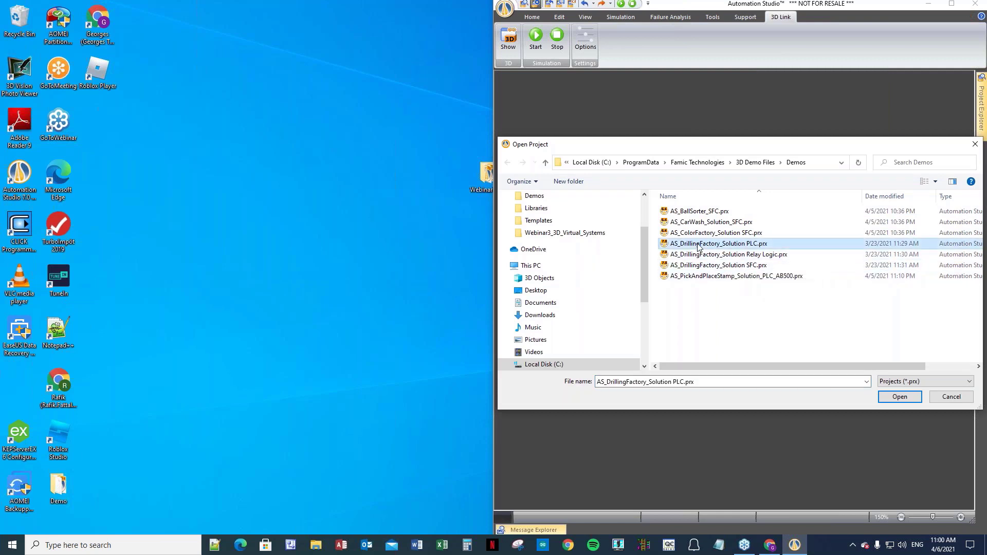
double_click(699, 247)
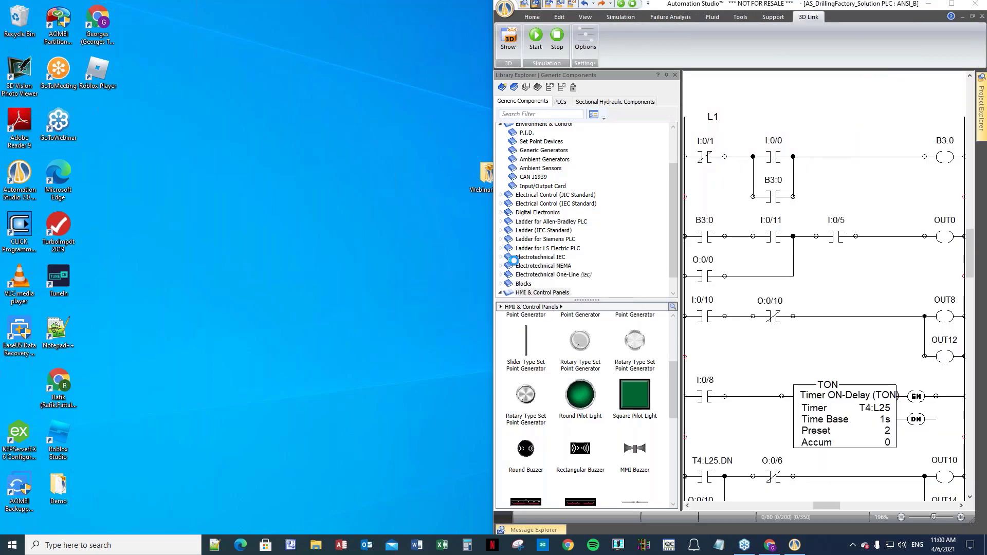
left_click(509, 43)
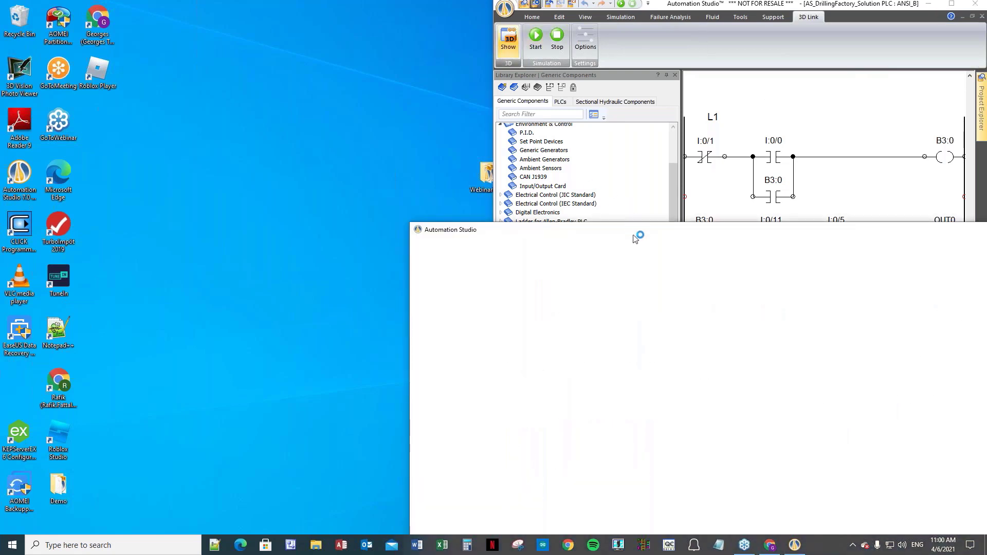
- Move the 3D scene window away from the ladder diagram and maximize the main project window
left_click_drag(633, 231, 234, 32)
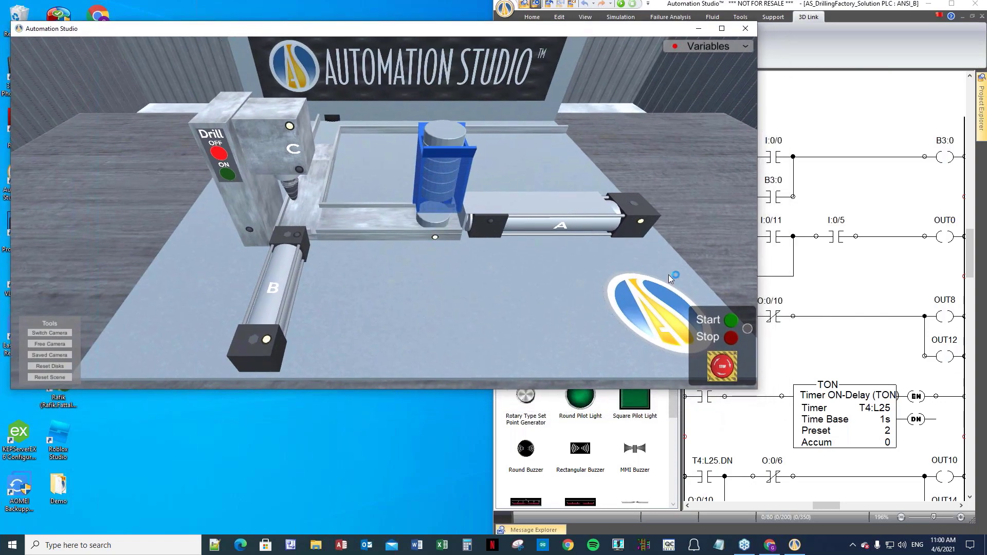
left_click_drag(376, 35, 171, 76)
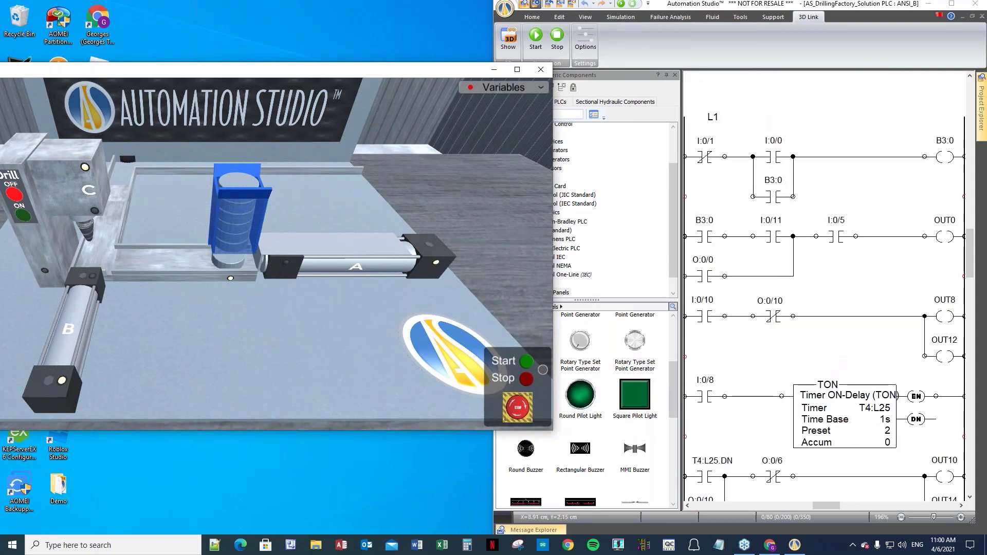
left_click_drag(724, 5, 452, 9)
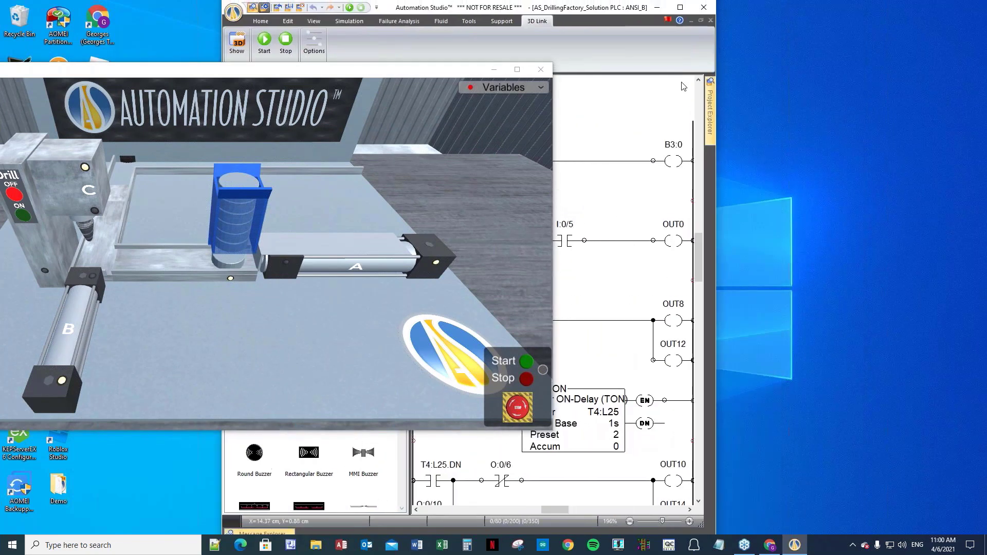
left_click(680, 7)
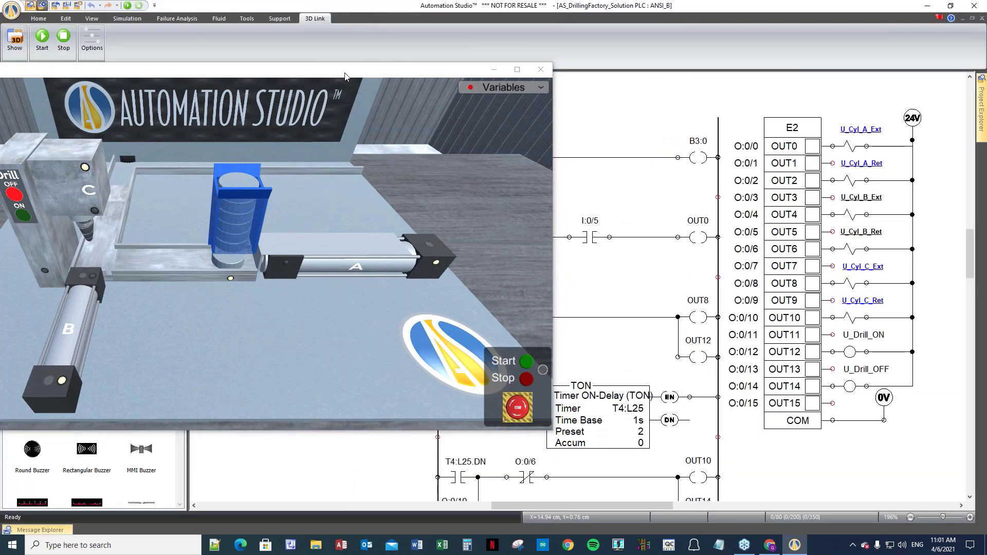
- Uncover the Start pushbutton wired to input IN0, start the simulation, and actuate that pushbutton to run the drilling machine
left_click_drag(344, 76, 504, 175)
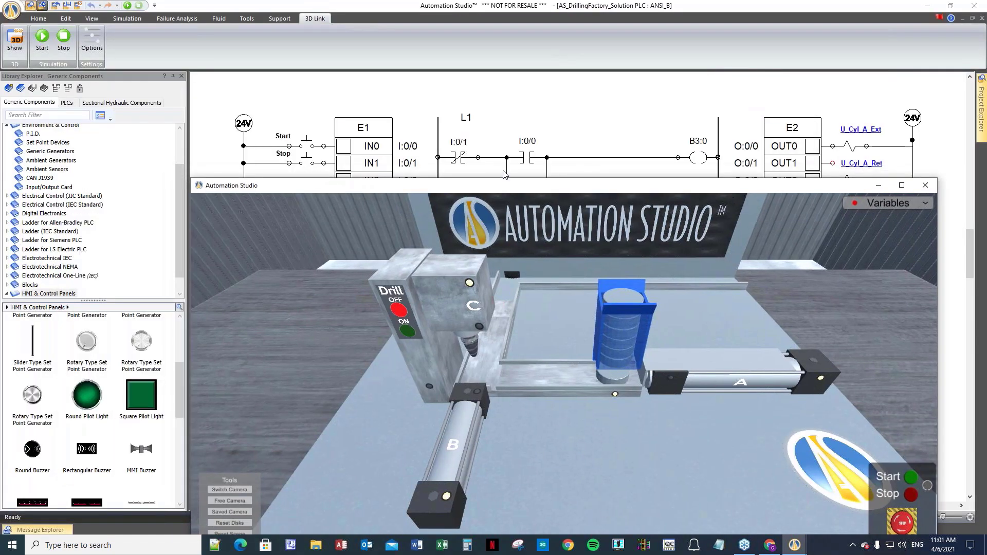
left_click(42, 36)
left_click(215, 149)
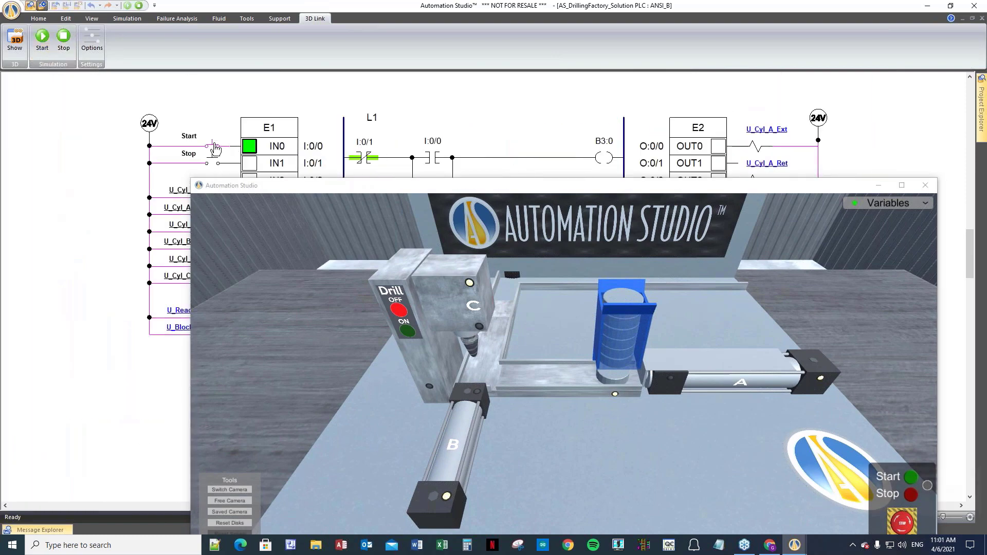
- Reposition the 3D scene window over the input card so the output card's coil wiring is uncovered while the machine runs
left_click_drag(355, 186, 237, 81)
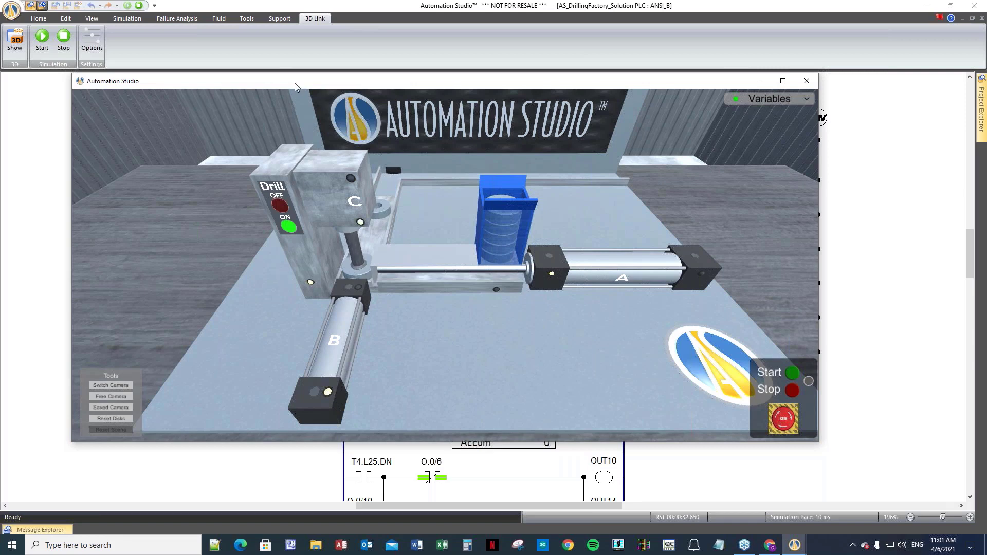
left_click_drag(288, 83, 227, 94)
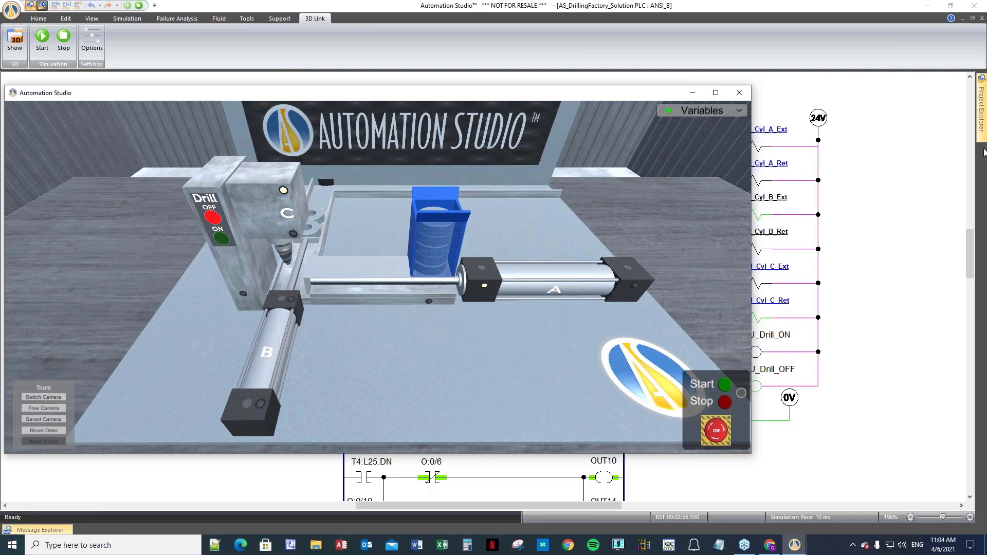
left_click(769, 151)
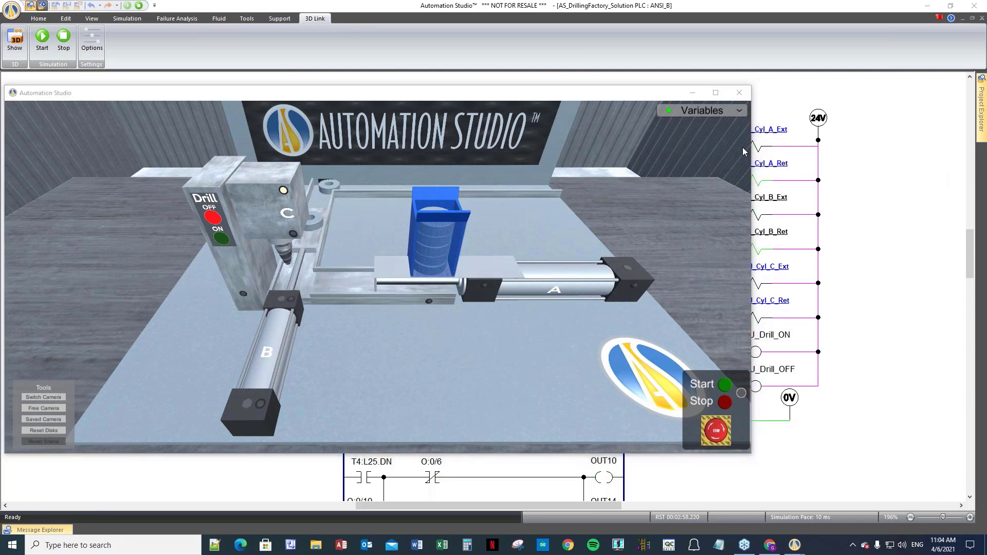